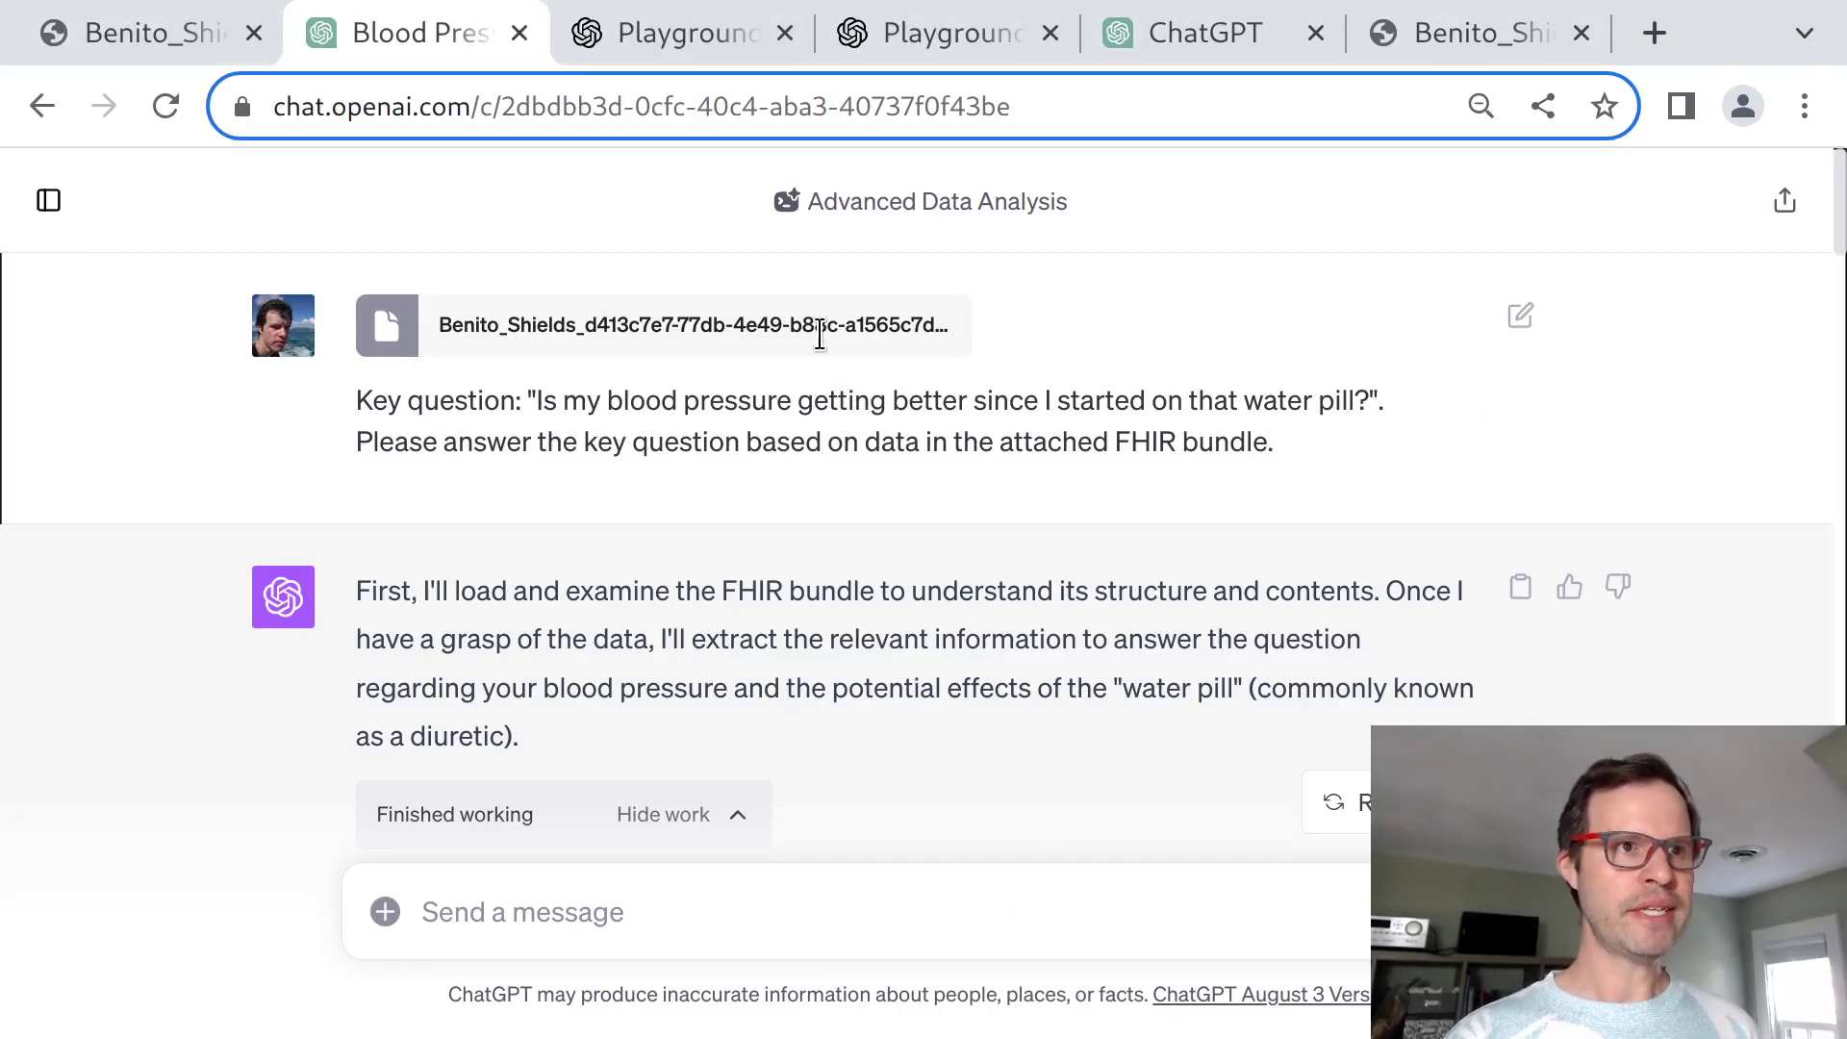
Switch to the browser tab holding the patient's FHIR bundle JSON file.
key("ctrl+Page_Up")
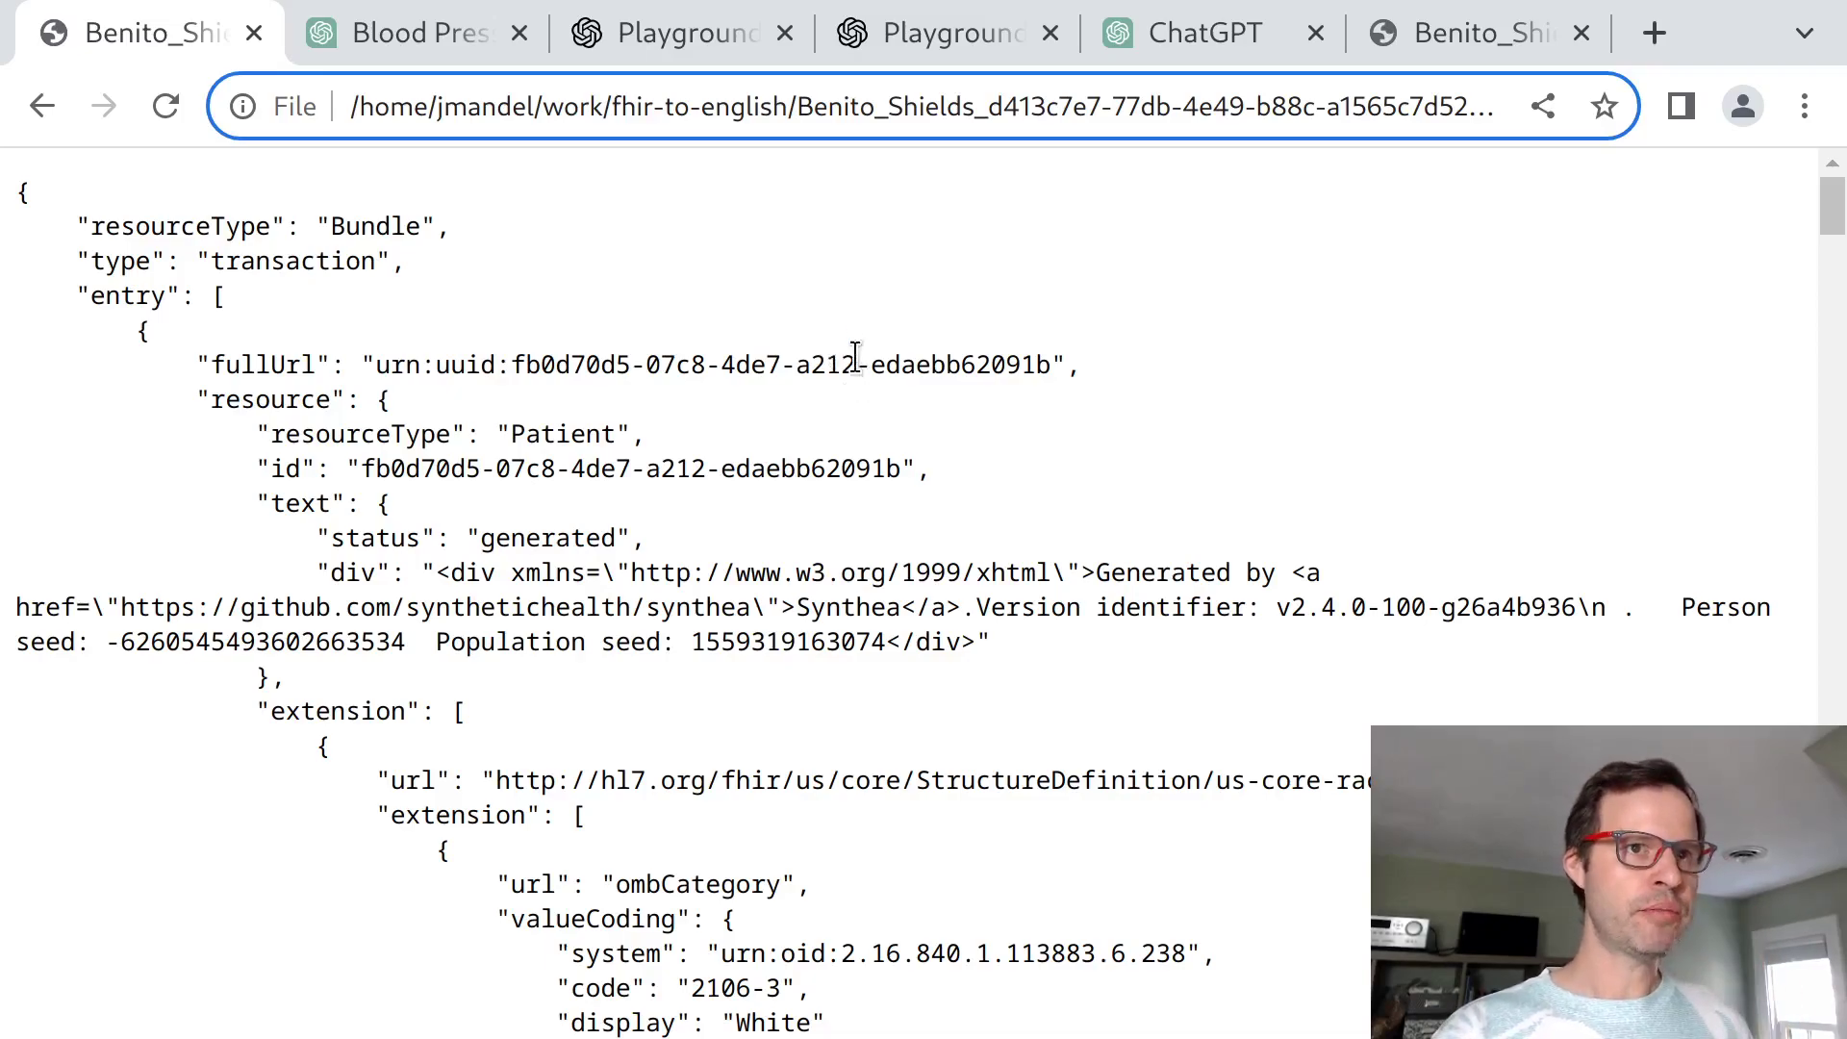
Point out the Population seed text, synthetichealth generator link and Patient resource type.
double_click(520, 641)
left_click(575, 615)
double_click(575, 610)
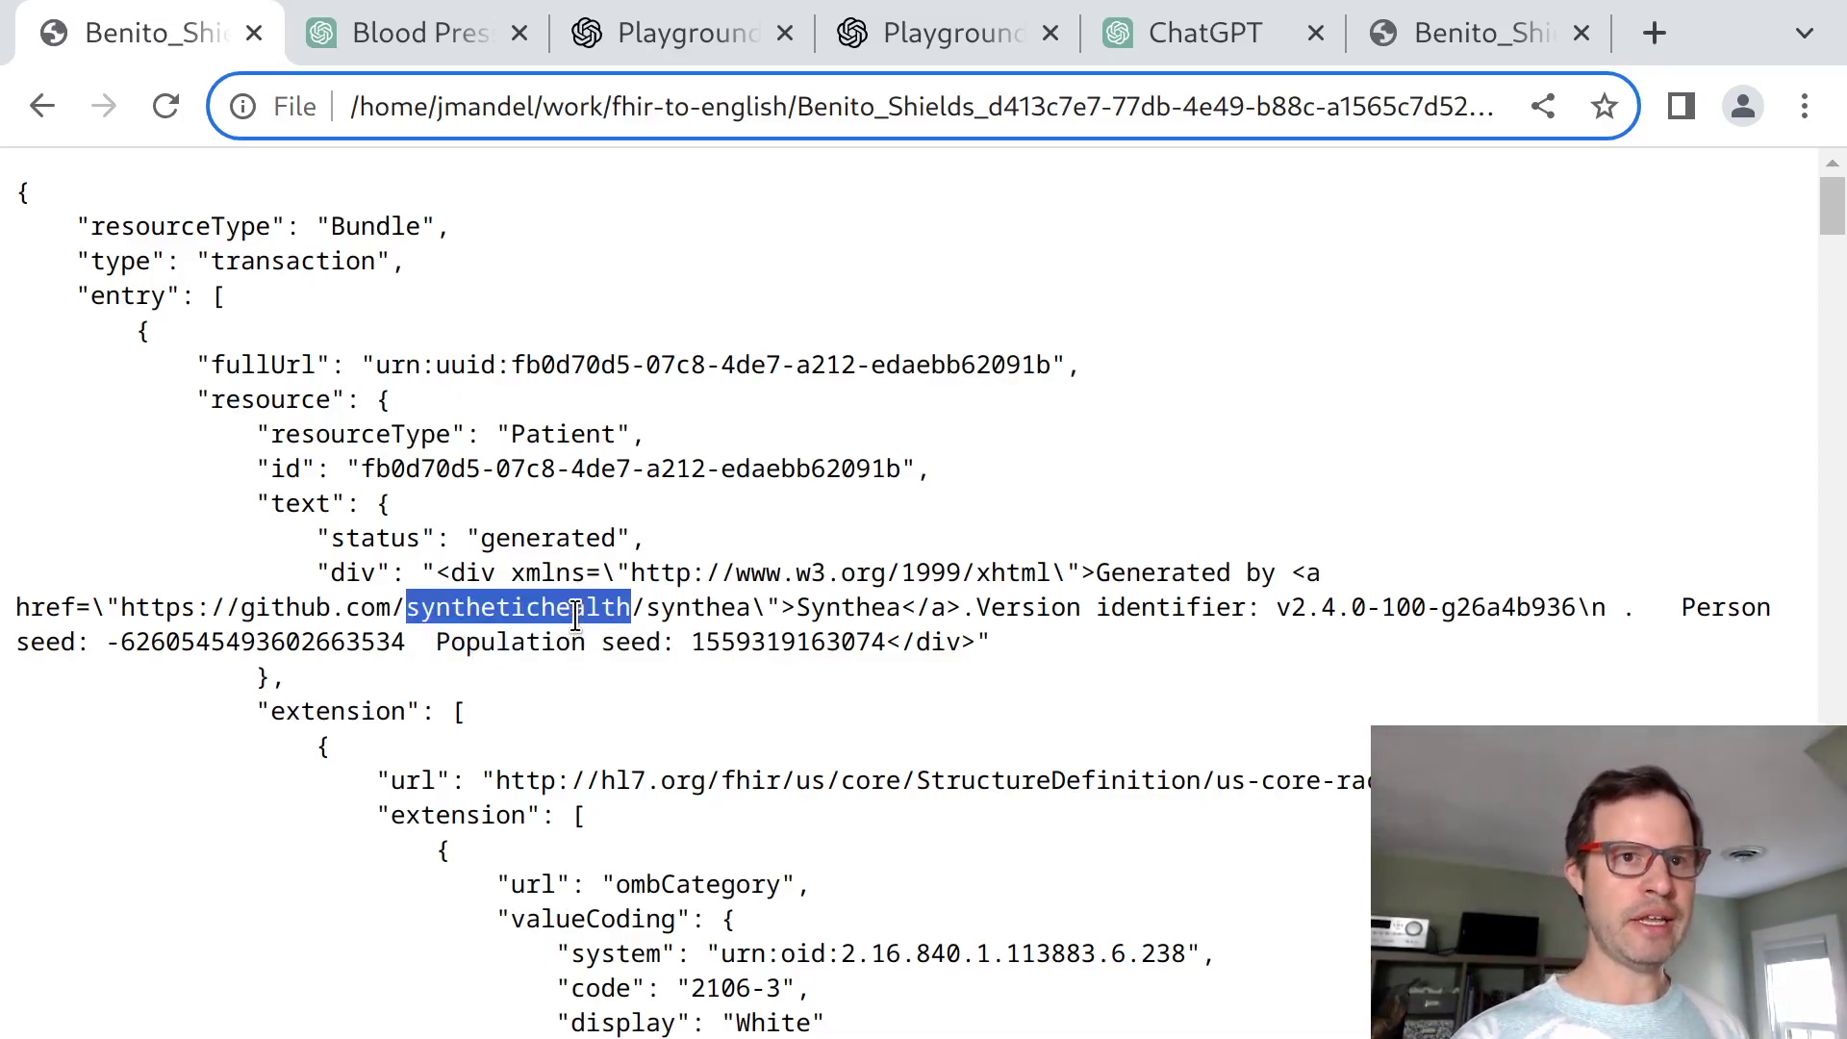
left_click(899, 472)
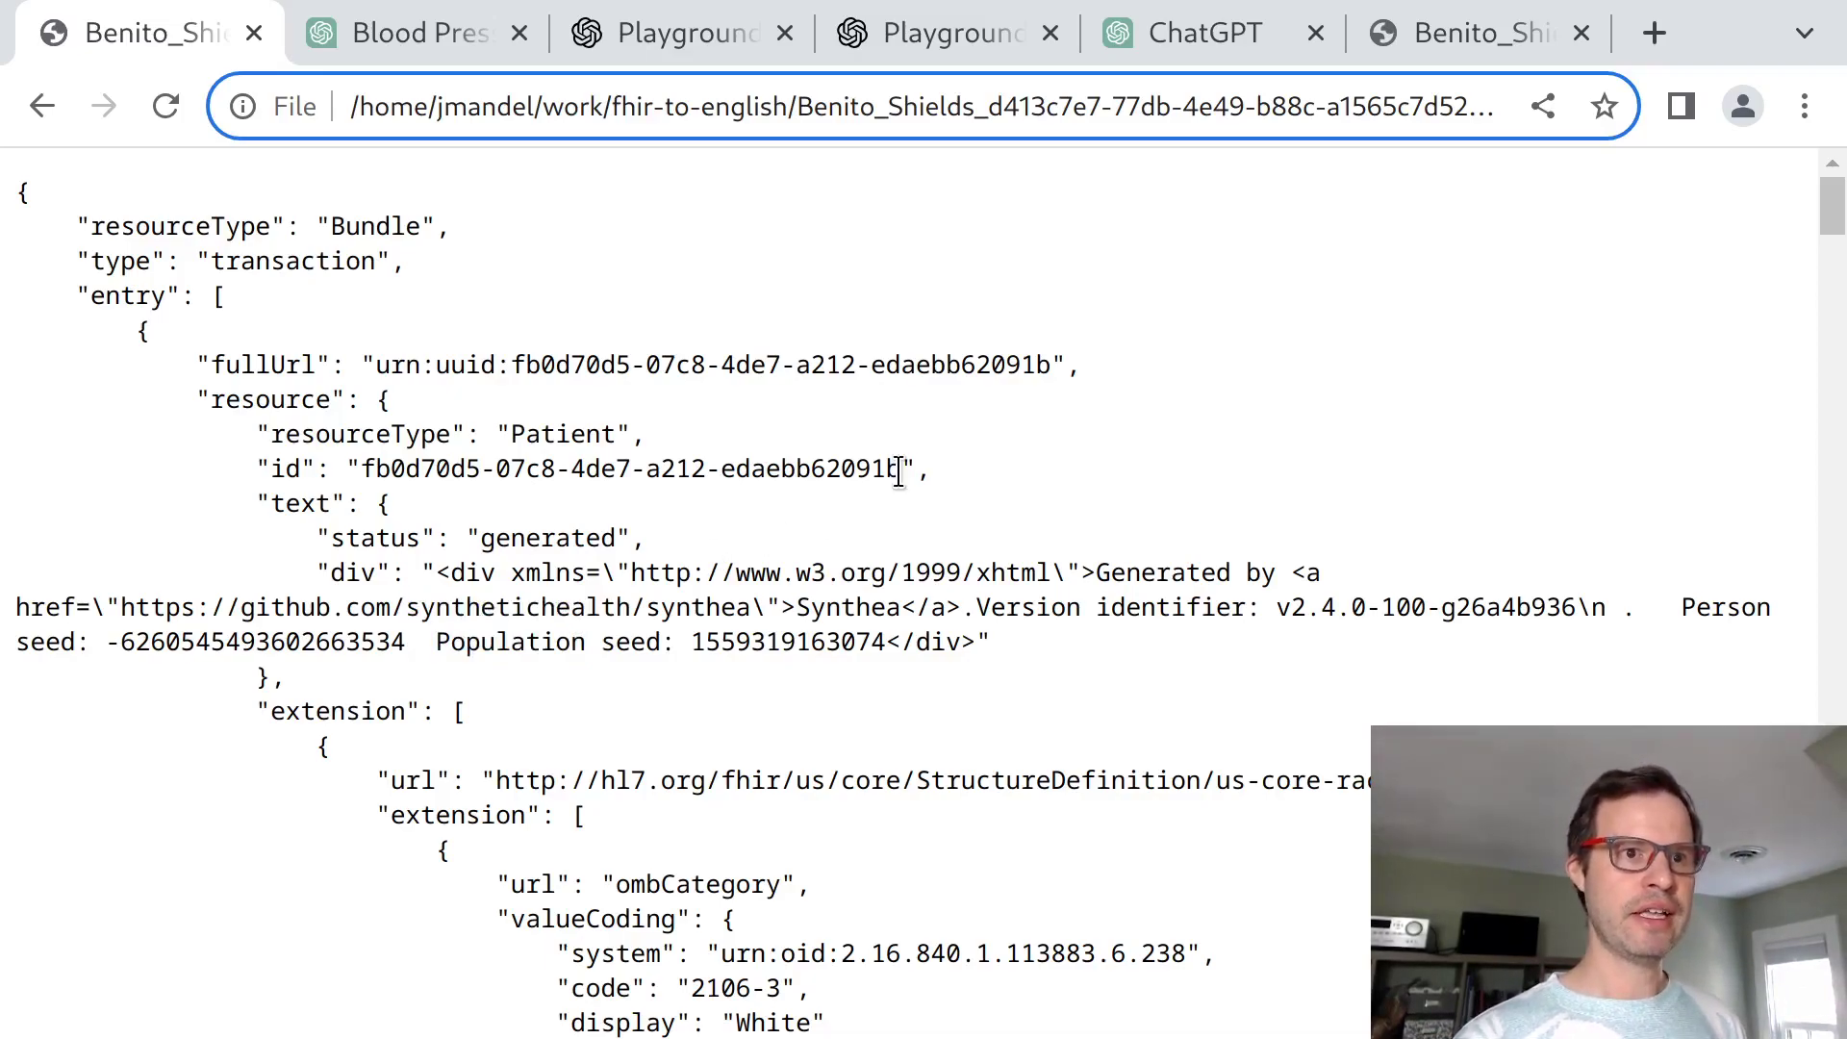
double_click(581, 434)
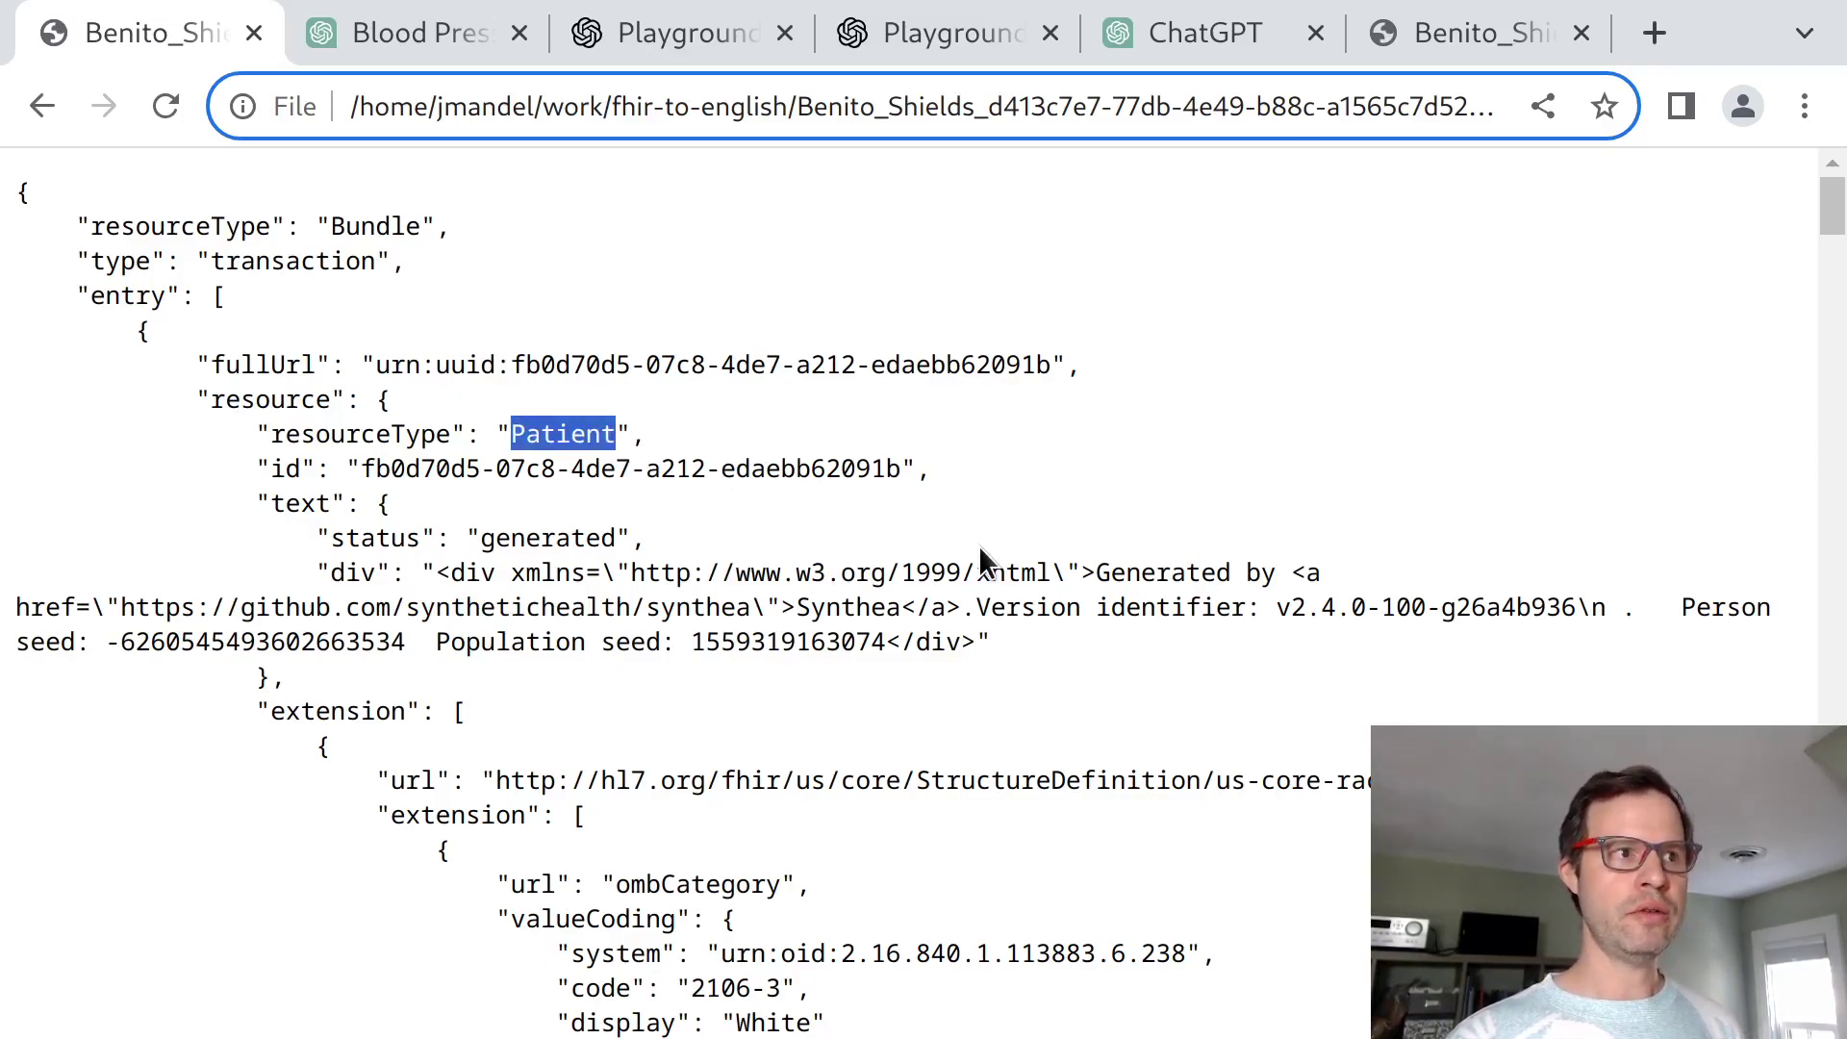
Search the JSON for 'hypert', 'hydro' and 'blood pre' to find the matching entries.
key("ctrl+f")
type("hypert")
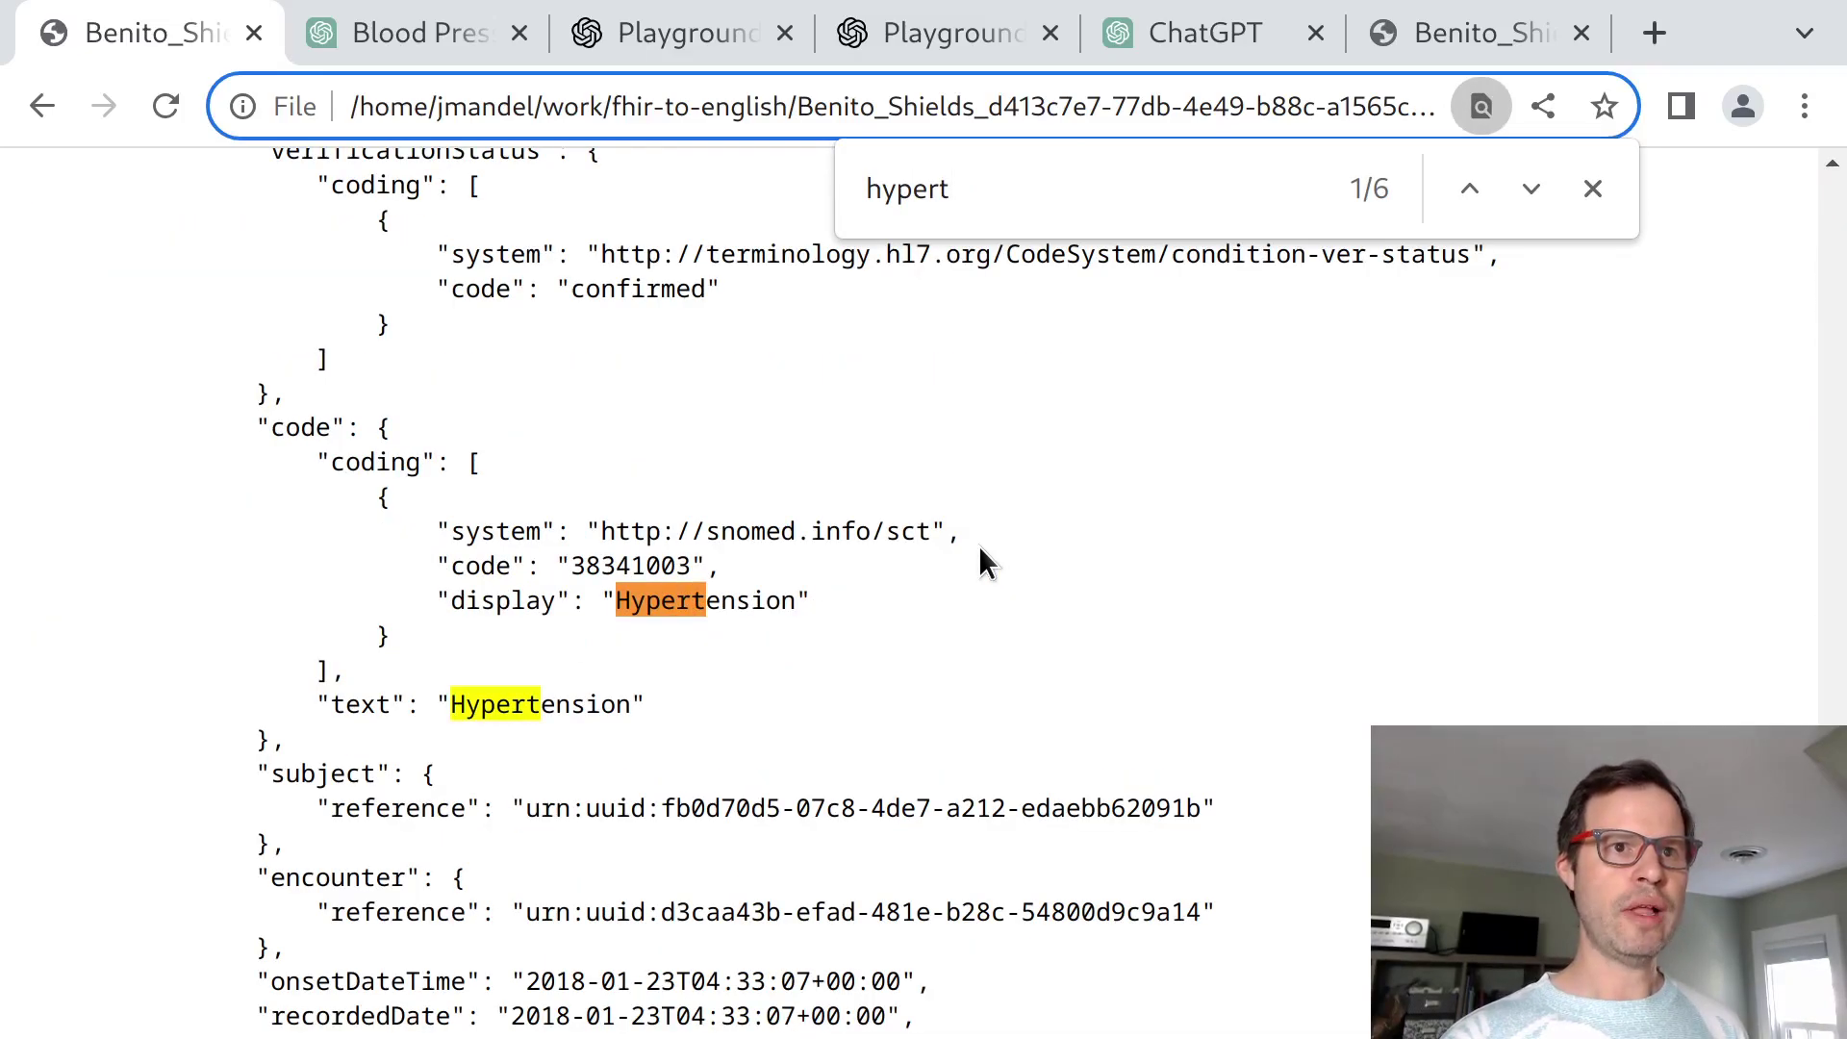
key("ctrl+f")
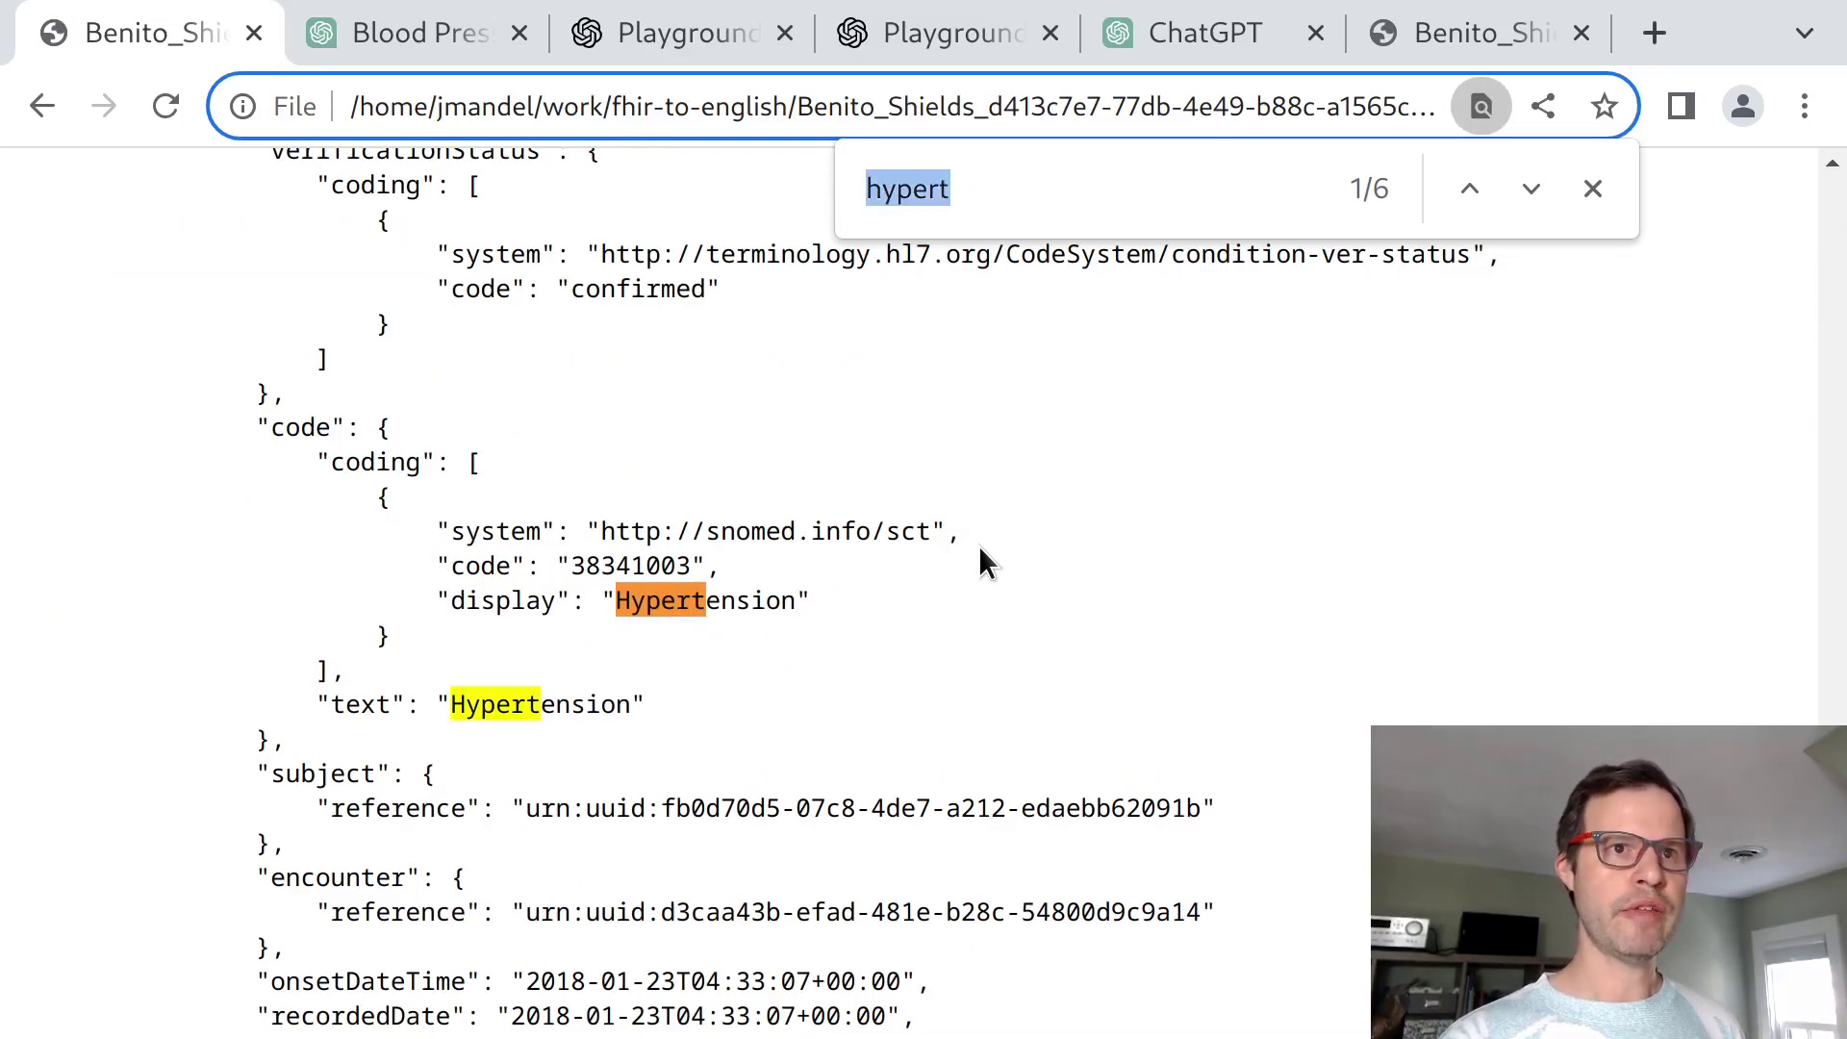
type("hydro")
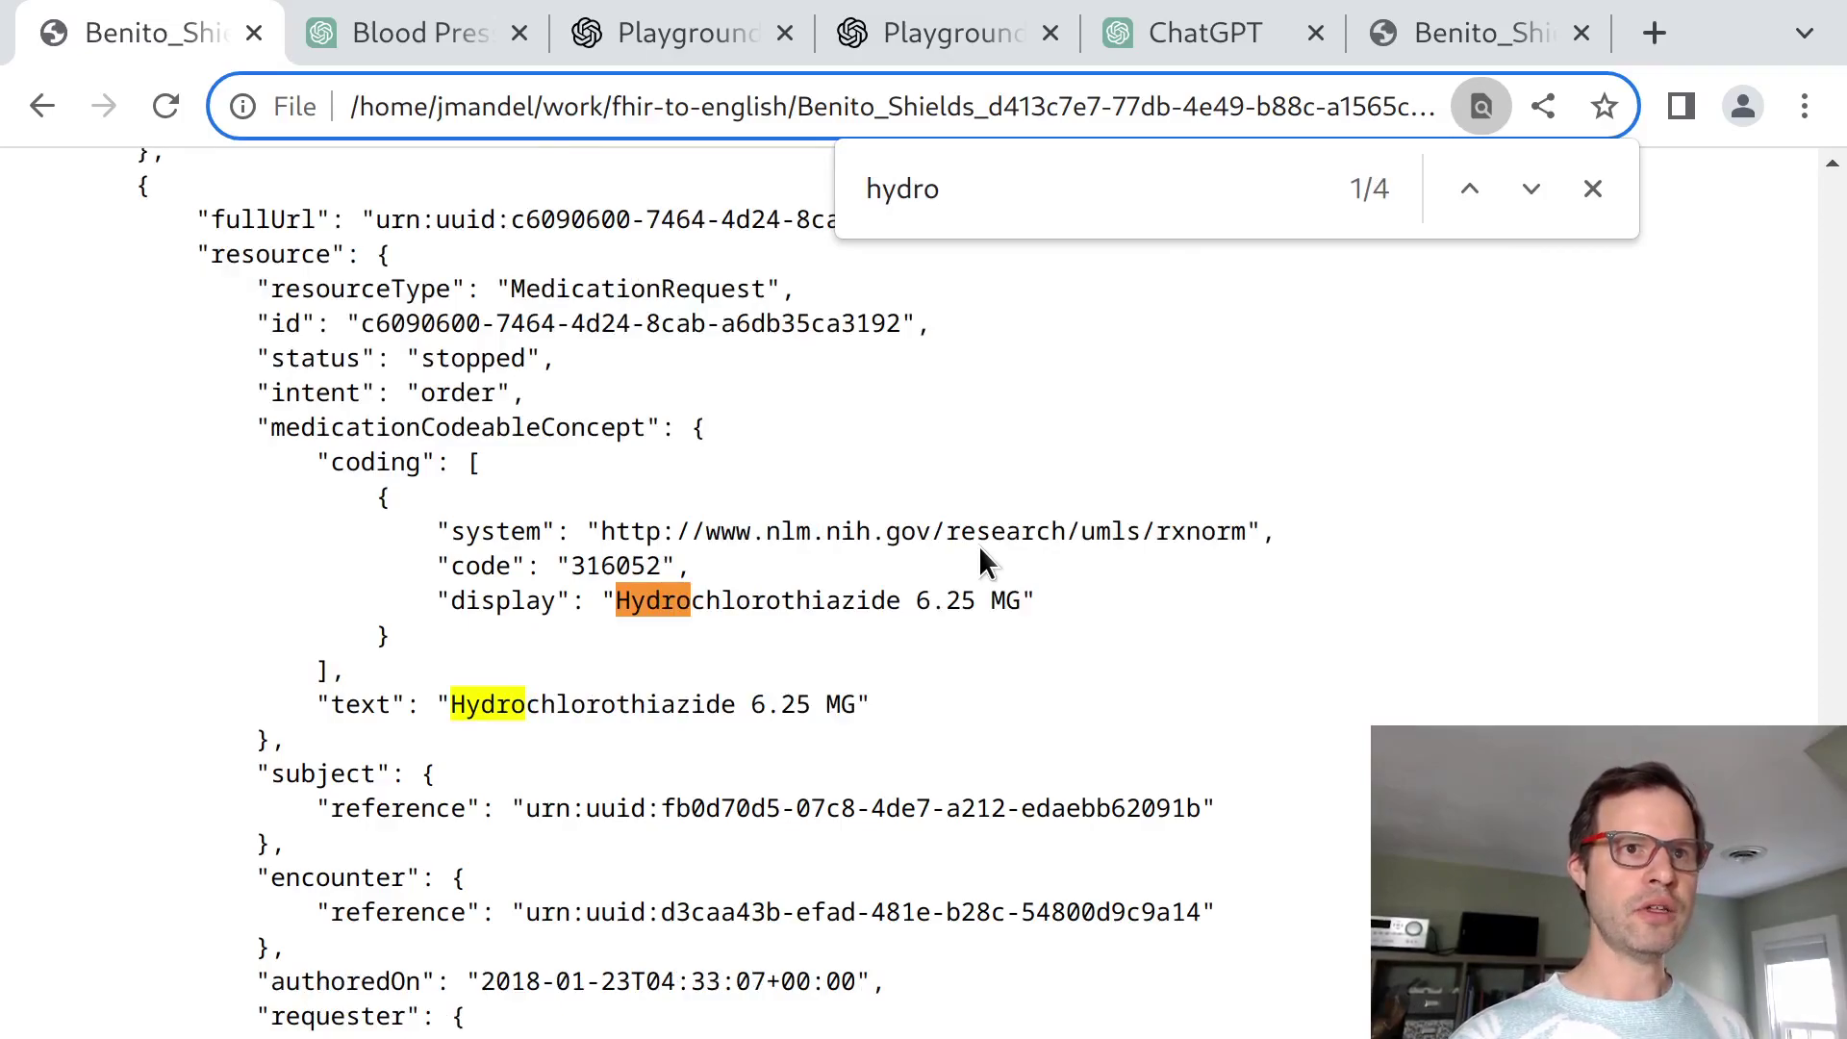
key("ctrl+f")
type("blood pre")
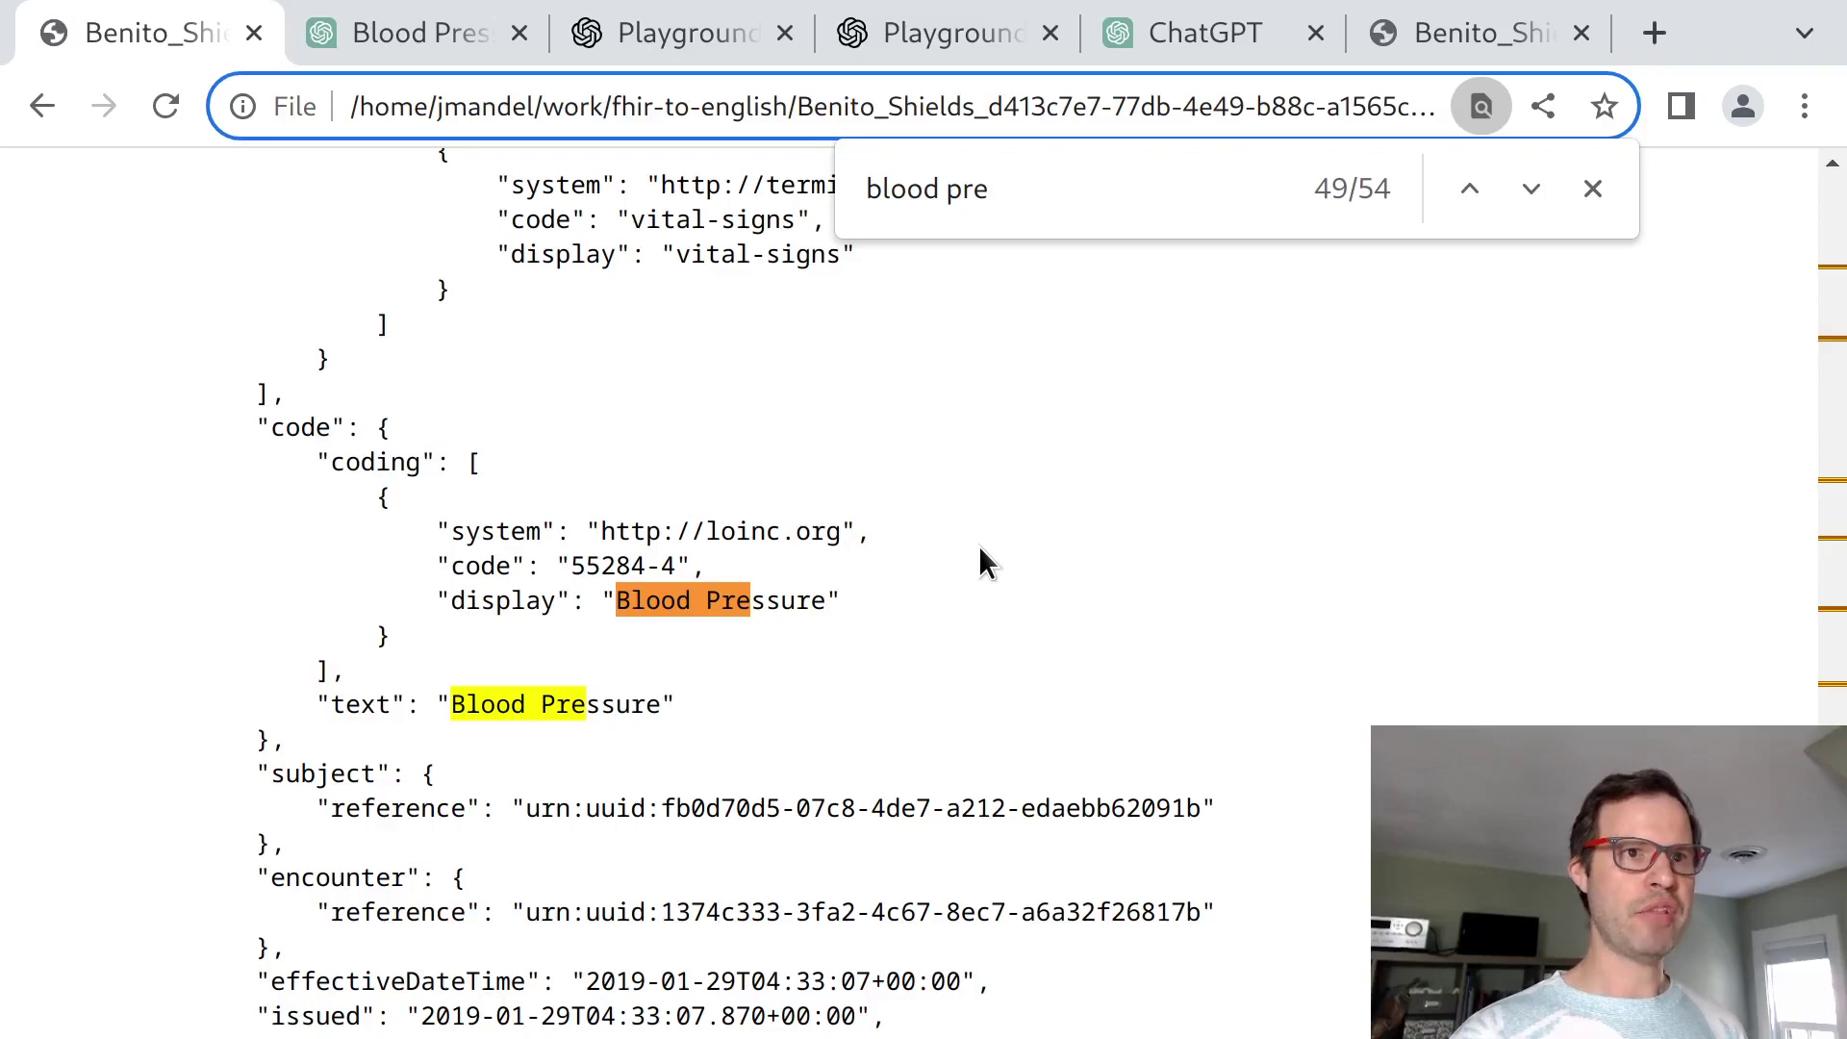
key("Escape")
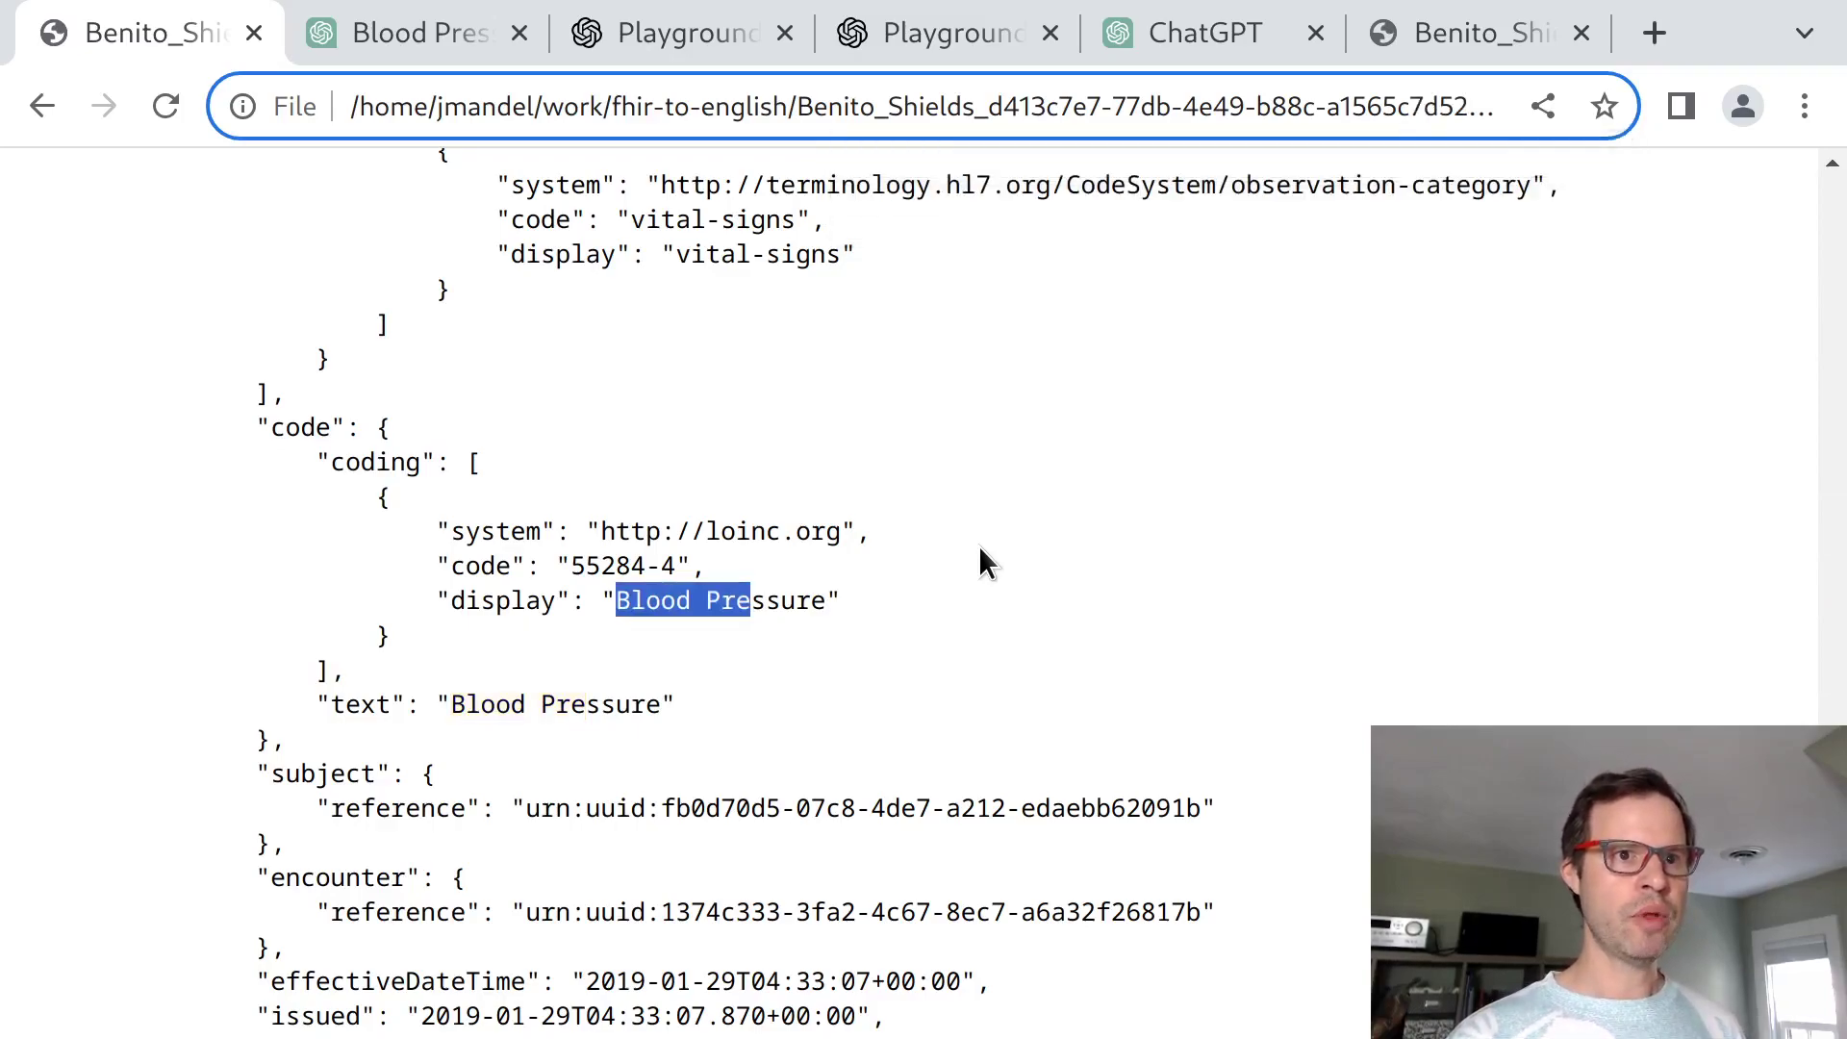
Return to the top of the JSON file and go back to the ChatGPT conversation.
left_click(978, 545)
key("Home")
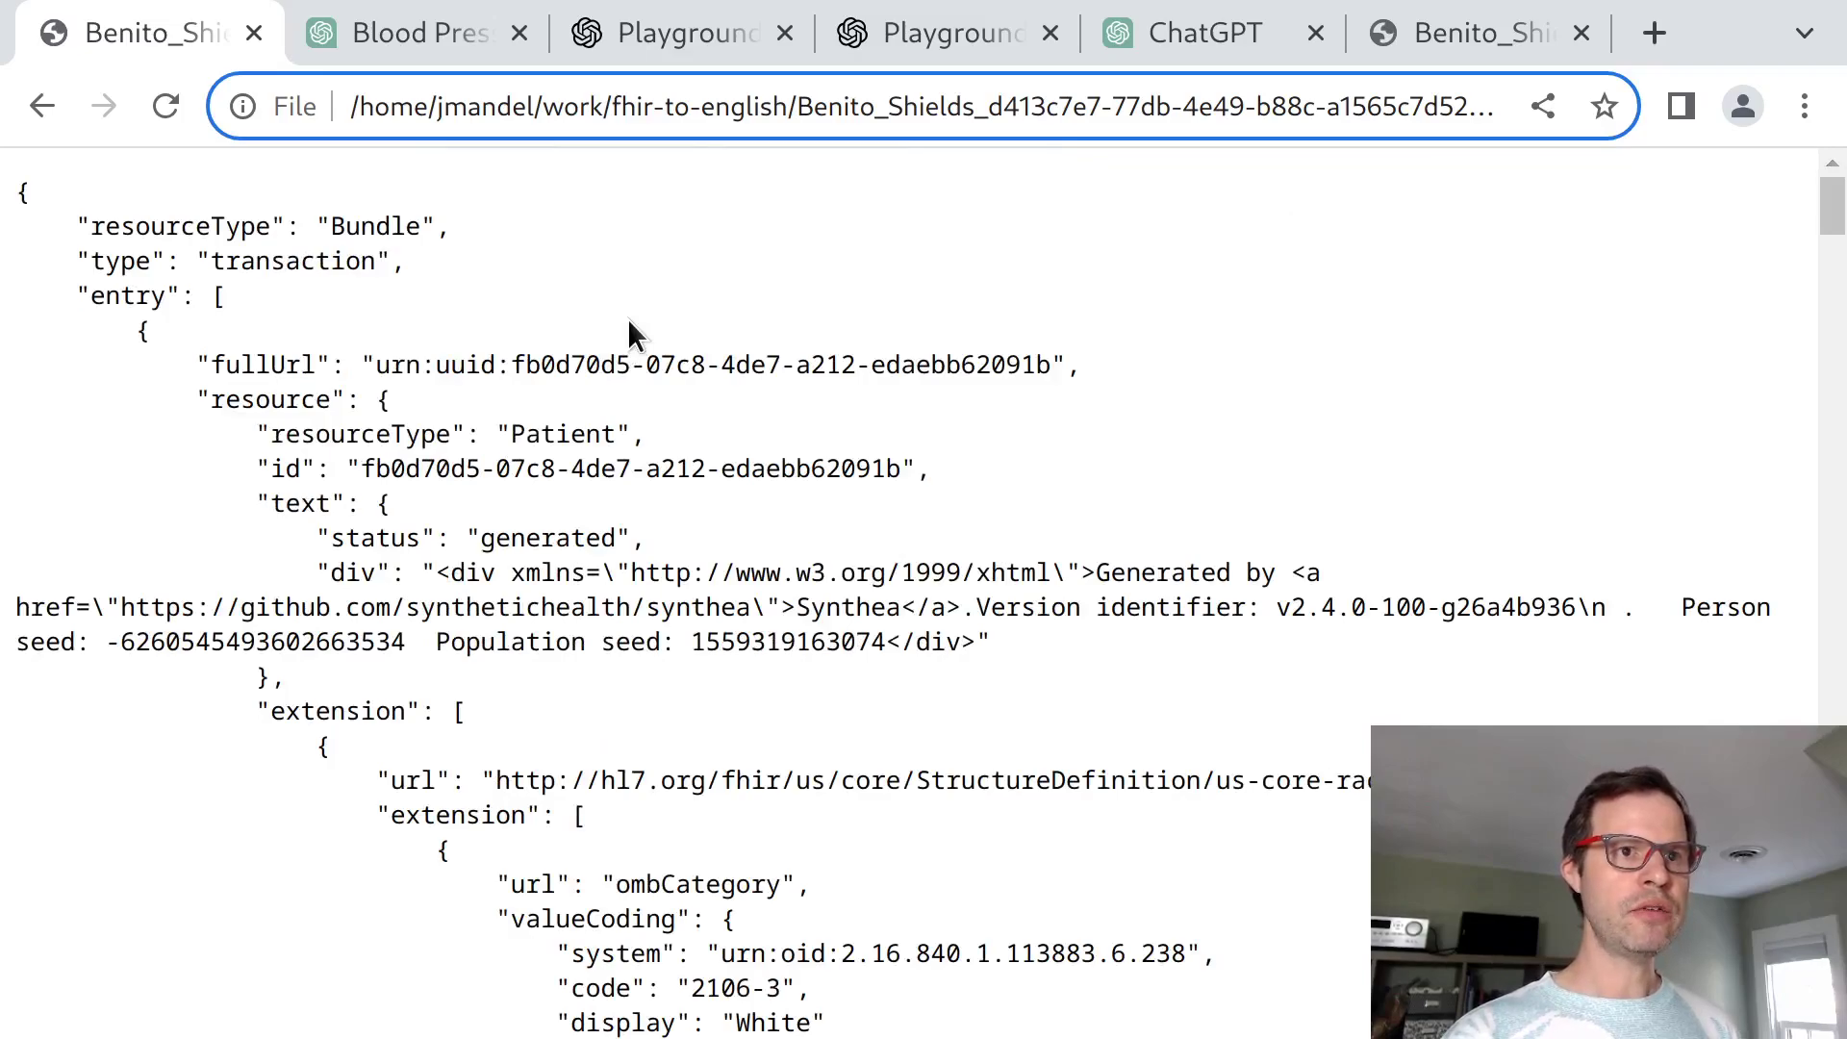
key("ctrl+Tab")
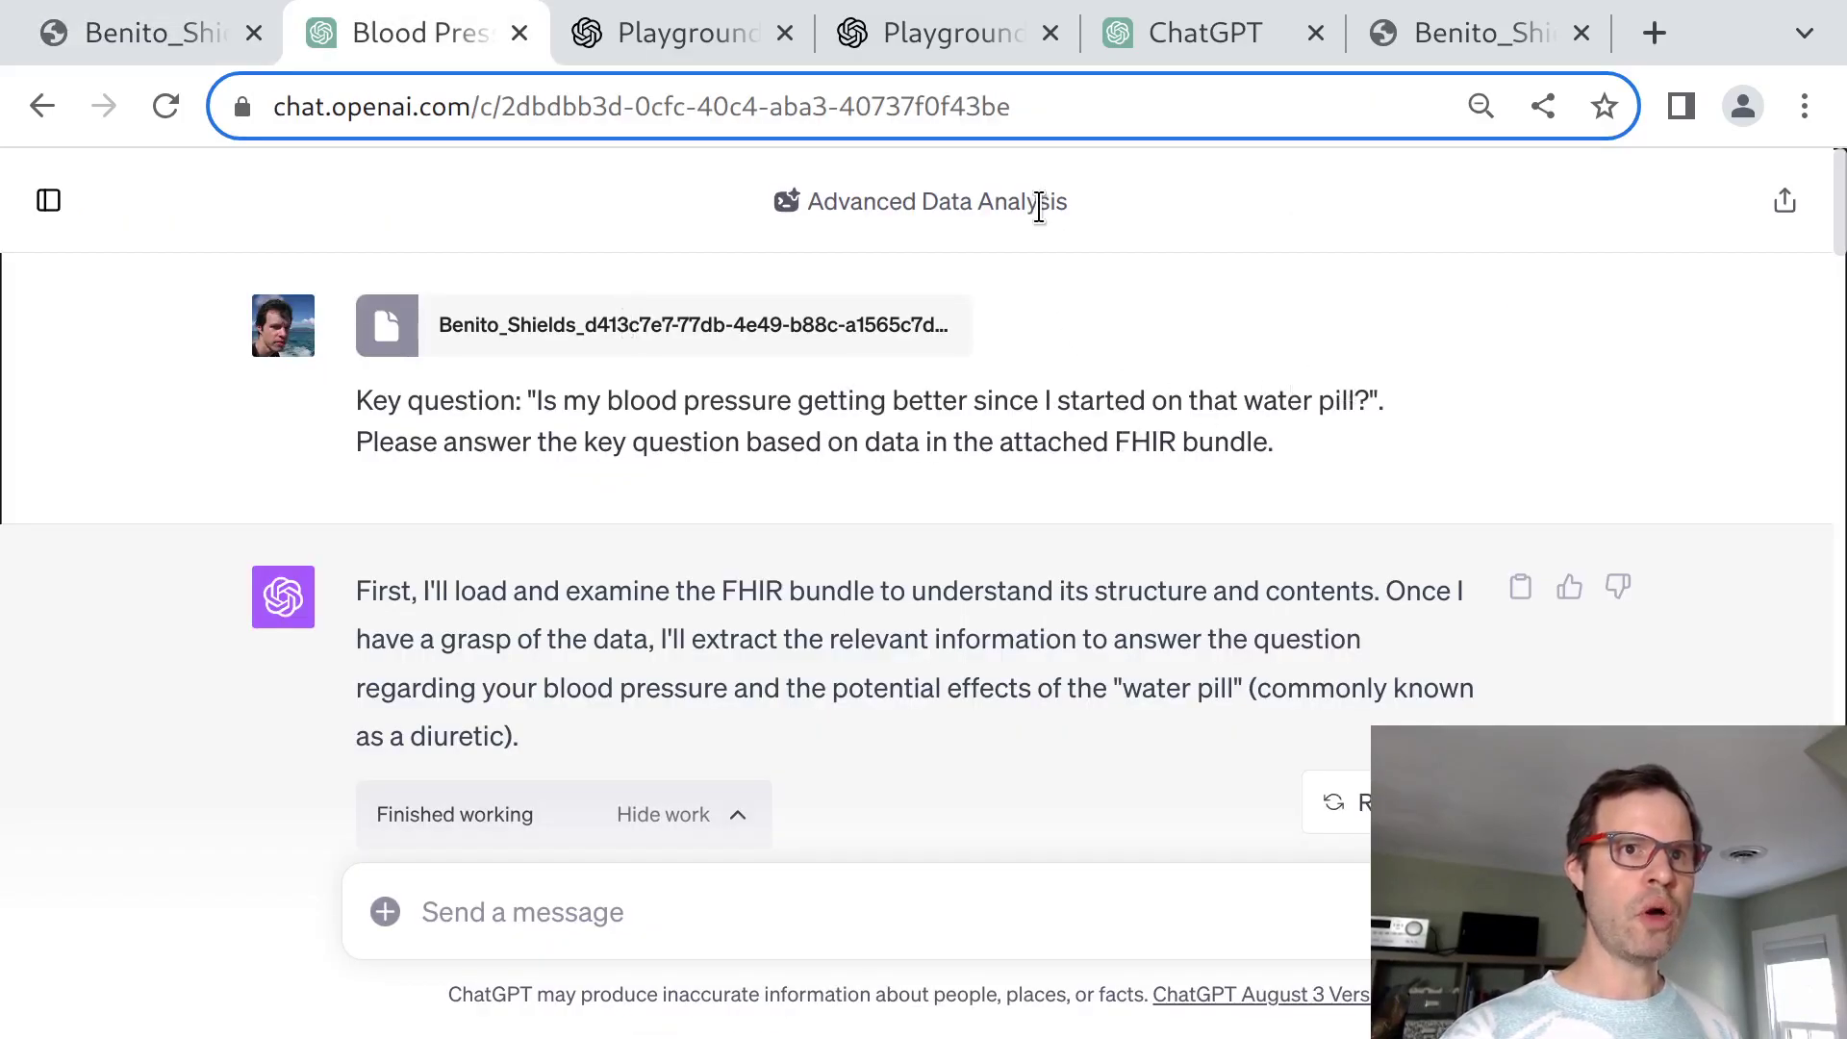
left_click_drag(804, 203, 1096, 197)
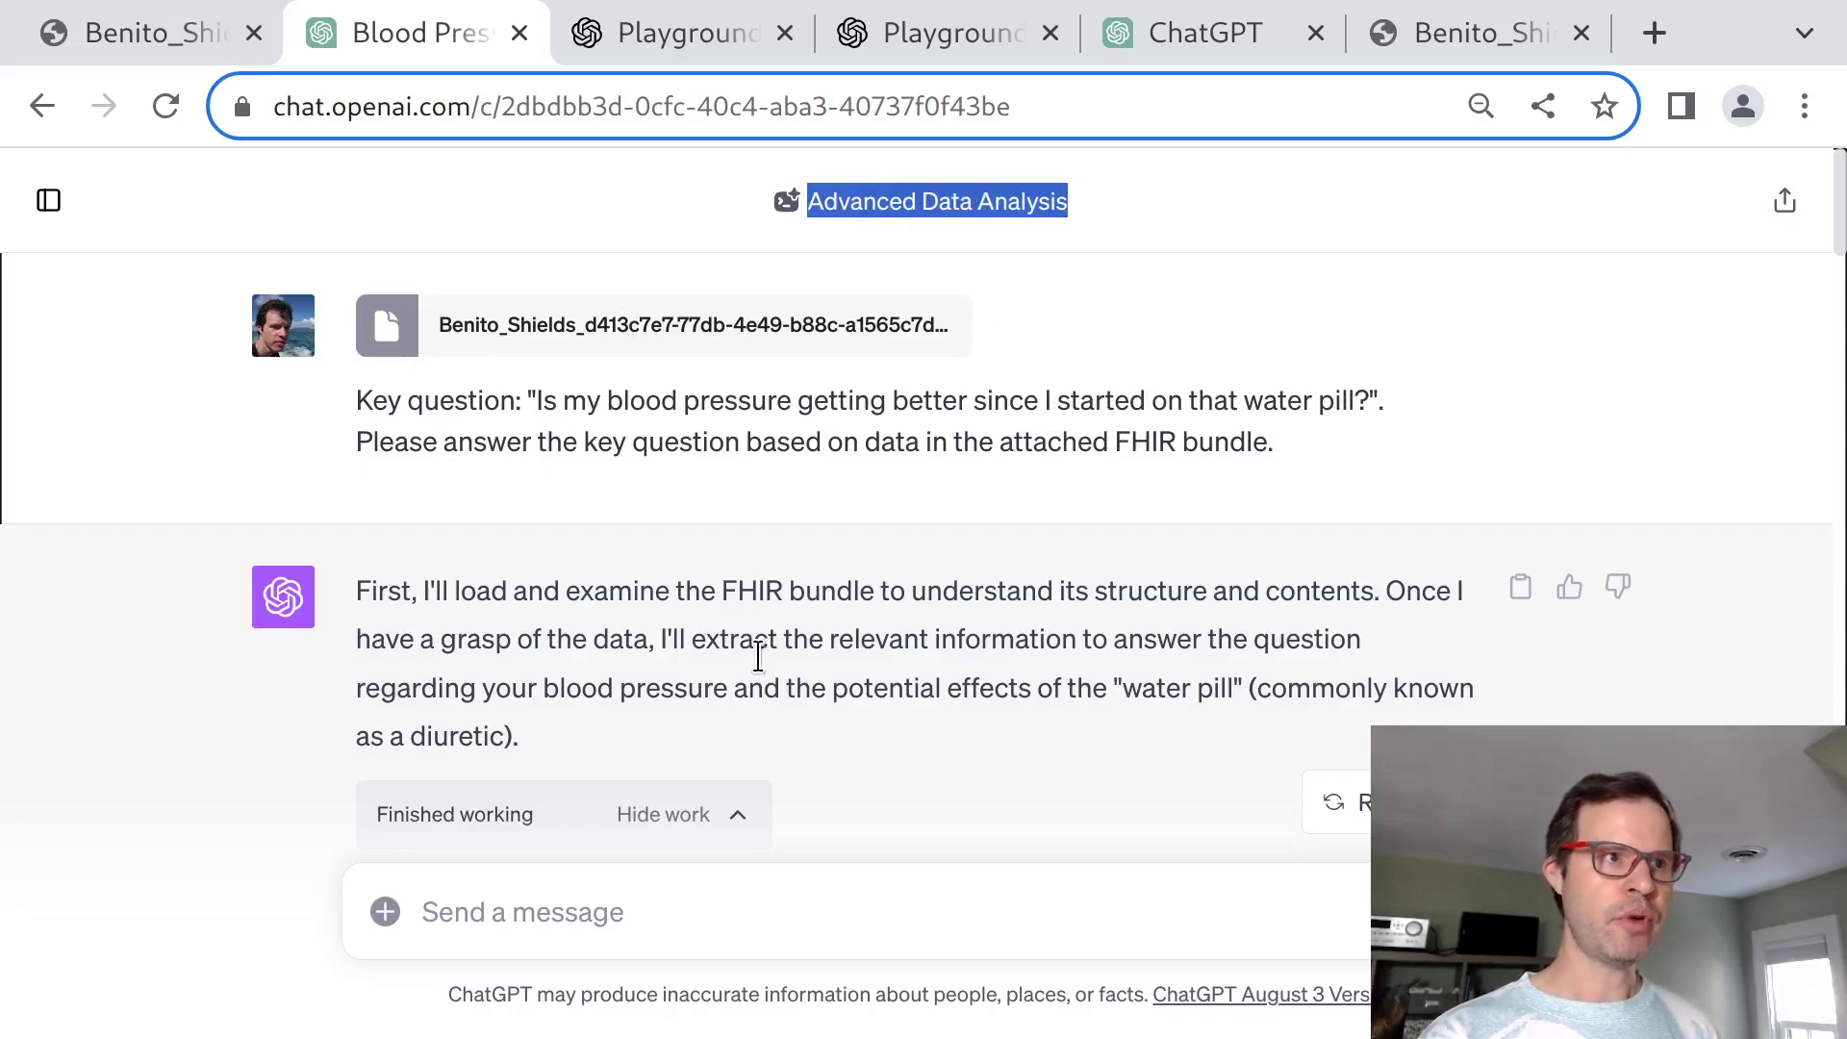
key("ctrl+shift+Tab")
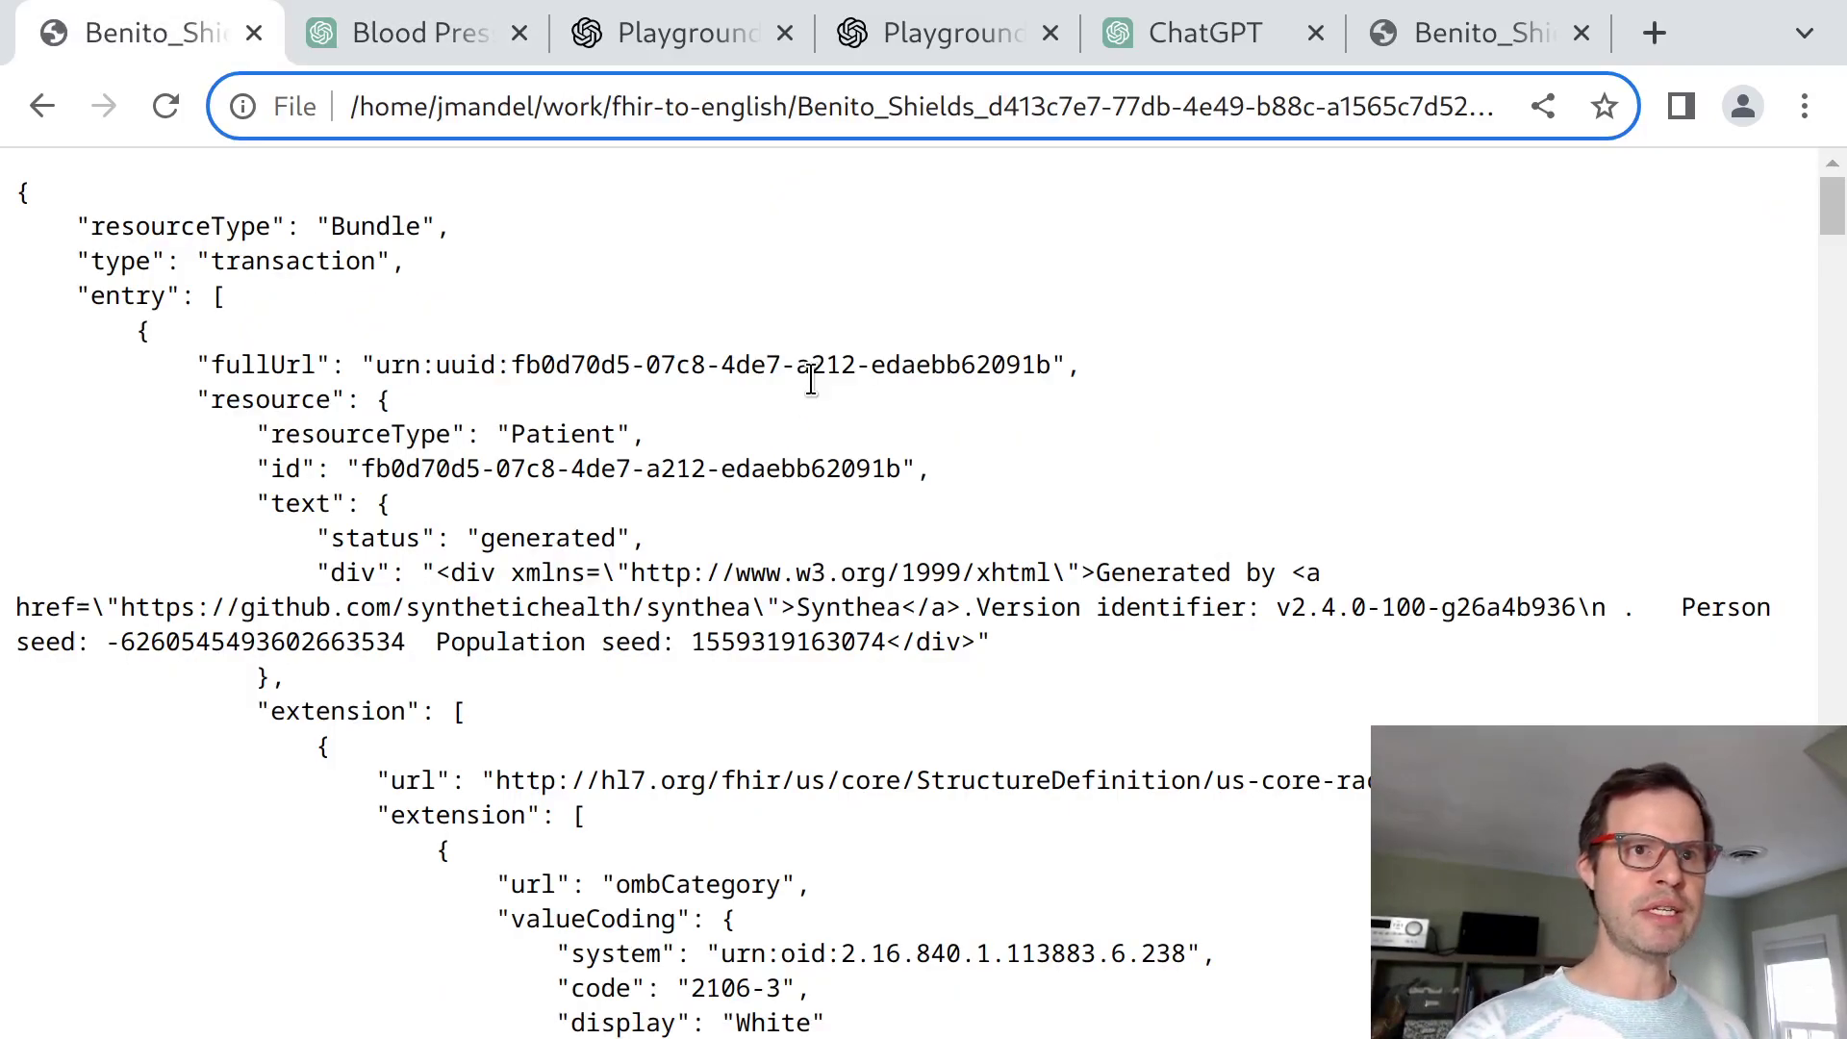
left_click_drag(811, 380, 924, 646)
left_click(922, 657)
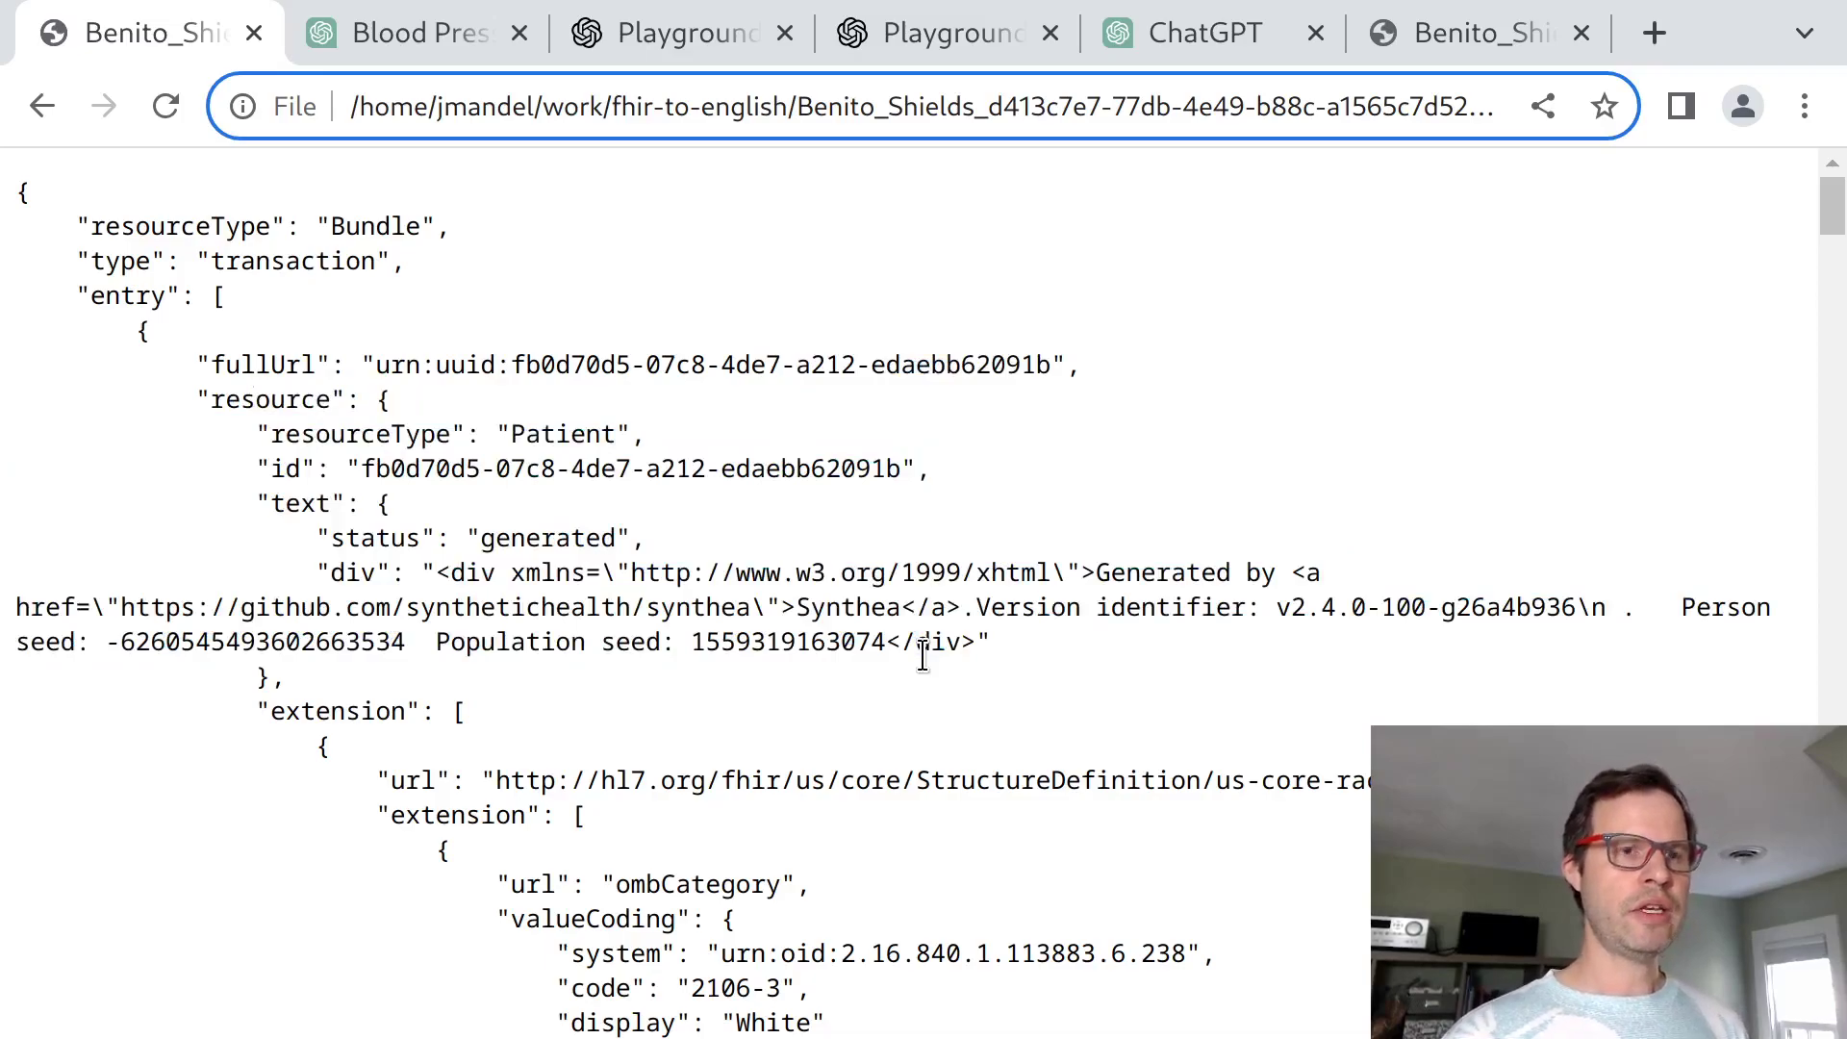
key("ctrl+Tab")
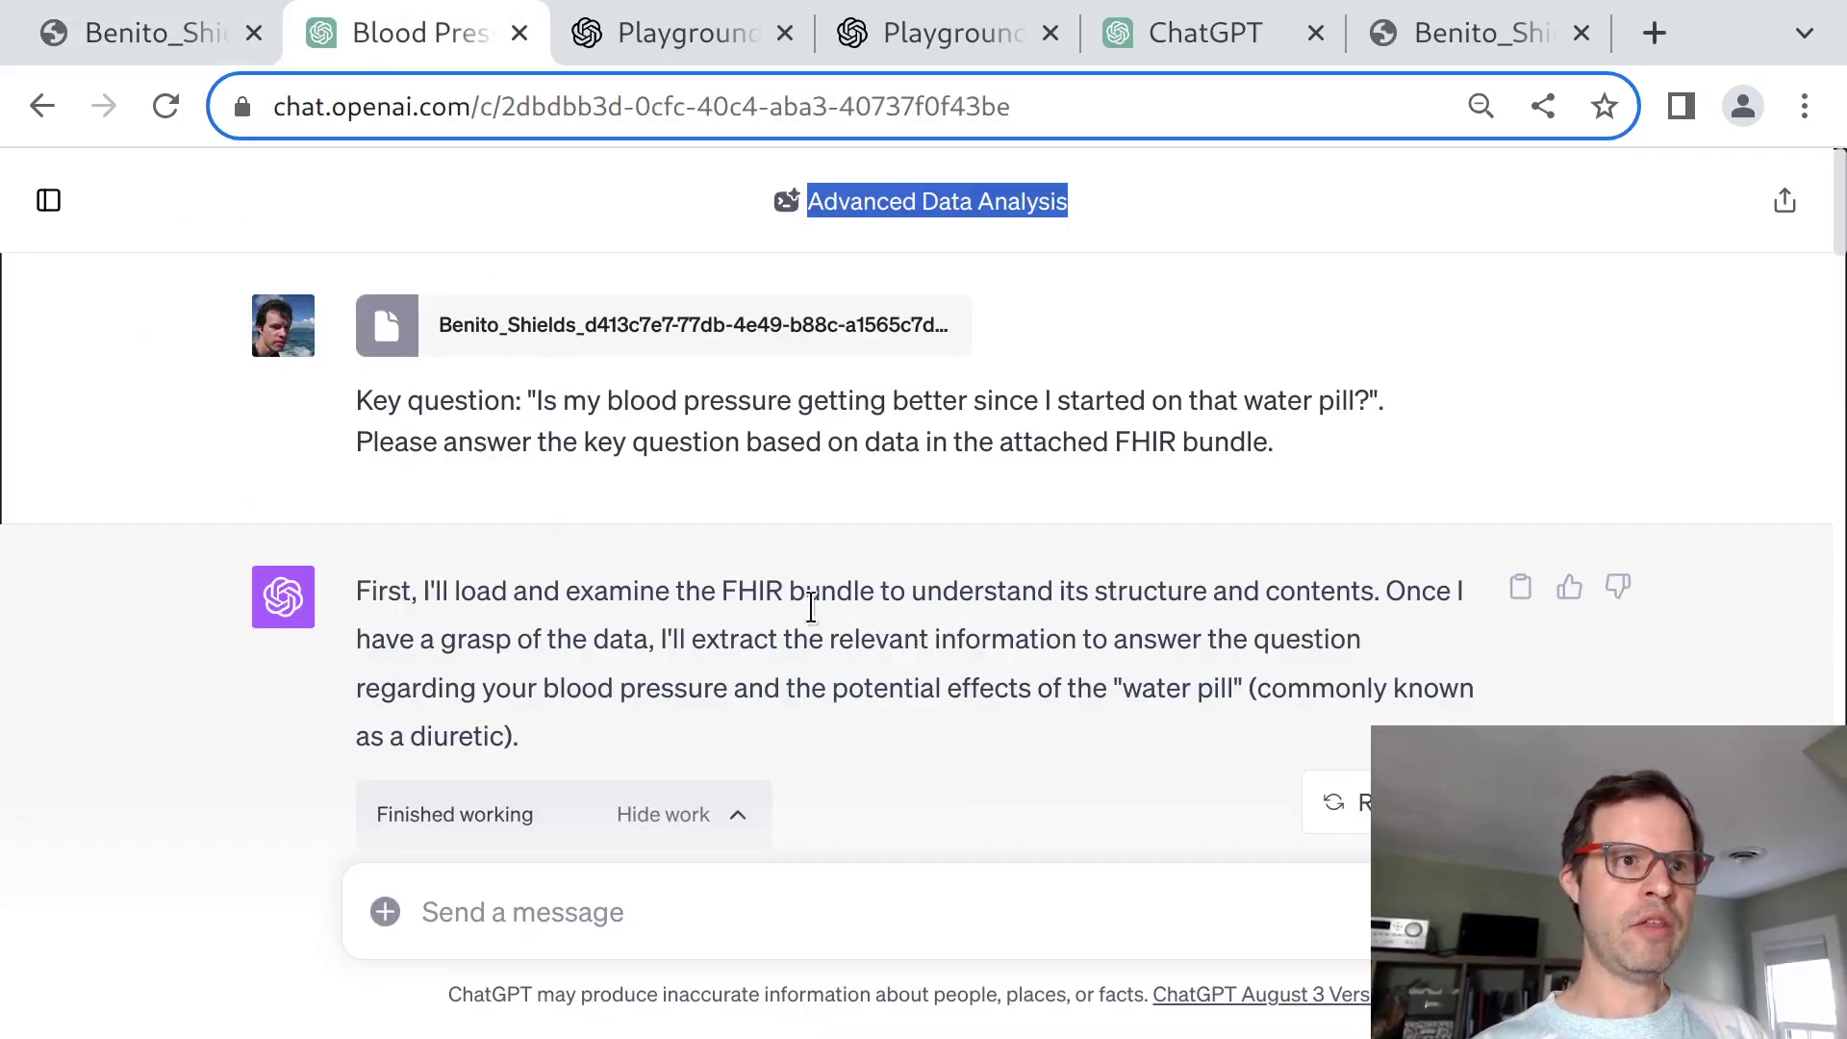
scroll(909, 678, "down", 3)
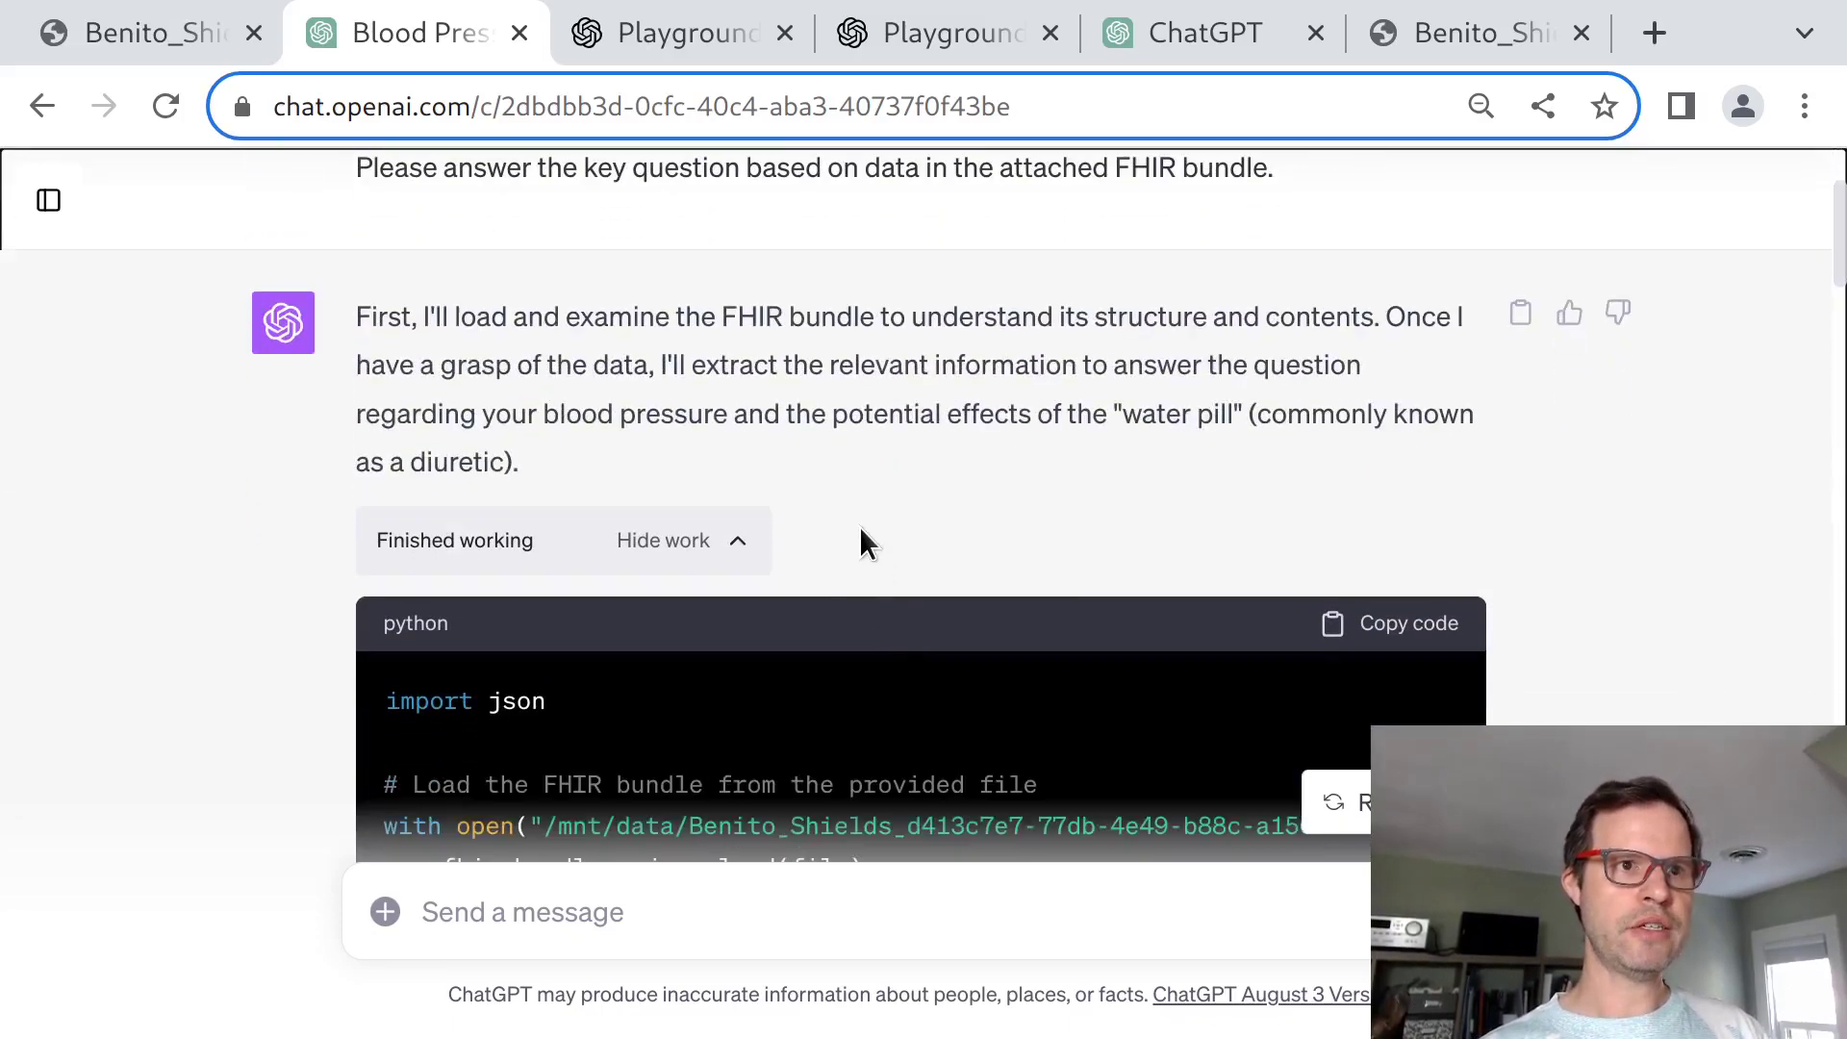
scroll(860, 522, "up", 3)
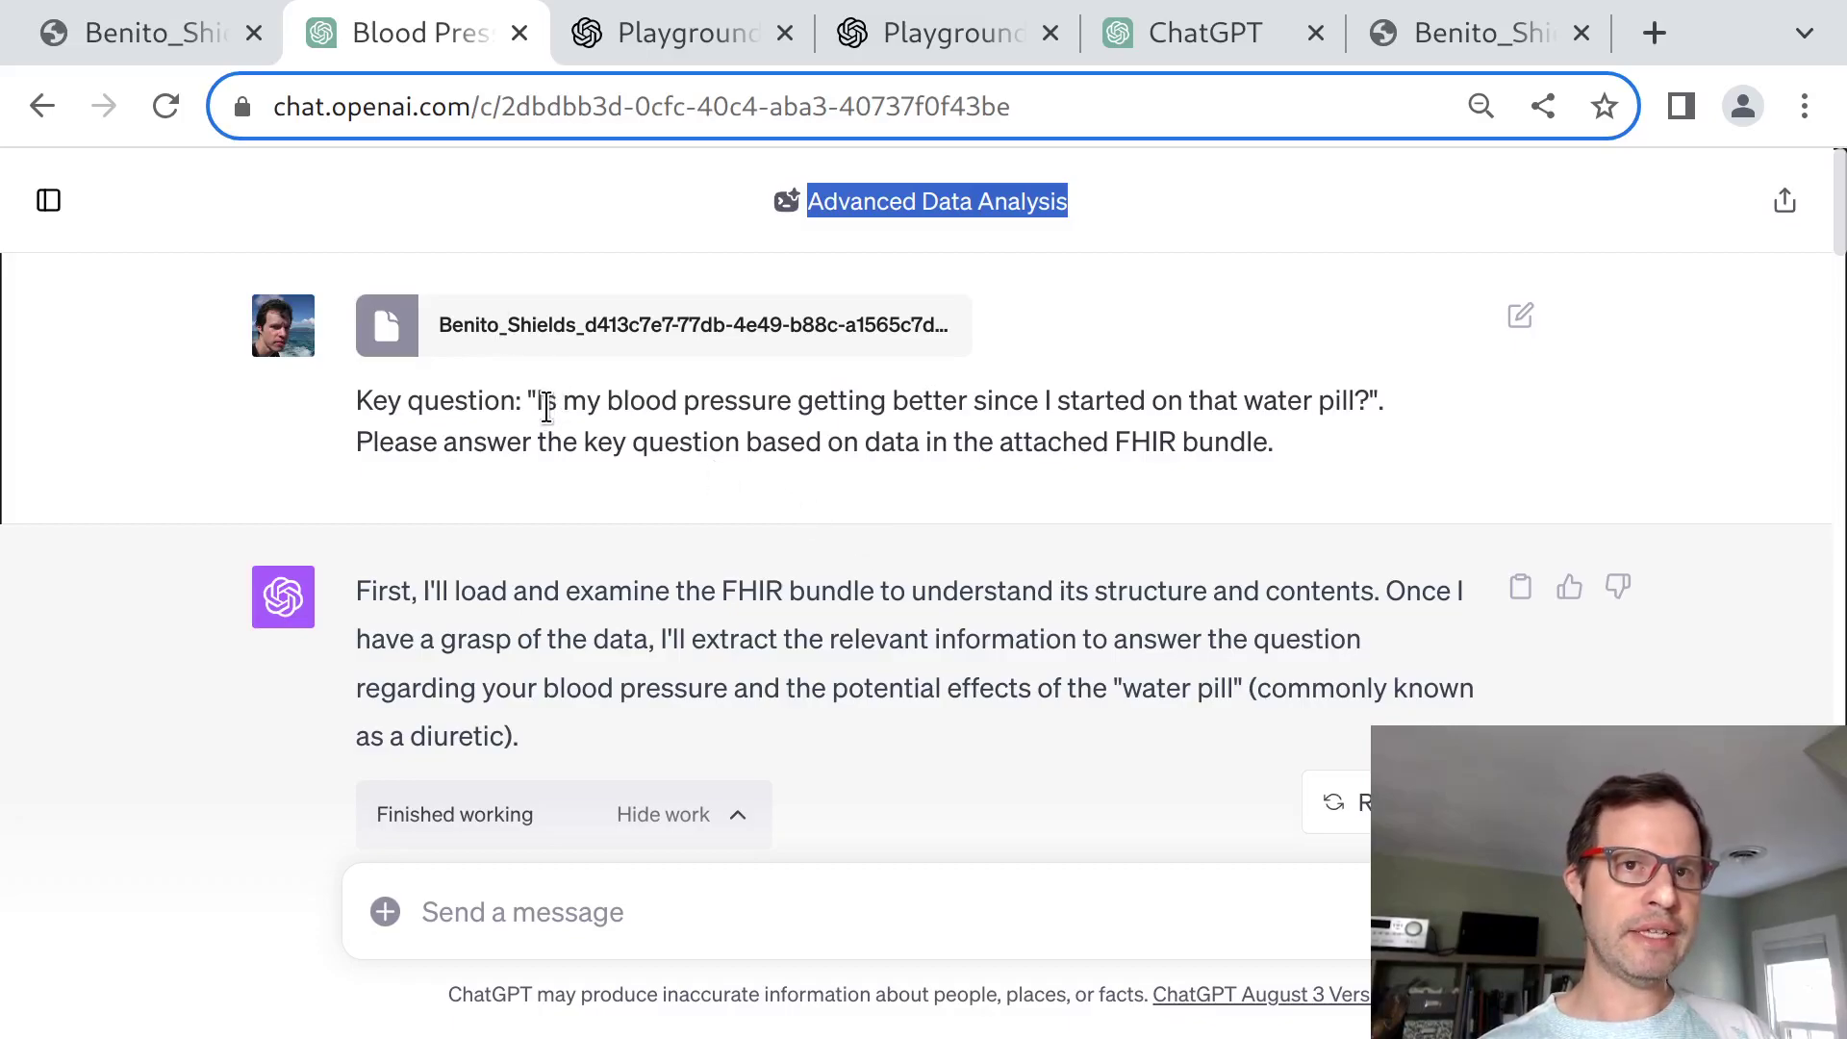
left_click_drag(541, 400, 1143, 385)
left_click(1143, 385)
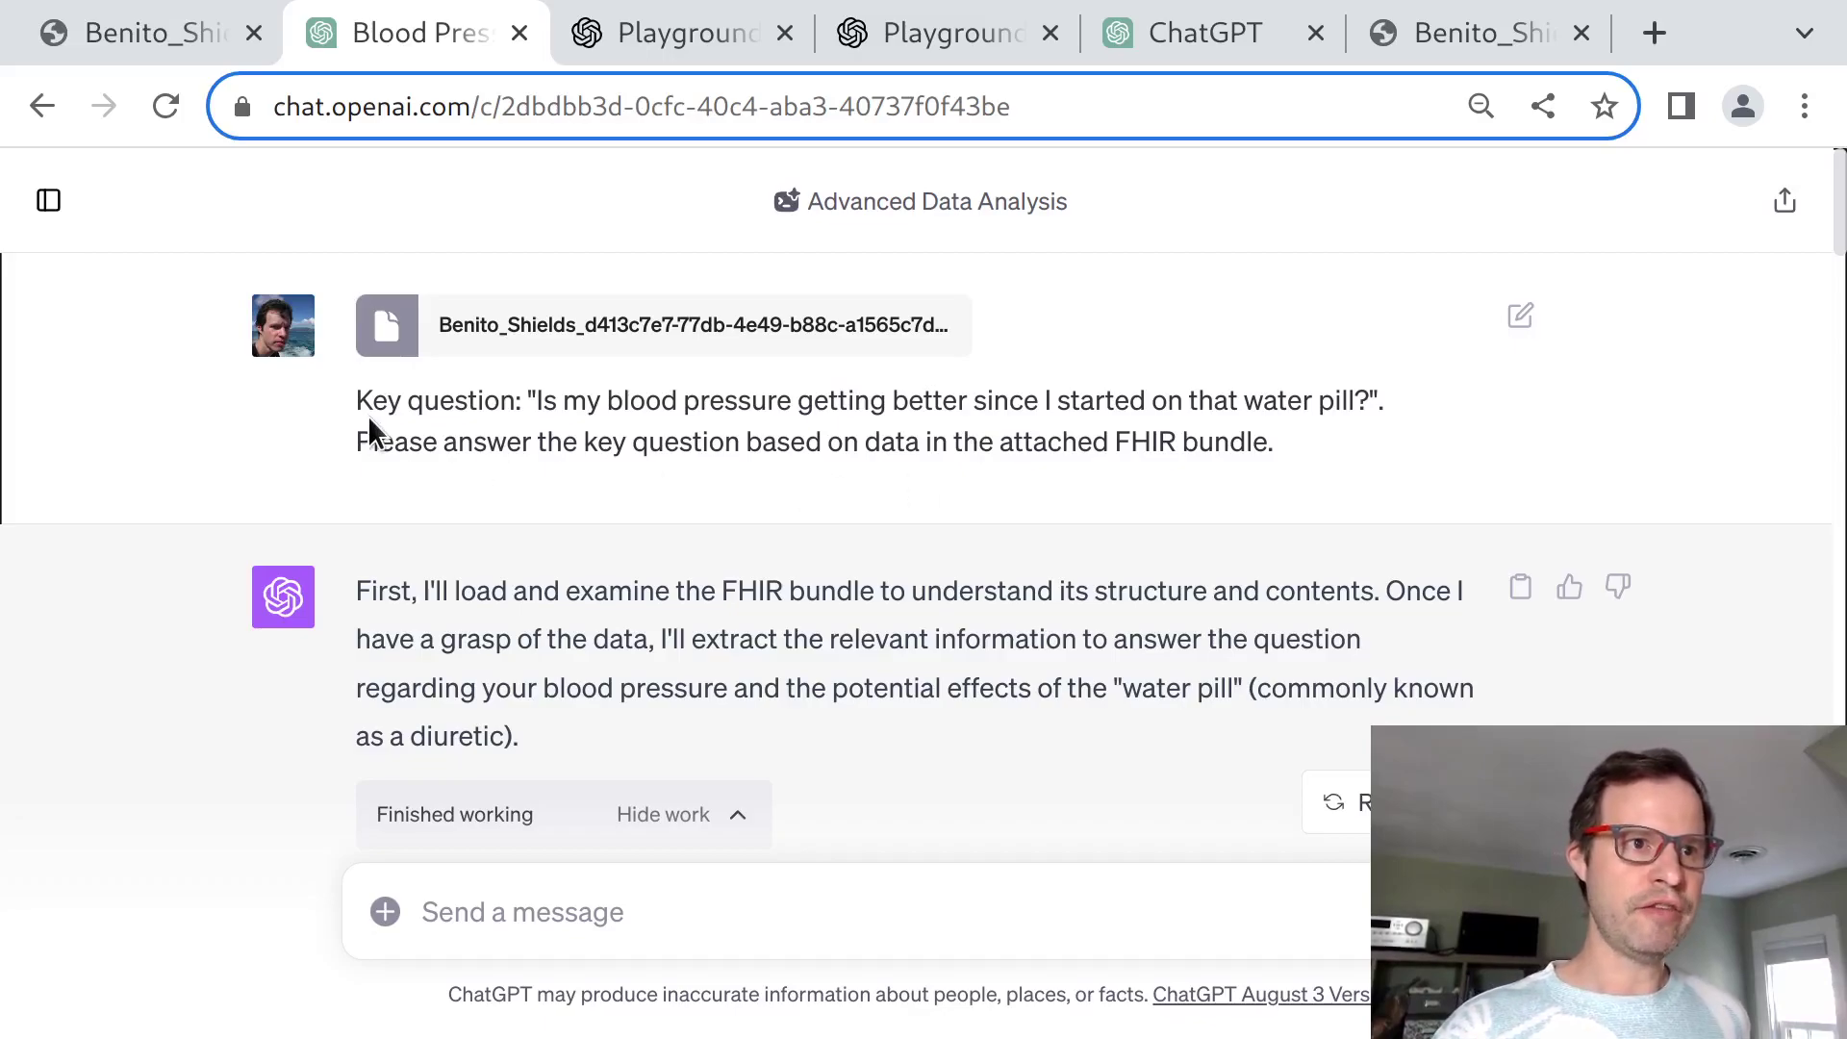
left_click_drag(367, 415, 1136, 428)
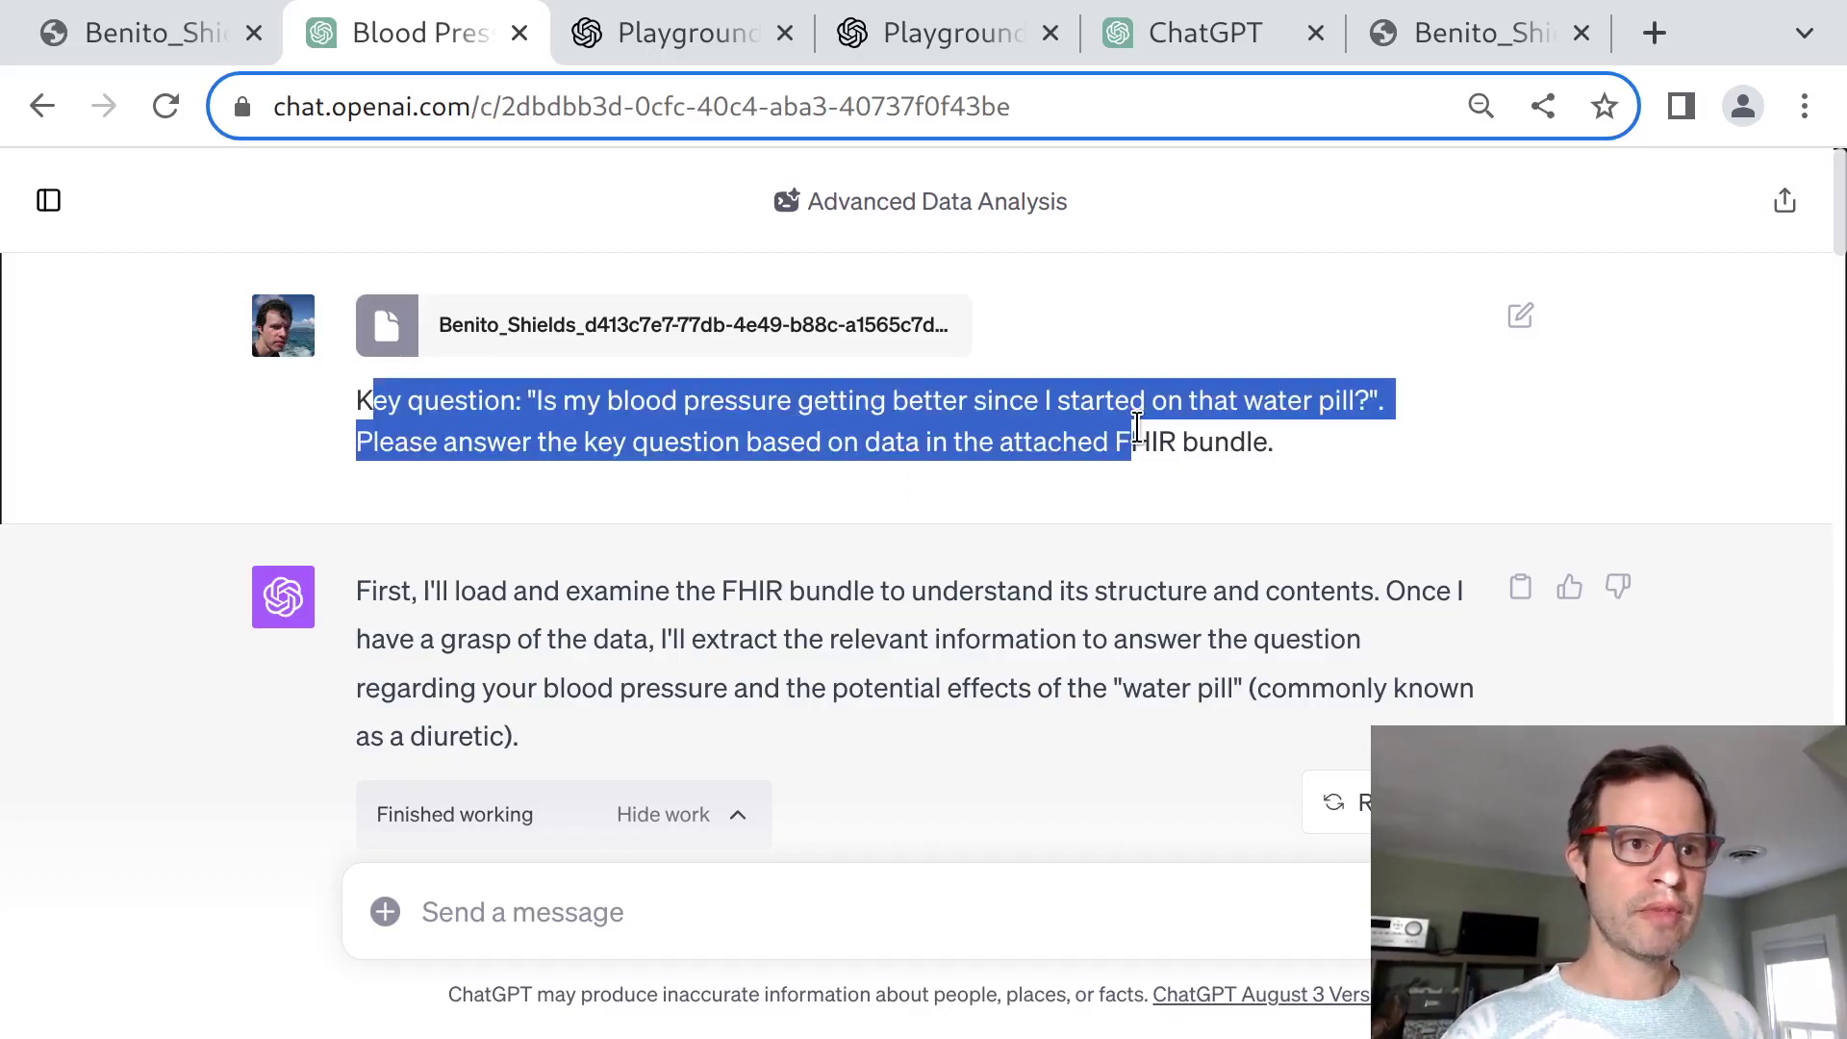
left_click(1136, 428)
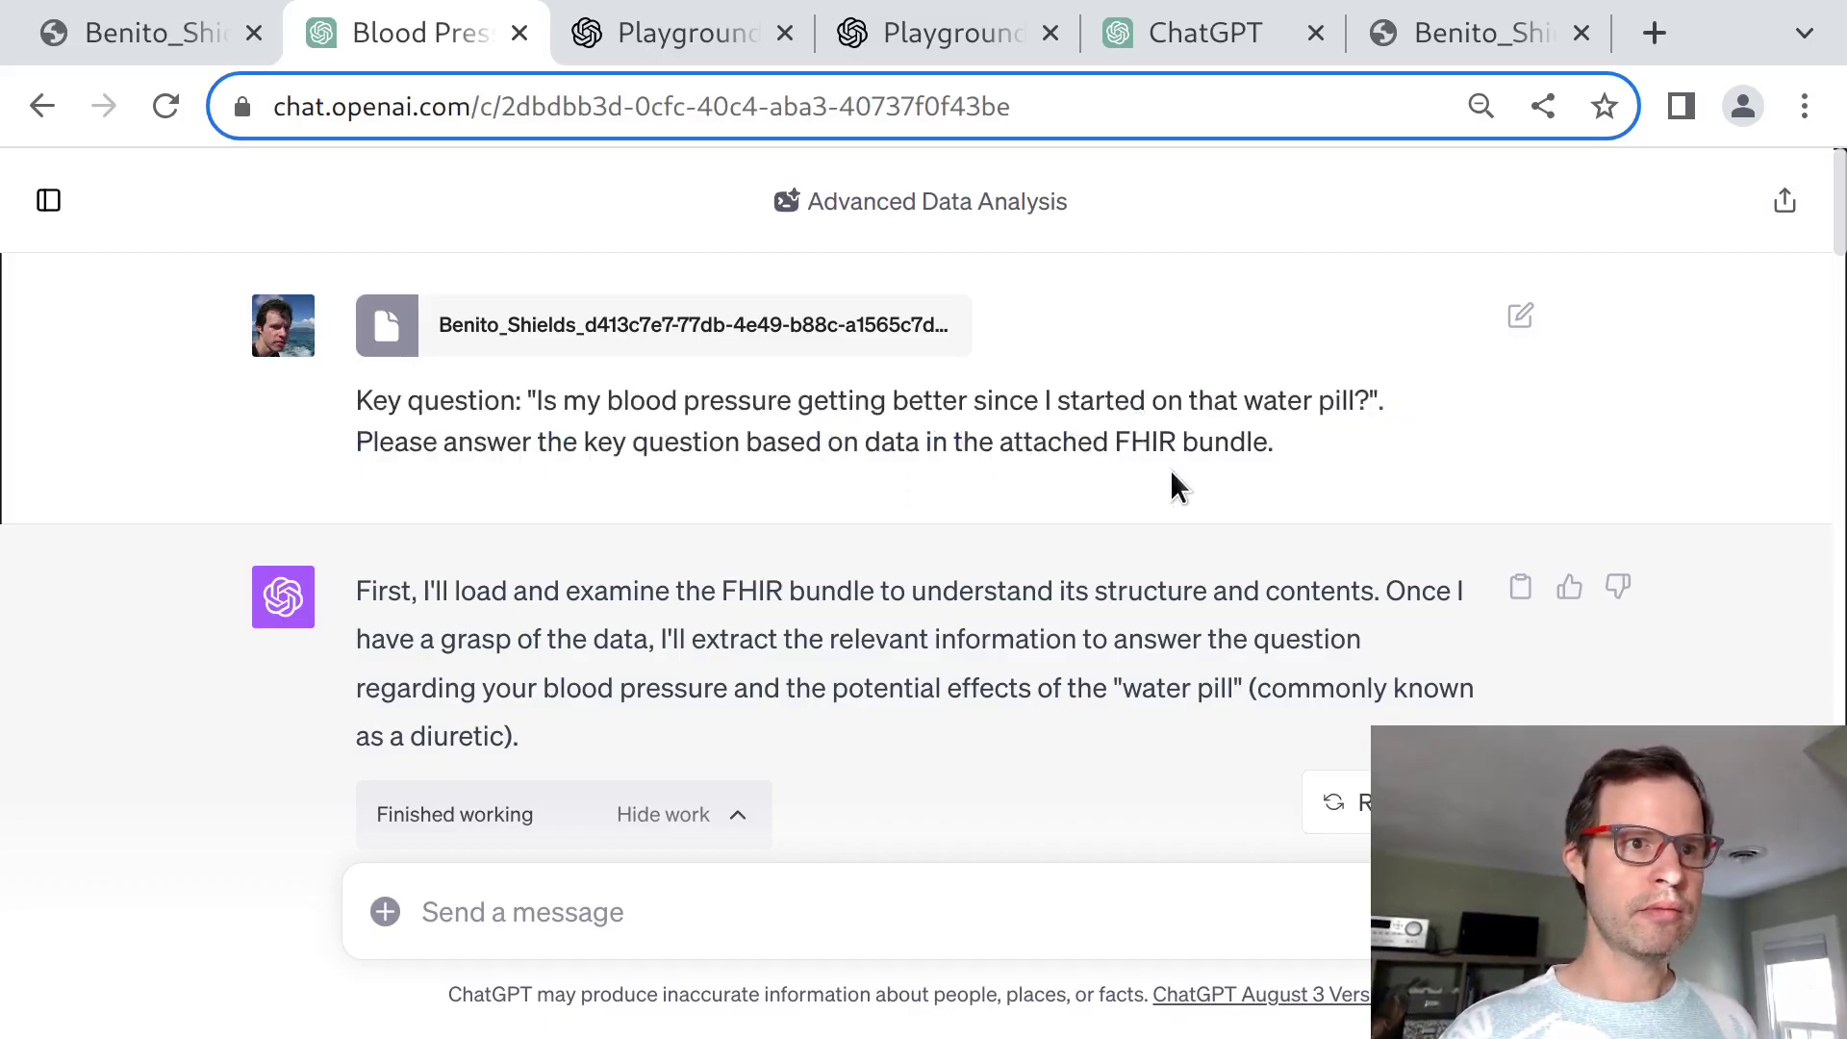
Highlight the assistant's plan to examine the bundle and the code lines that load it.
scroll(1170, 471, "down", 4)
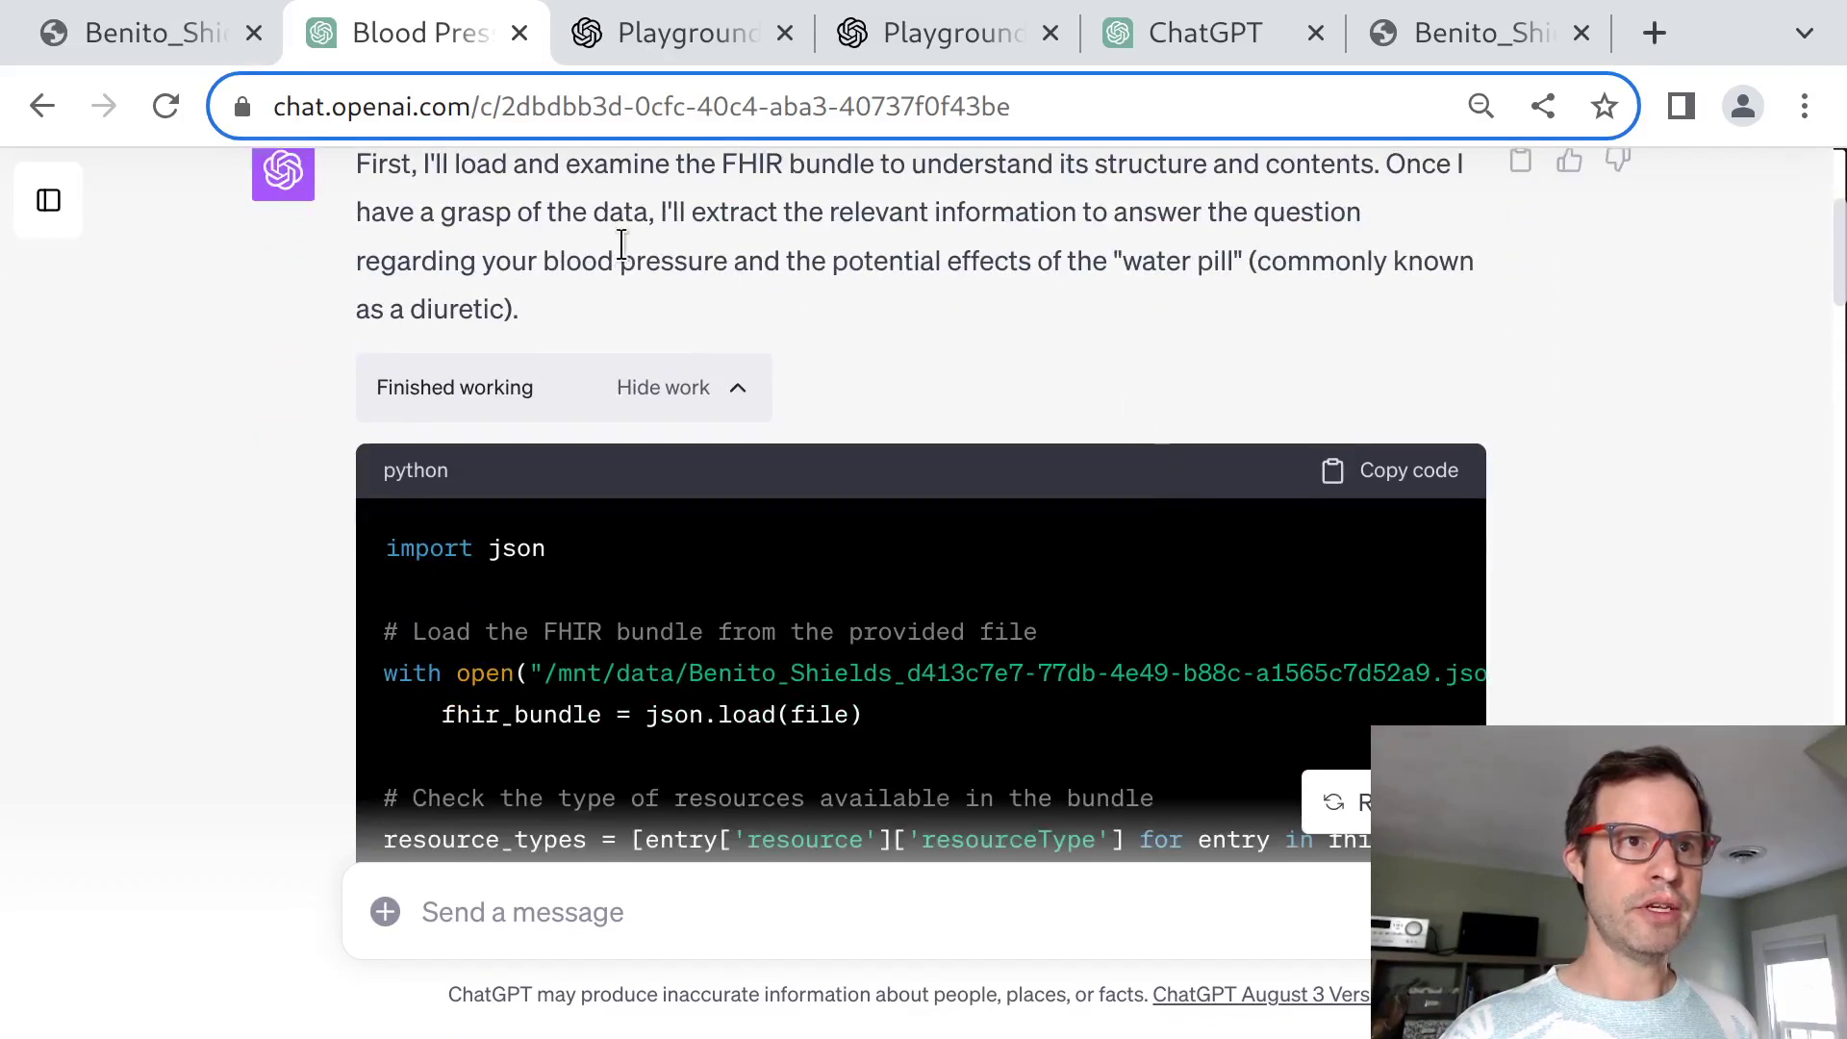
left_click_drag(509, 179, 621, 261)
left_click(623, 264)
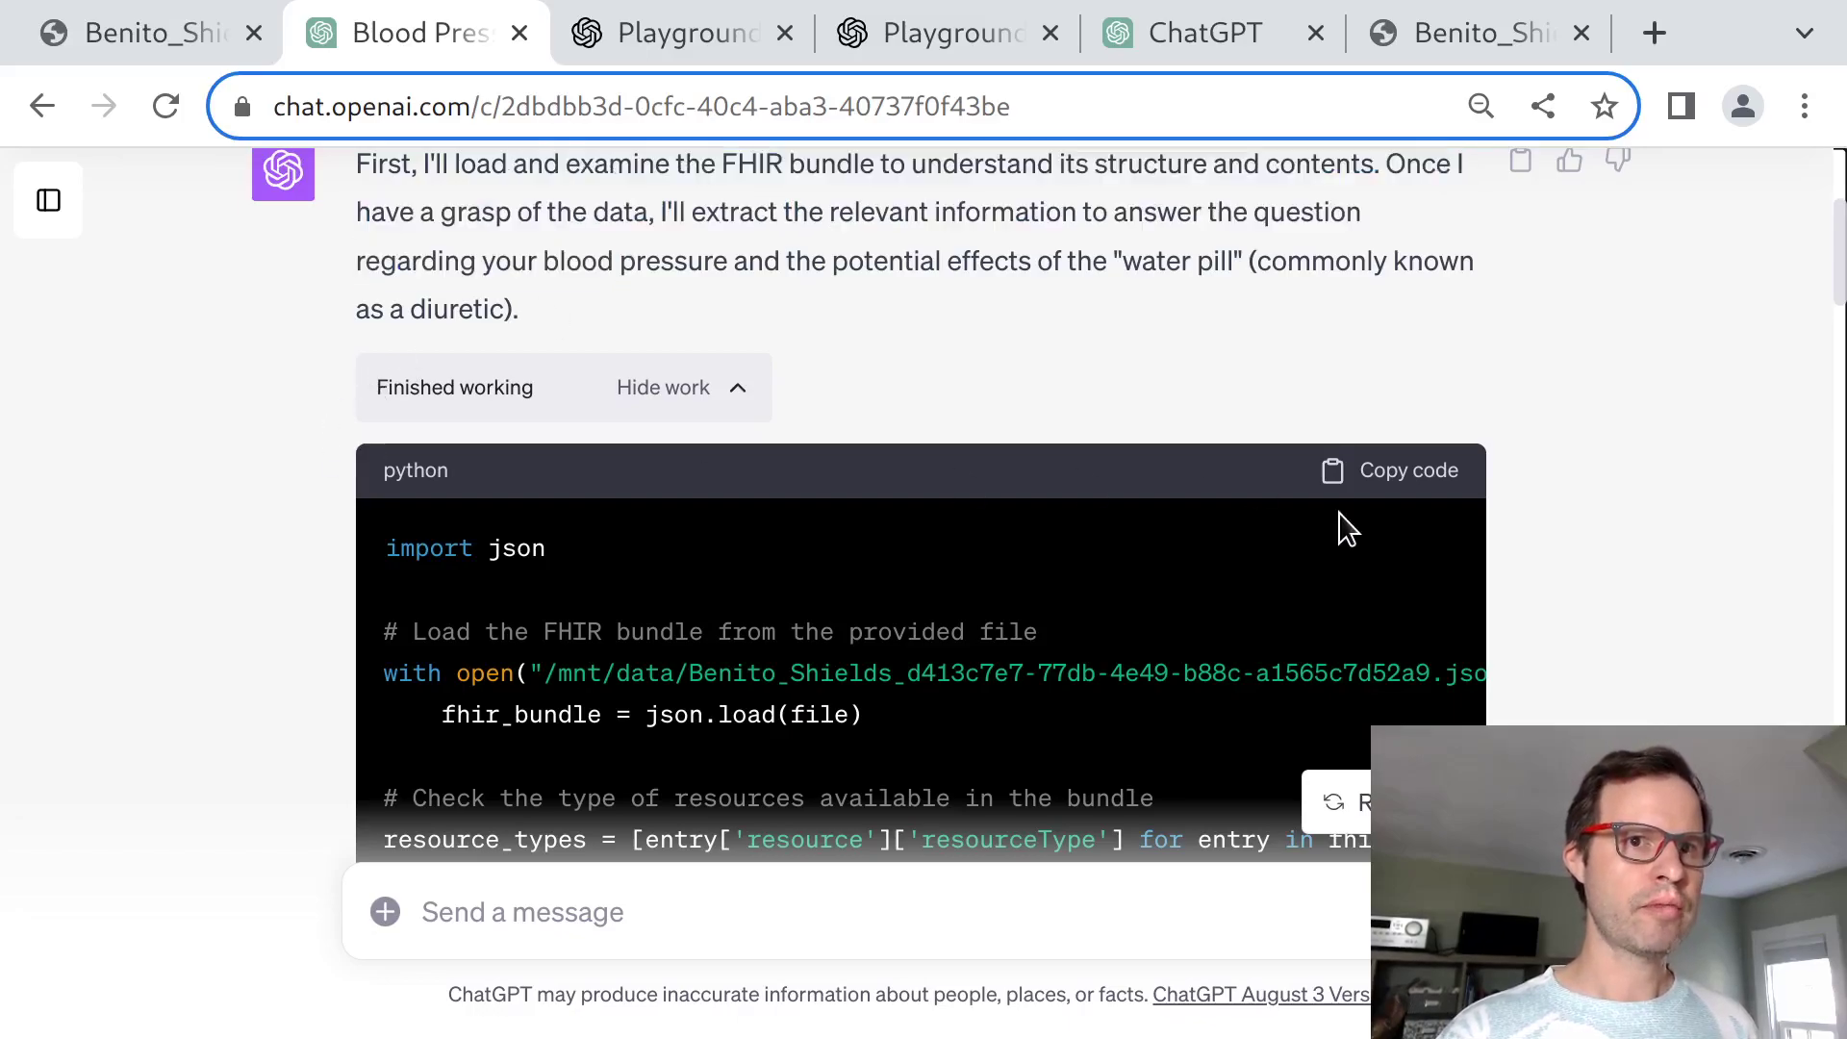
scroll(1654, 616, "down", 1)
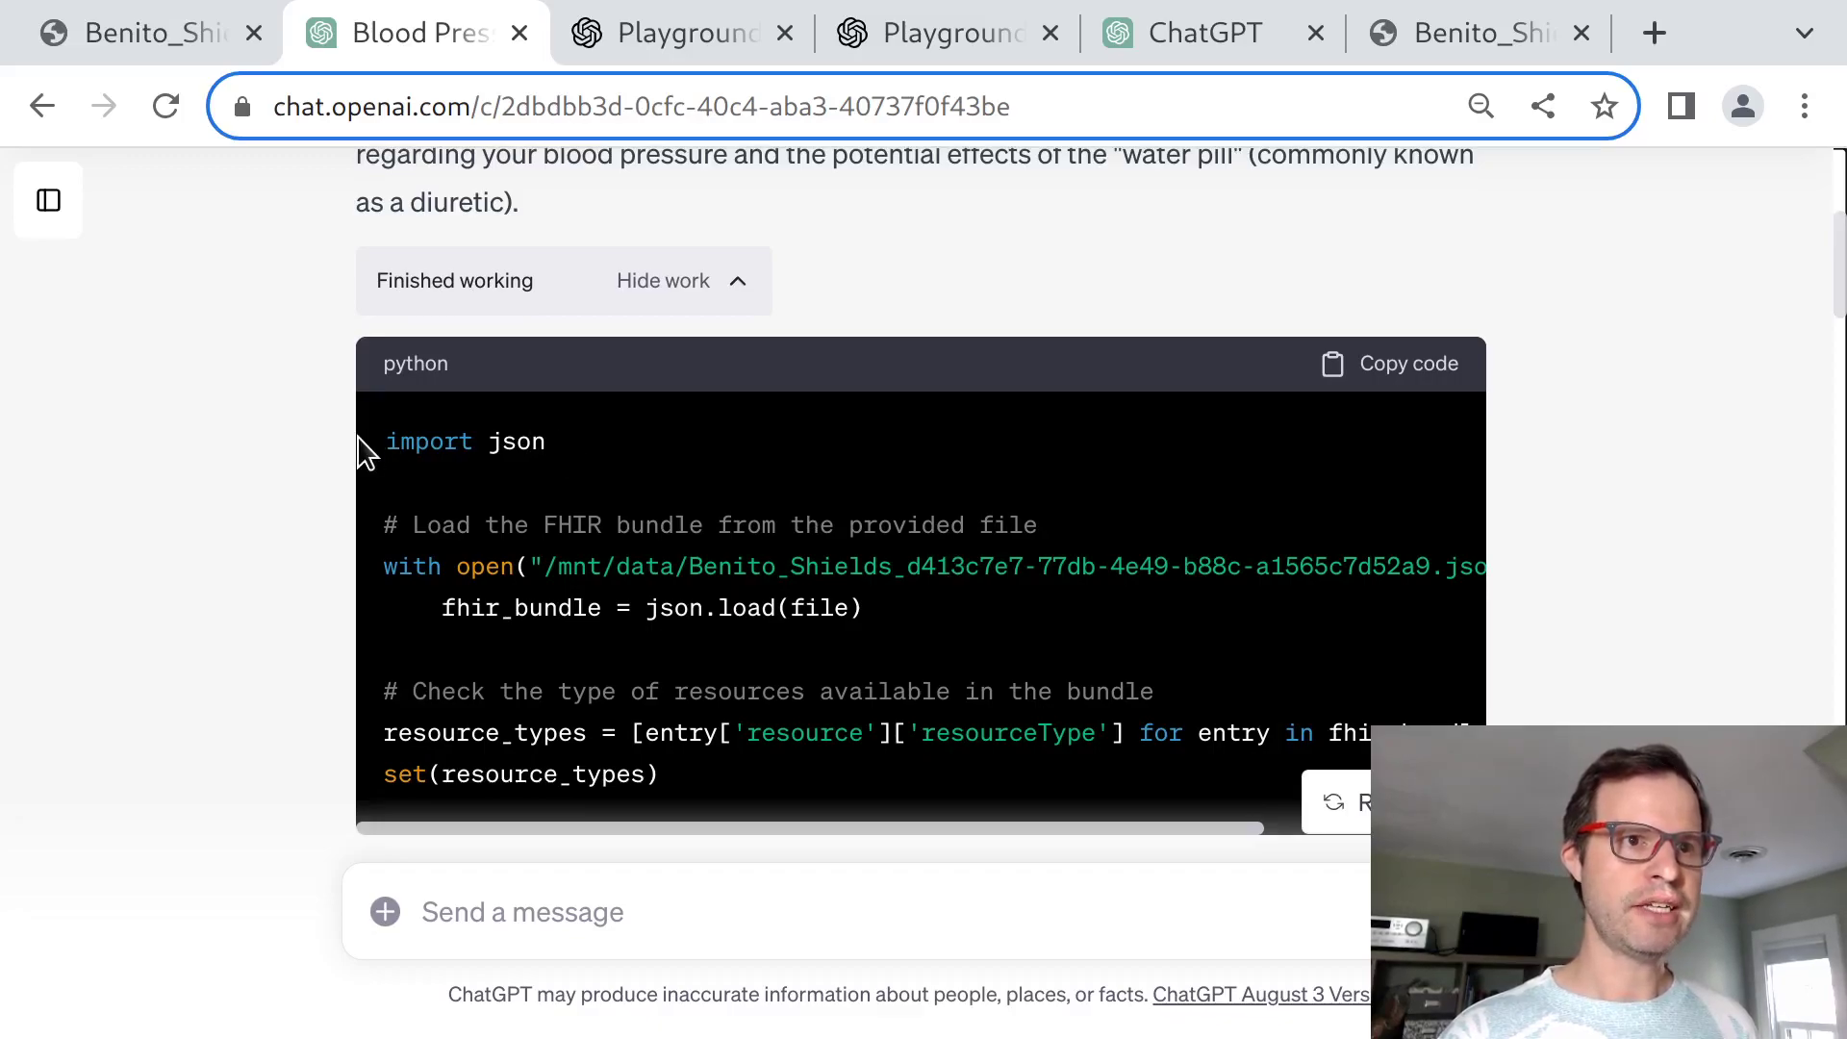
left_click_drag(472, 568, 871, 642)
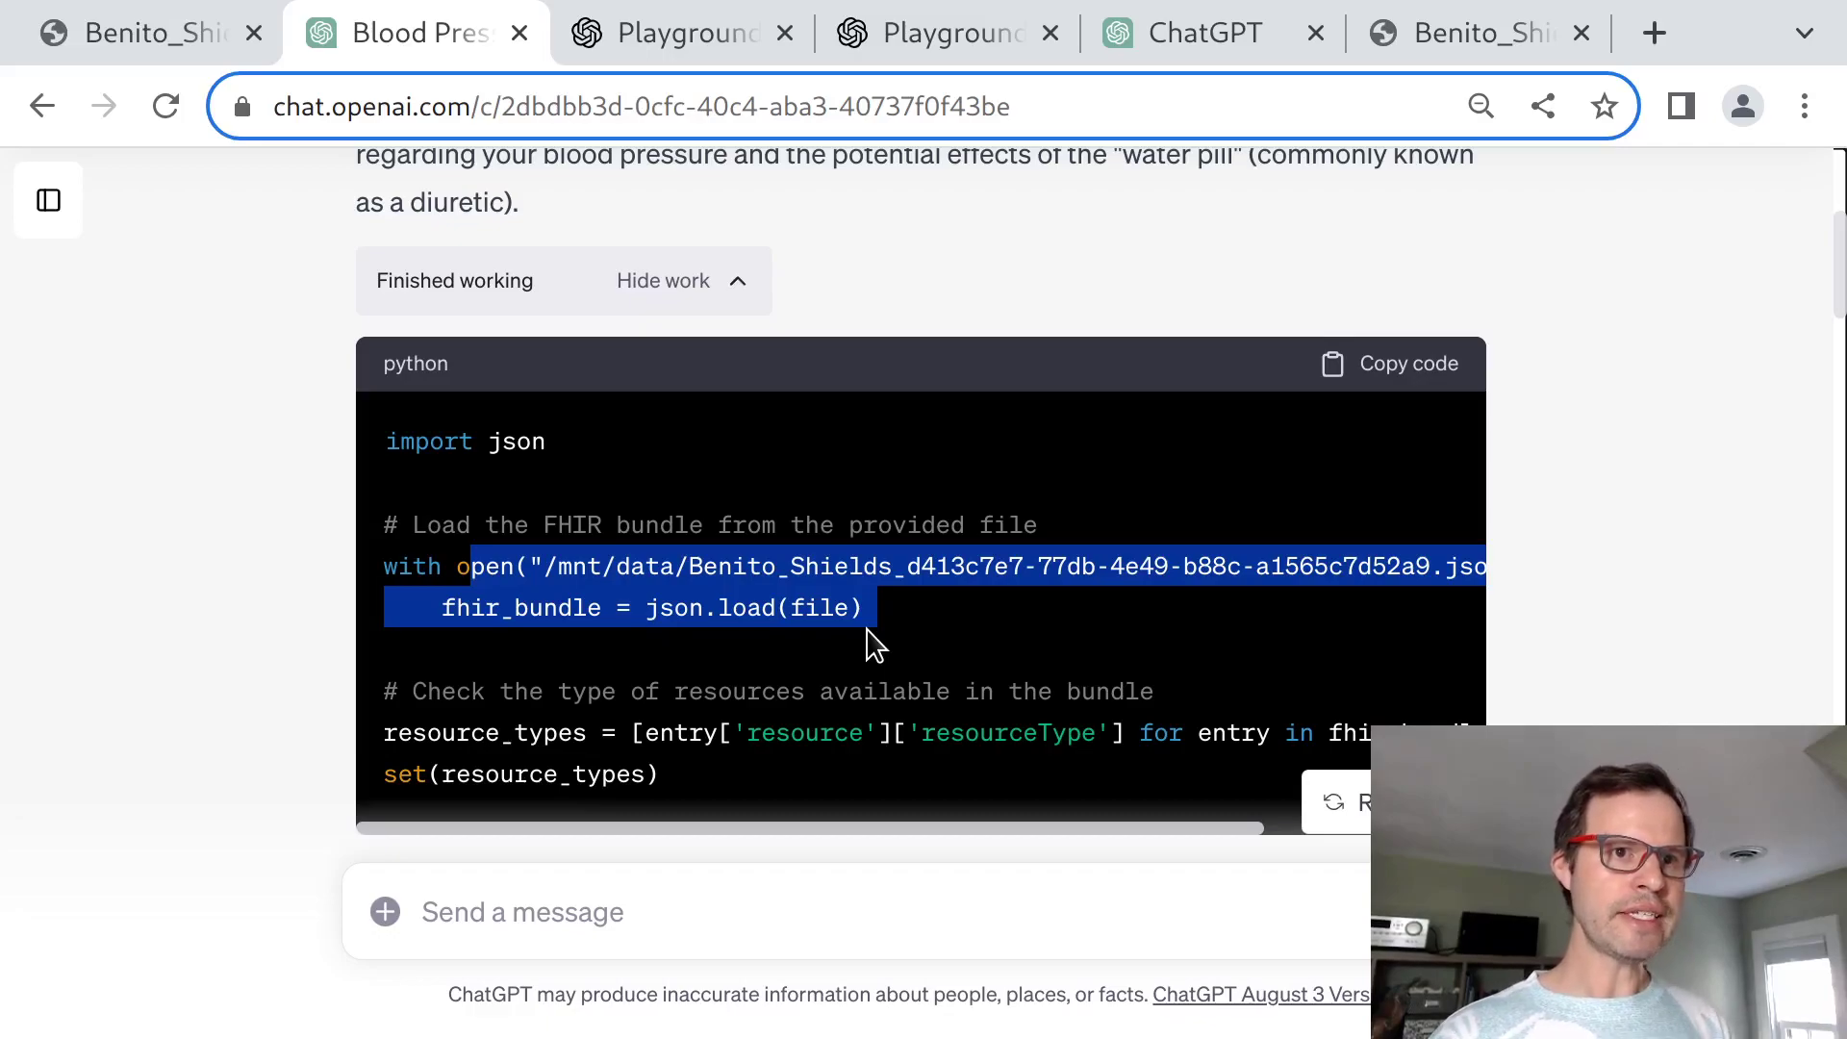
Point out the resource_types line with its resource and resourceType keys and set call.
scroll(990, 716, "down", 2)
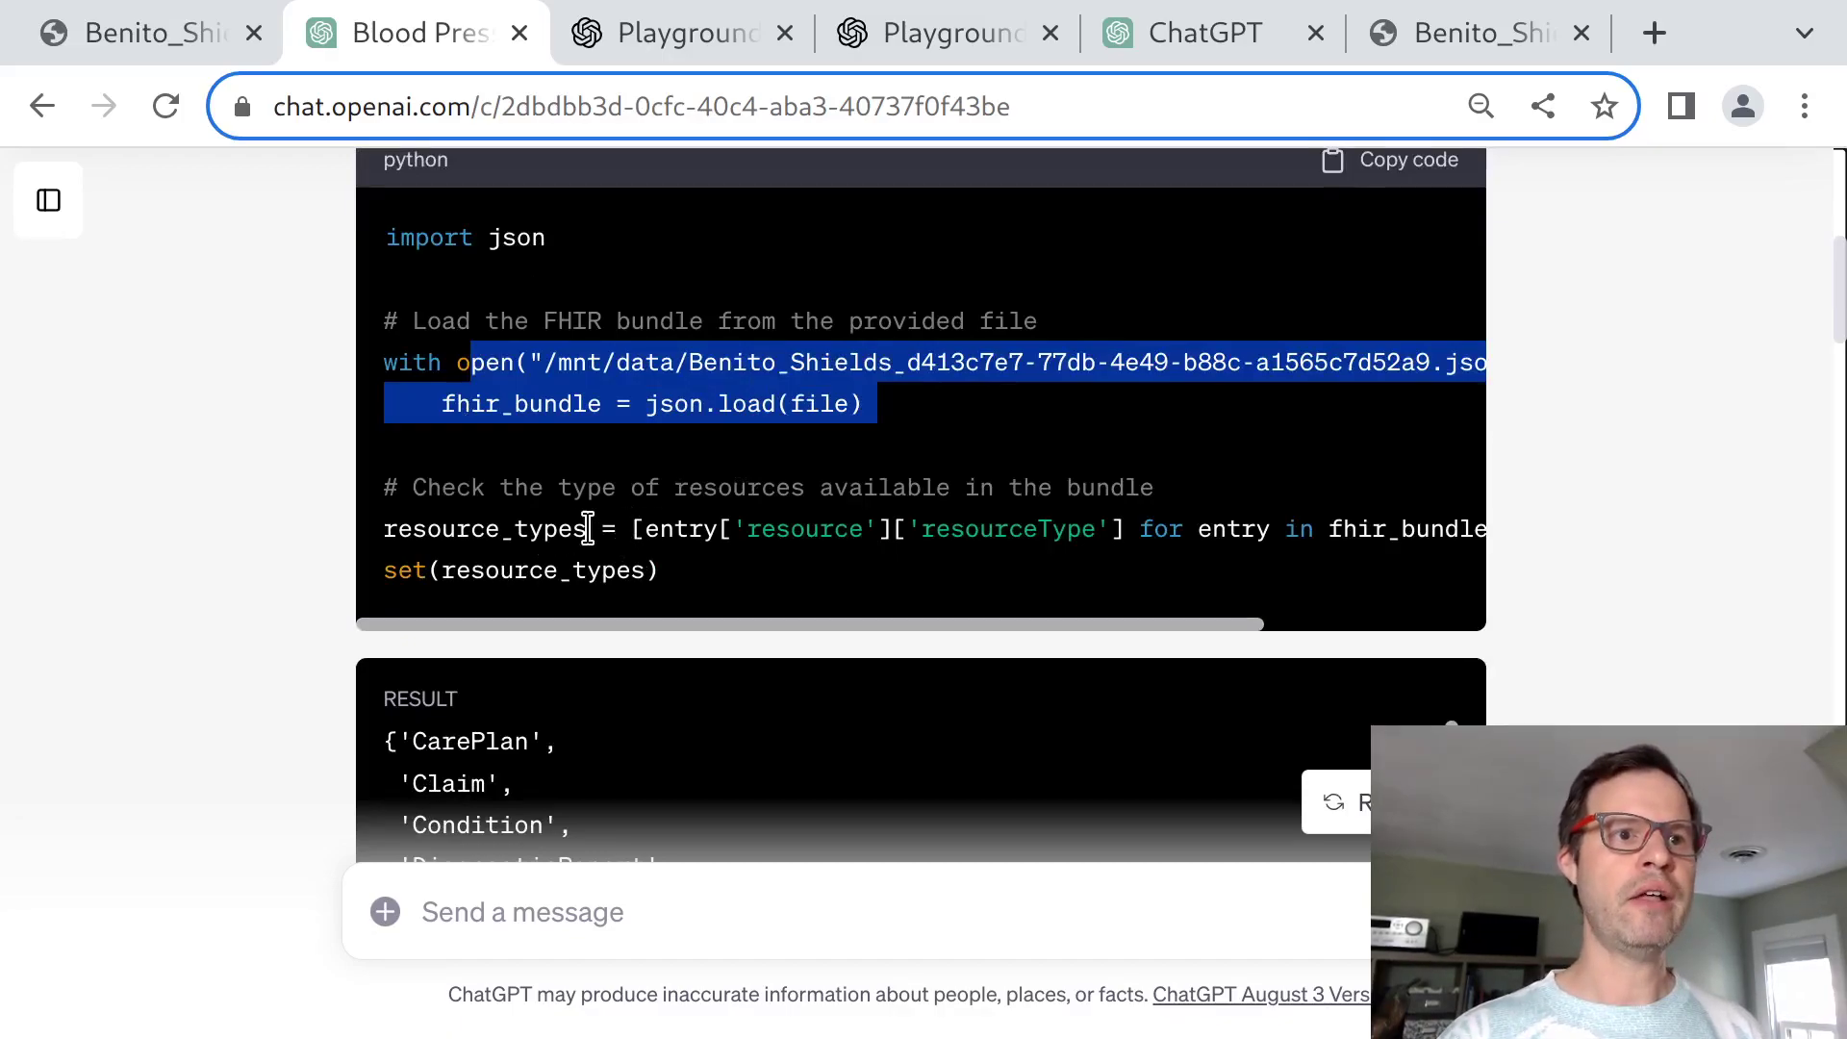
left_click(513, 529)
triple_click(513, 529)
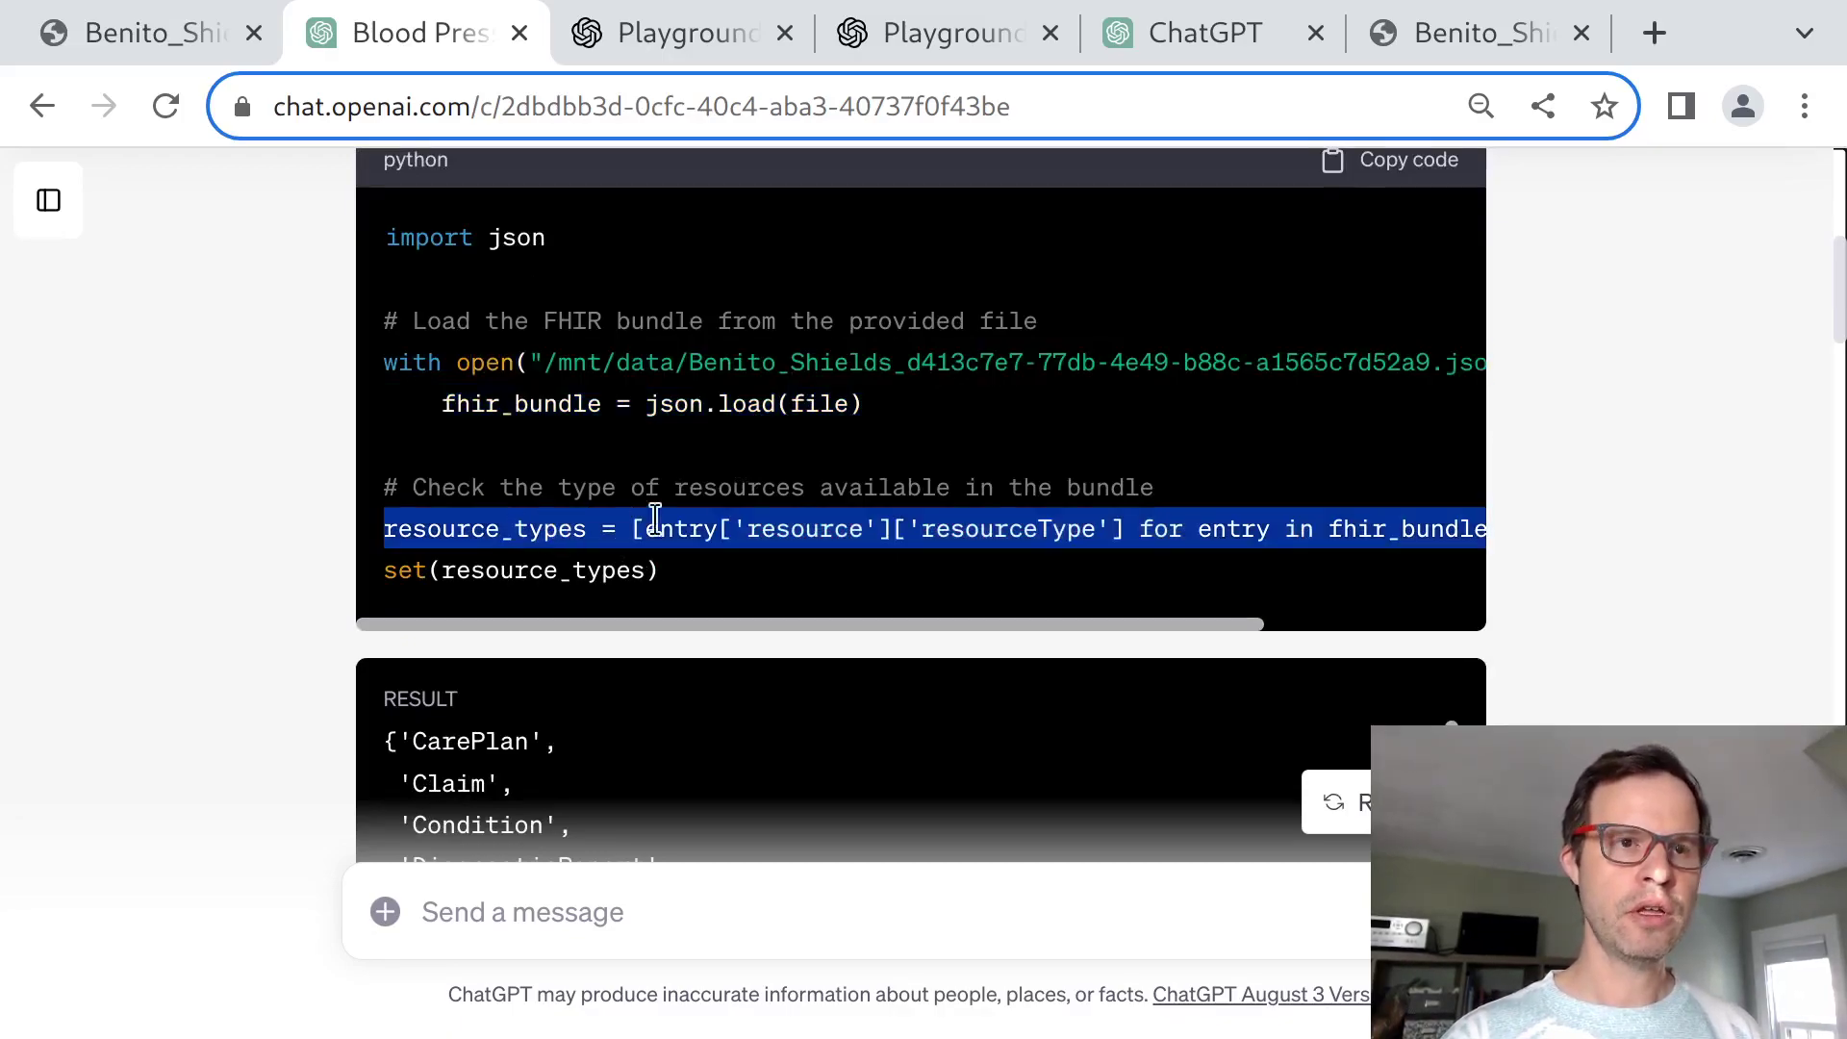
double_click(786, 531)
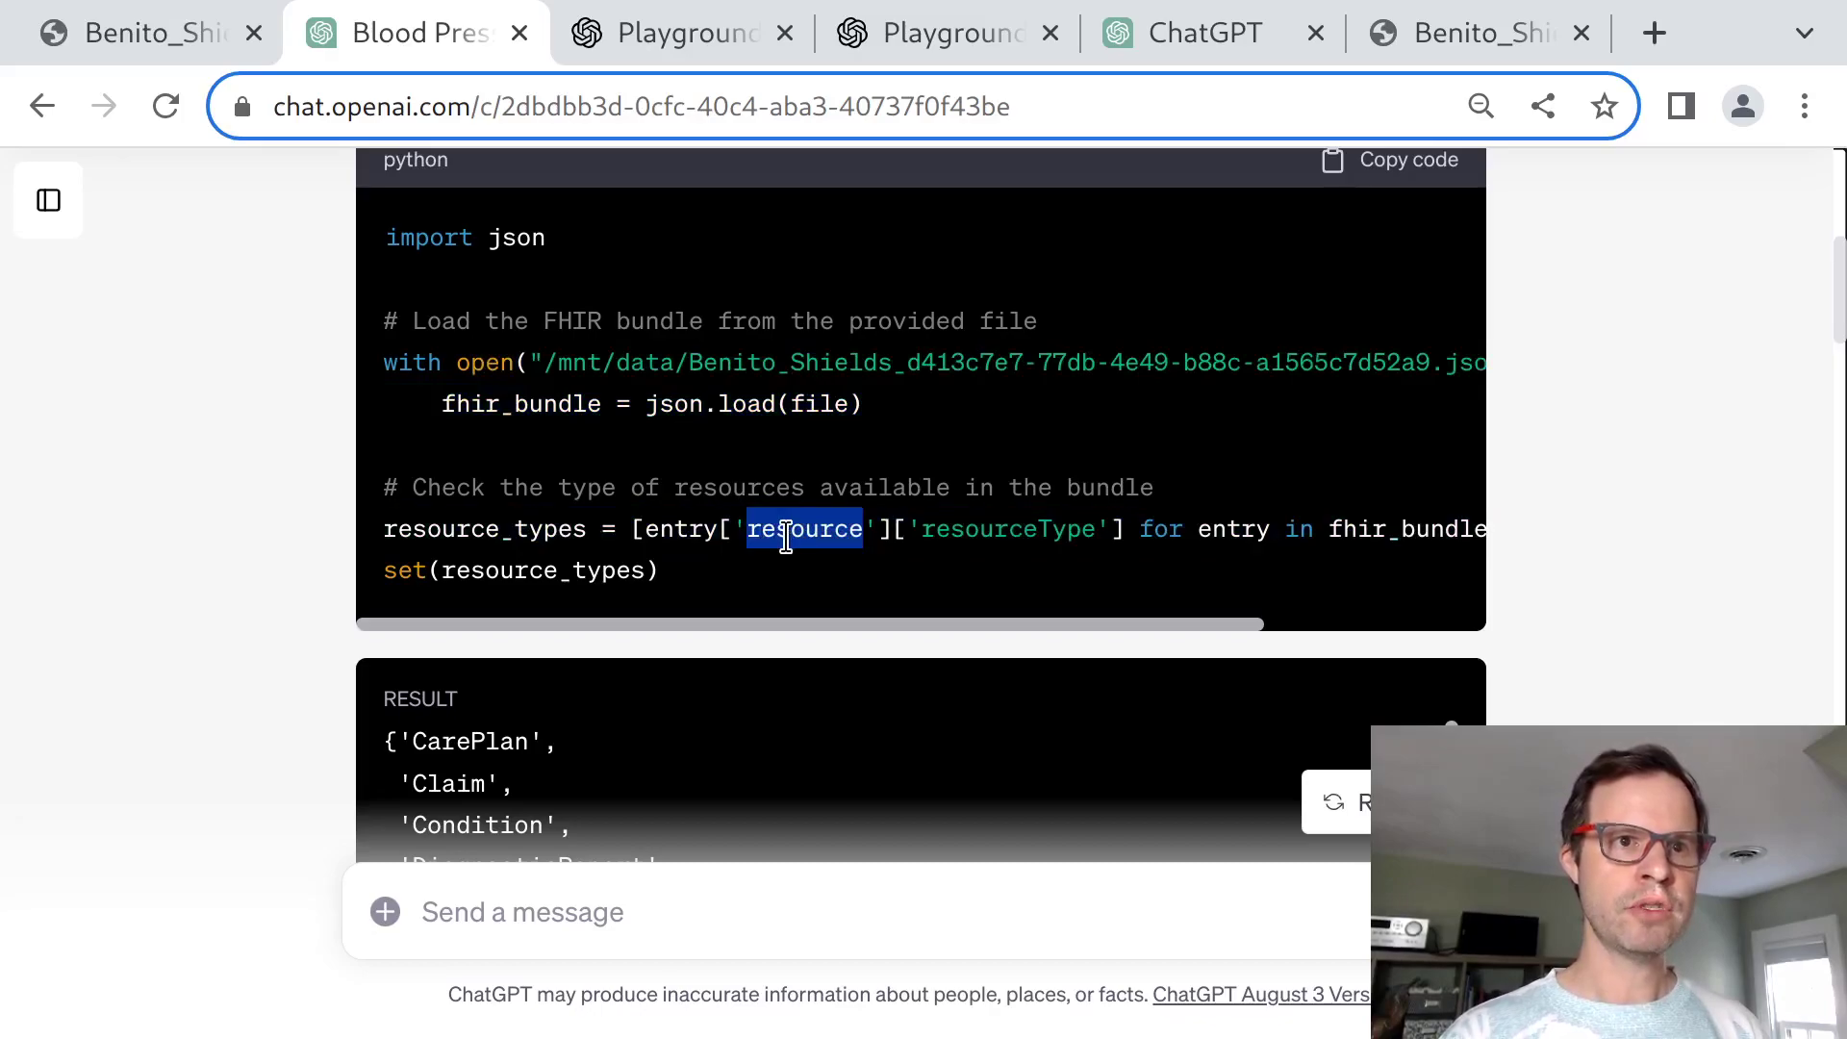
double_click(976, 527)
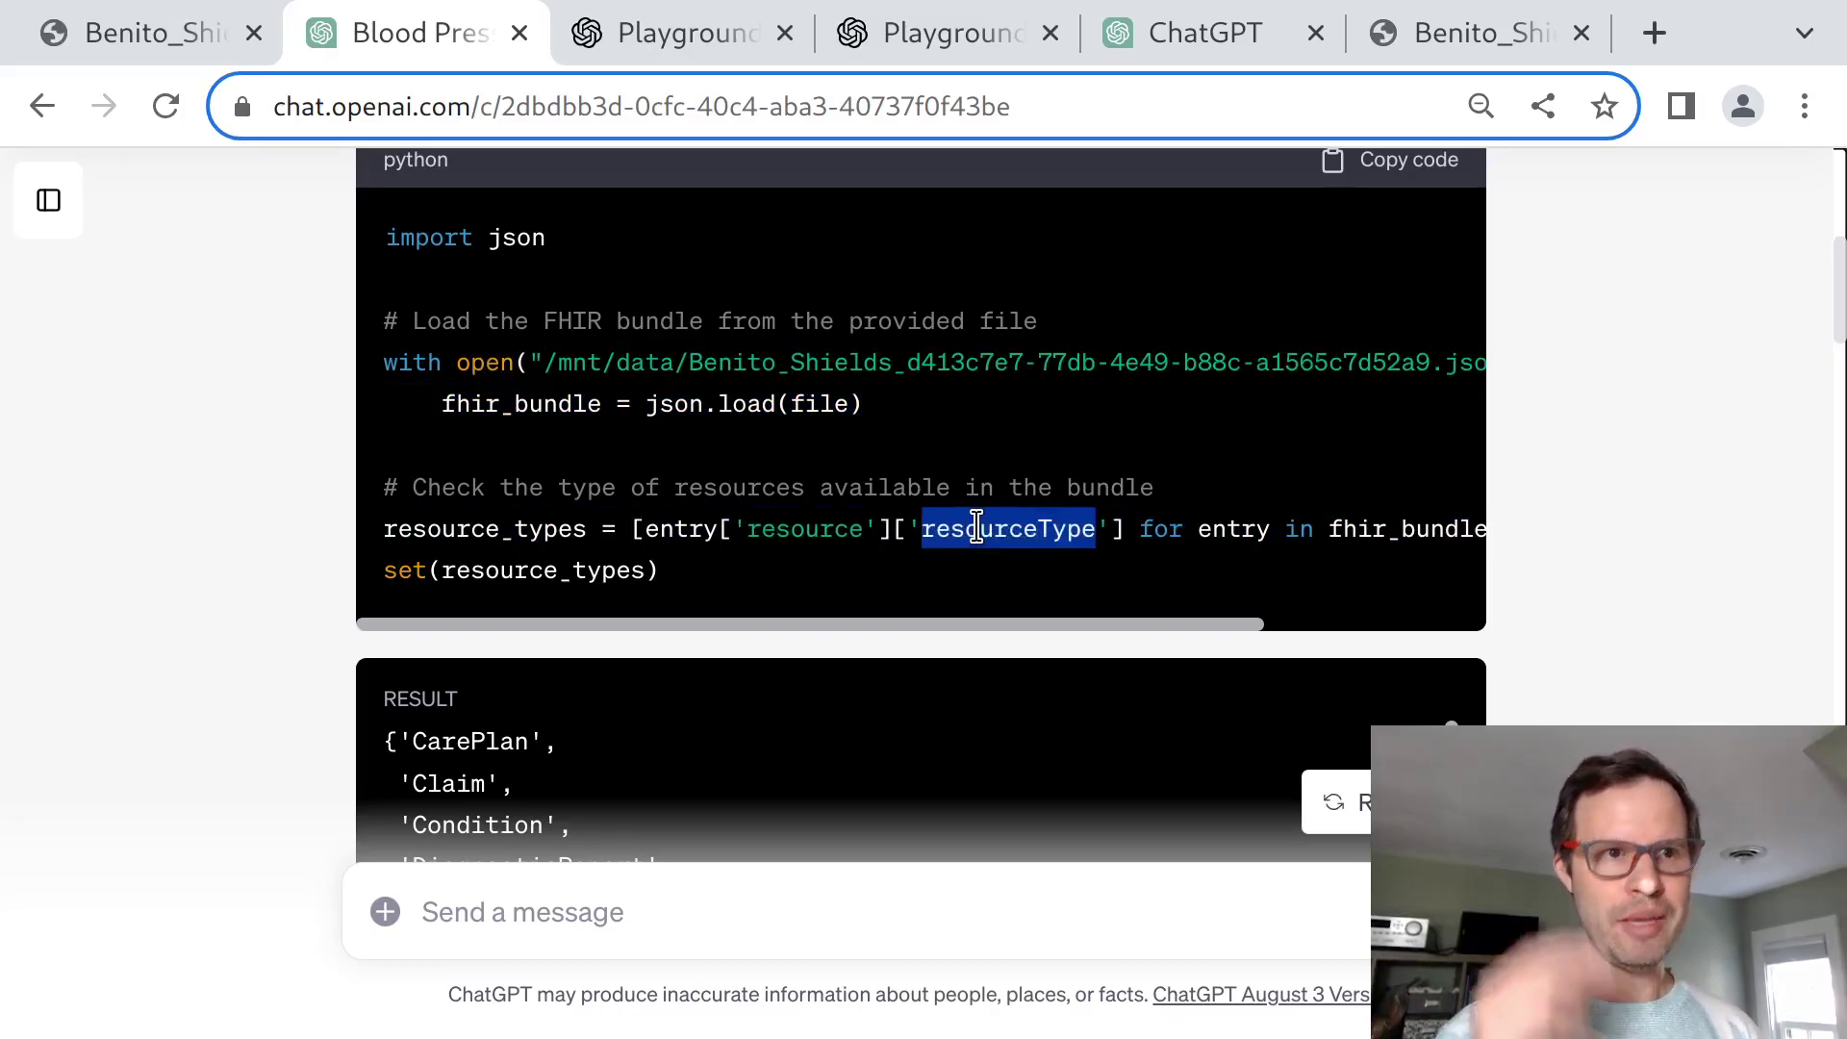
double_click(407, 570)
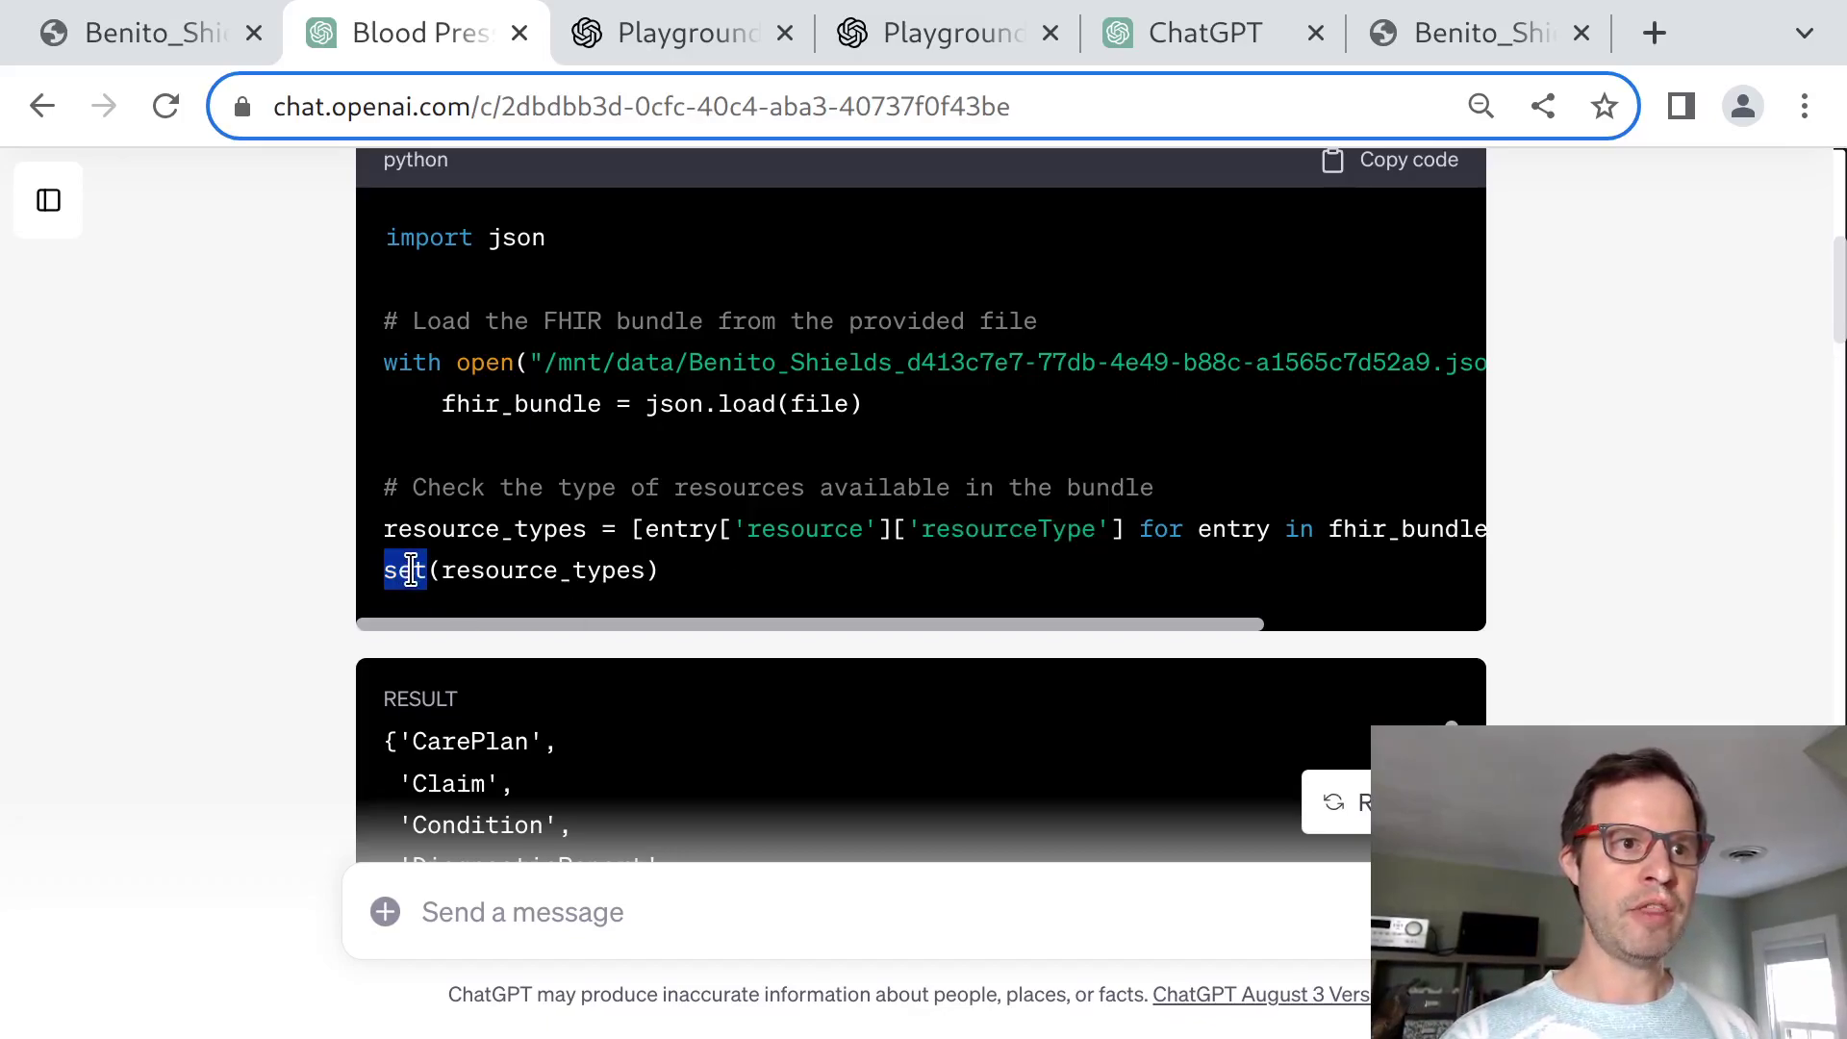
scroll(695, 590, "down", 3)
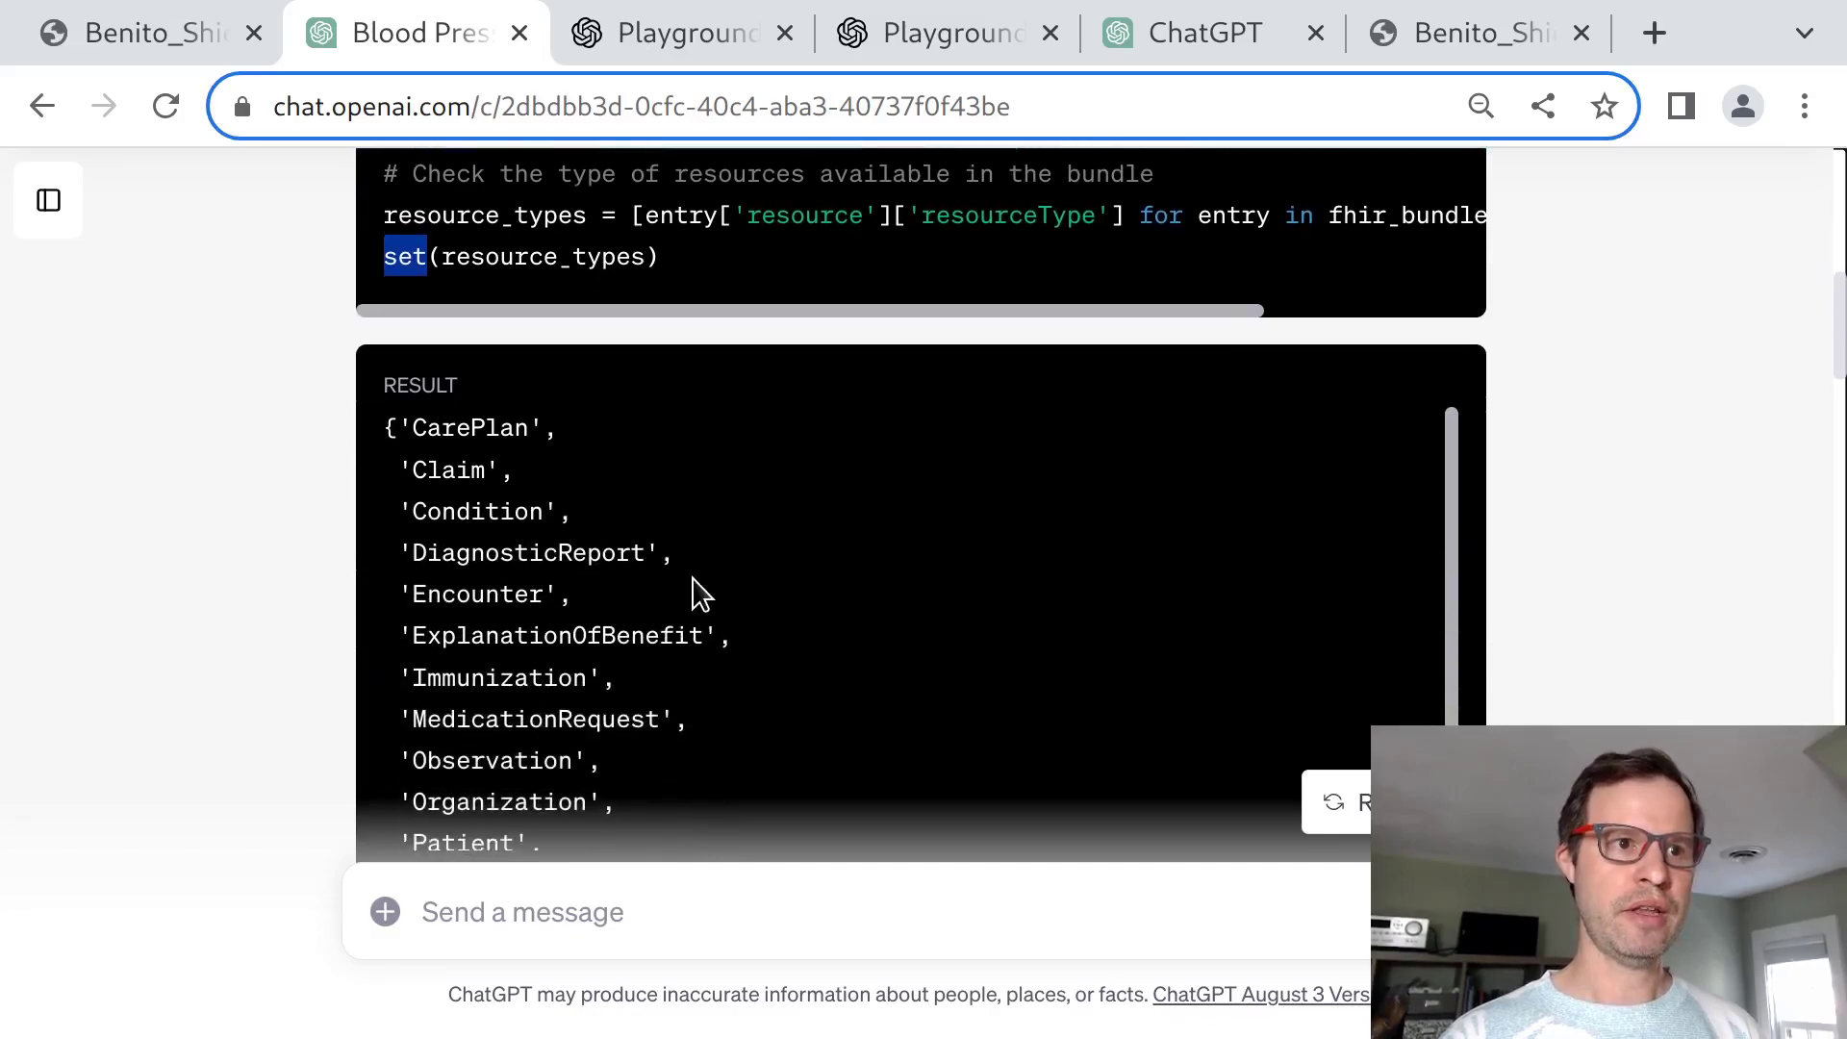
scroll(694, 589, "down", 1)
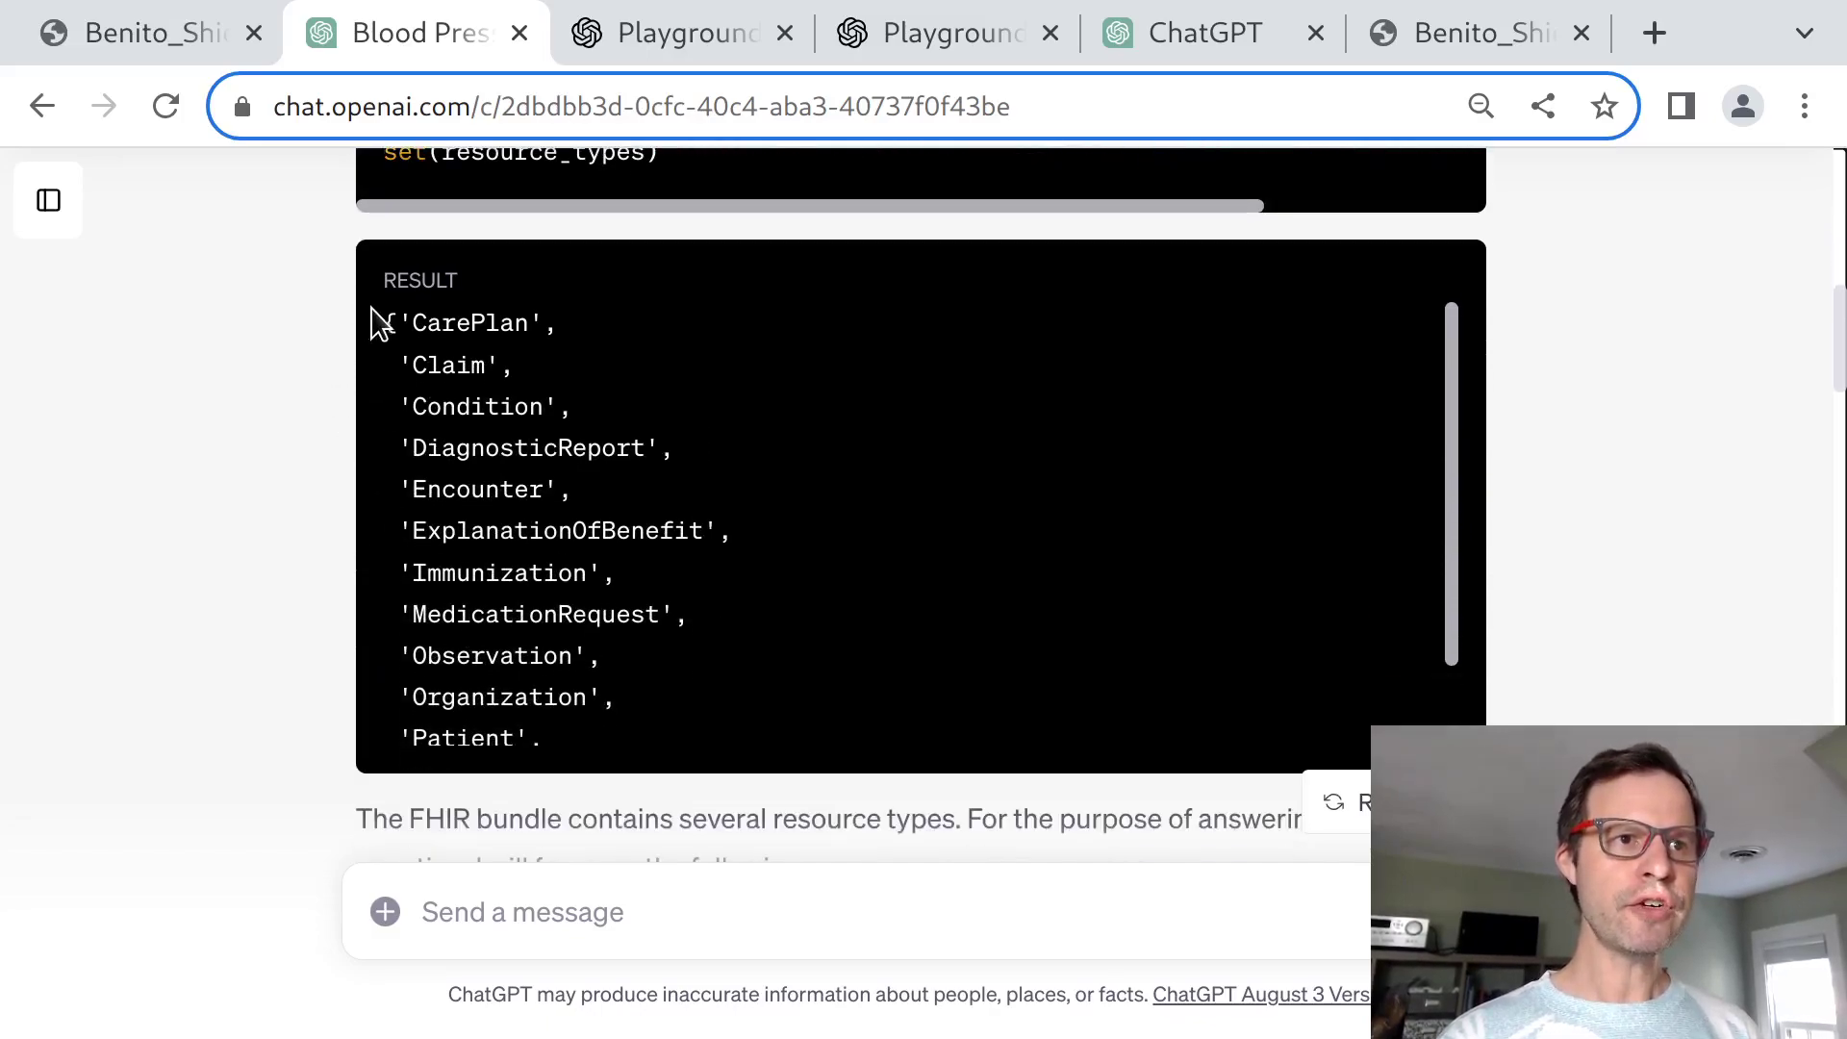
left_click_drag(380, 325, 598, 673)
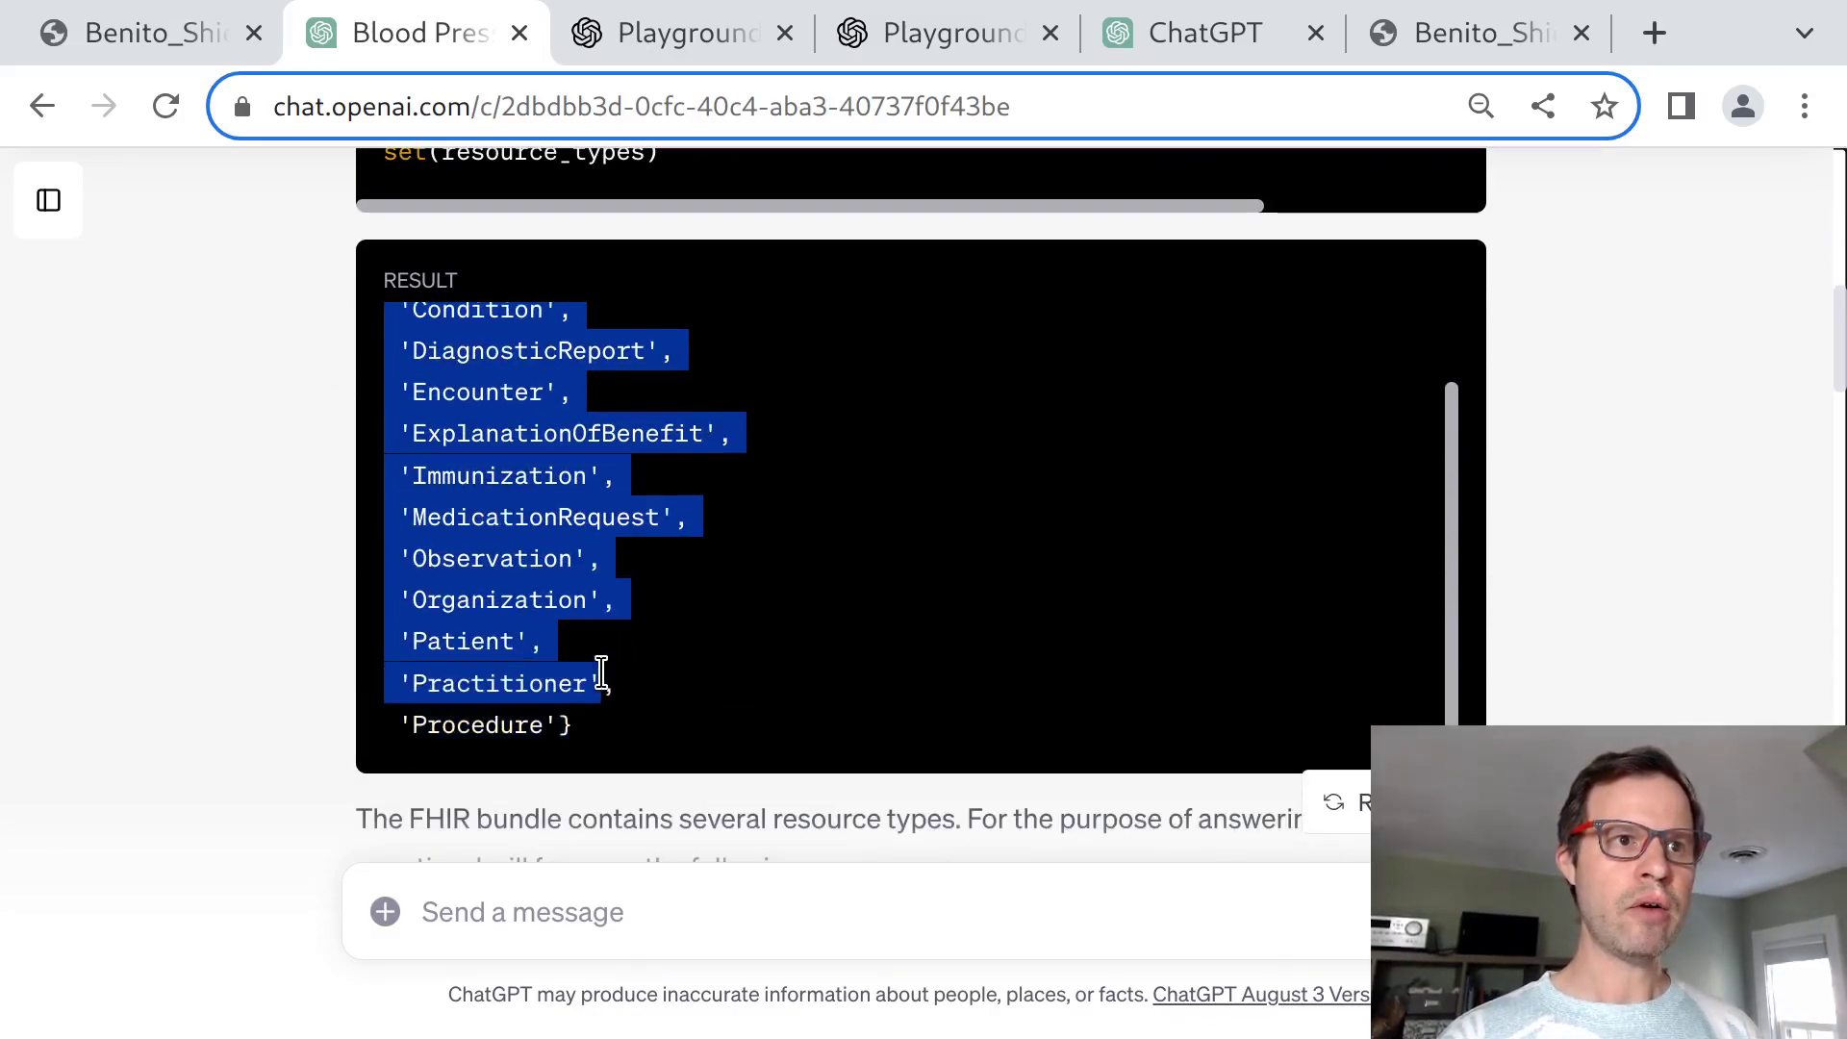
left_click(633, 500)
scroll(633, 500, "up", 1)
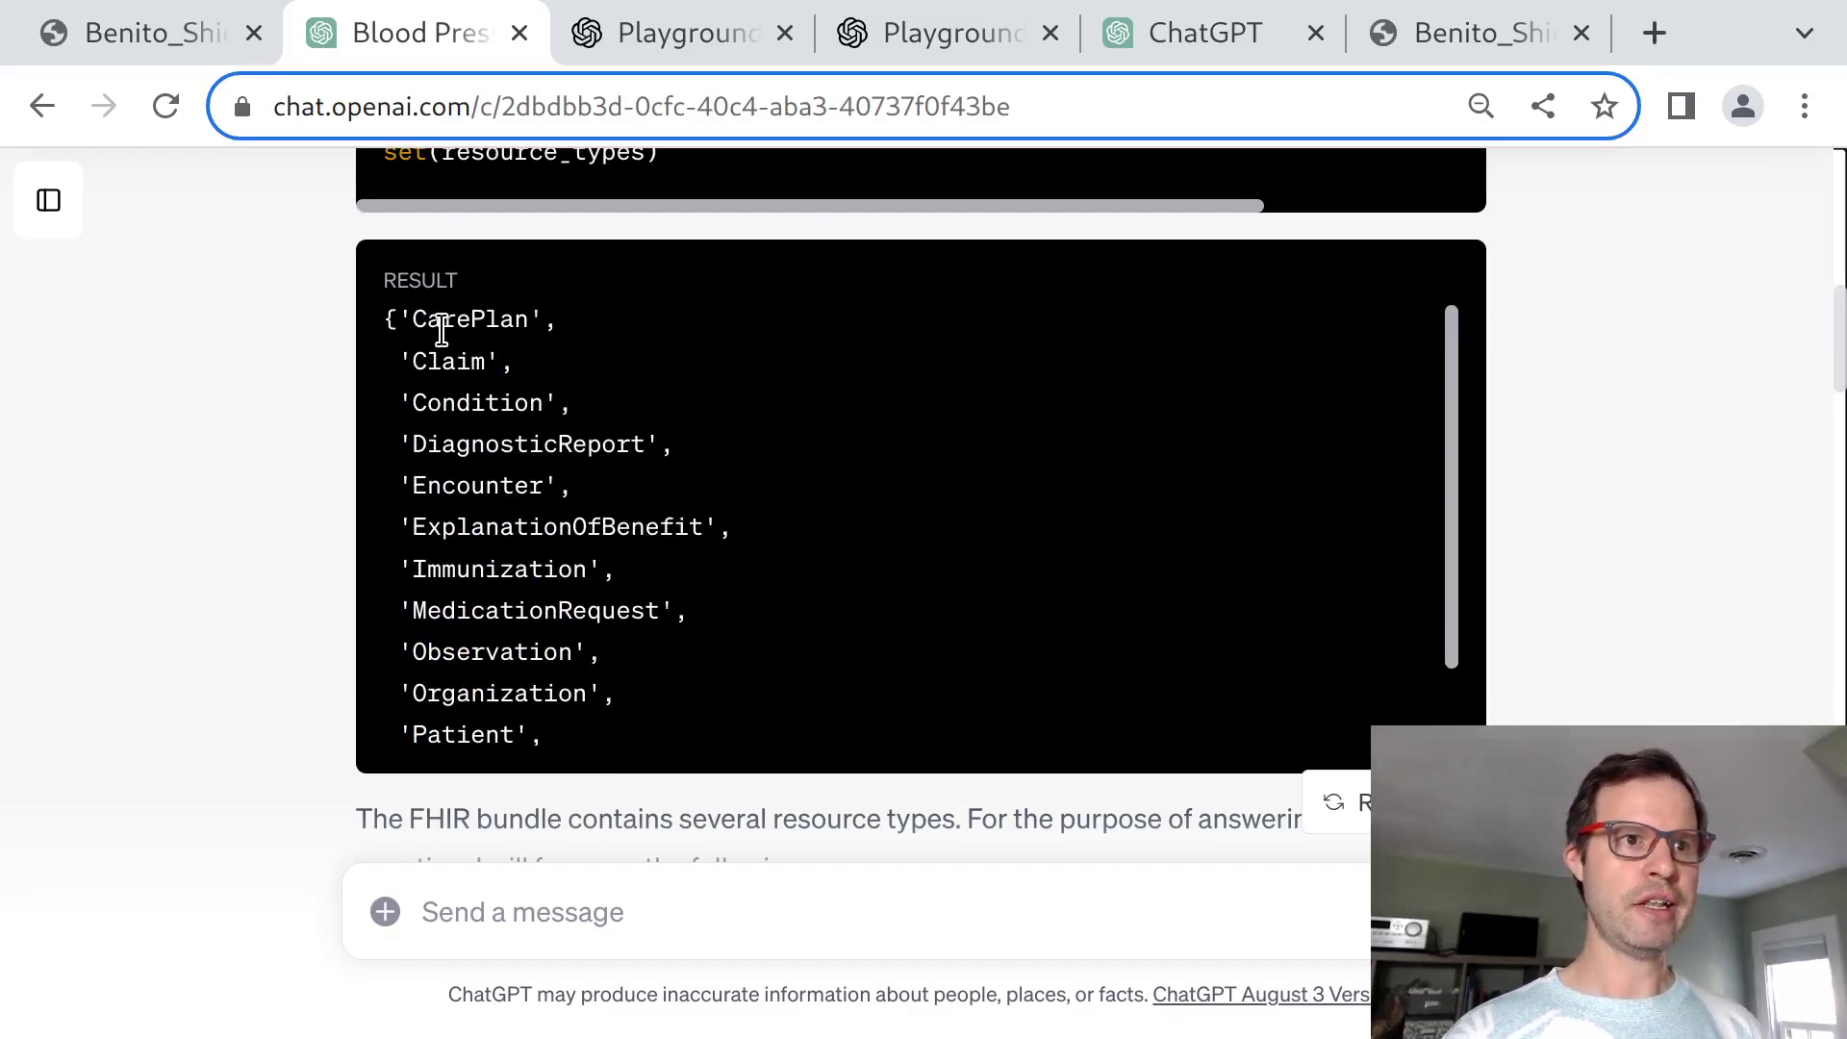
left_click_drag(394, 321, 648, 691)
scroll(648, 690, "down", 1)
left_click(258, 654)
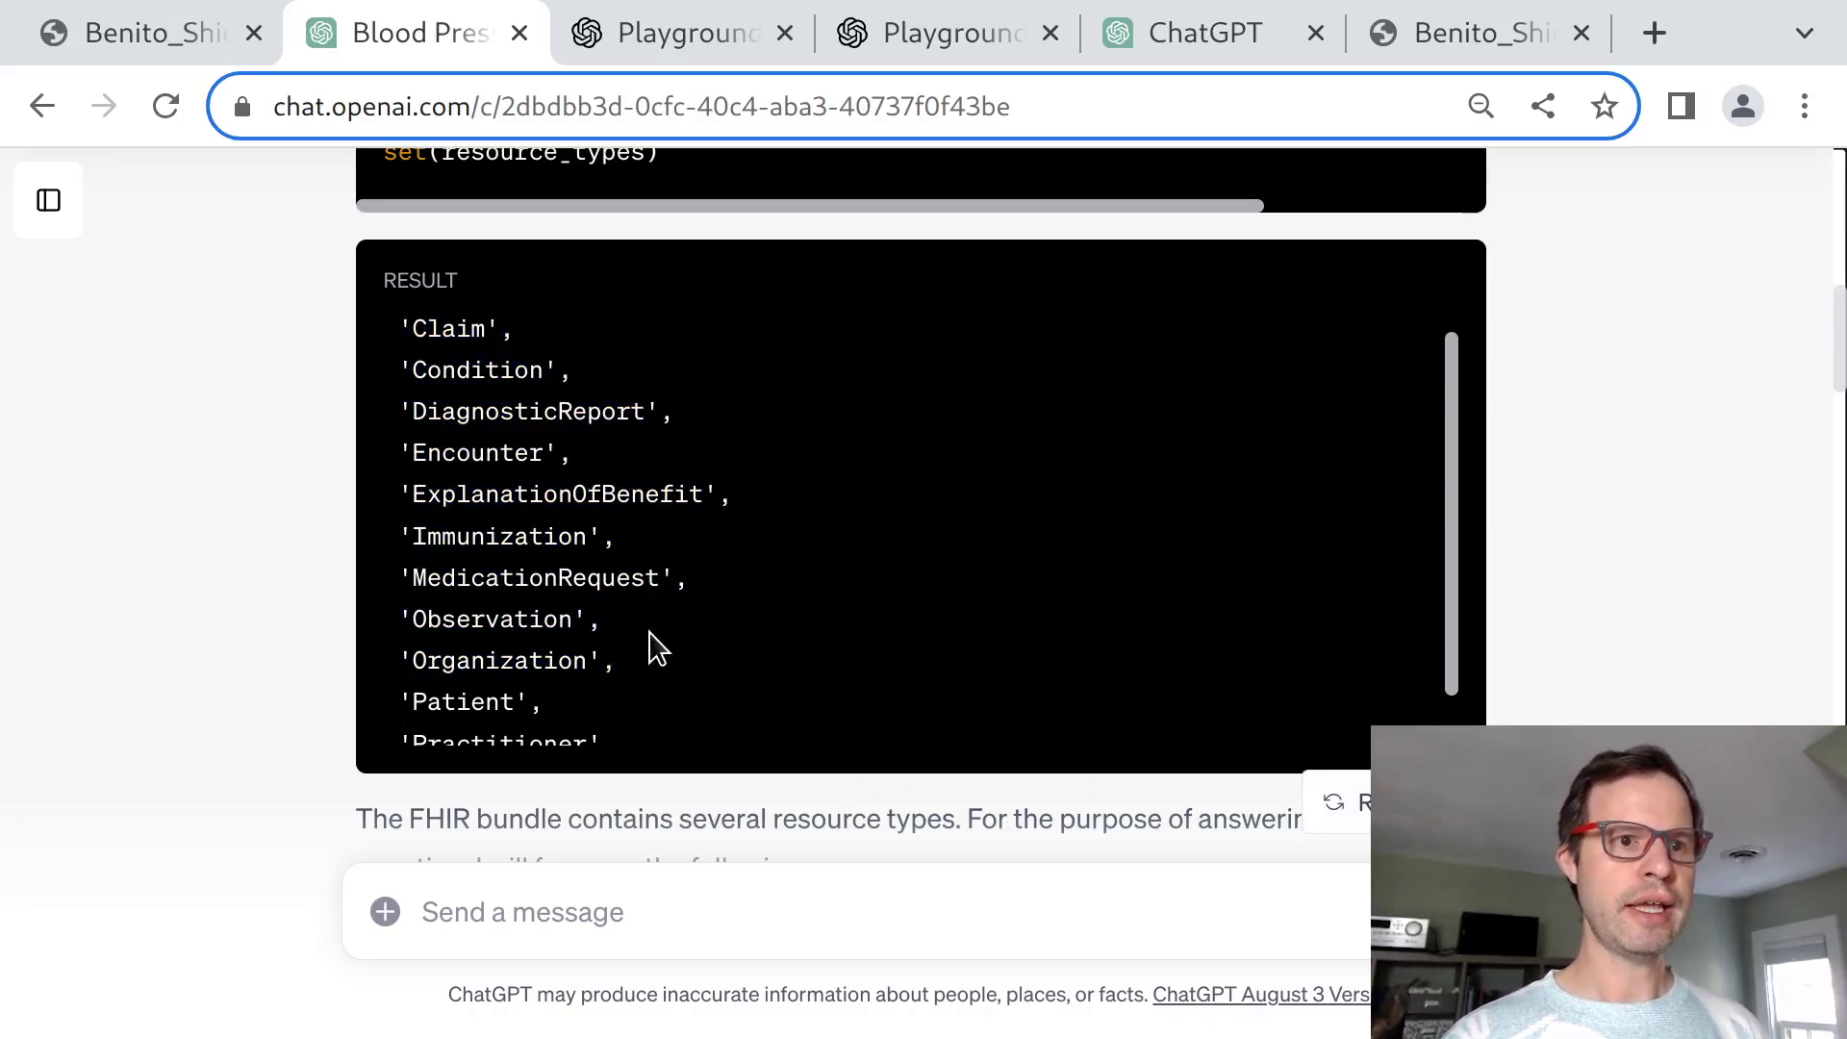
scroll(652, 648, "down", 1)
scroll(270, 495, "down", 4)
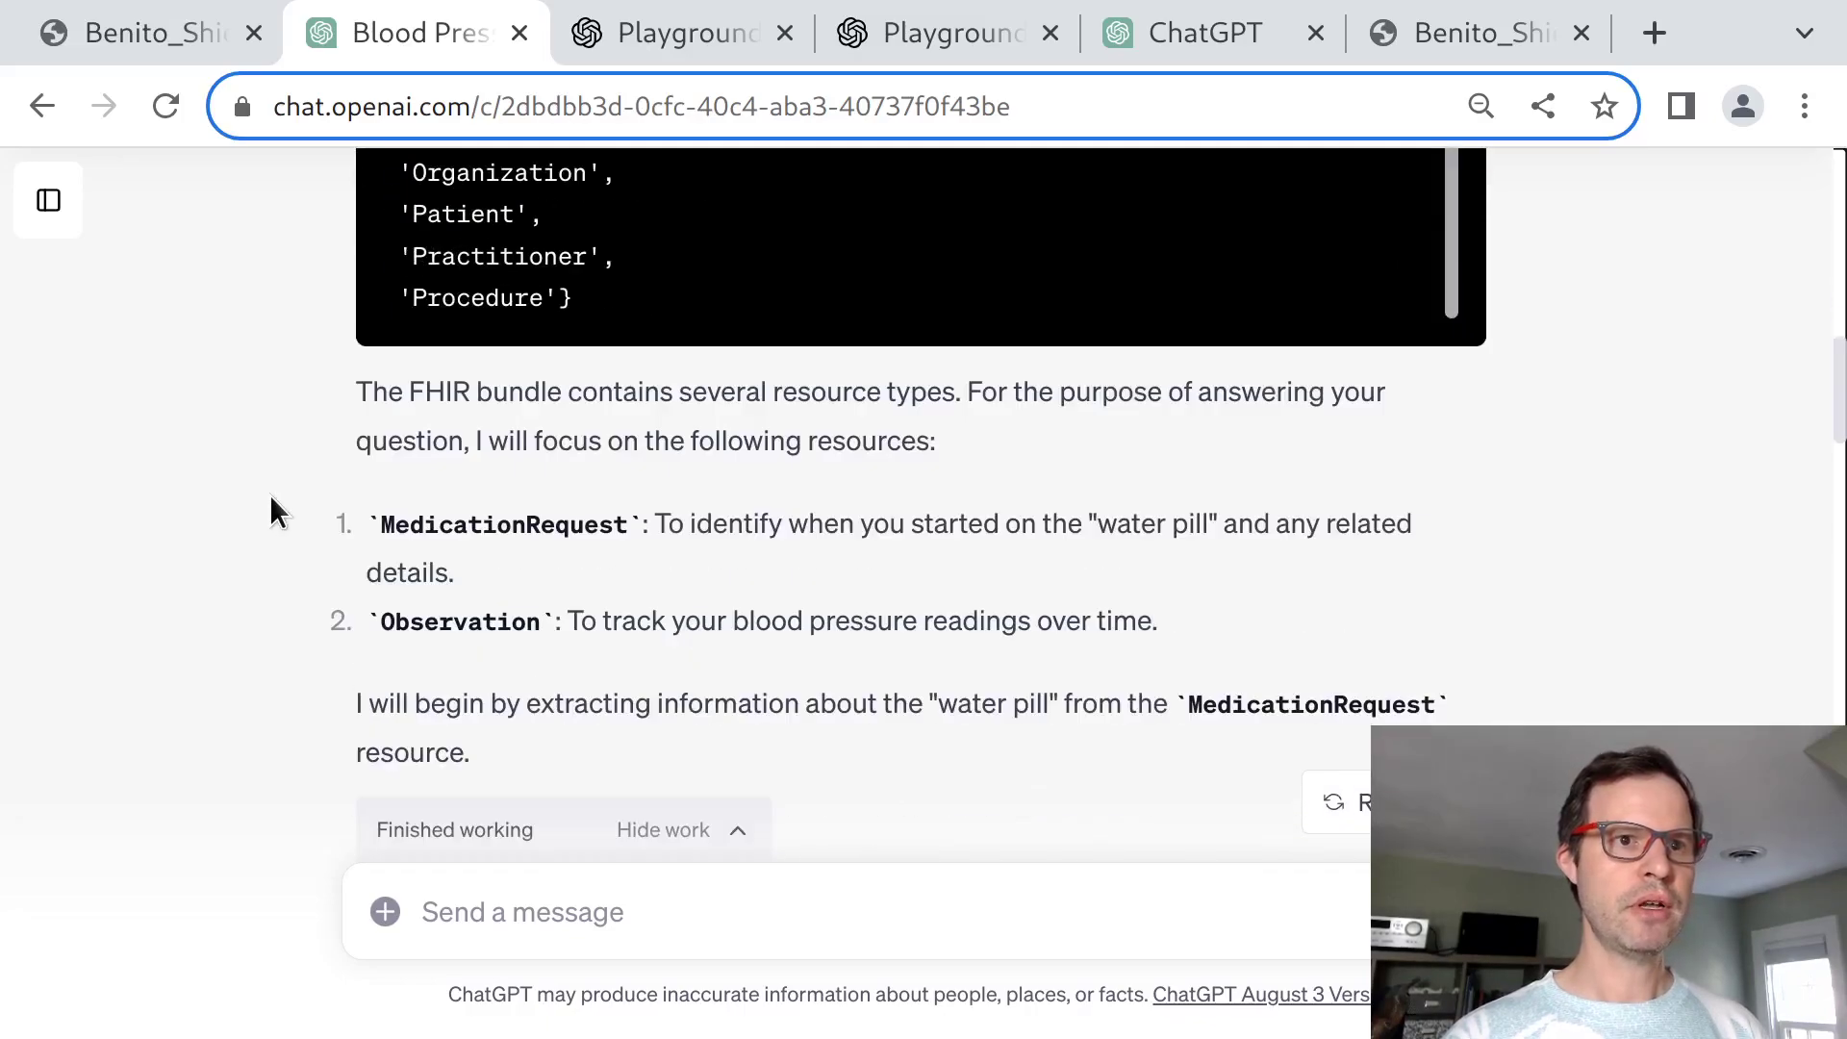
double_click(469, 515)
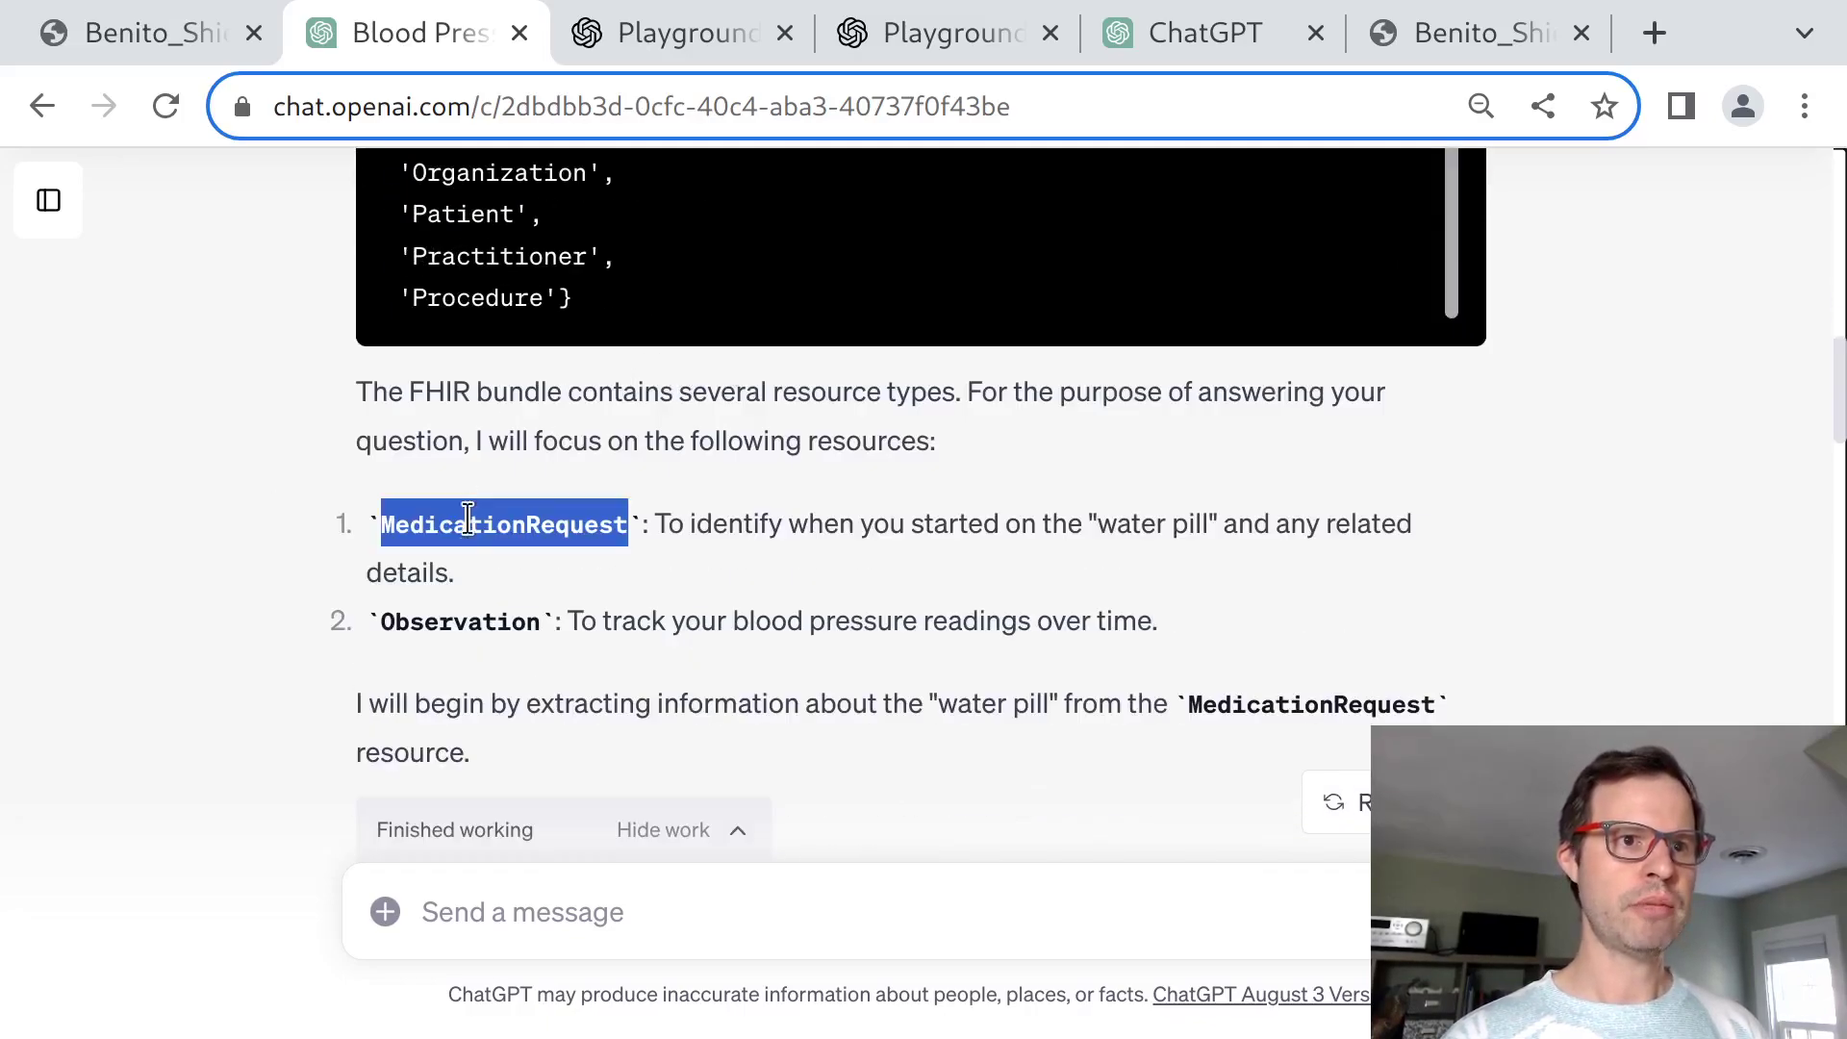
double_click(466, 623)
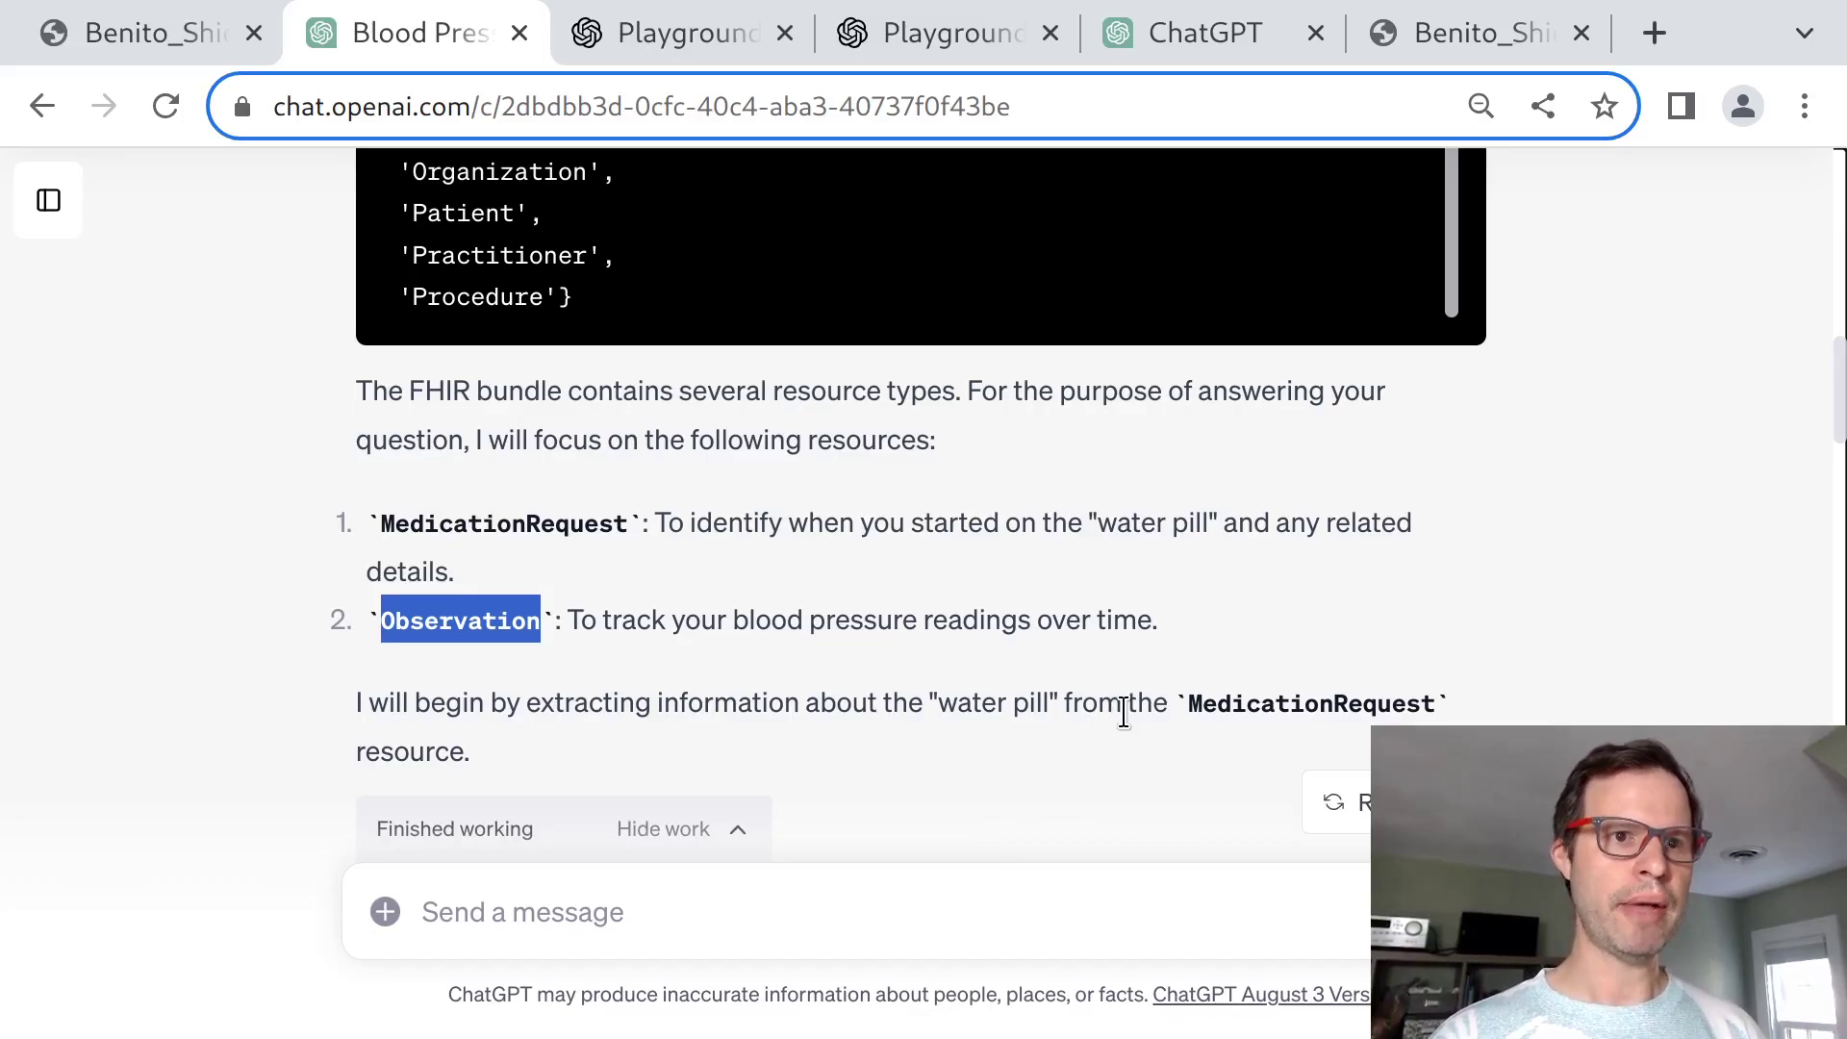
scroll(1123, 712, "down", 3)
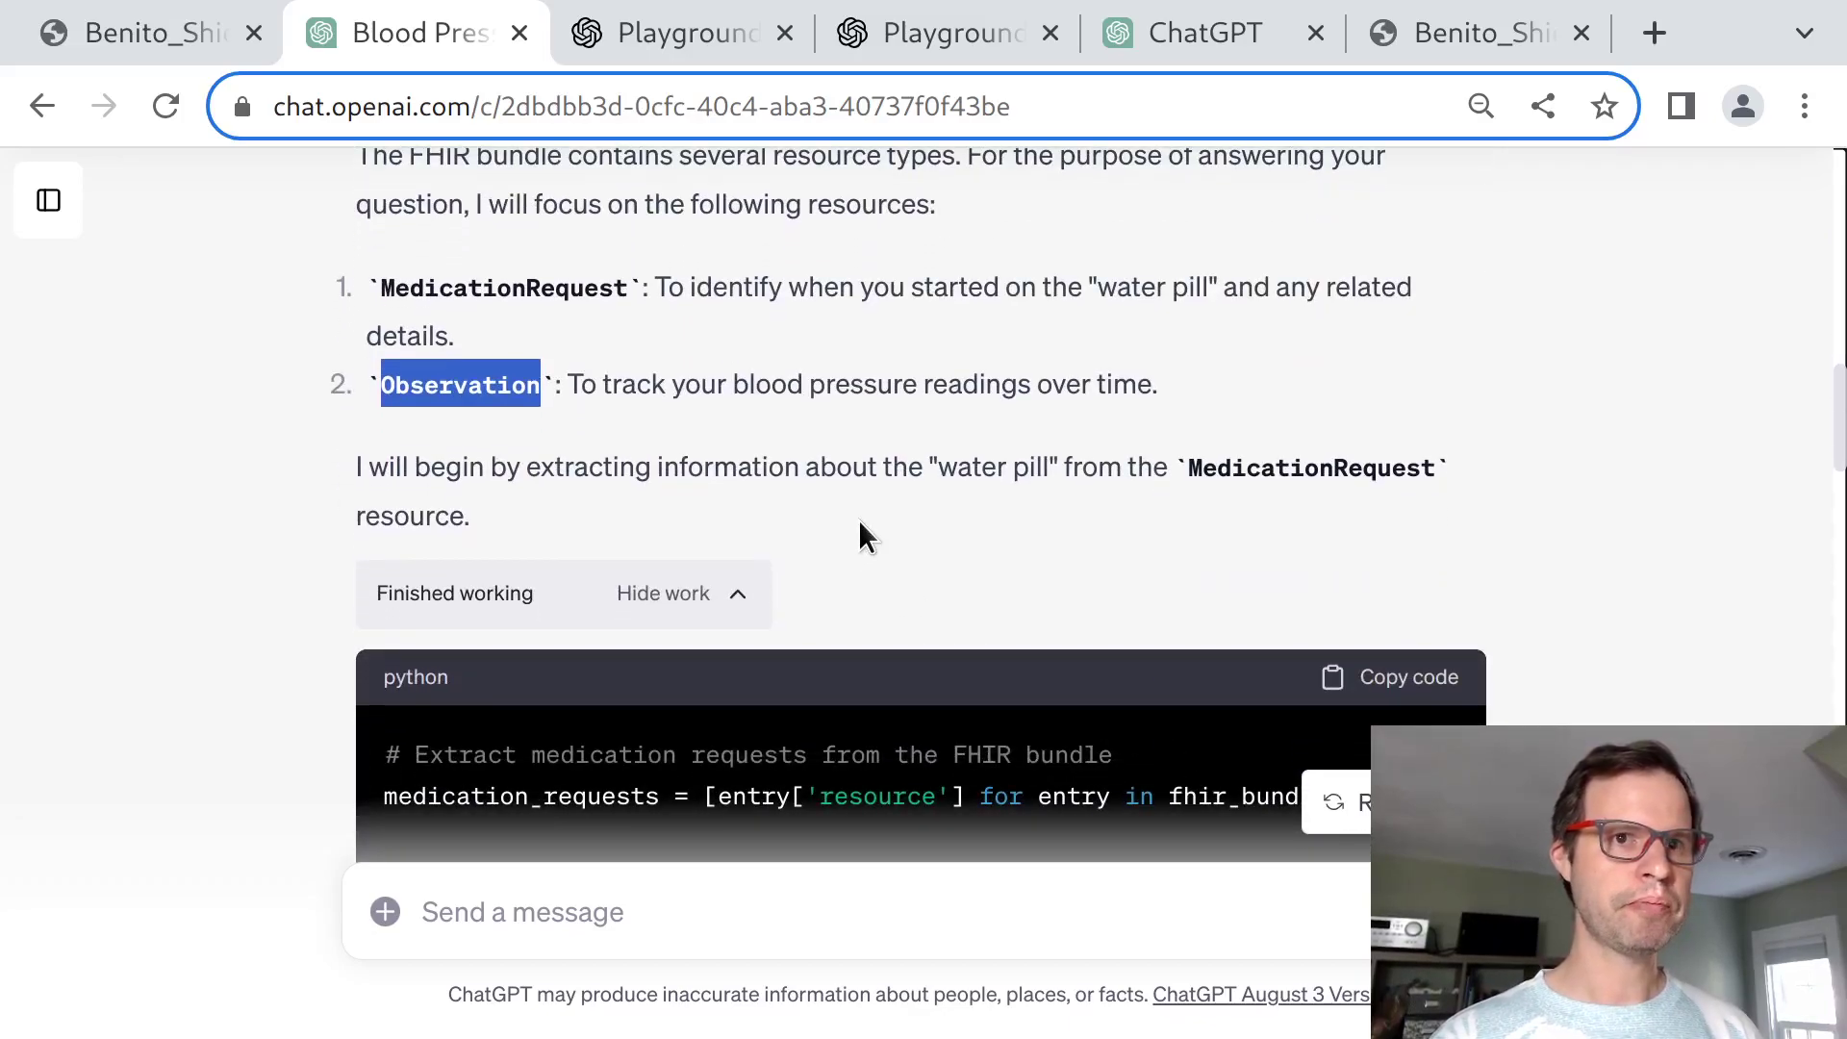
scroll(254, 616, "down", 1)
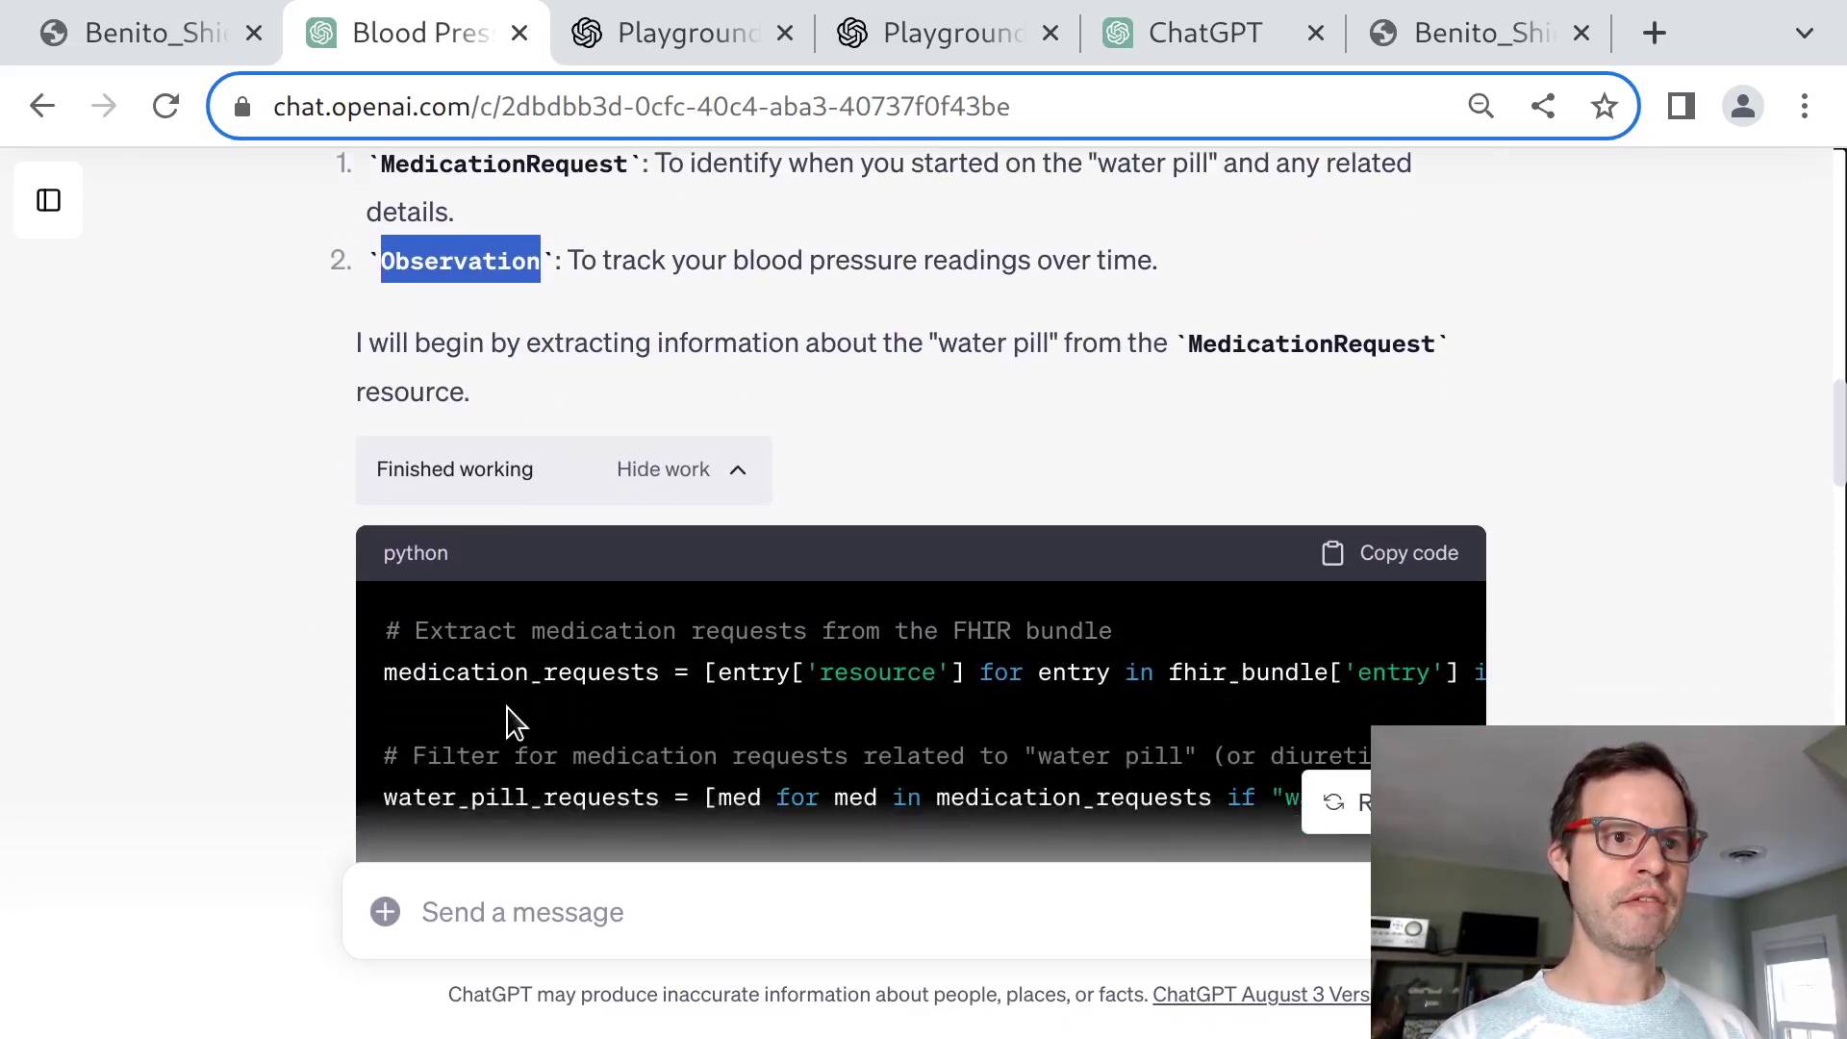
scroll(957, 395, "down", 3)
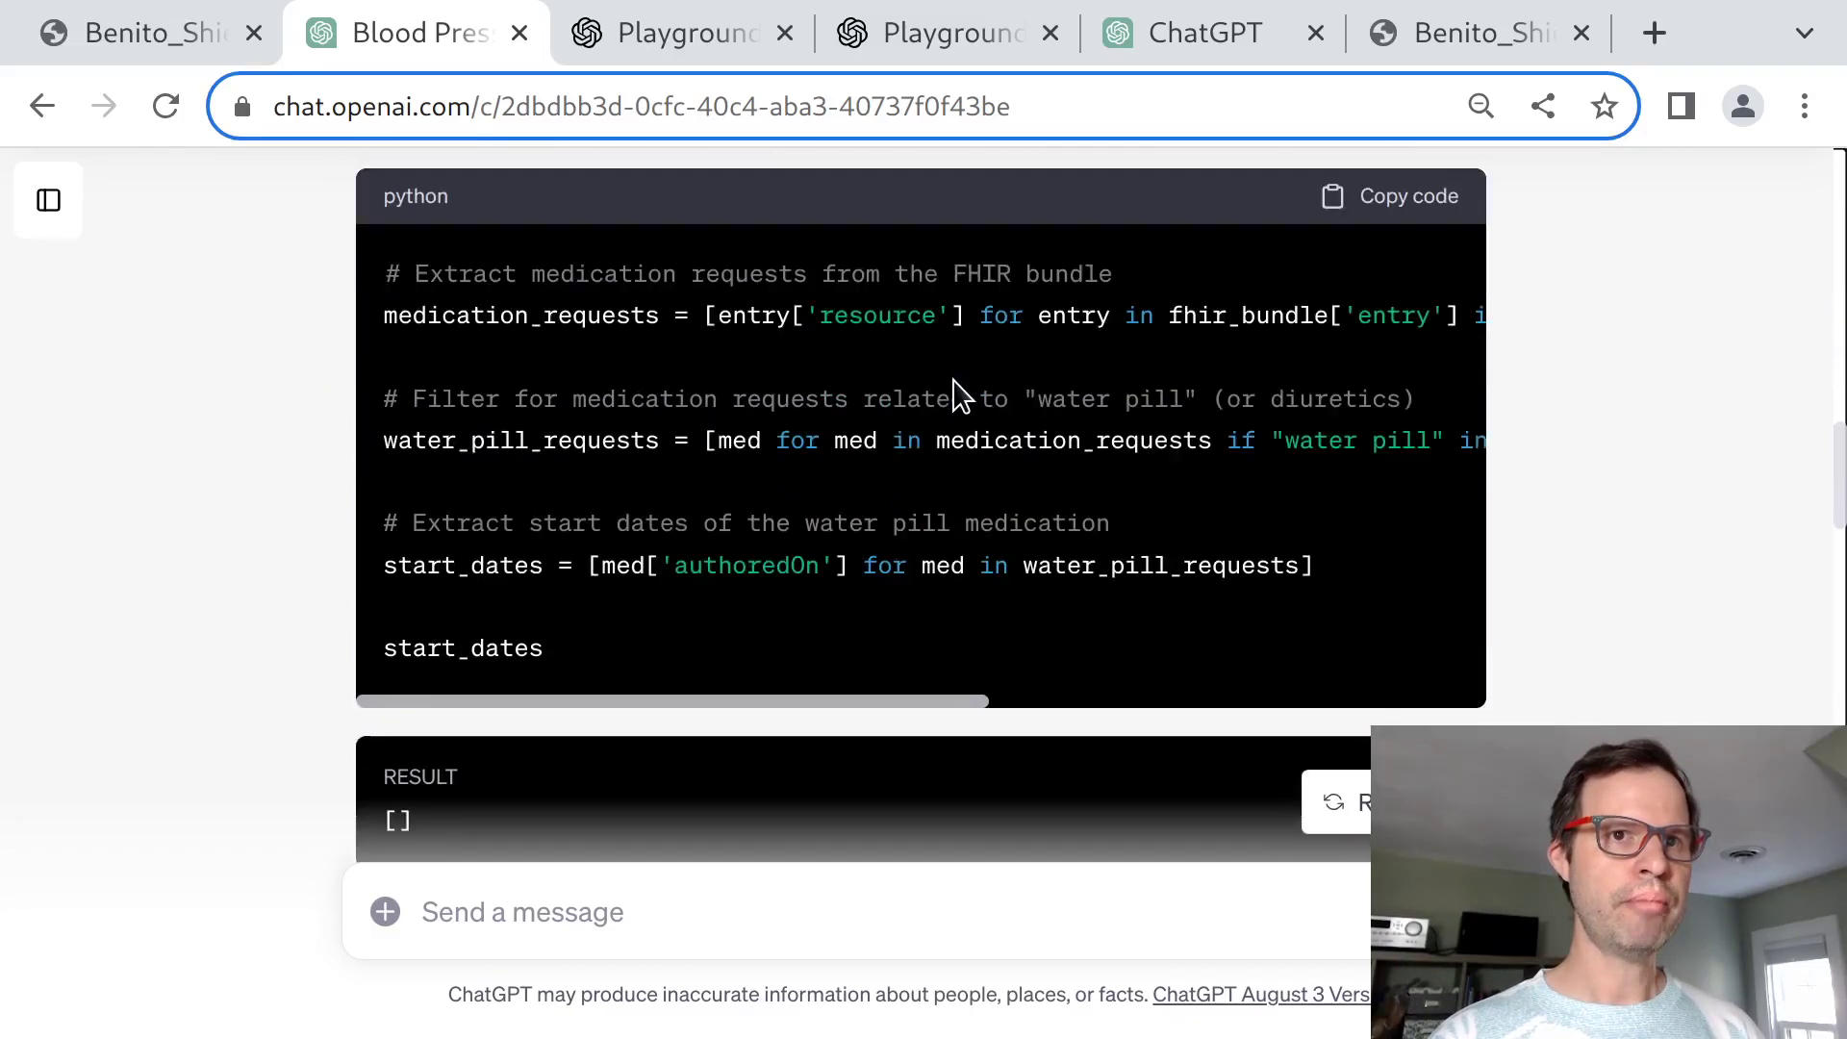
scroll(813, 356, "right", 8)
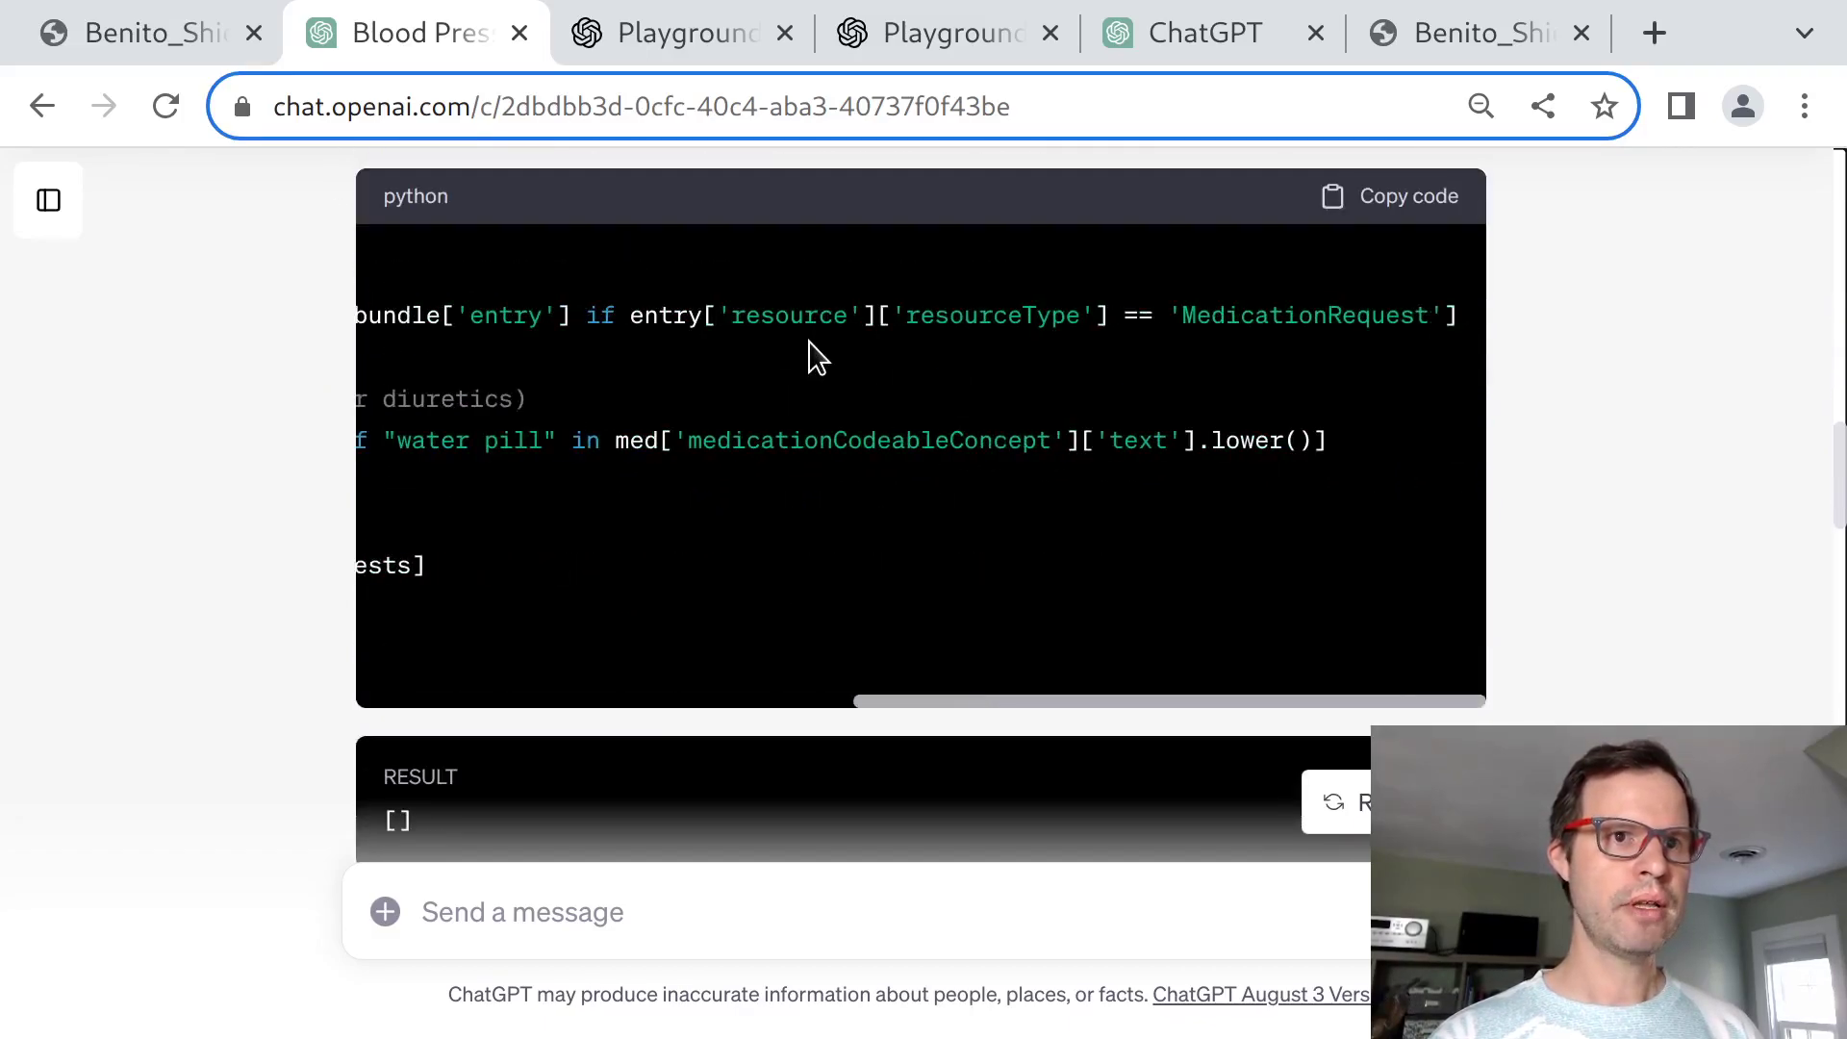
scroll(812, 356, "left", 8)
double_click(606, 317)
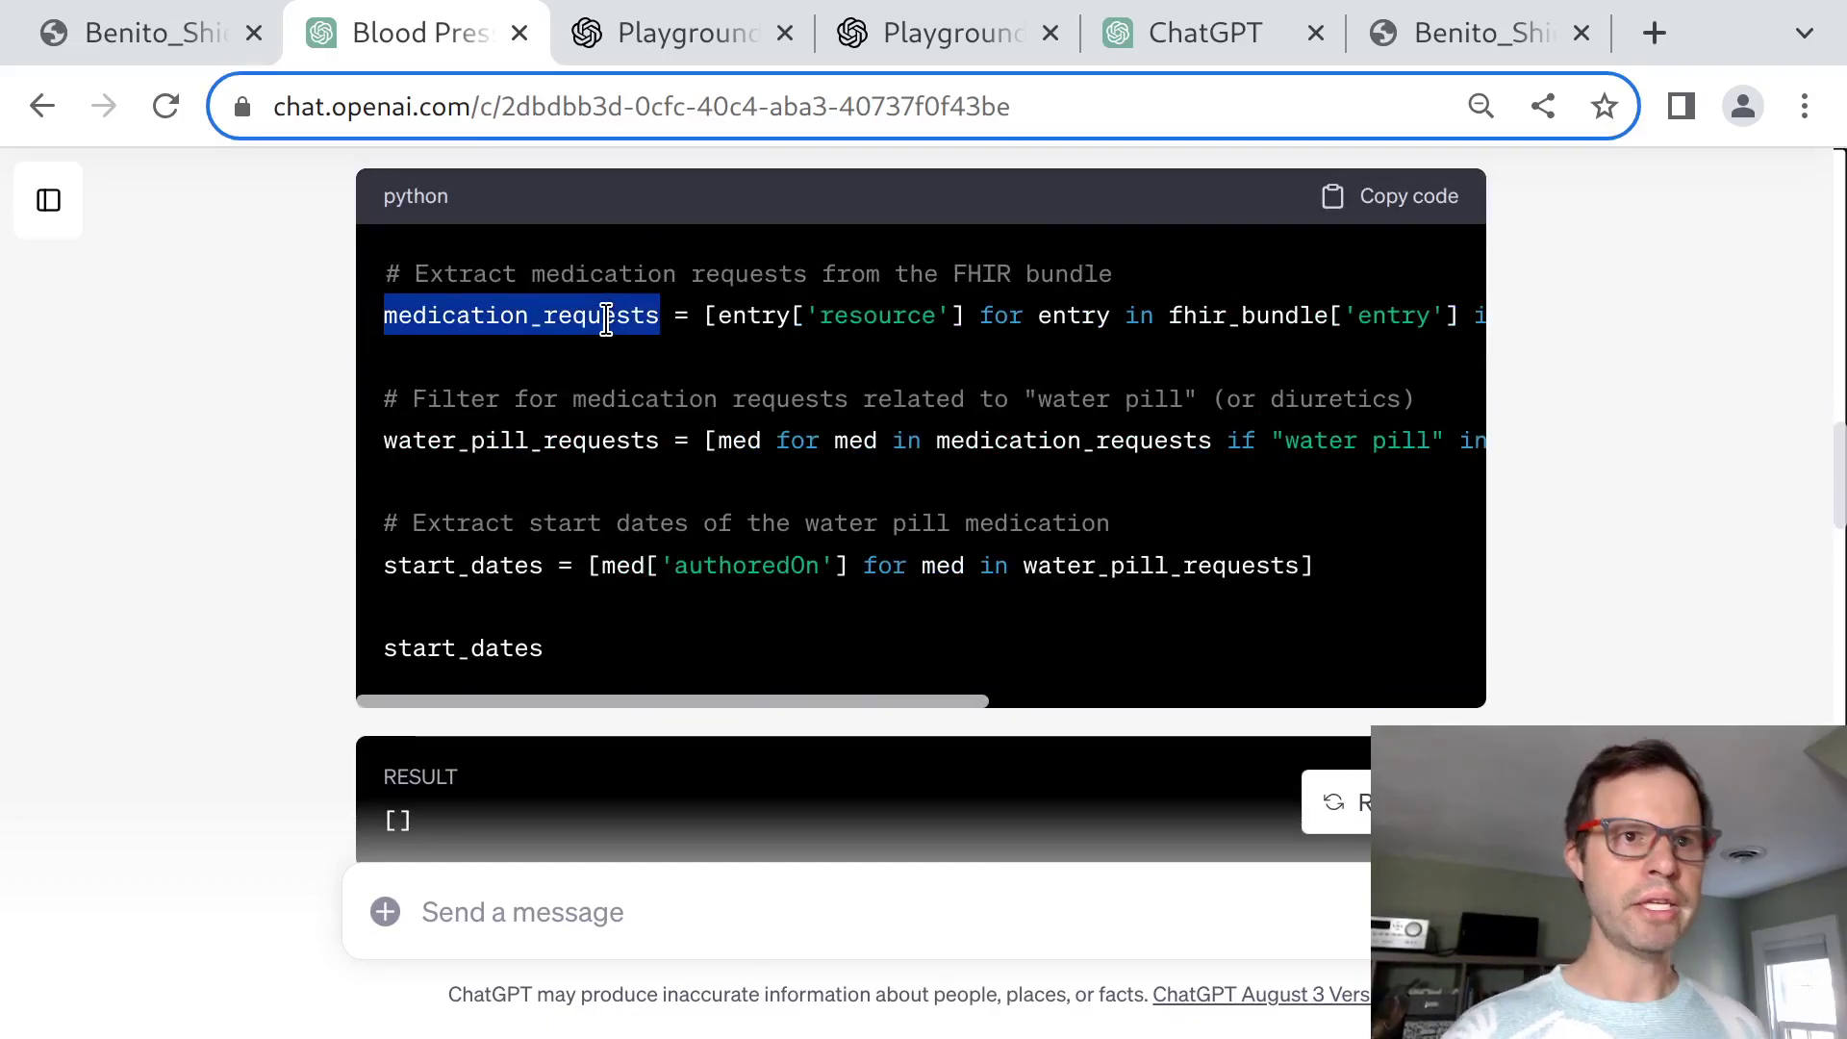
scroll(866, 475, "right", 5)
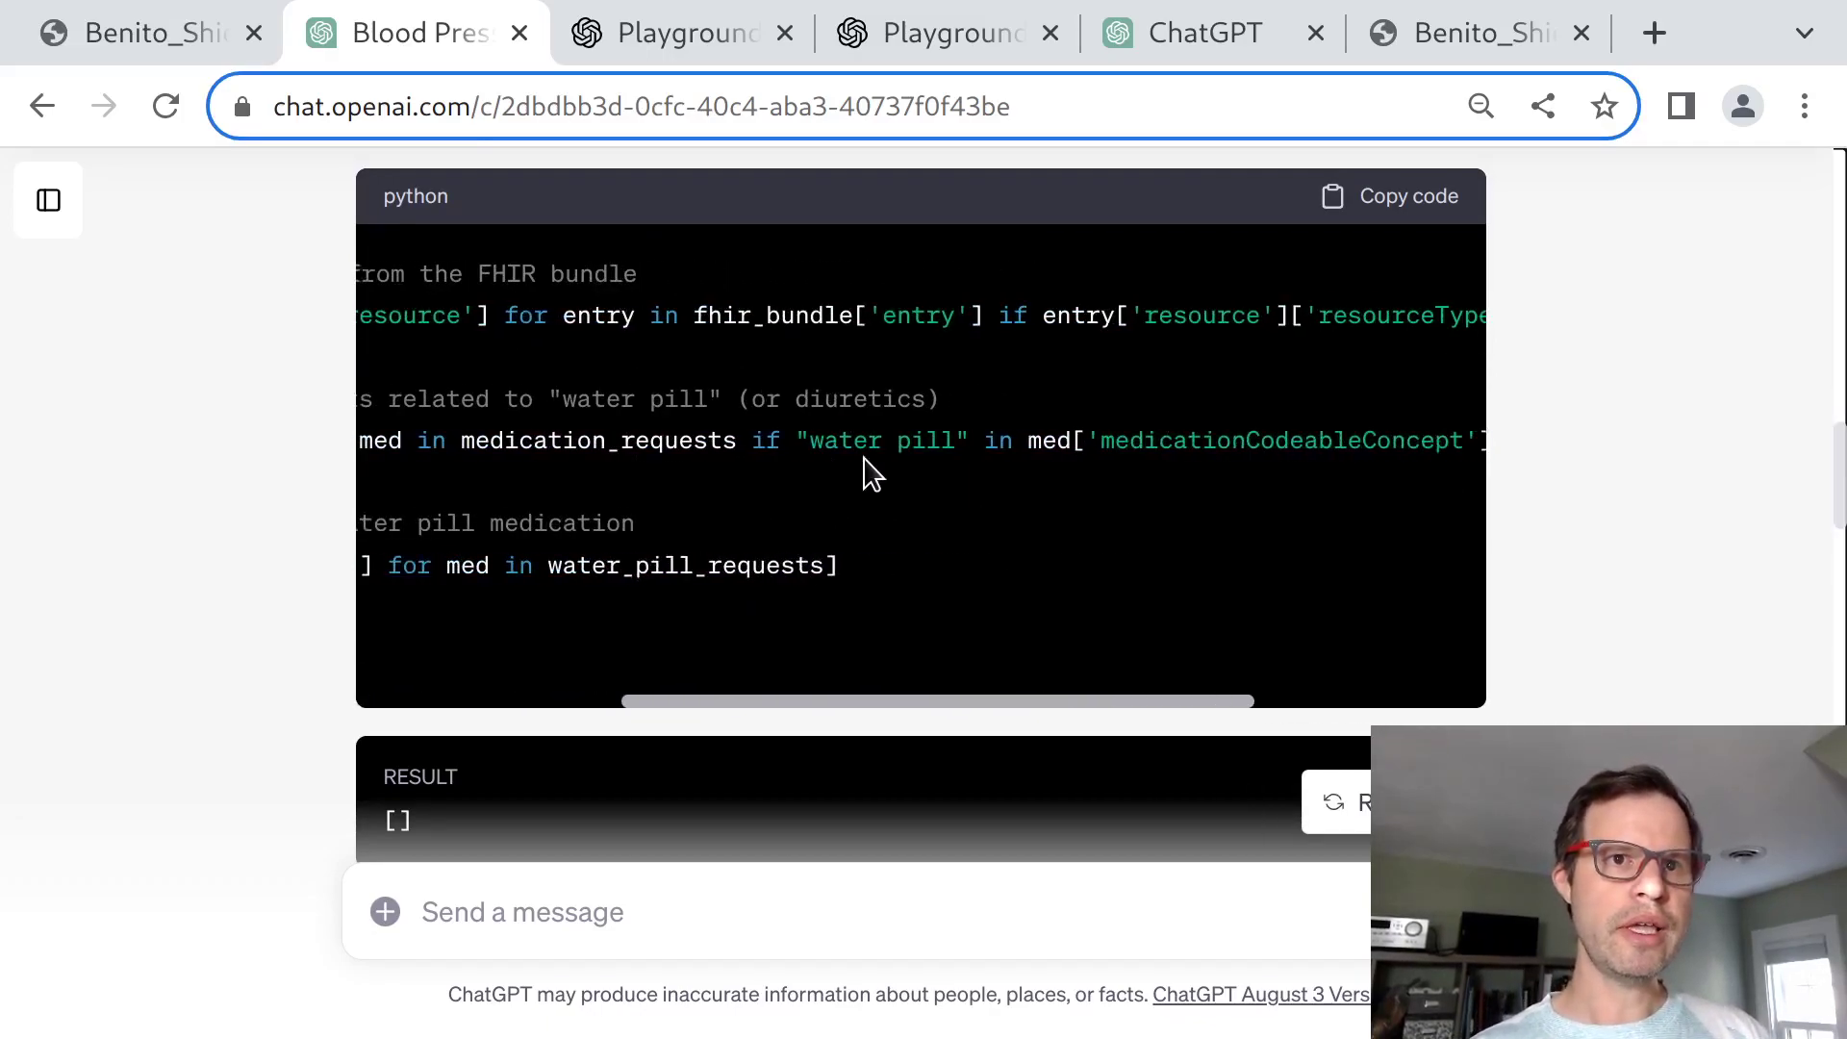
double_click(1131, 444)
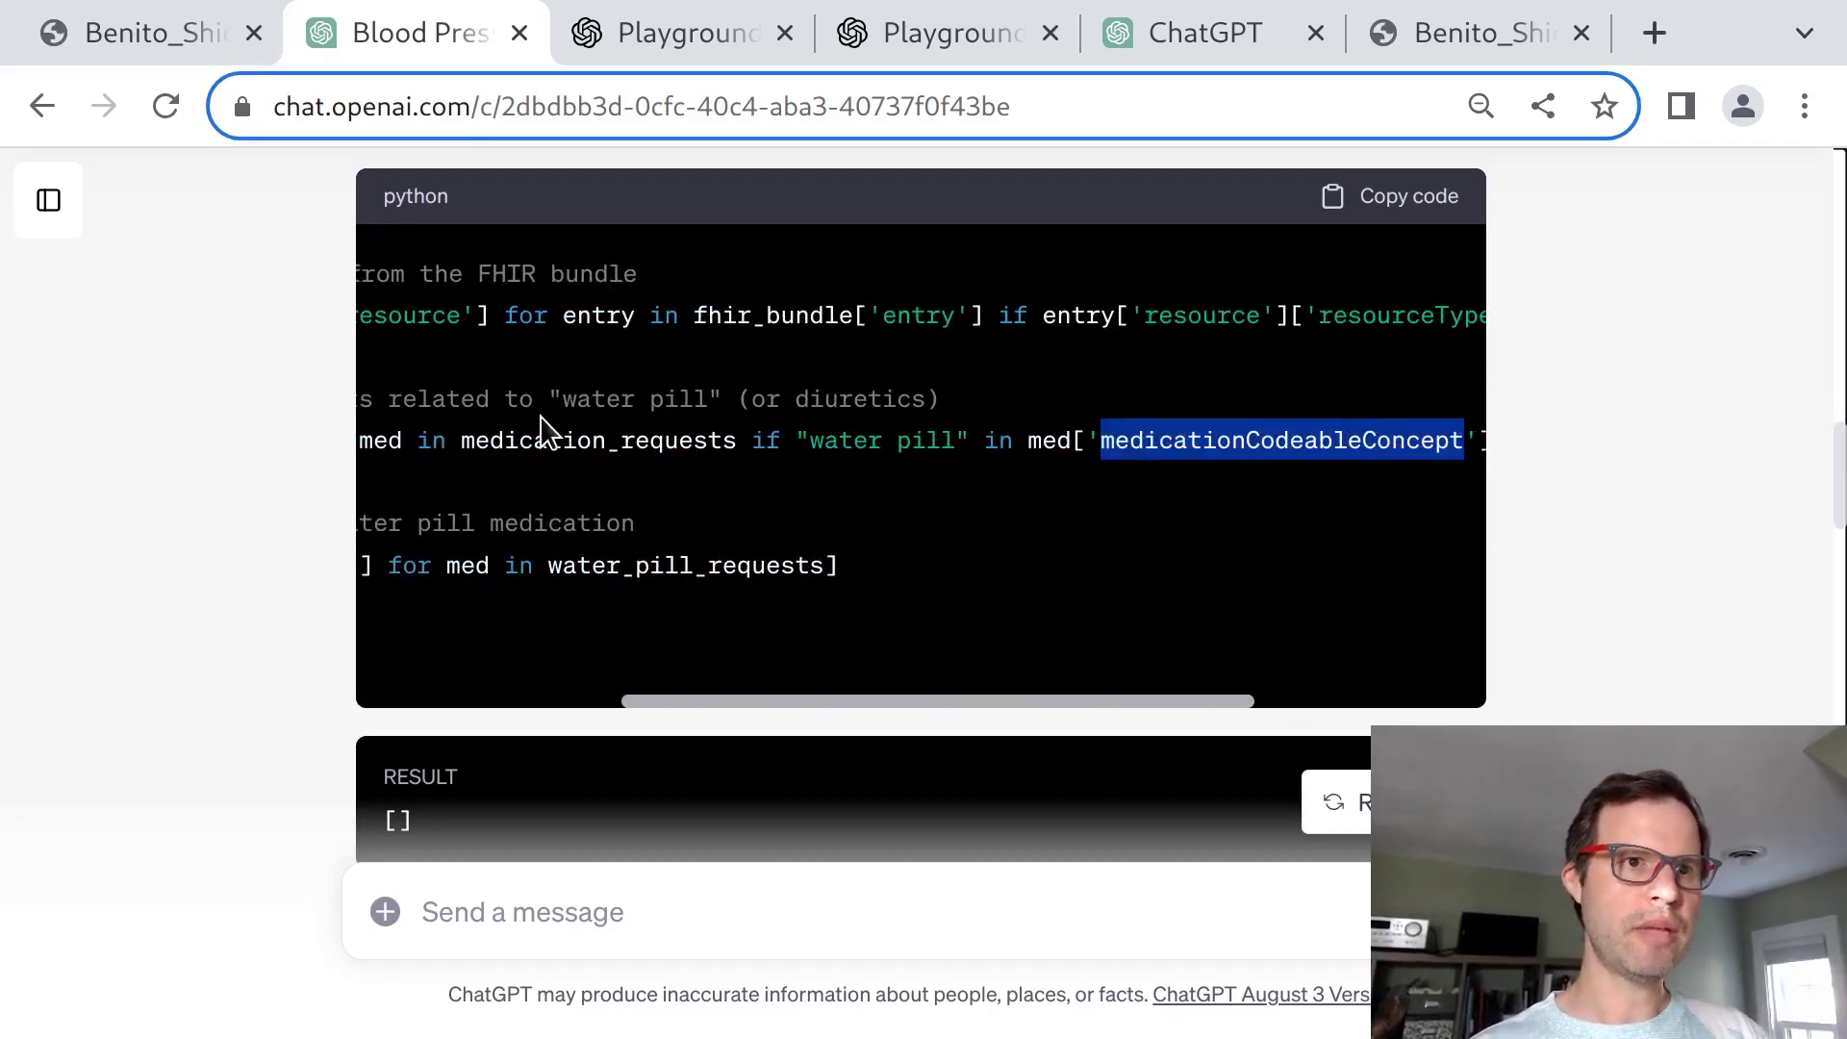
scroll(672, 498, "right", 4)
double_click(1198, 433)
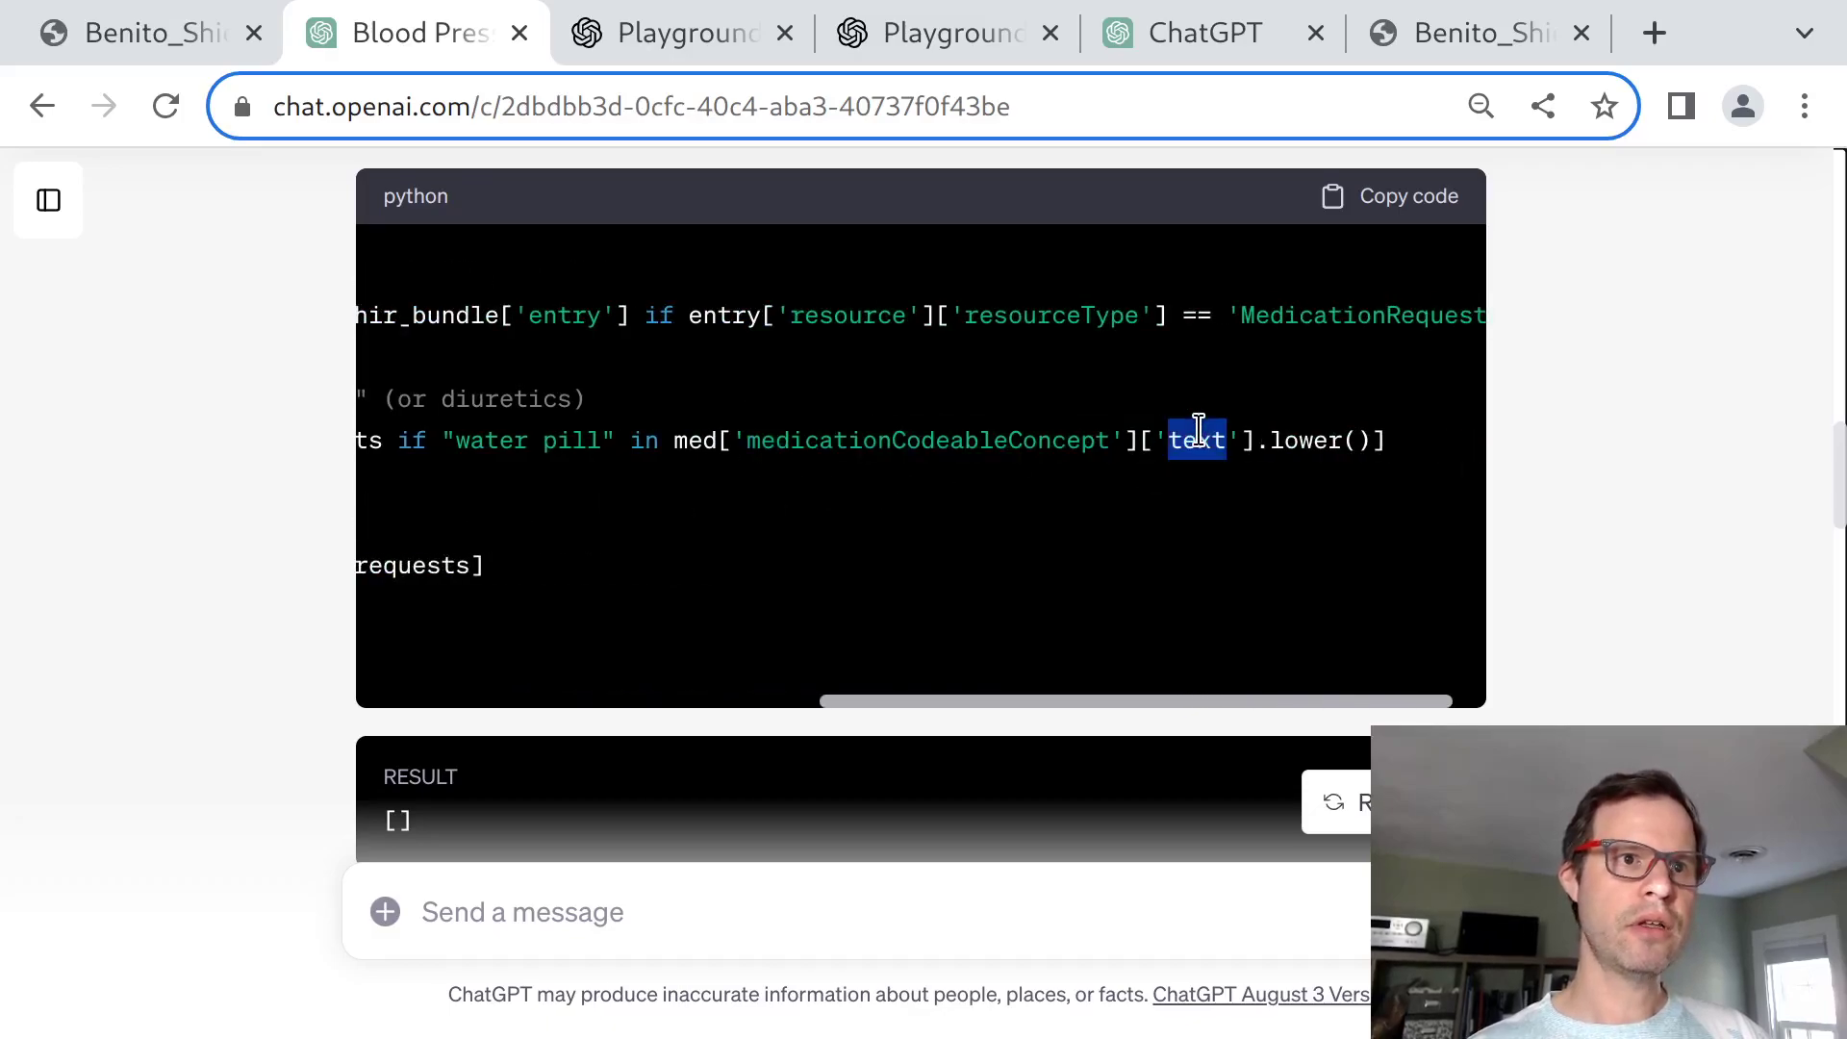
left_click_drag(601, 438, 471, 466)
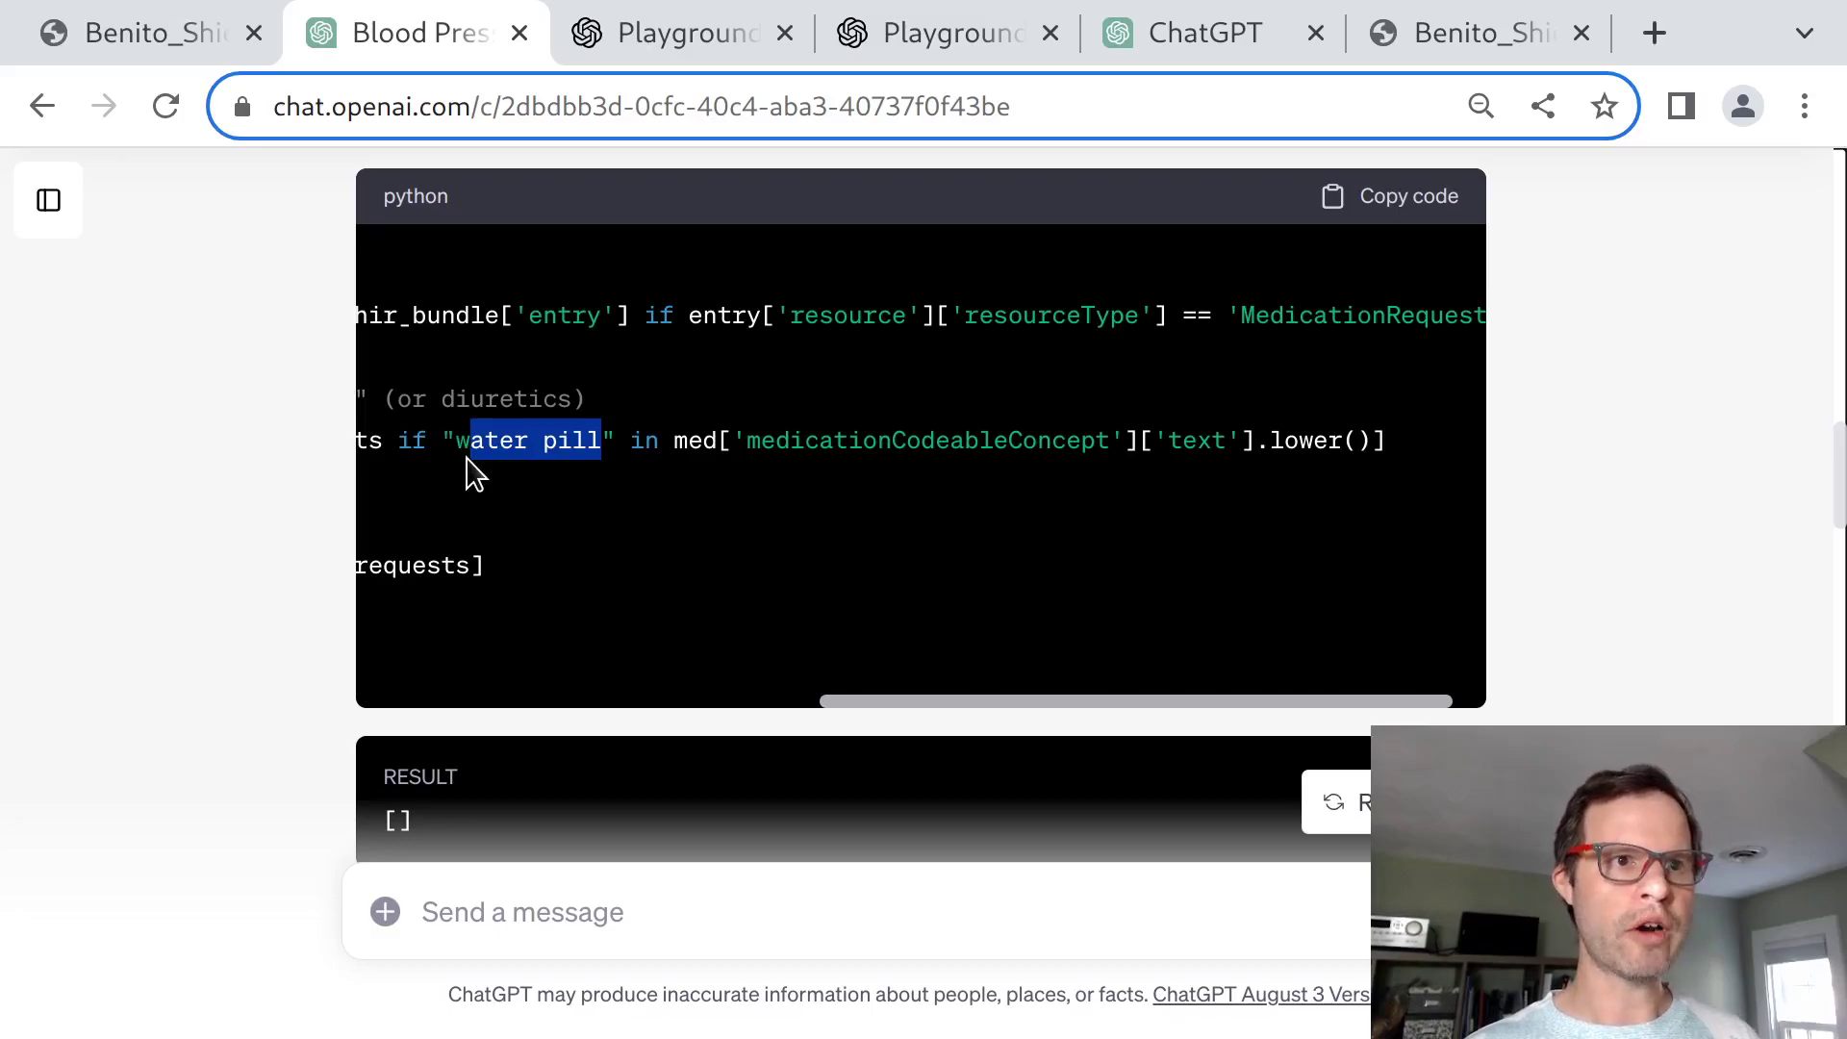
scroll(470, 466, "left", 9)
double_click(498, 565)
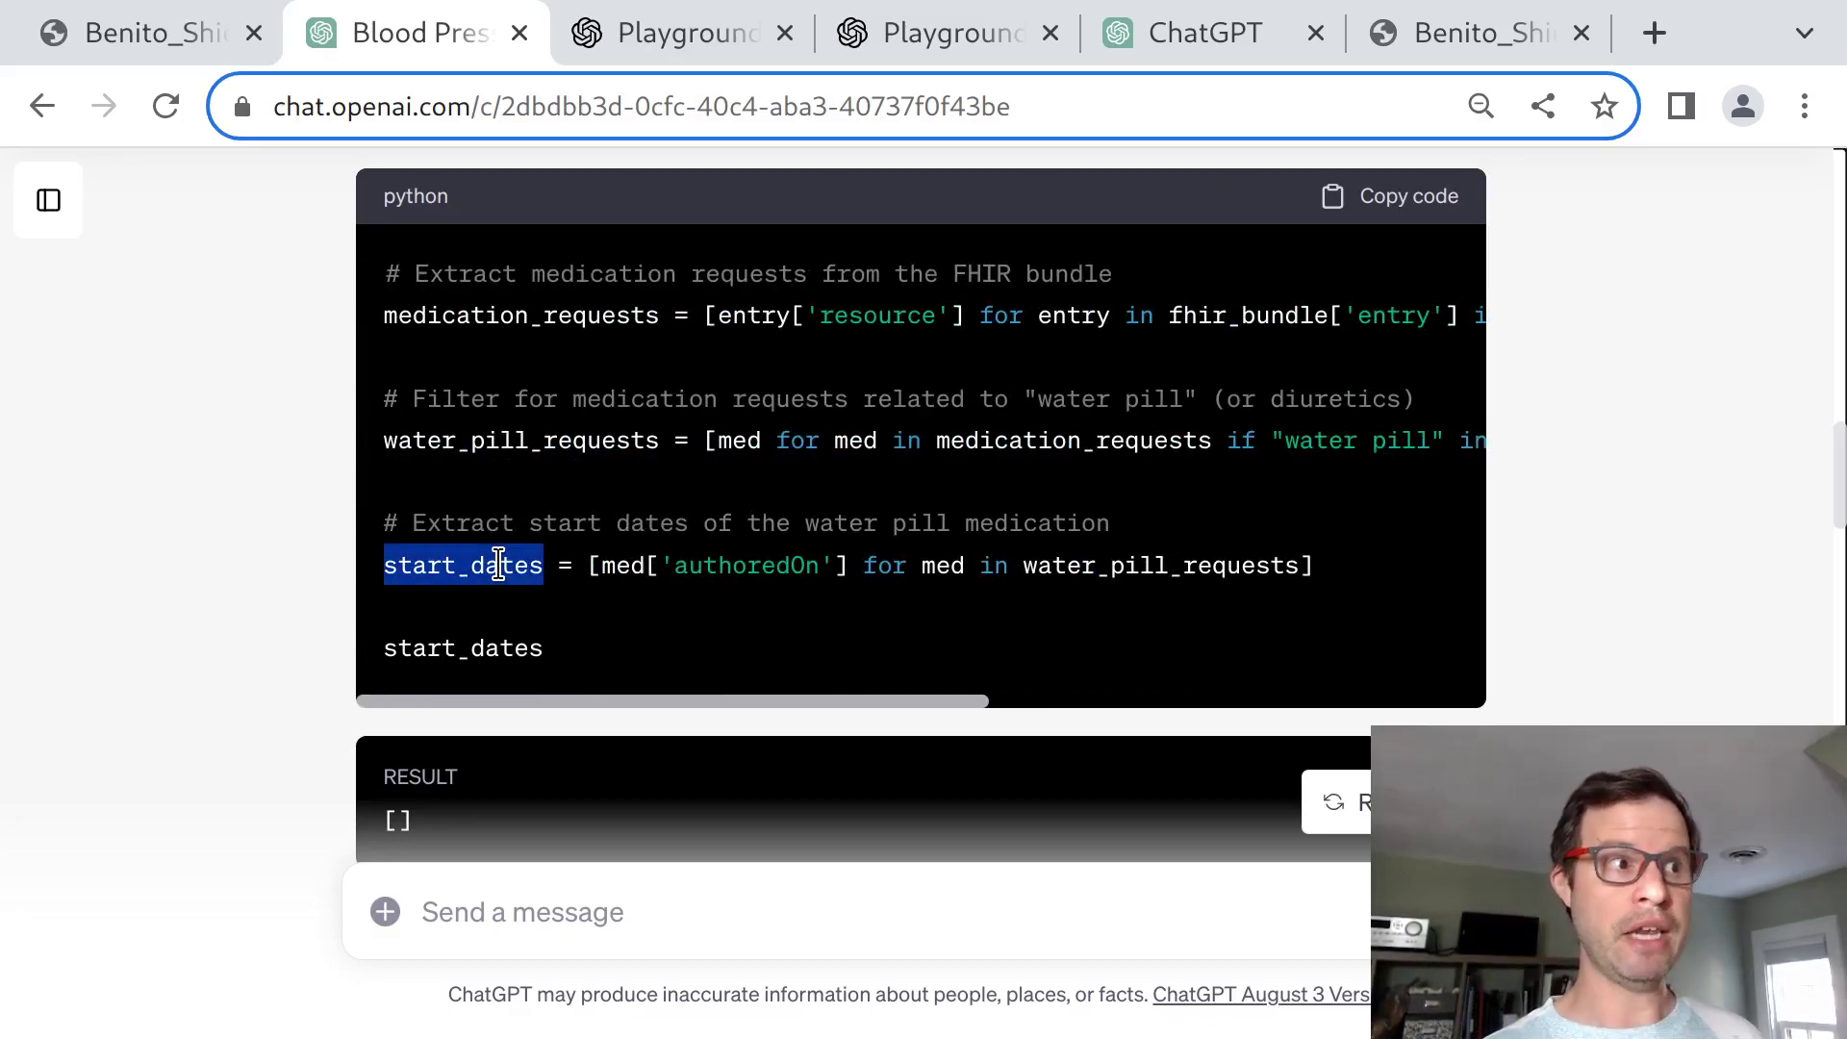
scroll(279, 604, "down", 1)
scroll(279, 604, "down", 3)
double_click(399, 670)
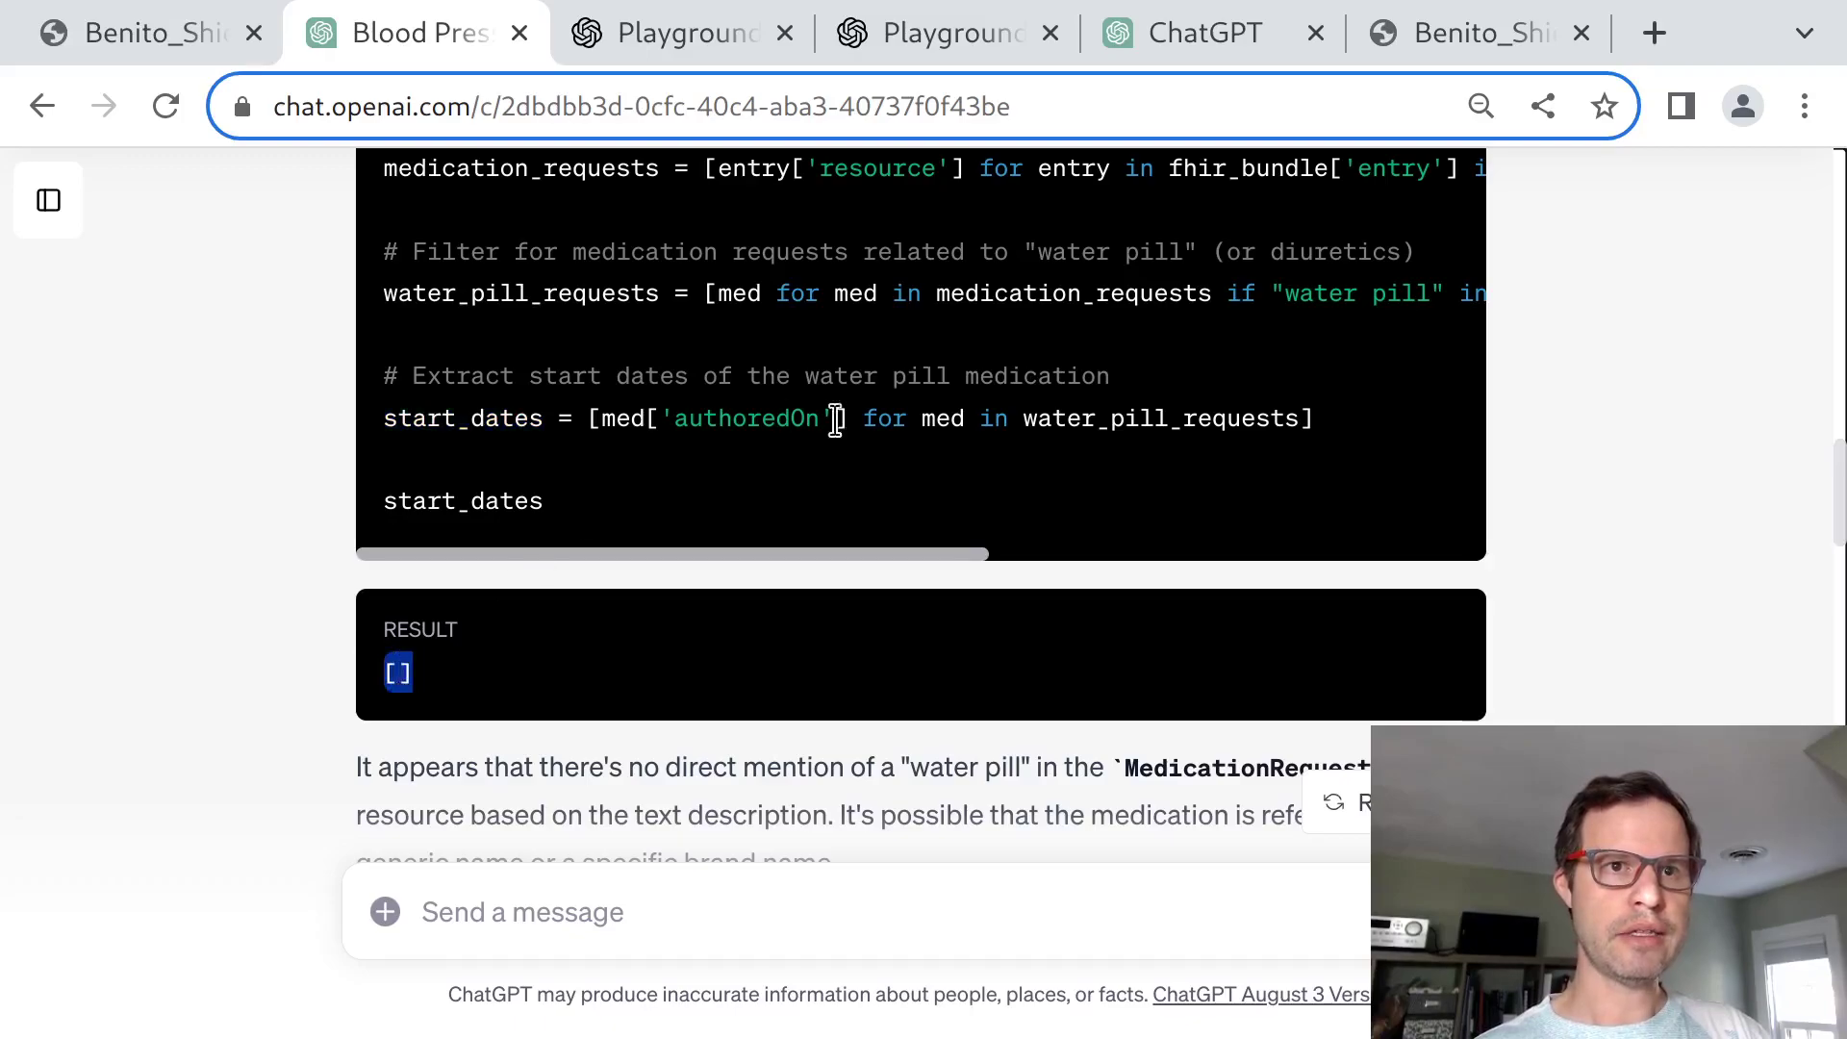
left_click_drag(1282, 295, 1385, 308)
left_click(1592, 510)
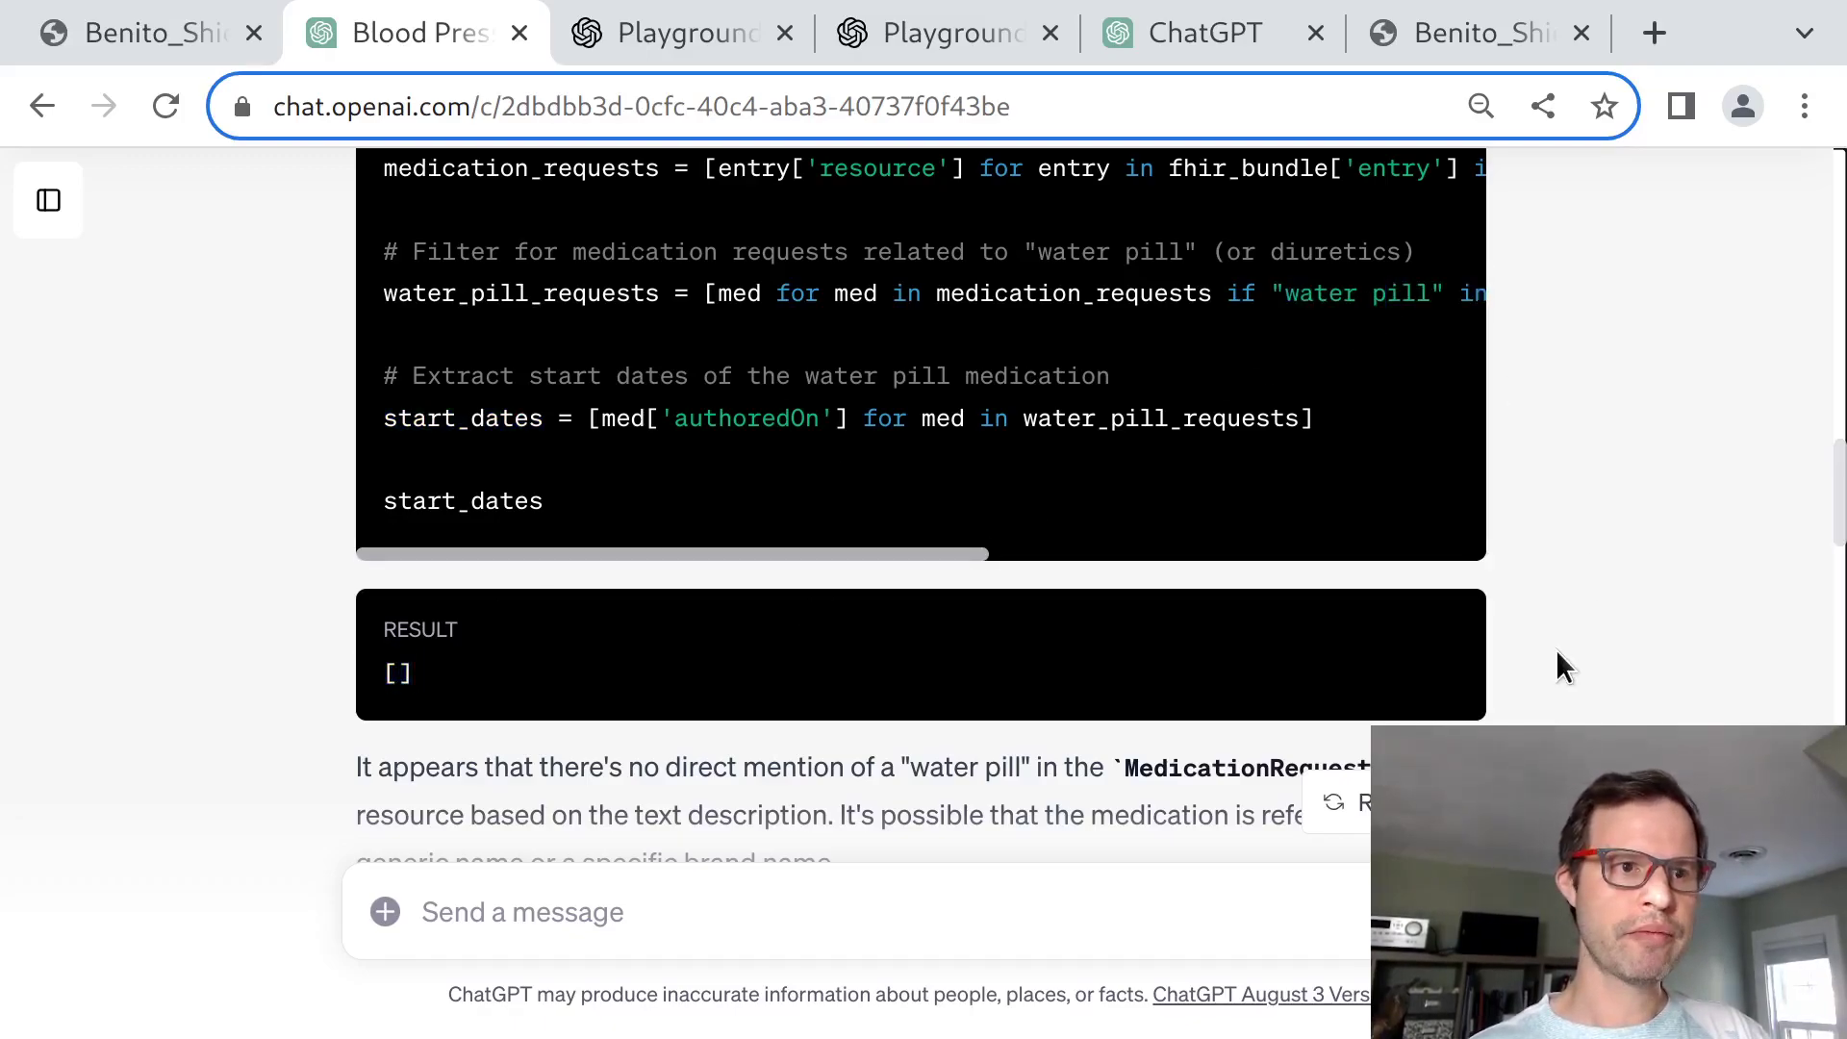
scroll(1558, 654, "down", 4)
left_click_drag(394, 342, 1068, 371)
left_click(1070, 371)
Highlight the broadened-search plan and the diuretics list: furosemide, hydrochlorothiazide, spironolactone.
triple_click(629, 505)
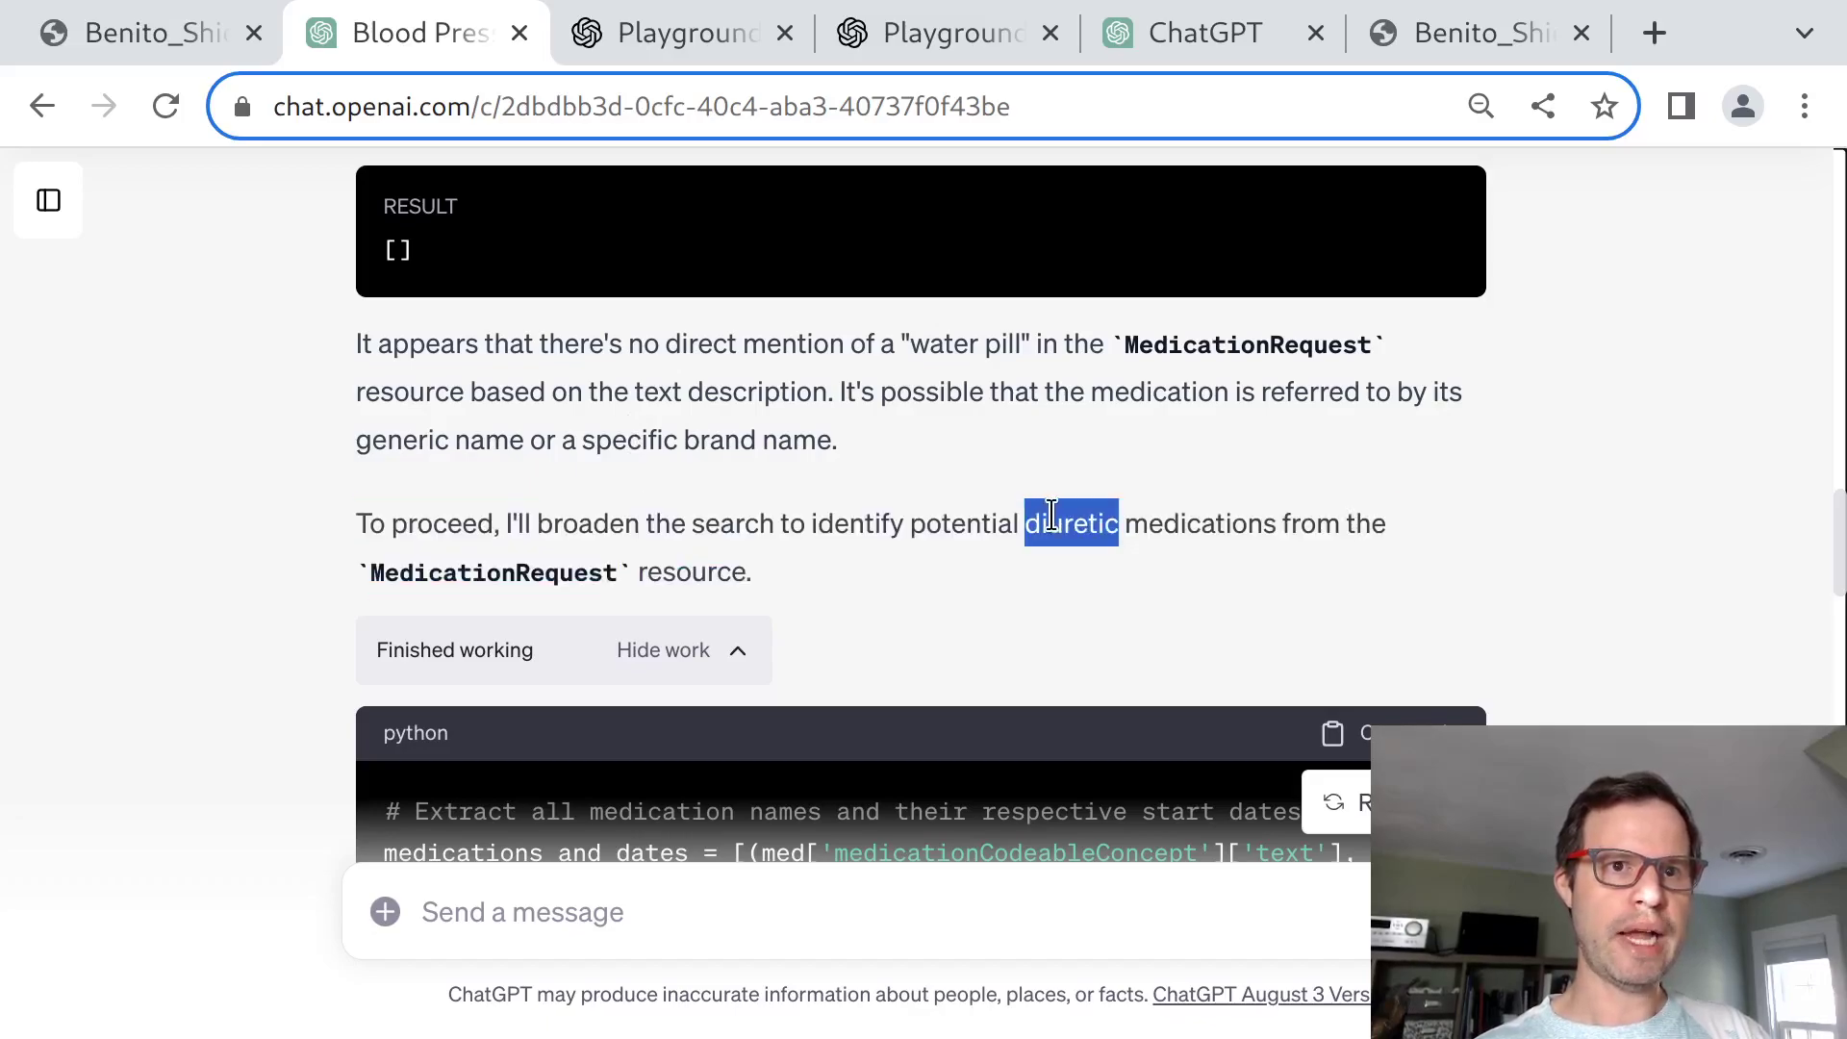
scroll(335, 527, "down", 3)
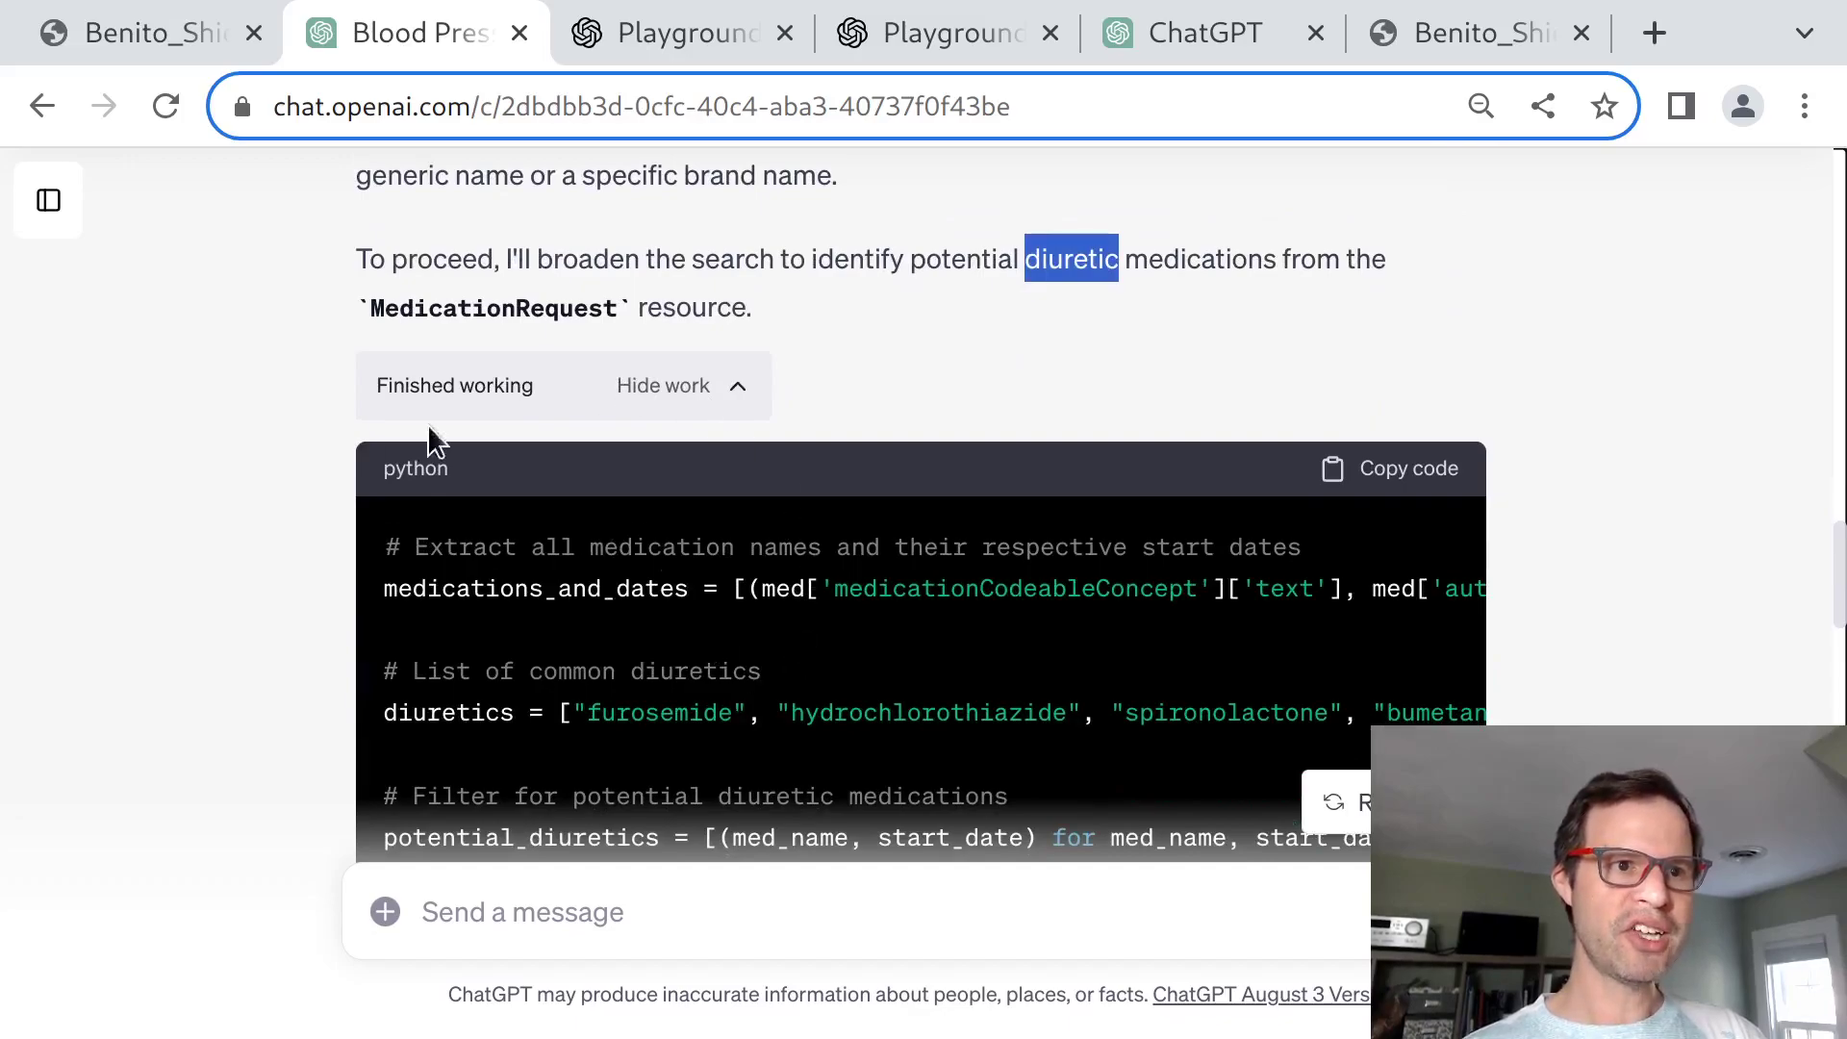
scroll(228, 664, "down", 2)
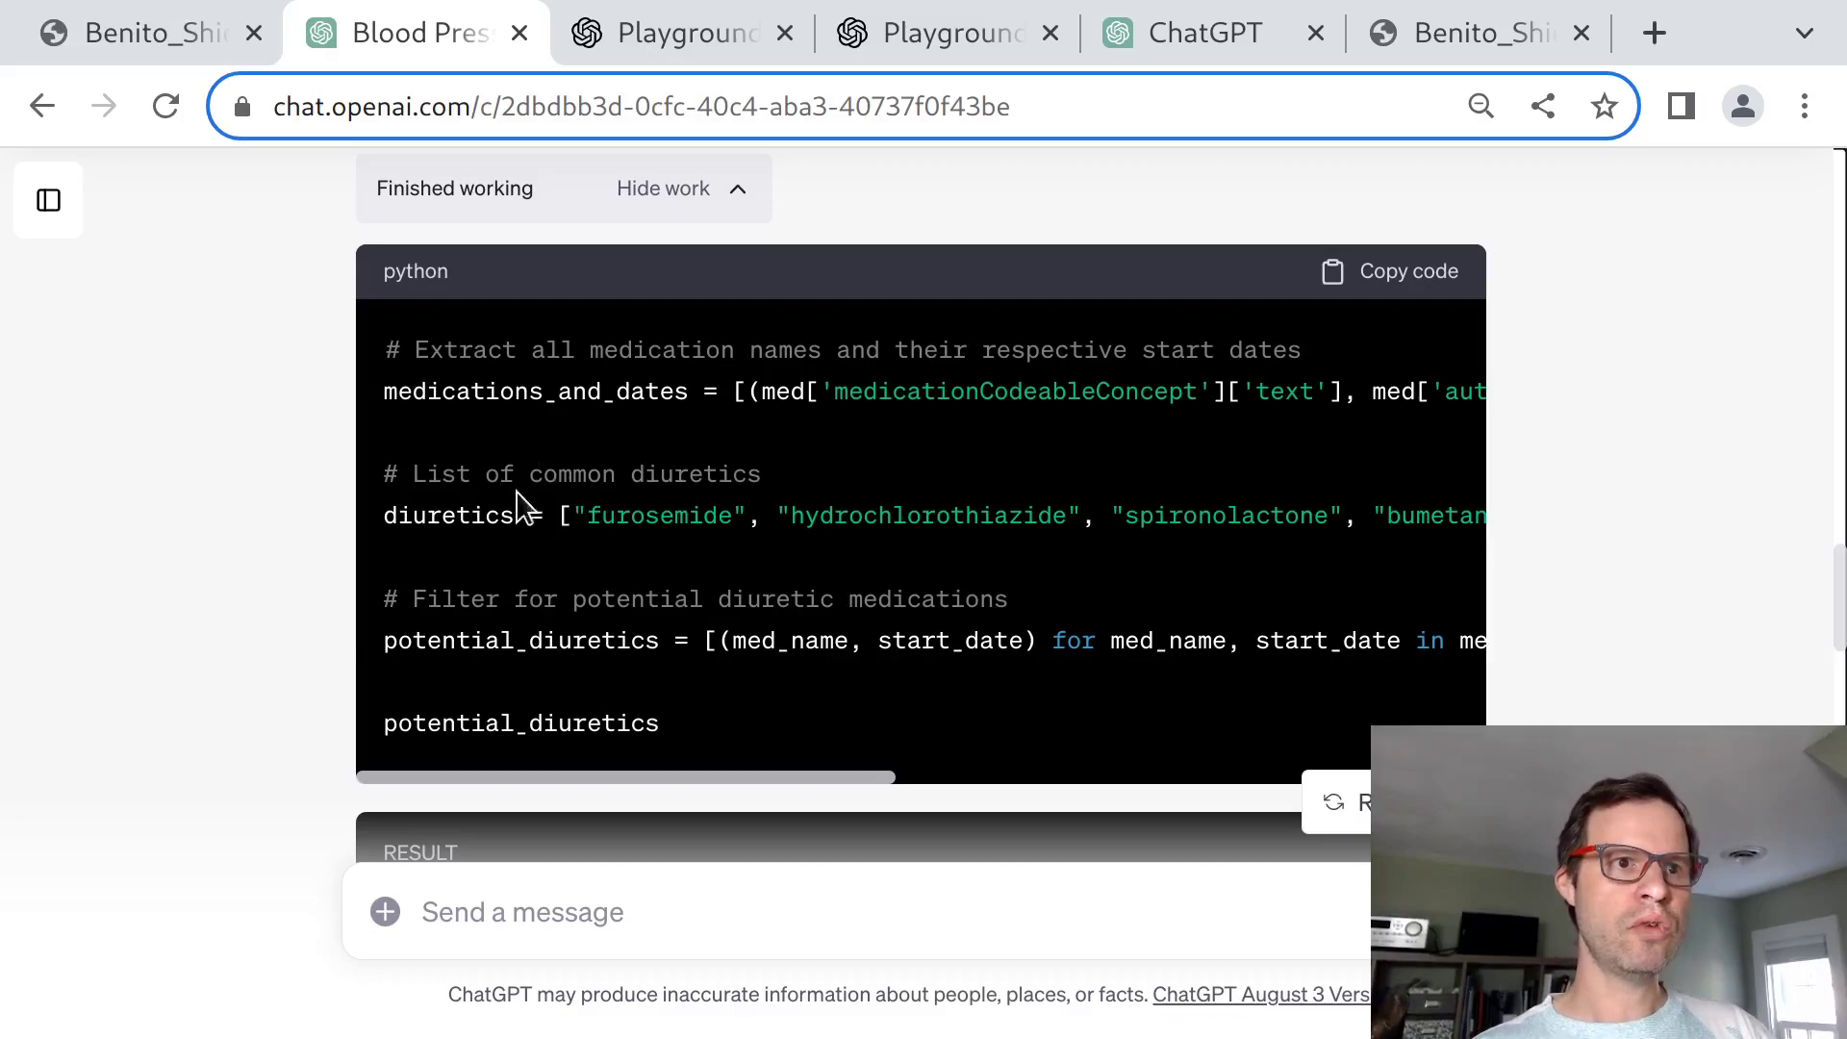
double_click(487, 514)
triple_click(1085, 402)
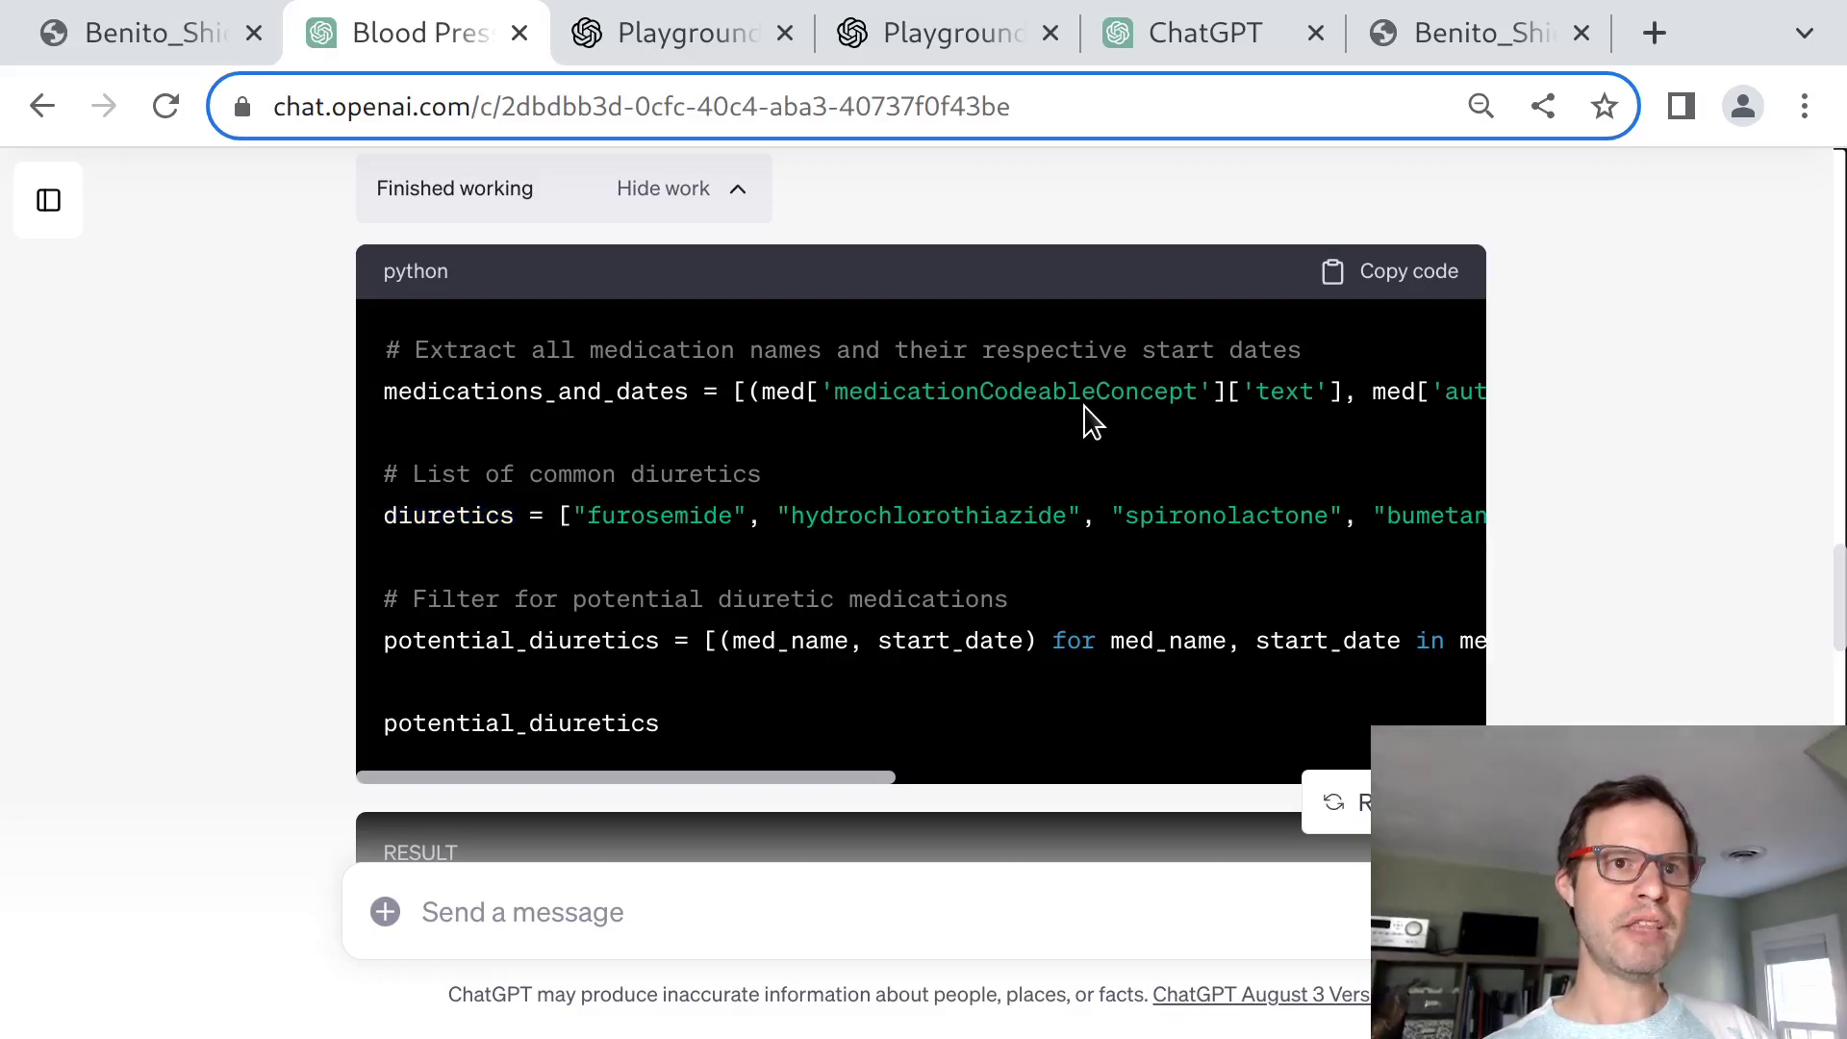
double_click(642, 503)
double_click(932, 521)
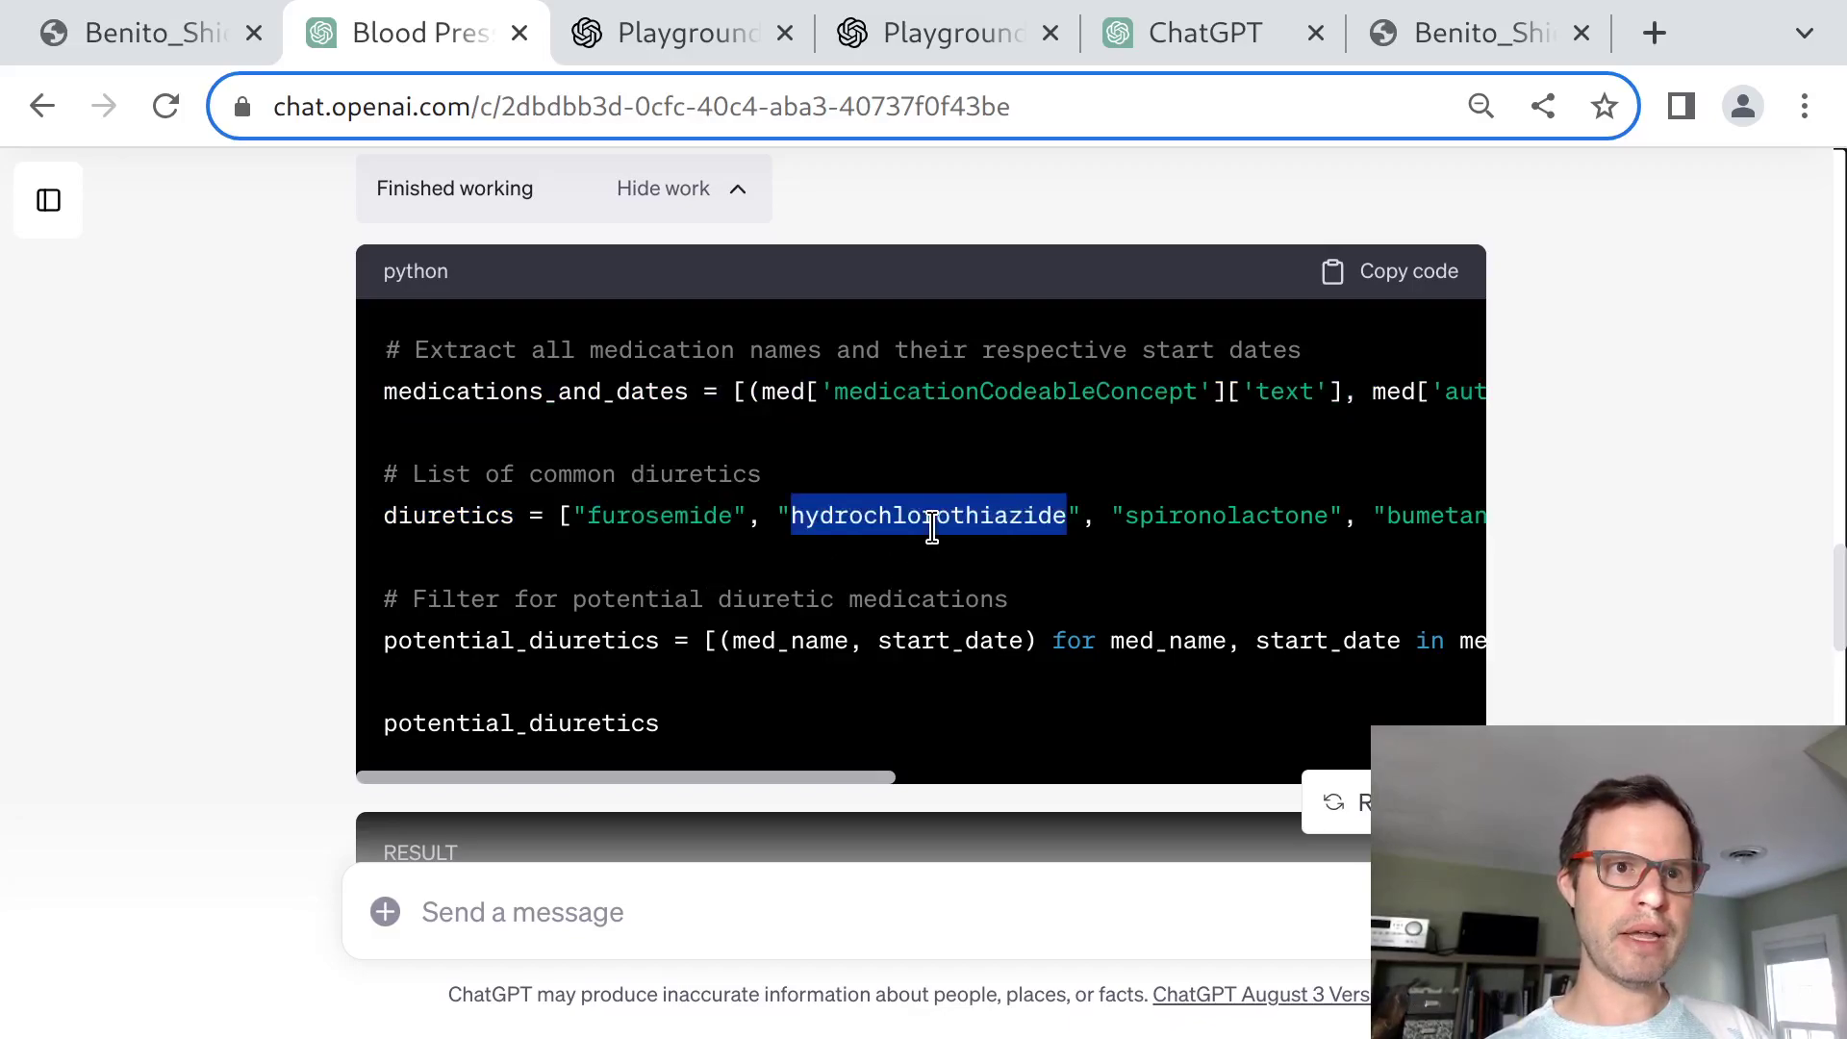
double_click(1235, 519)
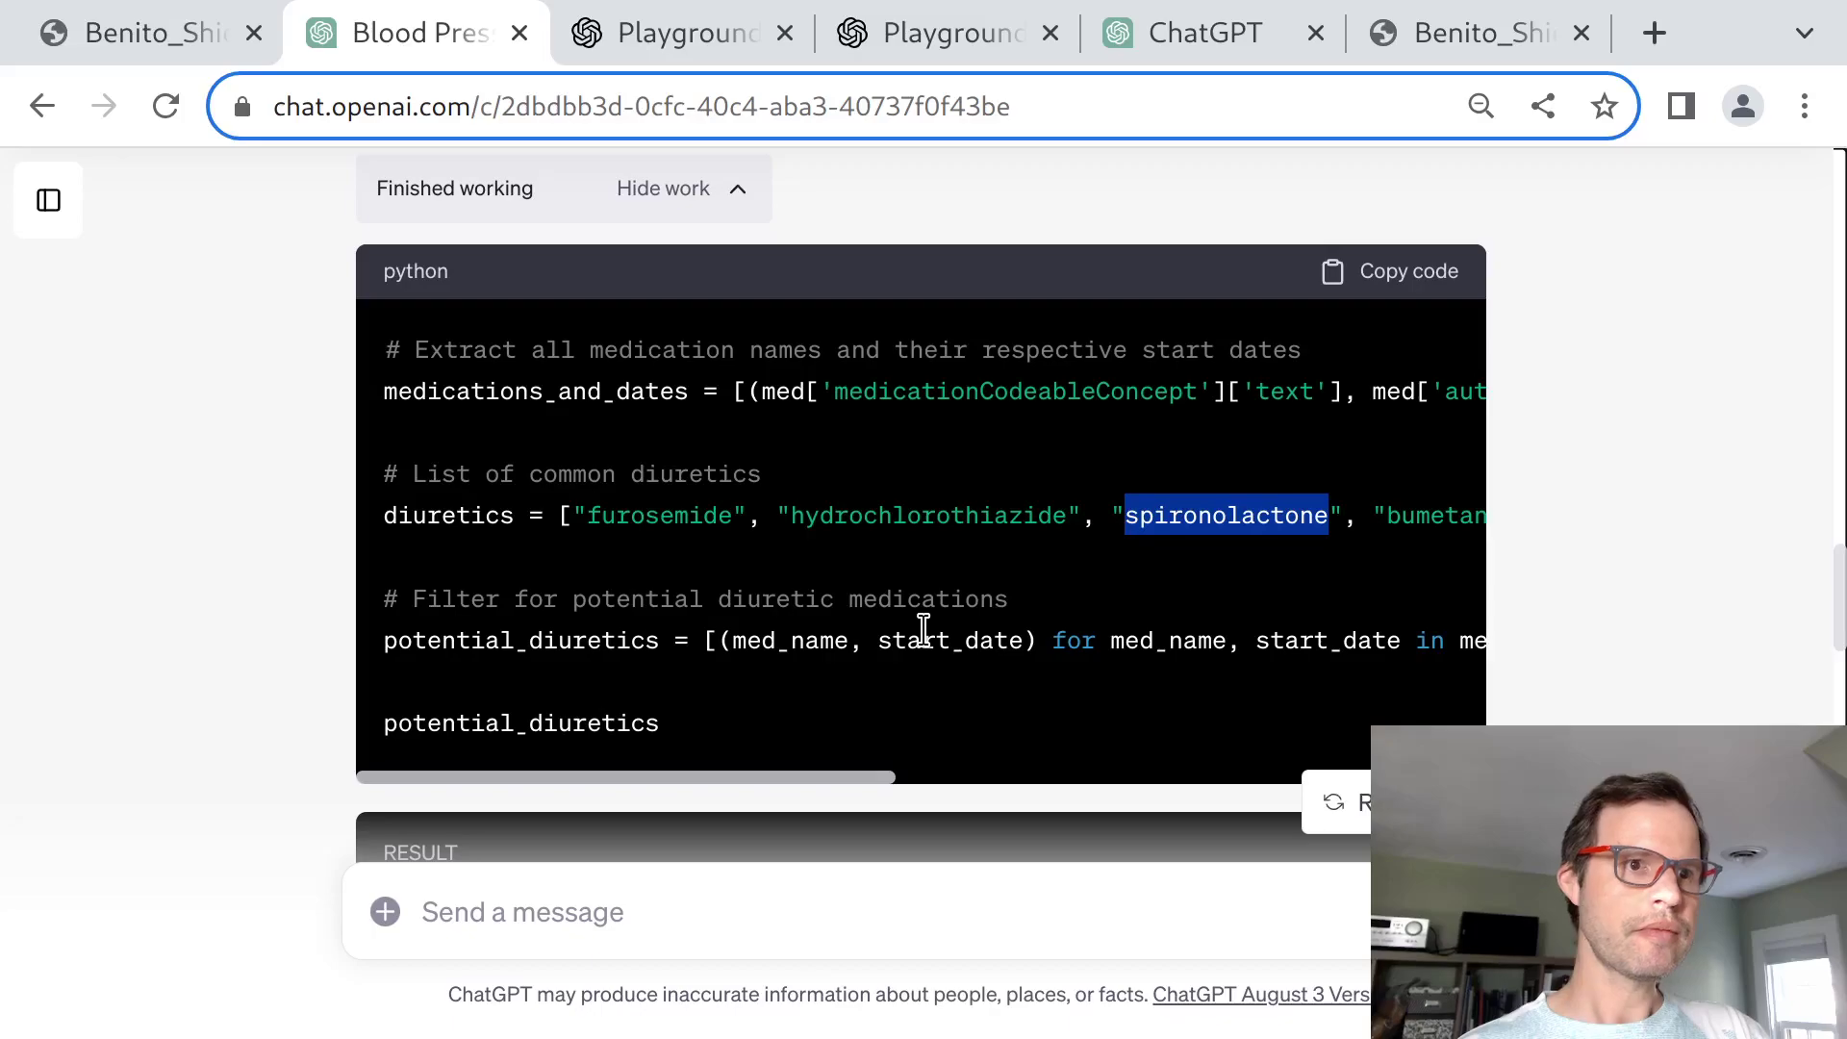
Point out med_name and start_date in the diuretic filter line.
scroll(923, 630, "down", 1)
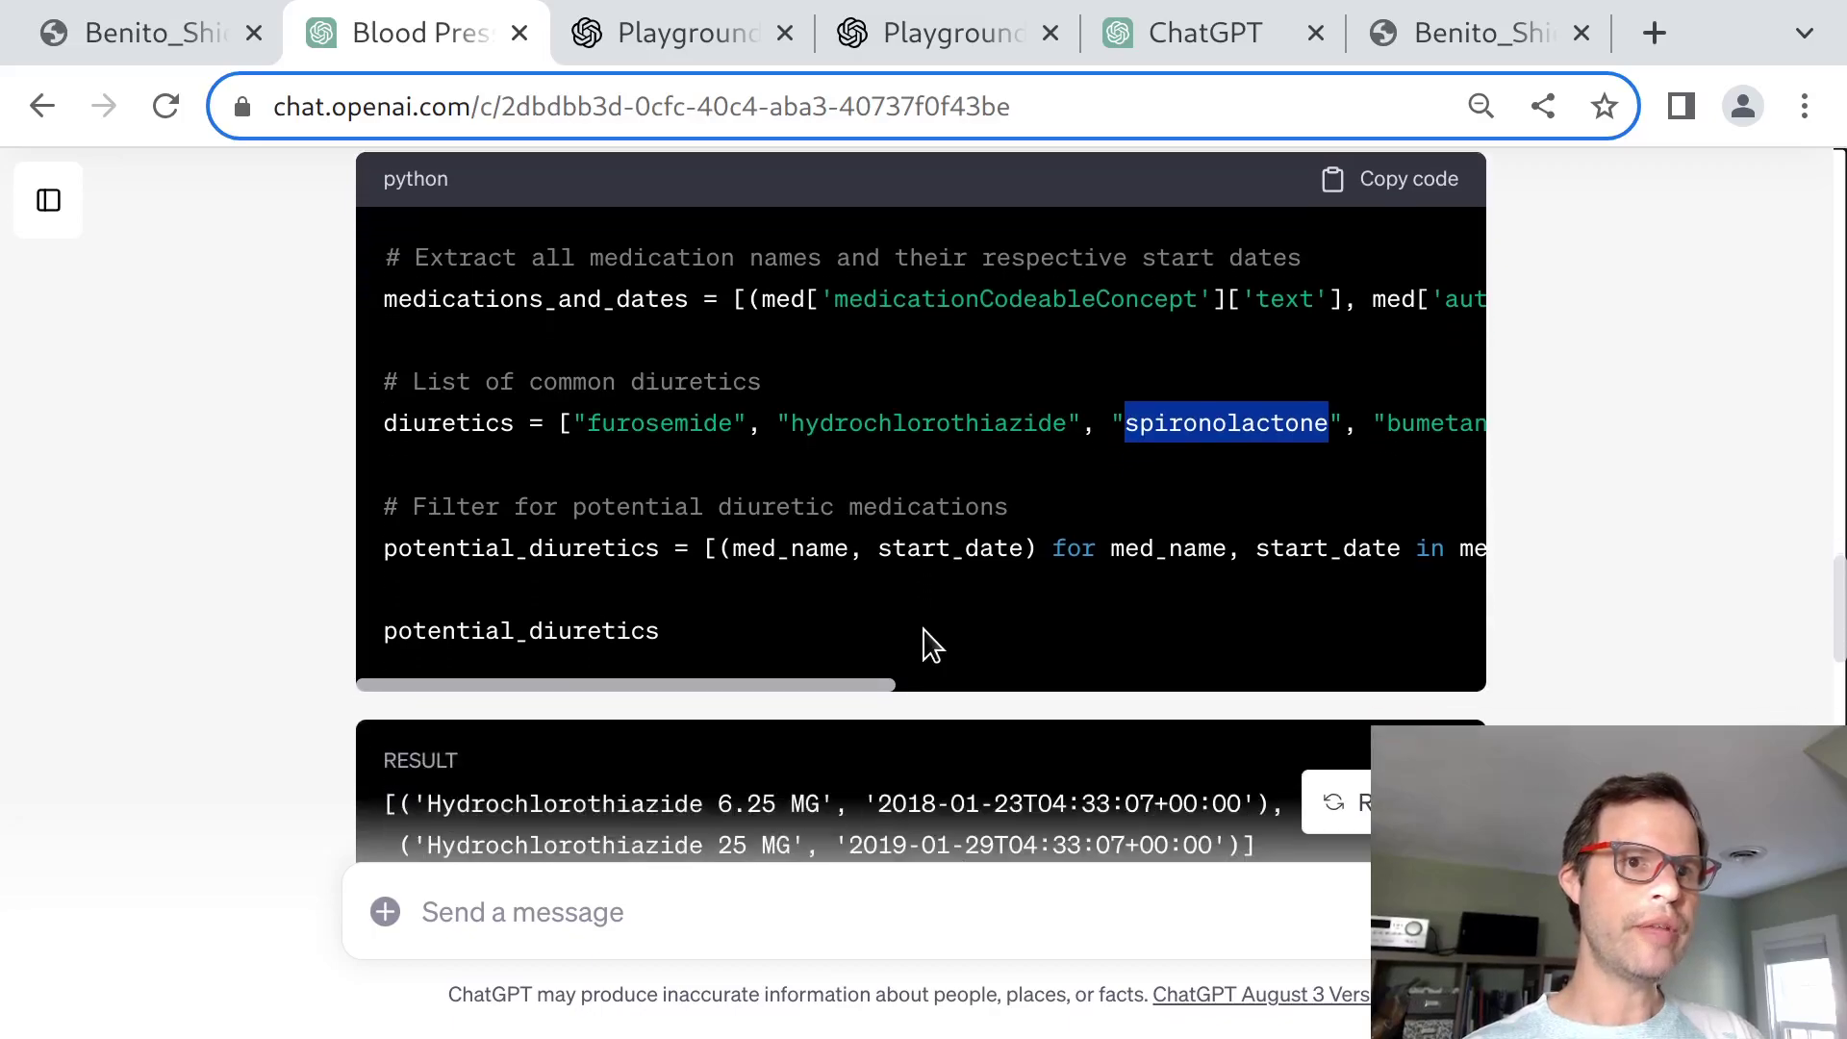
double_click(836, 547)
double_click(919, 548)
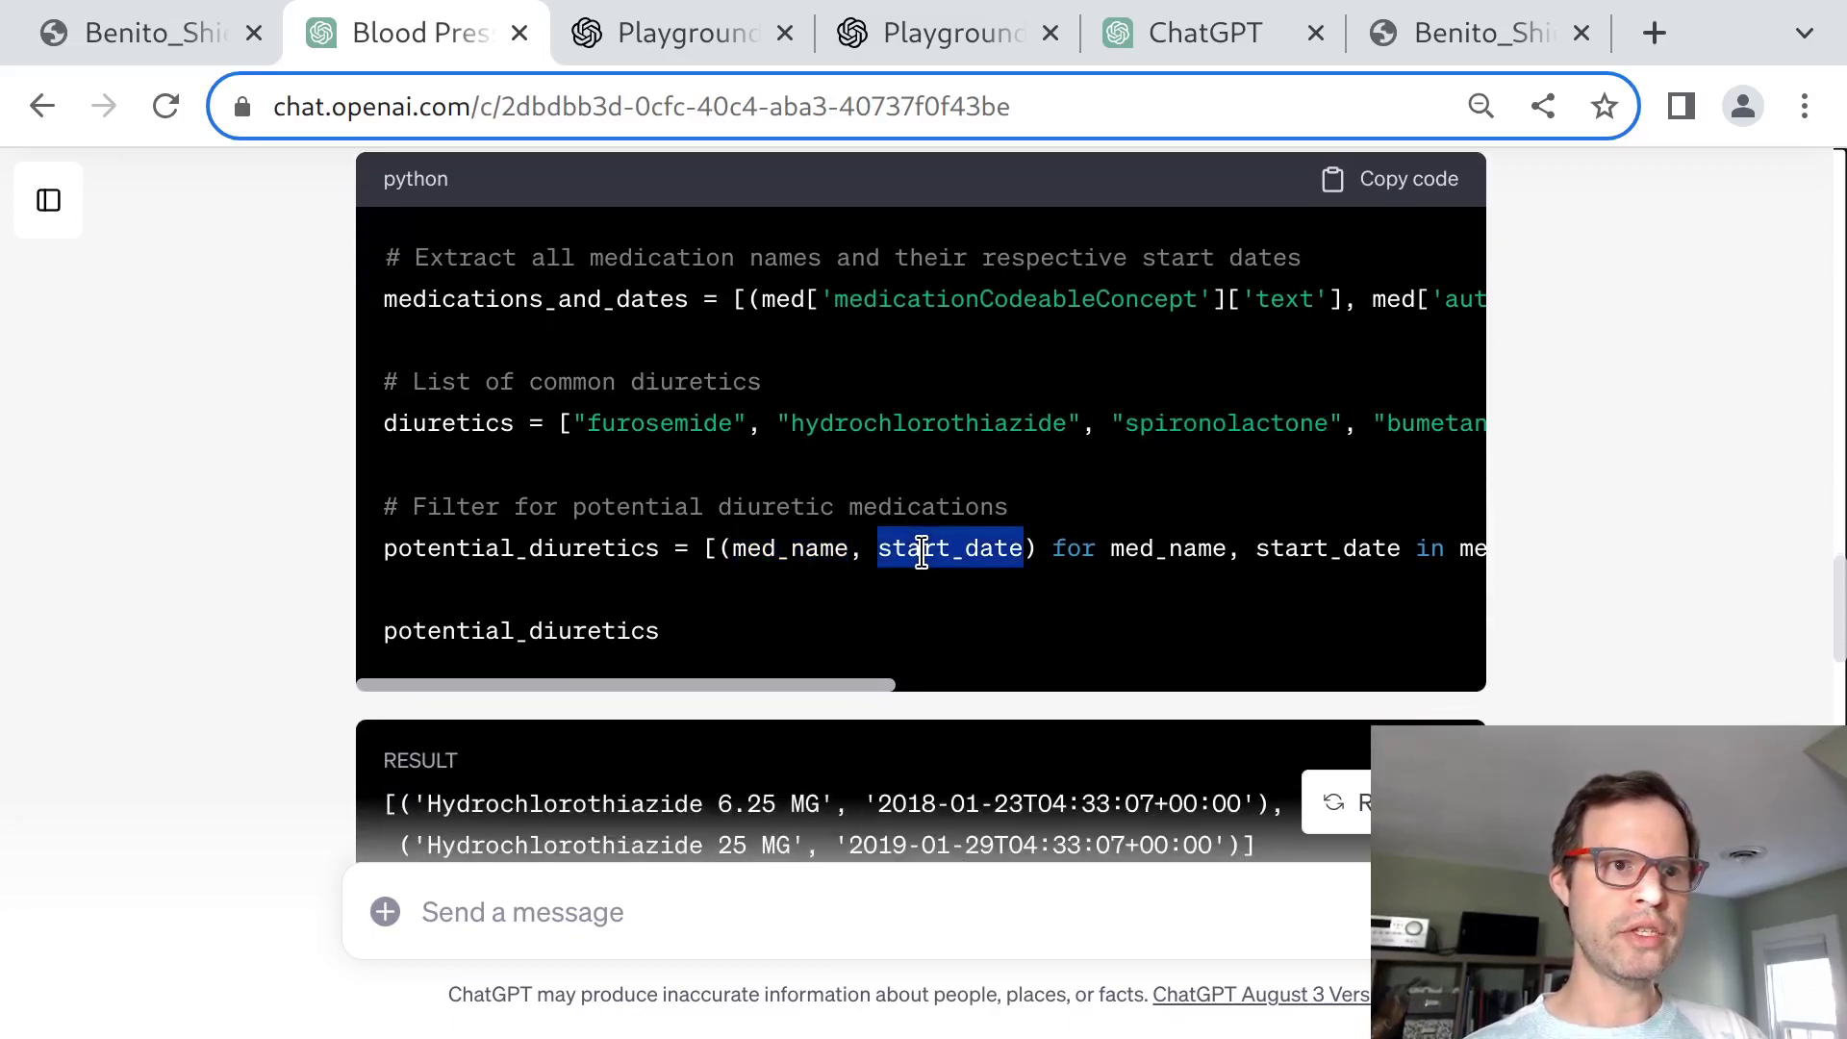
scroll(338, 616, "down", 2)
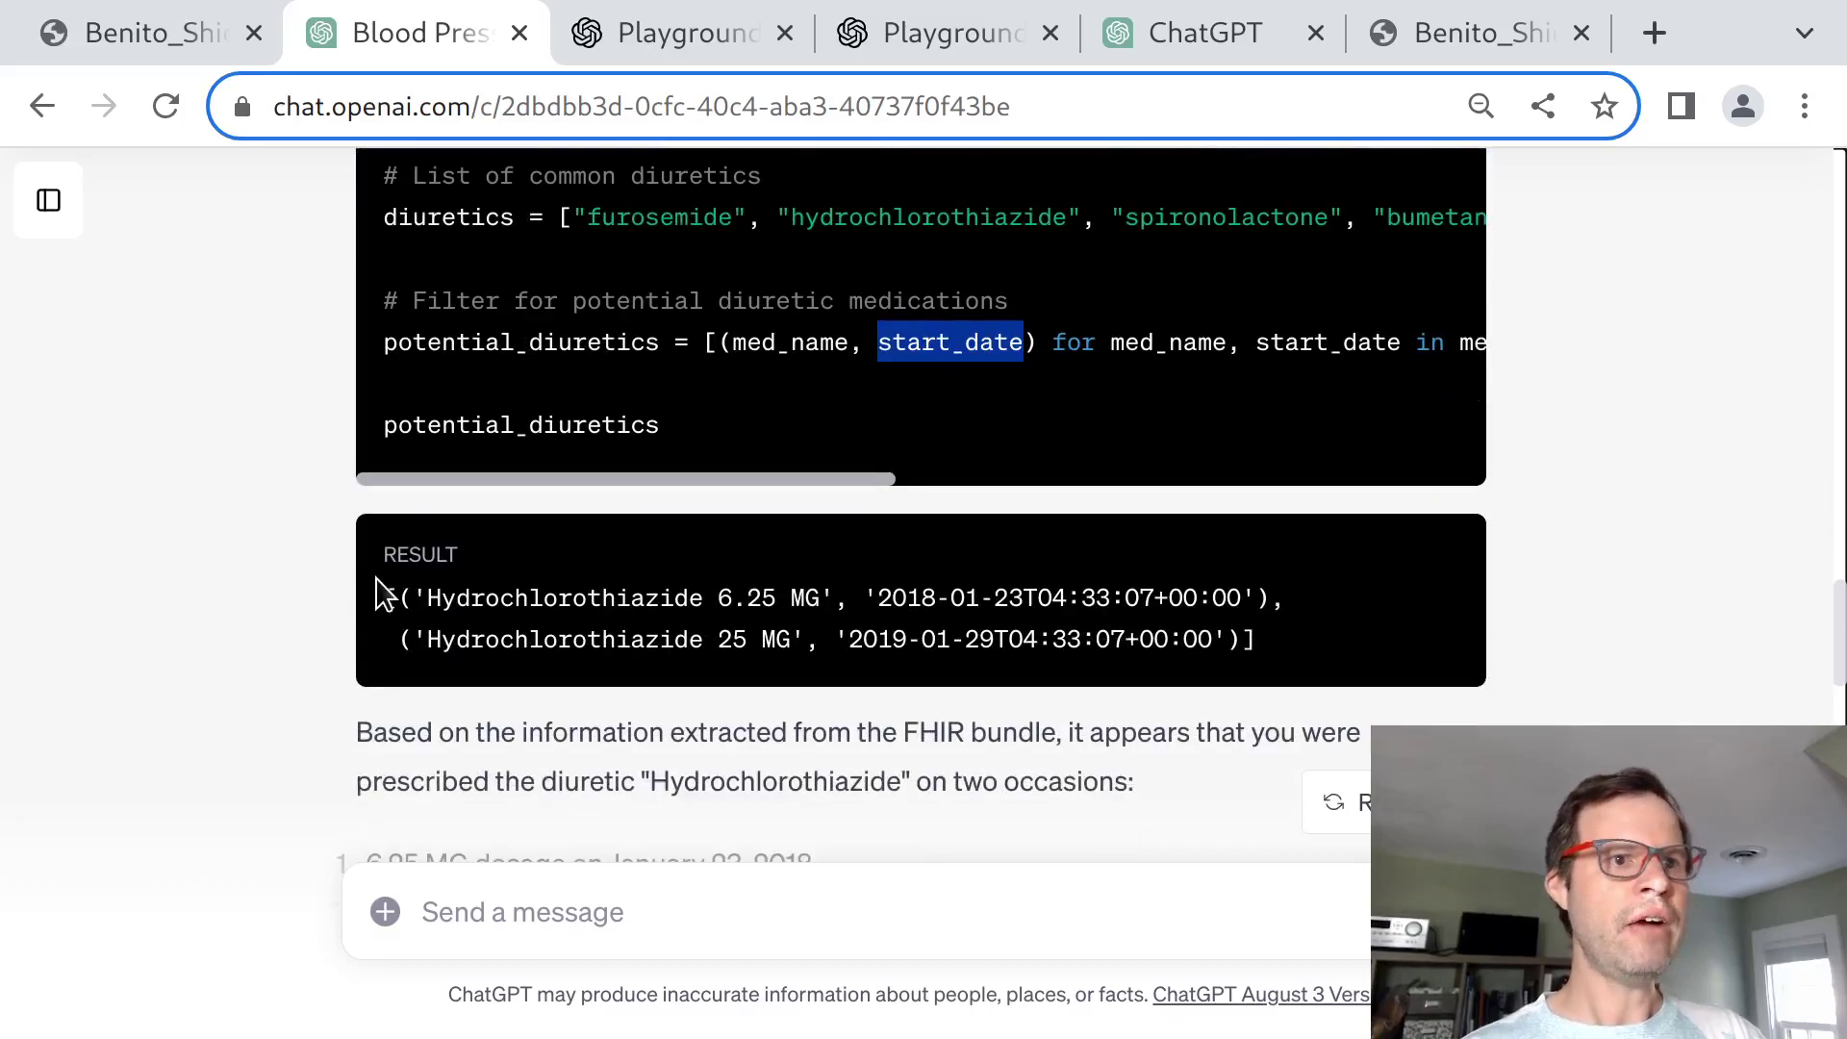
left_click(428, 611)
Highlight both Hydrochlorothiazide results: 6.25 MG on 2018-01-23 and 25 MG on 2019-01-29.
left_click_drag(428, 610, 1325, 640)
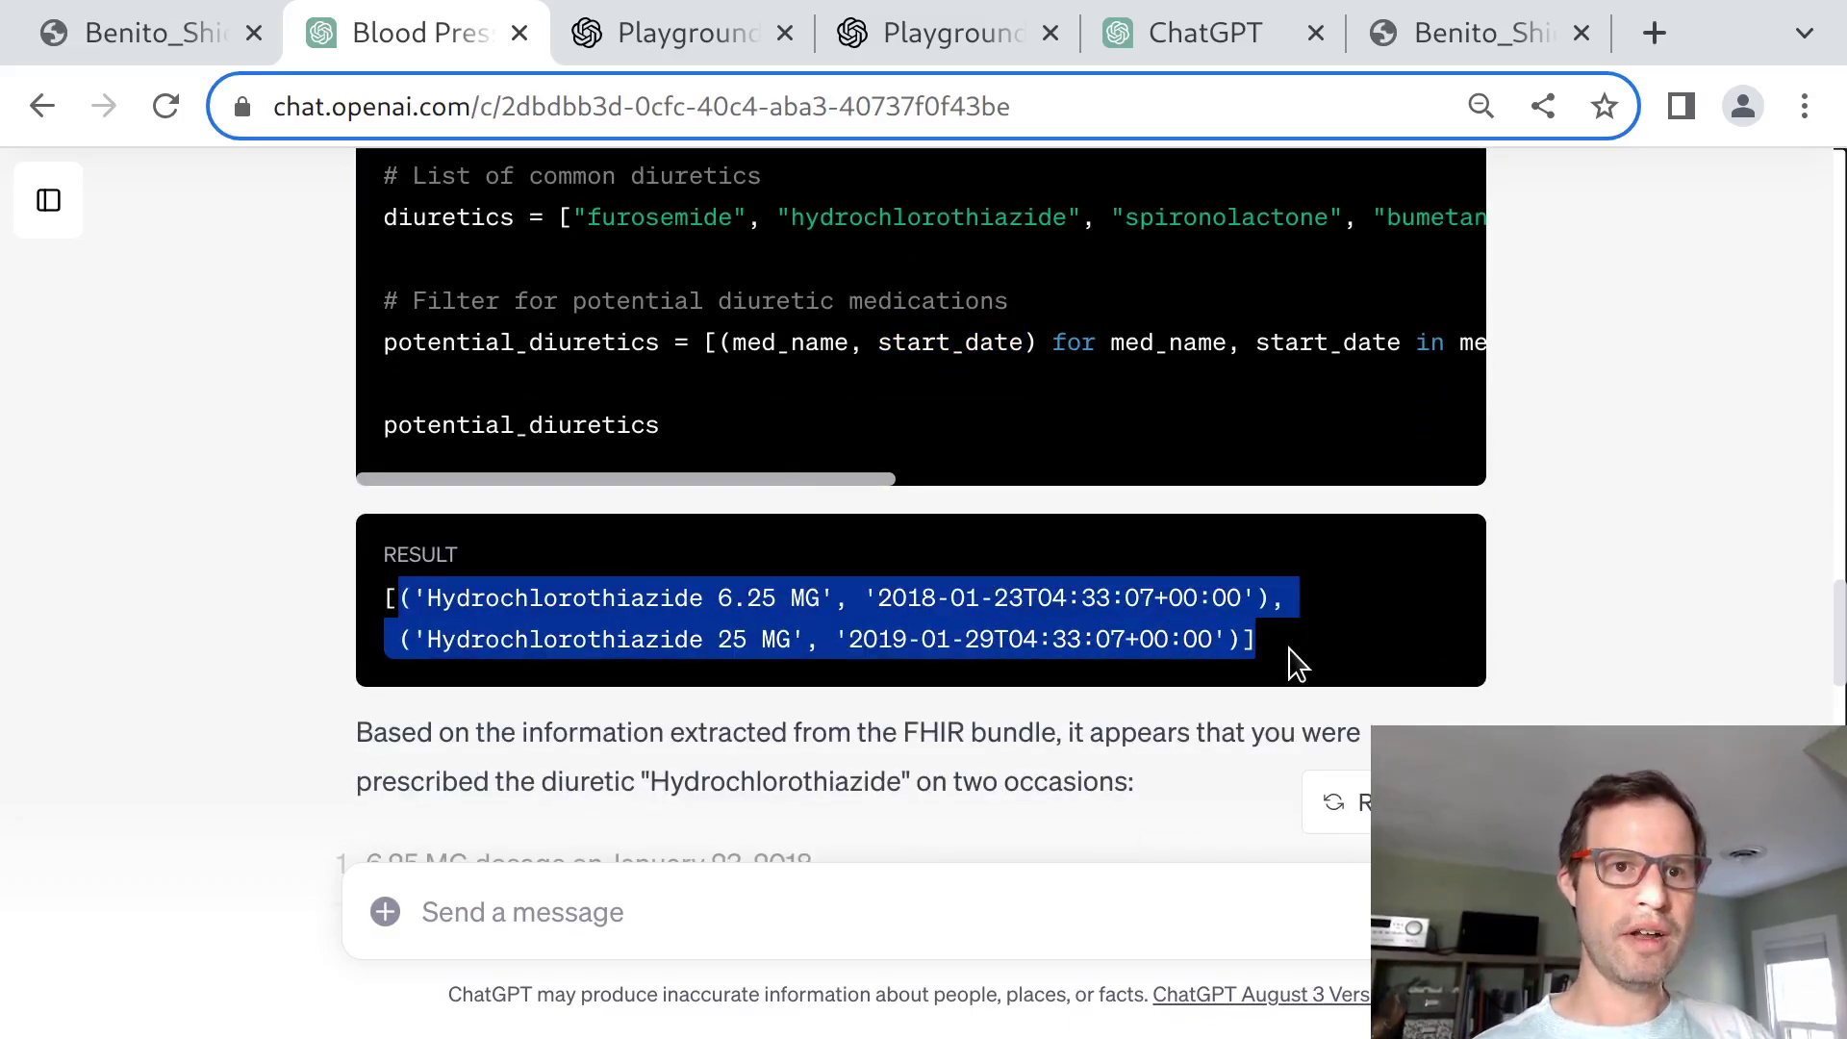
left_click(1295, 660)
double_click(497, 596)
triple_click(527, 618)
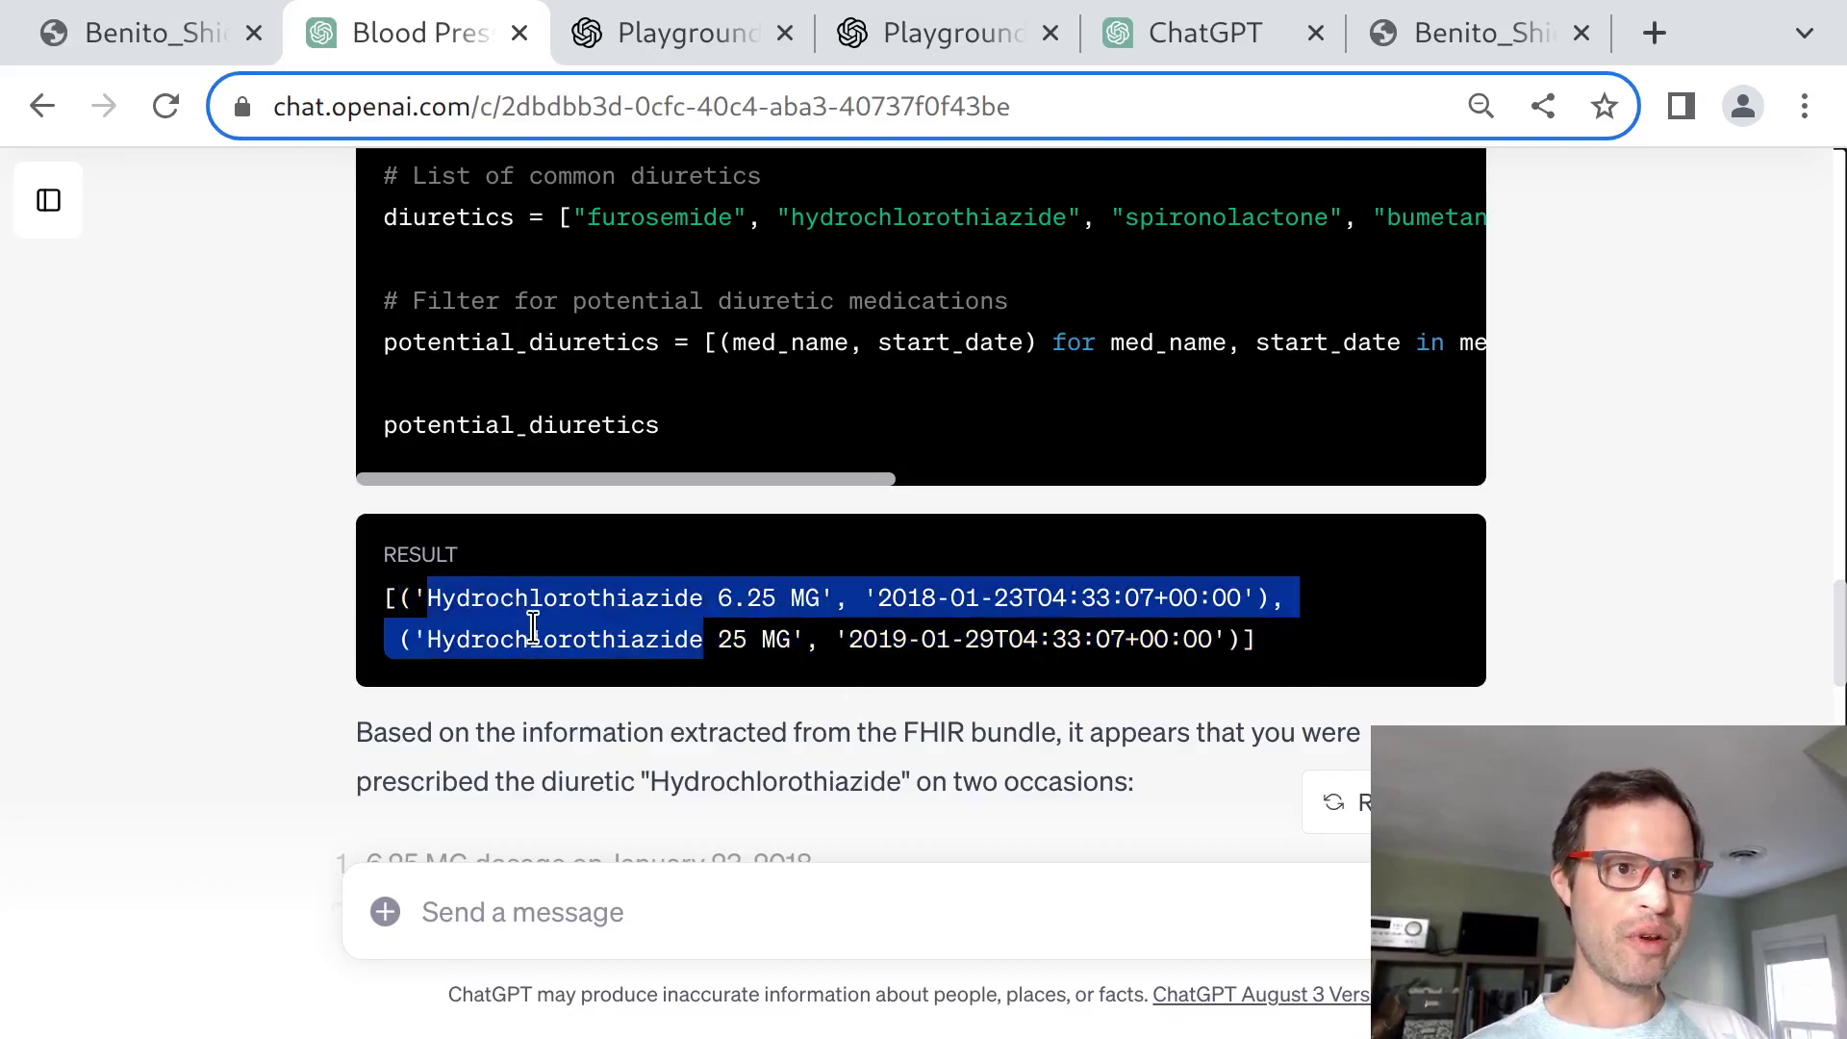
double_click(528, 635)
double_click(909, 598)
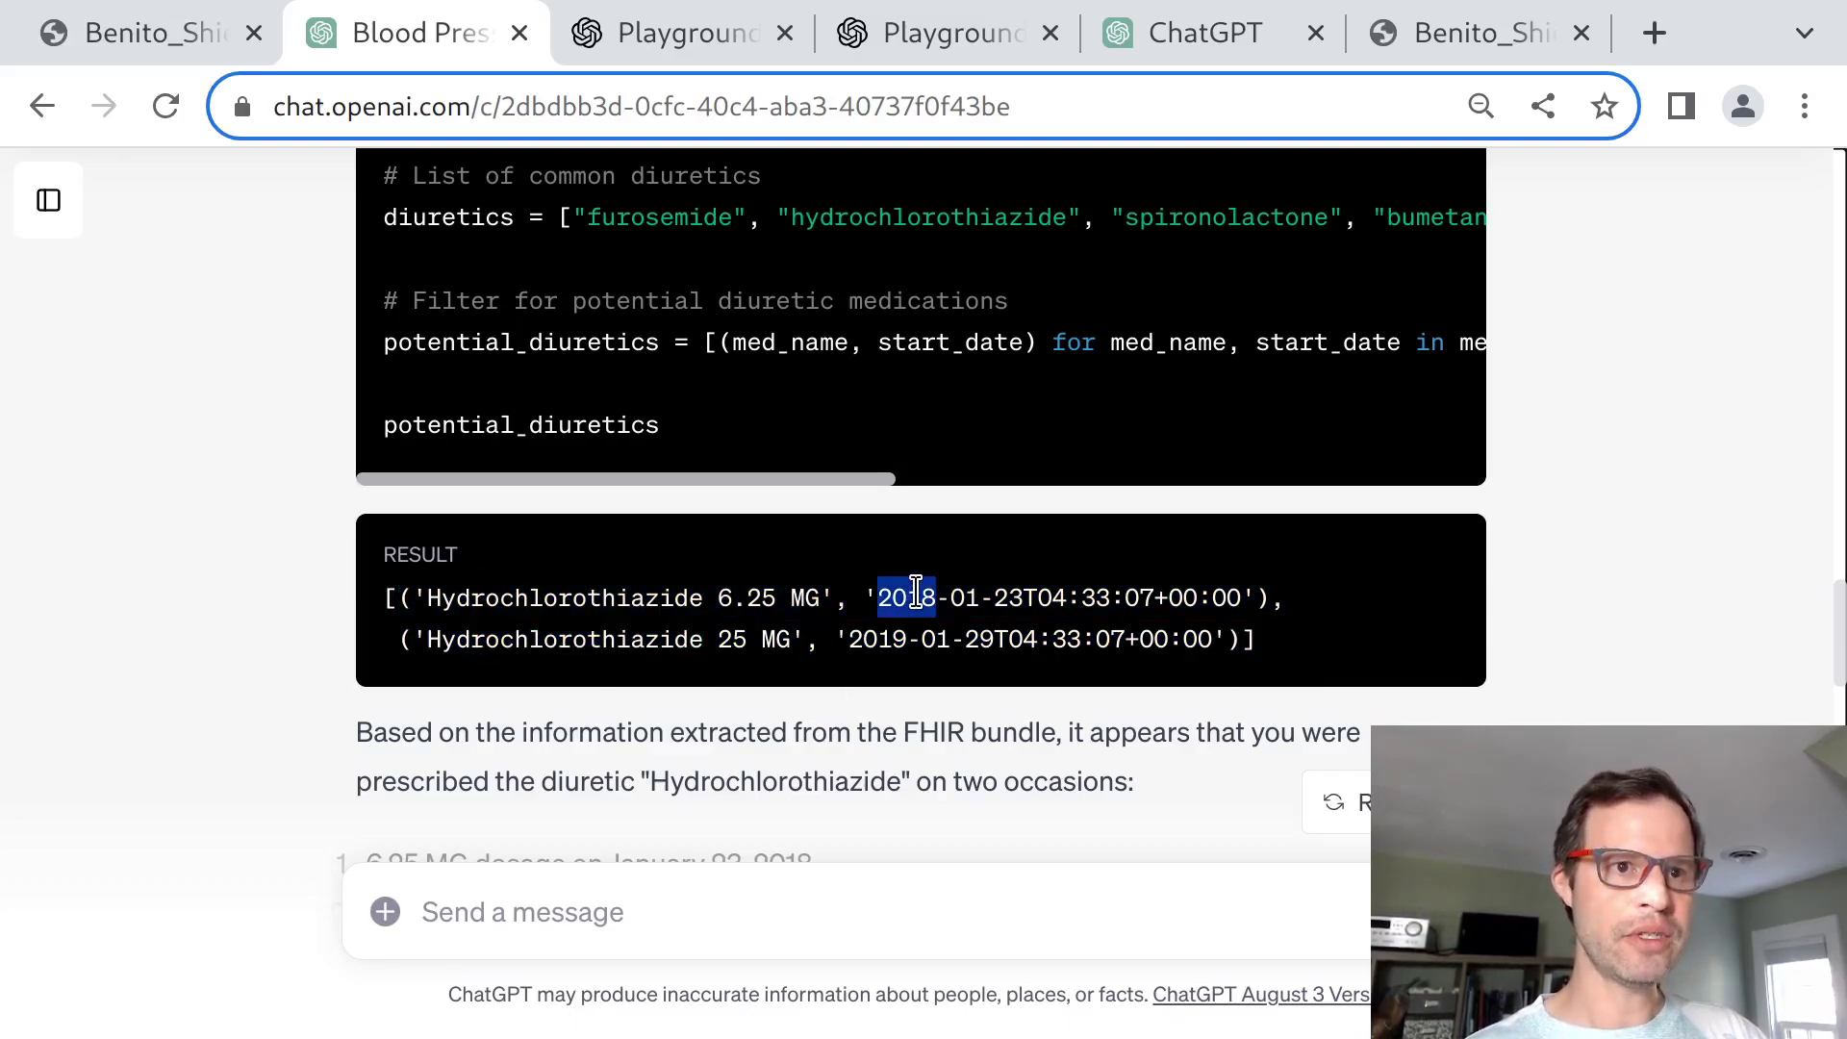
left_click(944, 651)
left_click_drag(944, 651, 962, 643)
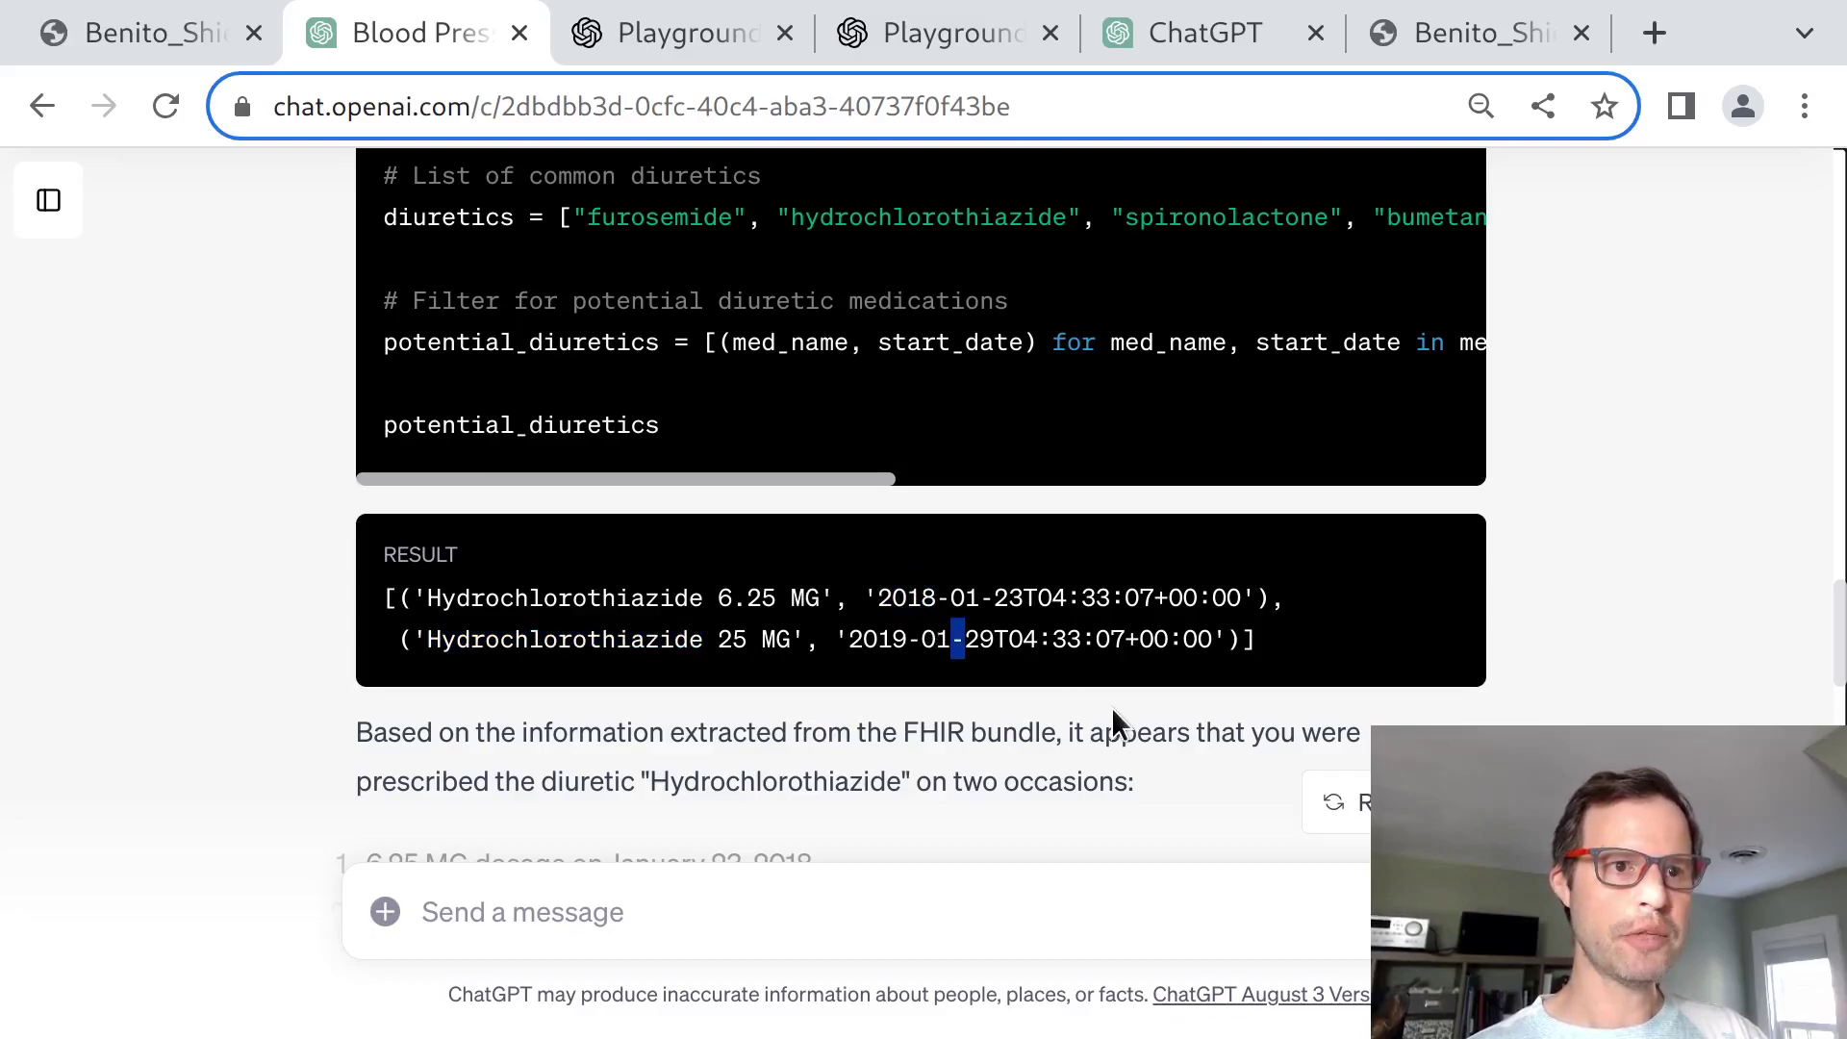
Highlight the two dosage lines and the word Observation in the next code block.
scroll(1111, 717, "down", 1)
scroll(1111, 712, "down", 1)
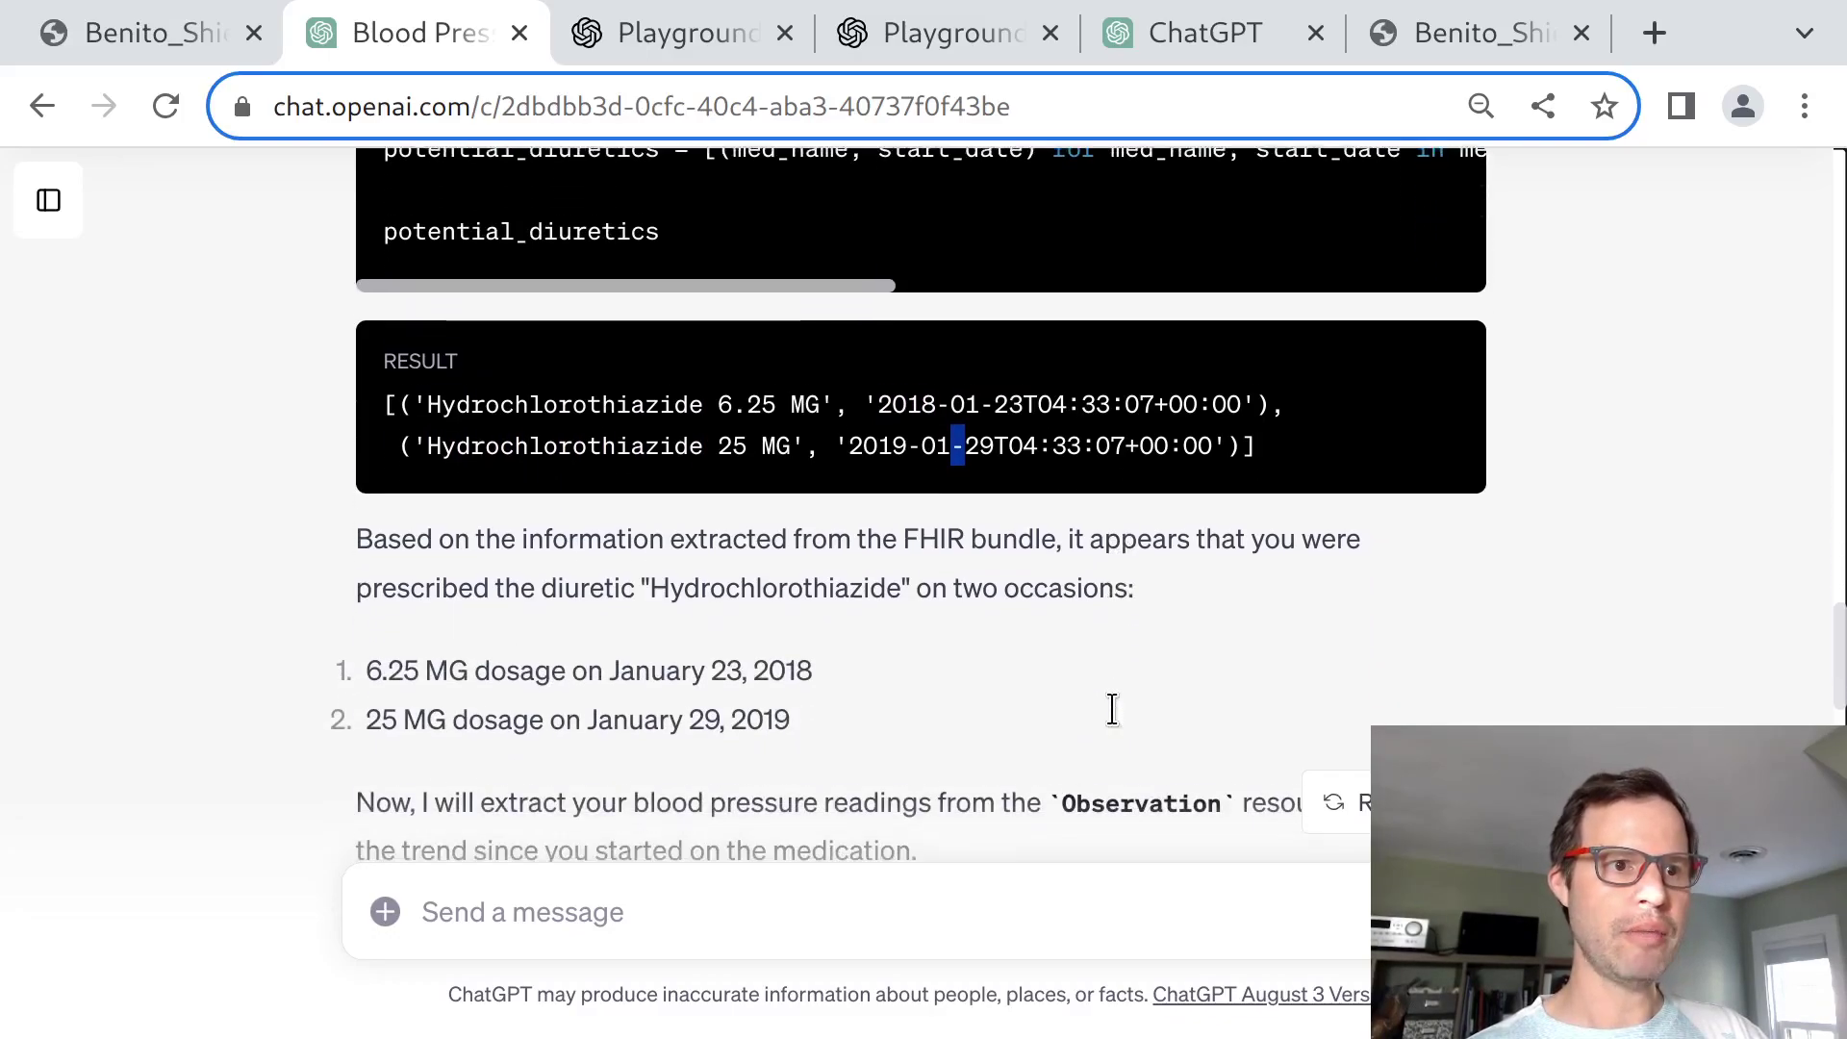
scroll(1112, 709, "down", 2)
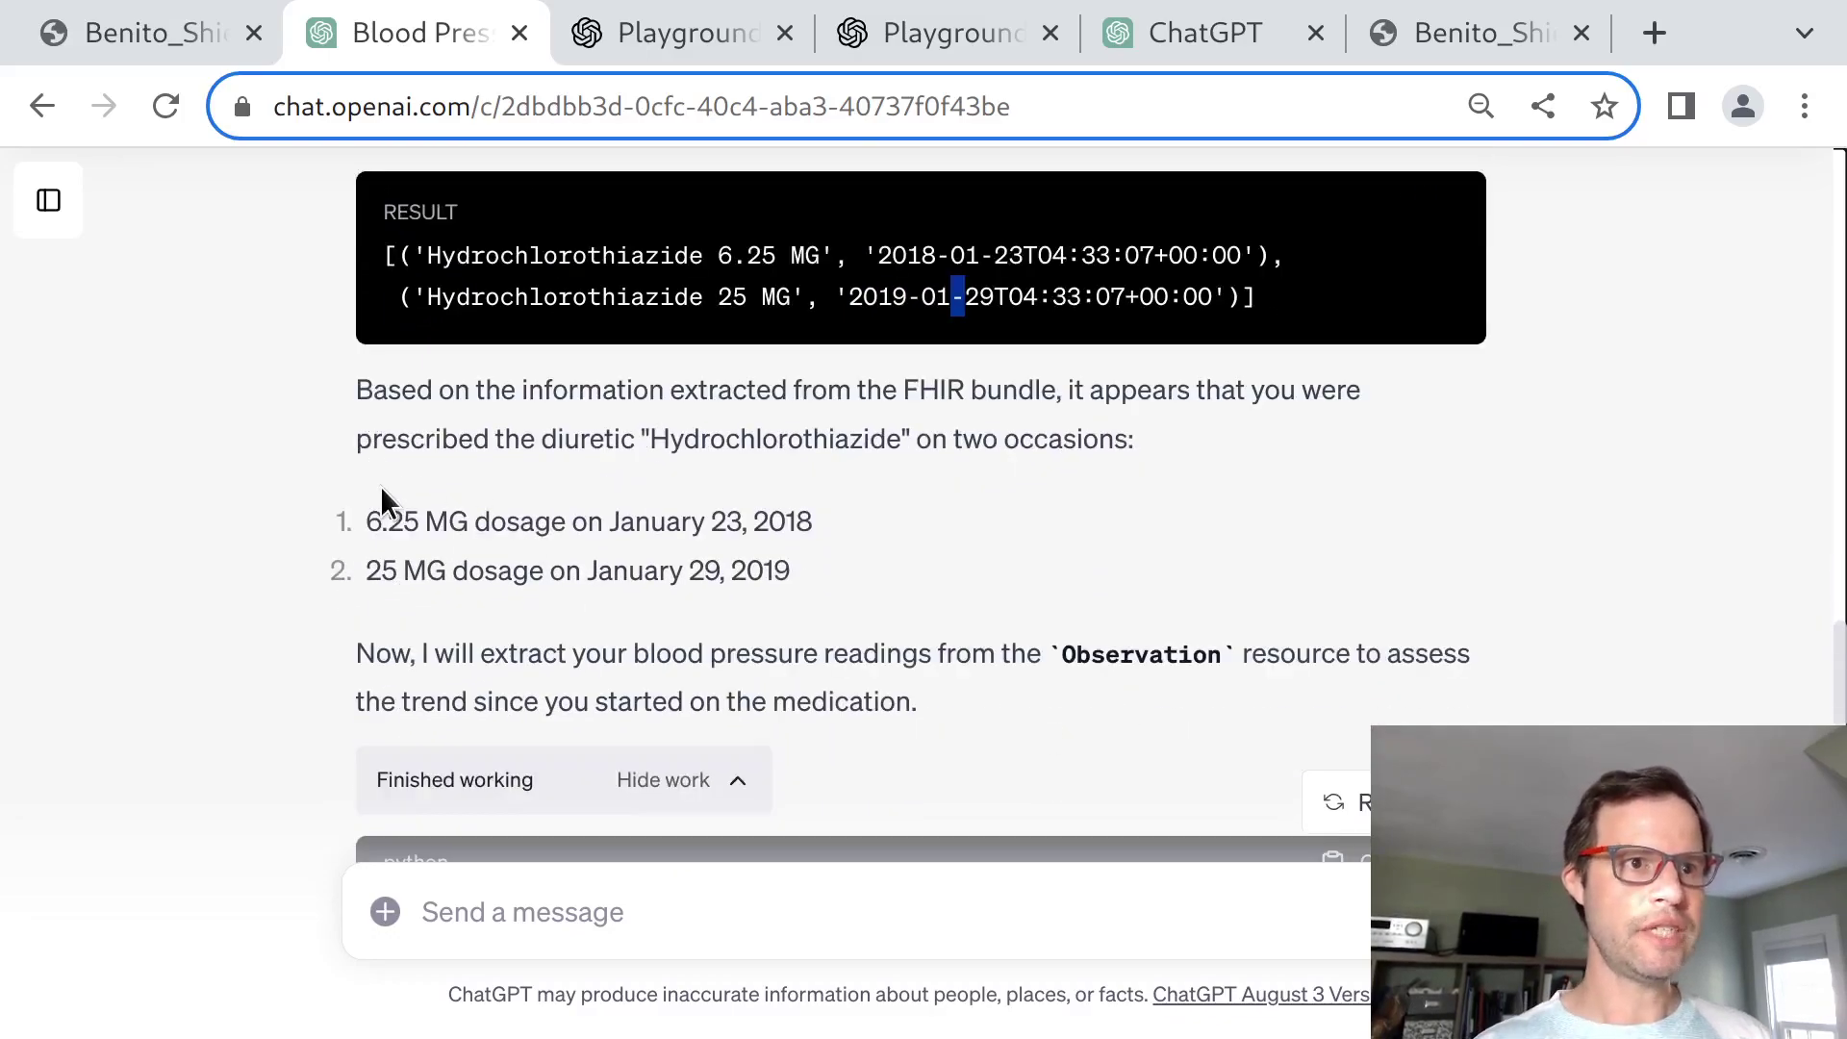
left_click_drag(379, 488, 879, 578)
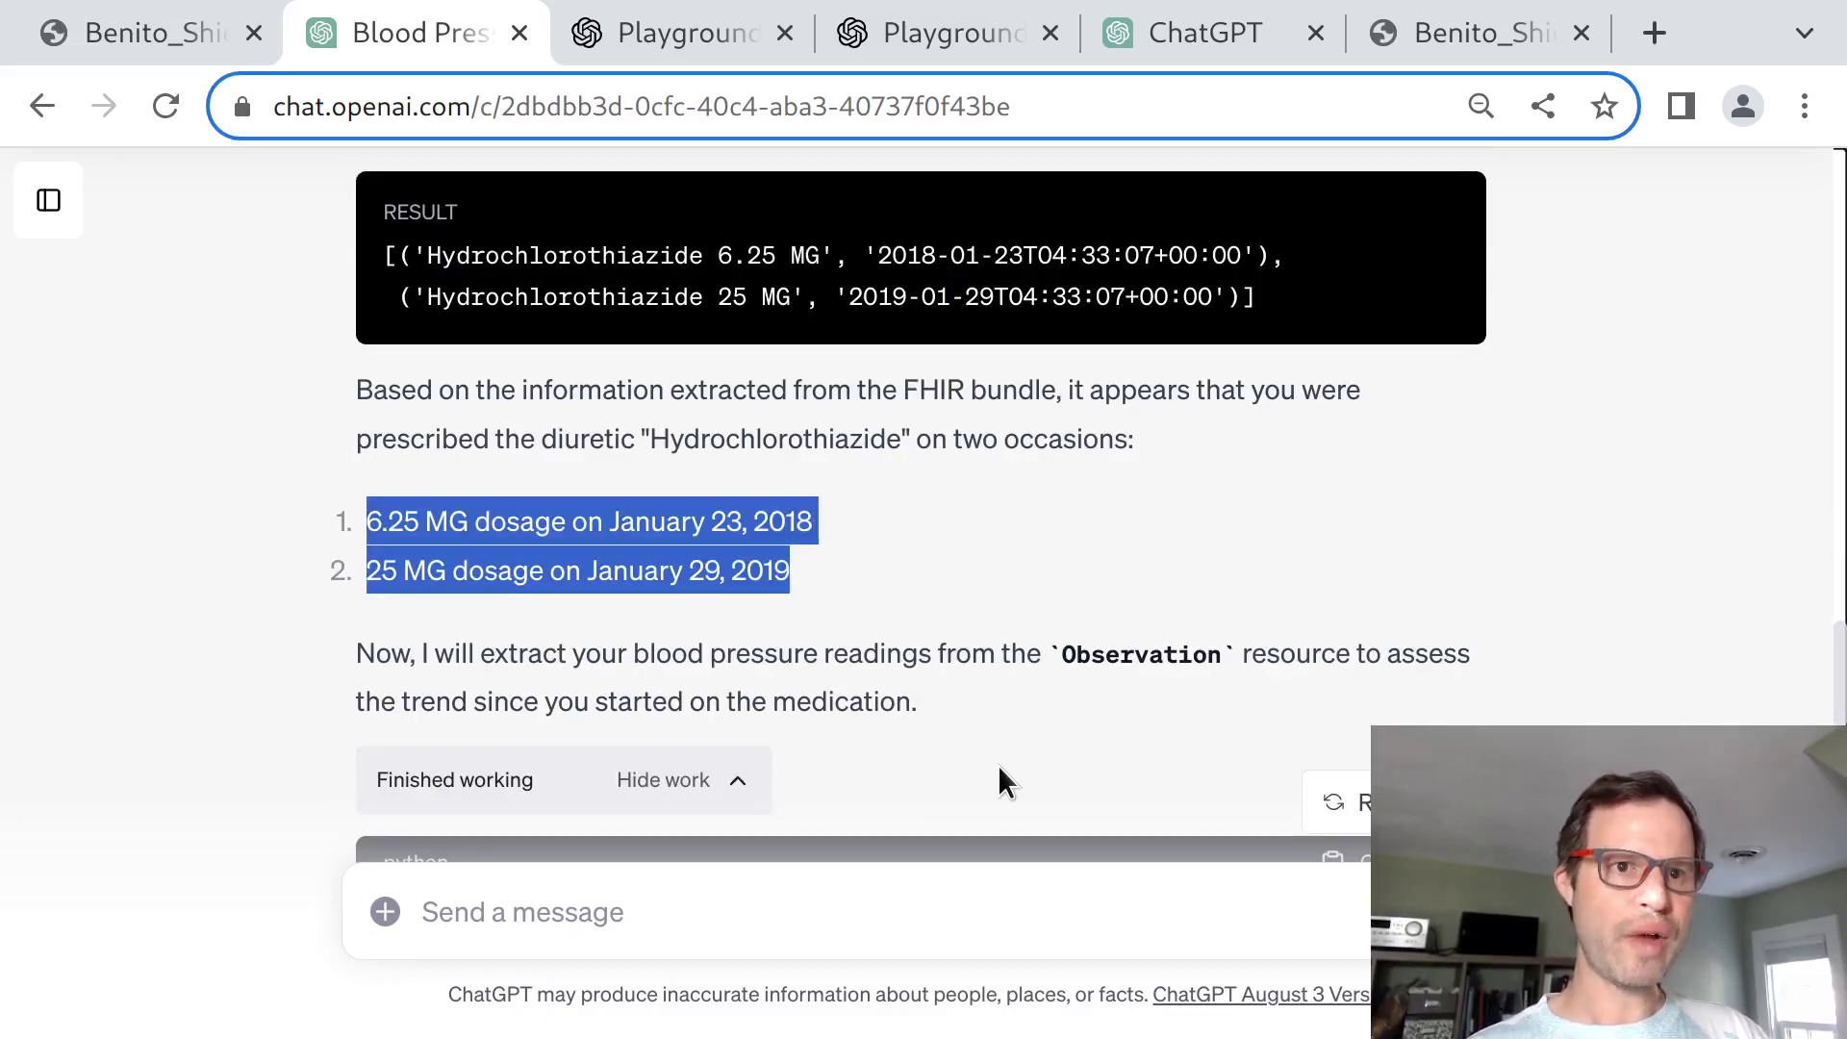
double_click(1111, 654)
Point out the code and text fields in the blood pressure observation filter.
scroll(1109, 651, "down", 3)
scroll(322, 577, "down", 3)
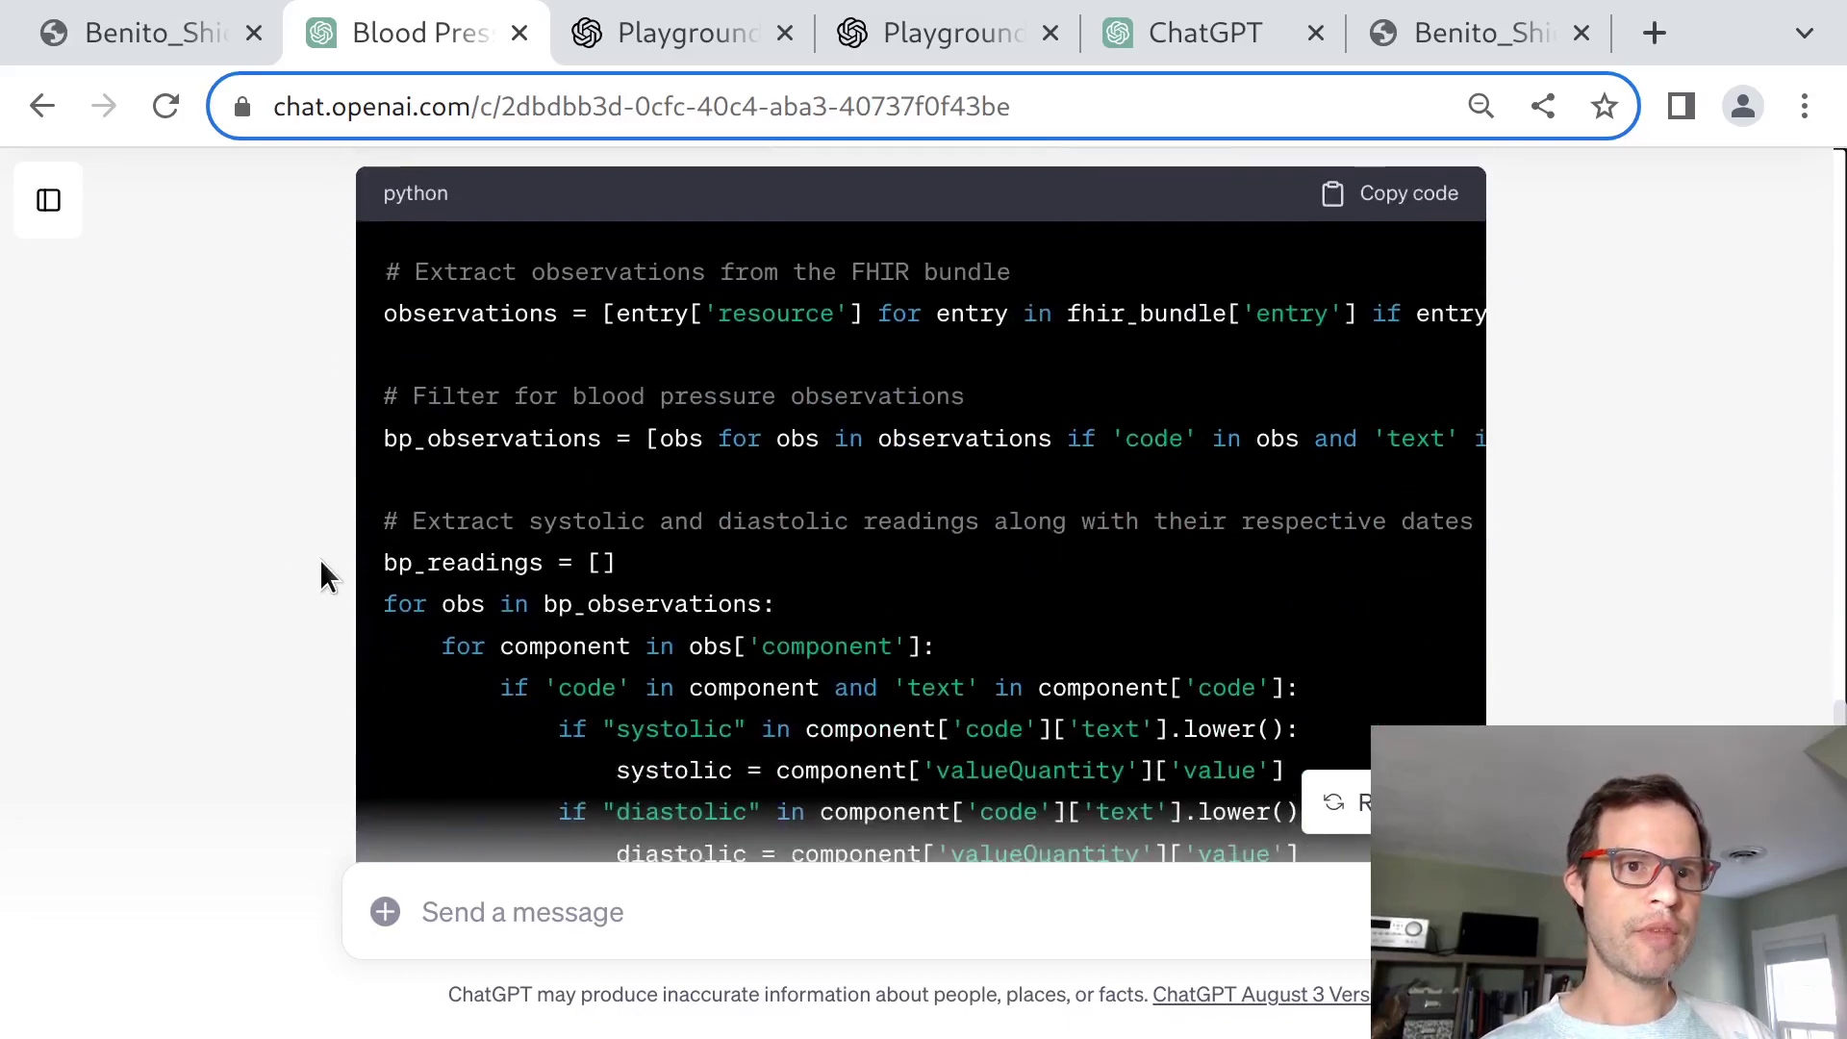
scroll(890, 681, "right", 4)
scroll(890, 681, "right", 7)
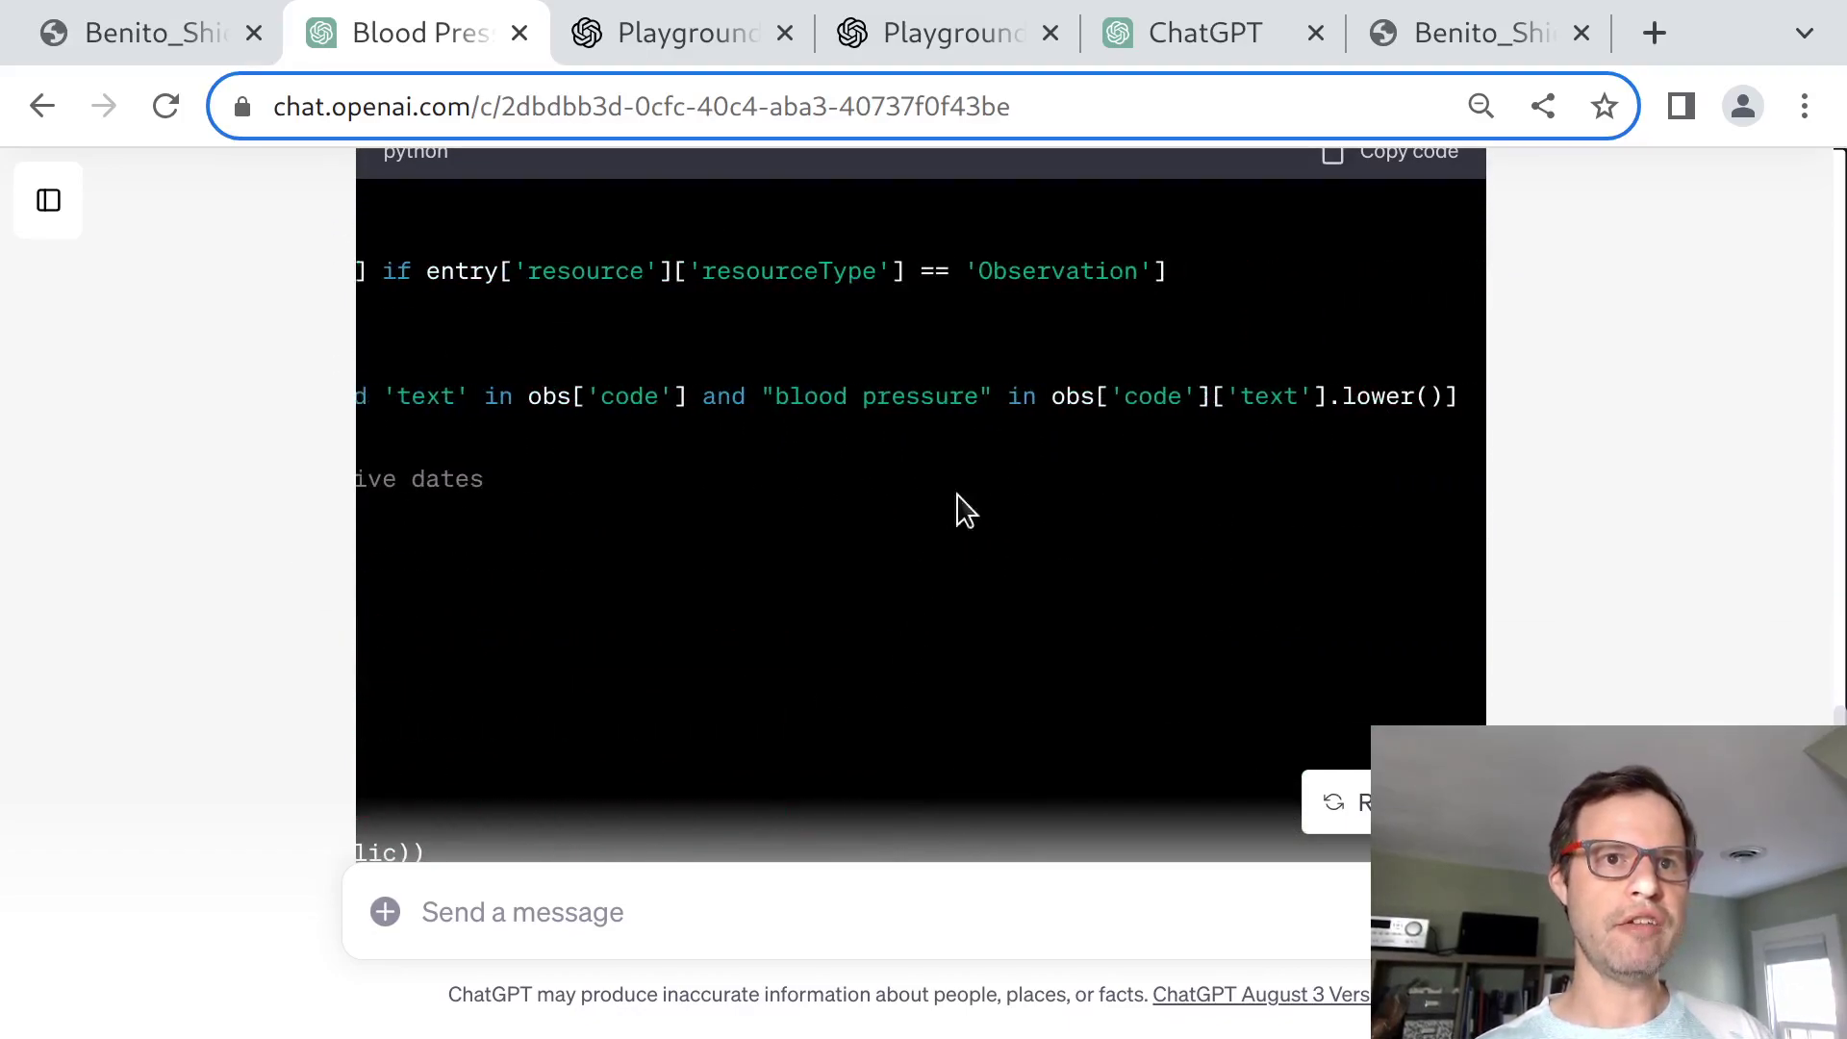
double_click(845, 397)
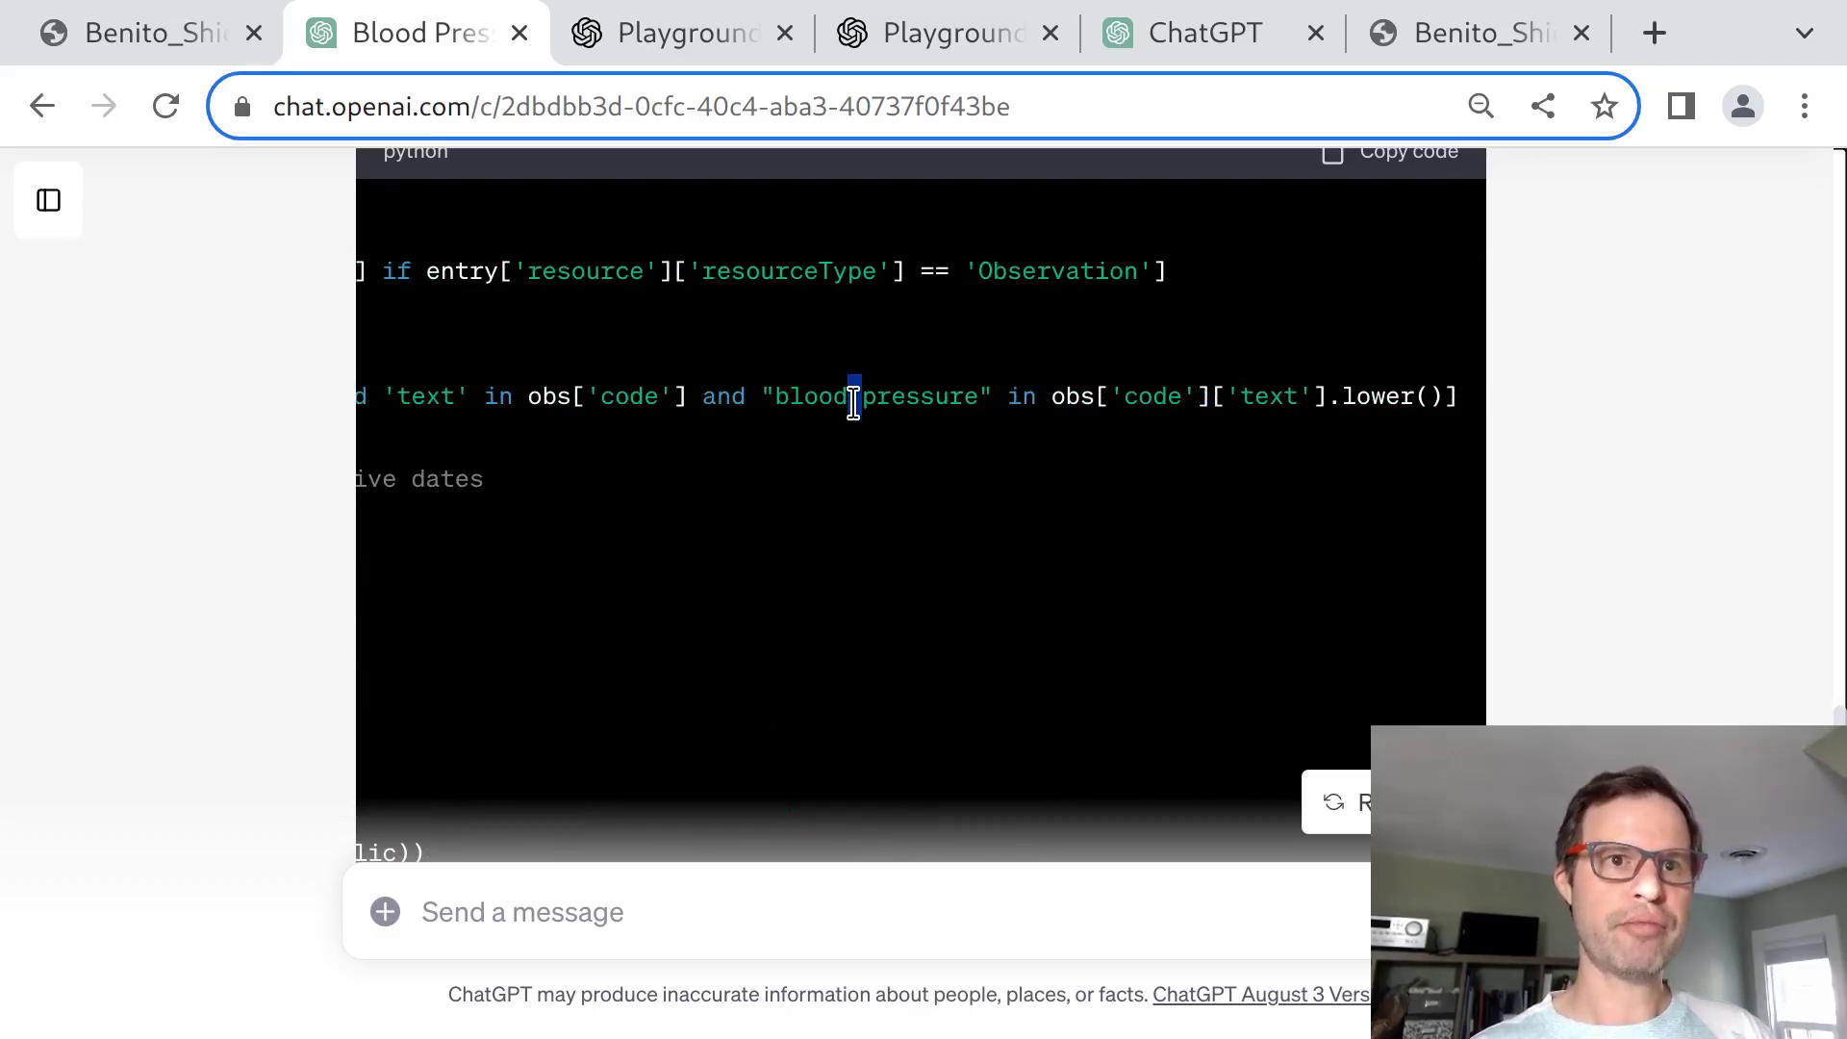
double_click(1146, 399)
double_click(1267, 397)
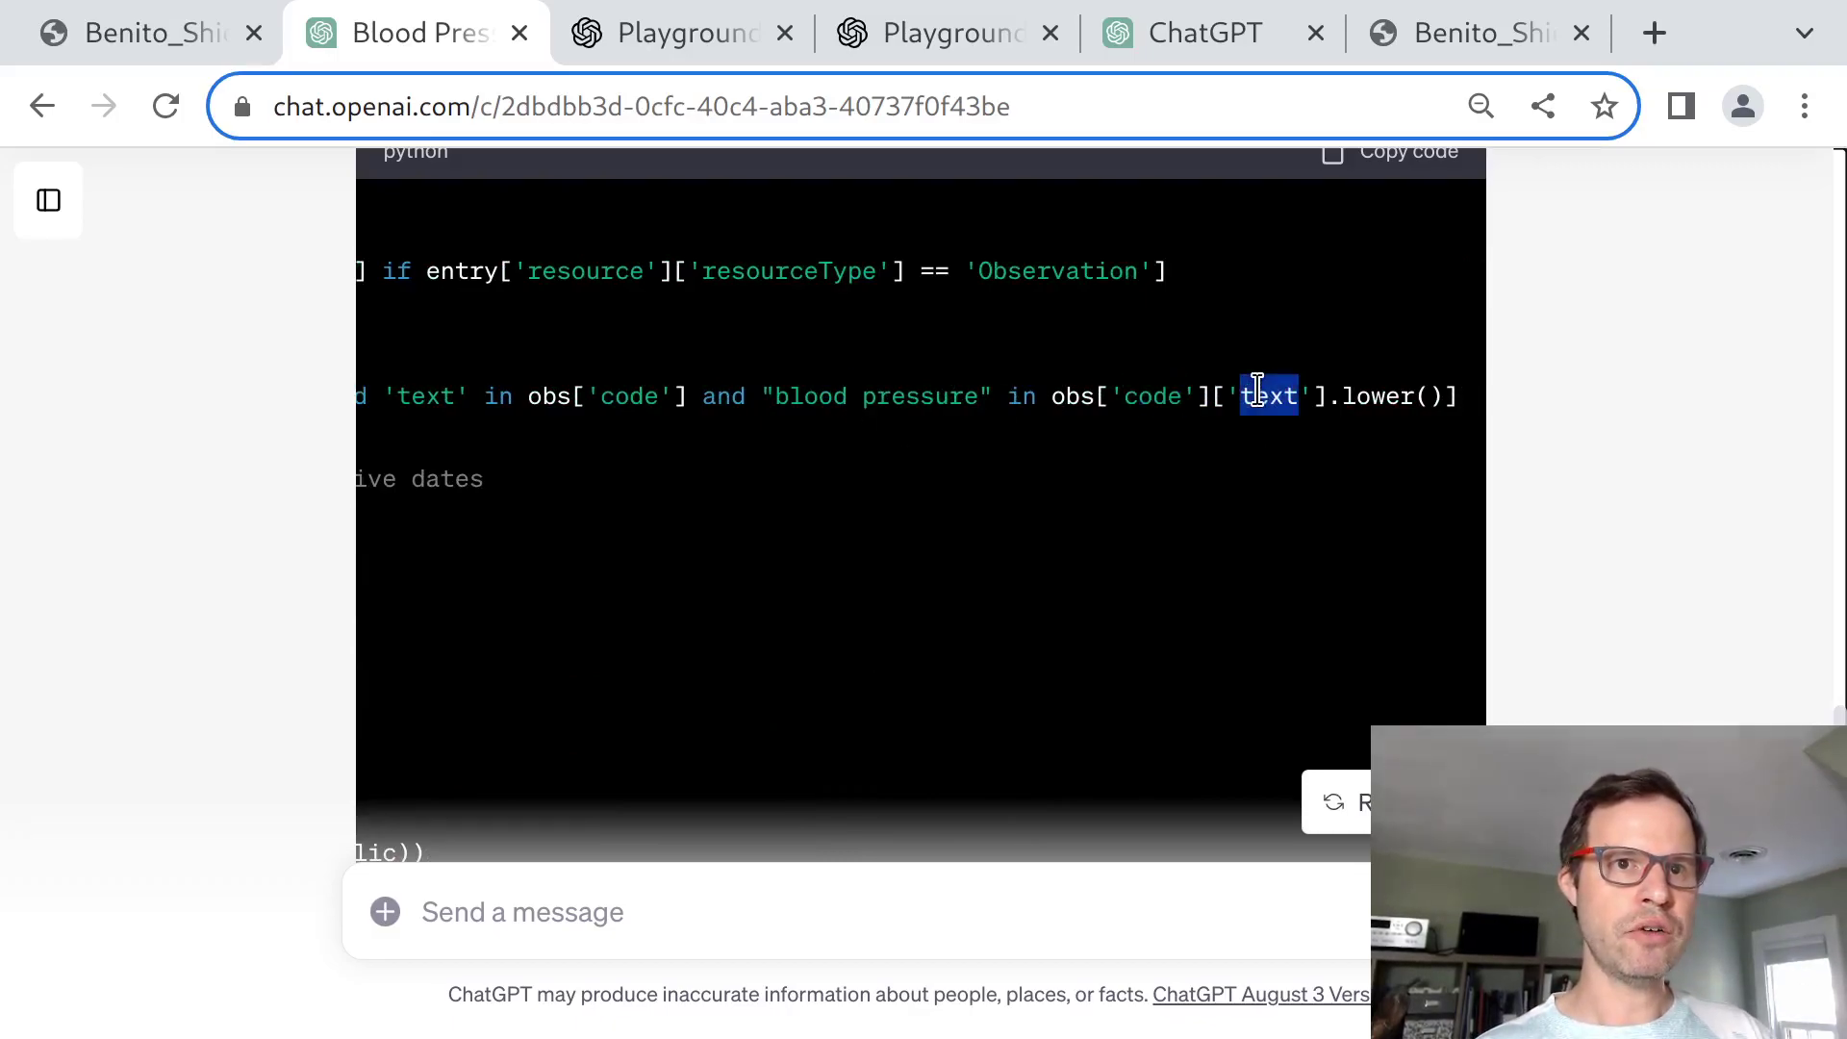
scroll(786, 465, "left", 10)
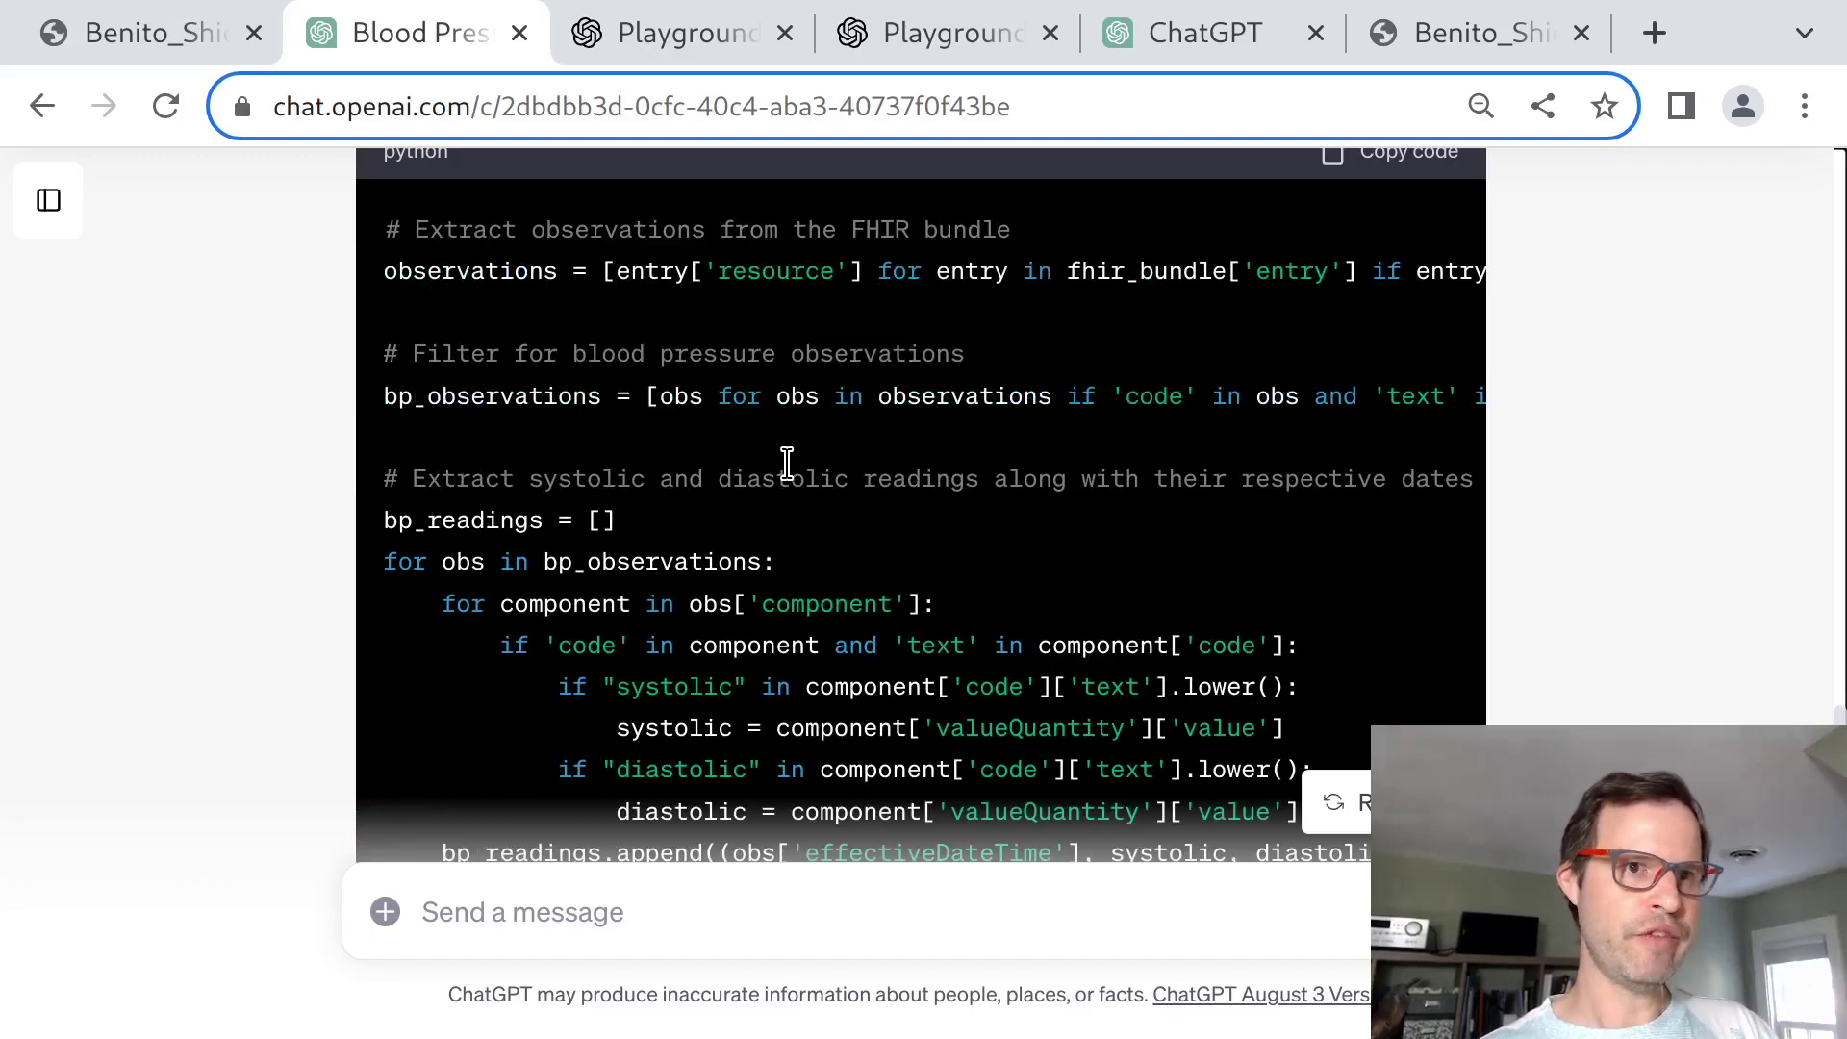
Highlight systolic, diastolic, effectiveDateTime and bp_readings_sorted in the extraction code.
scroll(787, 465, "down", 3)
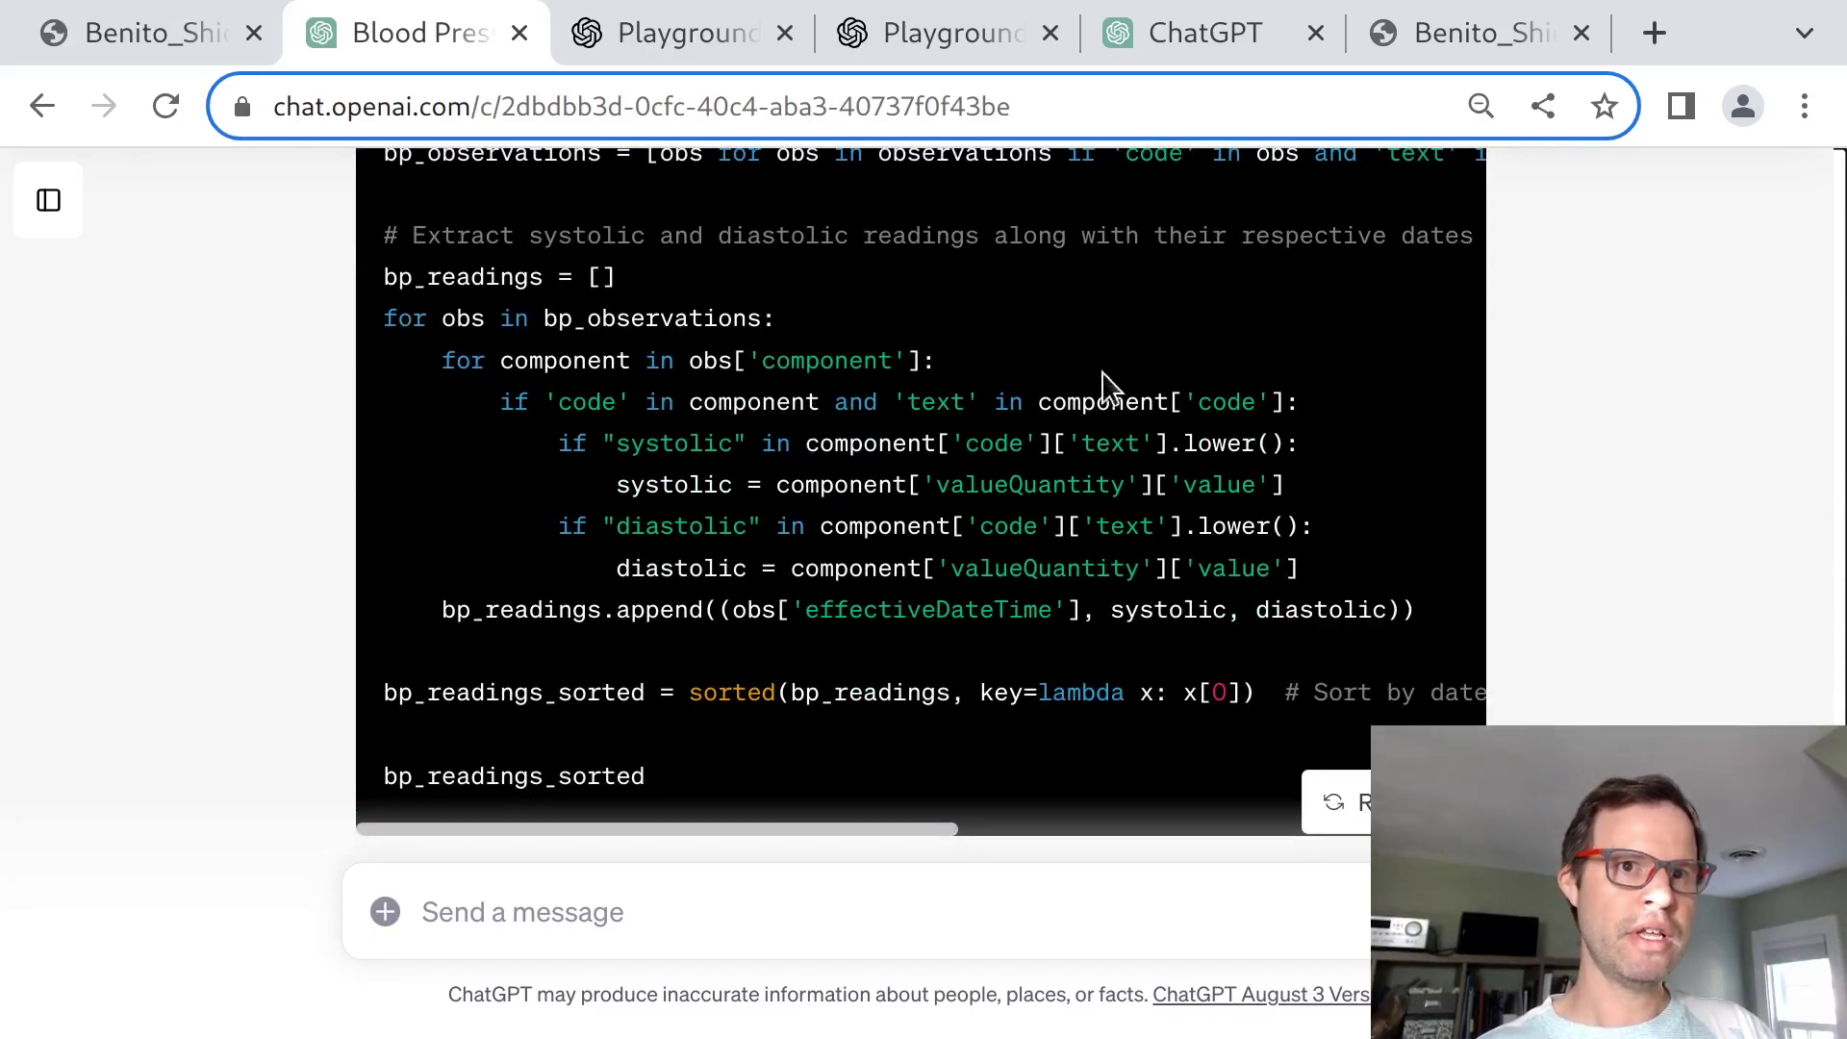
double_click(1106, 440)
left_click(1097, 441)
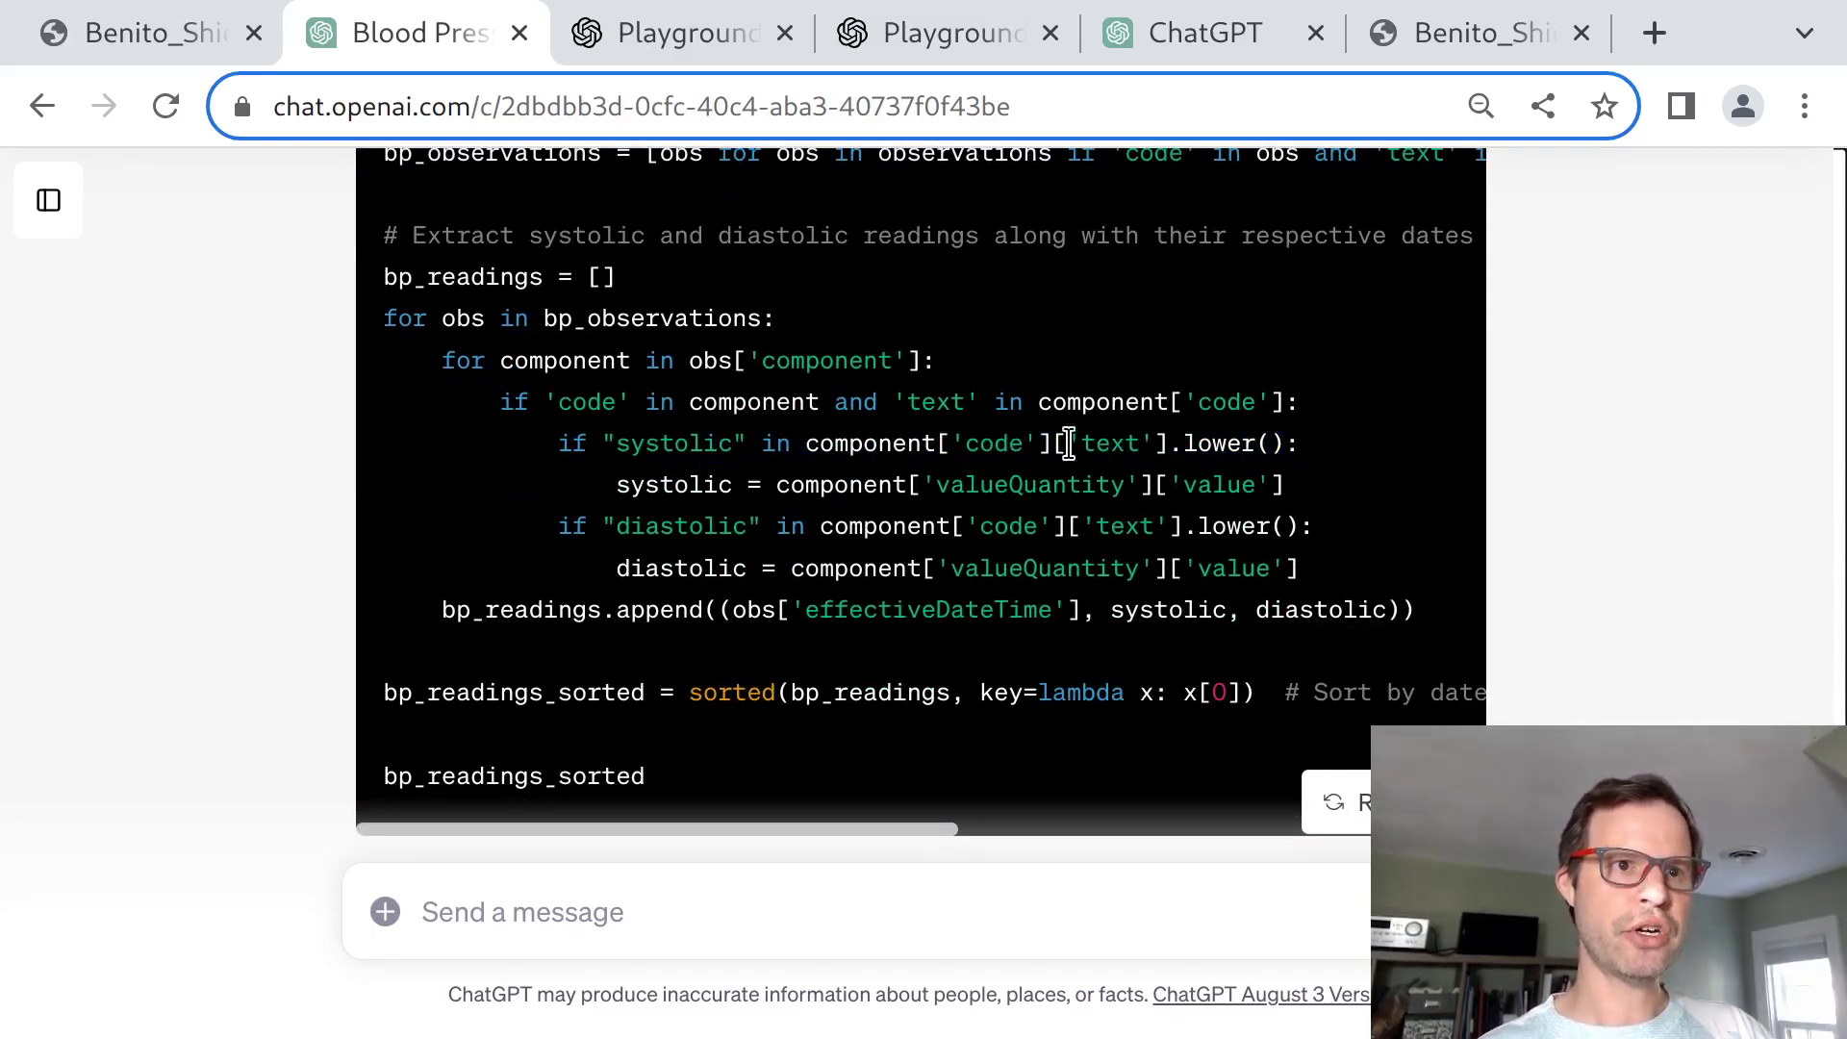
double_click(673, 445)
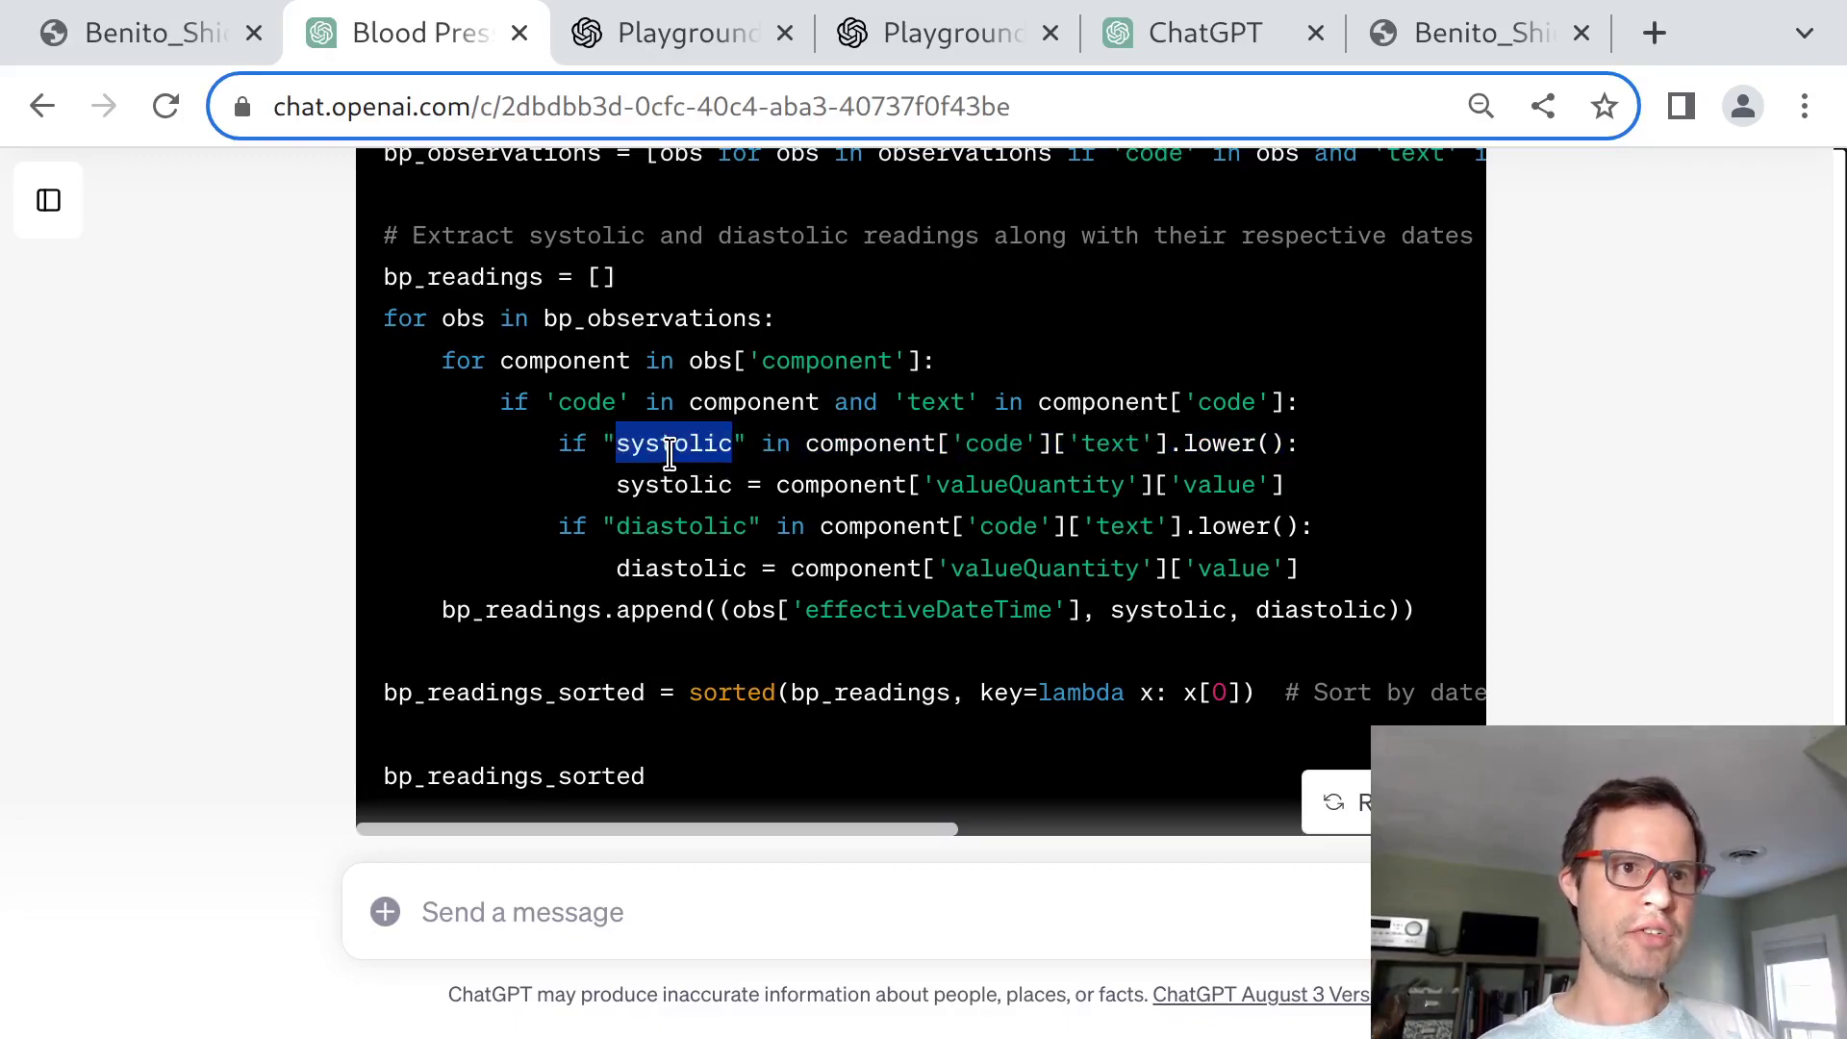
double_click(694, 526)
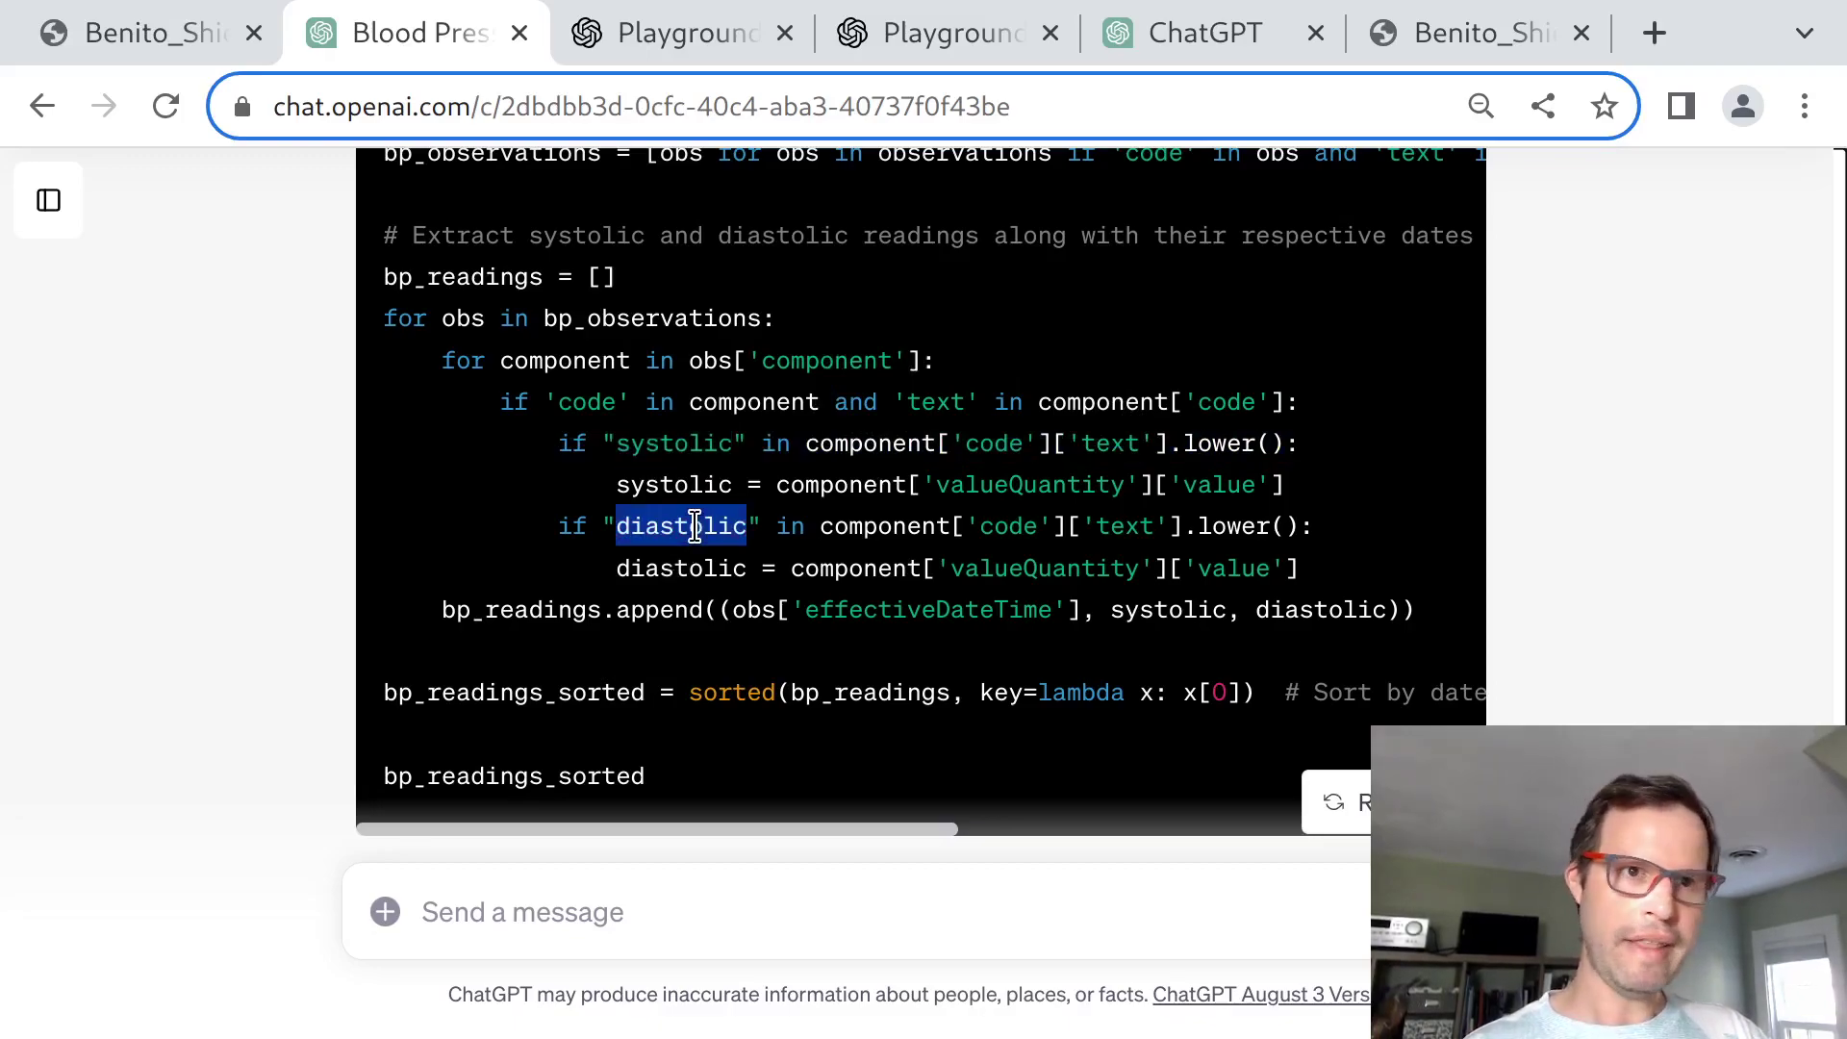
double_click(897, 606)
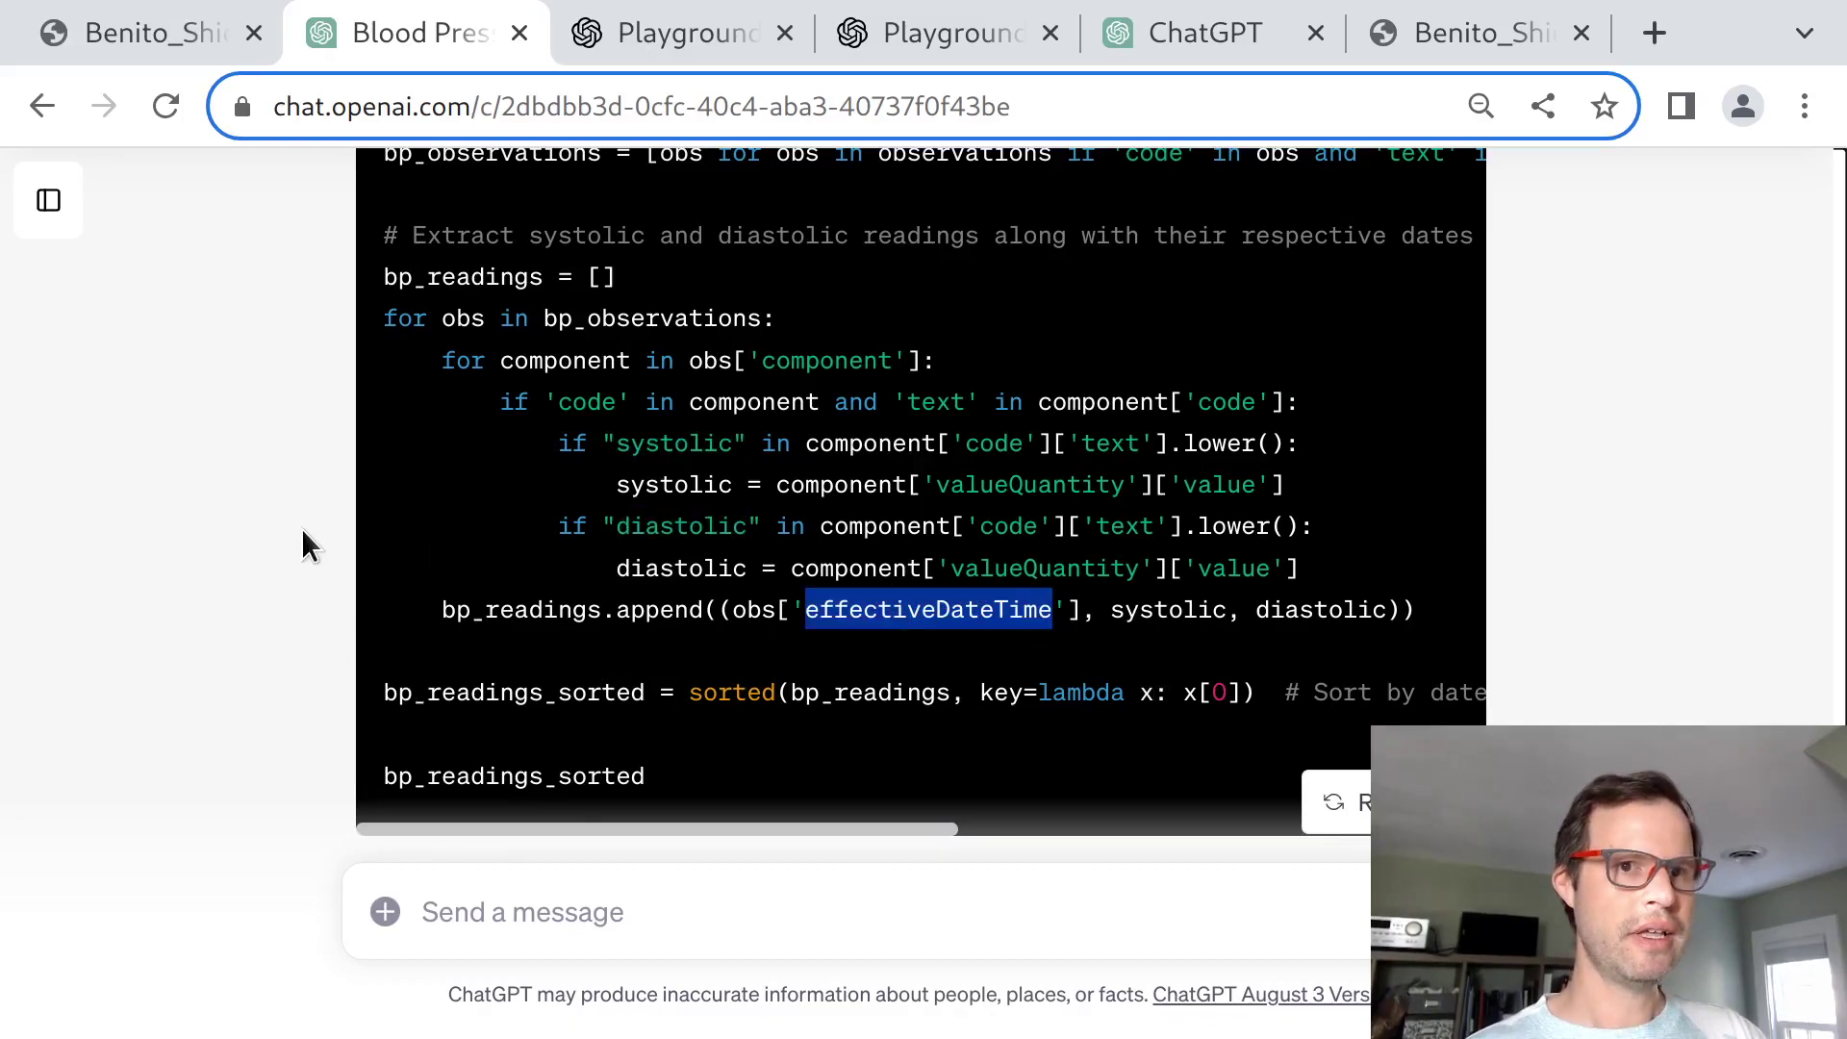
double_click(470, 699)
left_click(615, 778)
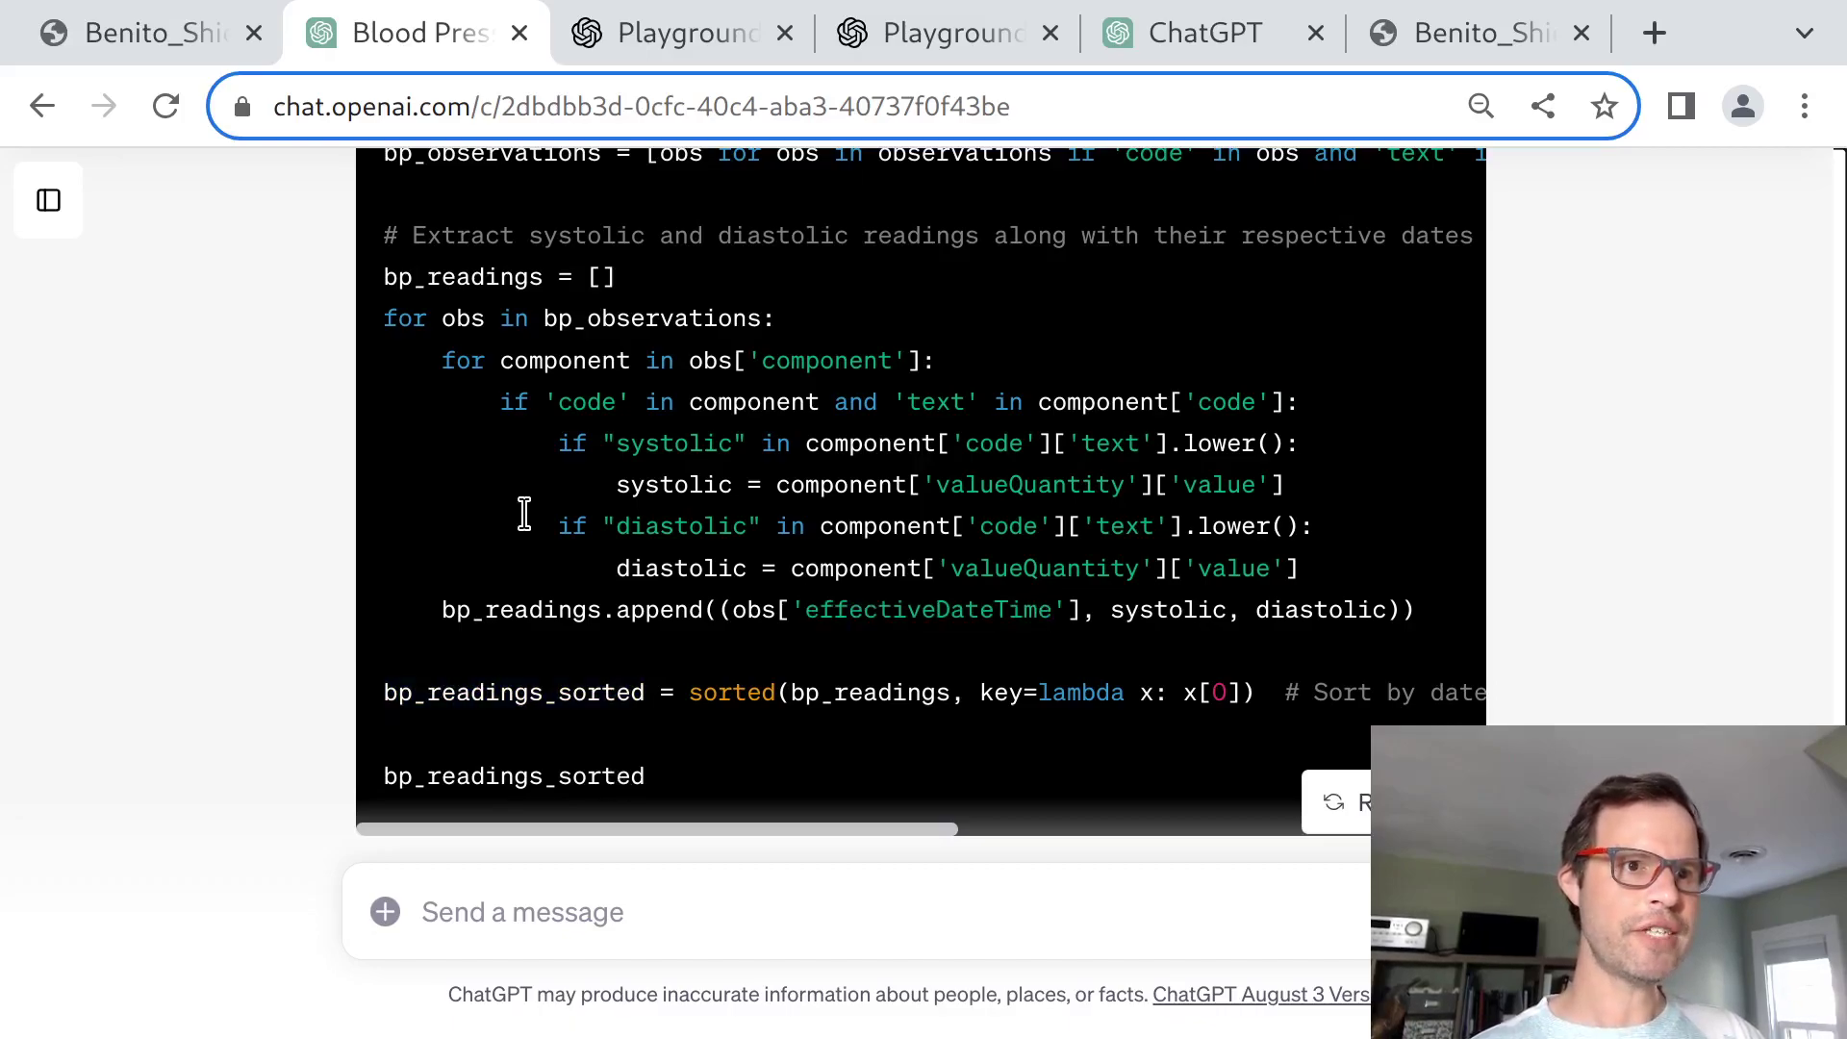
Highlight the sorted blood pressure readings from November 2011 through 2018.
scroll(523, 519, "down", 5)
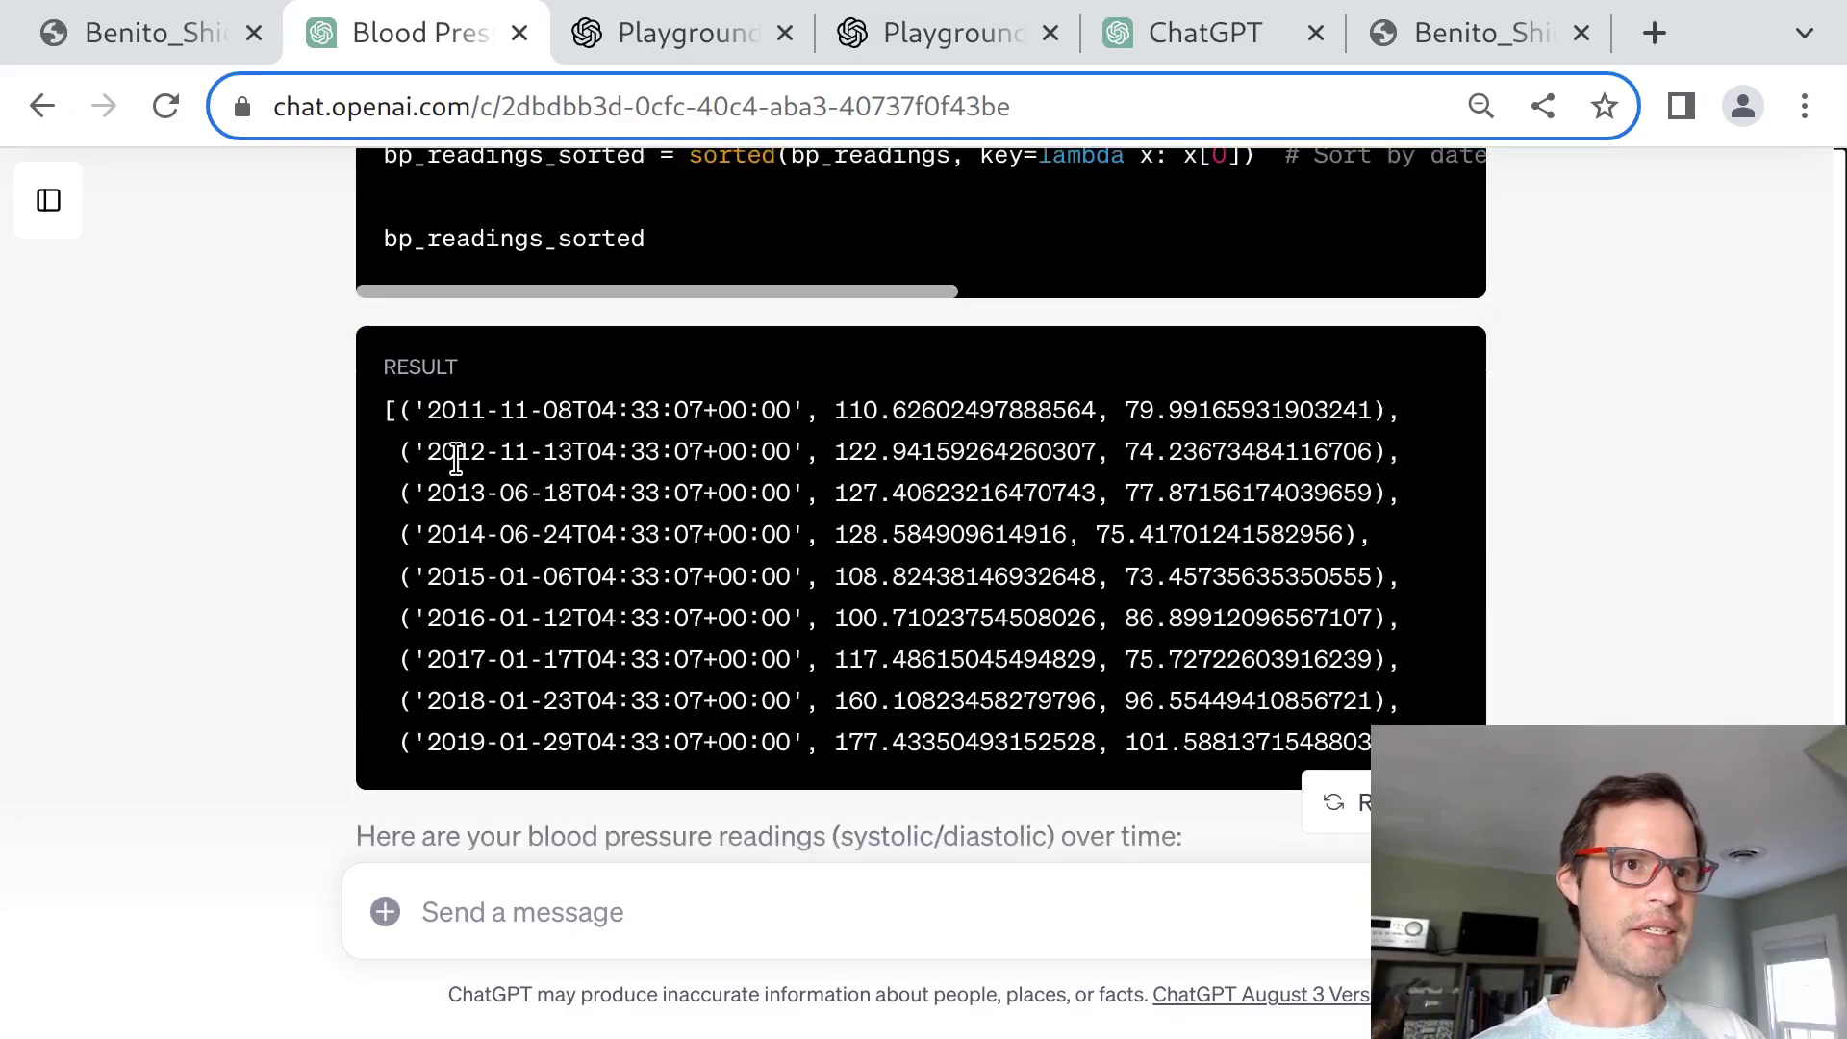
left_click_drag(384, 410, 1404, 717)
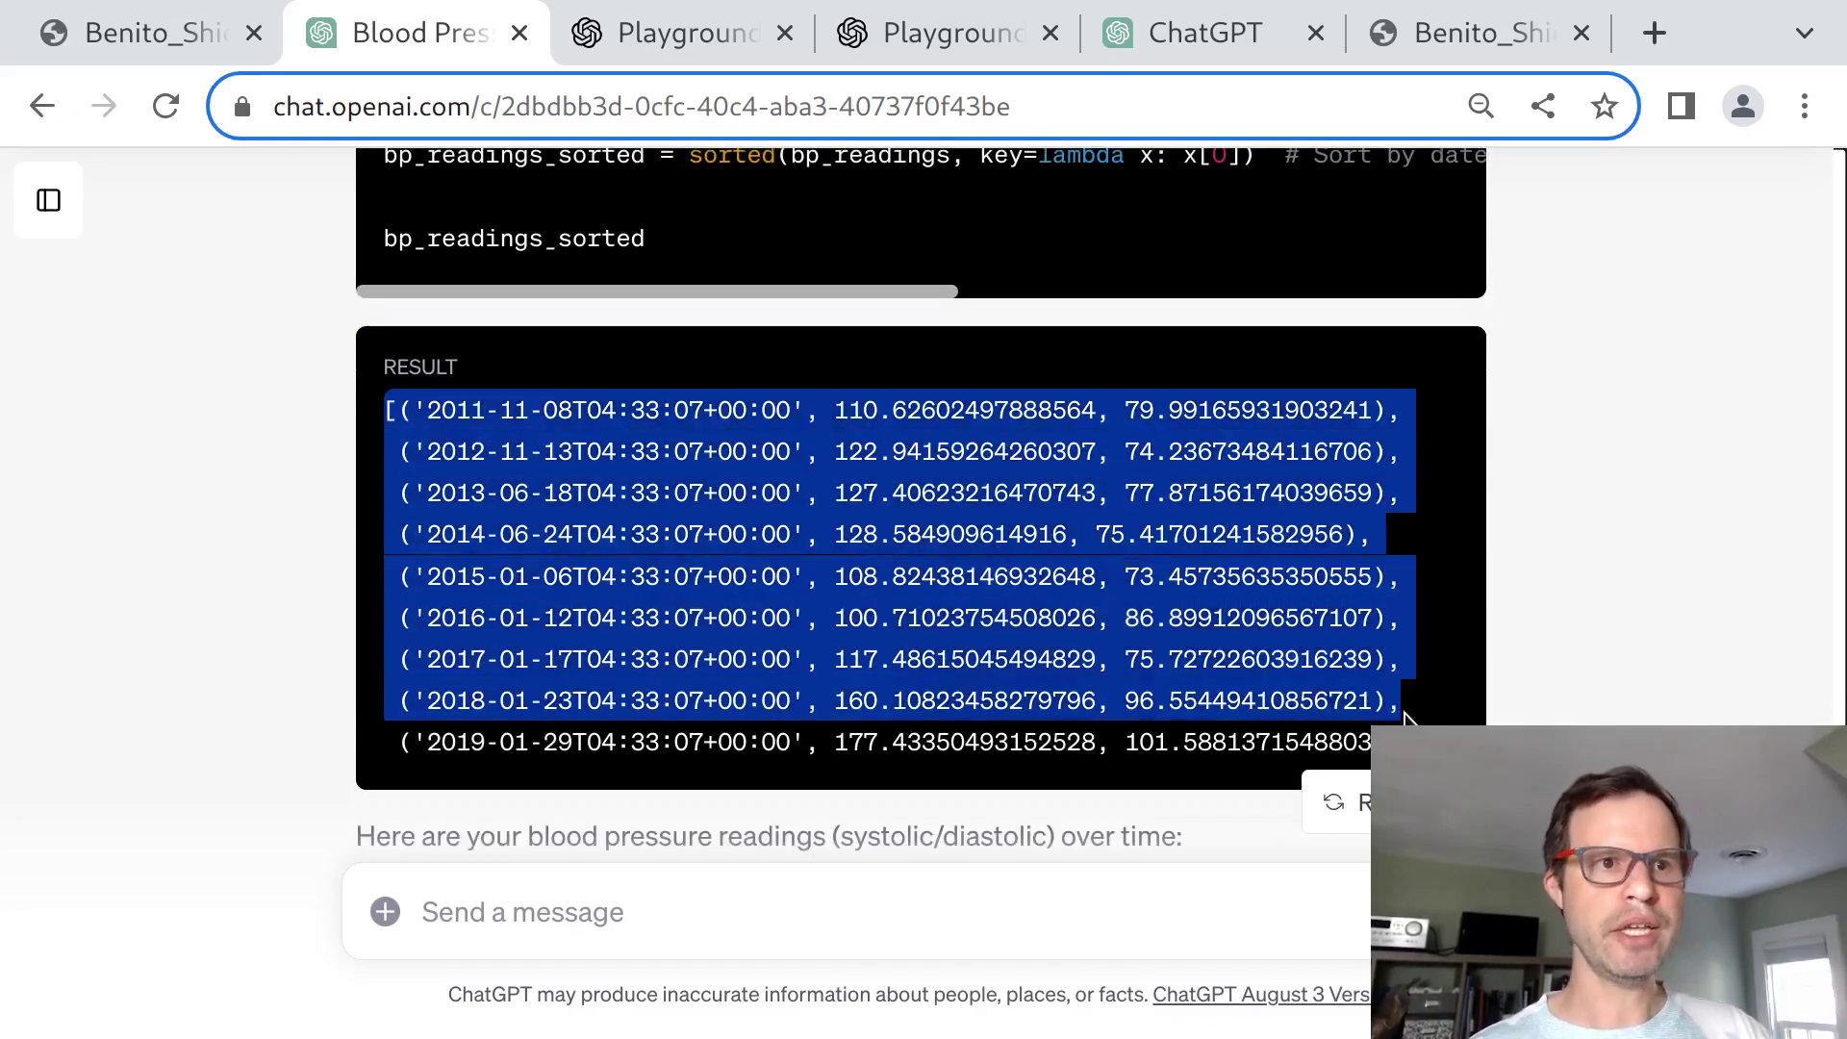
left_click(844, 646)
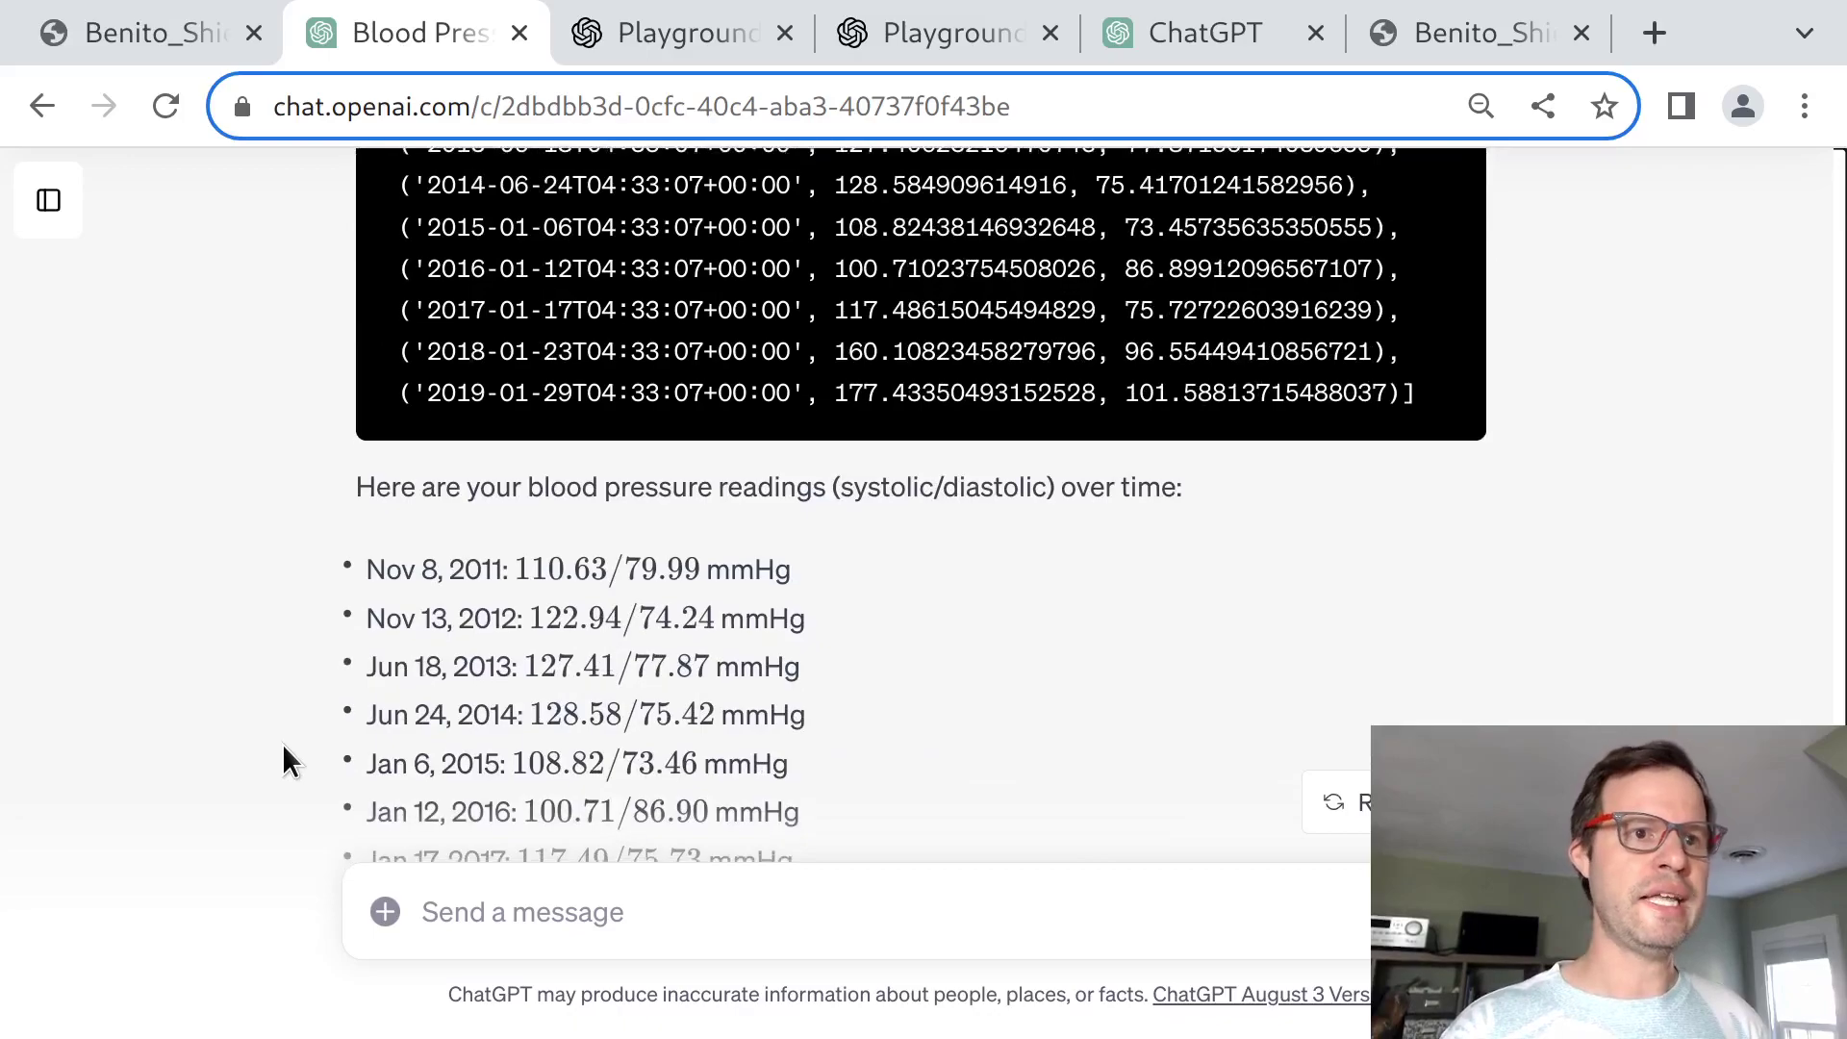
Highlight the paragraph on readings rising in 2018 and 2019 after starting Hydrochlorothiazide.
left_click_drag(367, 463, 667, 731)
left_click(668, 731)
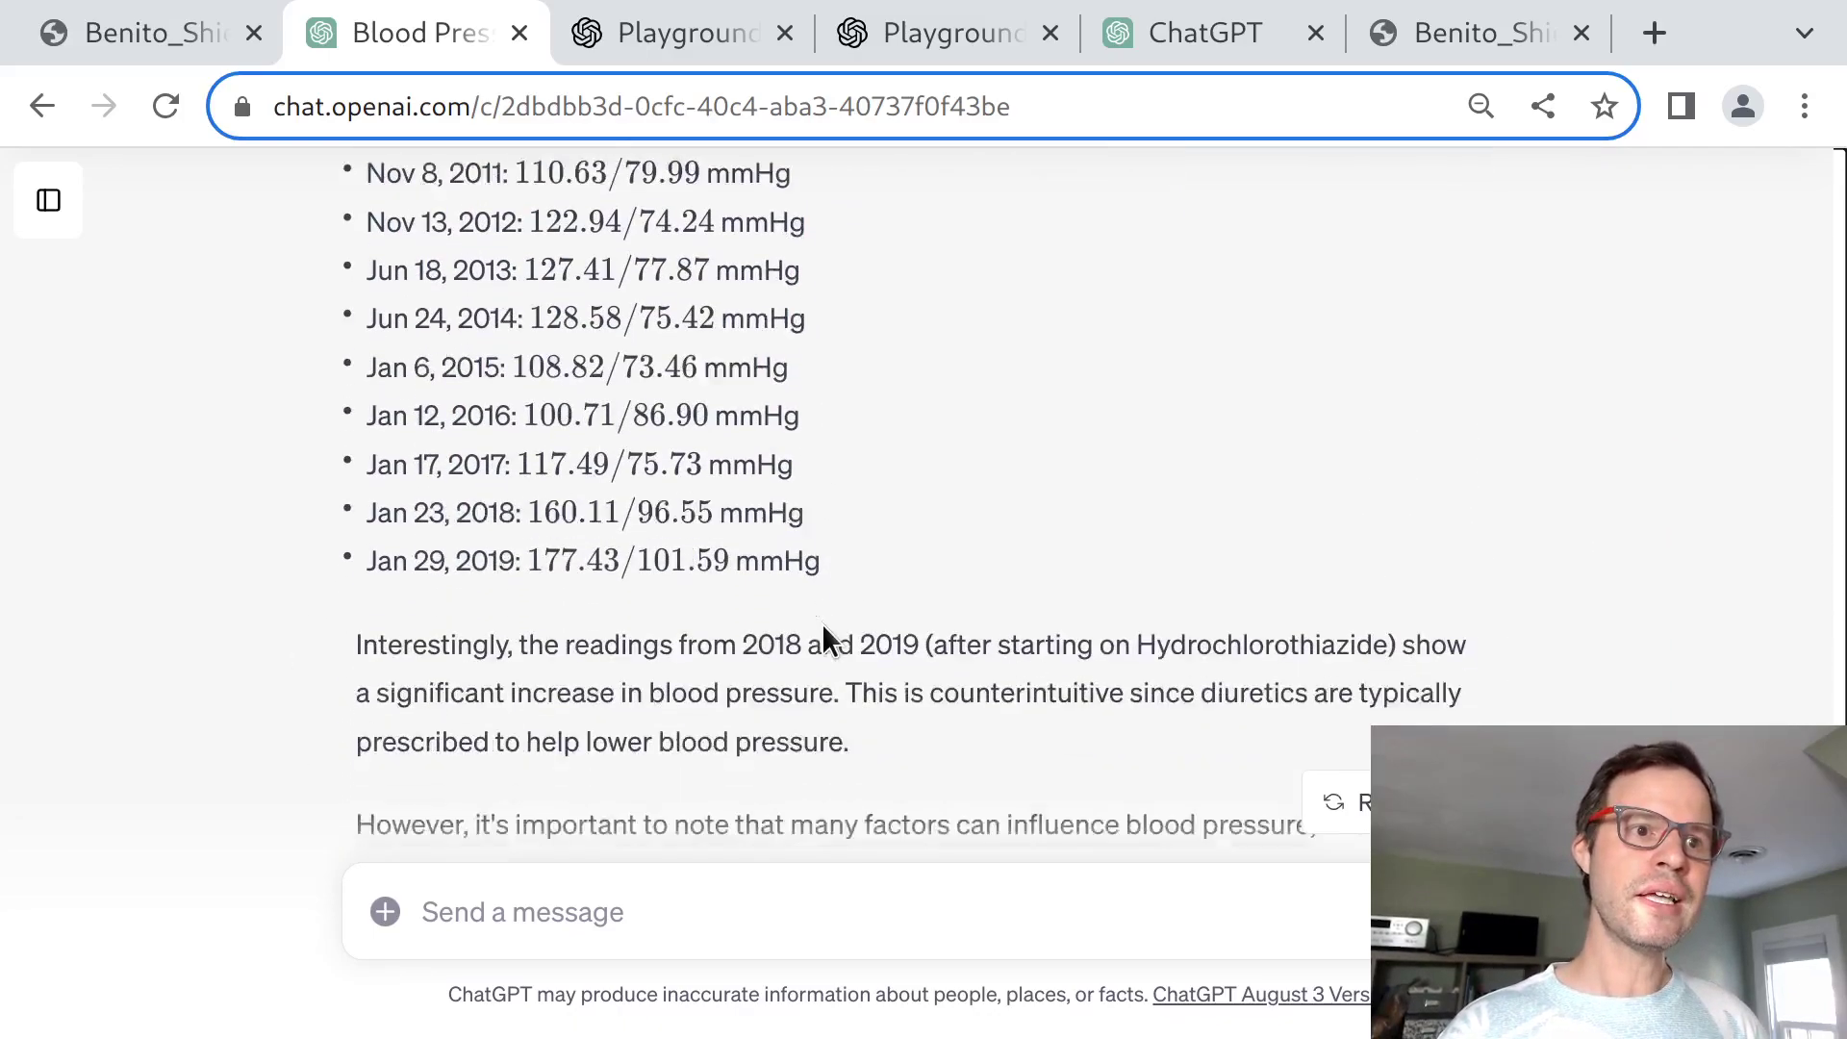
triple_click(464, 457)
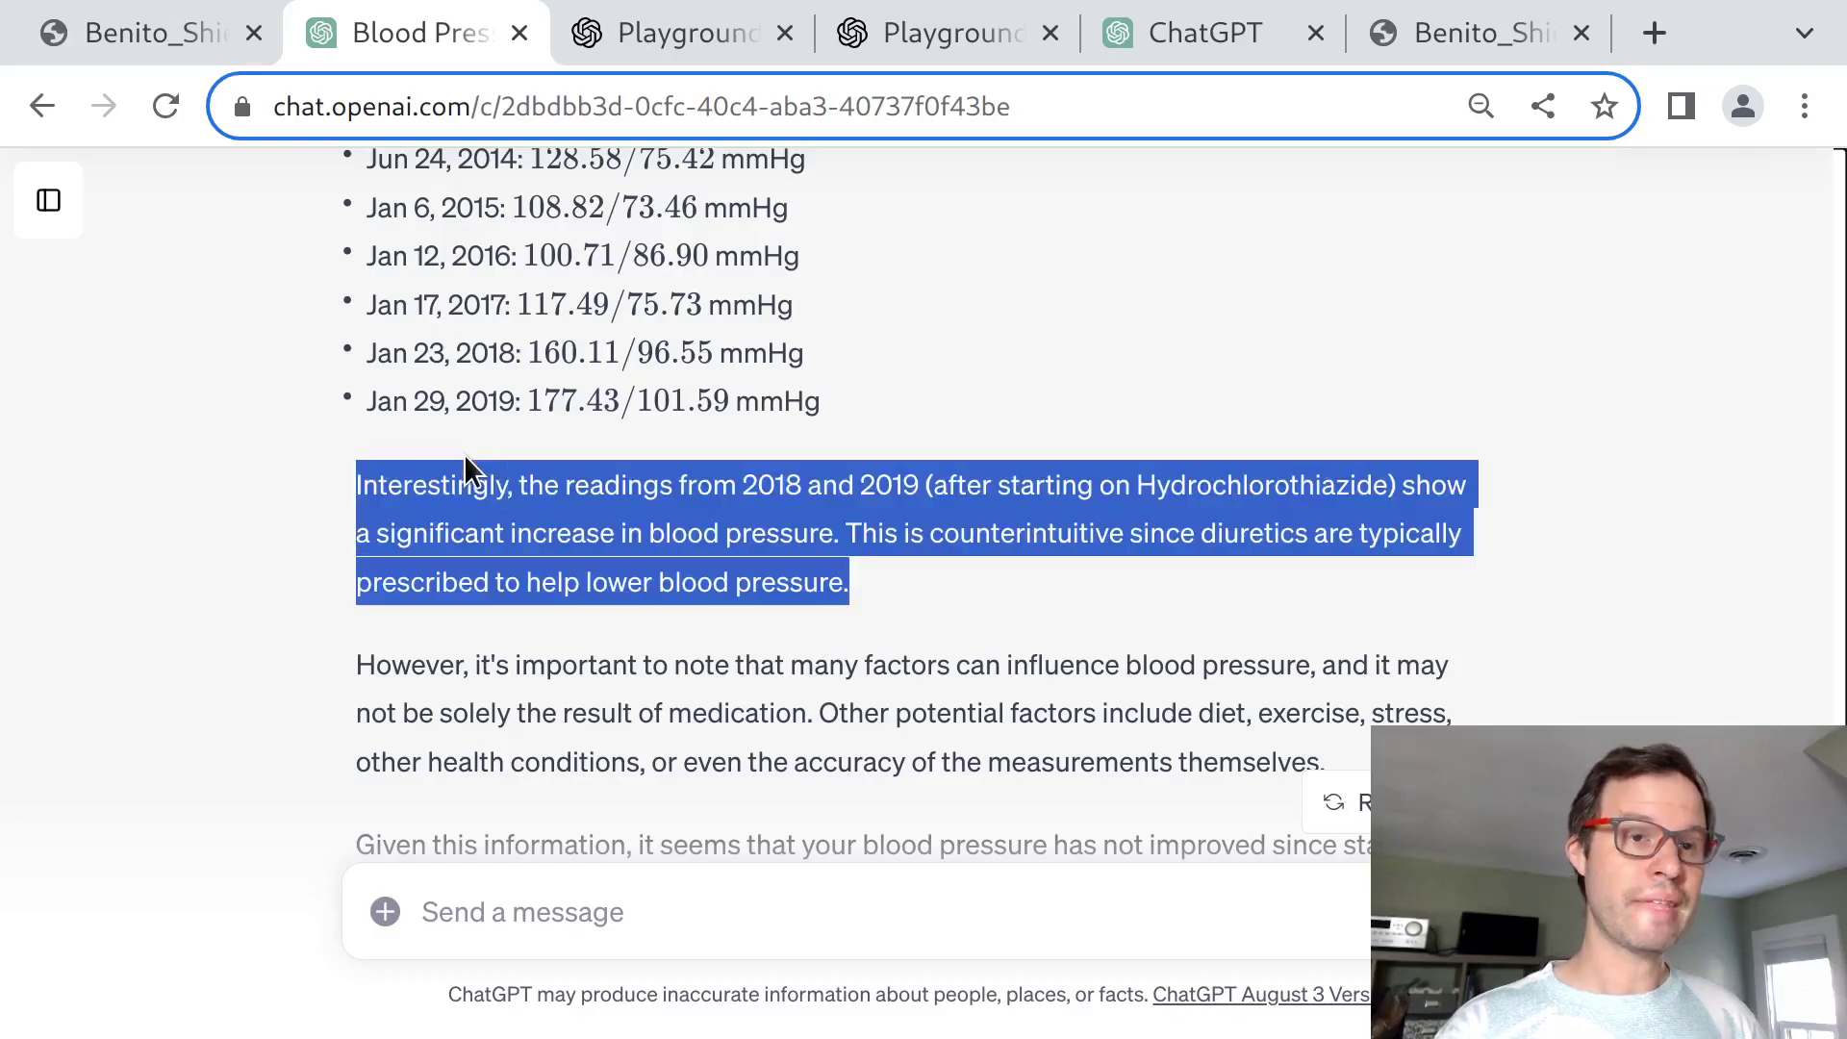
left_click(565, 502)
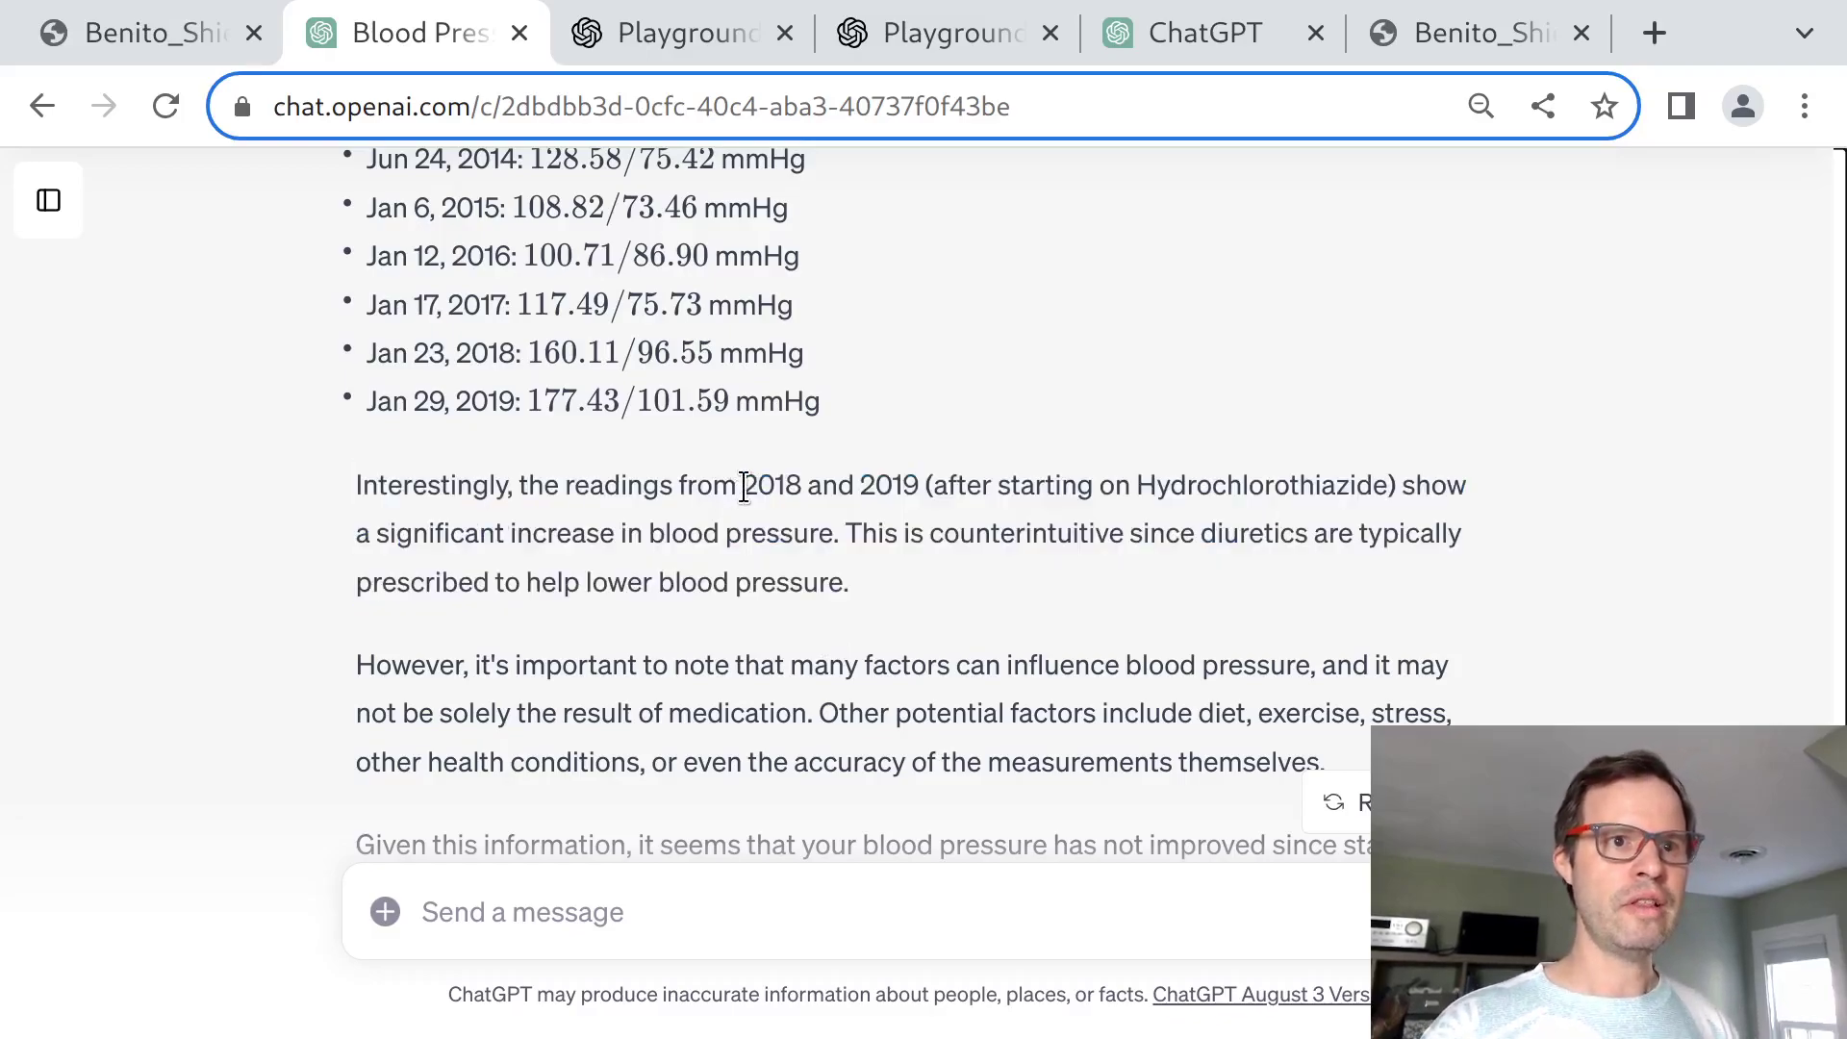
left_click_drag(741, 486, 907, 500)
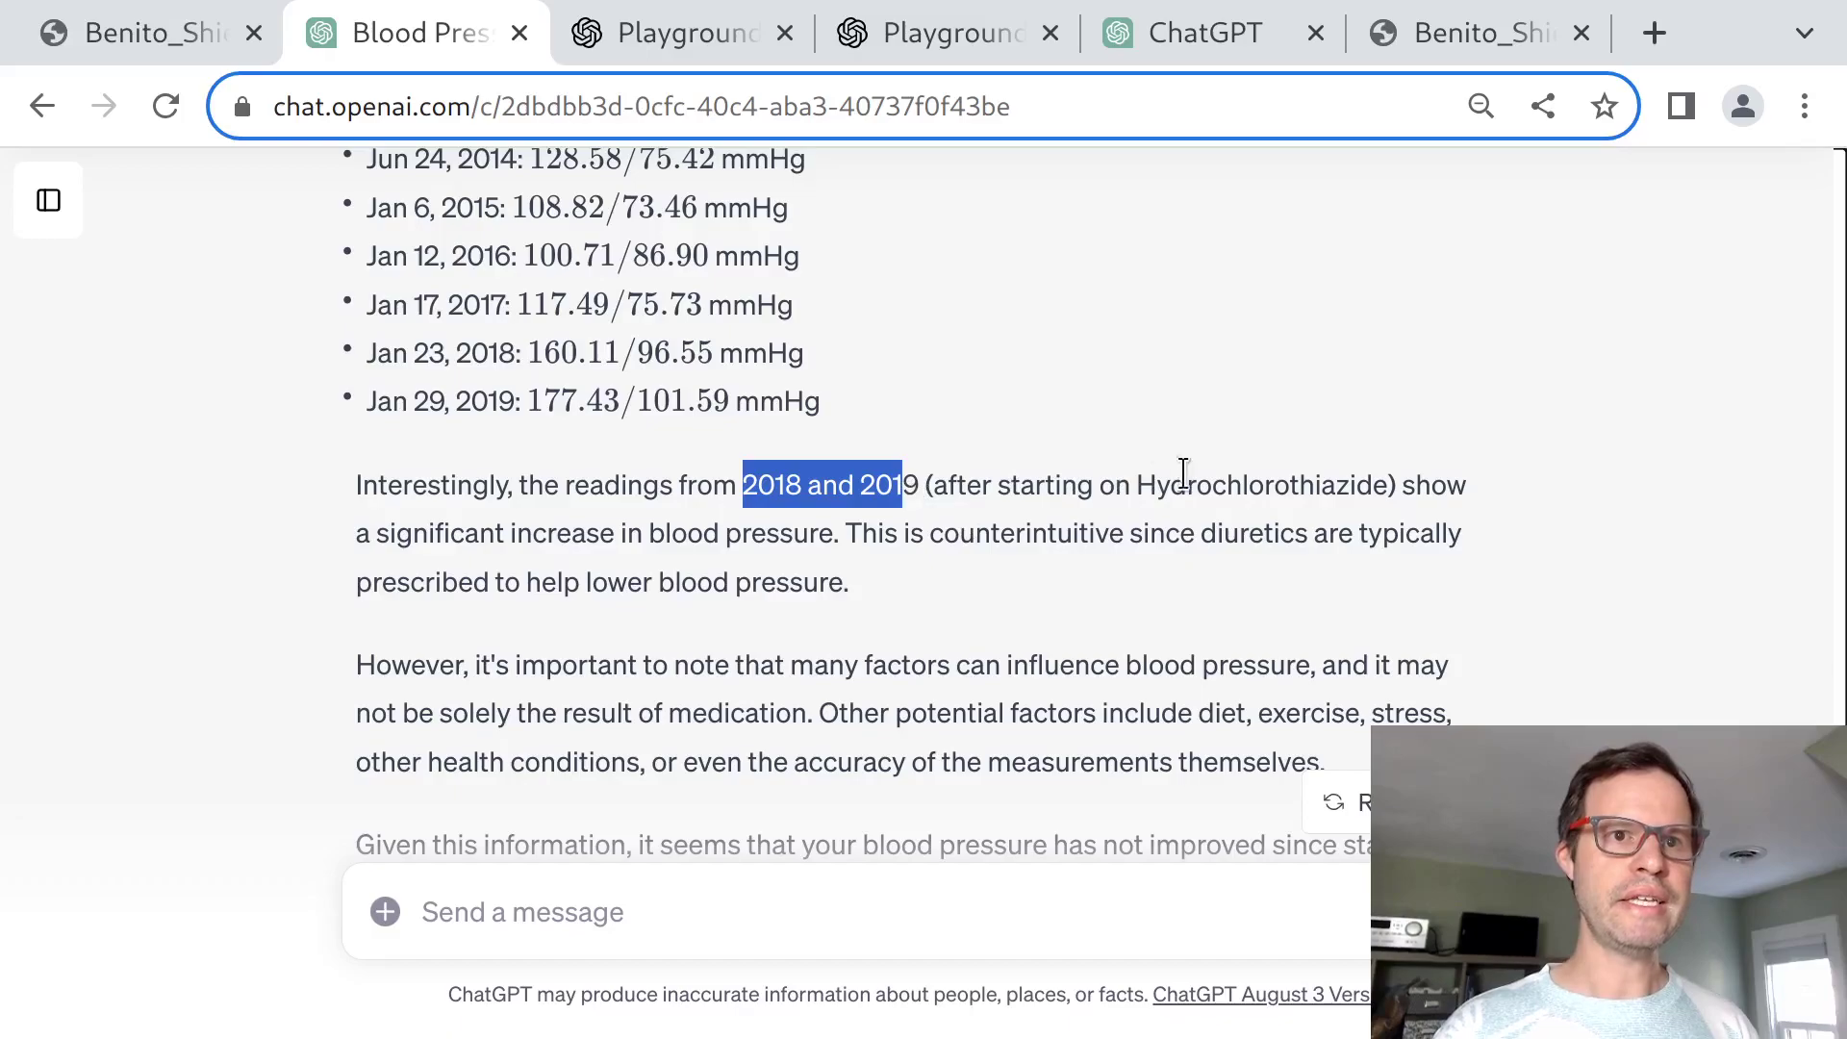
double_click(1213, 481)
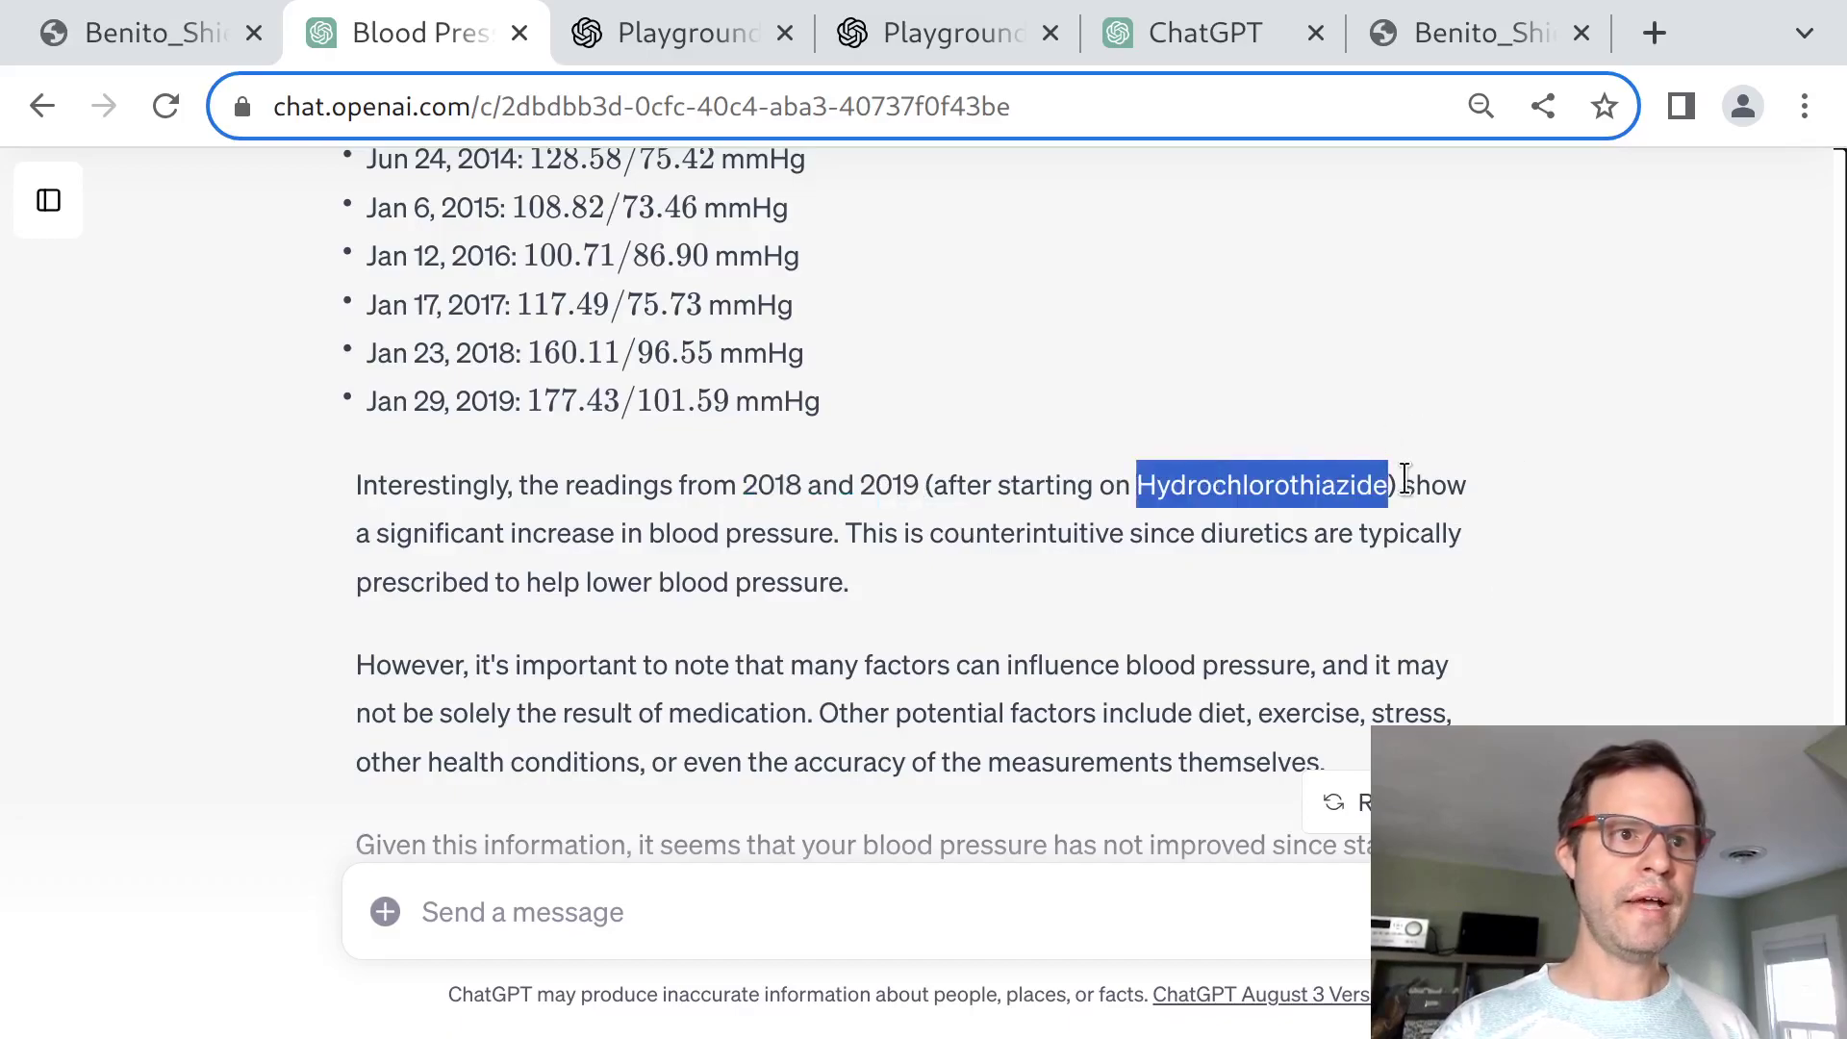
double_click(571, 527)
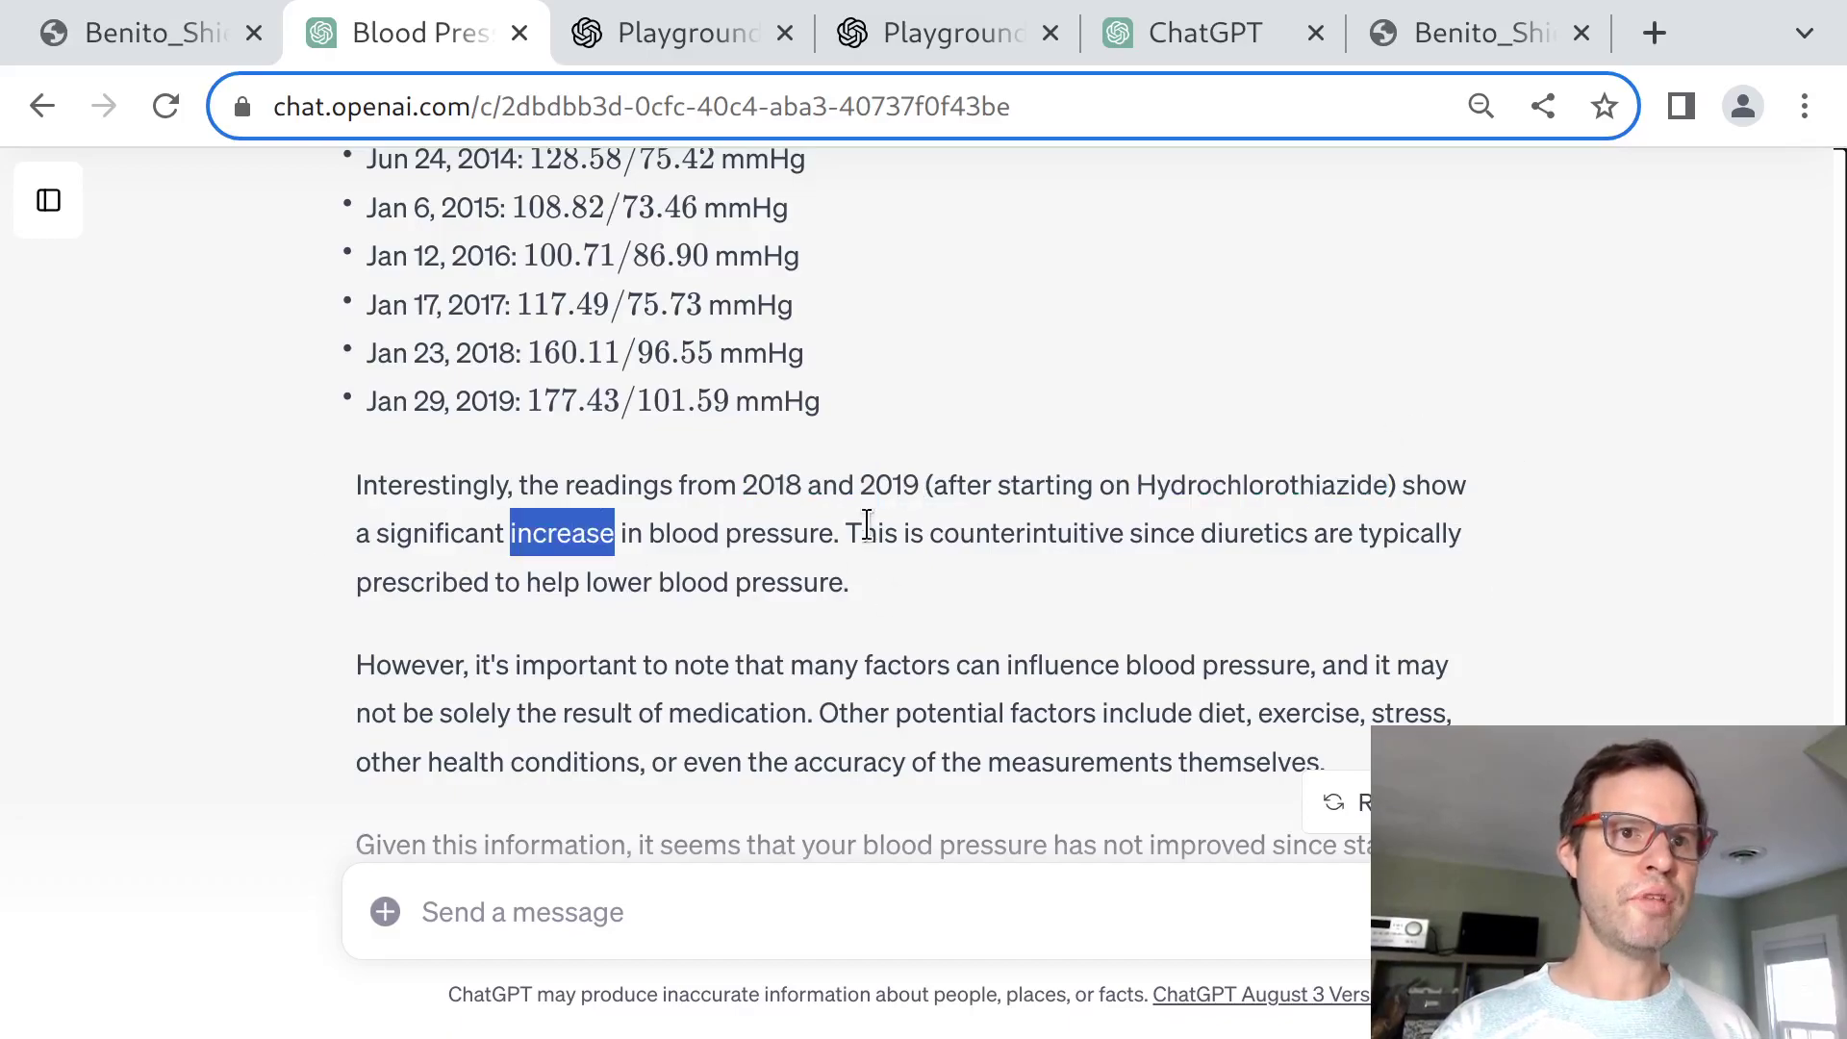
double_click(938, 544)
Highlight the advice to consult a healthcare professional and the closing water-pill paragraph.
scroll(937, 551, "down", 1)
scroll(941, 556, "down", 1)
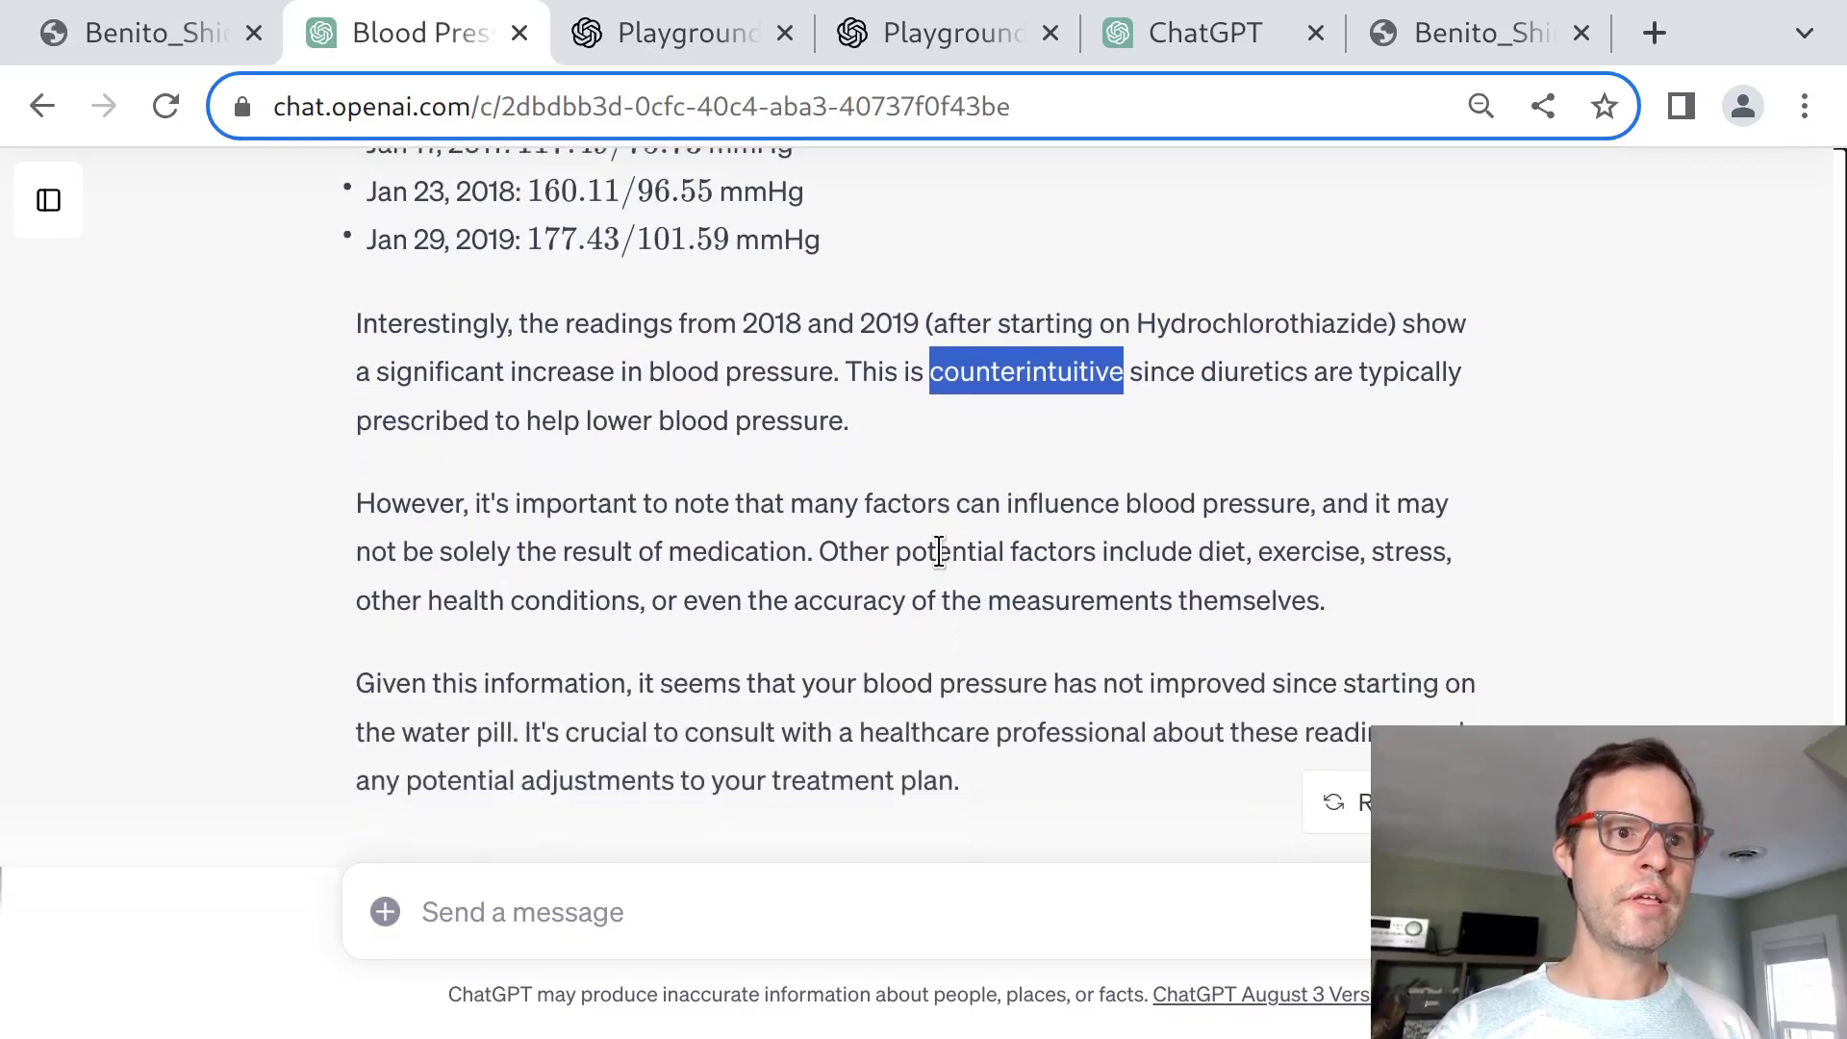
double_click(741, 743)
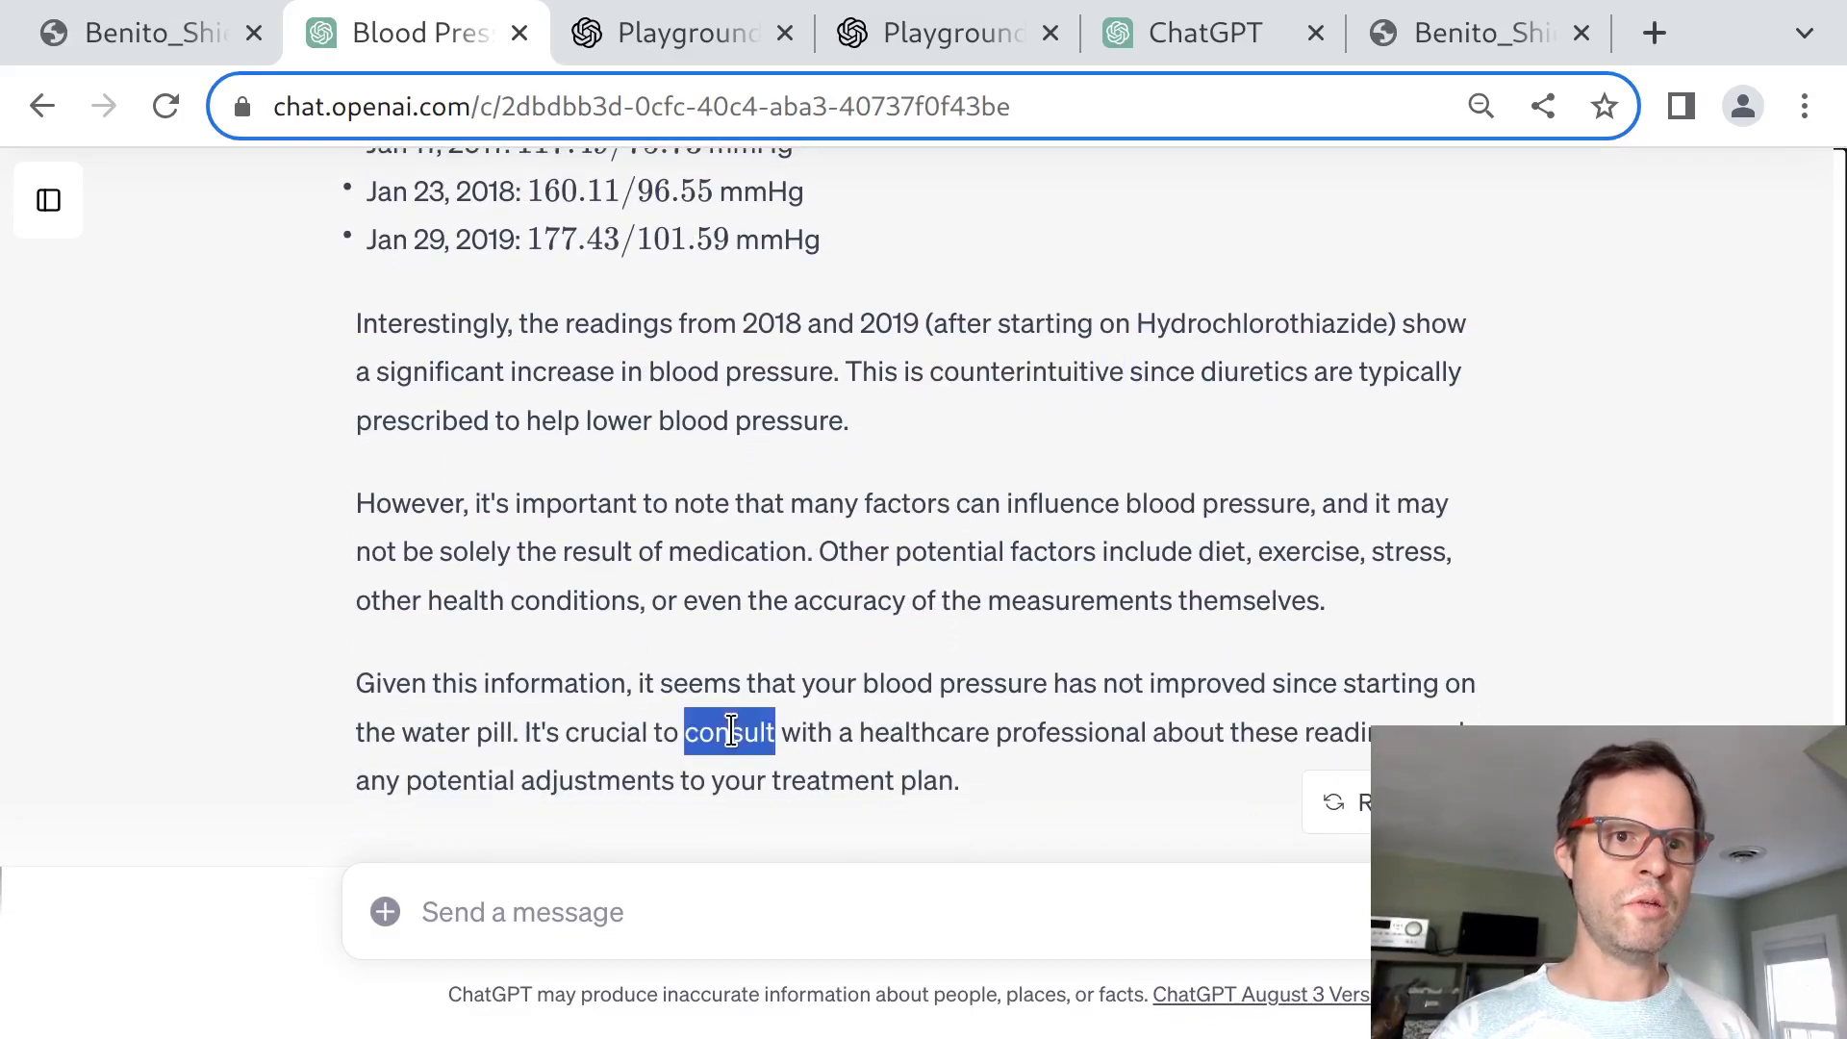
left_click_drag(741, 743, 1111, 769)
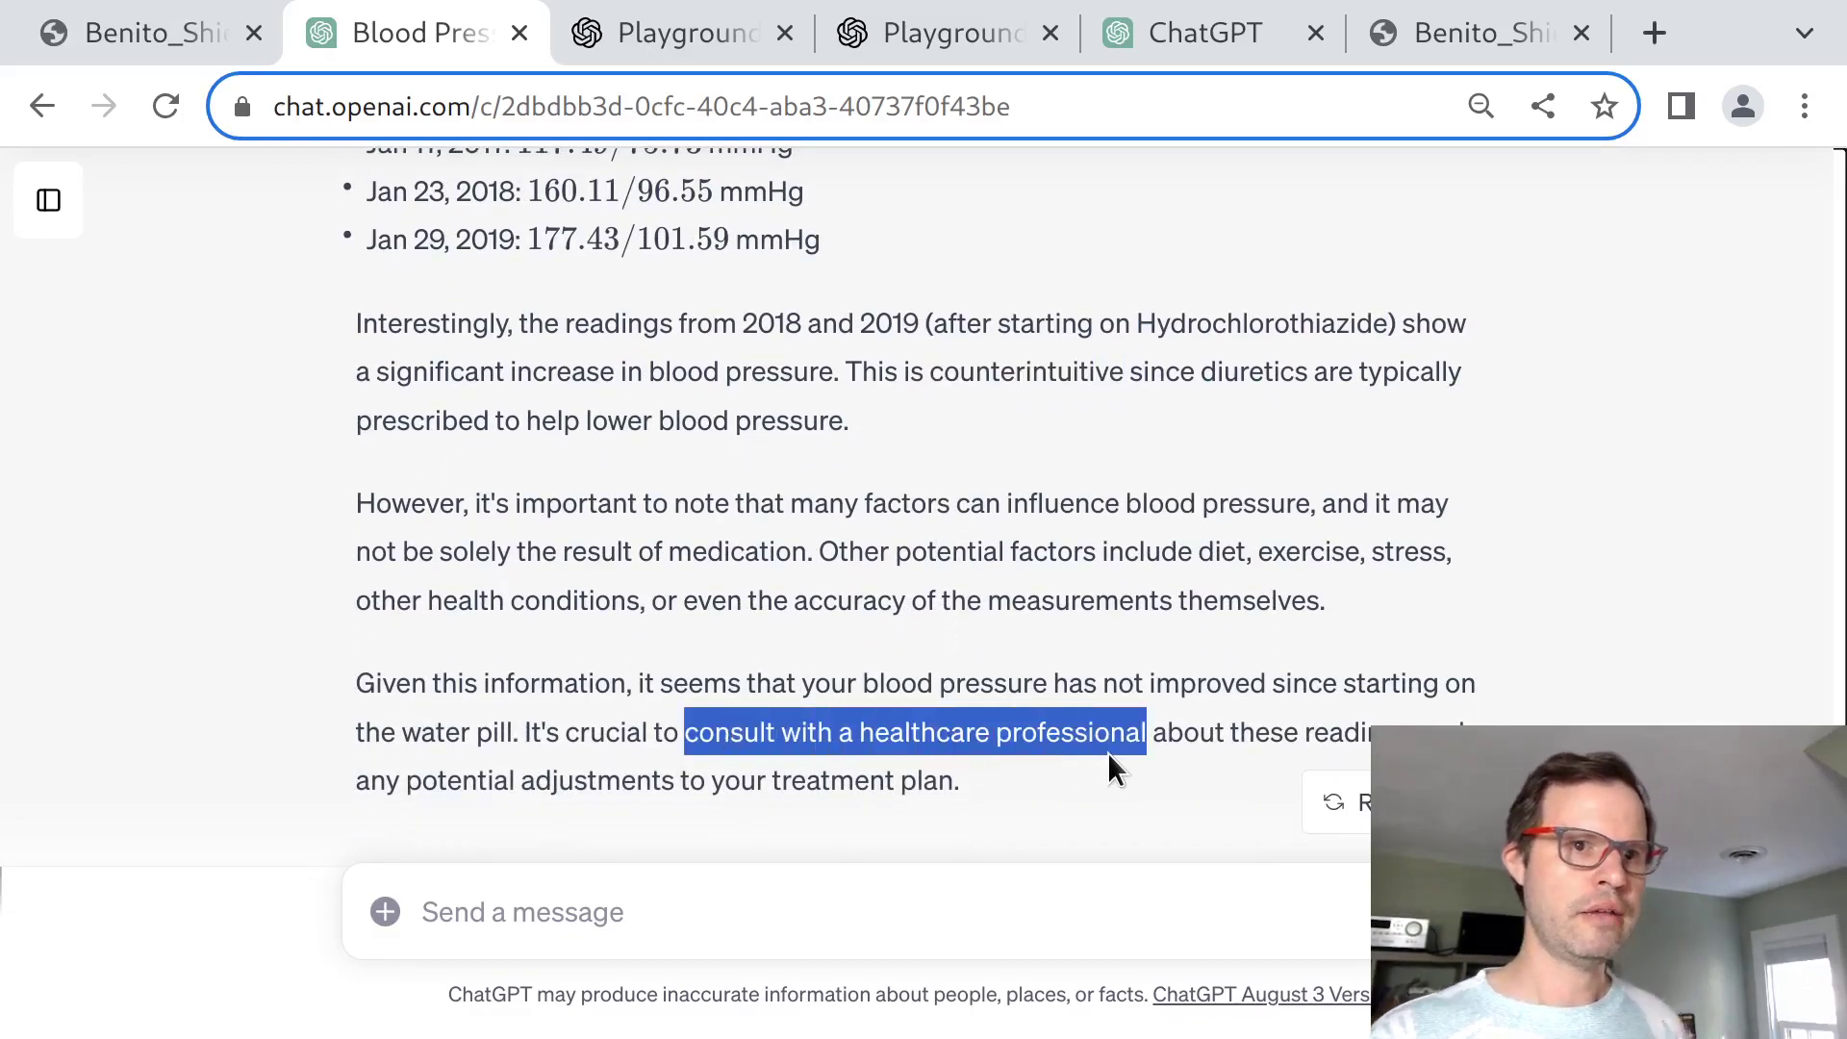
left_click(625, 788)
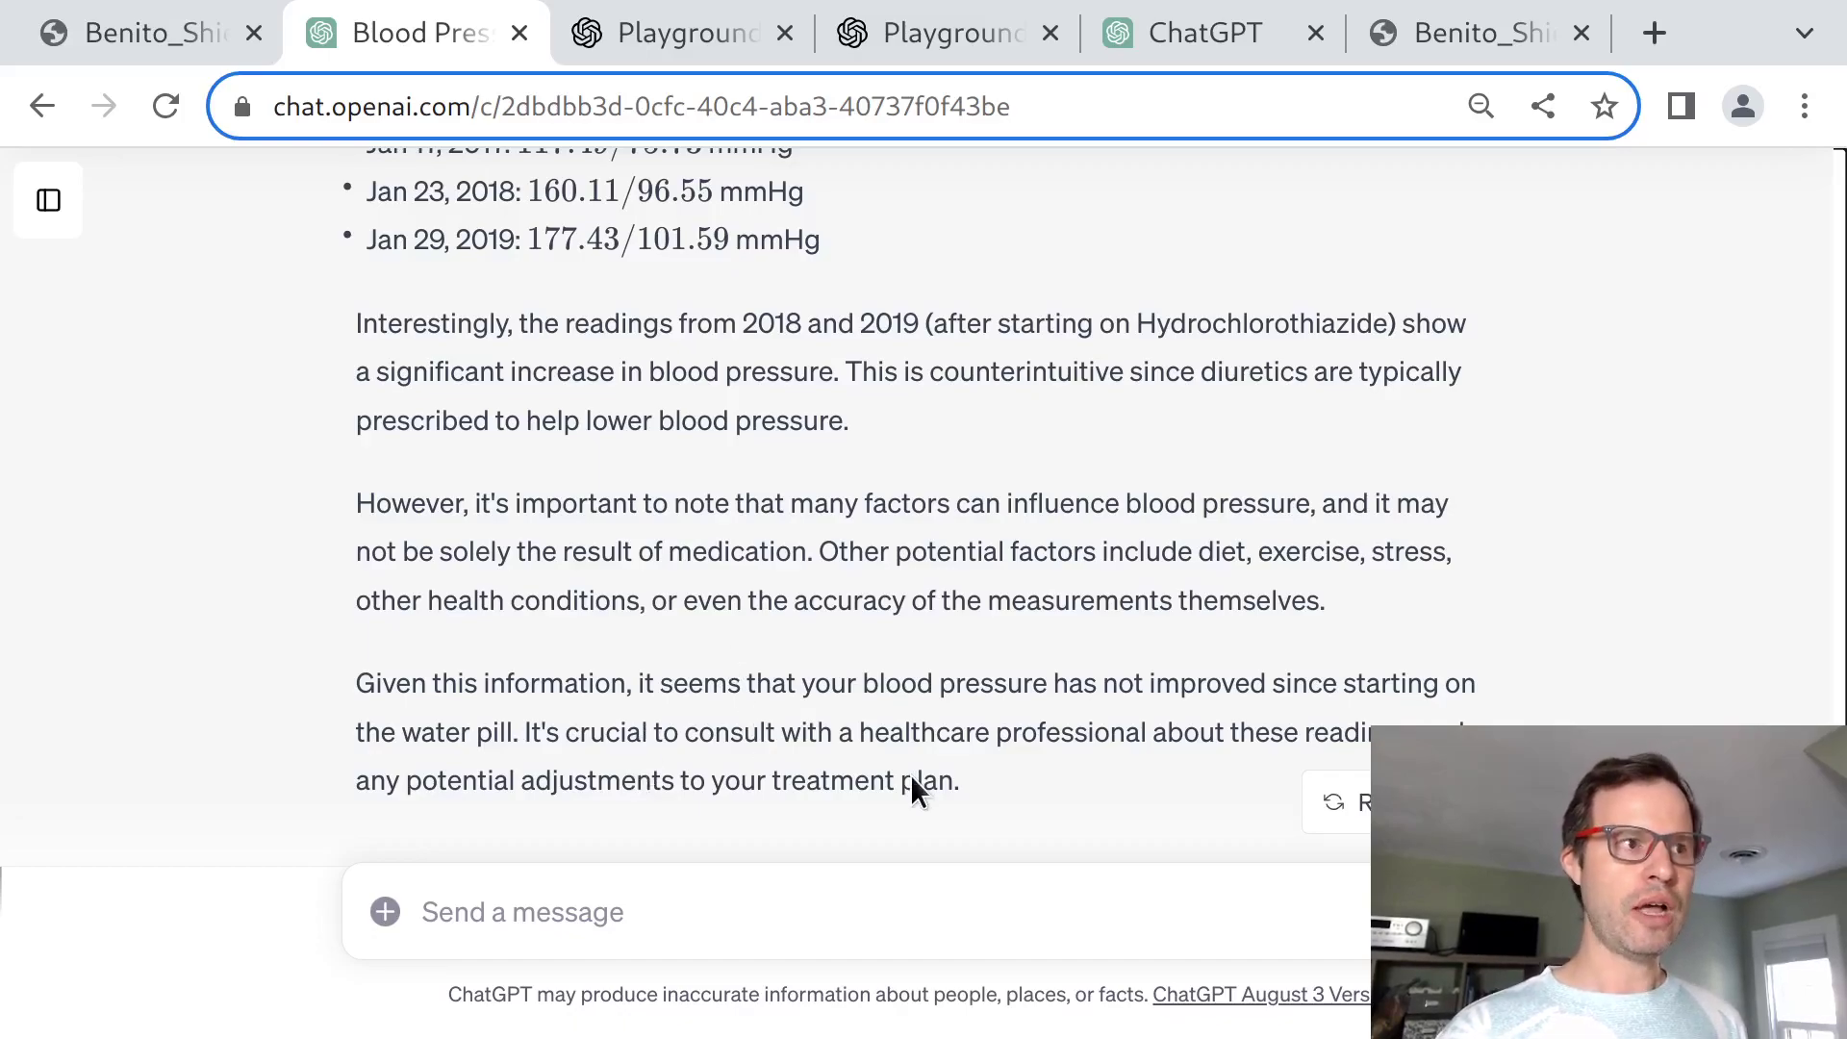
left_click_drag(1116, 635, 1166, 794)
left_click(1167, 800)
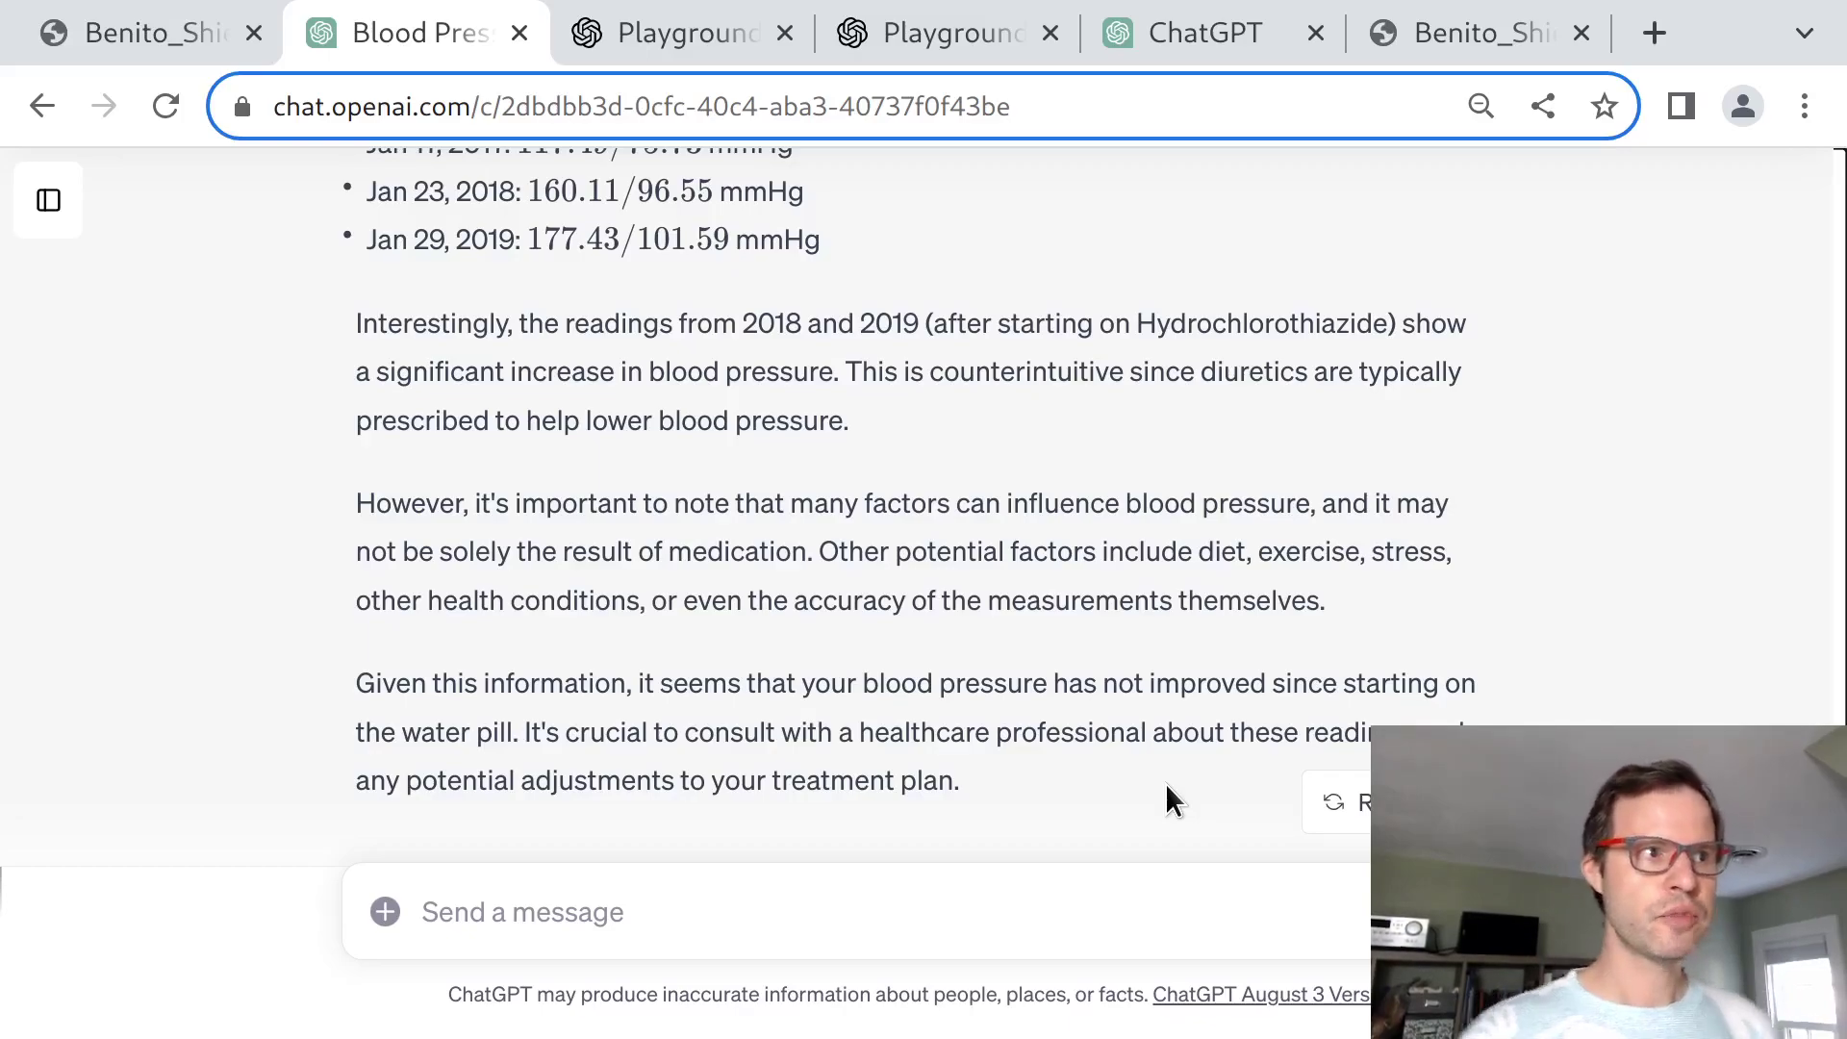
left_click_drag(1164, 783, 1122, 551)
left_click(1122, 551)
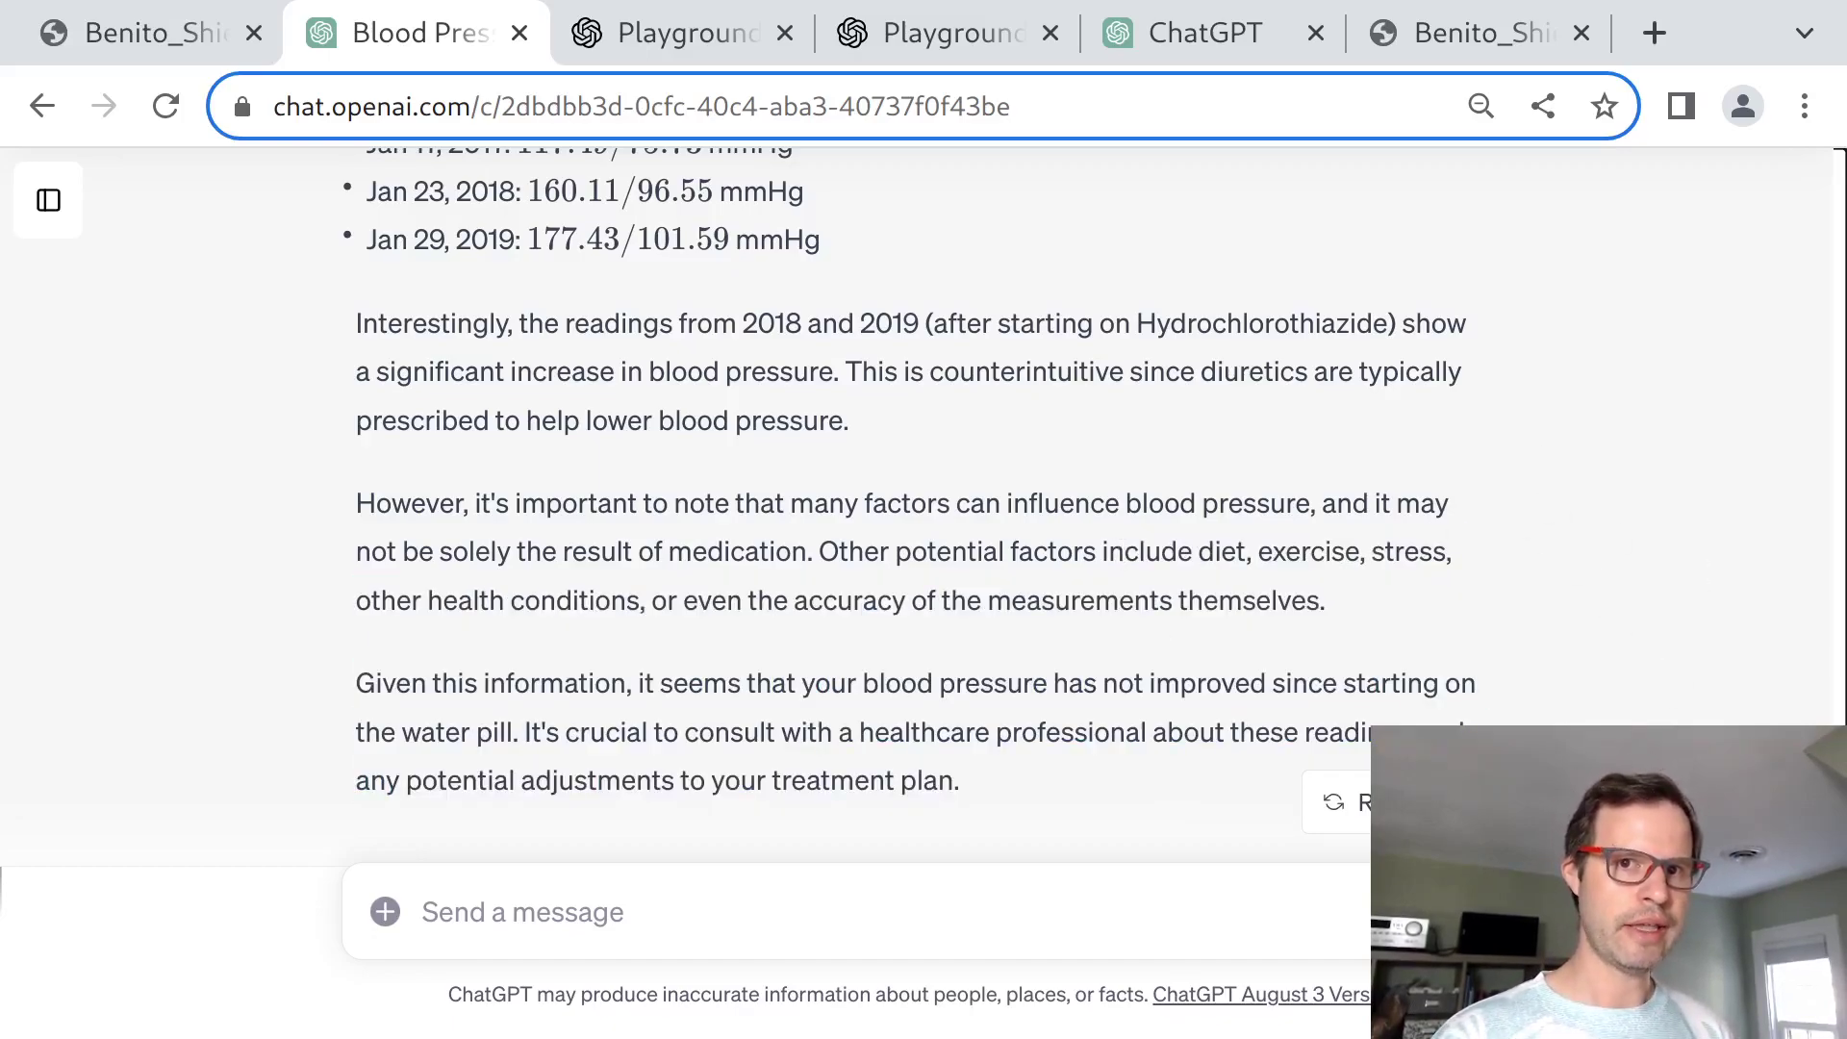
scroll(916, 500, "up", 15)
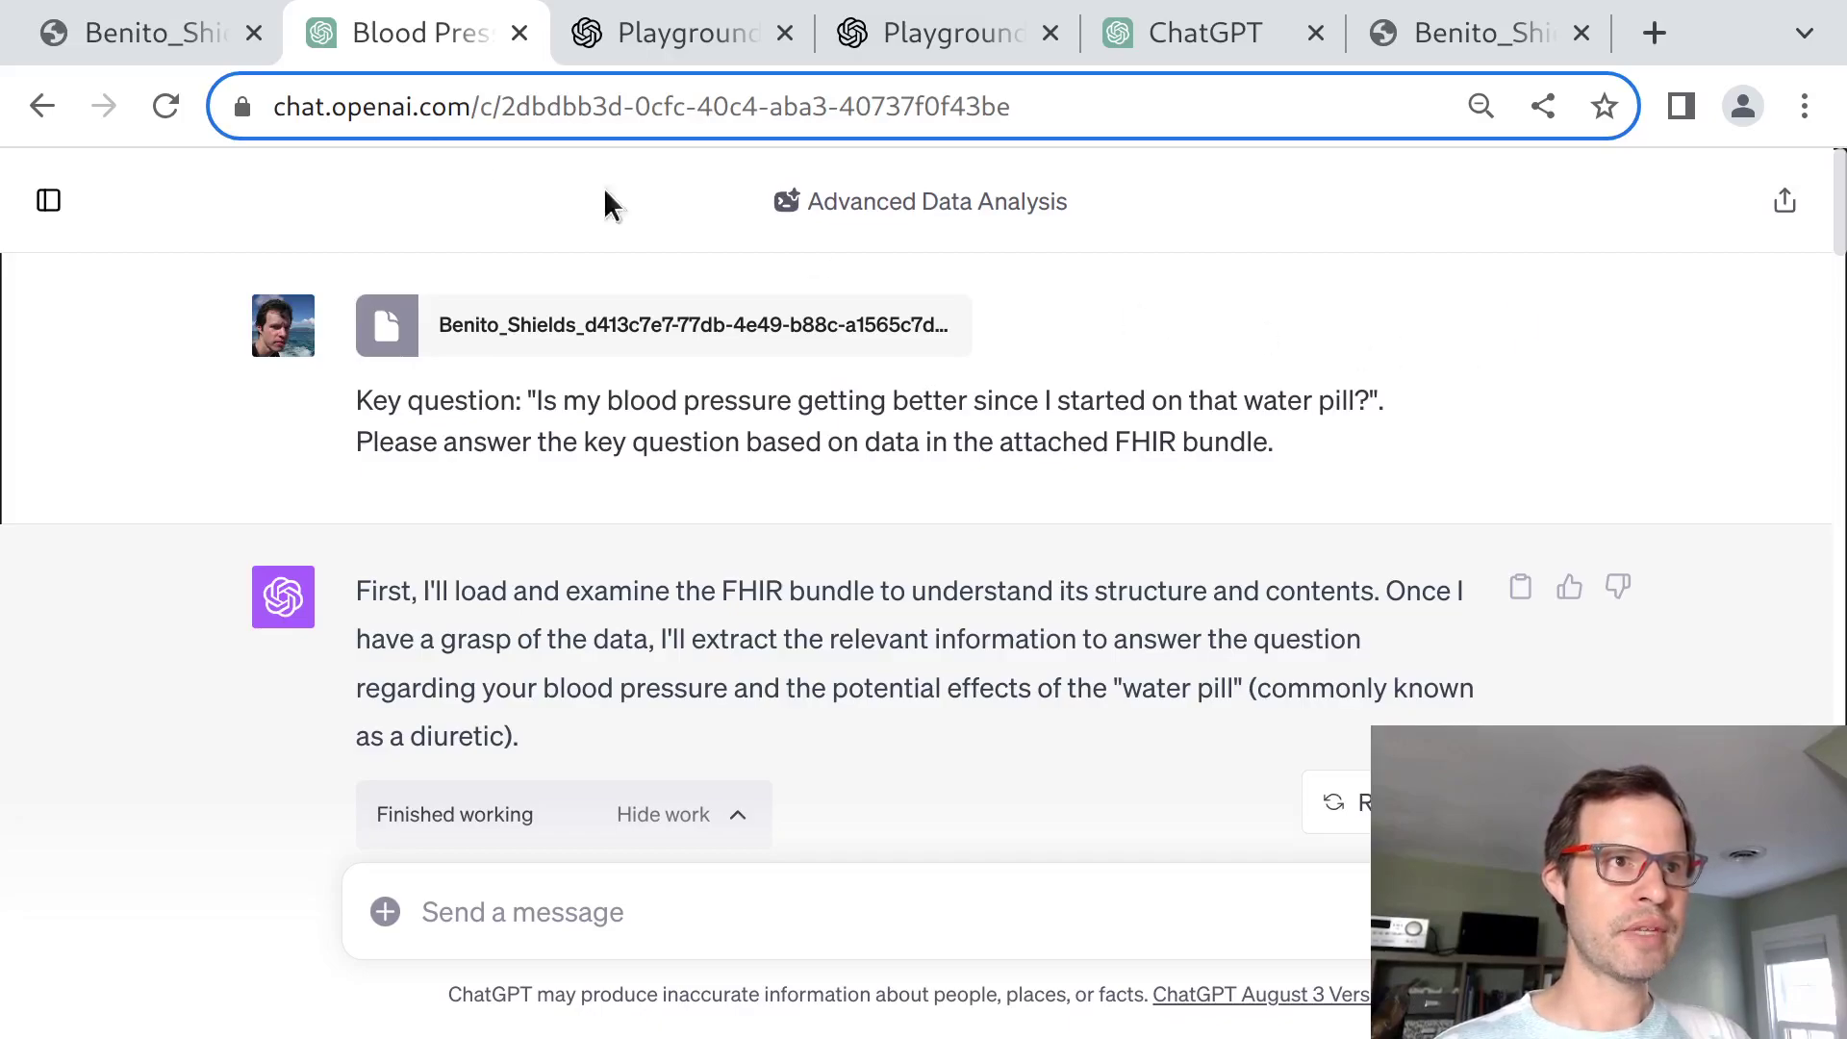
Inspect the raw JSON's Patient resource and its us-core-race extension recording White.
left_click(163, 41)
left_click_drag(316, 434, 679, 719)
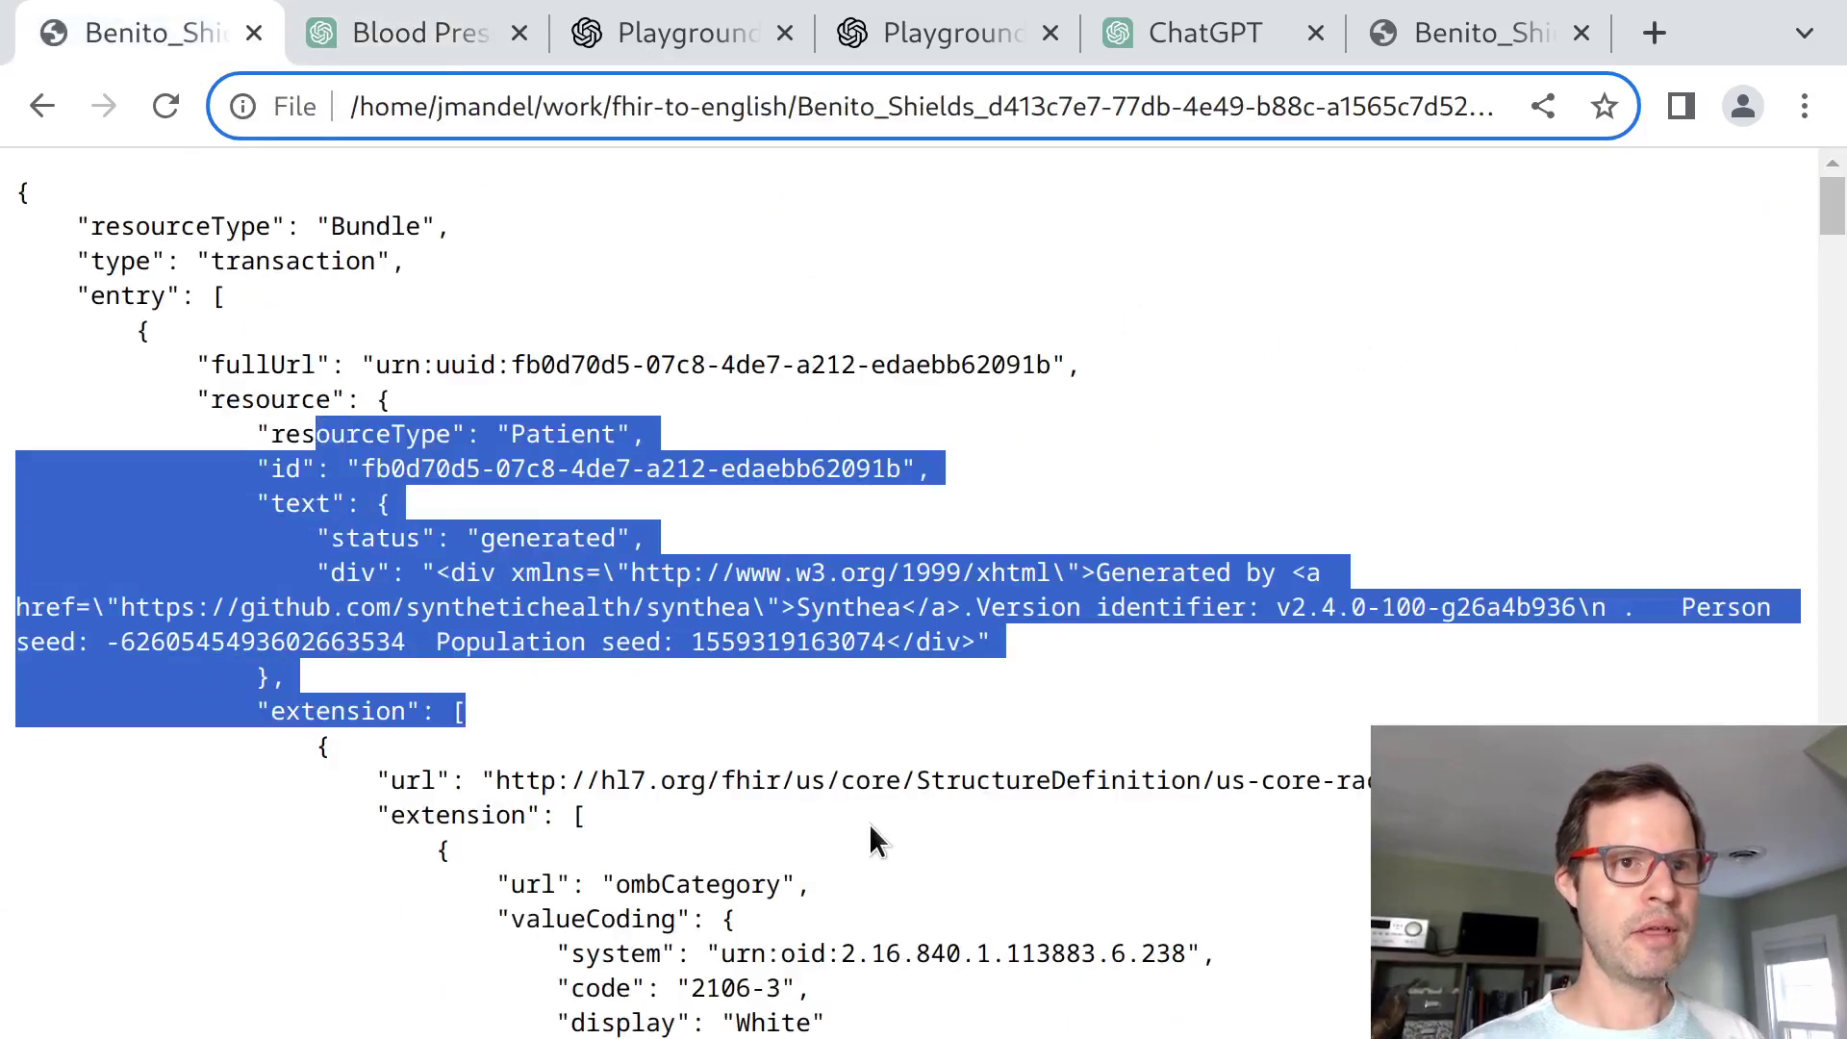
scroll(871, 827, "down", 3)
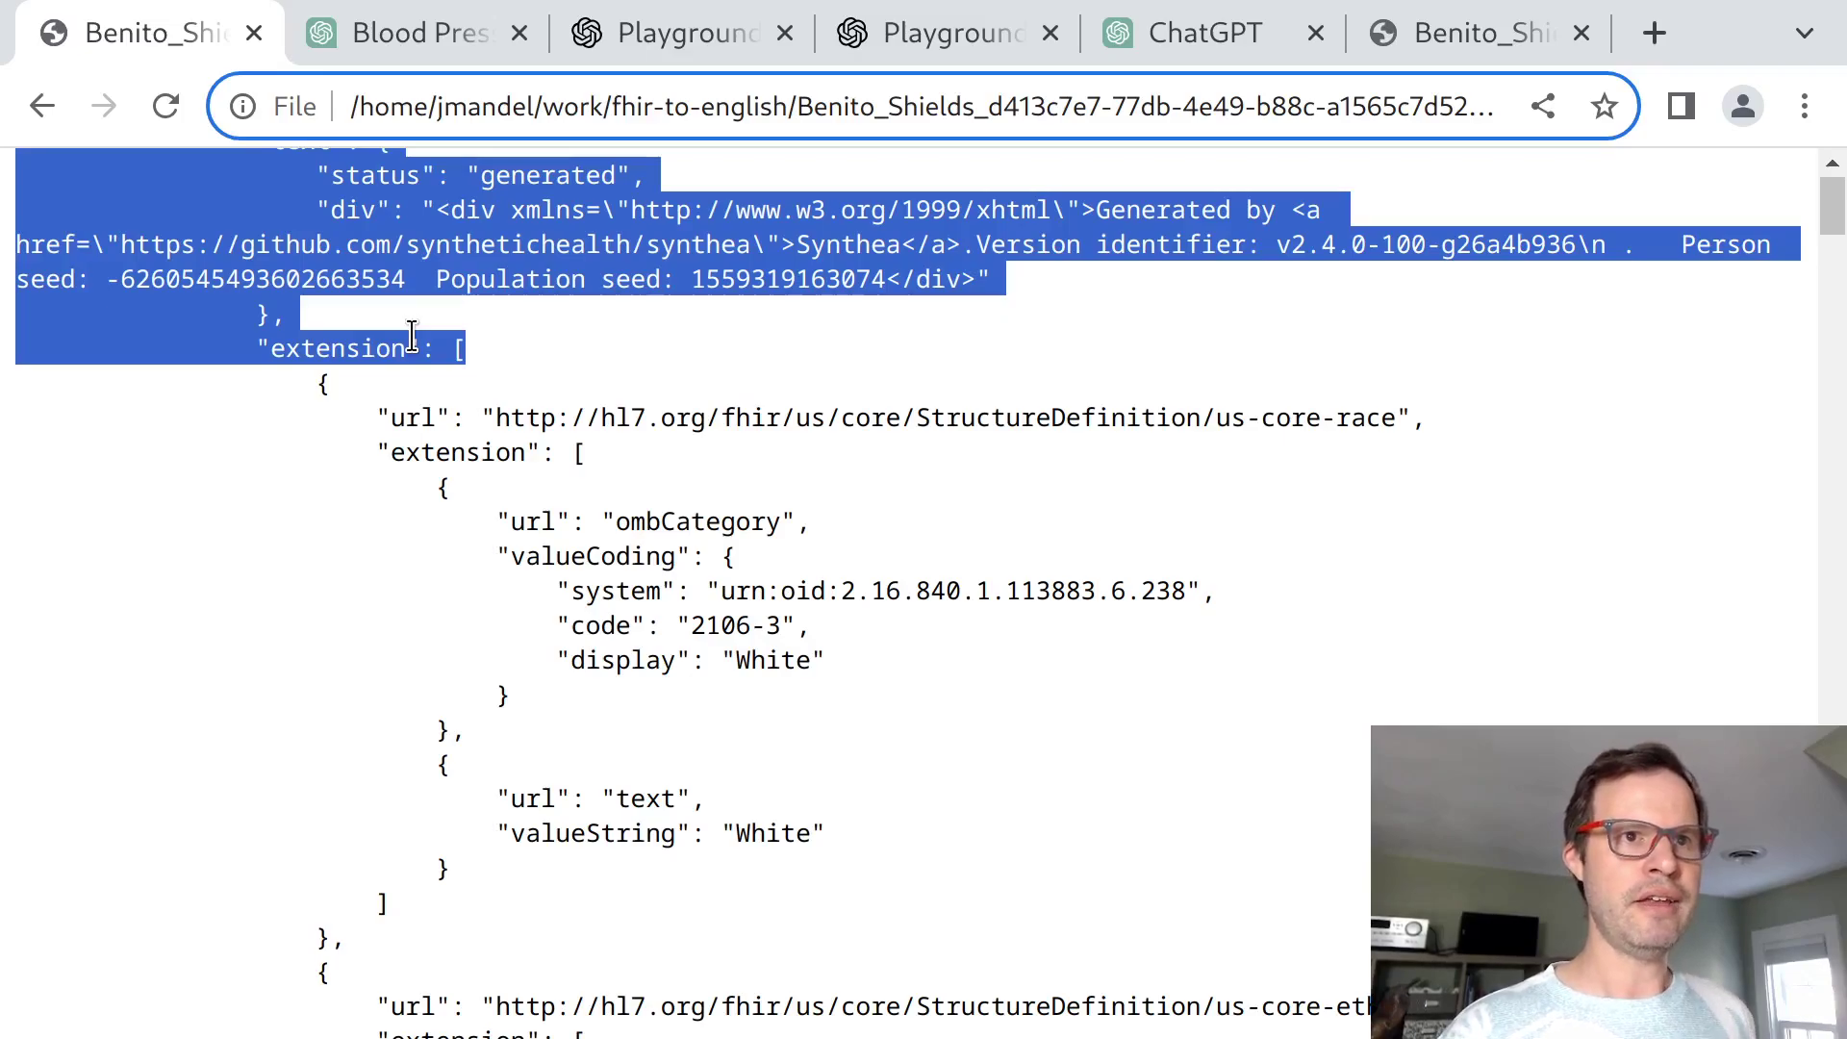
left_click(776, 509)
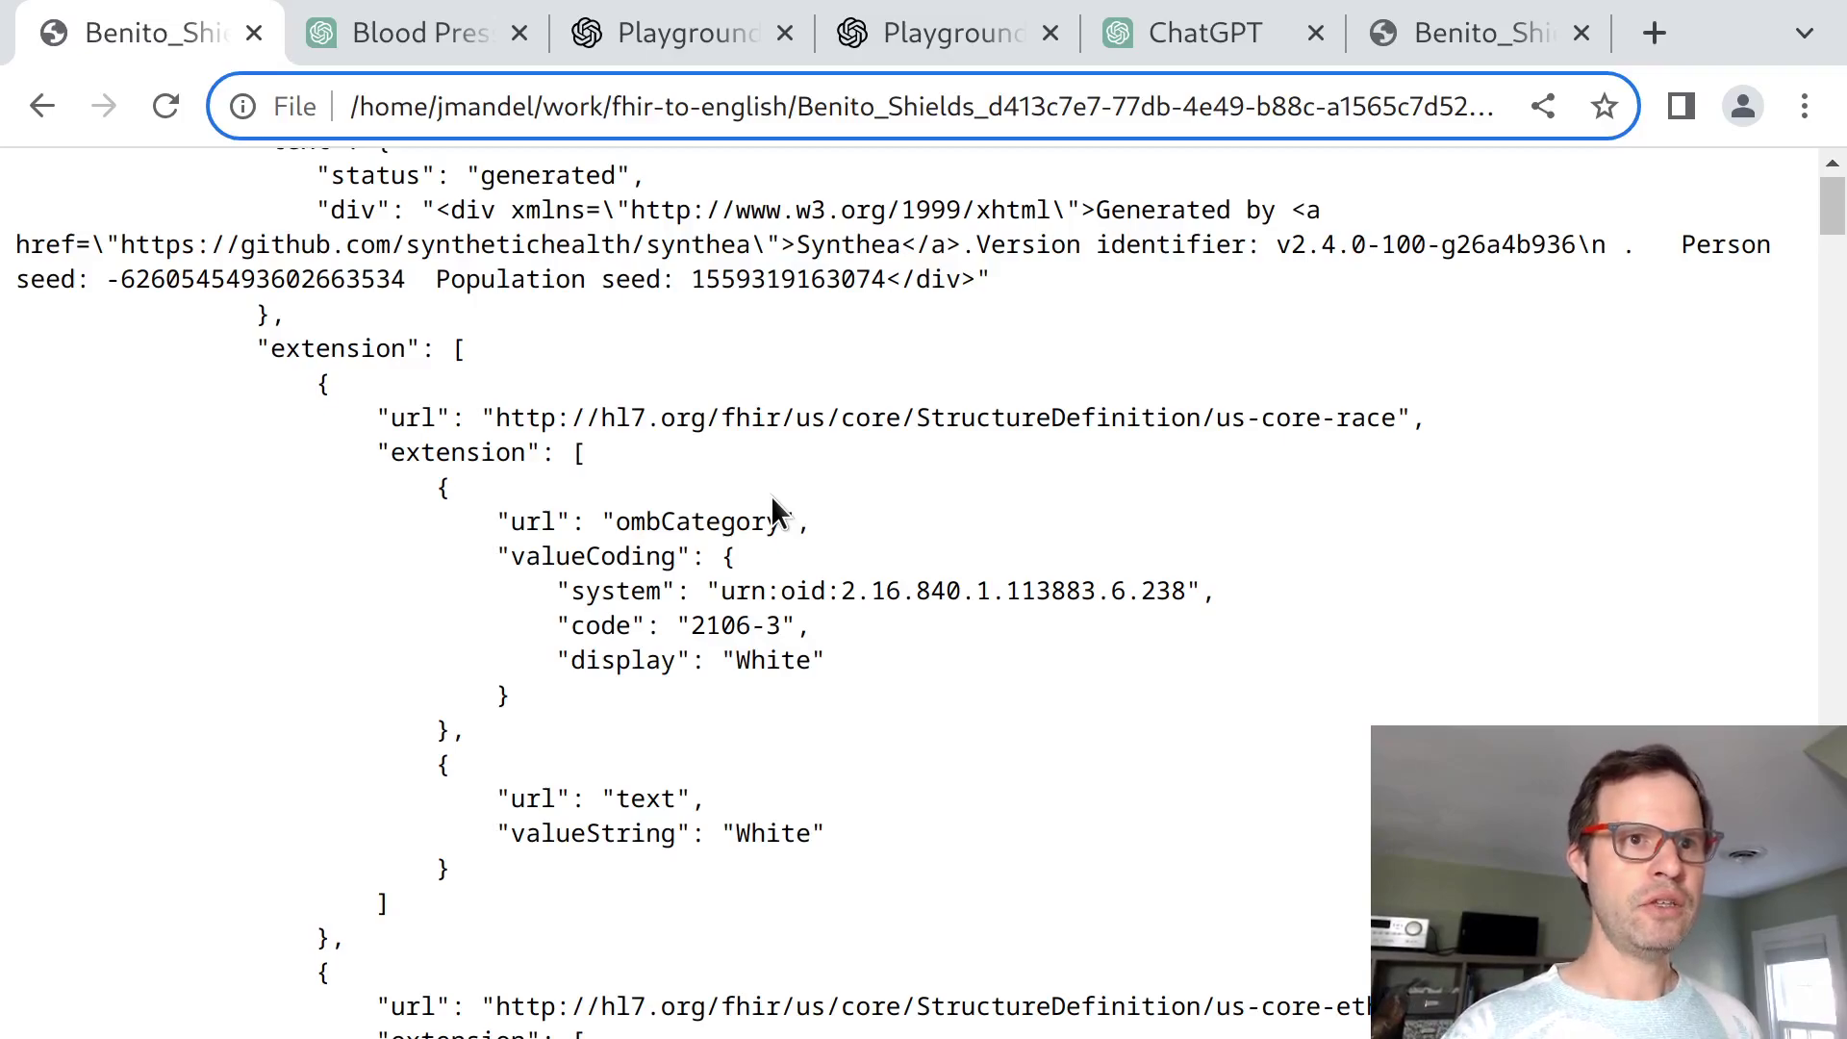
left_click_drag(1074, 327, 1139, 679)
left_click(1139, 679)
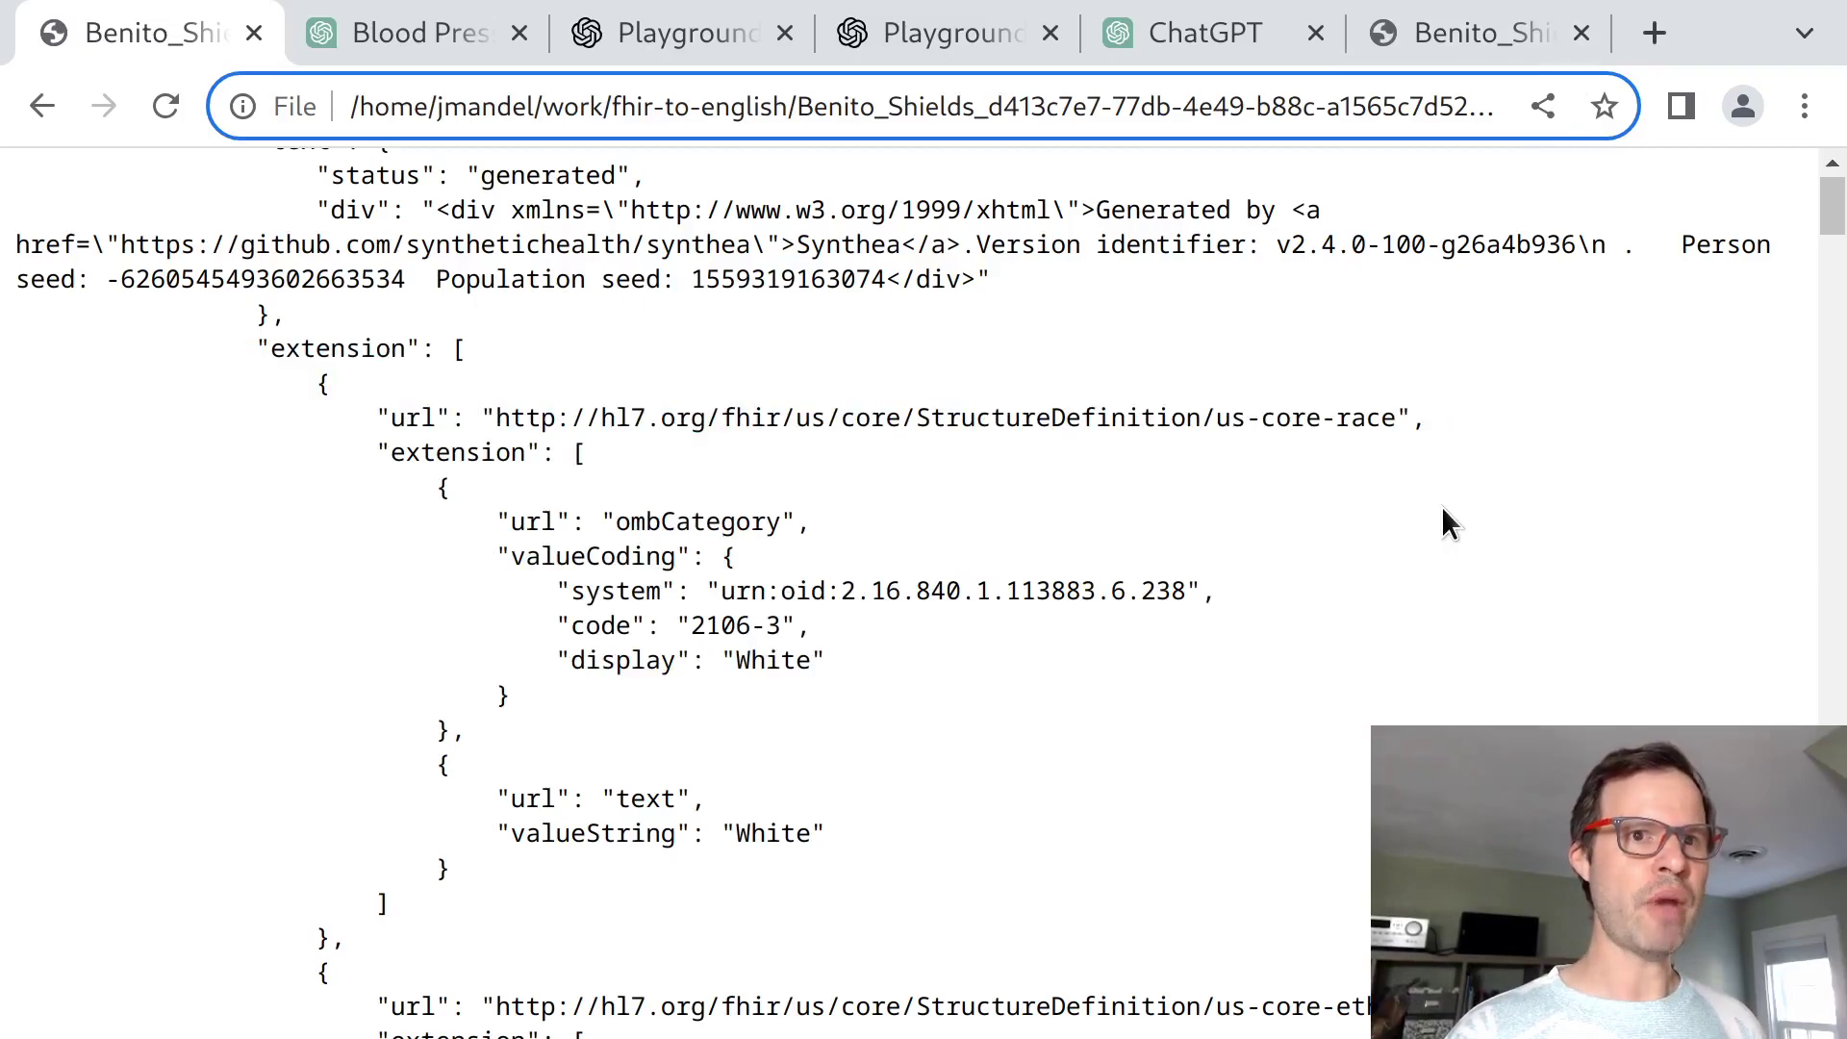
left_click_drag(1328, 395, 1258, 836)
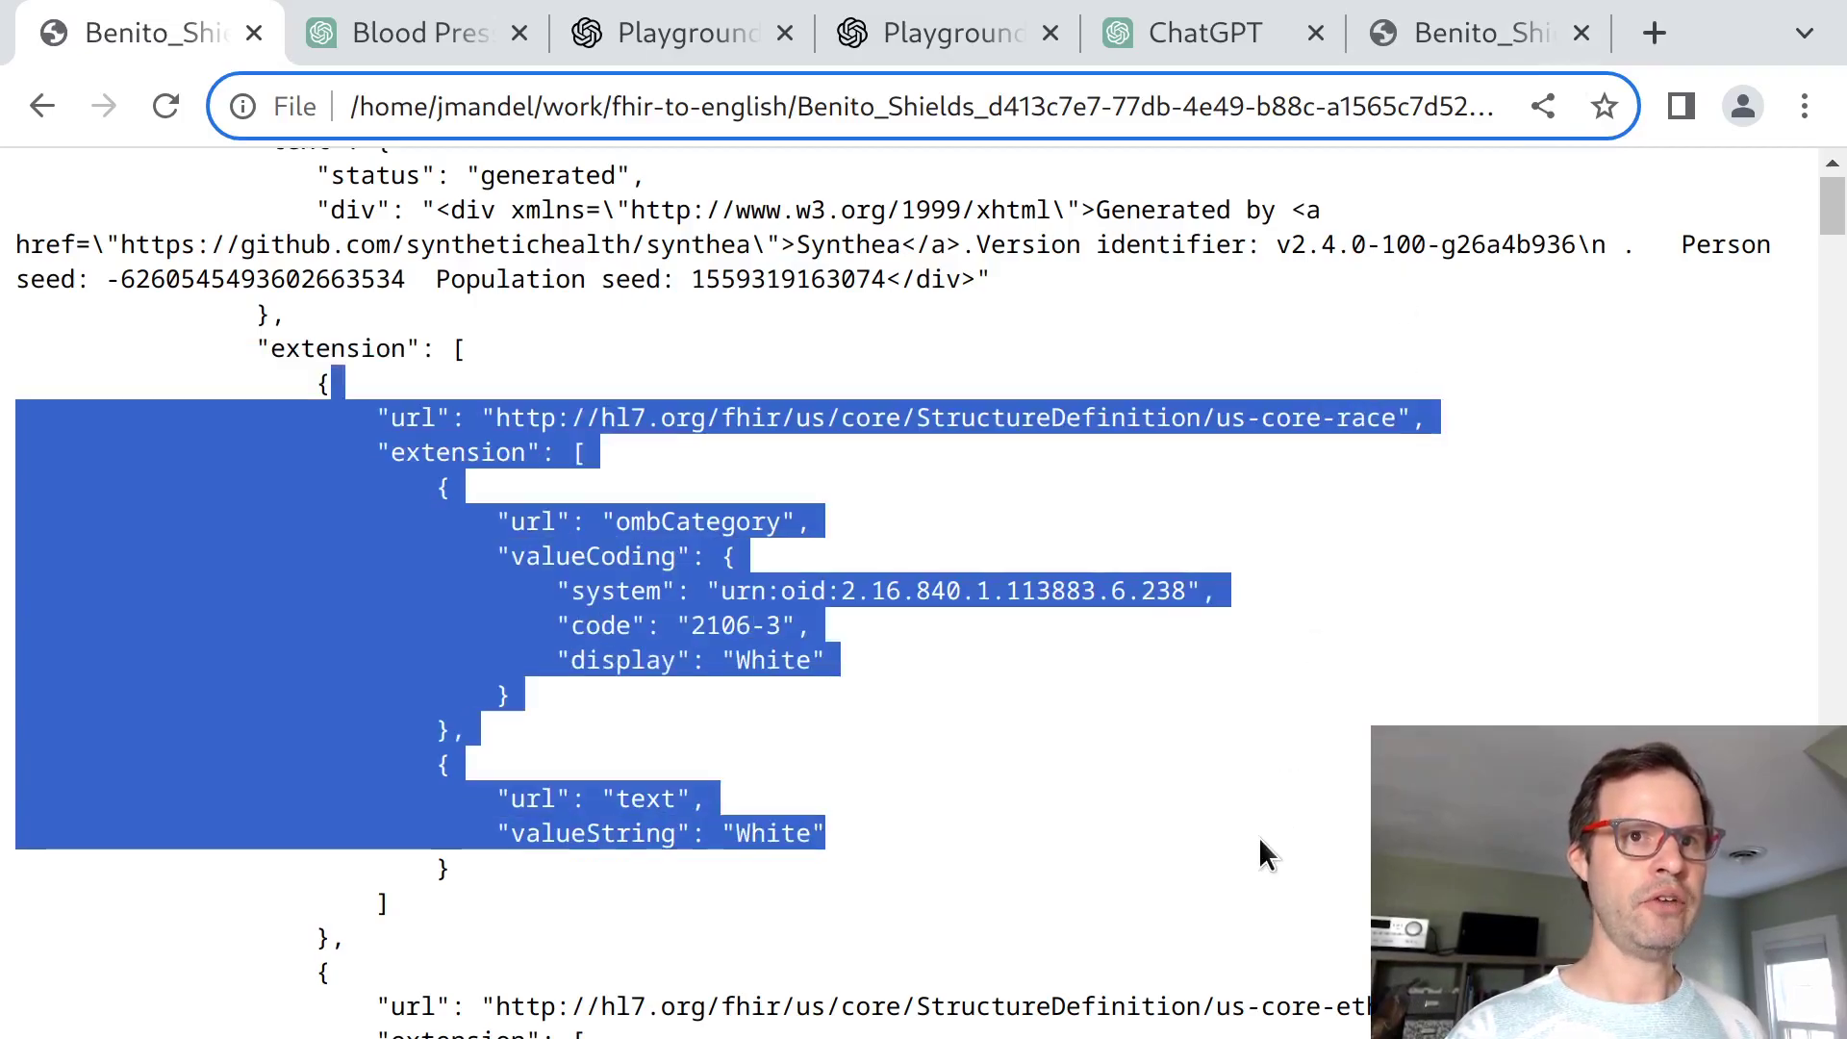
left_click(1259, 837)
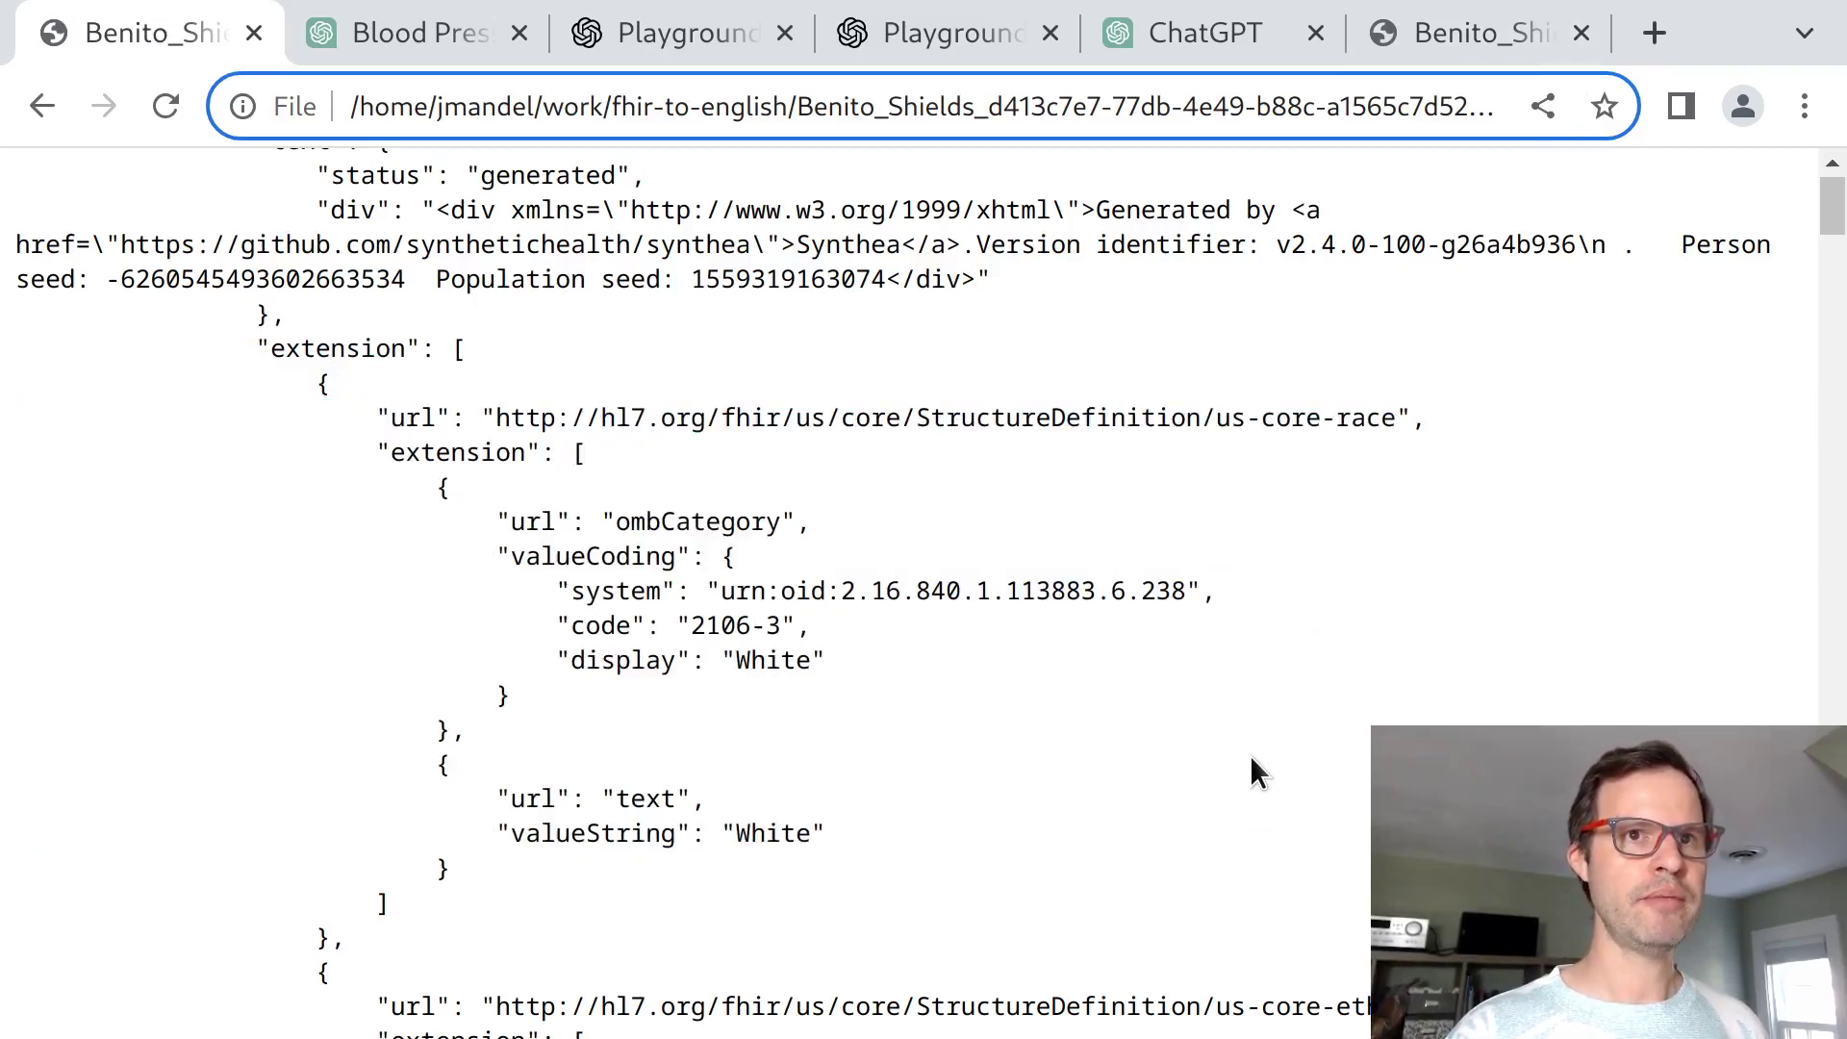
Read the viral pharyngitis, oral temperature, throat culture and body height entries on the plain-English page.
left_click(1455, 43)
triple_click(1149, 511)
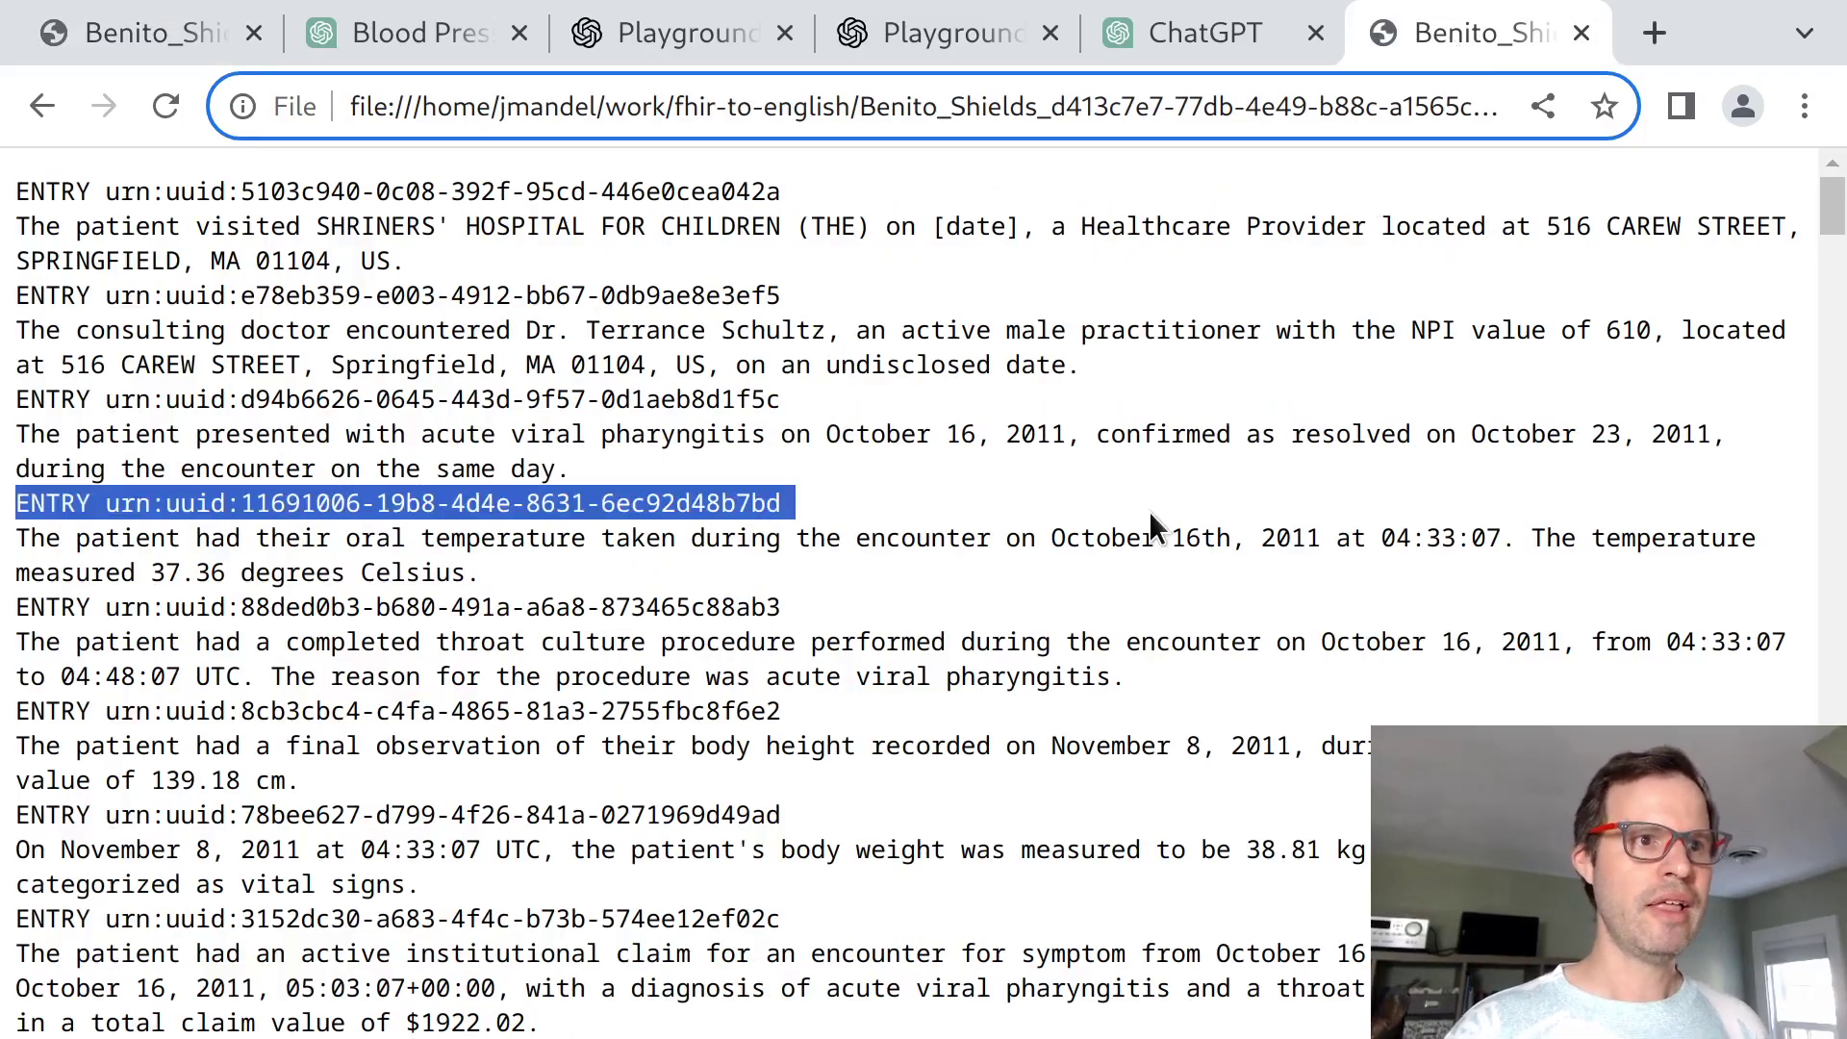
triple_click(1057, 455)
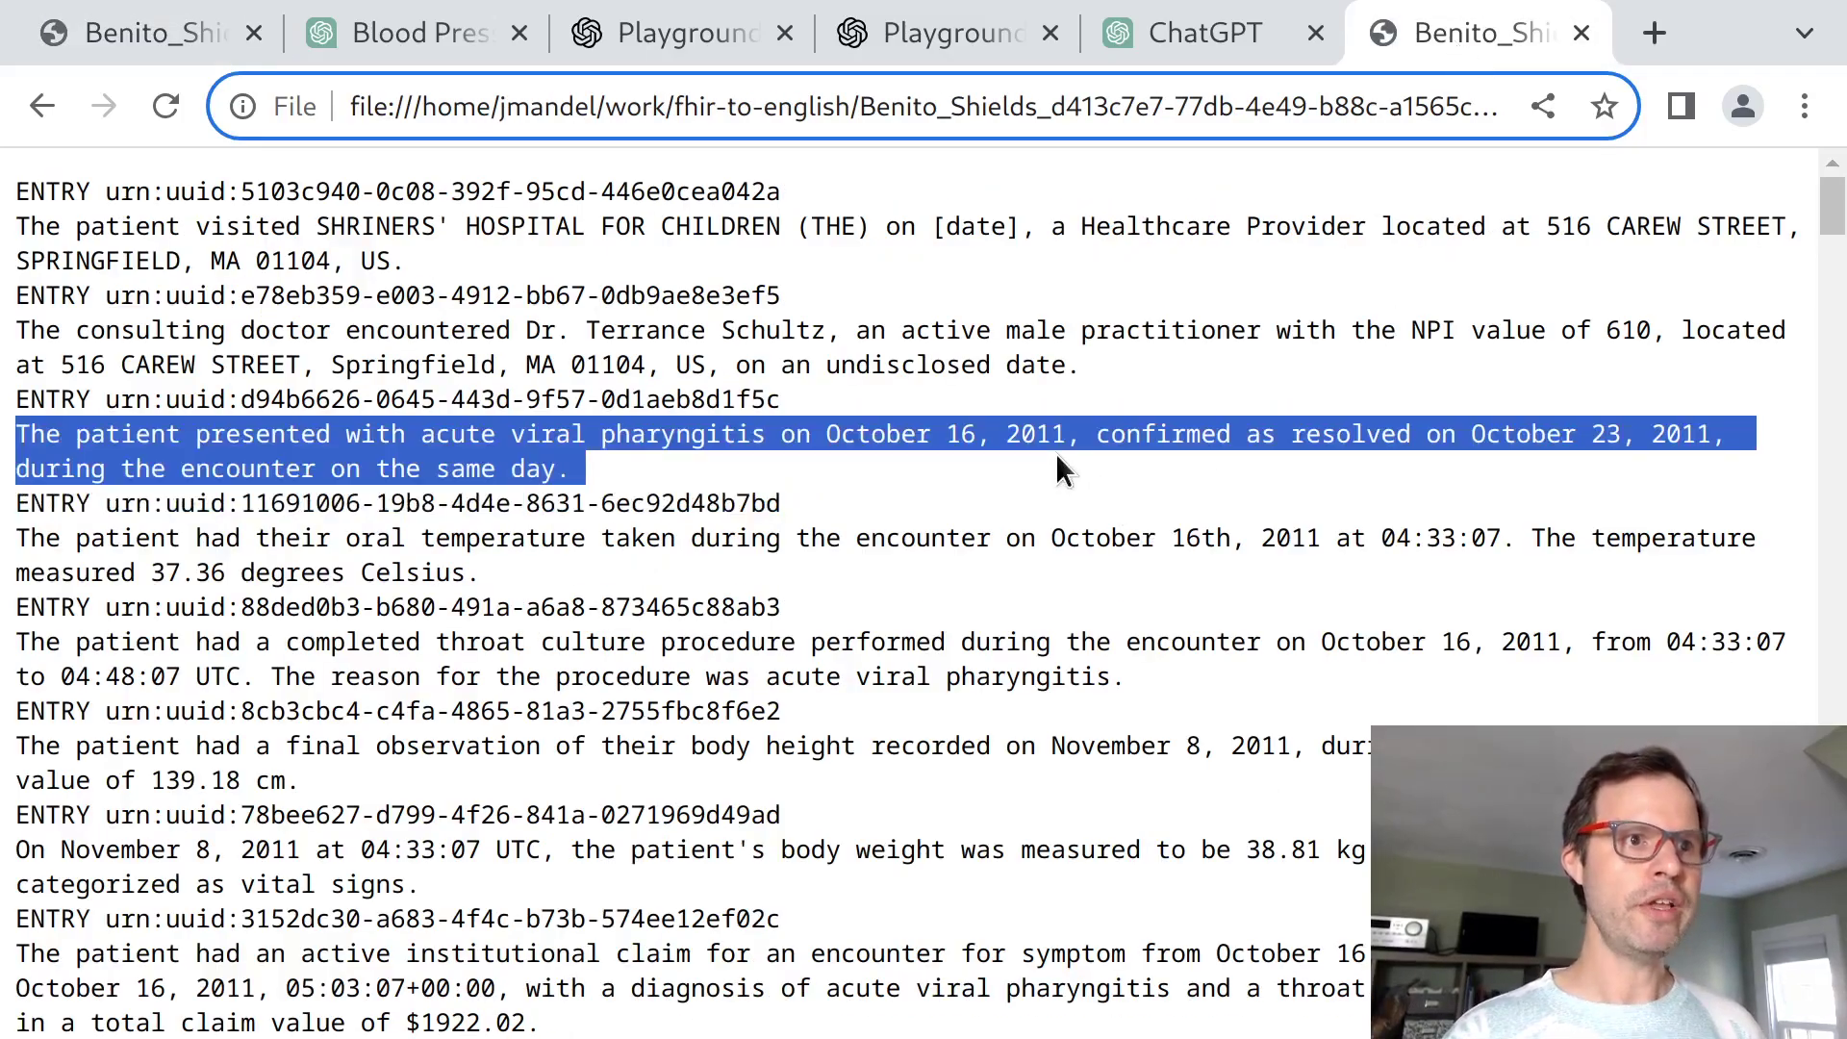
left_click(480, 561)
triple_click(479, 562)
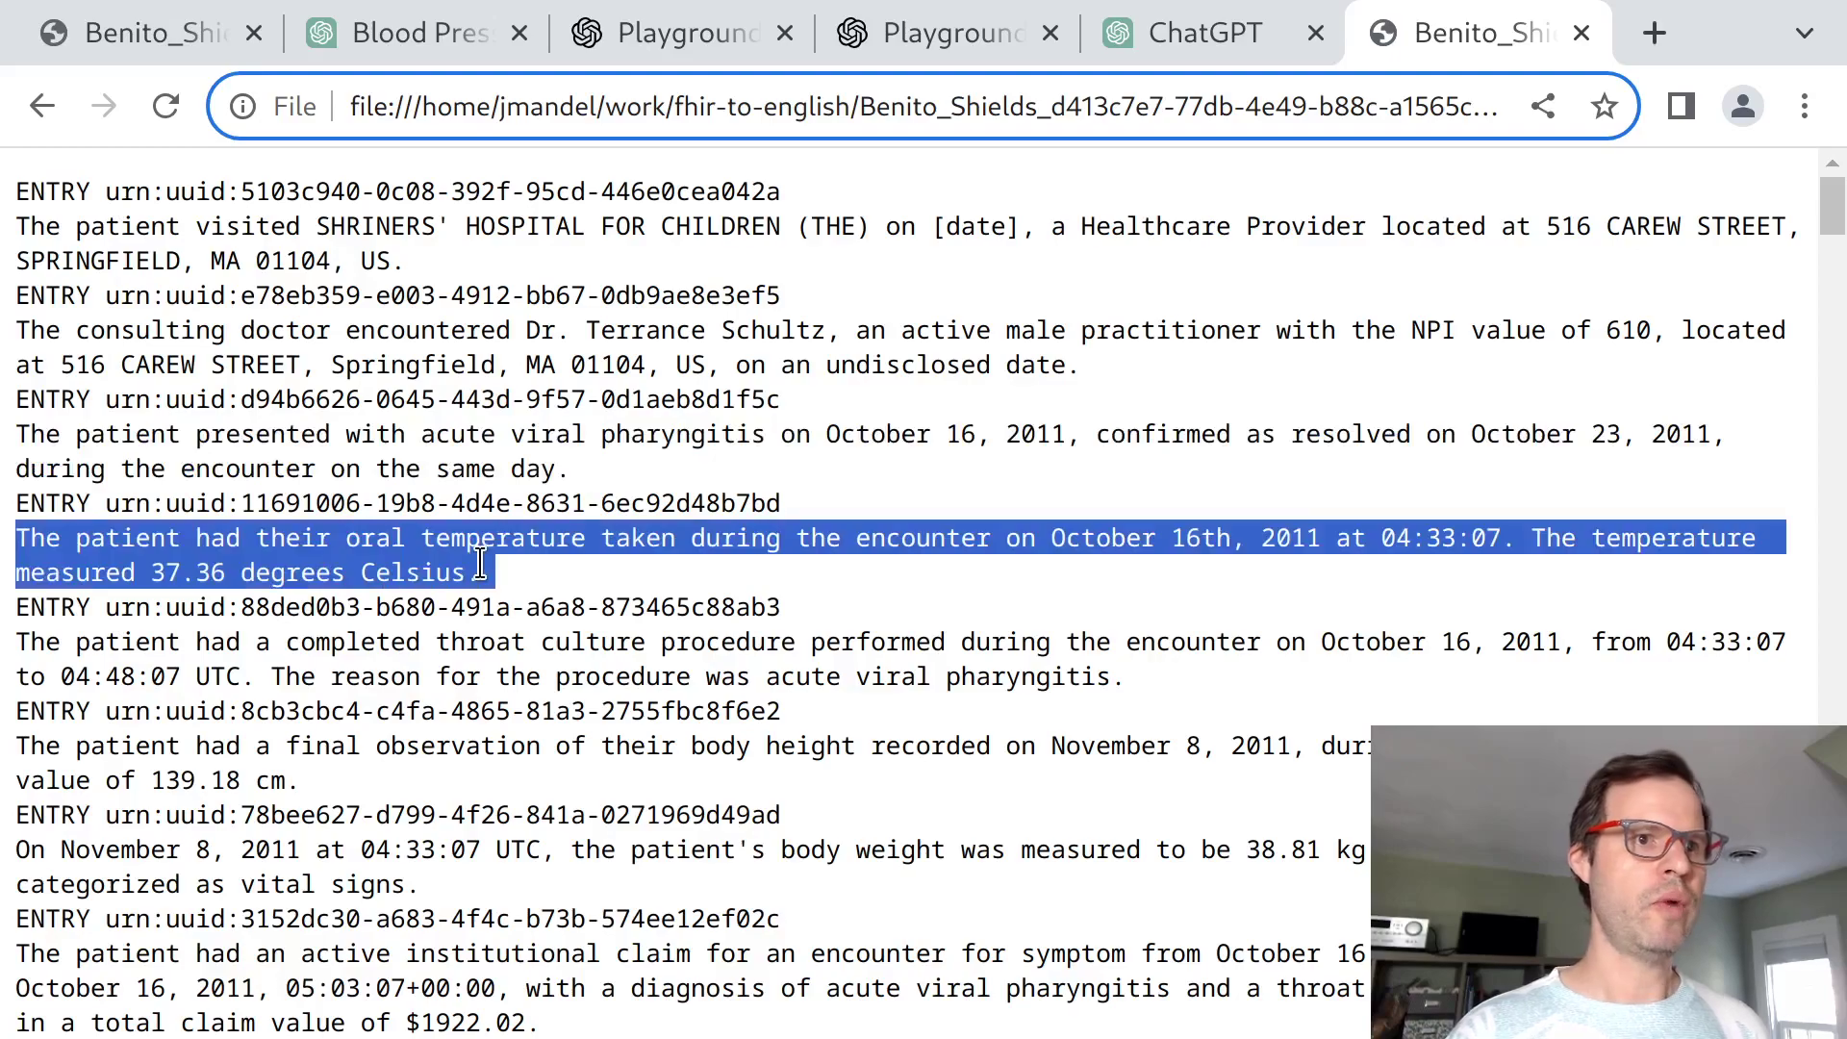
triple_click(504, 664)
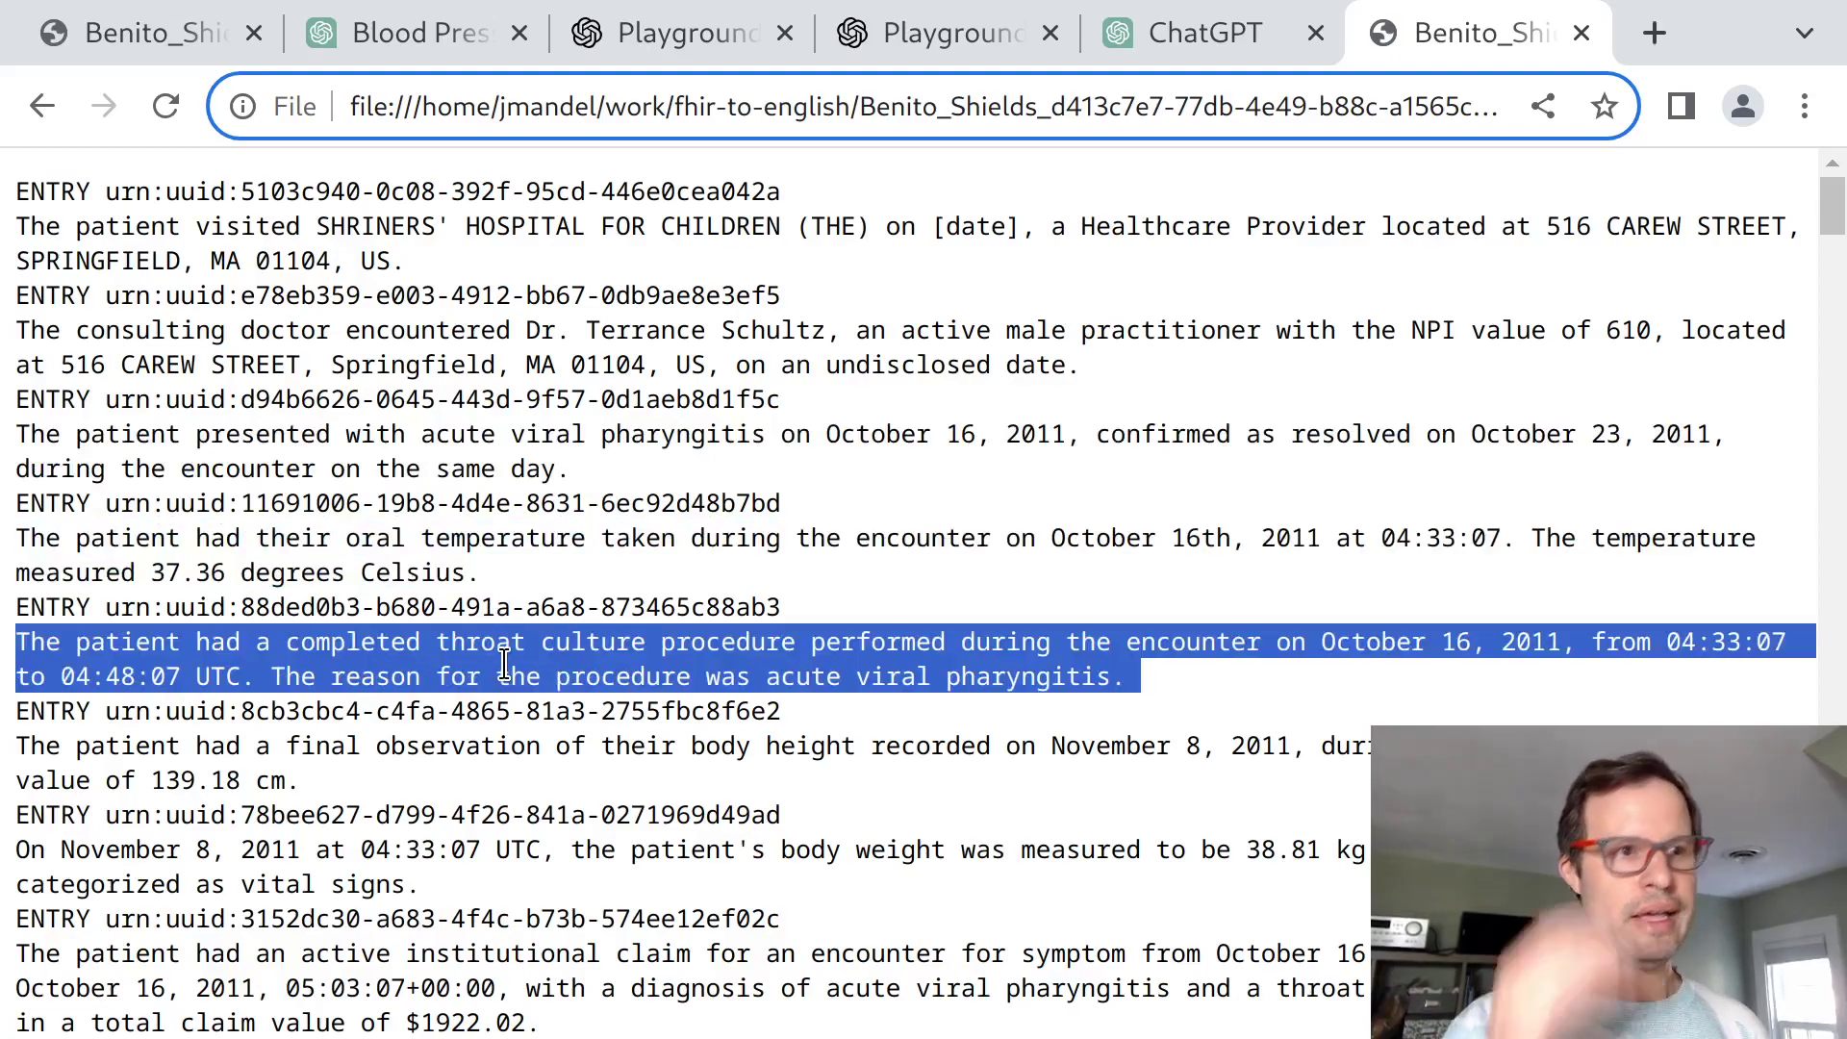
triple_click(418, 713)
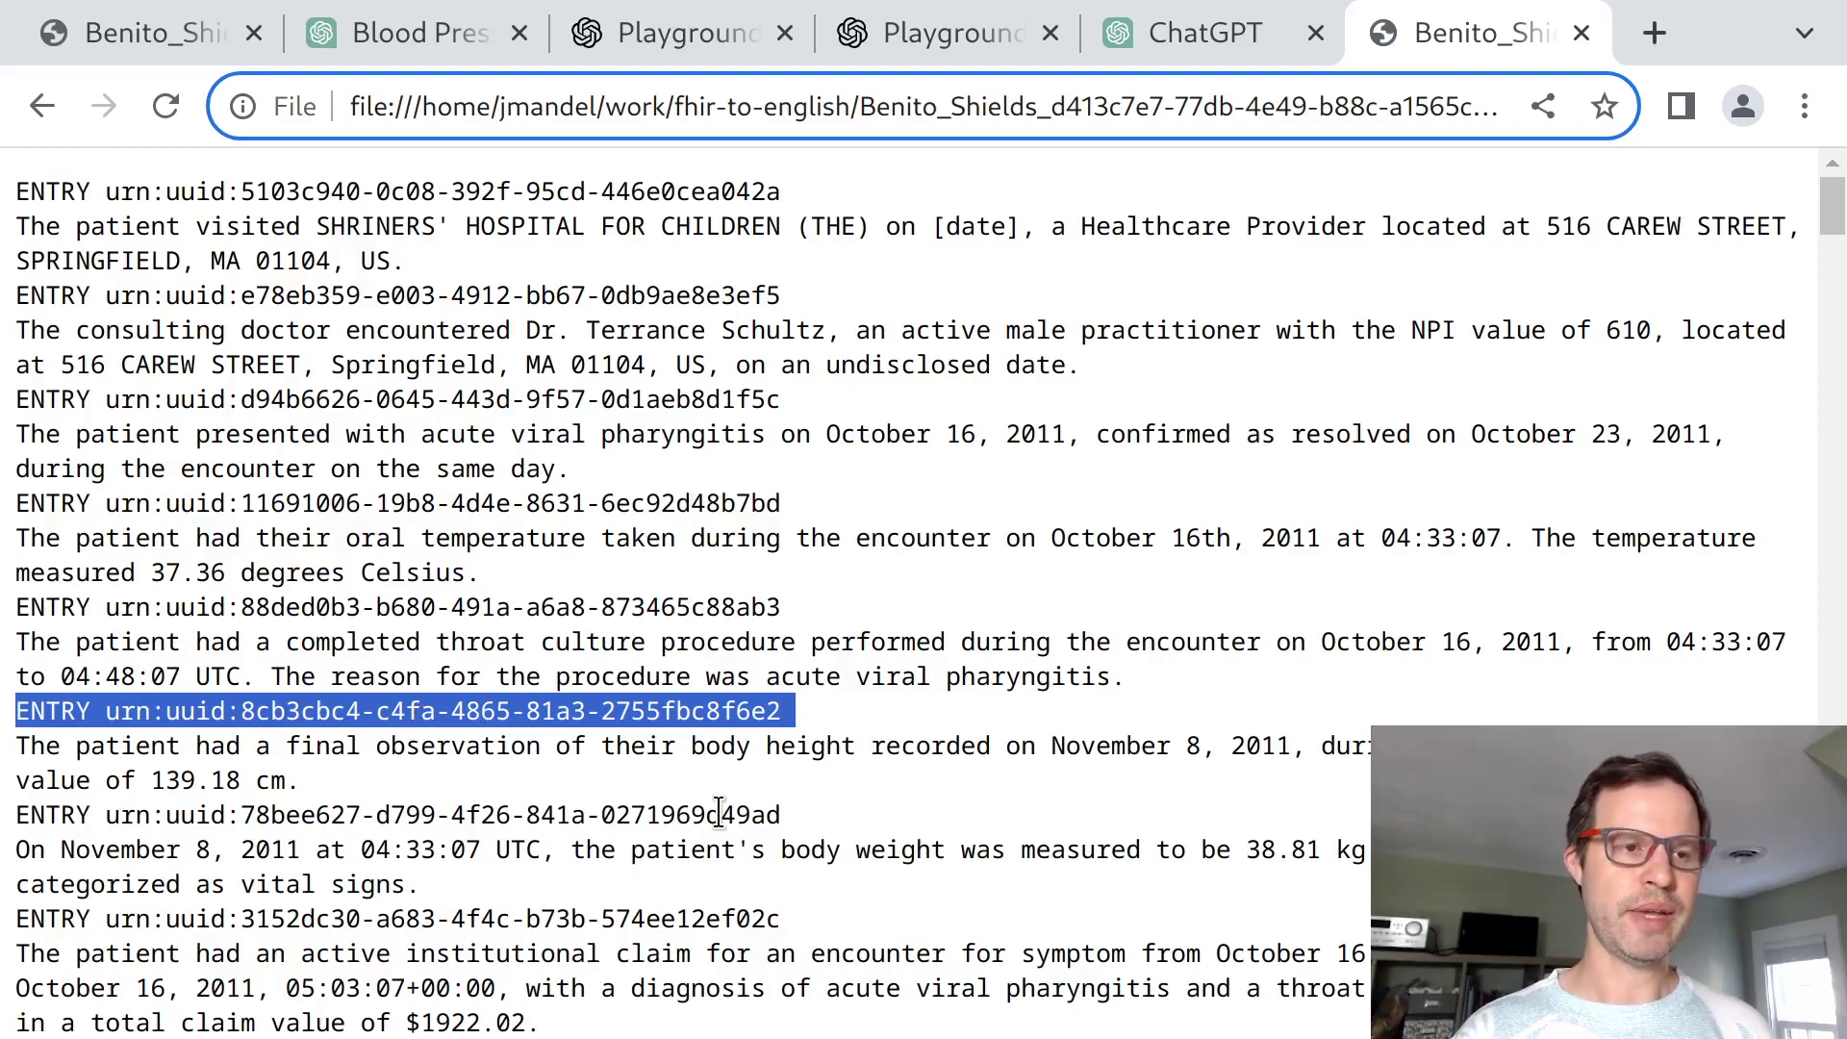
Select the institutional claim paragraph and the claim and BMI entry ID lines.
scroll(718, 811, "down", 3)
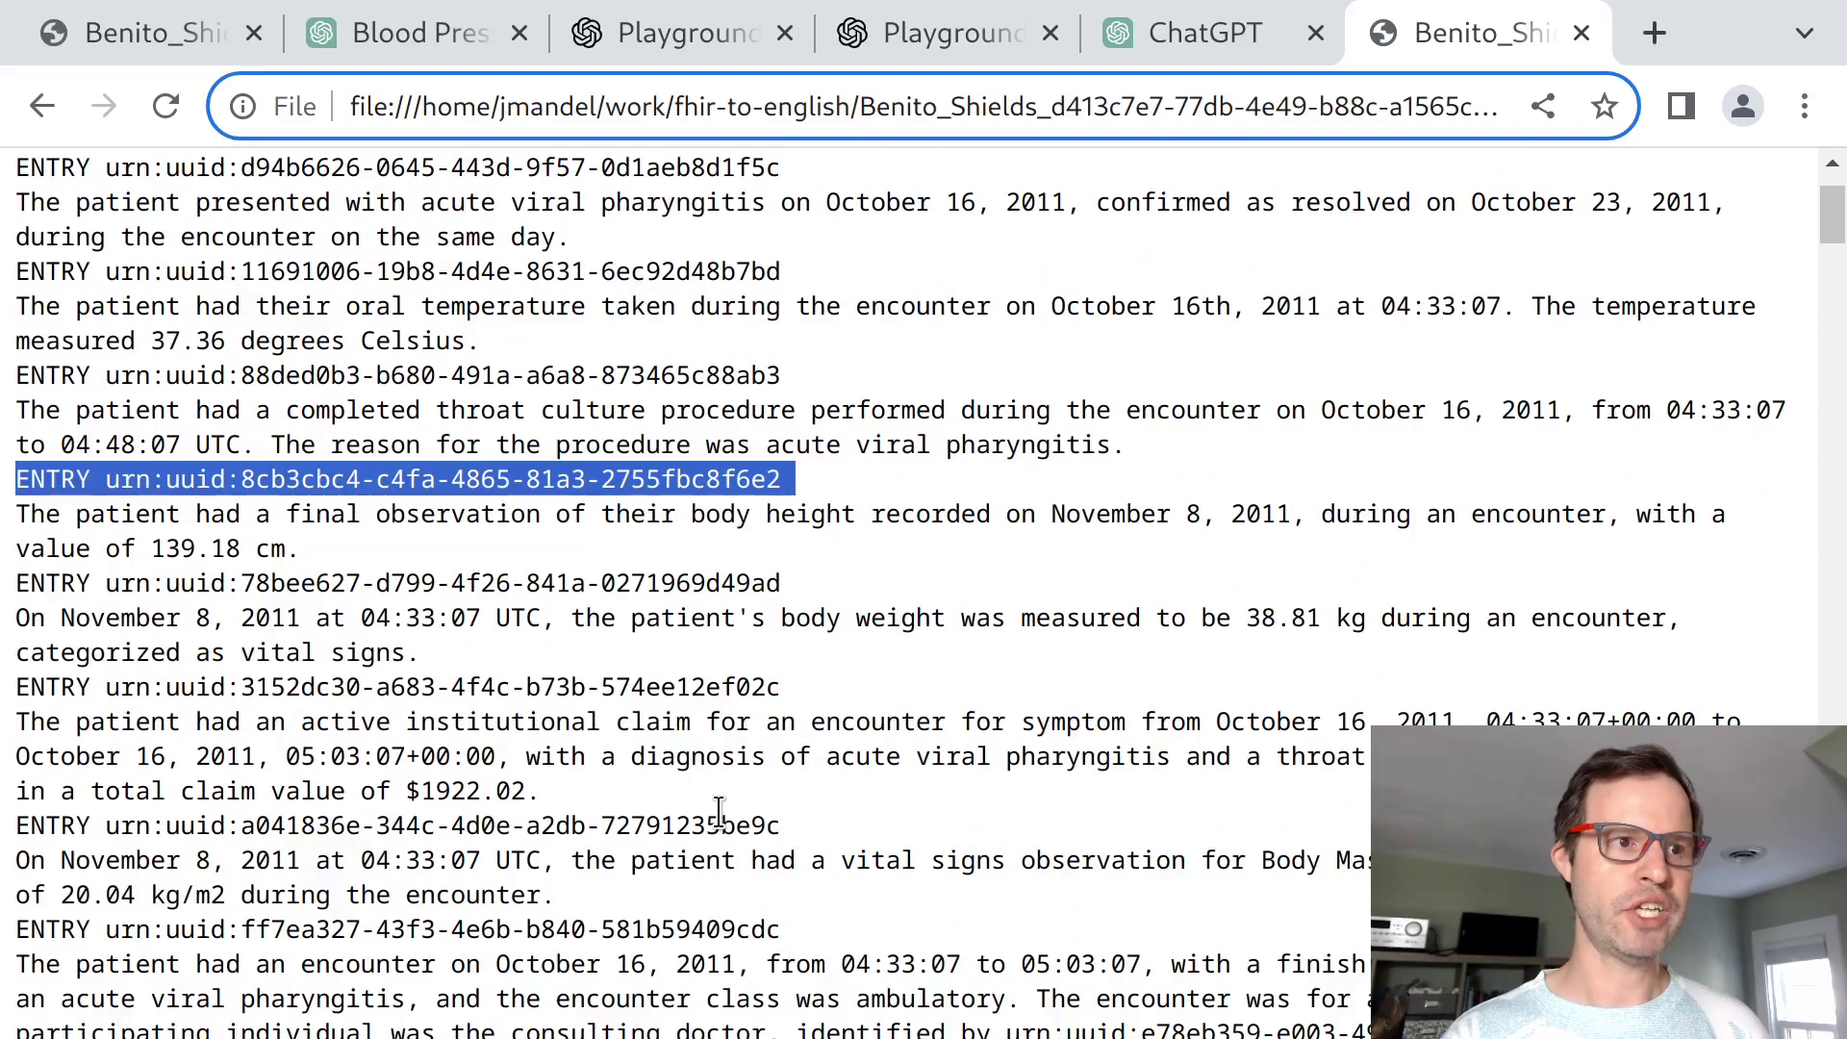
triple_click(561, 784)
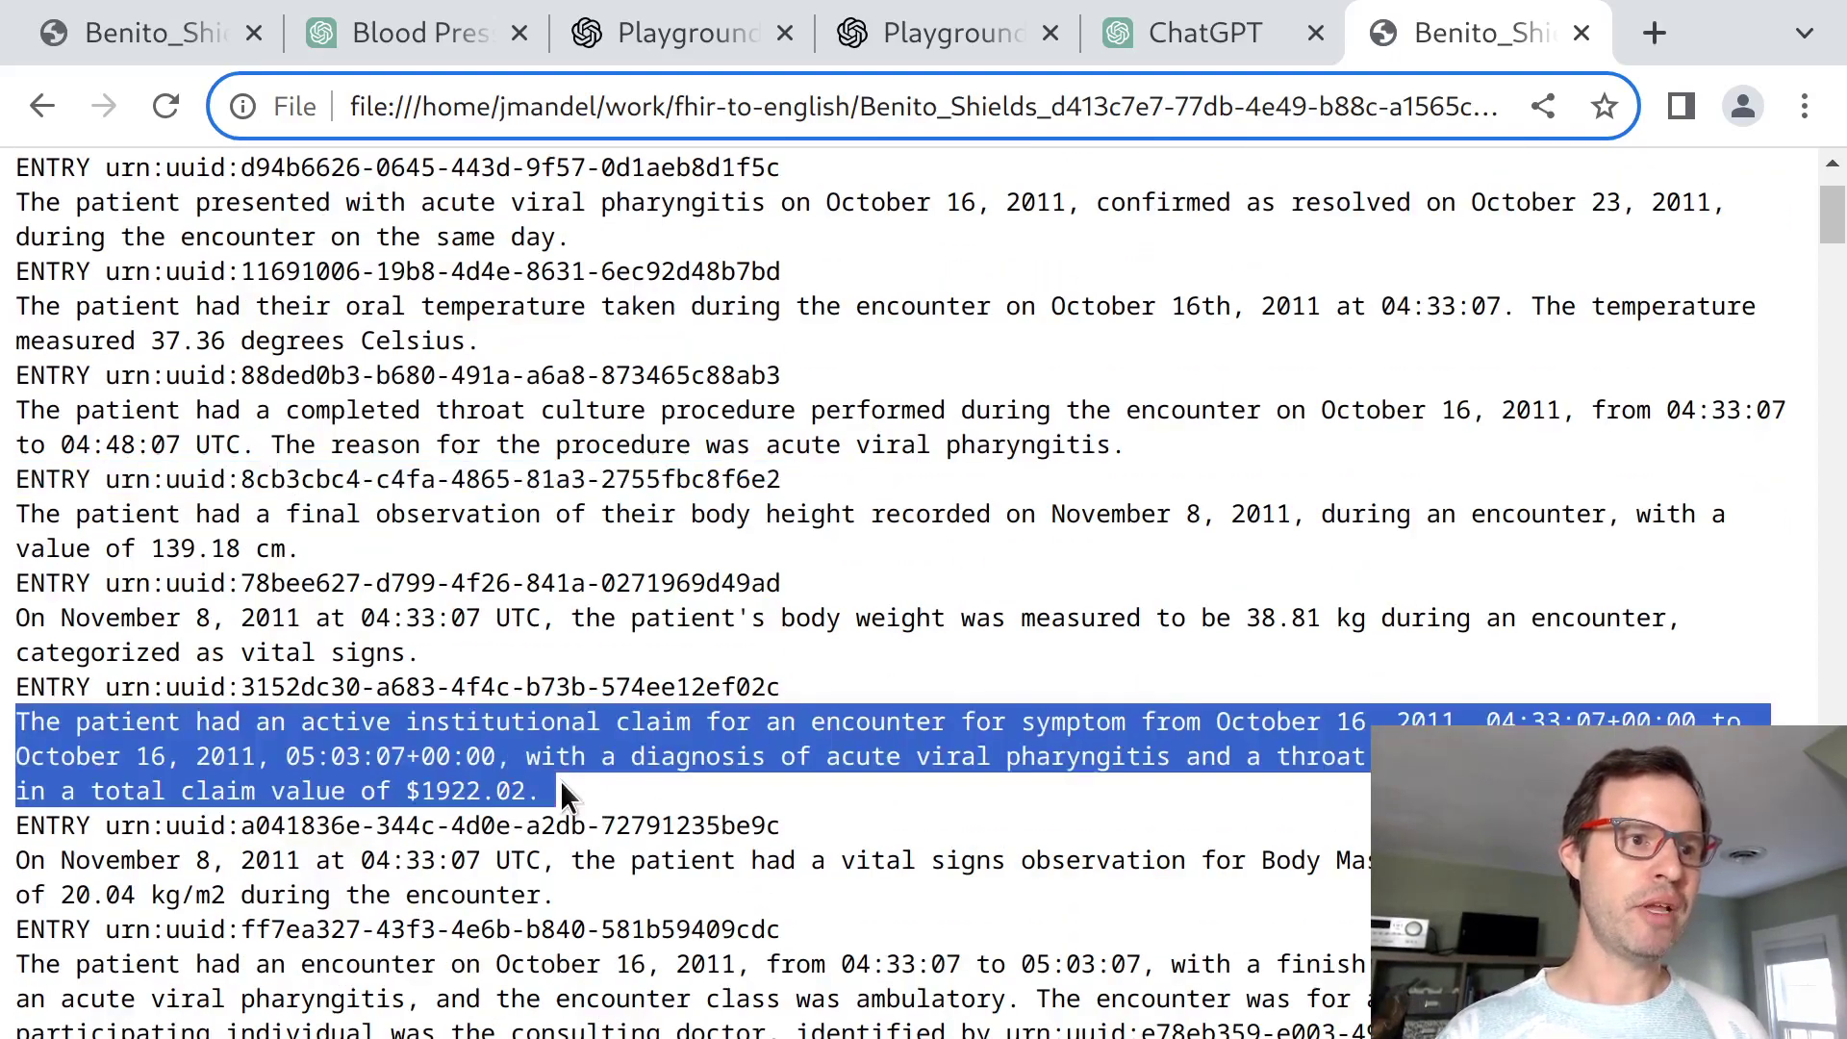
triple_click(340, 689)
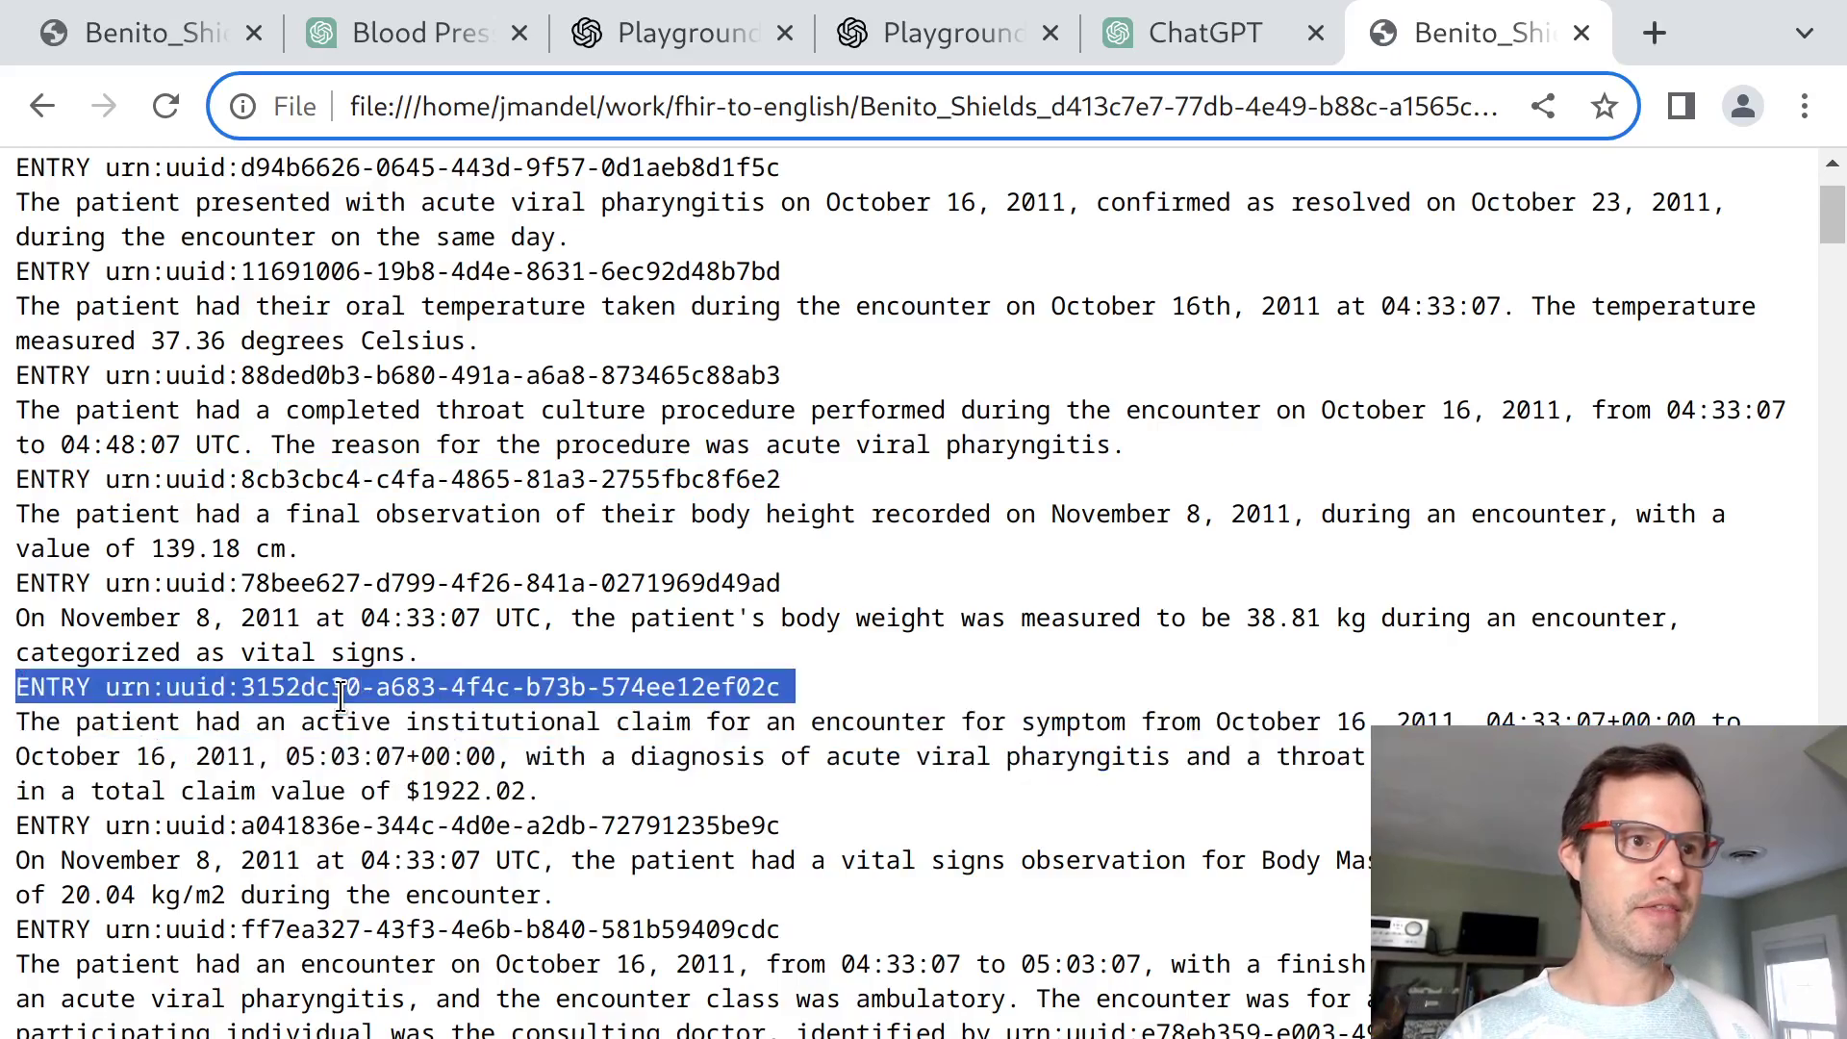
triple_click(349, 826)
triple_click(336, 758)
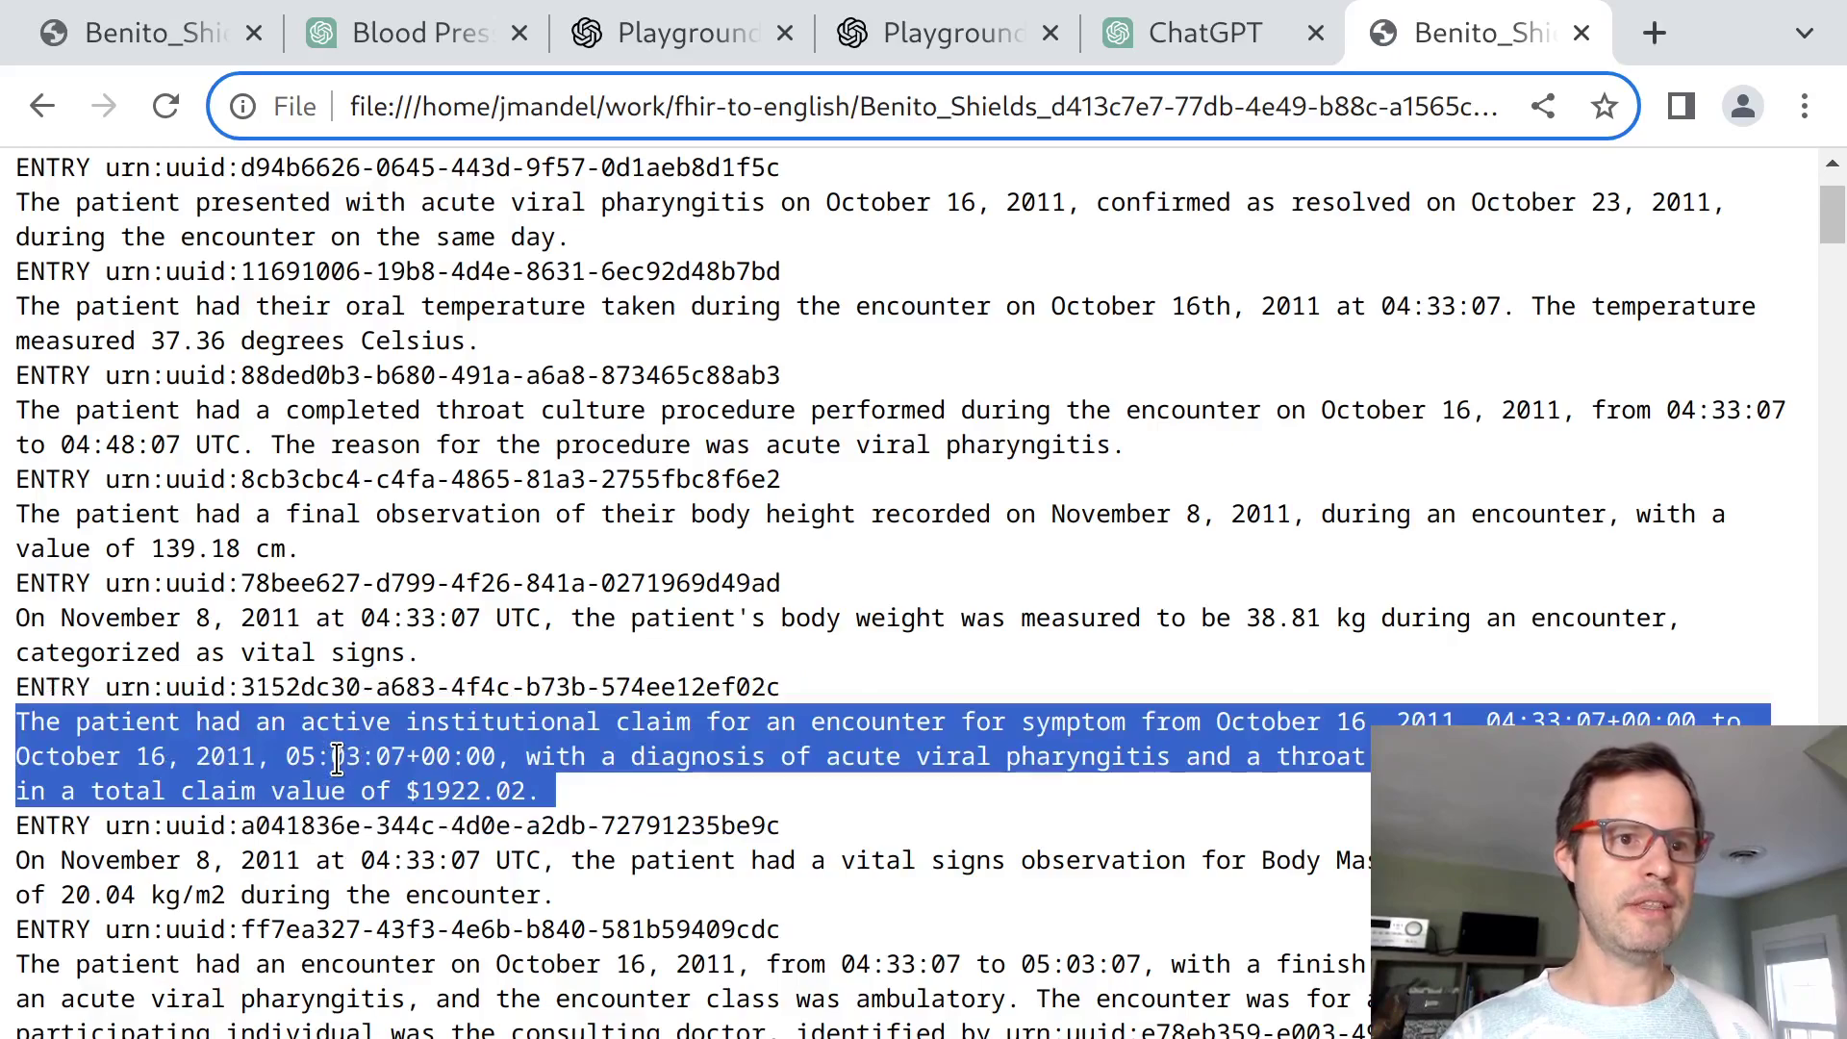
left_click(609, 859)
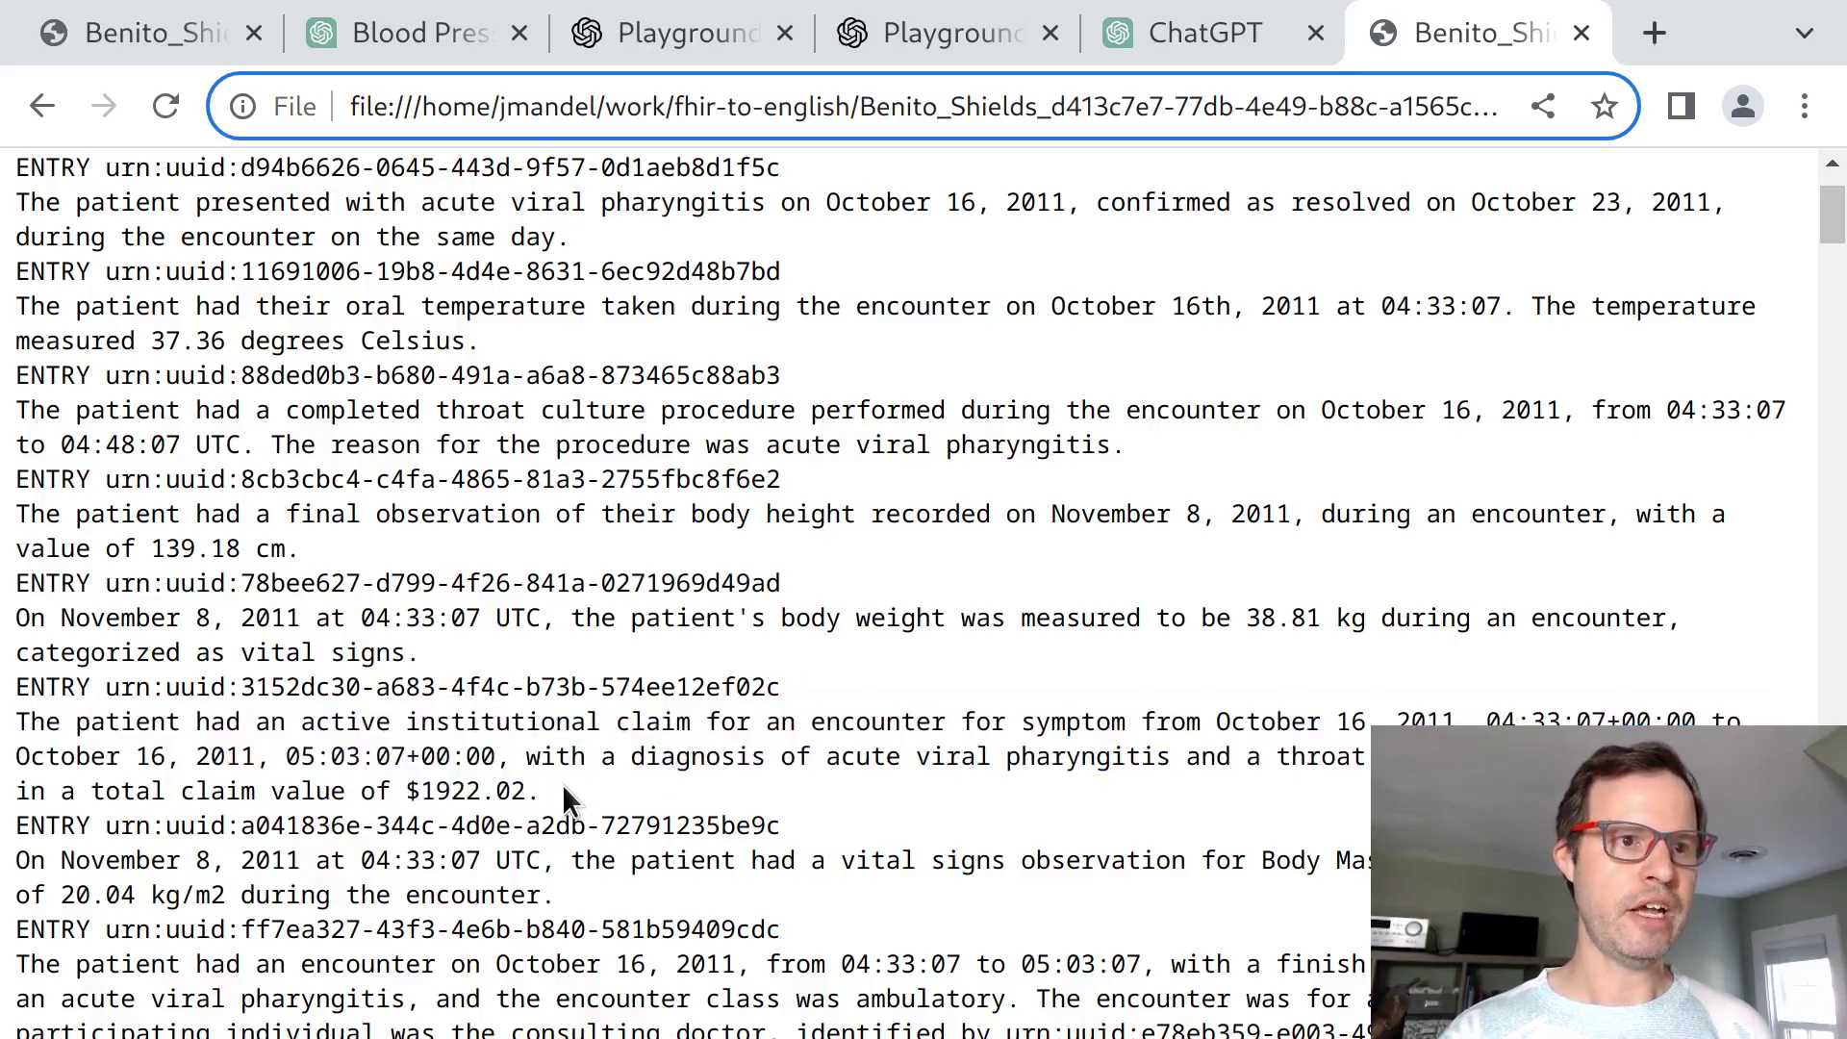
triple_click(562, 783)
Read down to the ambulatory encounter and patient demographics paragraphs.
scroll(562, 783, "down", 1)
scroll(563, 790, "down", 1)
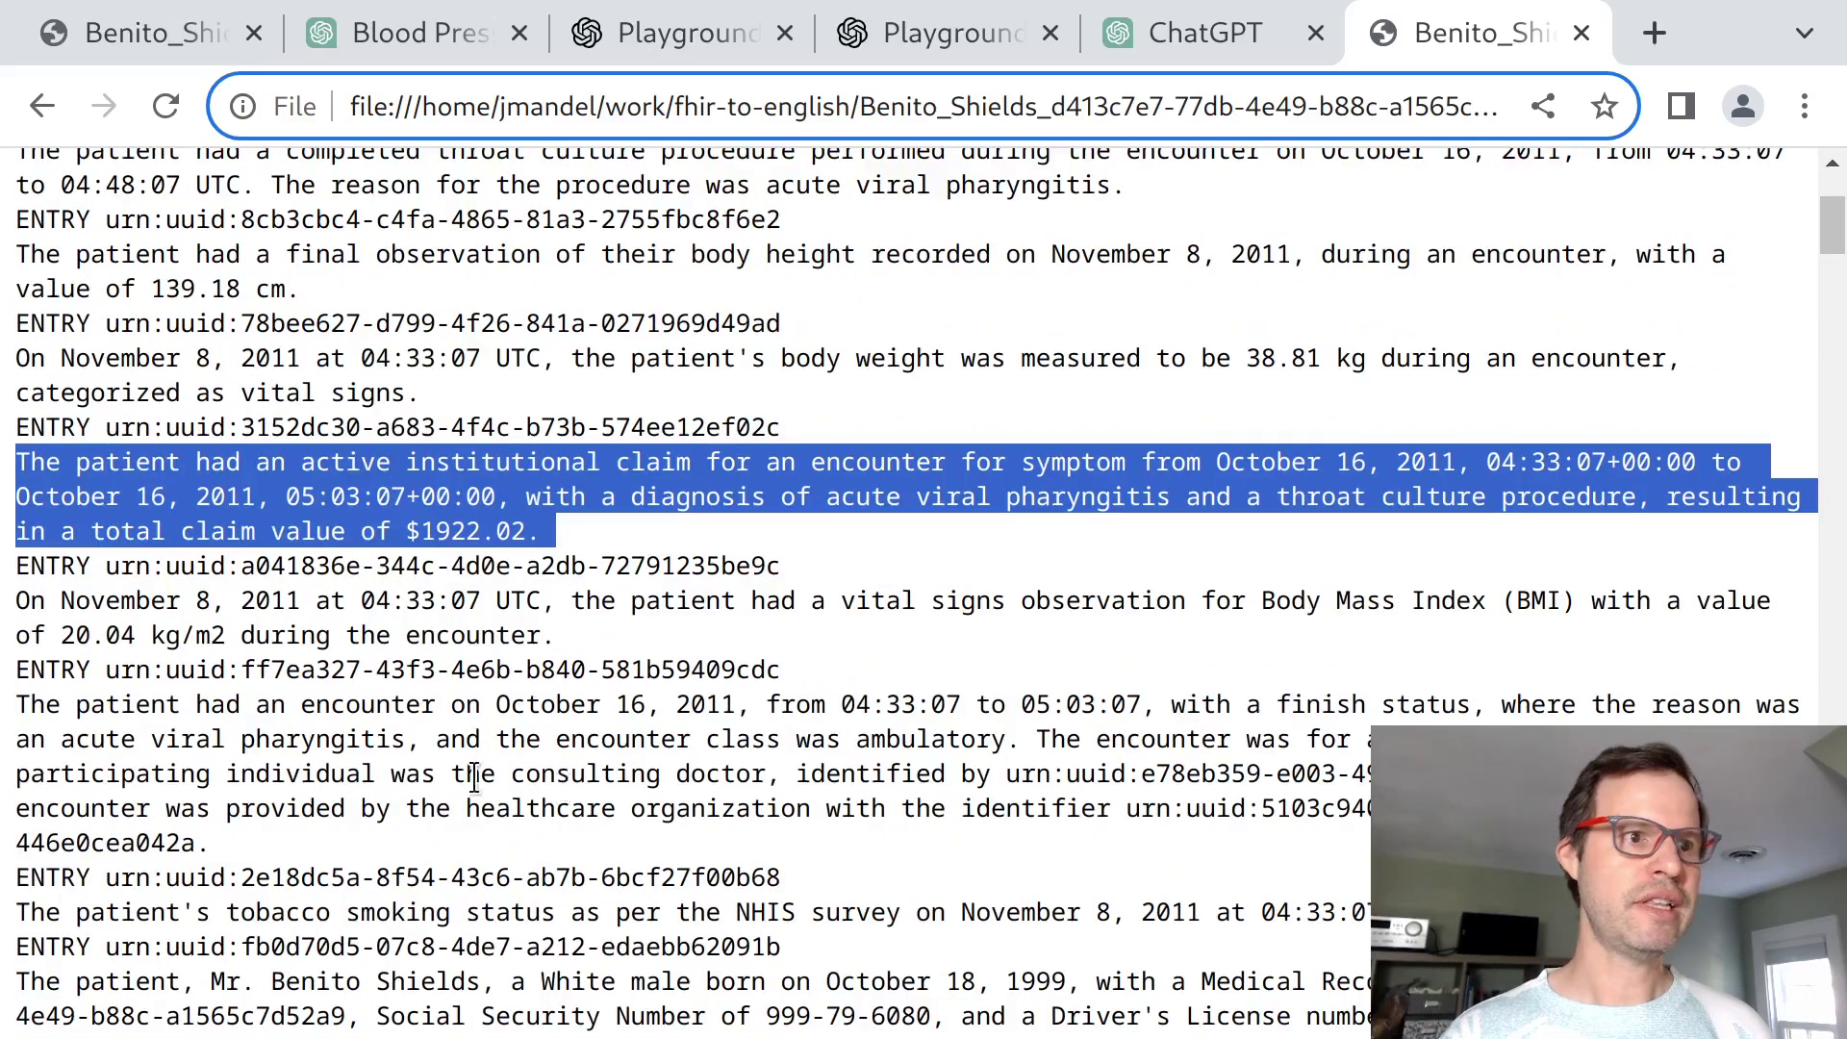
triple_click(386, 736)
scroll(386, 736, "down", 4)
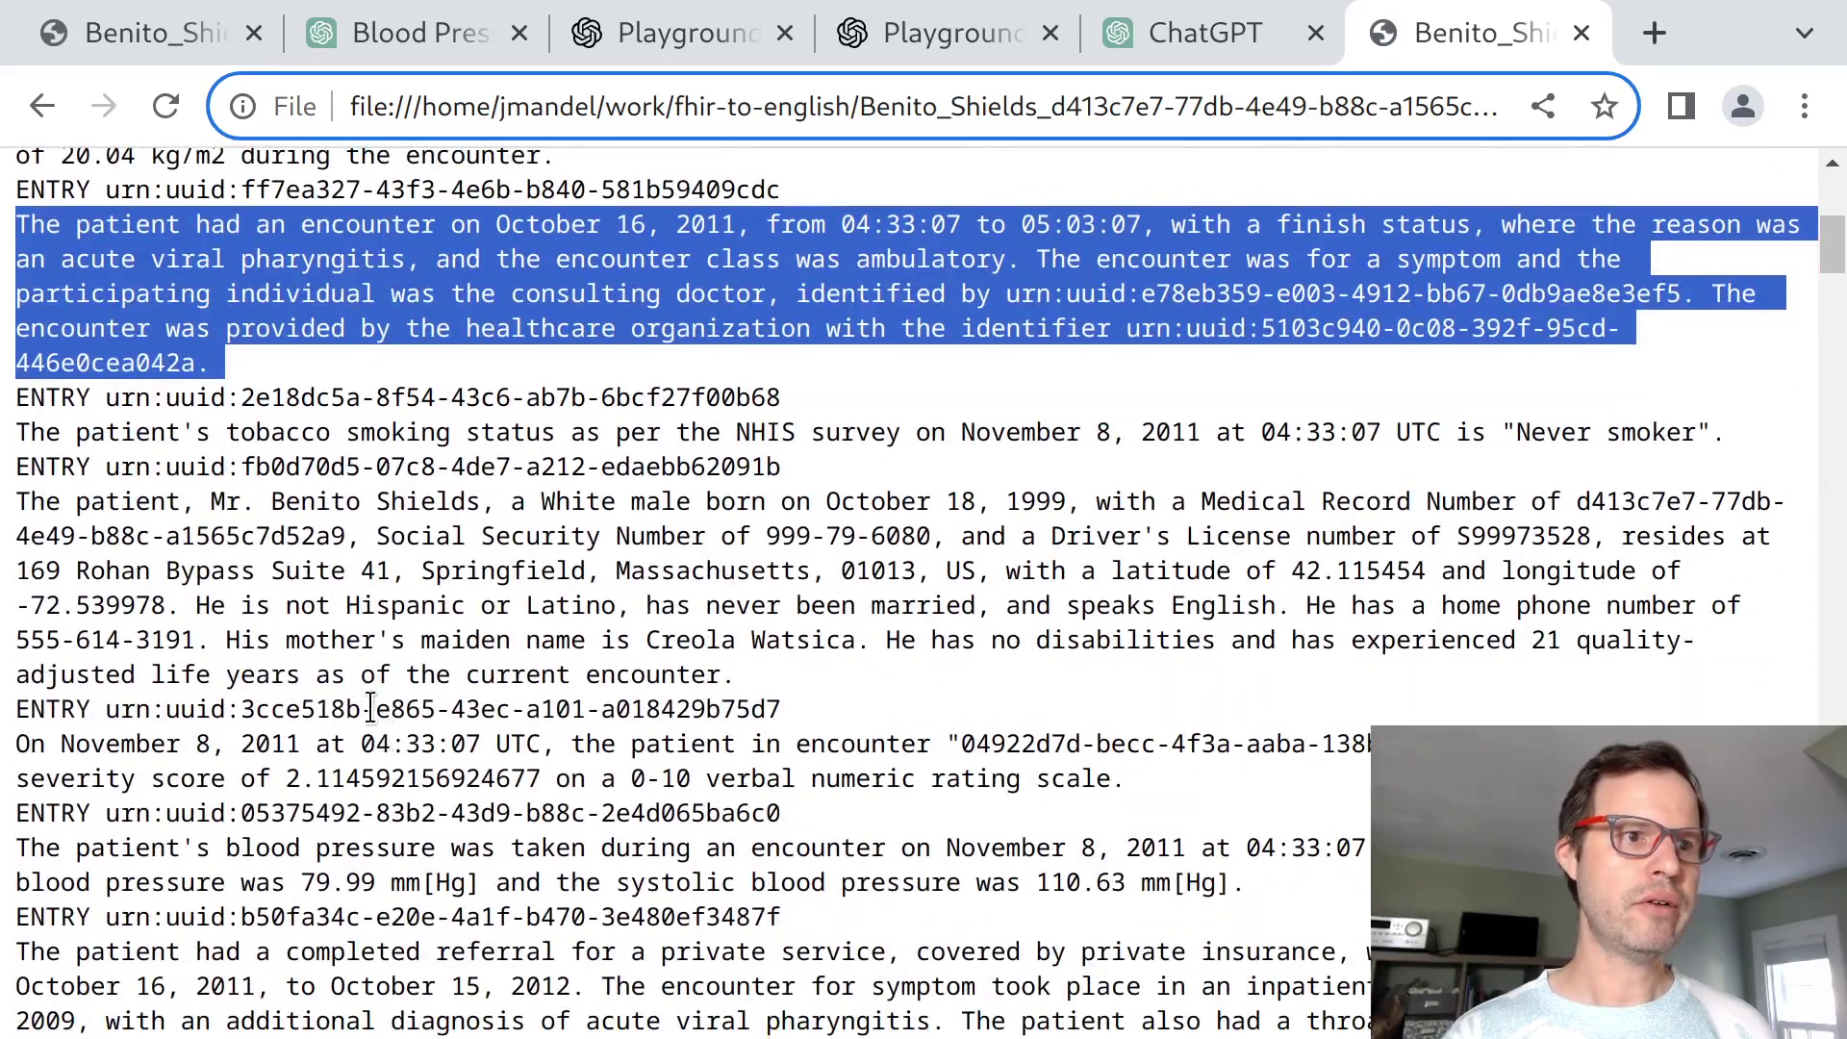
triple_click(374, 589)
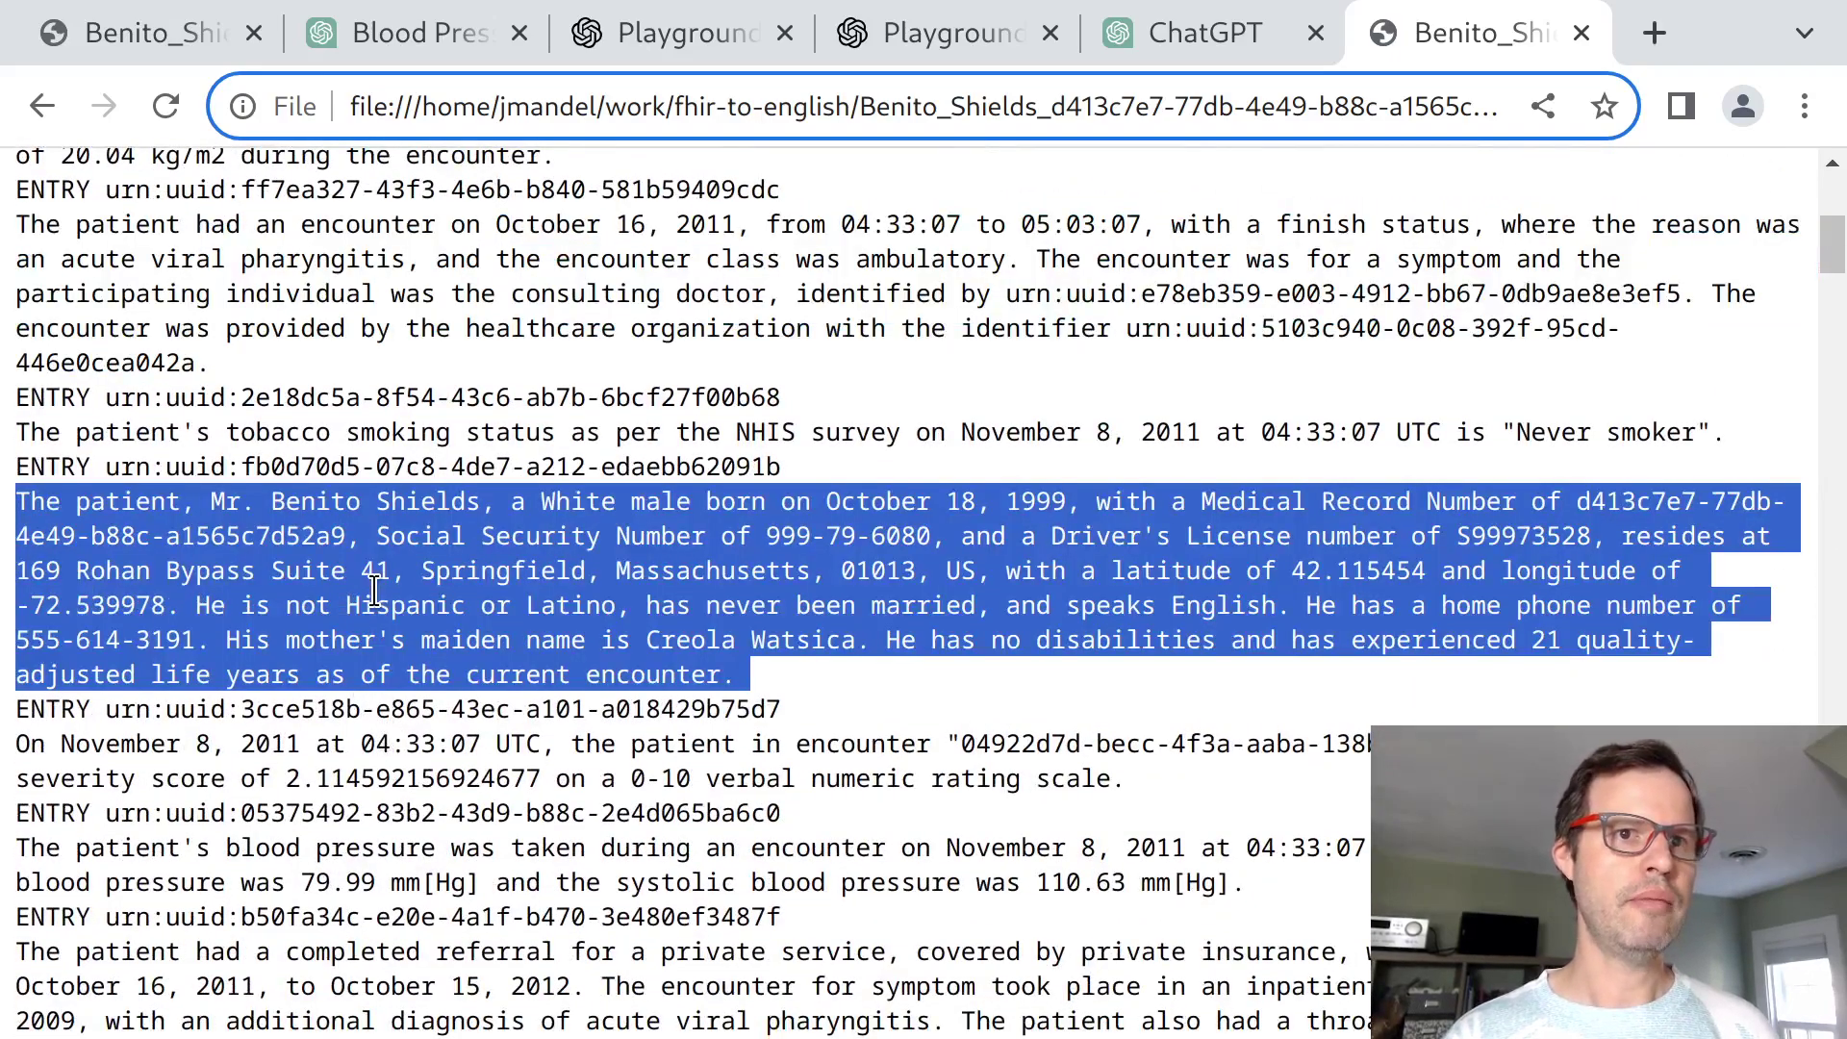
scroll(572, 705, "down", 2)
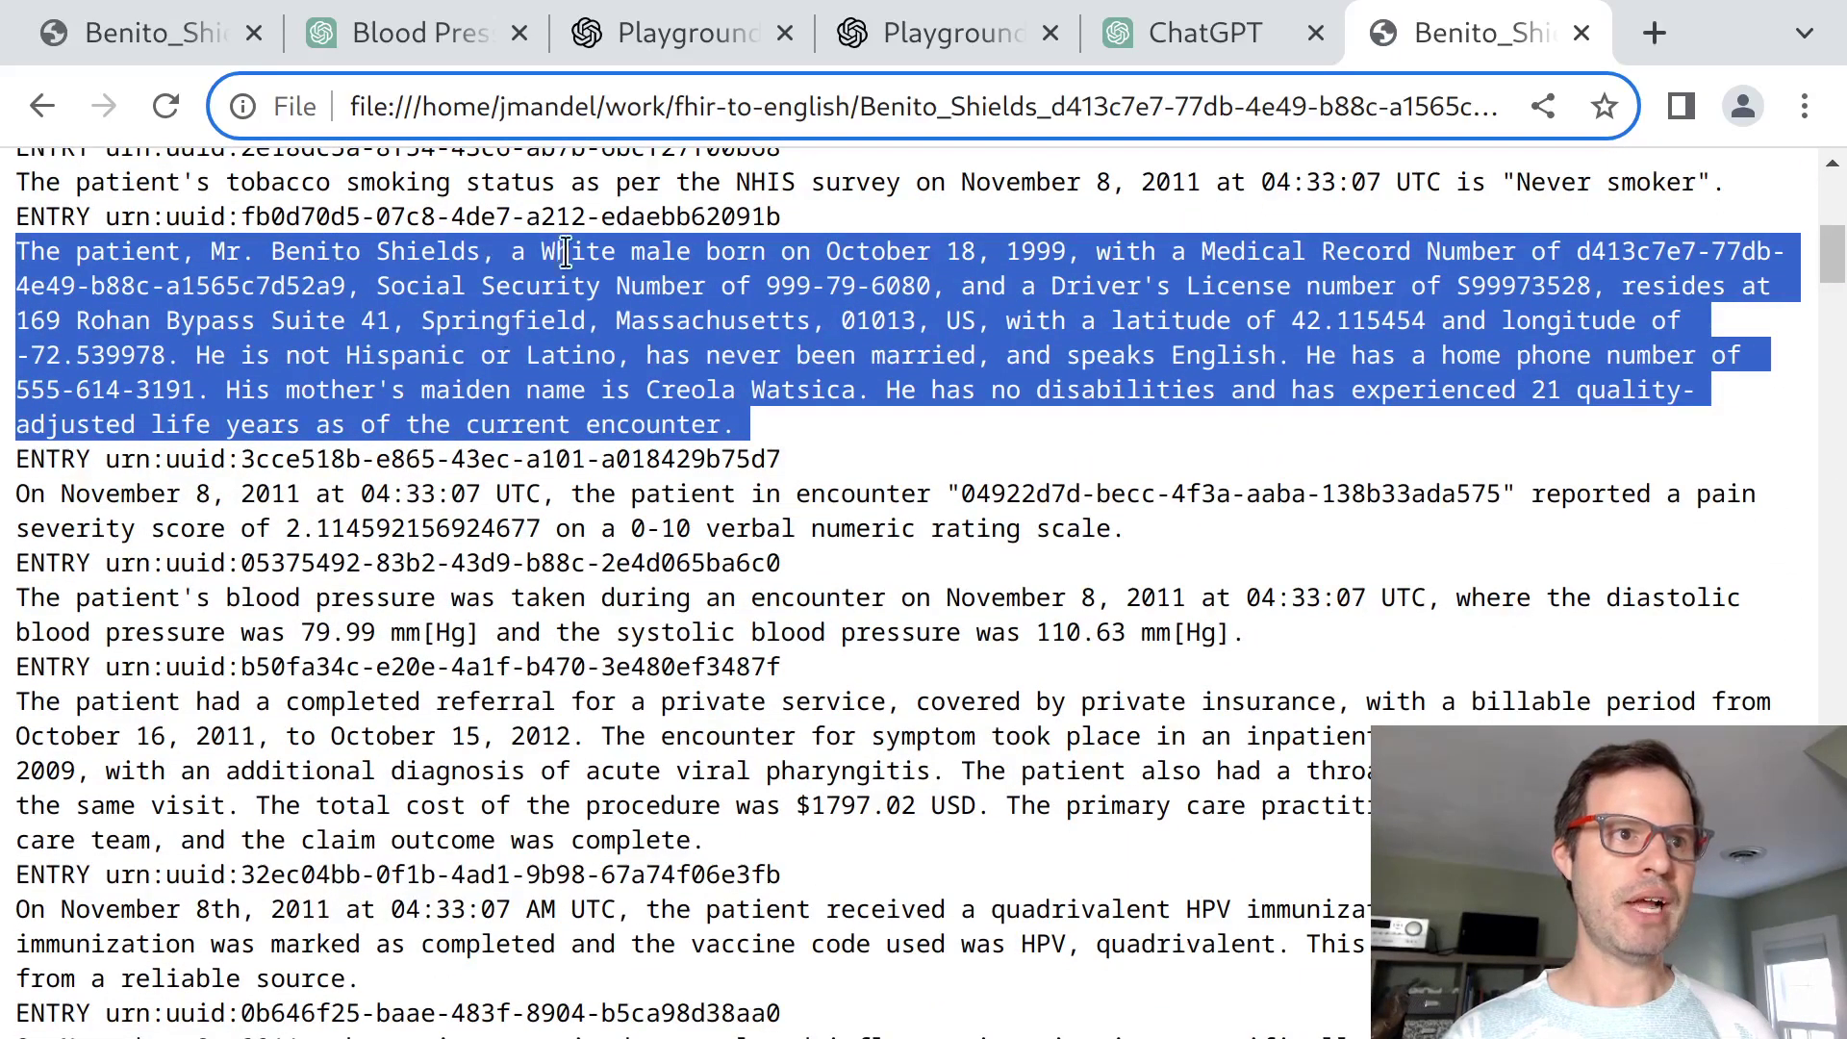
scroll(366, 816, "down", 1)
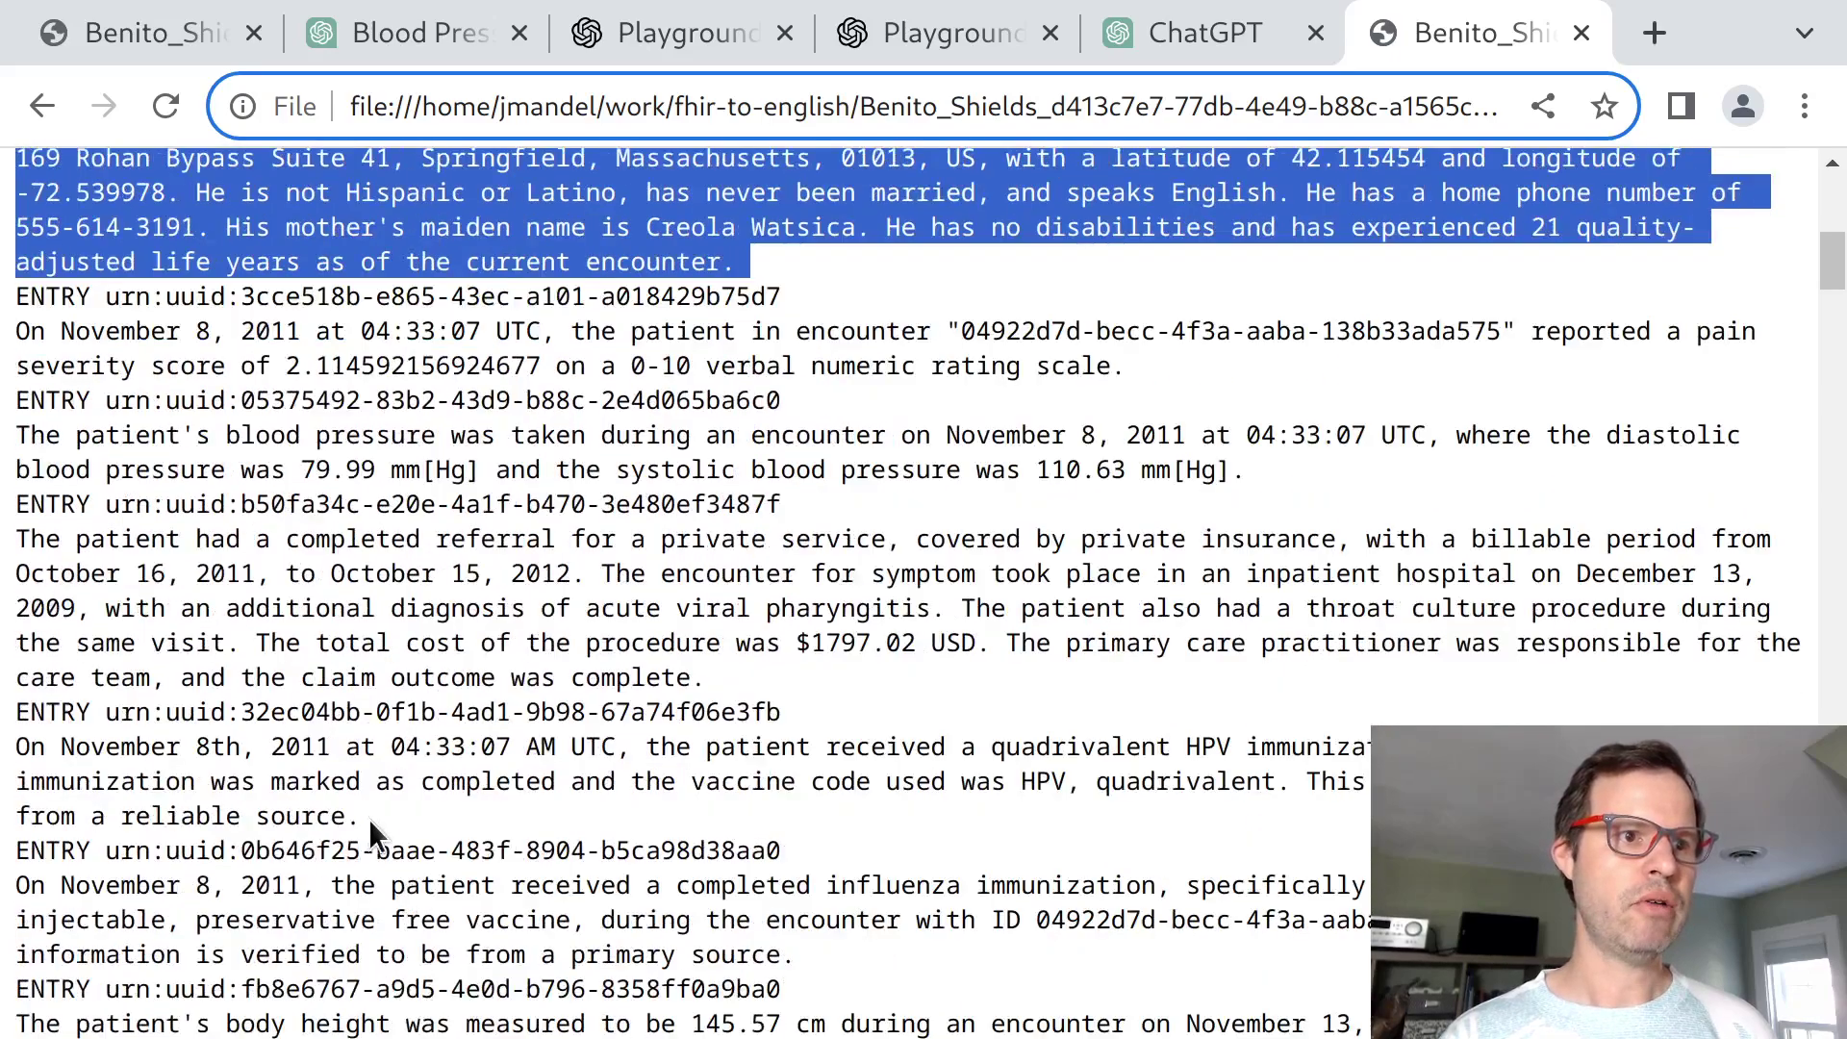
Find 'hydroc' to select the Hydrochlorothiazide 6.25 MG and 25 MG order paragraphs.
left_click(364, 781)
key("ctrl+f")
type("hy")
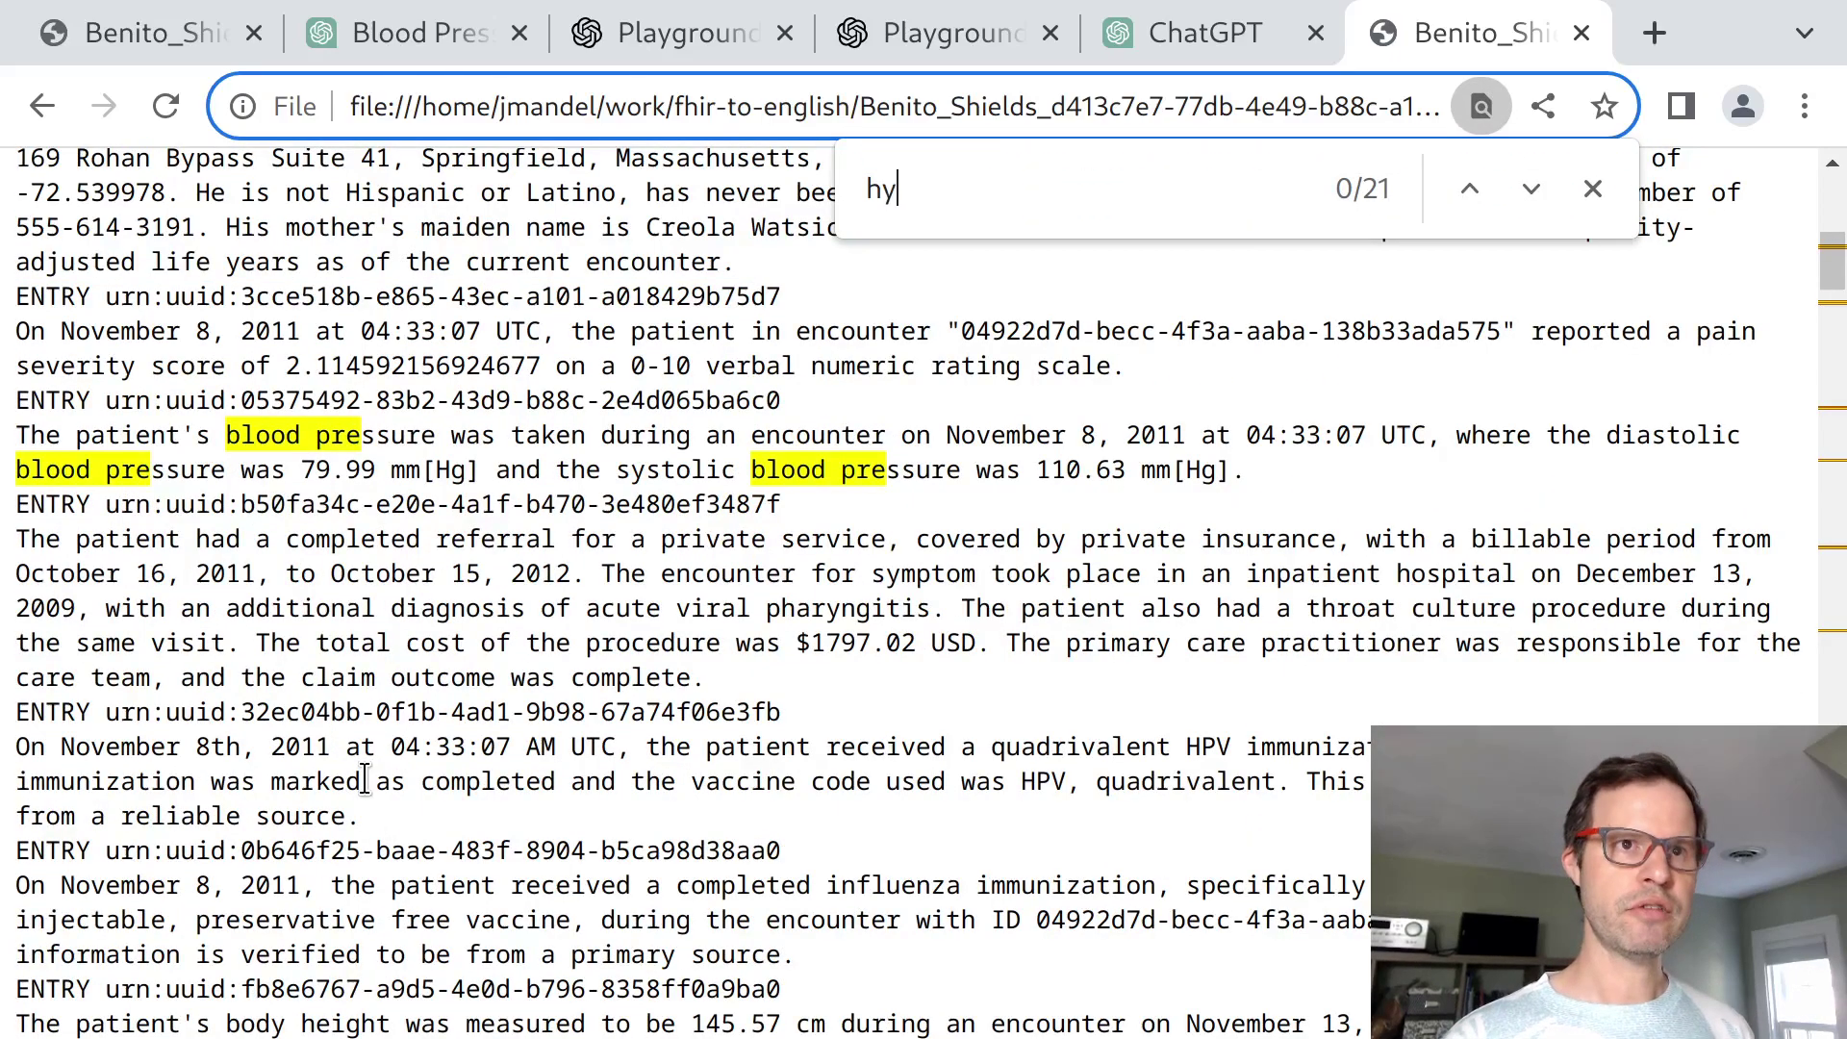
type("droc")
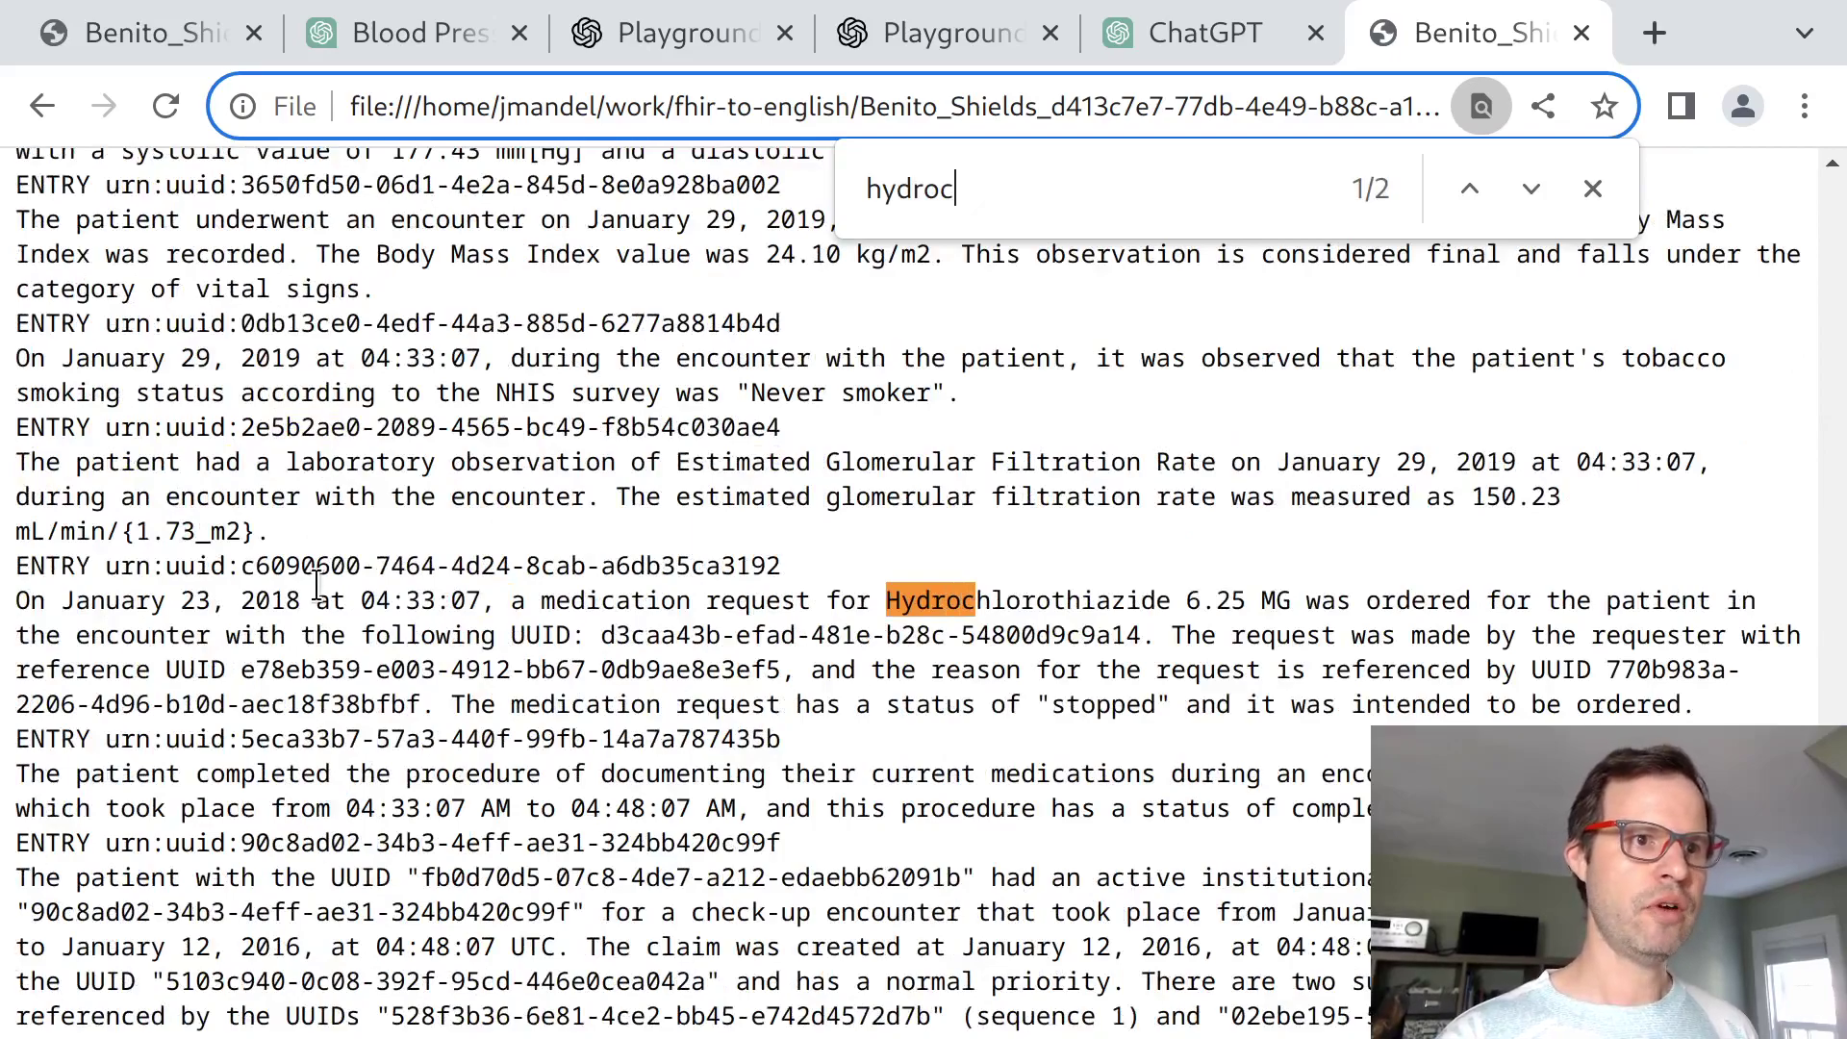
triple_click(367, 601)
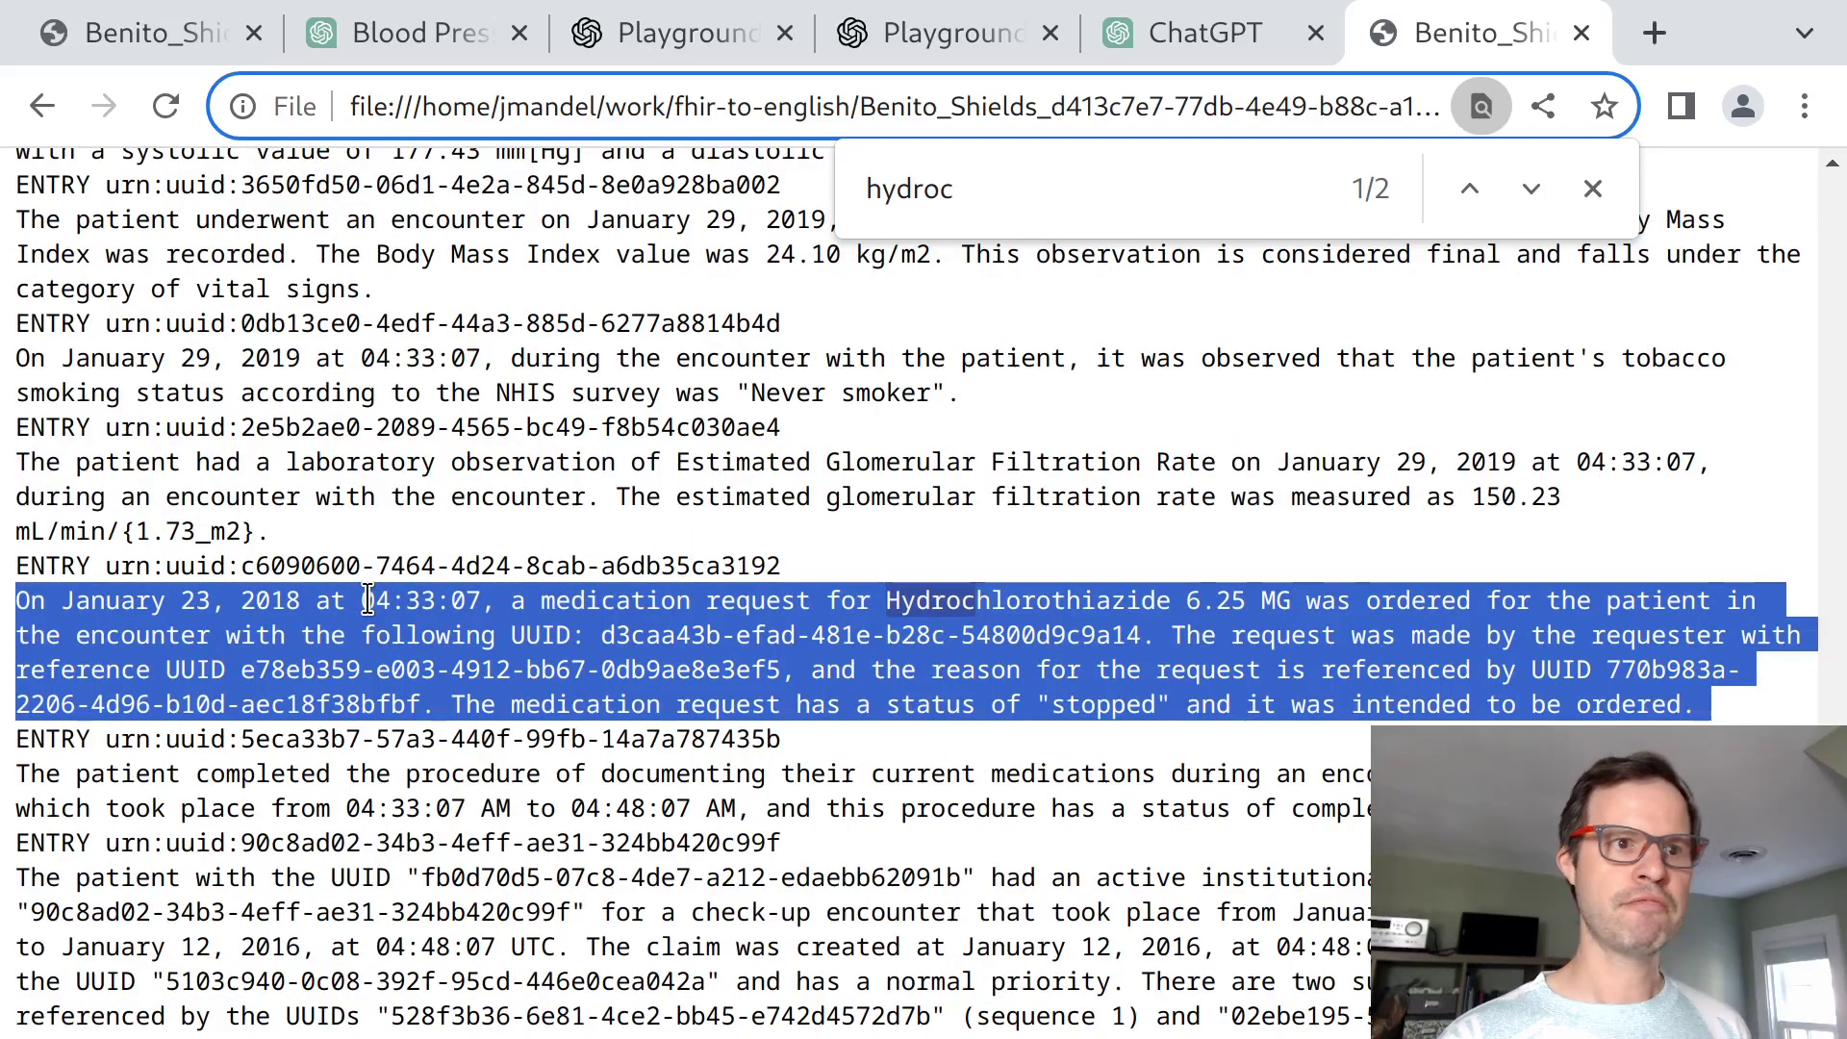
key("Escape")
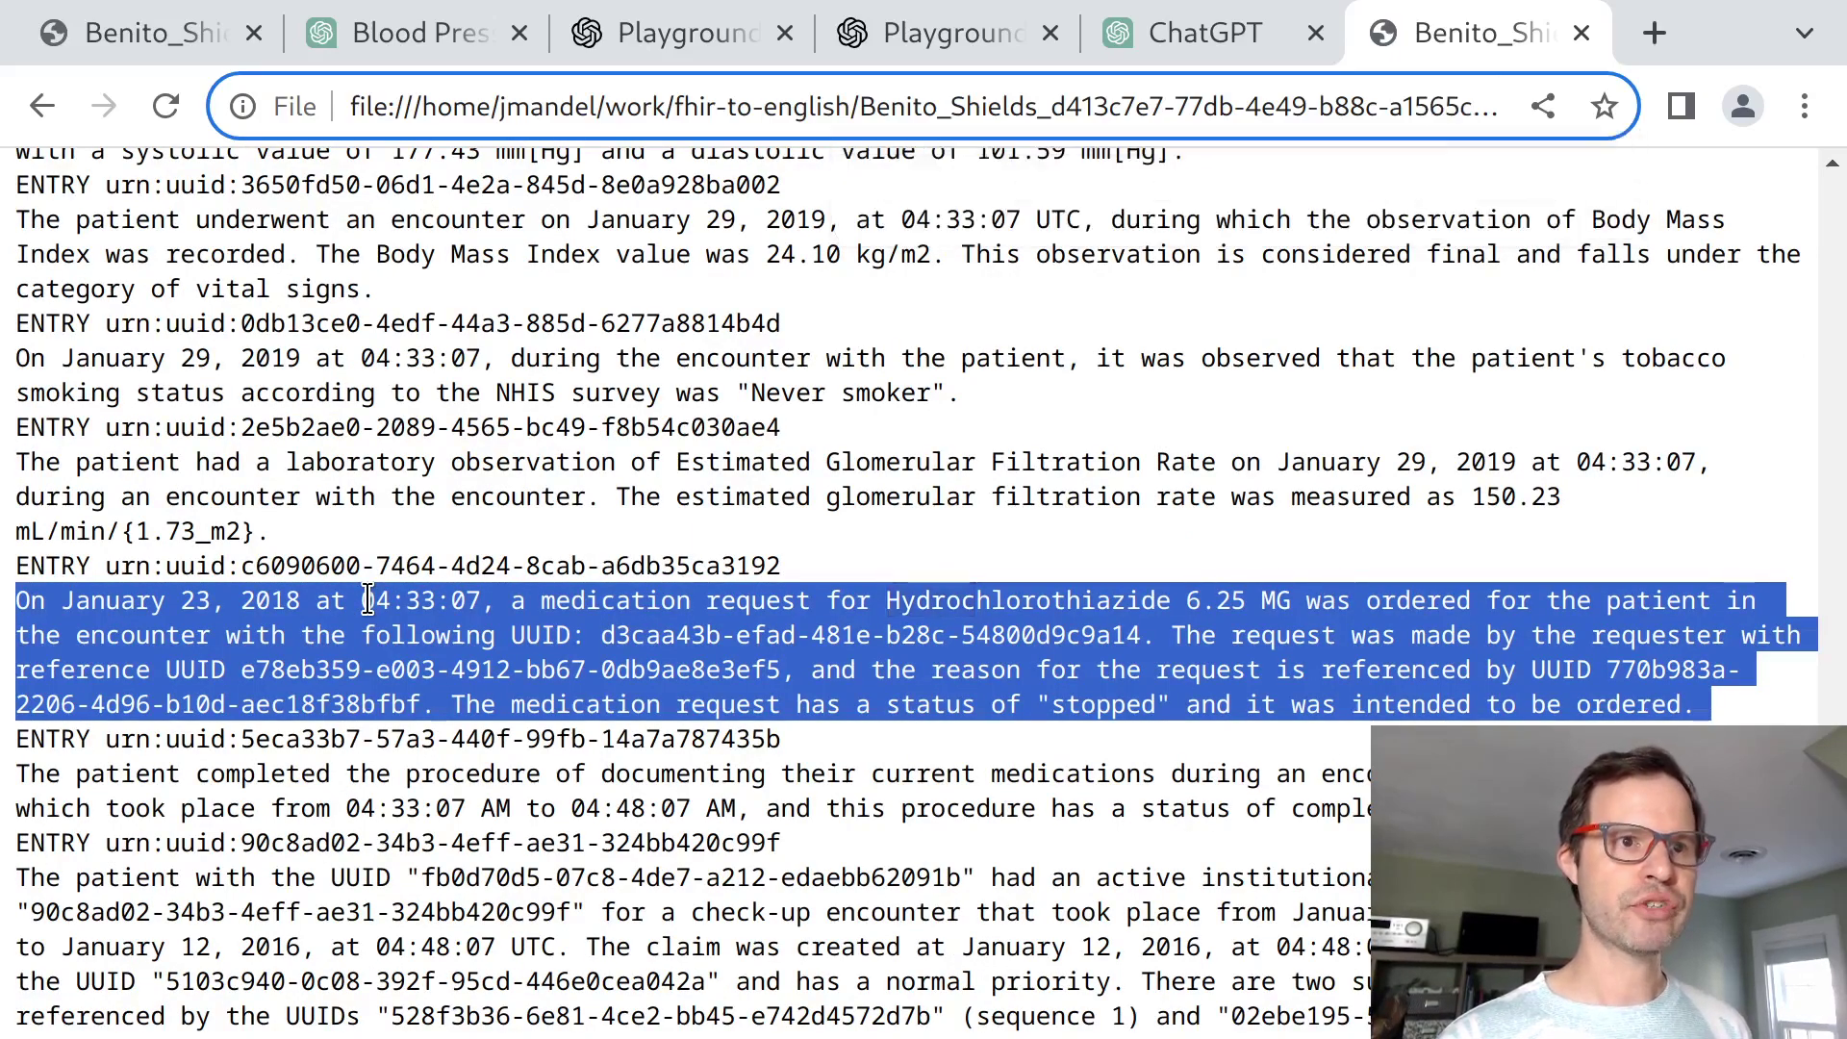
key("ctrl+f")
key("Return")
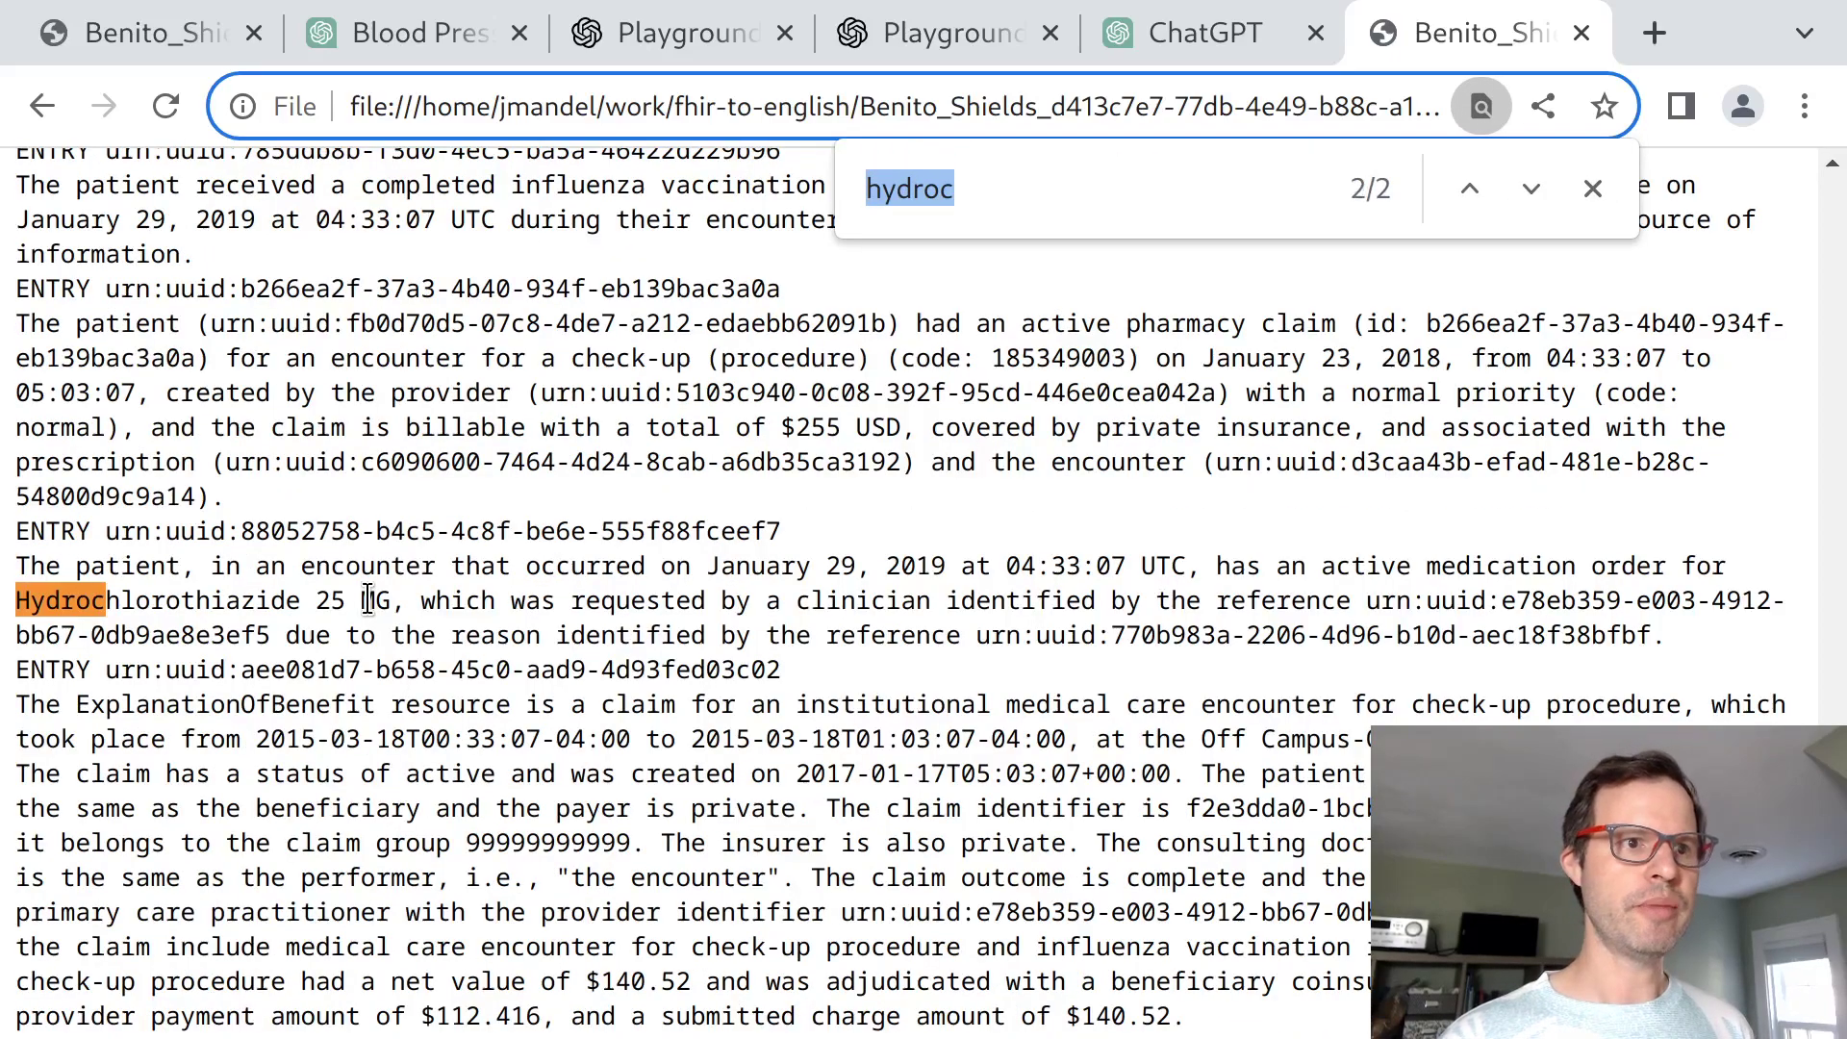
triple_click(367, 600)
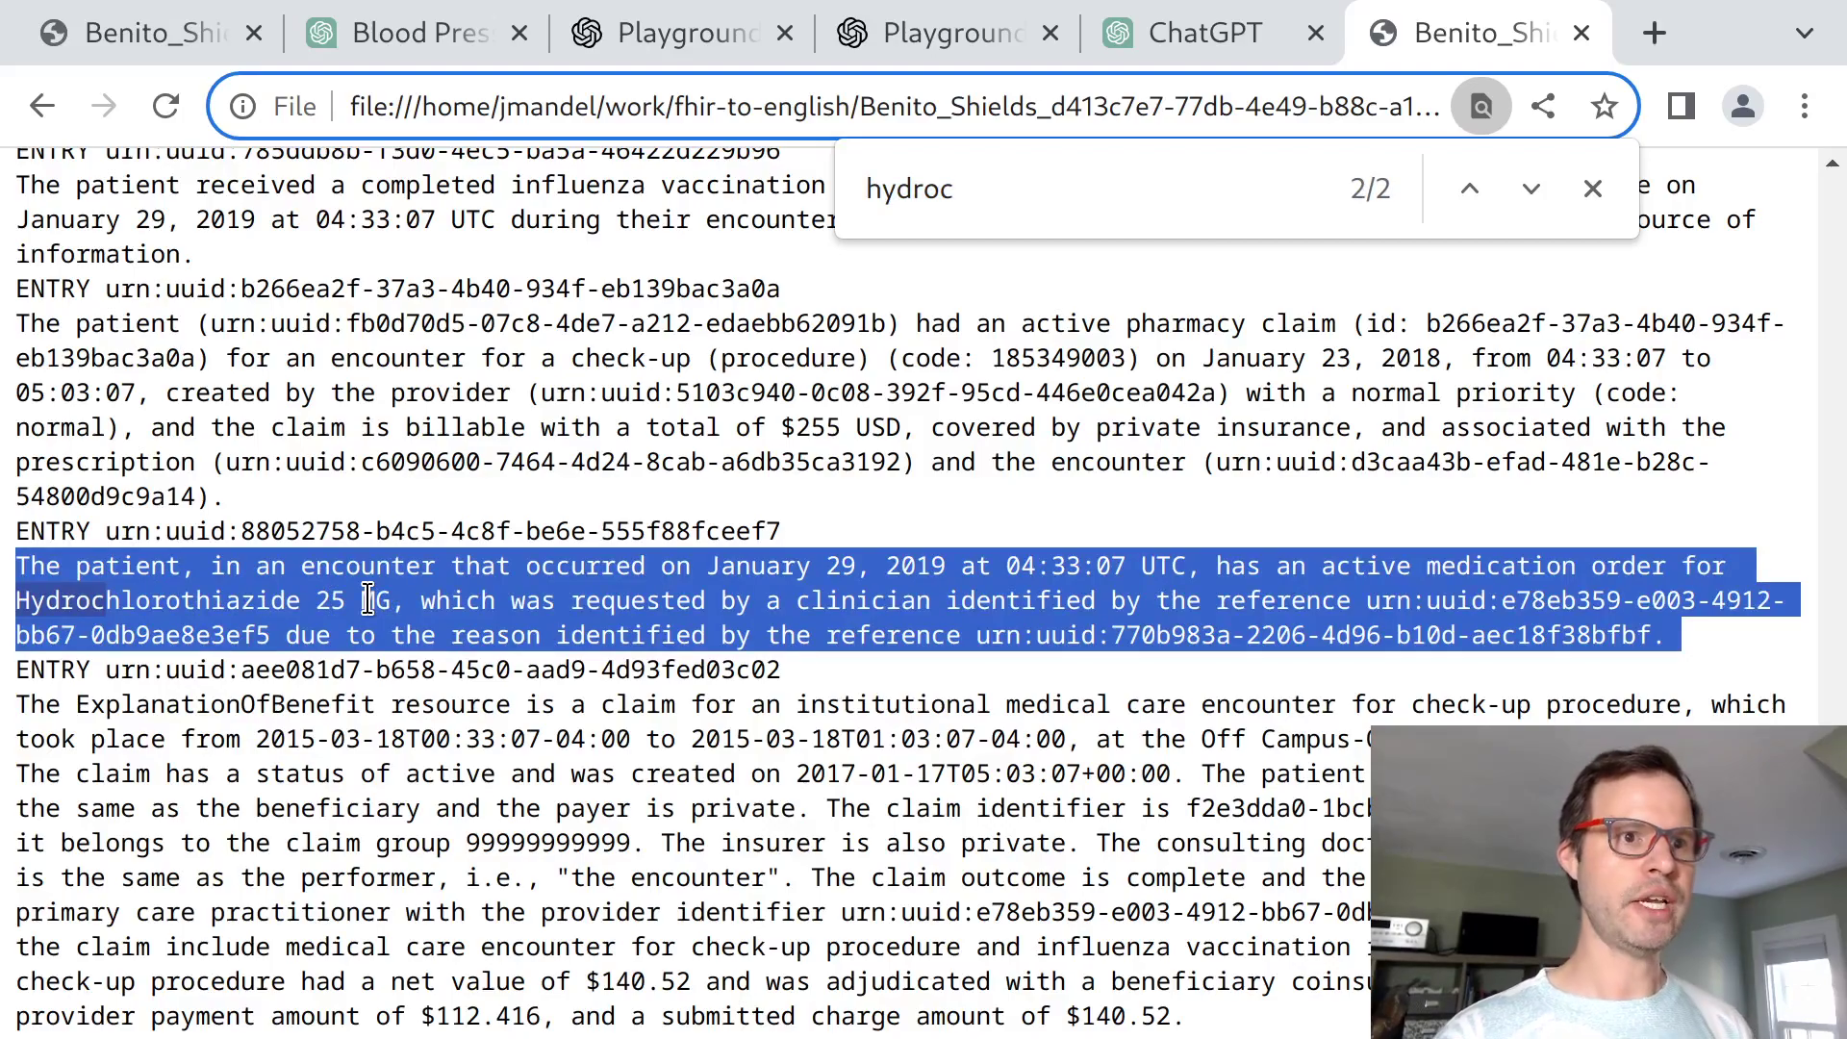
key("Escape")
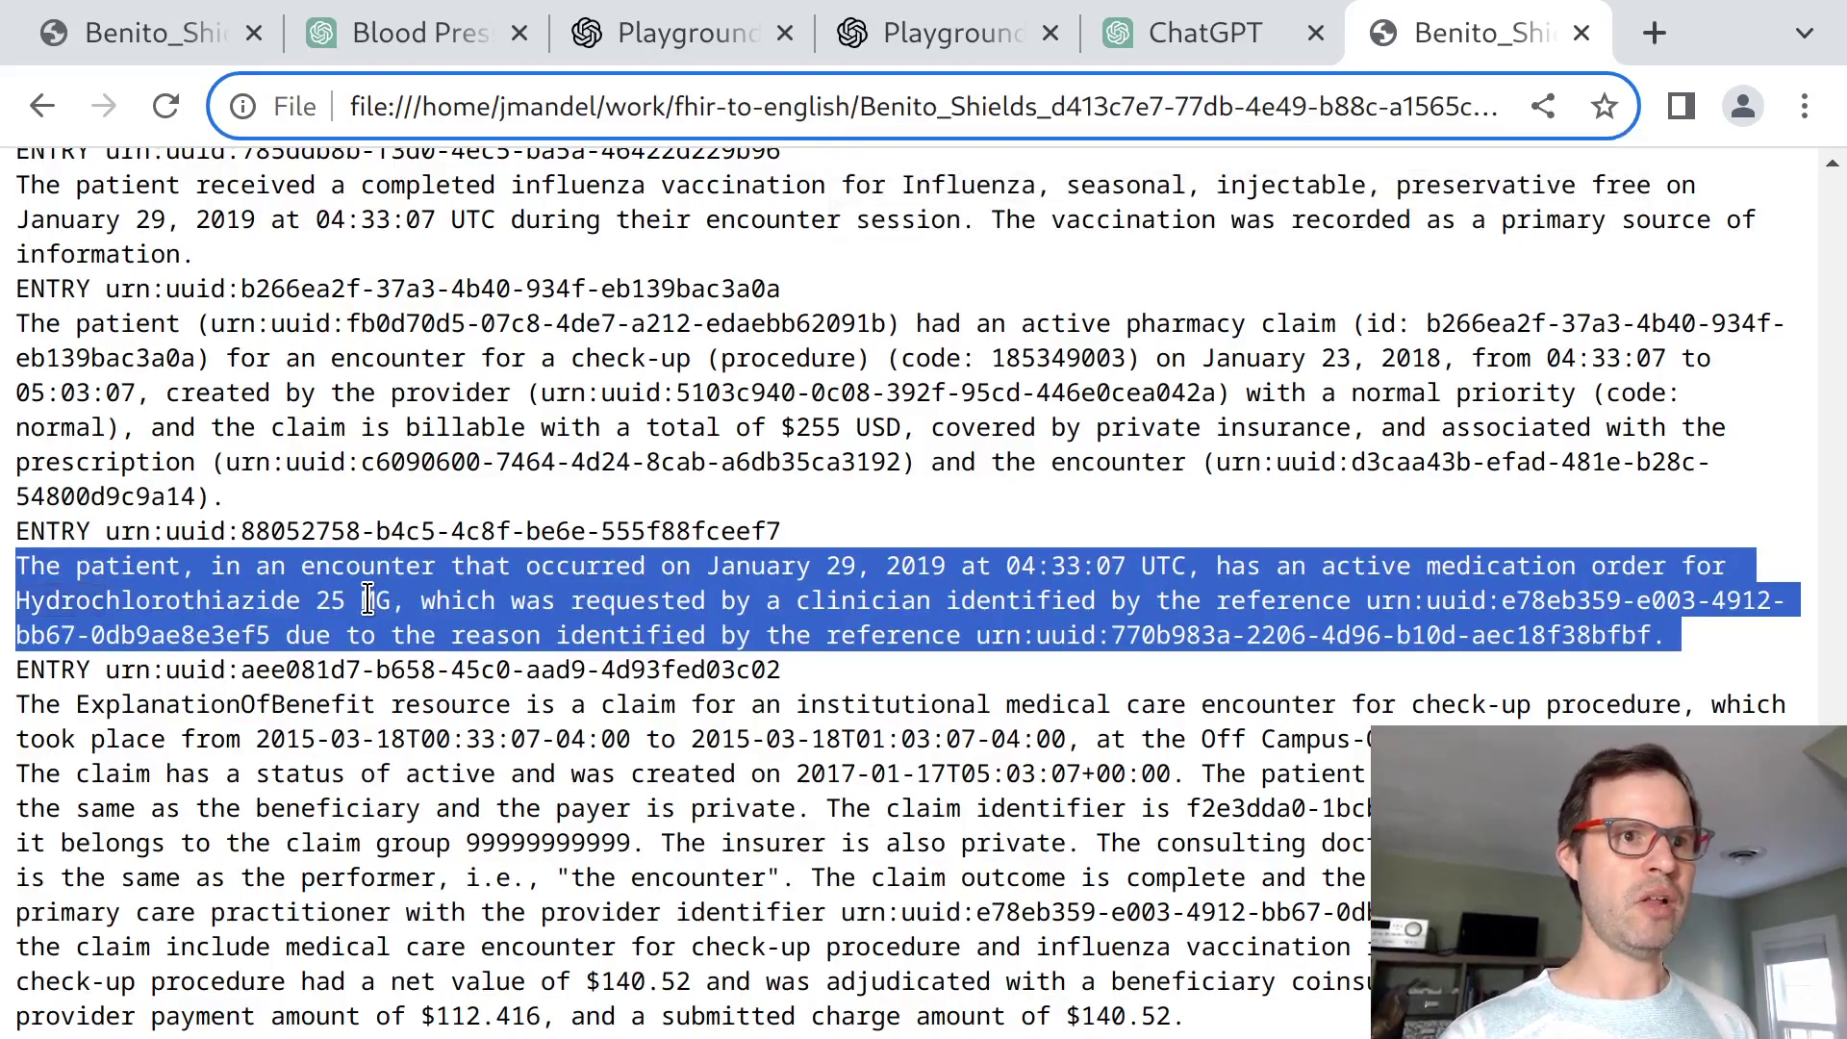
Select the consulting doc and institutional claim paragraphs, then return to the page top.
scroll(584, 694, "down", 10)
triple_click(784, 490)
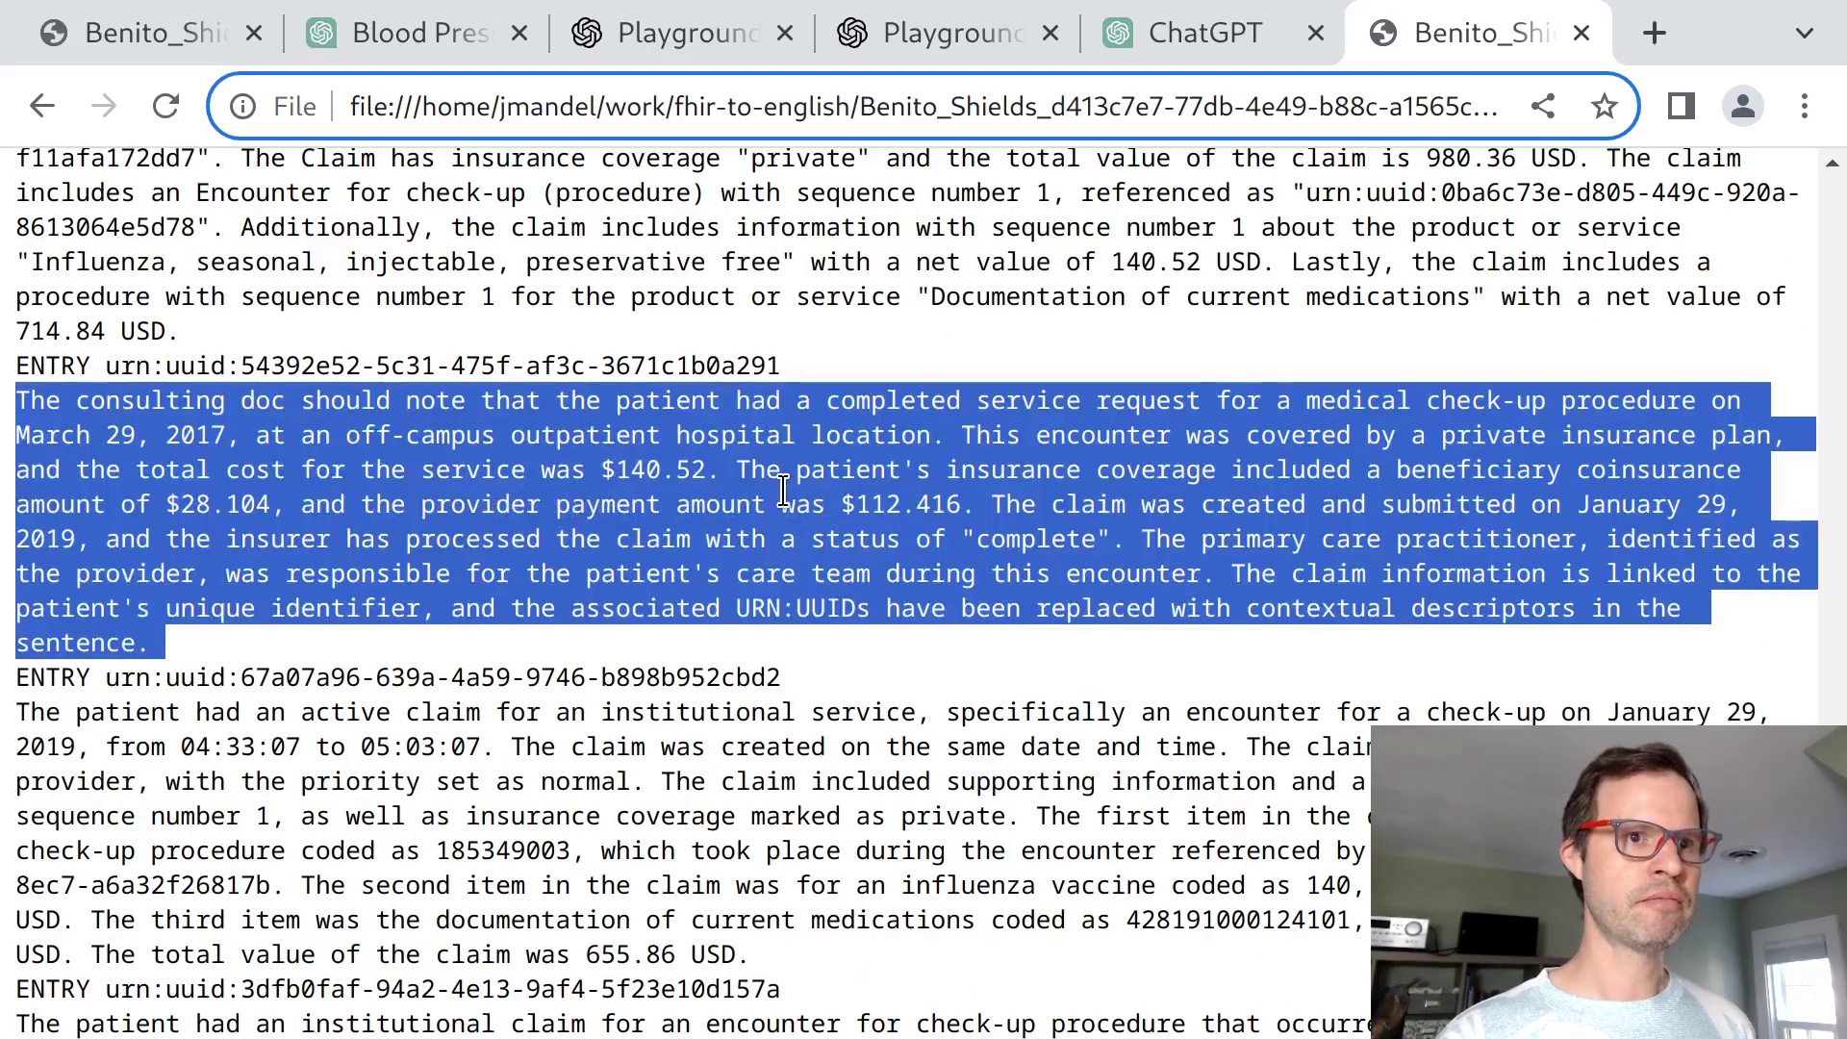
left_click(784, 490)
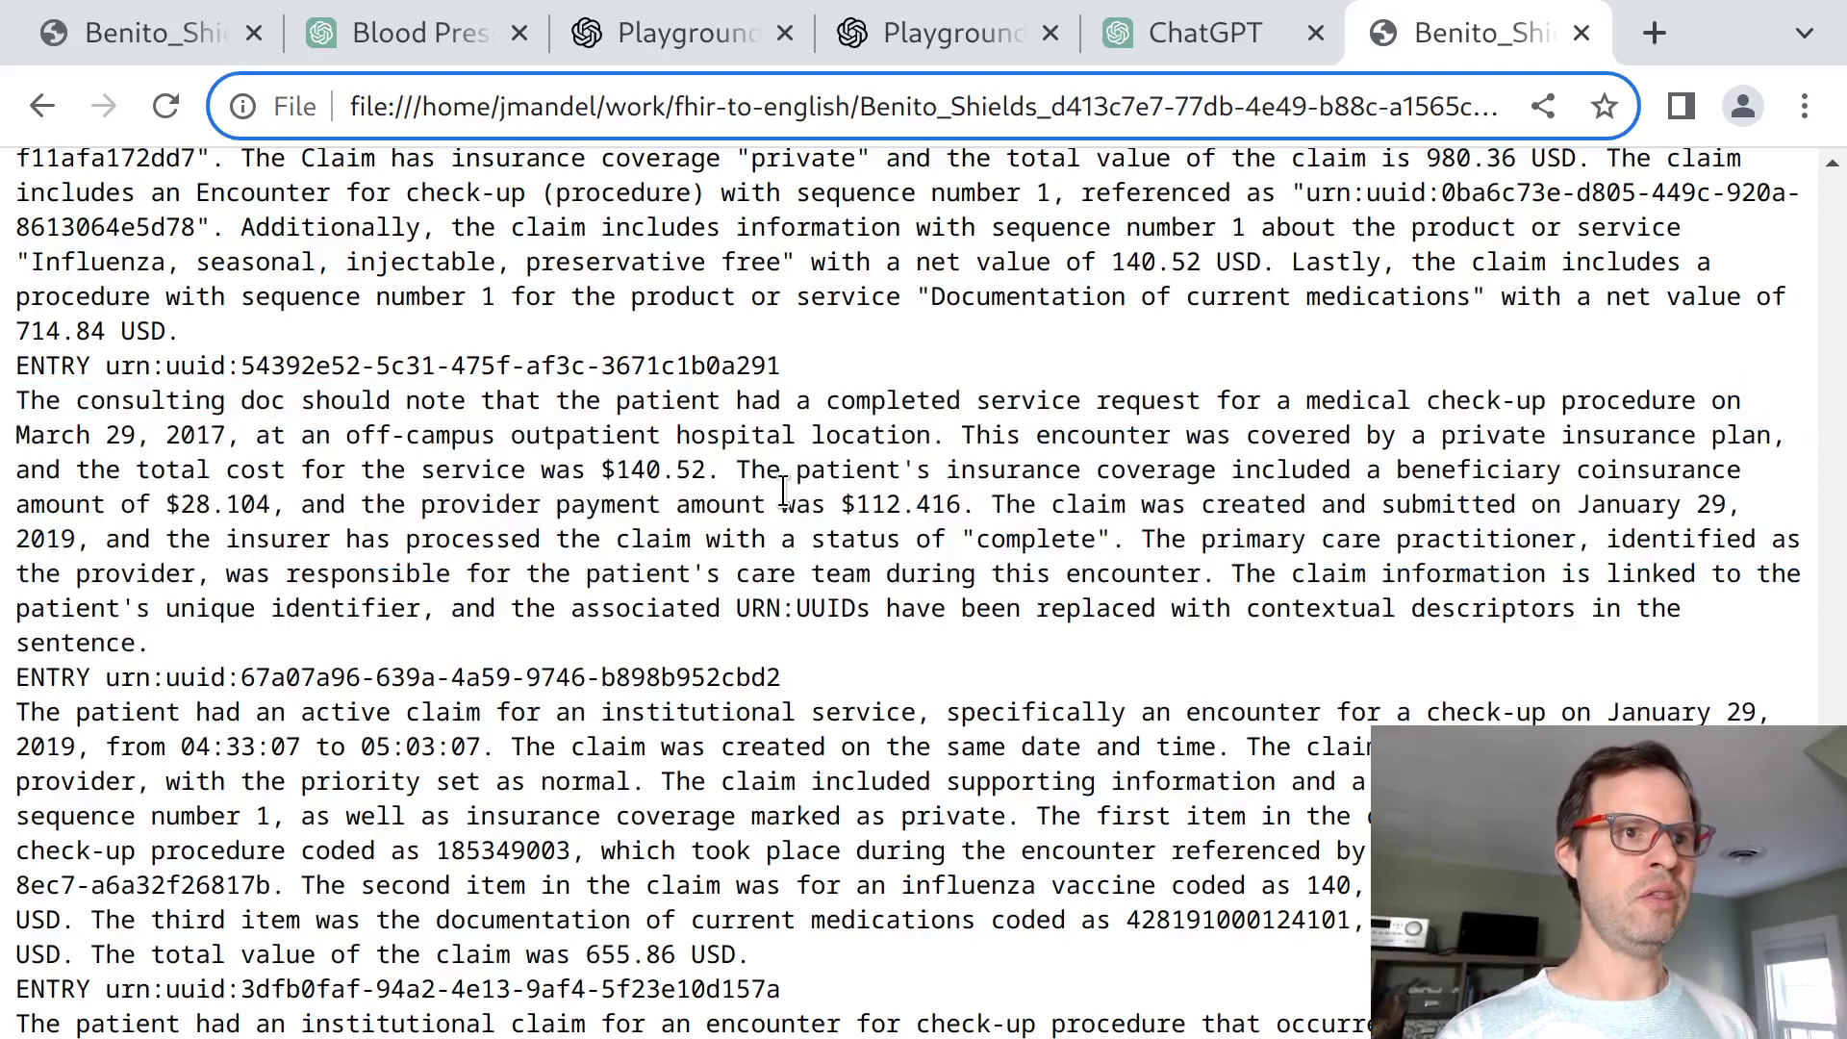
triple_click(784, 491)
scroll(784, 490, "down", 5)
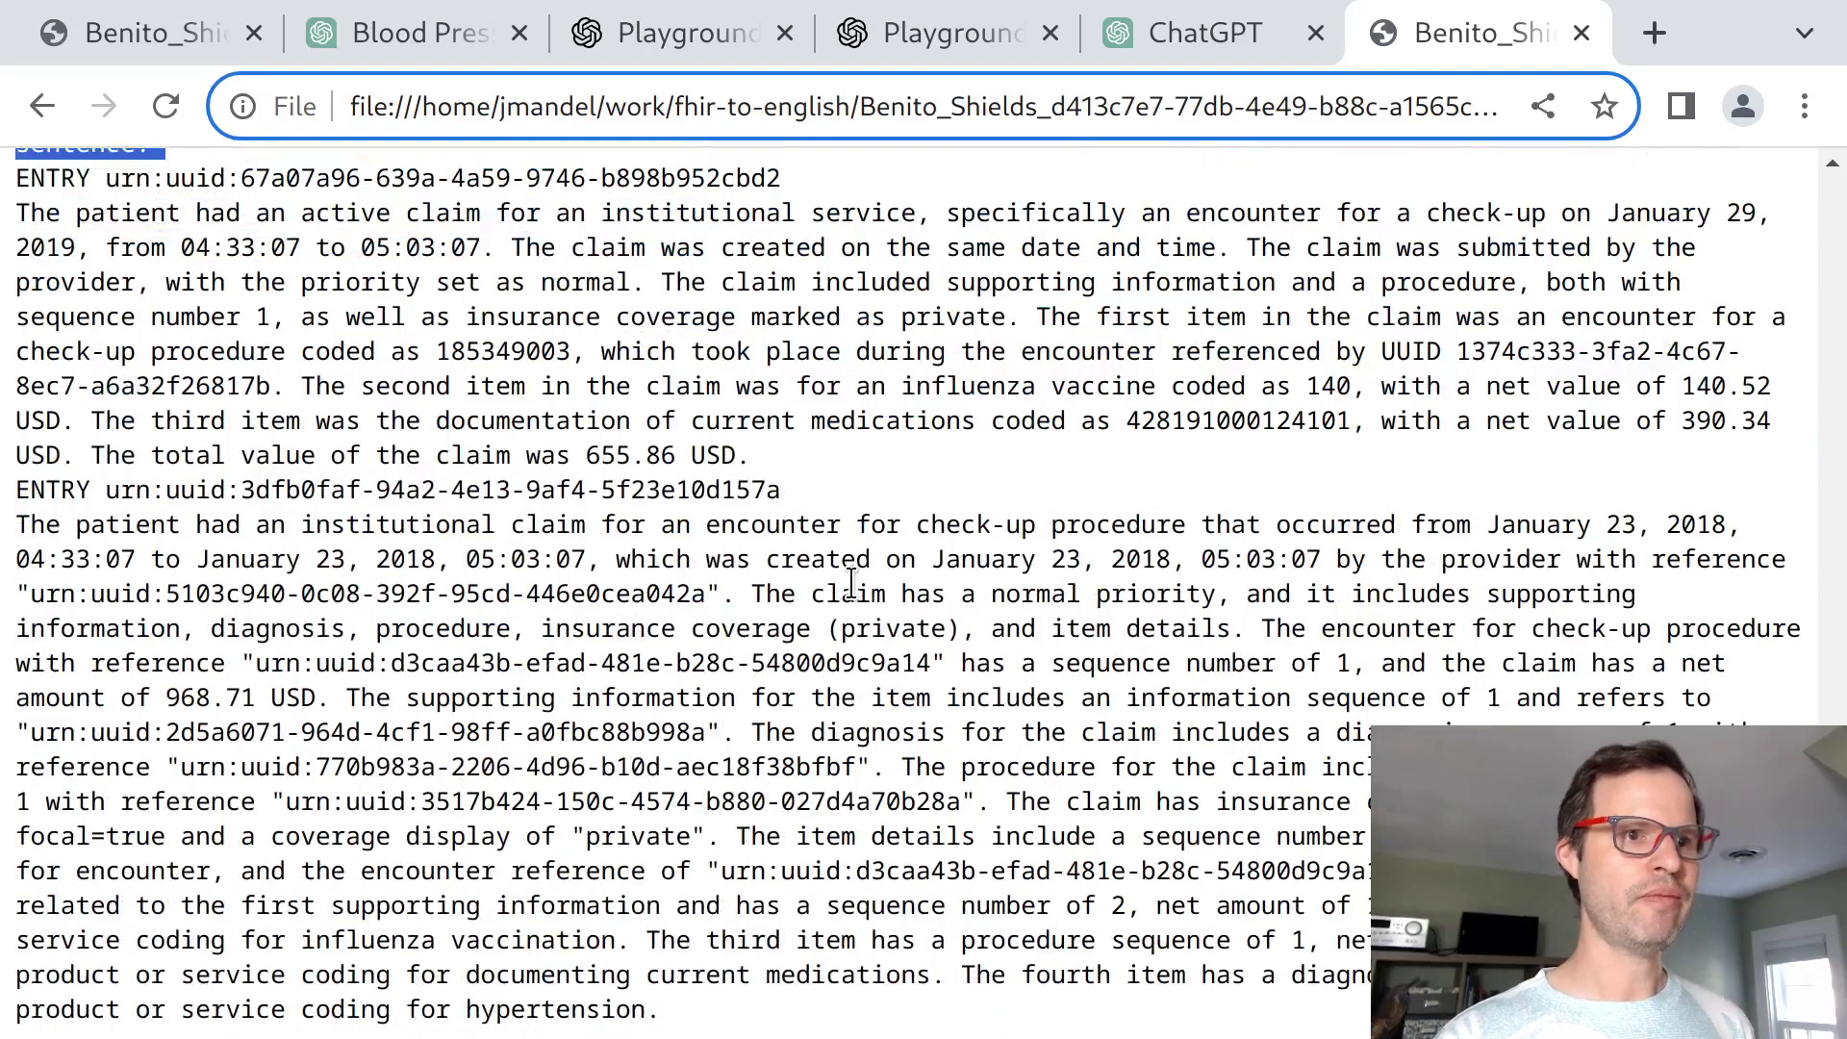
triple_click(852, 582)
left_click(851, 582)
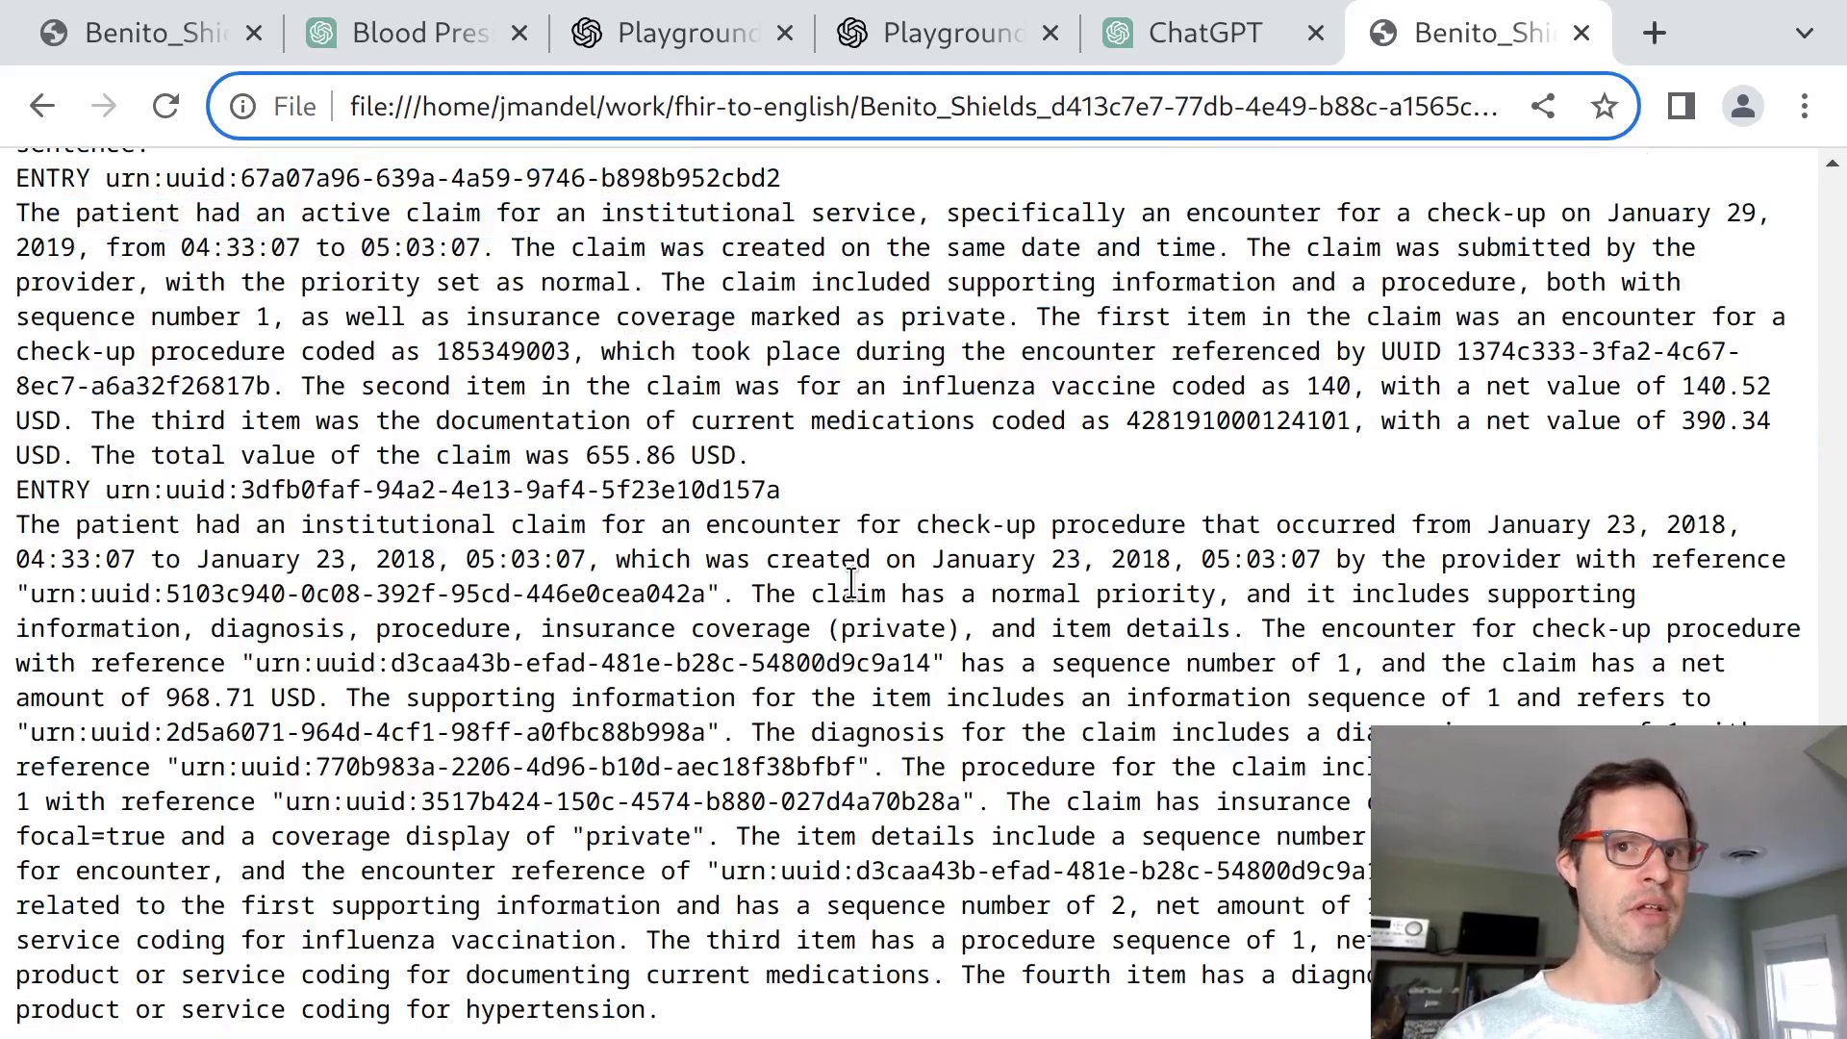
key("Home")
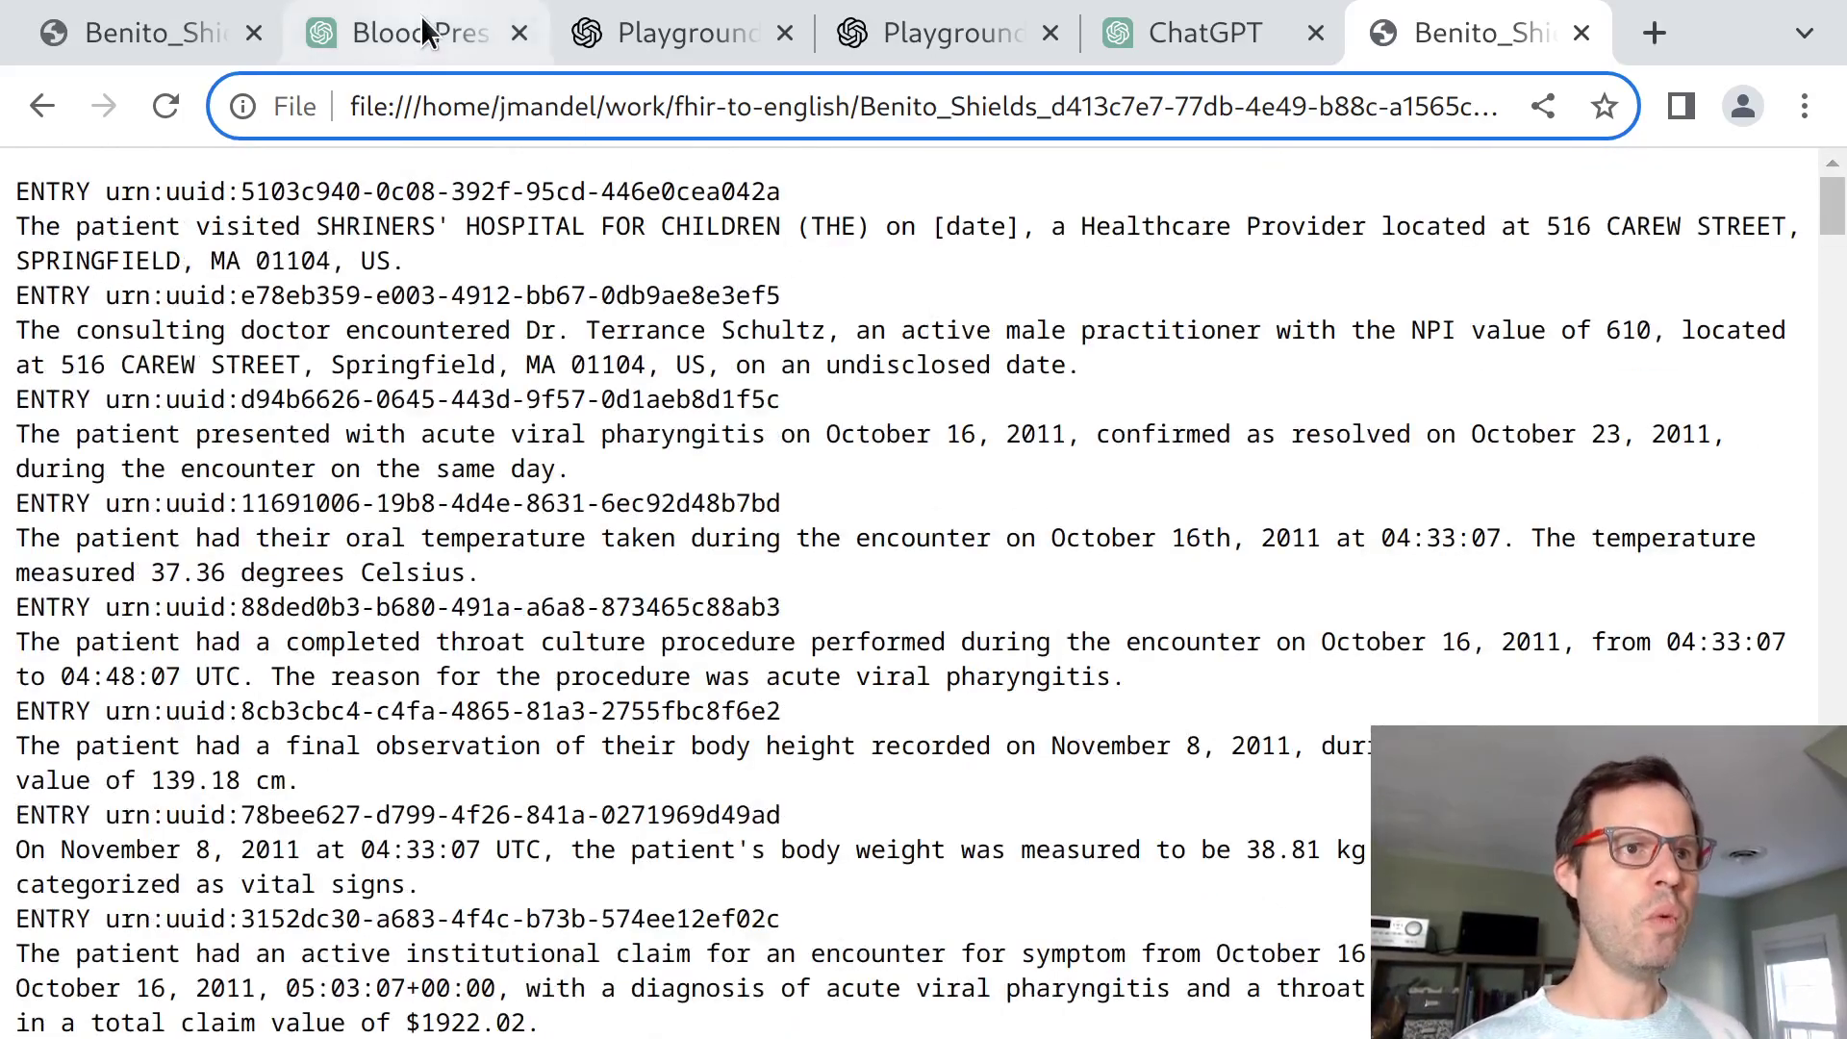
Select the two-line water-pill question in the Blood Pressure ChatGPT conversation.
mouse_move(426, 29)
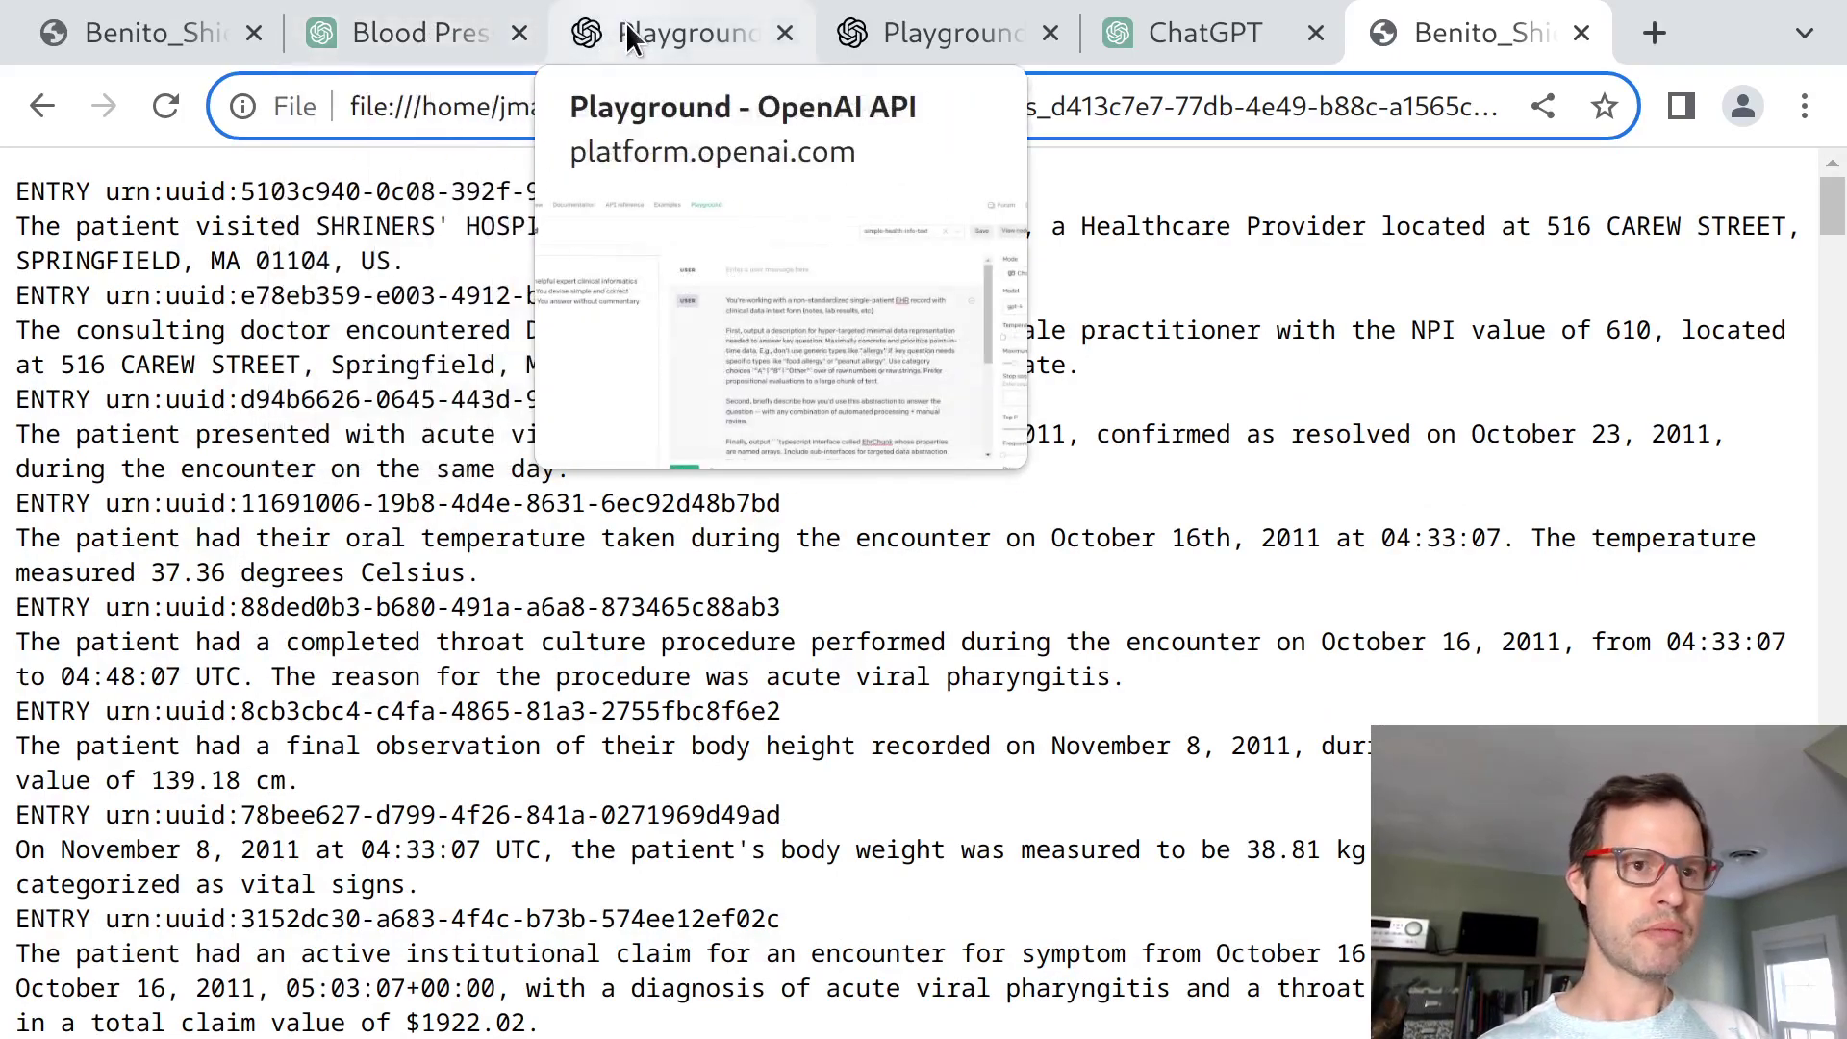
left_click(453, 22)
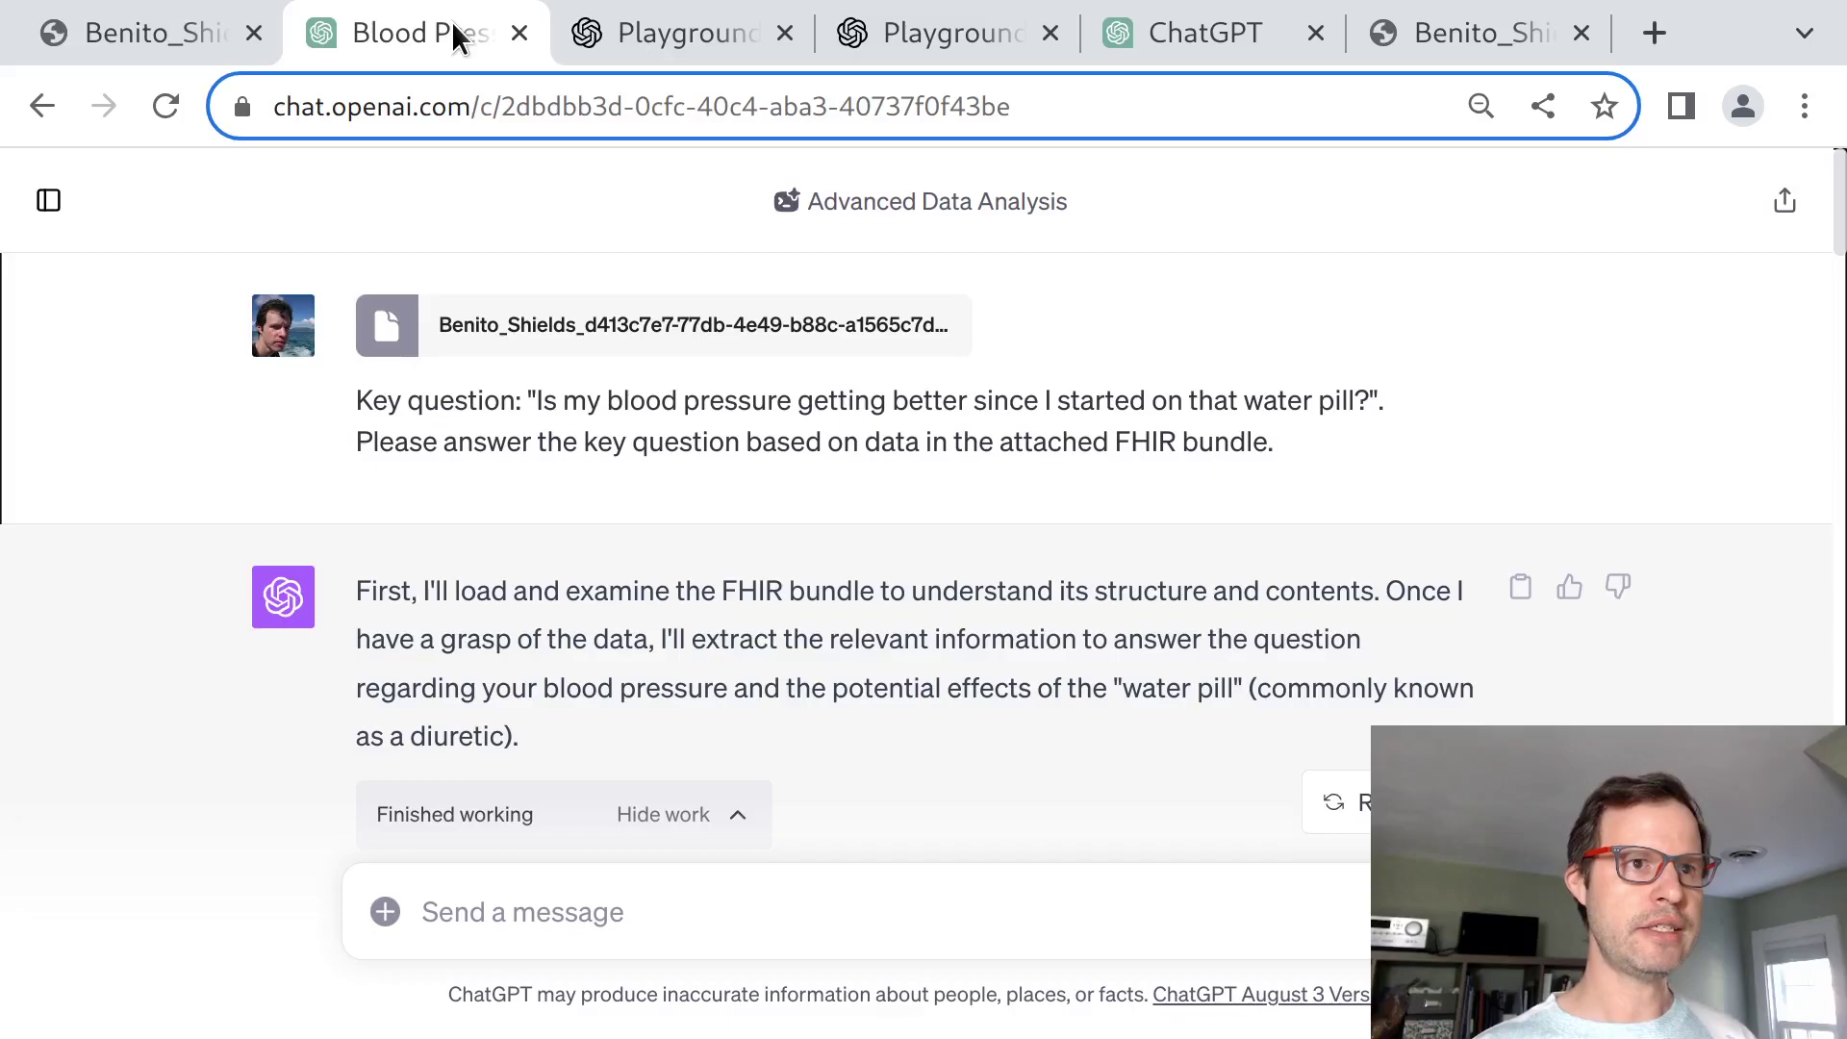
triple_click(550, 409)
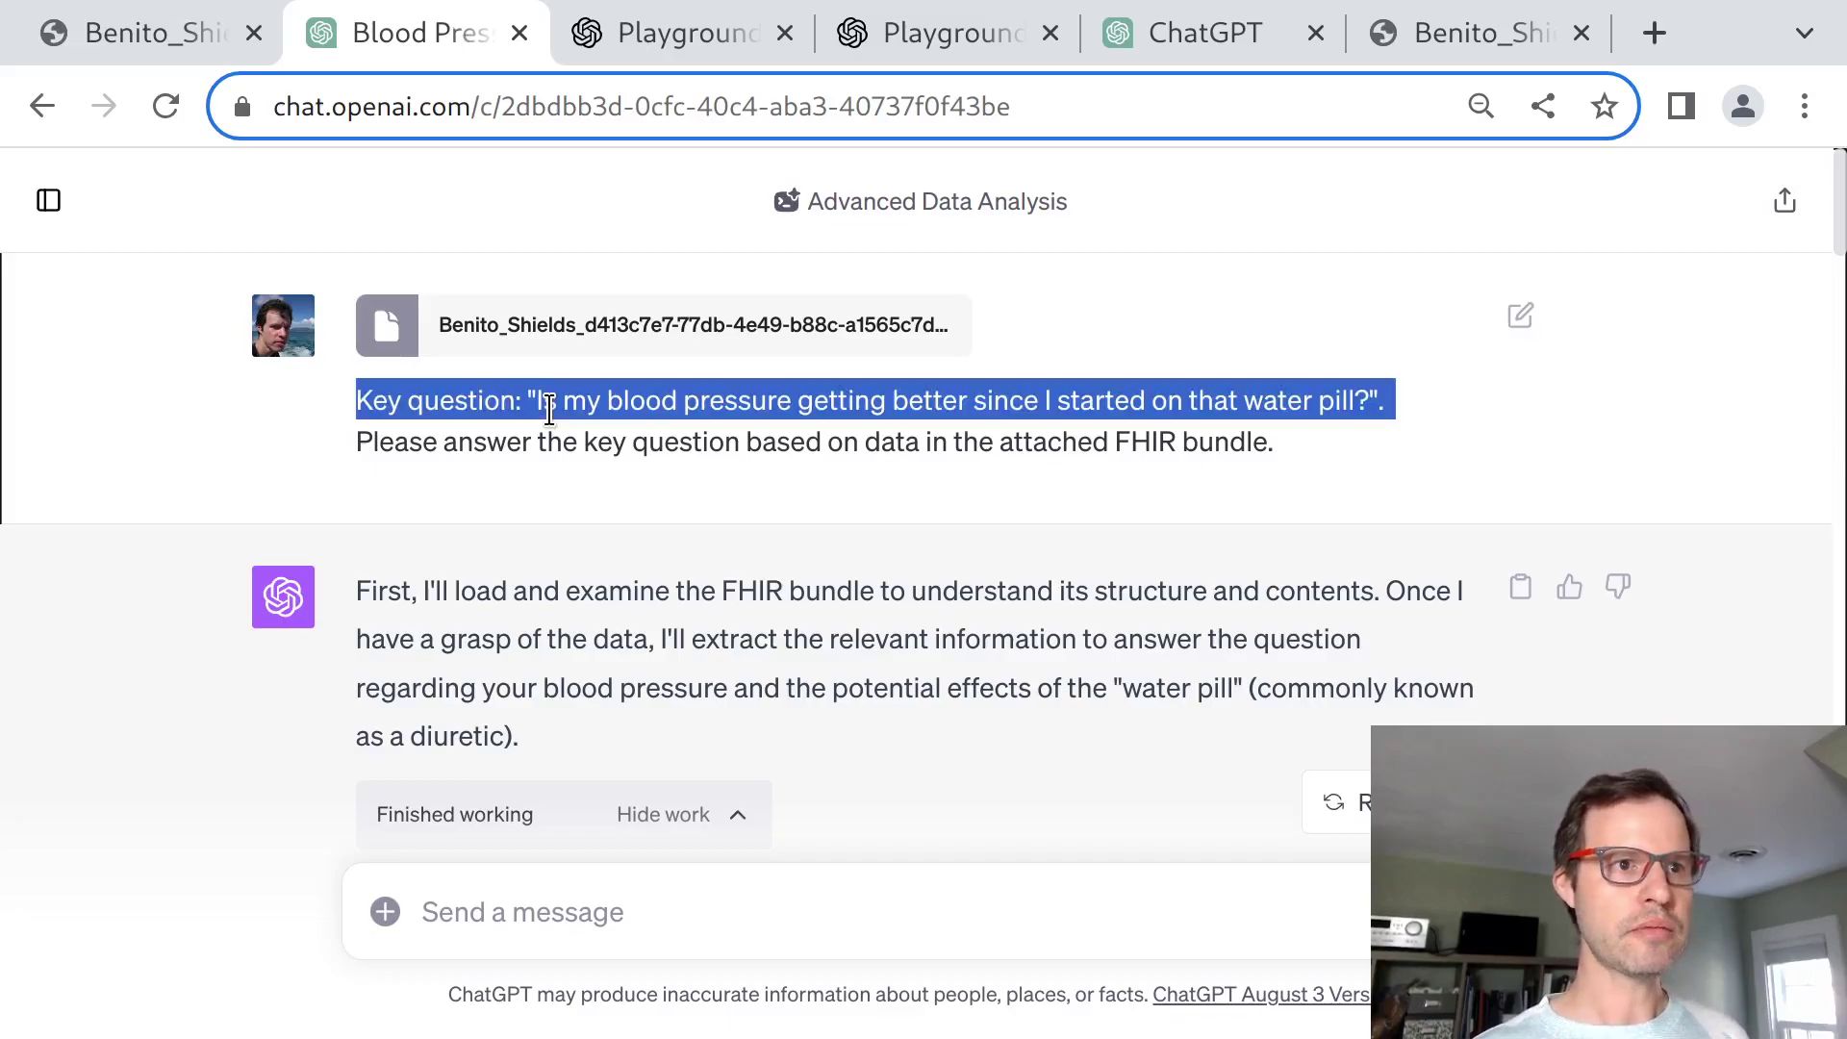
left_click(1341, 448, "shift")
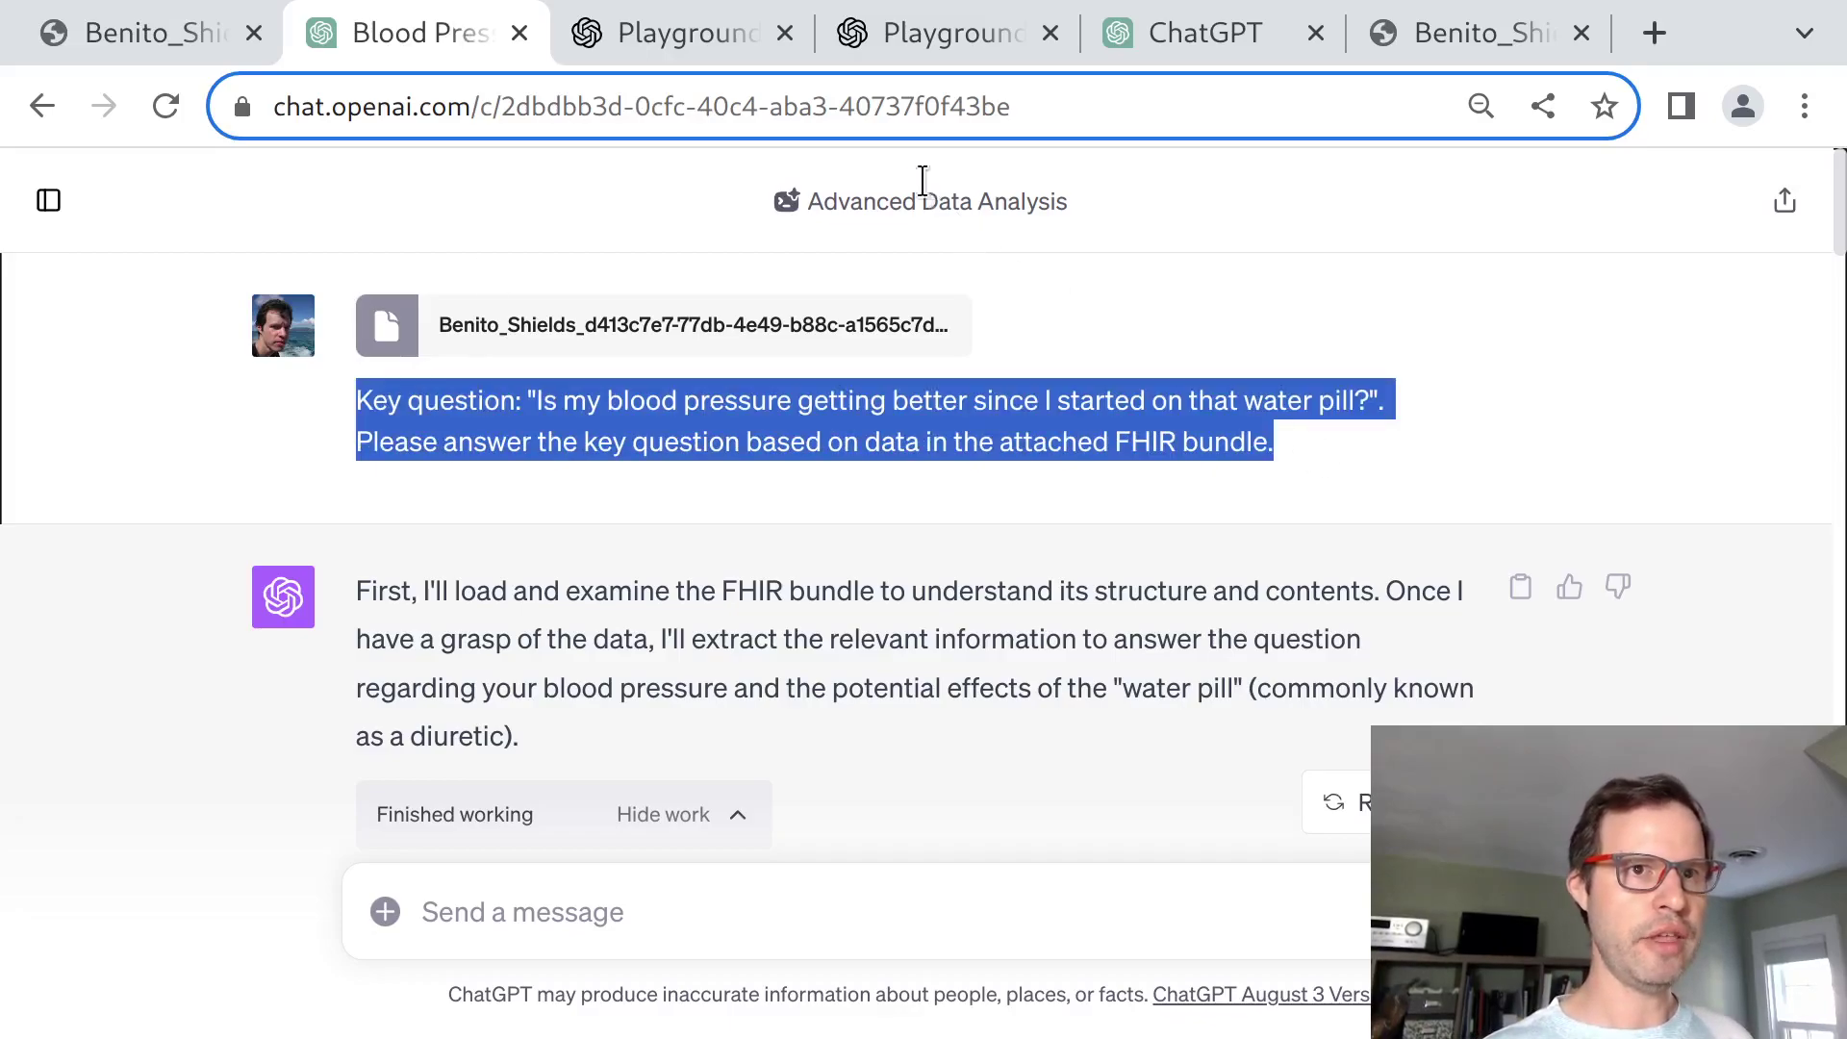
Paste into the empty USER message the question whether blood pressure improved since starting the water pill.
key("ctrl+Tab")
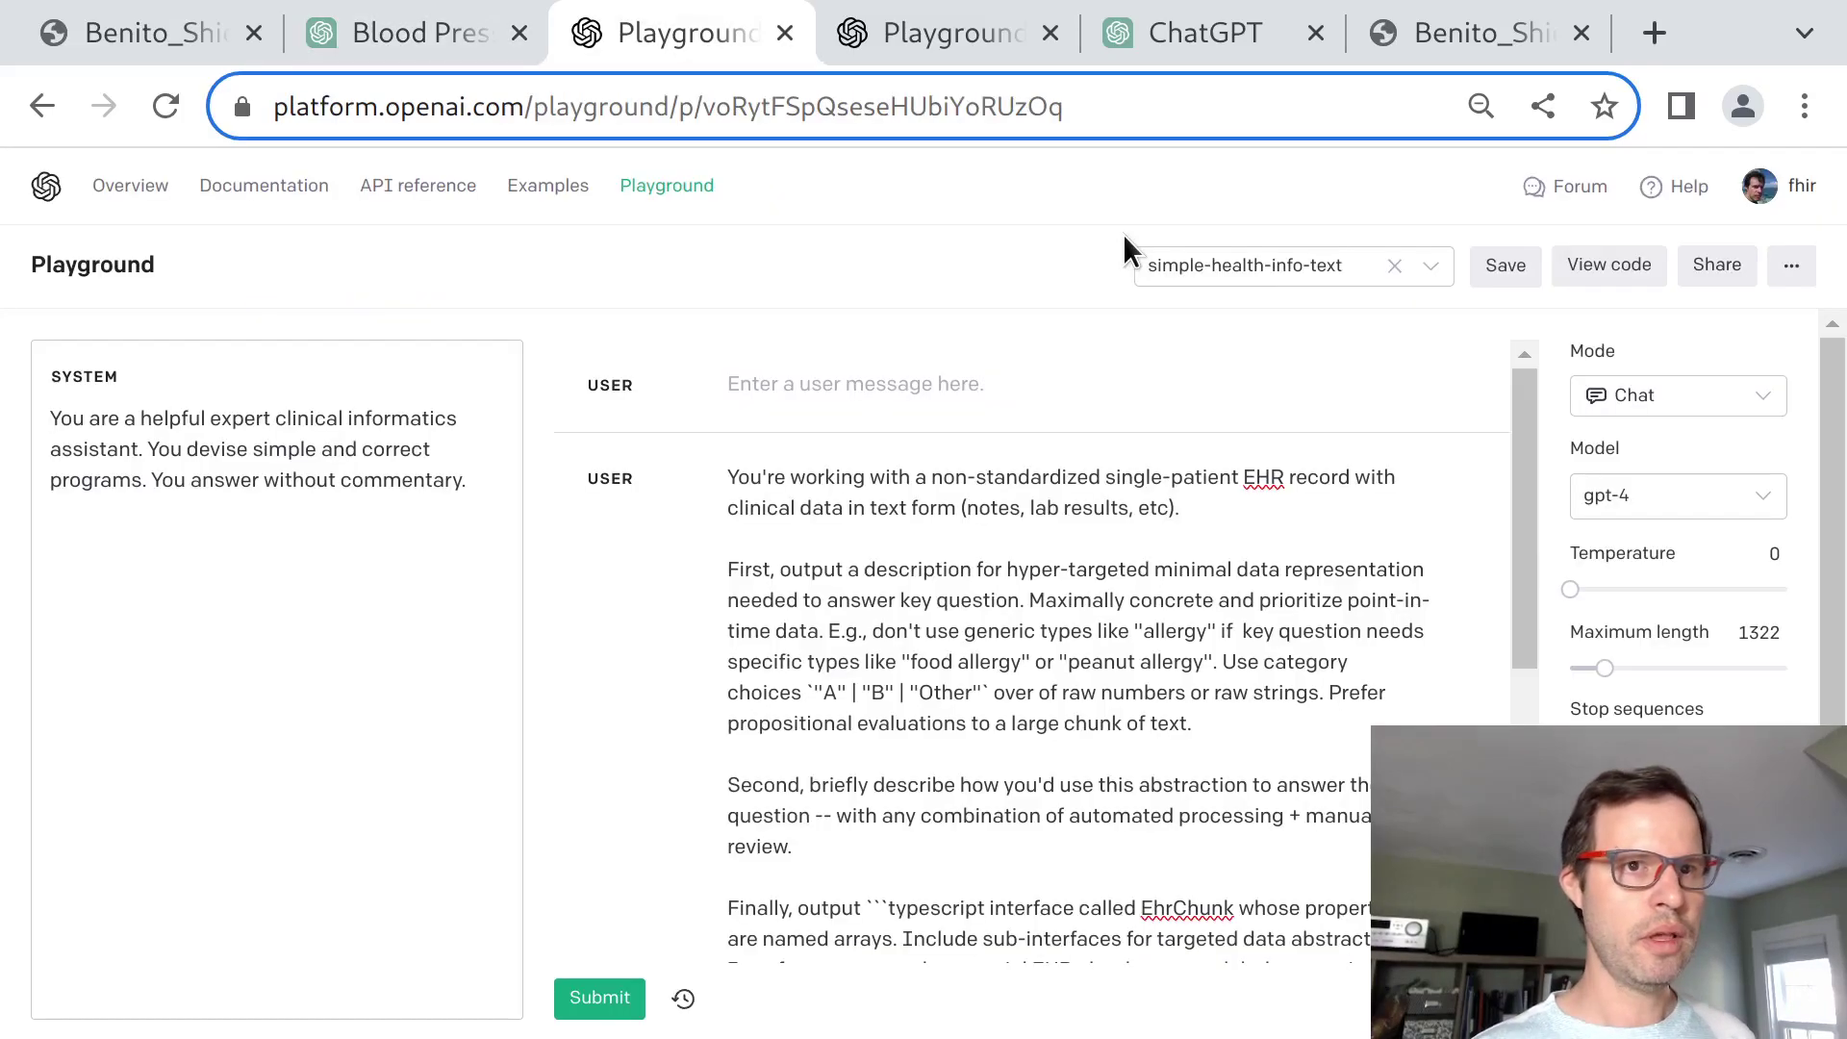
left_click(1129, 388)
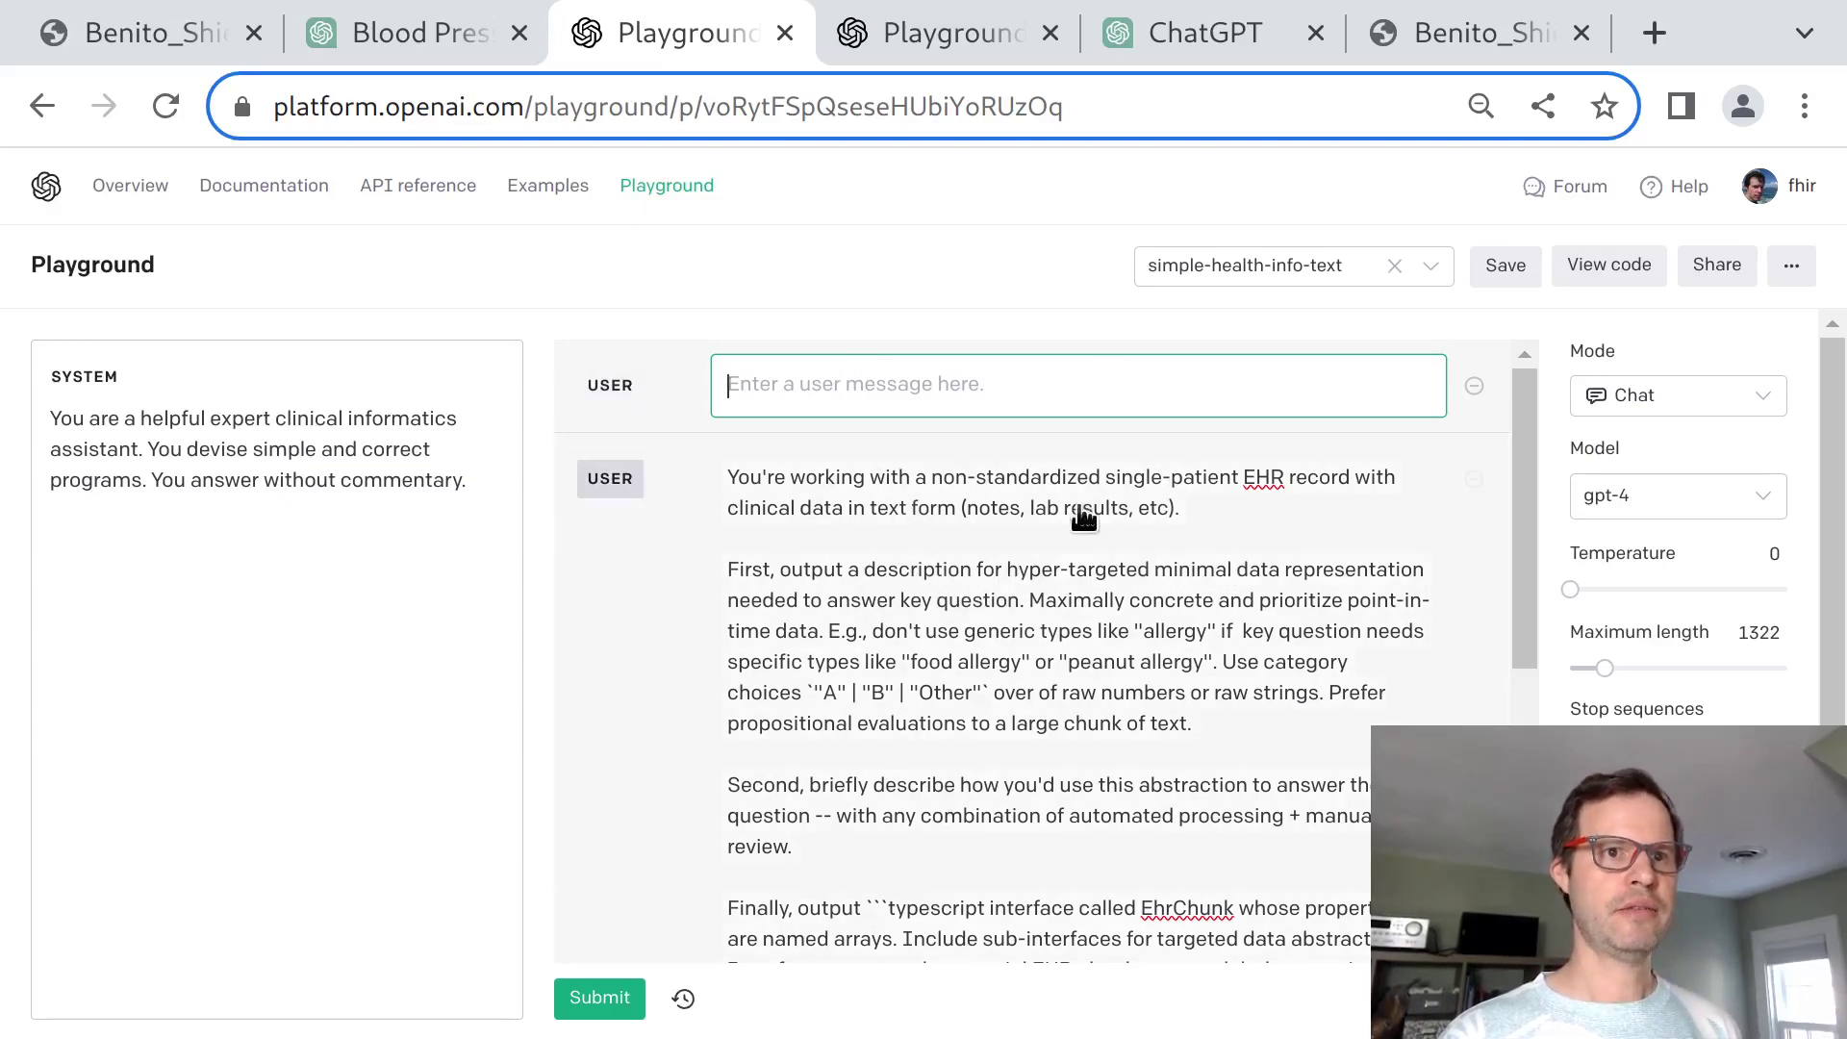
scroll(1091, 575, "down", 5)
scroll(1091, 583, "up", 5)
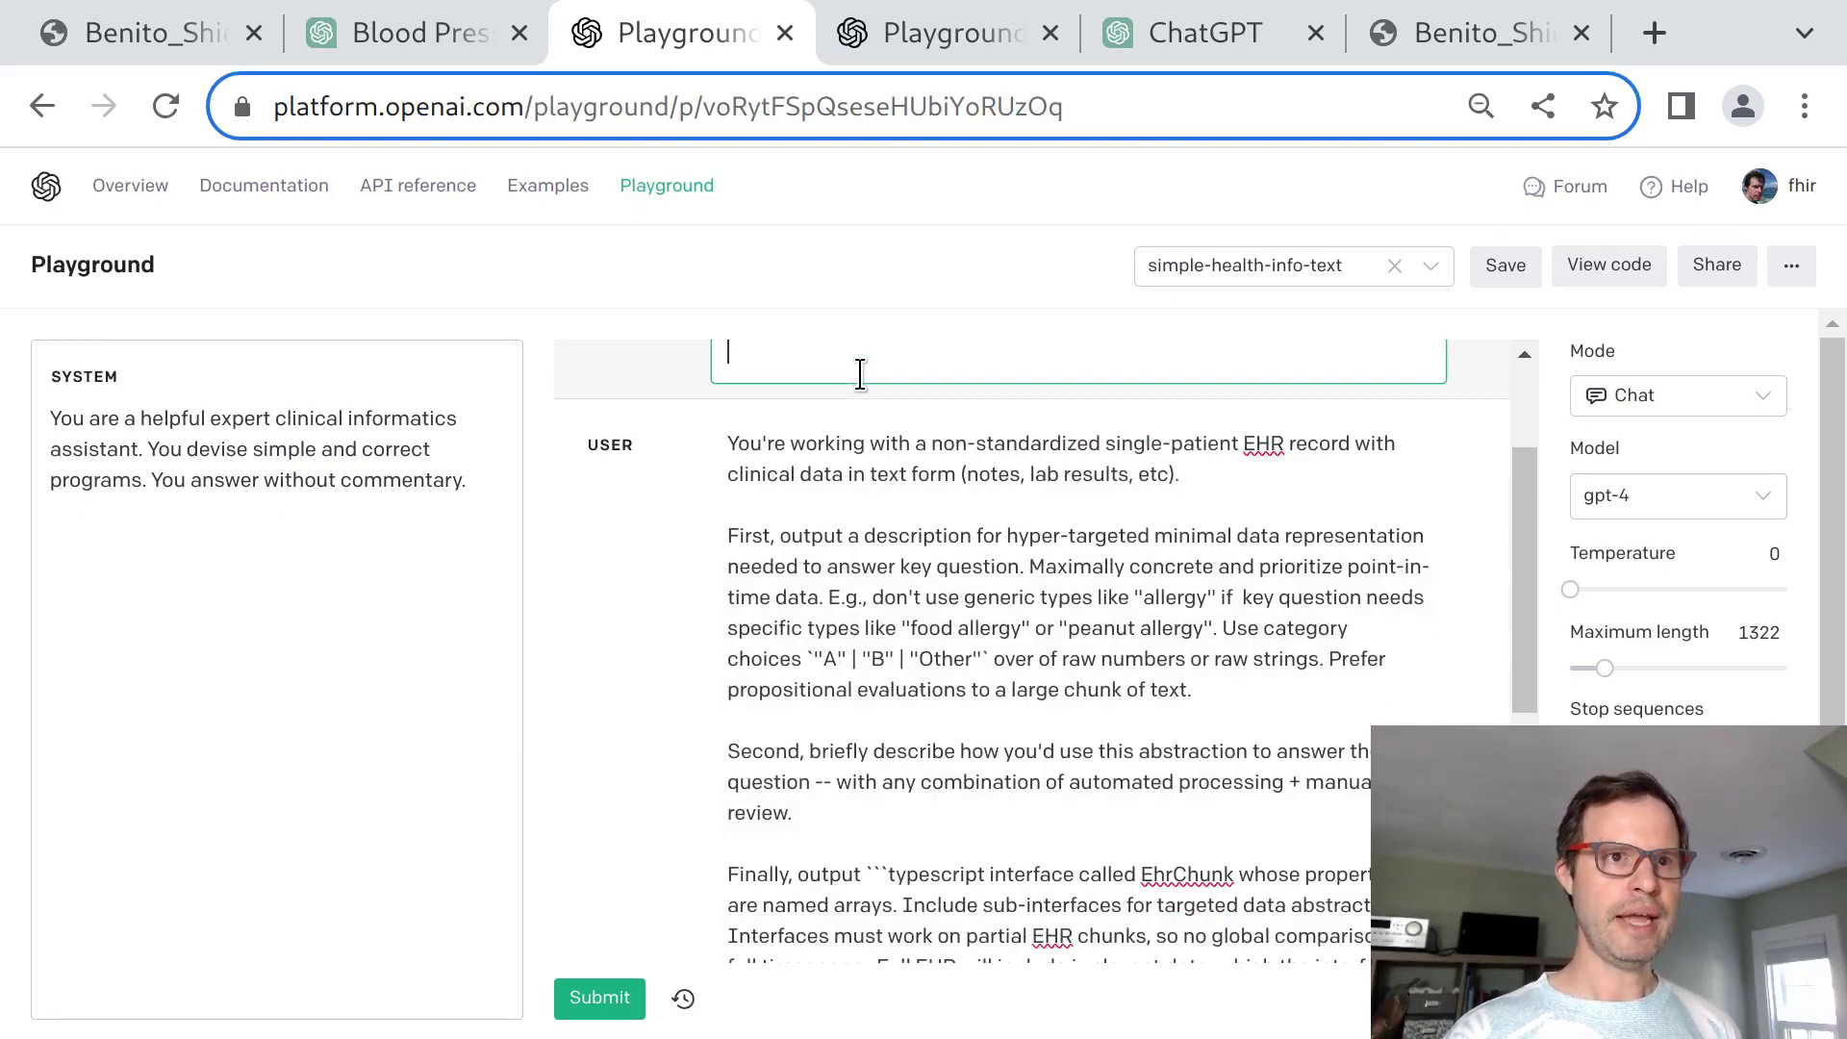
type("Key question: \"Is my blood pressure getting better since I started on that water pill?\" Please answer the key question based on data in the attached FHIR bundle.")
key("ctrl+z")
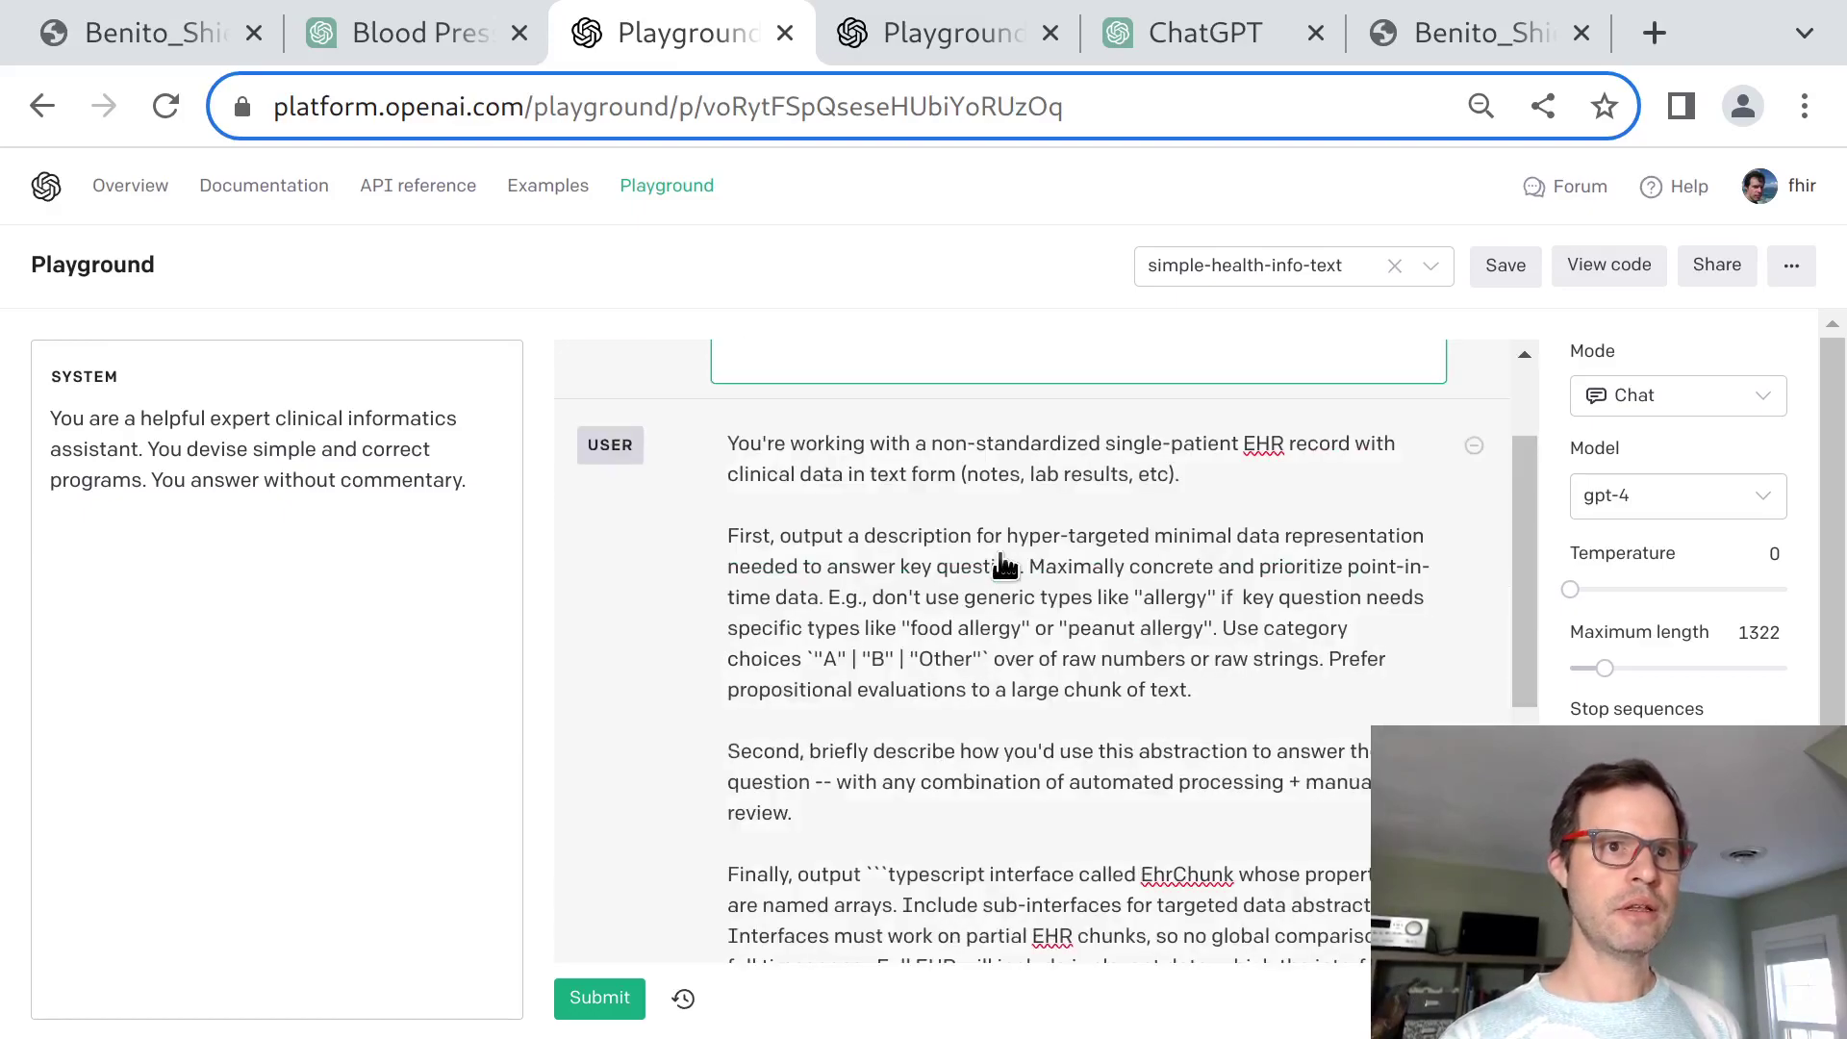
key("ctrl+shift+z")
key("ctrl+z")
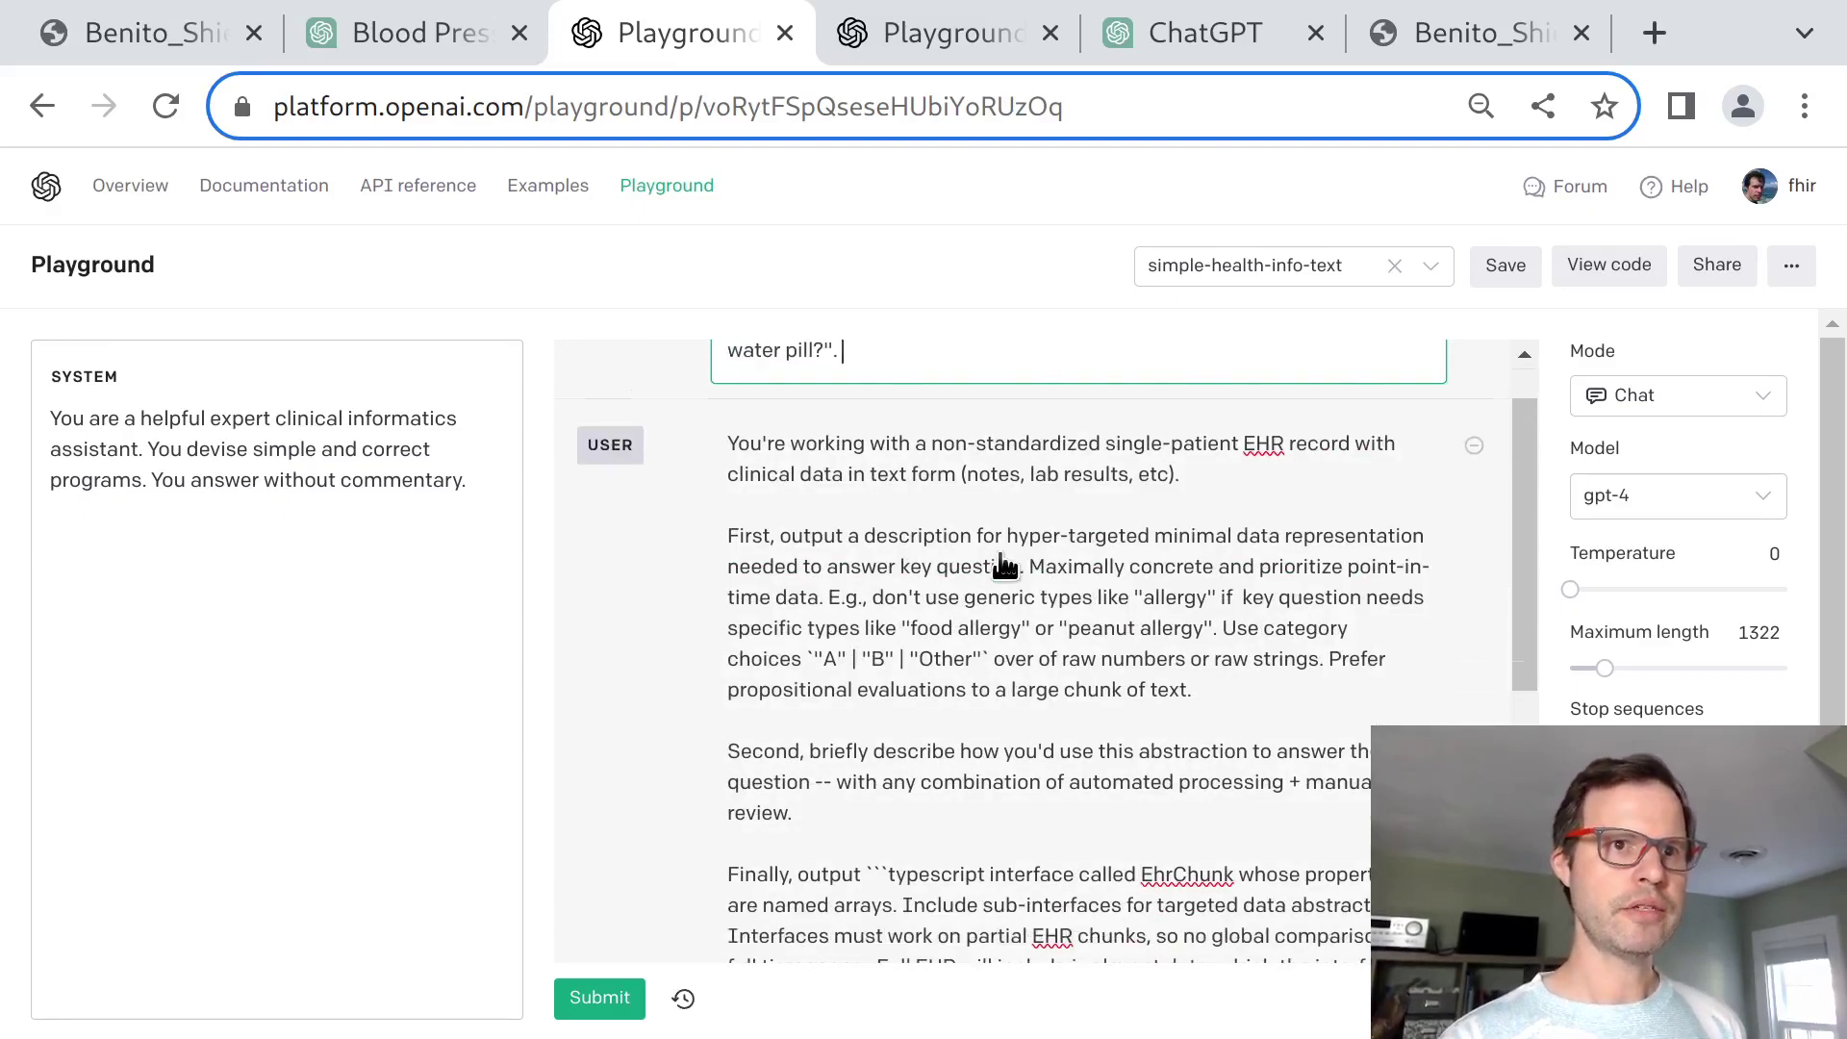
type("Key question: \"Is my blood pressure getting better since I started on that water pill?\".")
Submit the EhrChunk schema prompt to GPT-4.
left_click_drag(867, 384, 963, 404)
left_click(963, 404)
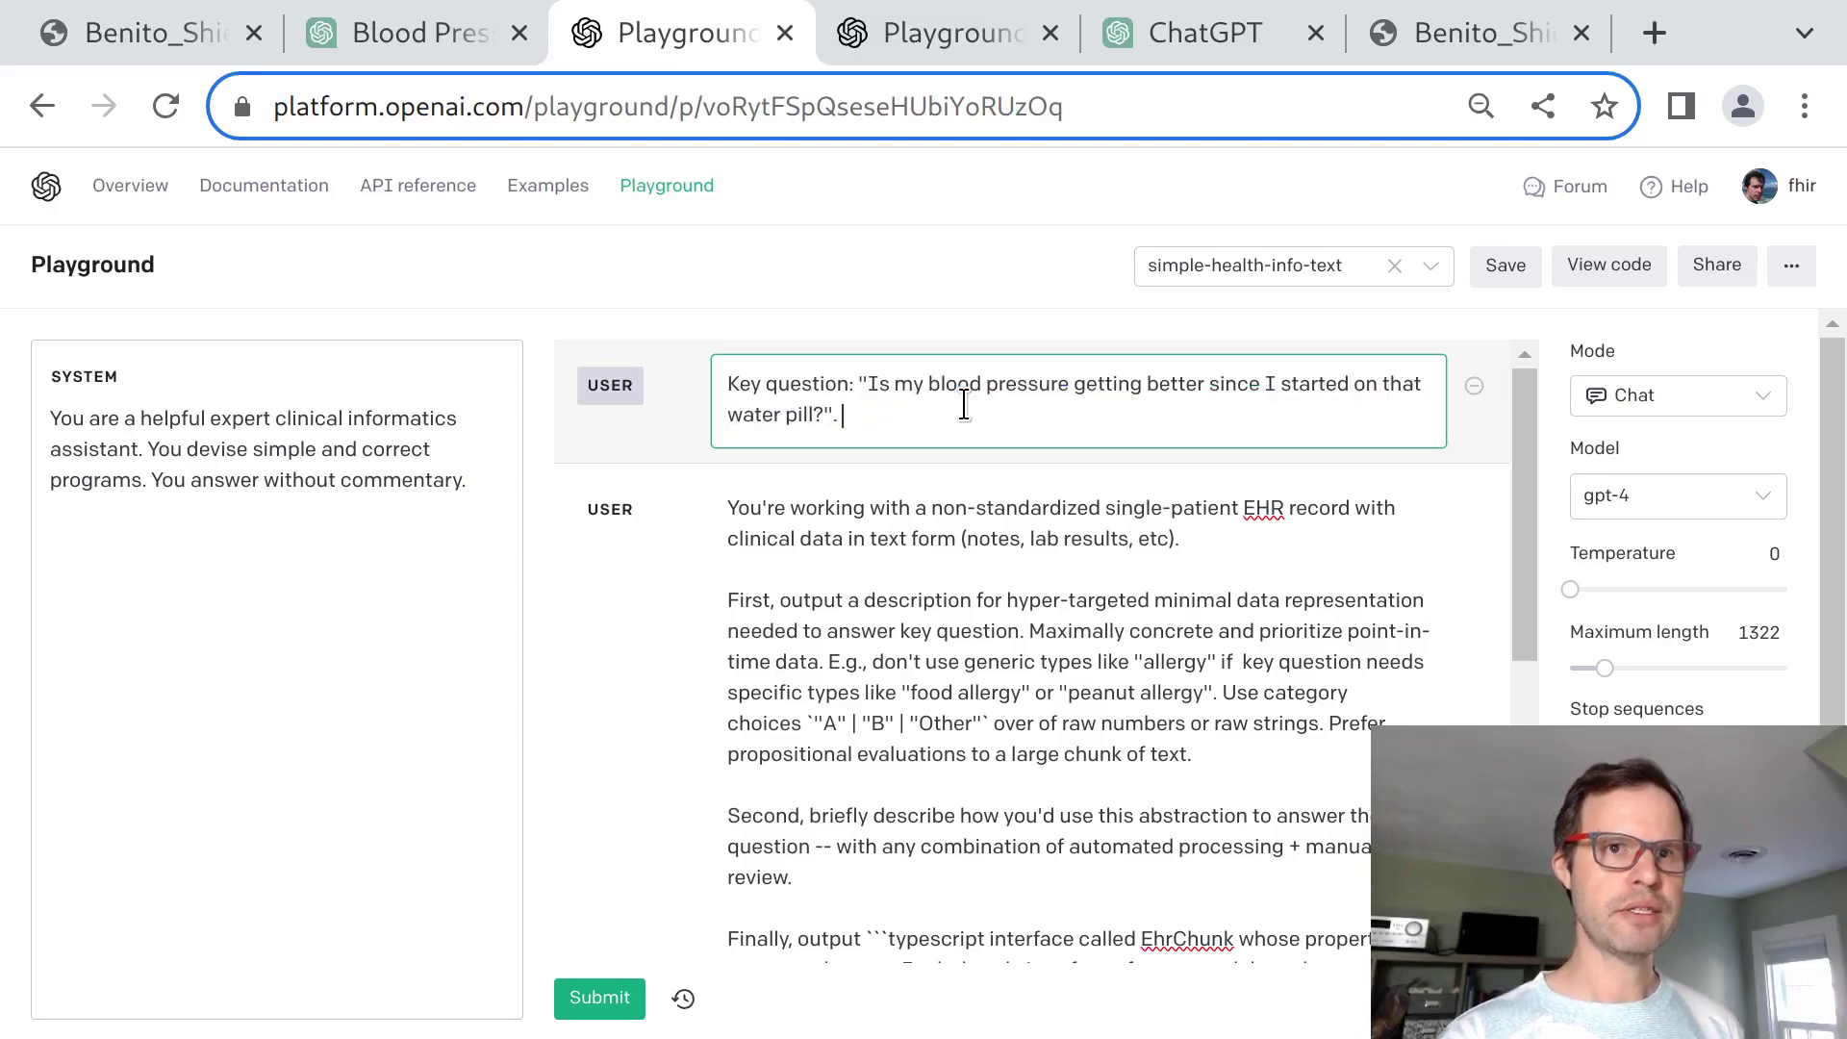
left_click(602, 1001)
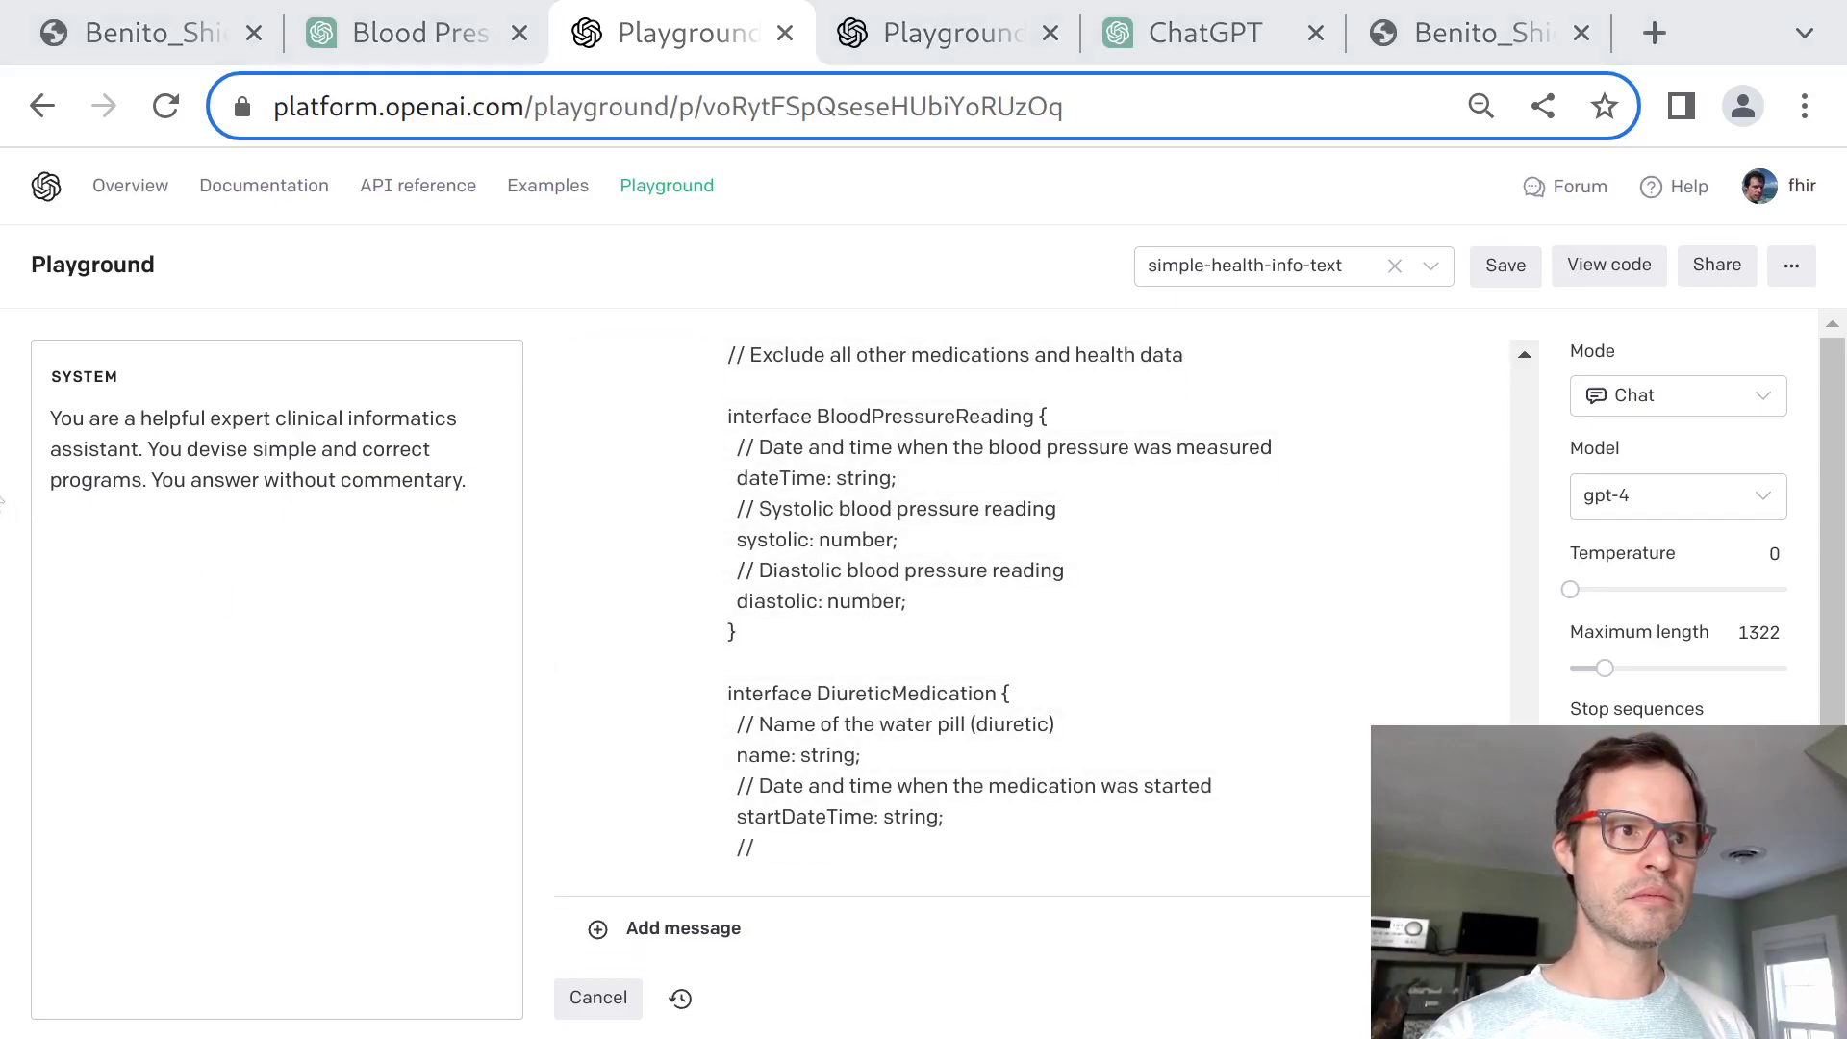
scroll(933, 760, "up", 12)
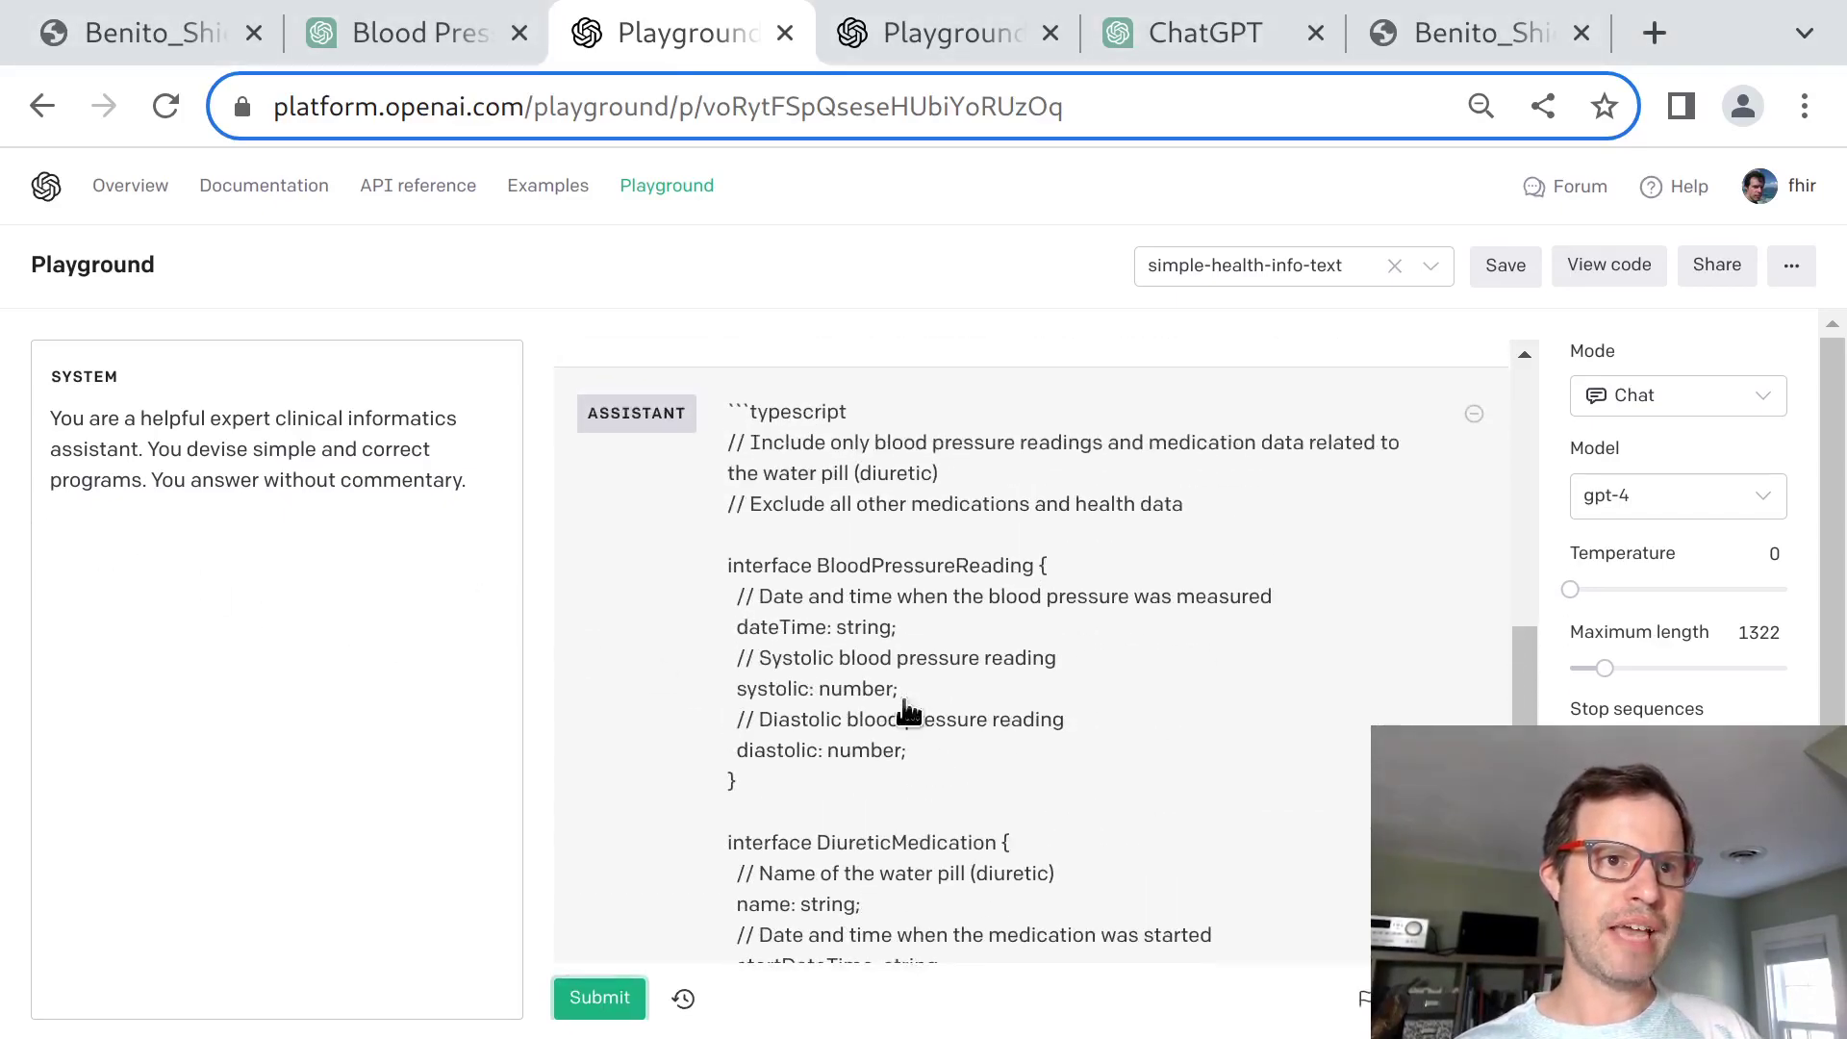
Review the EhrChunk interface with its bloodPressureReadings and diureticMedications fields.
left_click(774, 413)
scroll(974, 547, "up", 10)
scroll(973, 546, "up", 1)
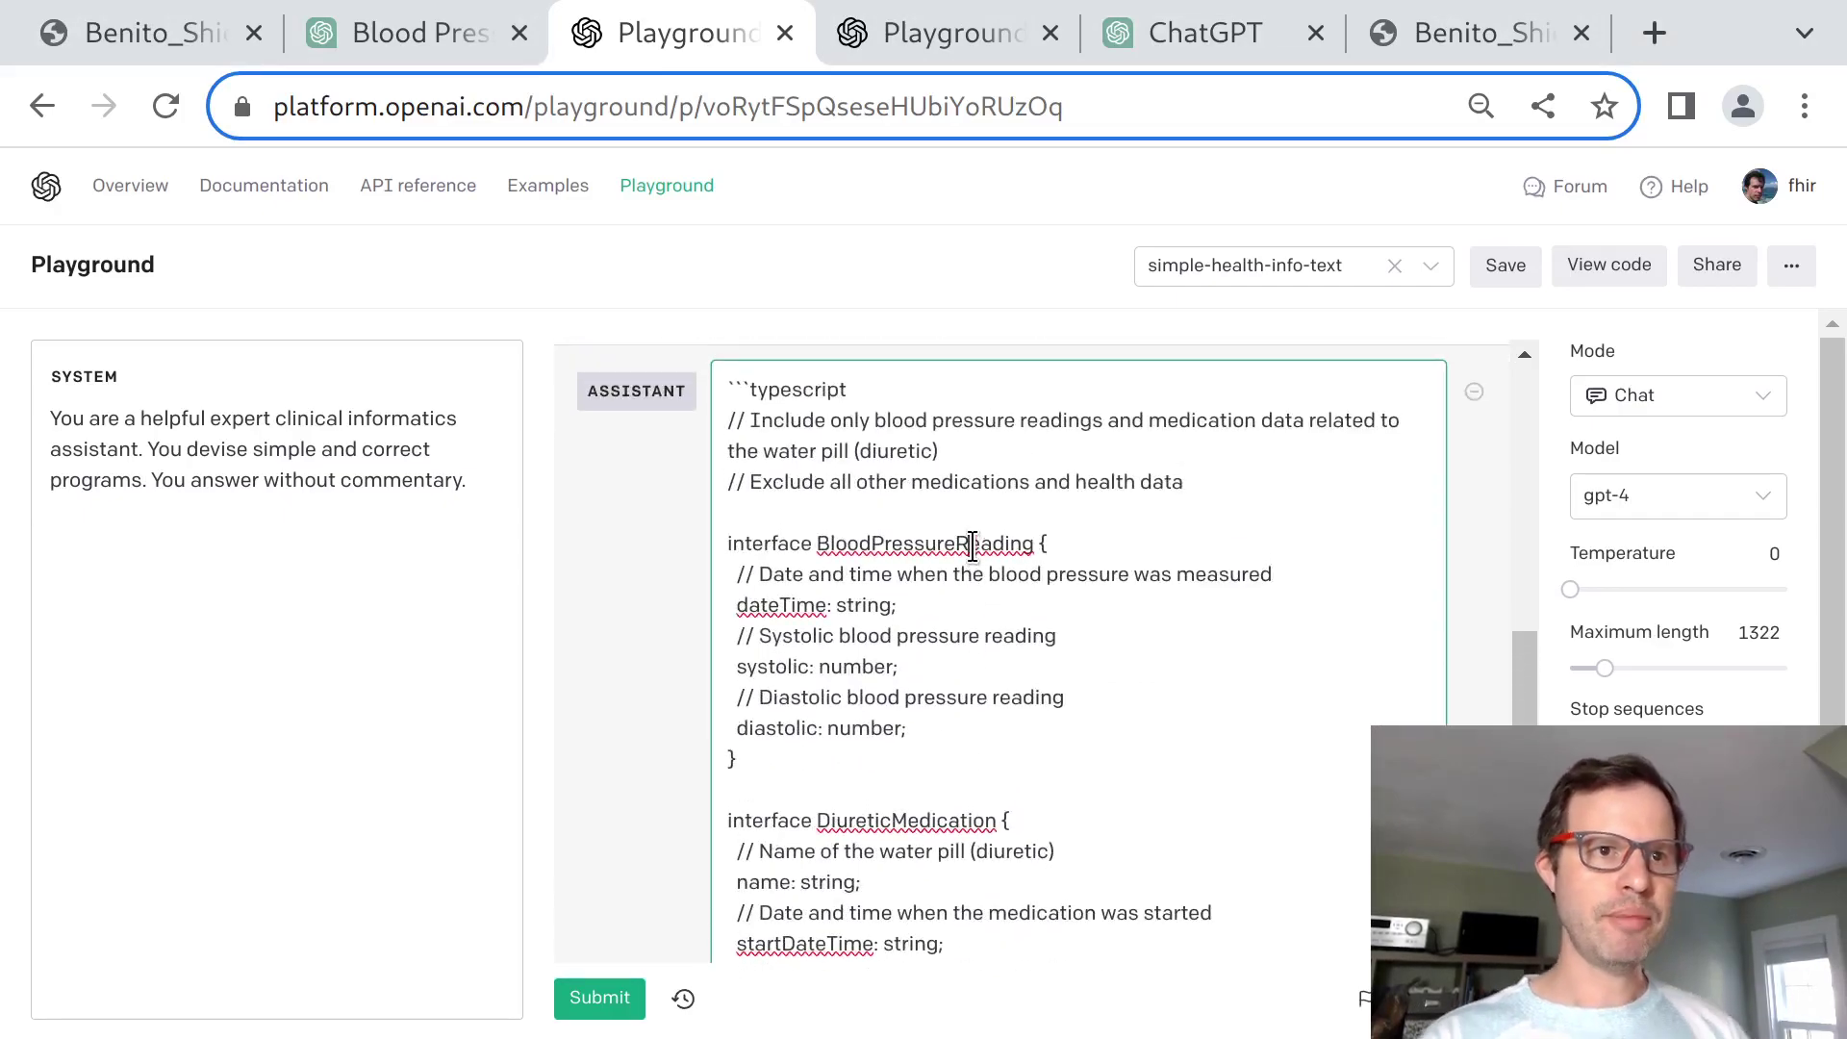
triple_click(797, 369)
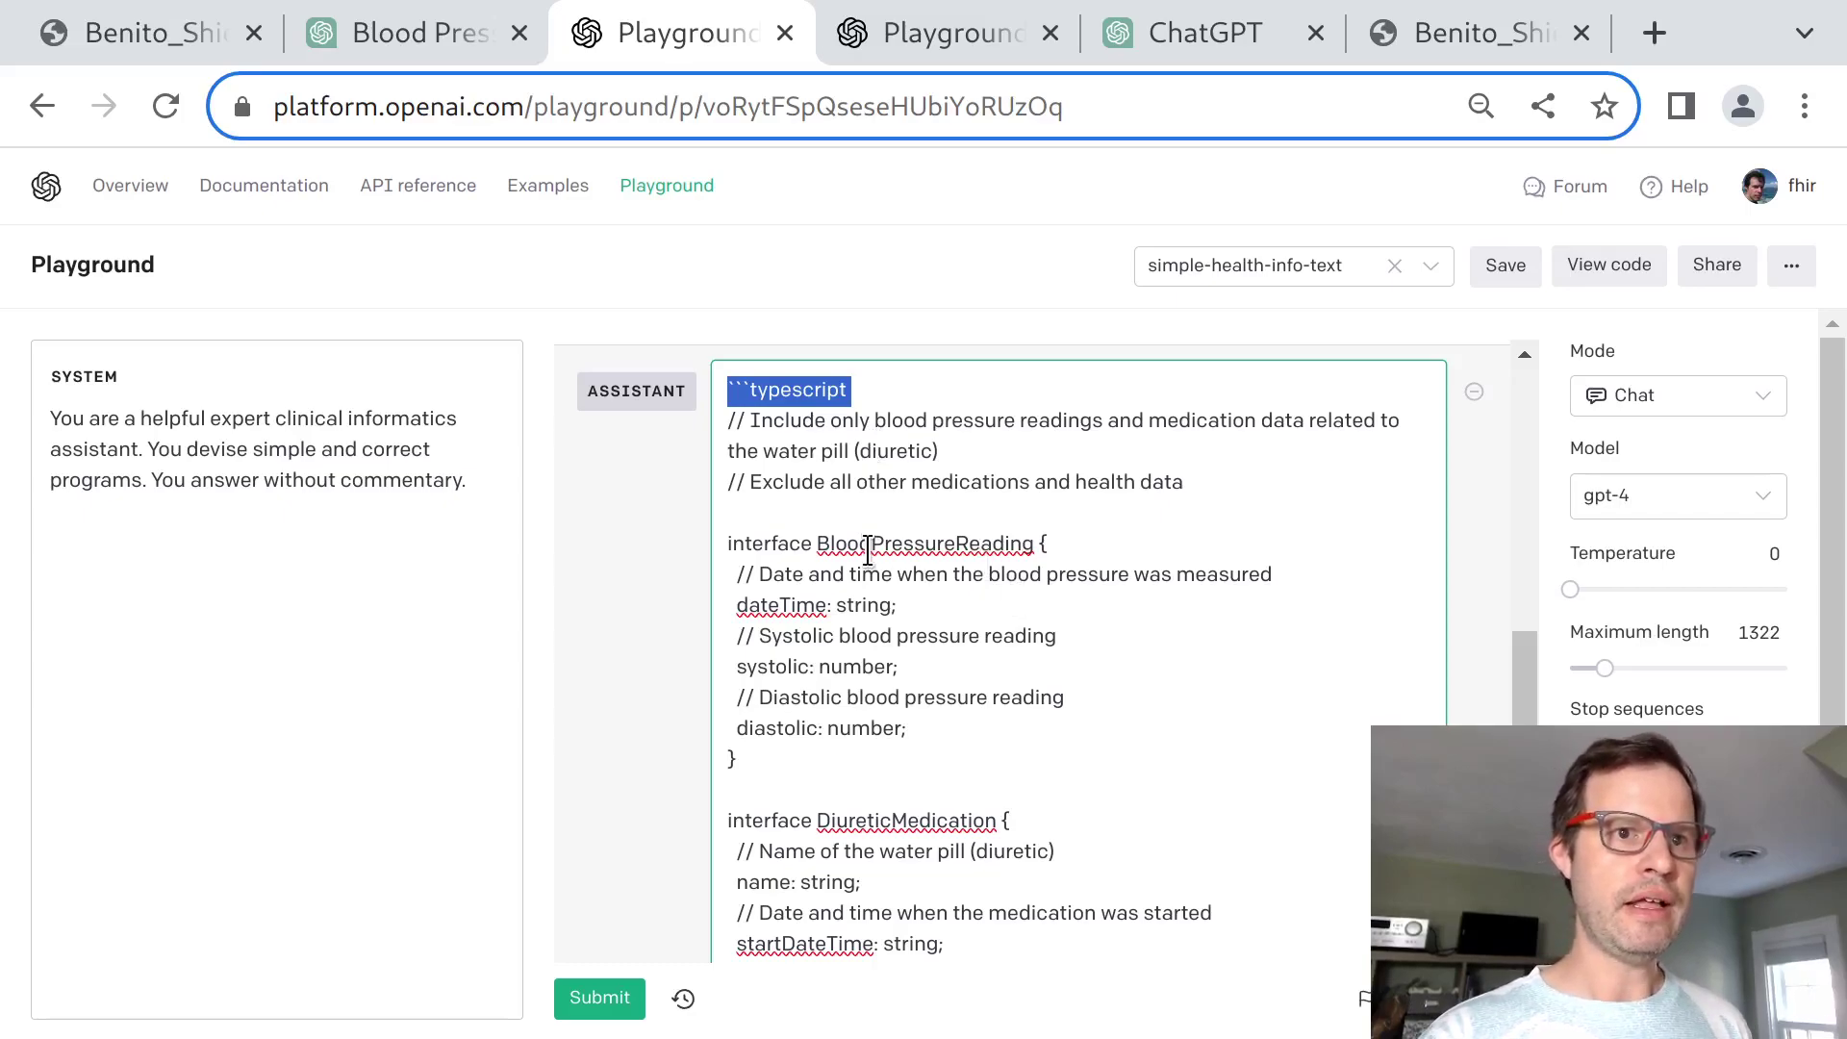
scroll(886, 763, "down", 3)
double_click(842, 850)
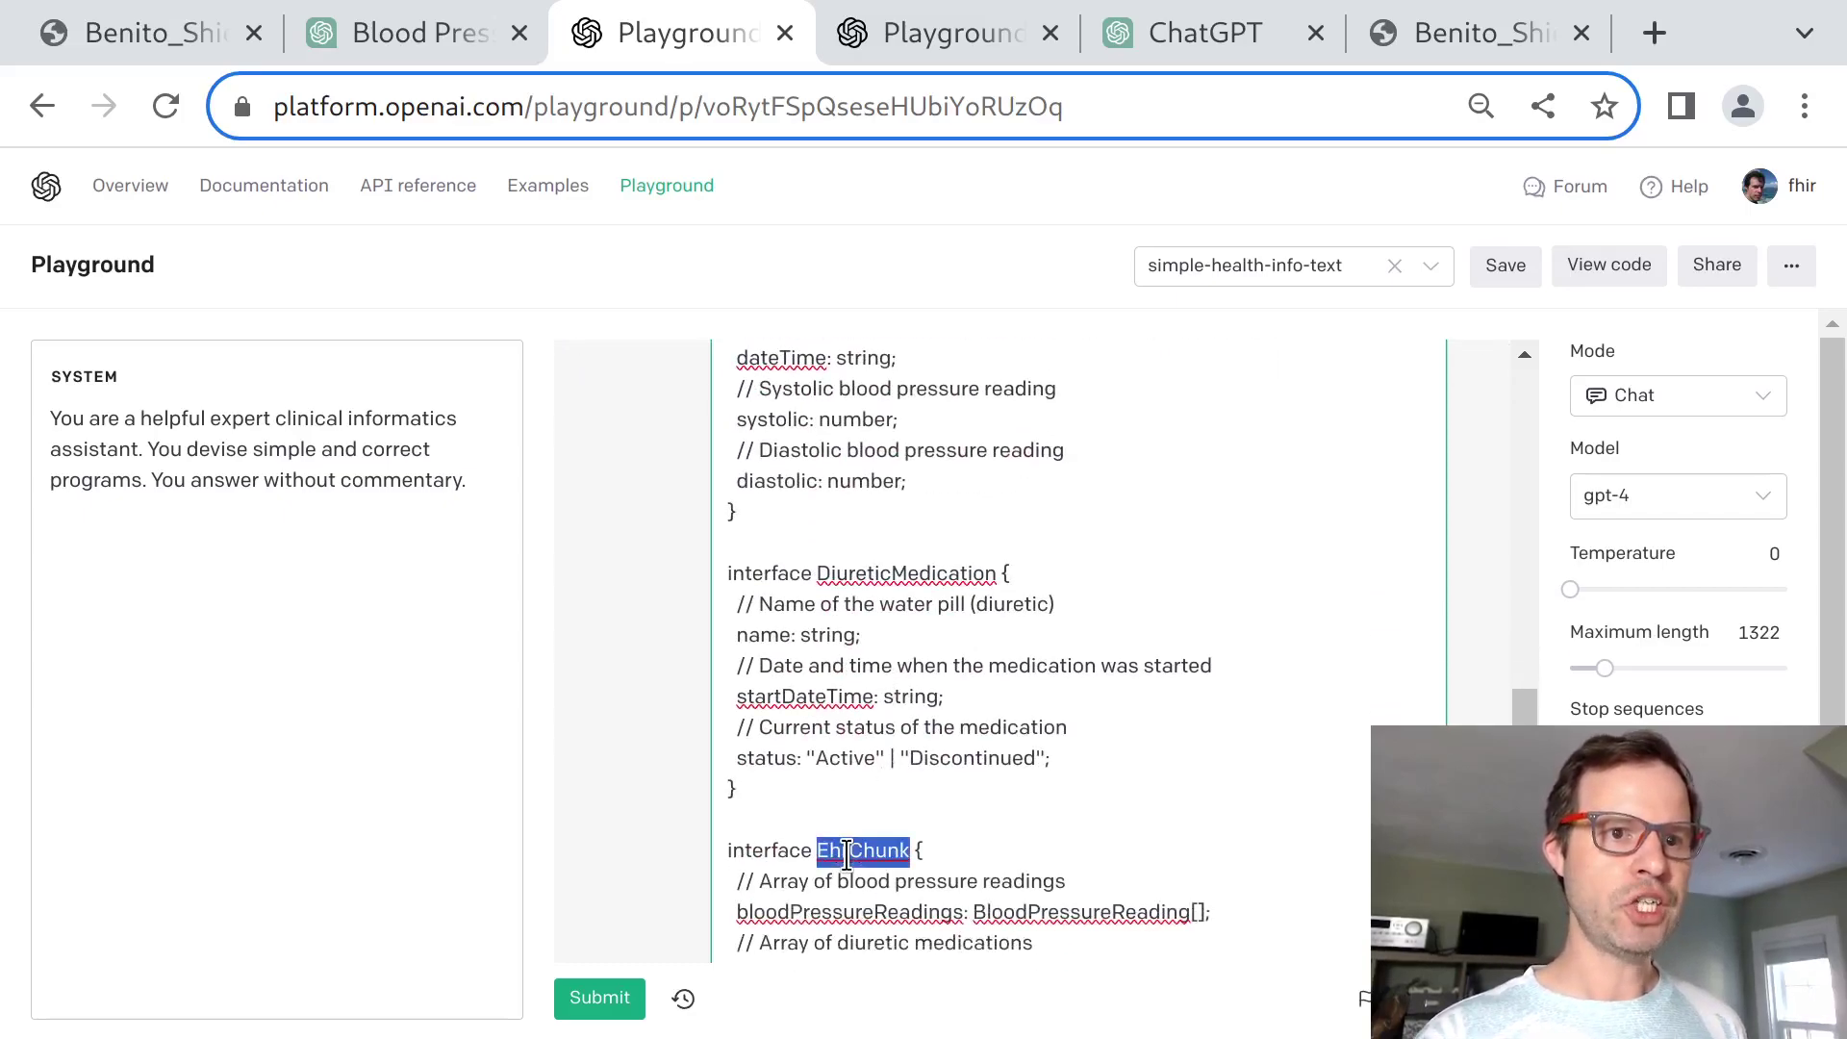
scroll(847, 854, "down", 1)
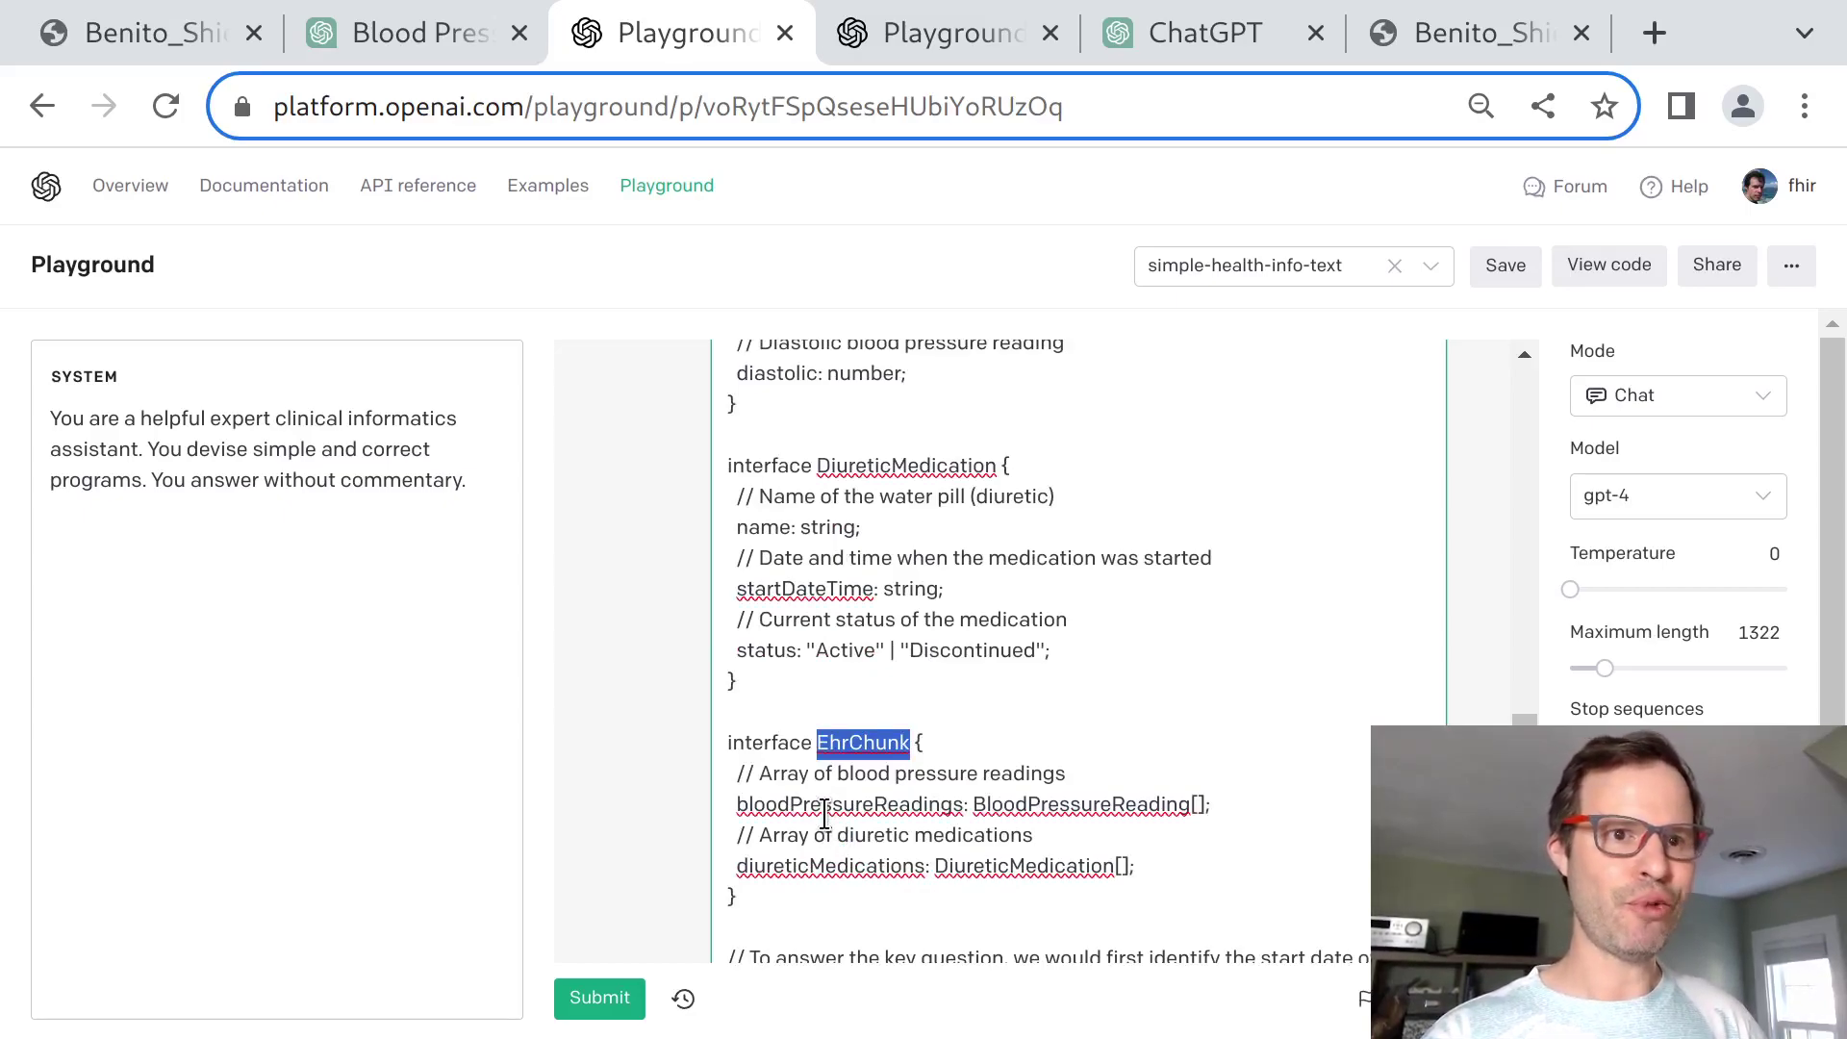
triple_click(824, 815)
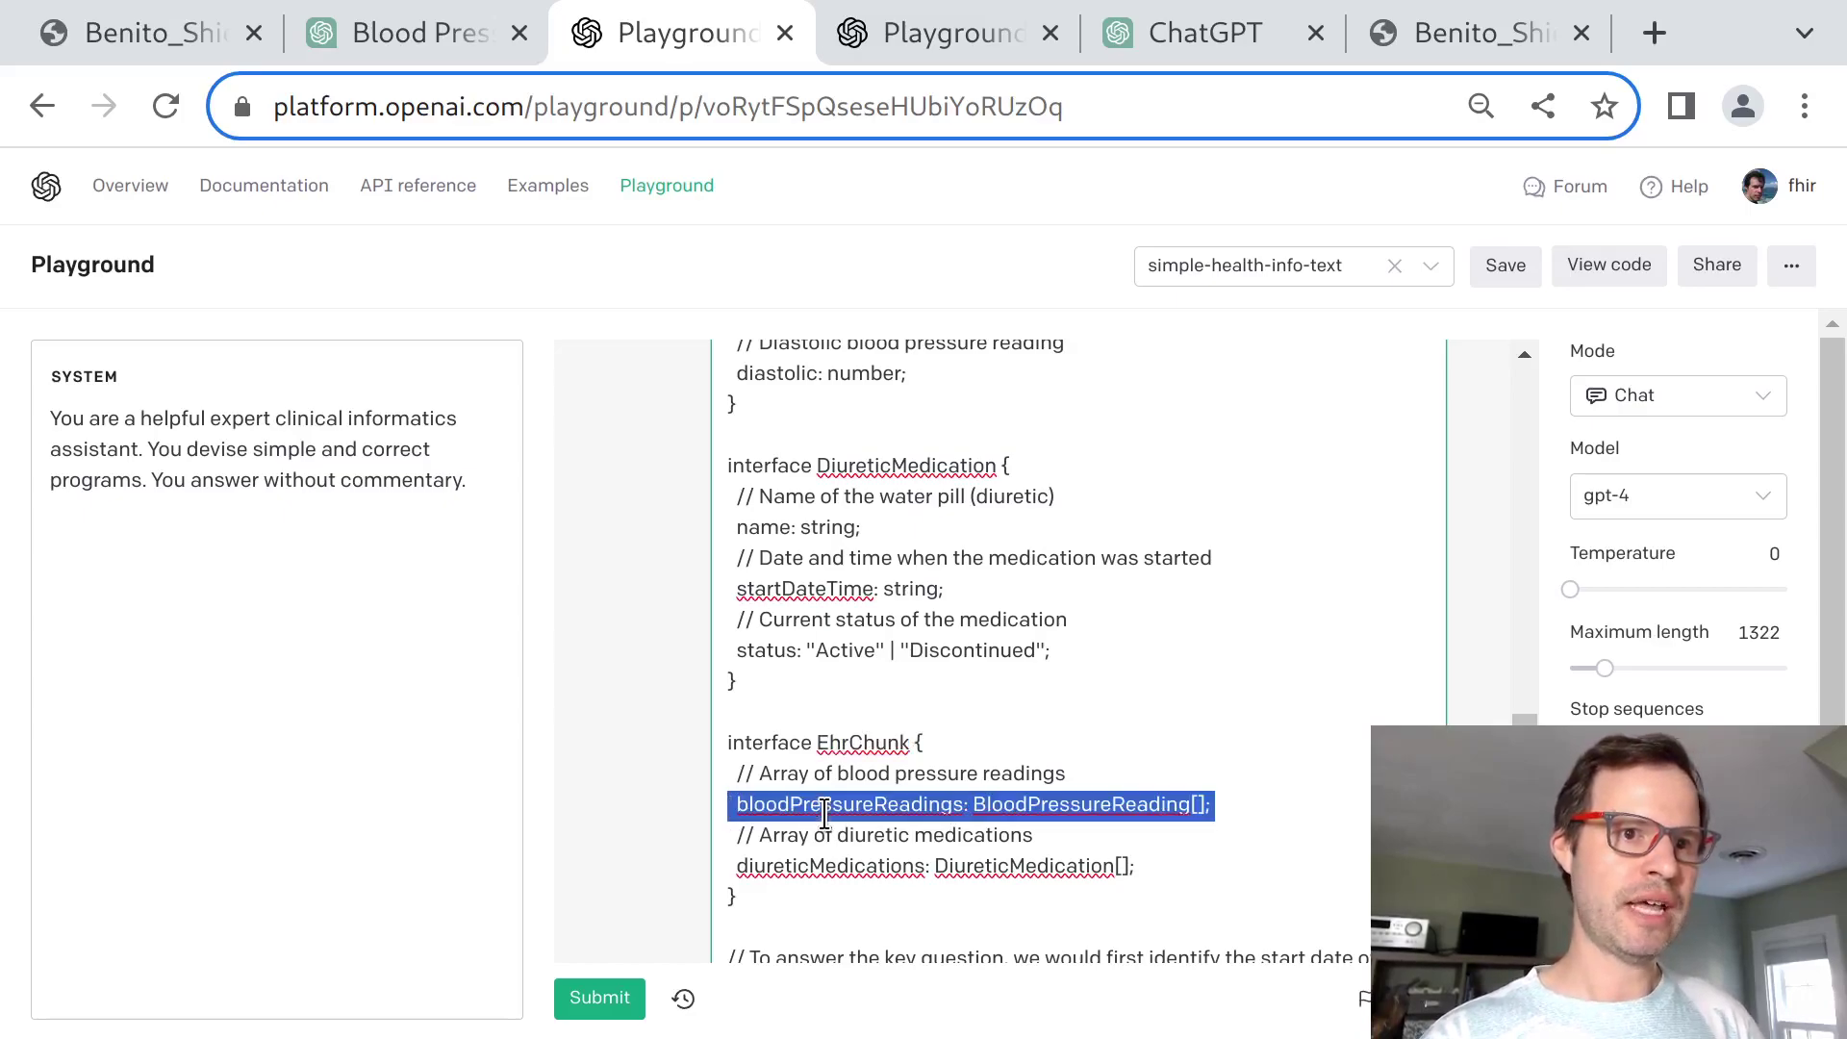
triple_click(897, 865)
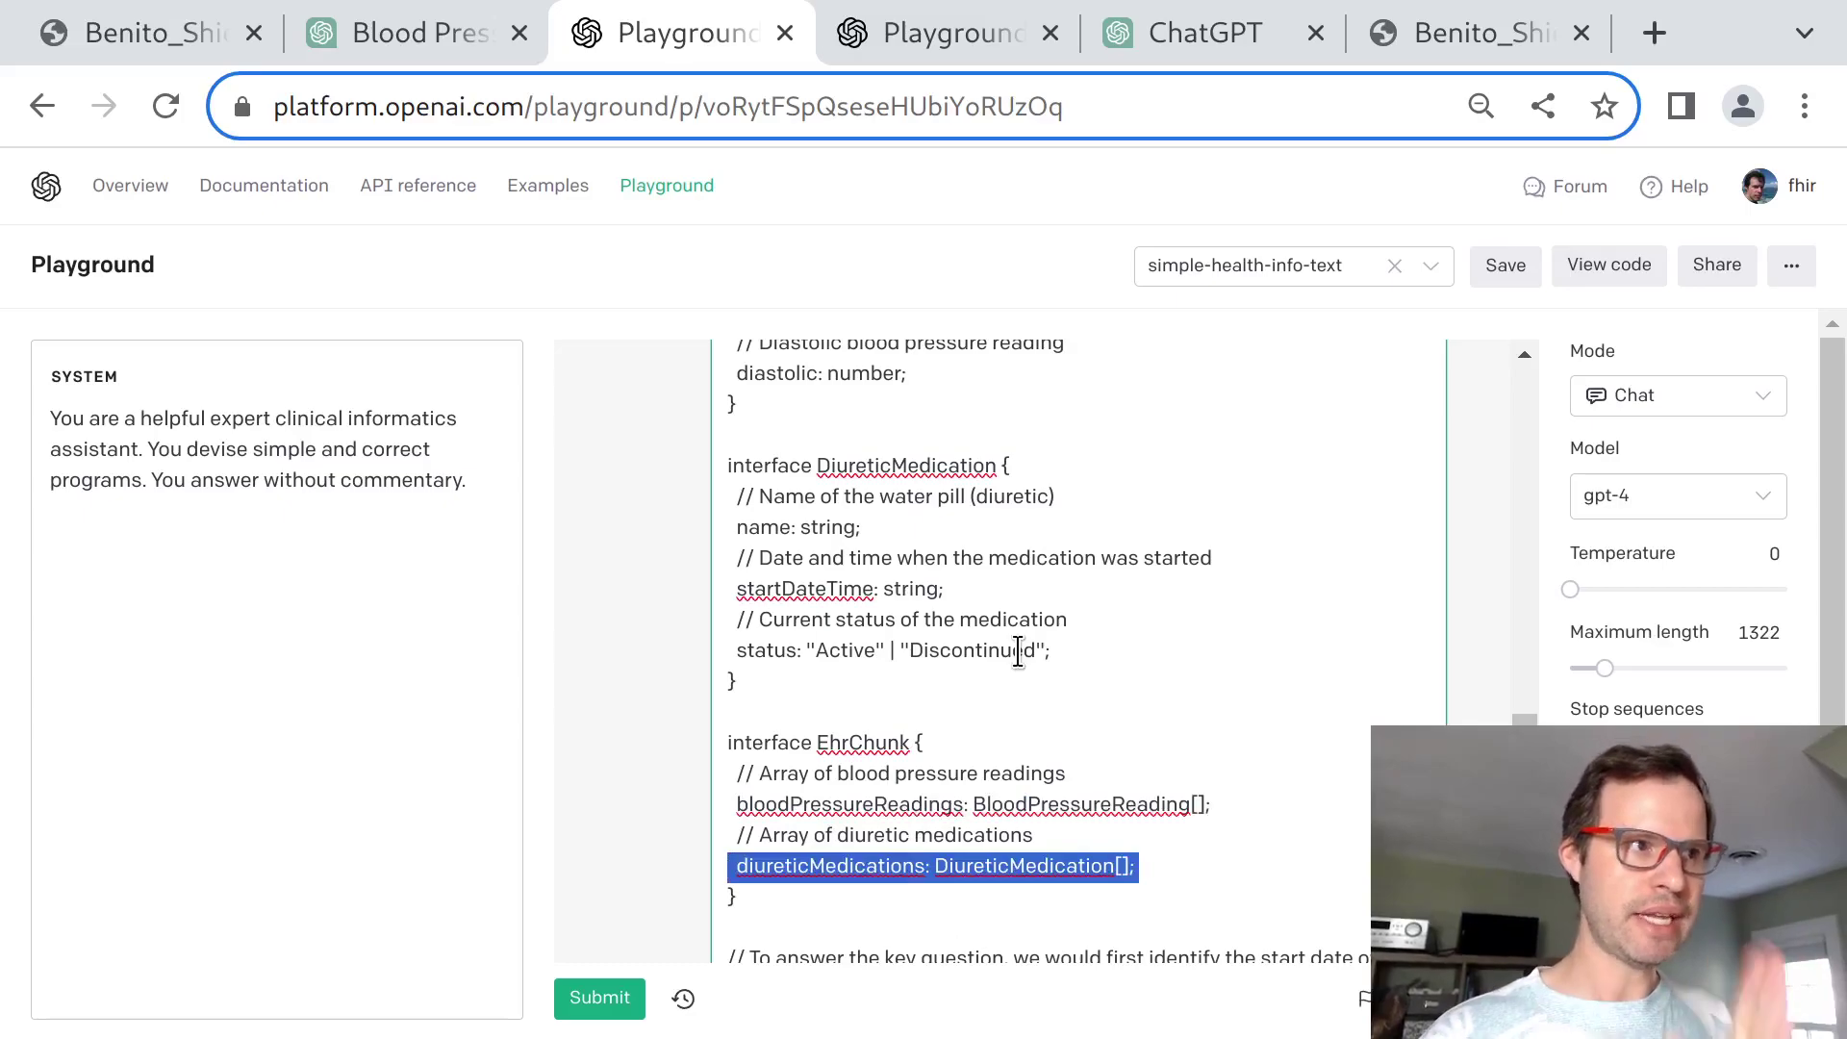
Review the BloodPressureReading dateTime field and the diuretic medication name and status fields.
scroll(1018, 650, "up", 4)
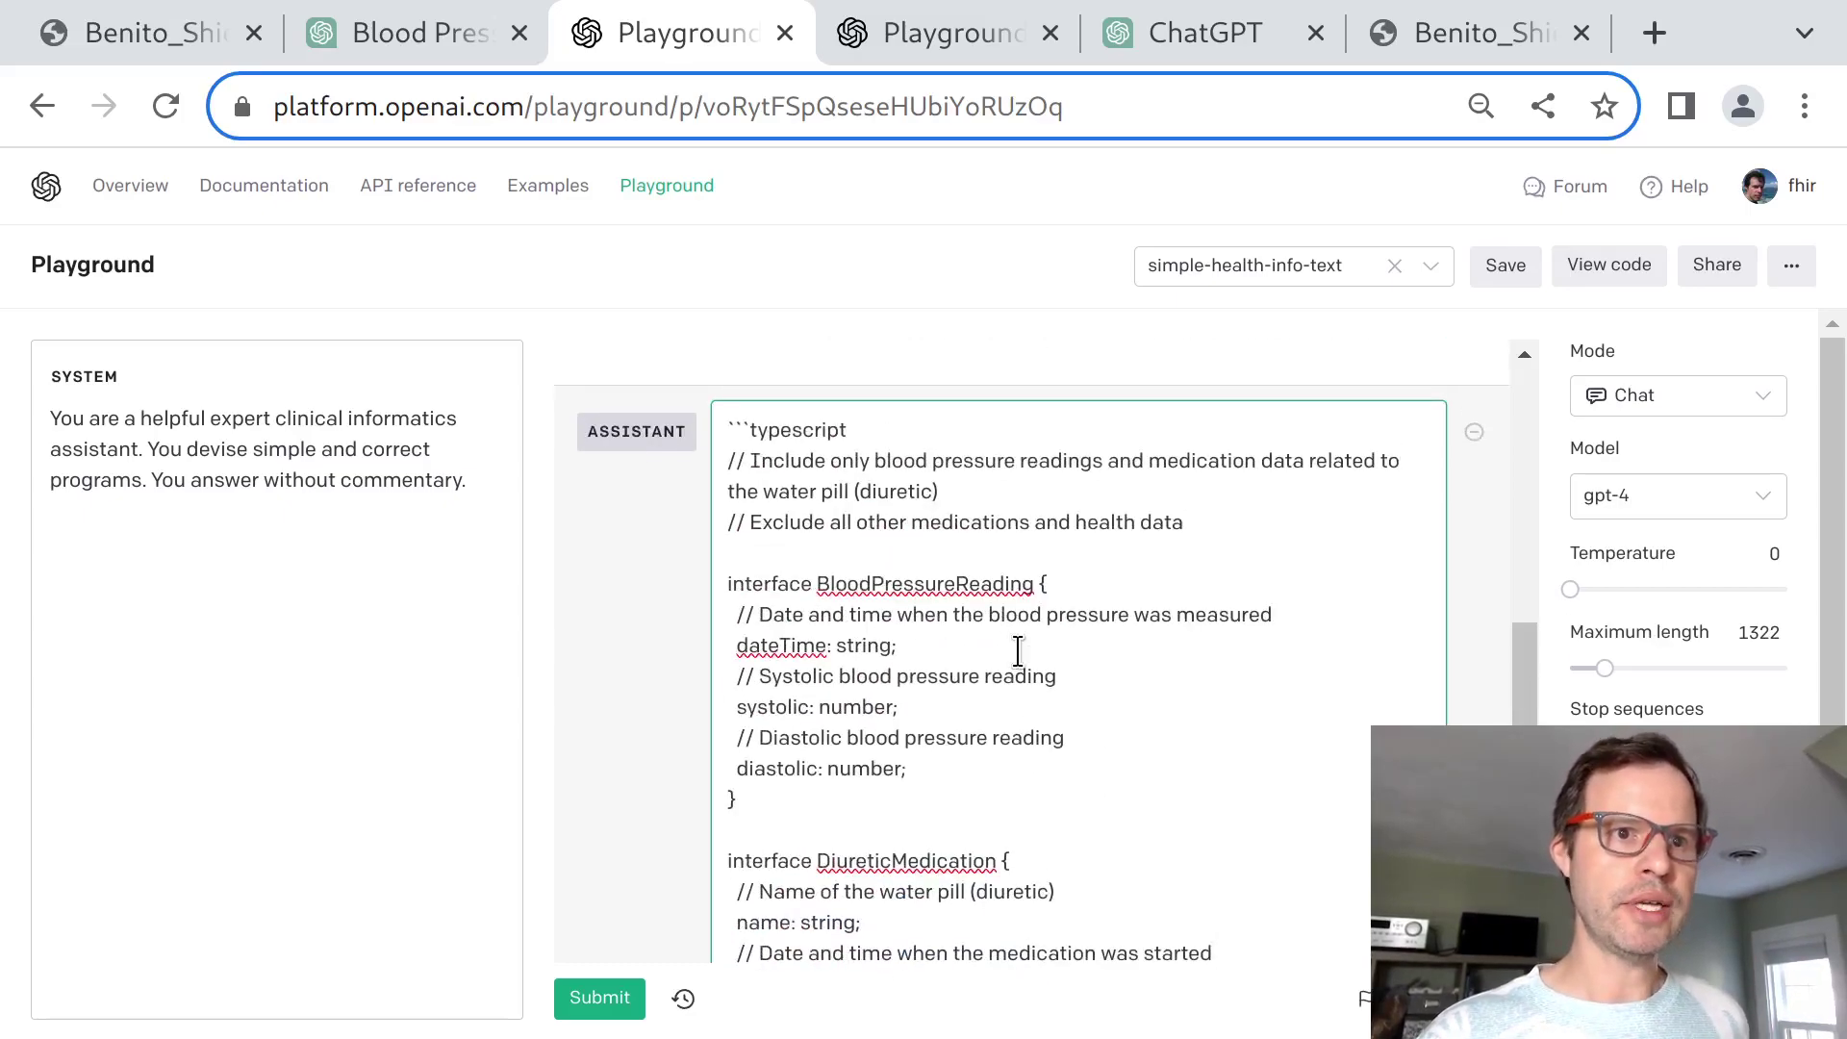
triple_click(879, 591)
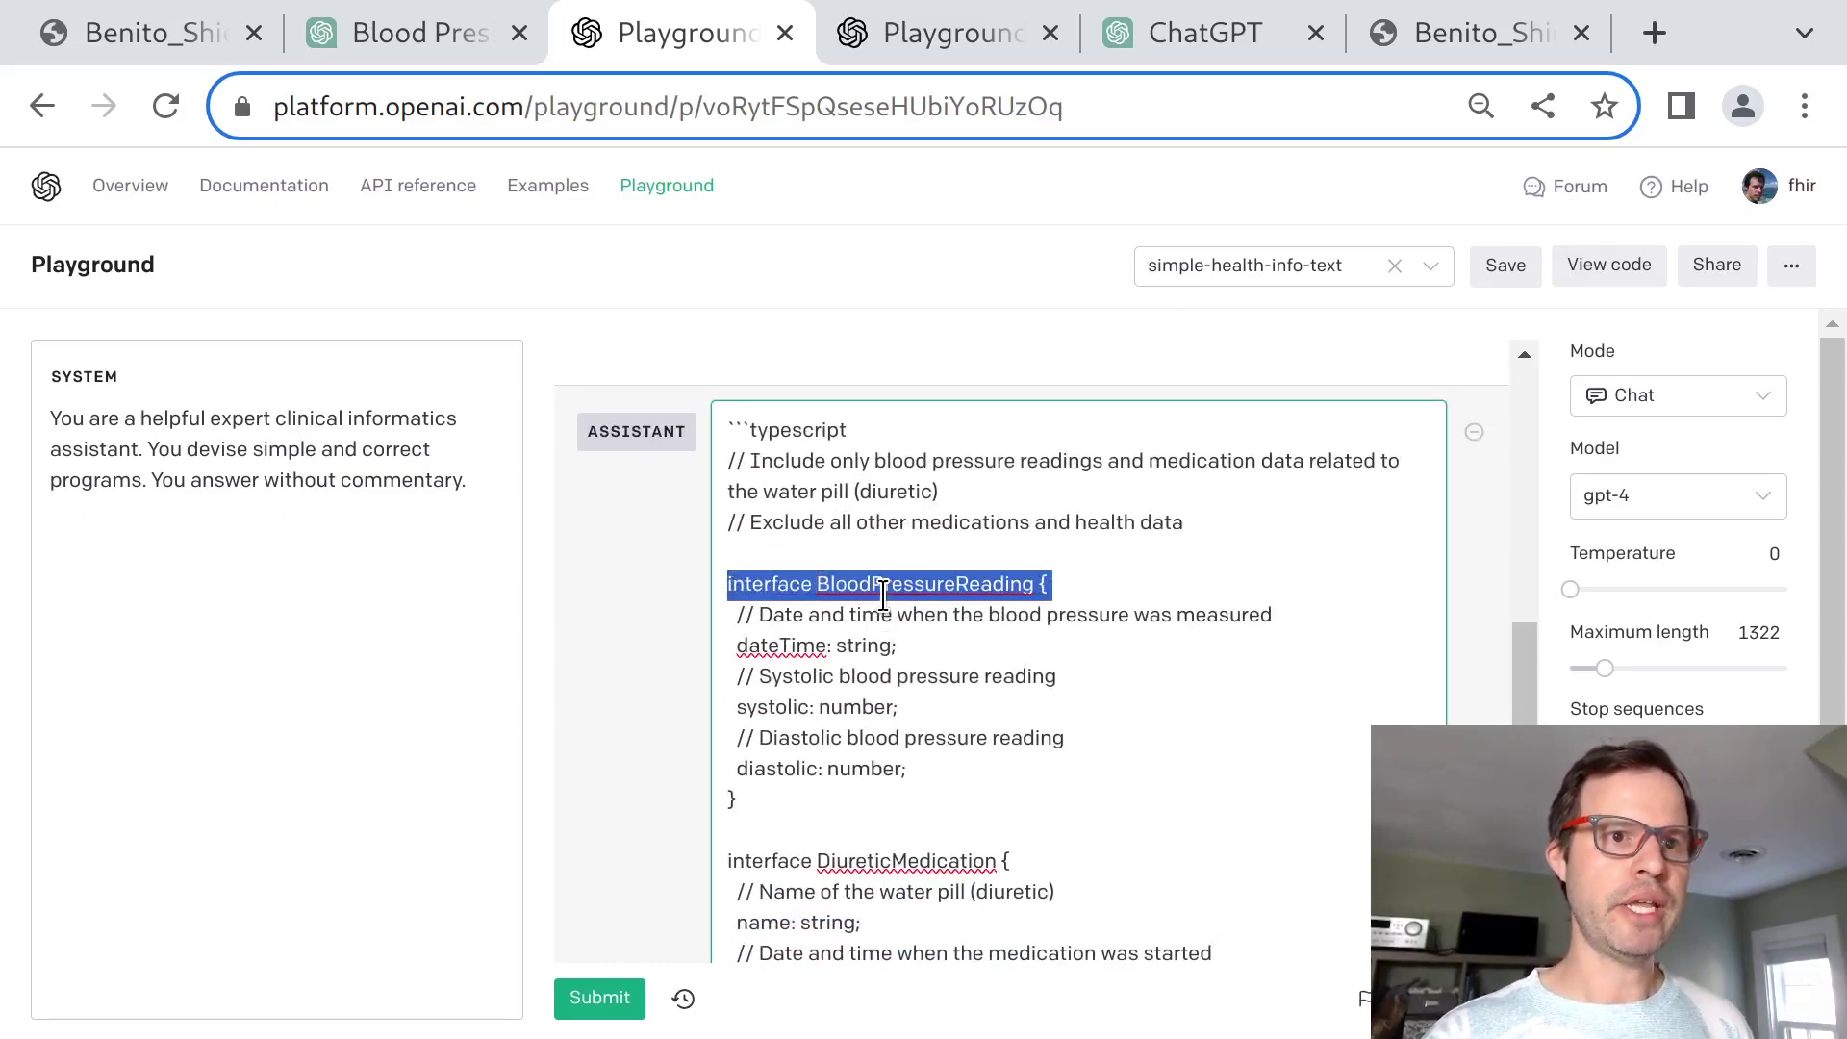
double_click(863, 647)
left_click(863, 646)
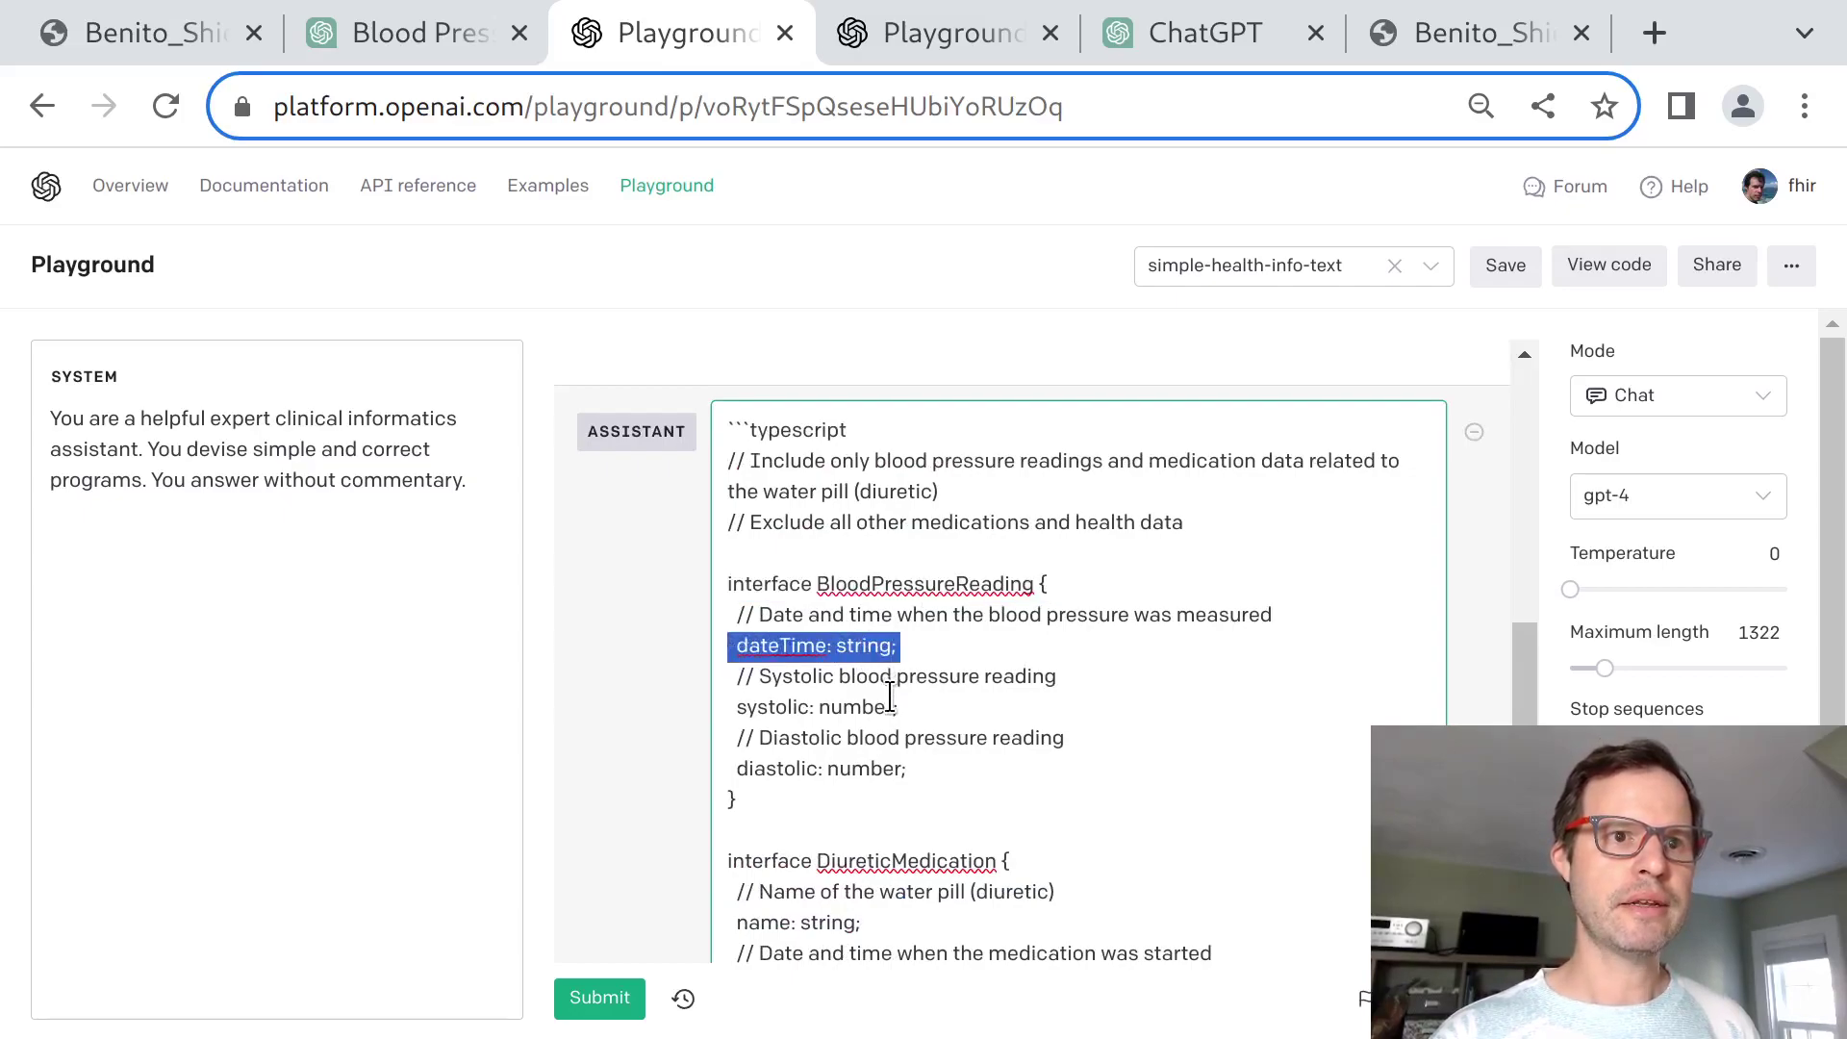
left_click(886, 698)
left_click(941, 794)
scroll(941, 793, "down", 2)
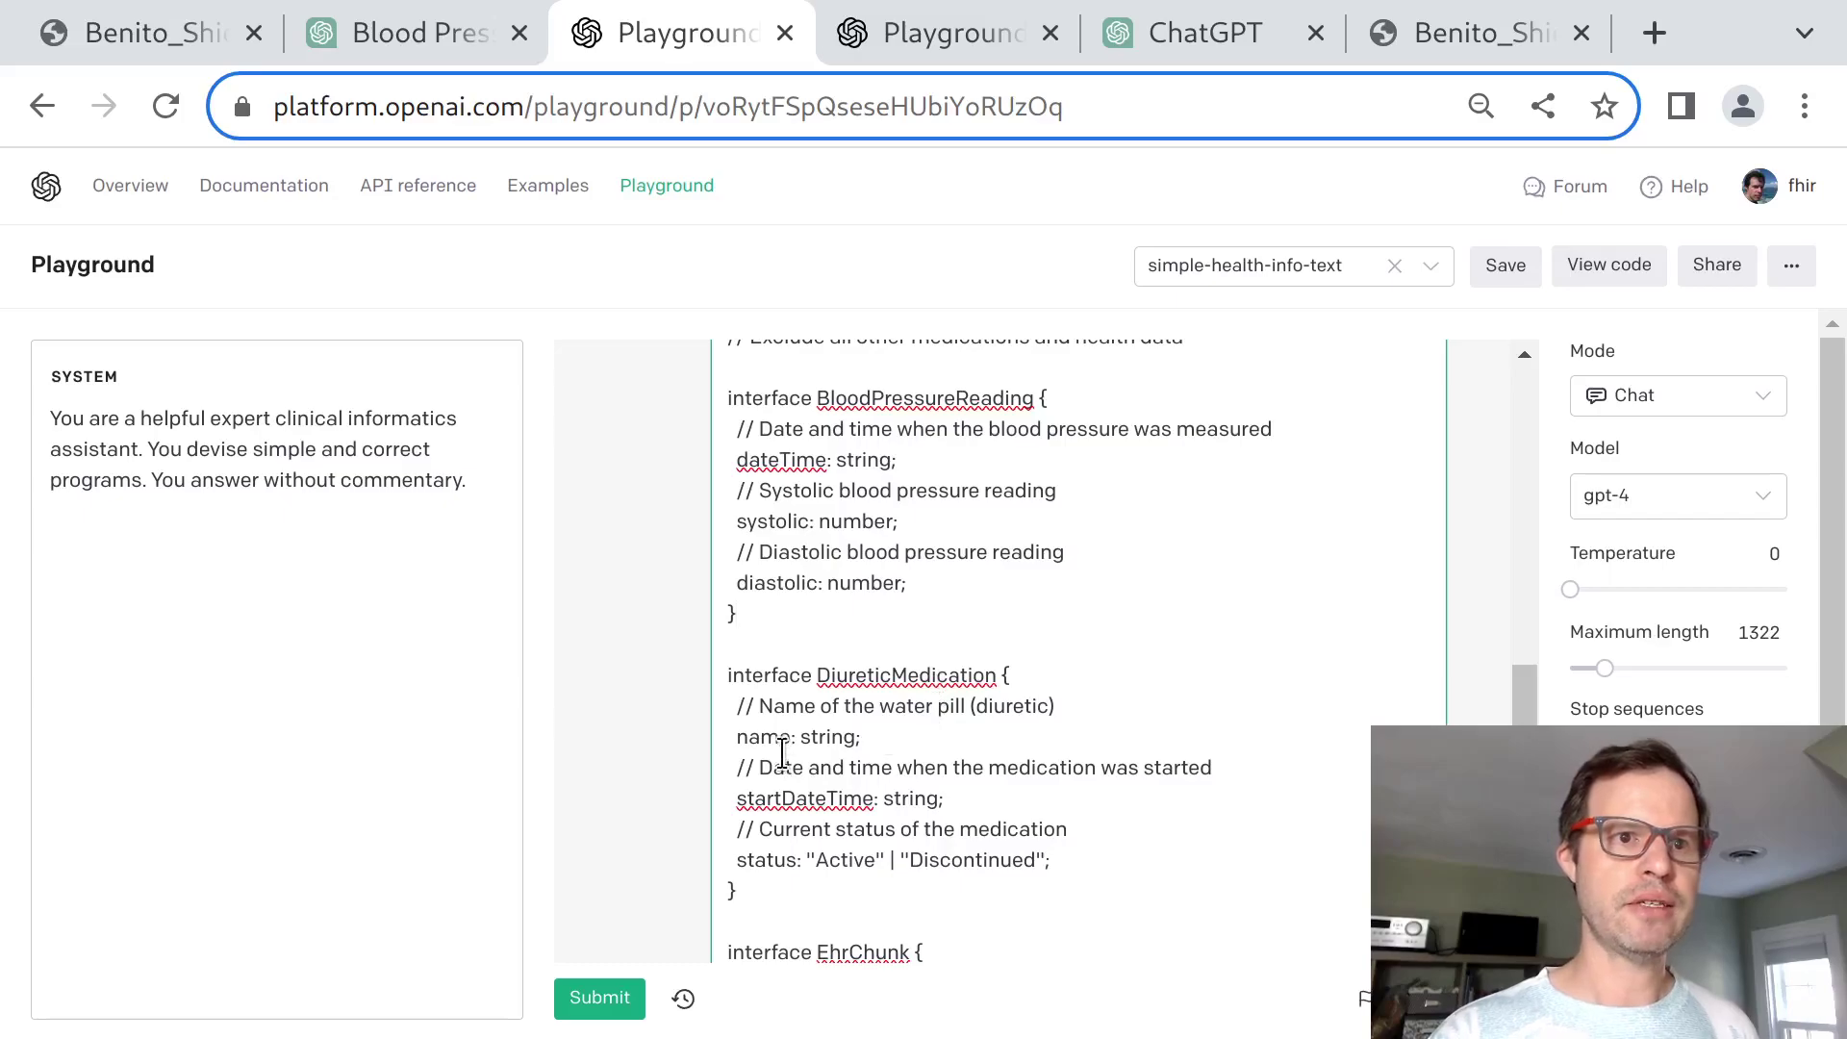
left_click(792, 737)
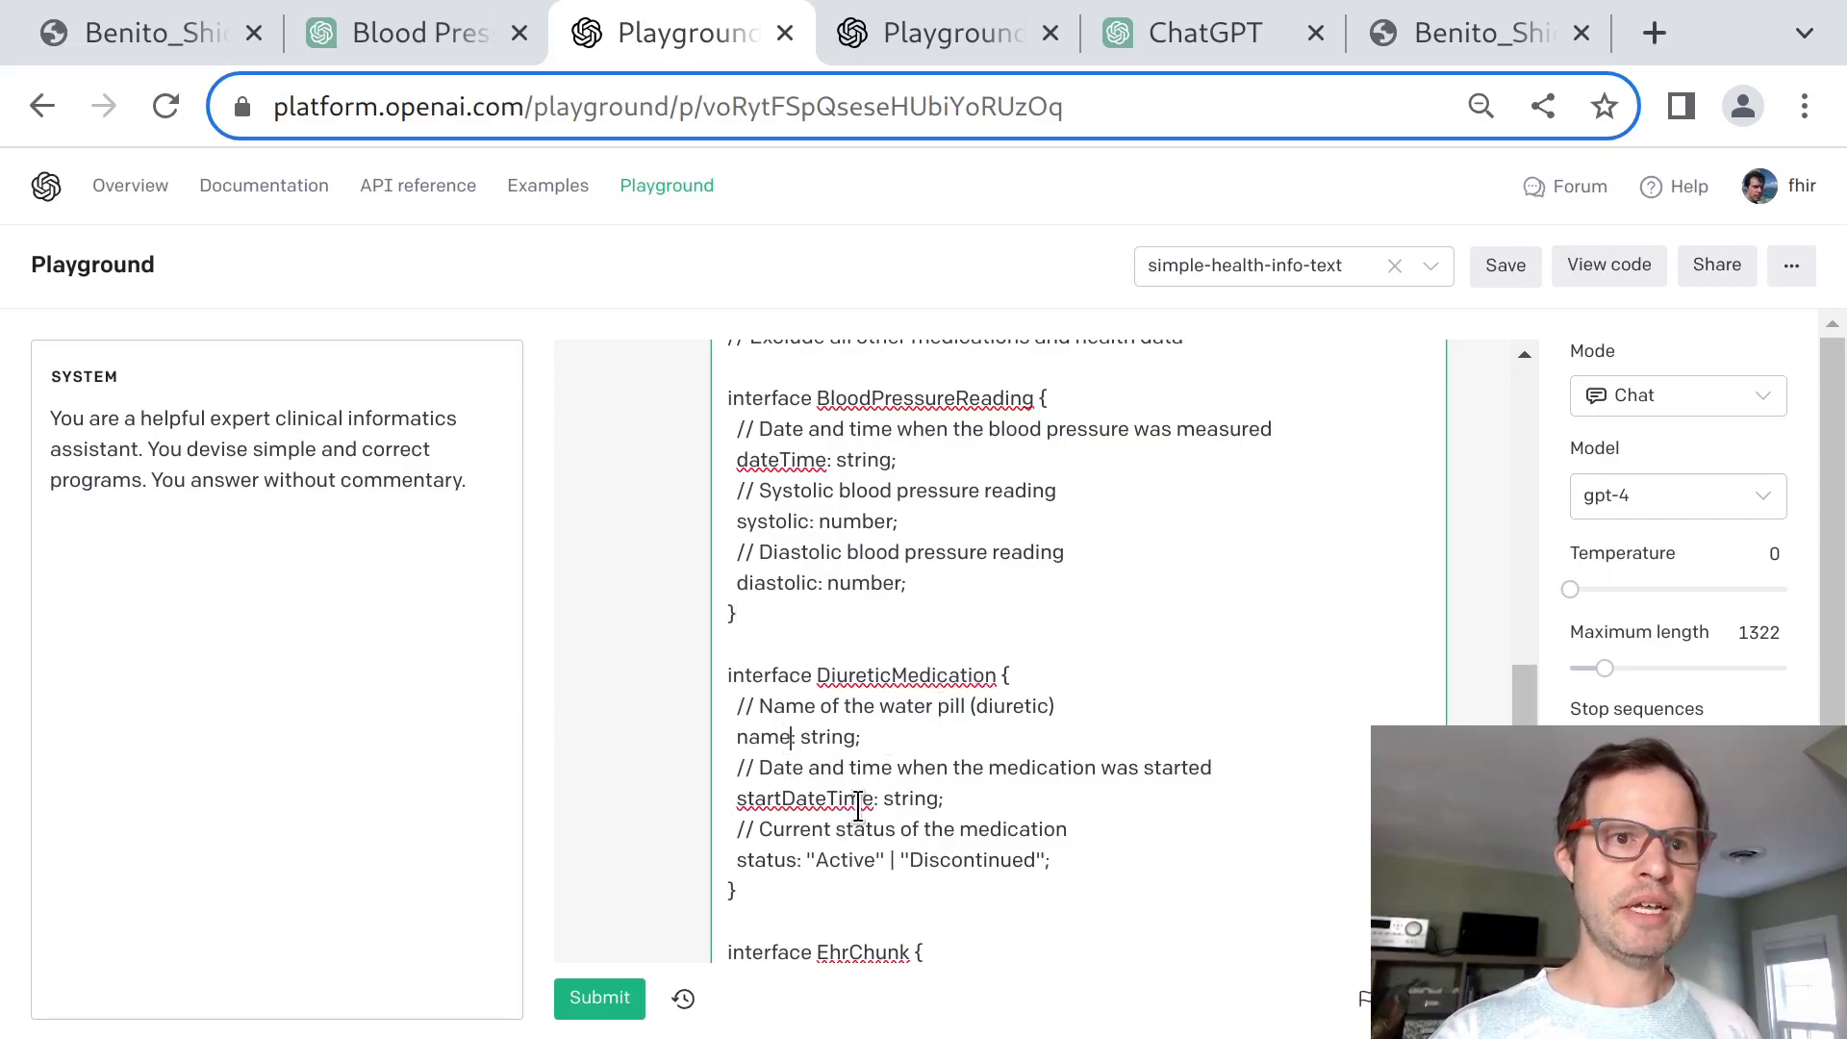
triple_click(856, 859)
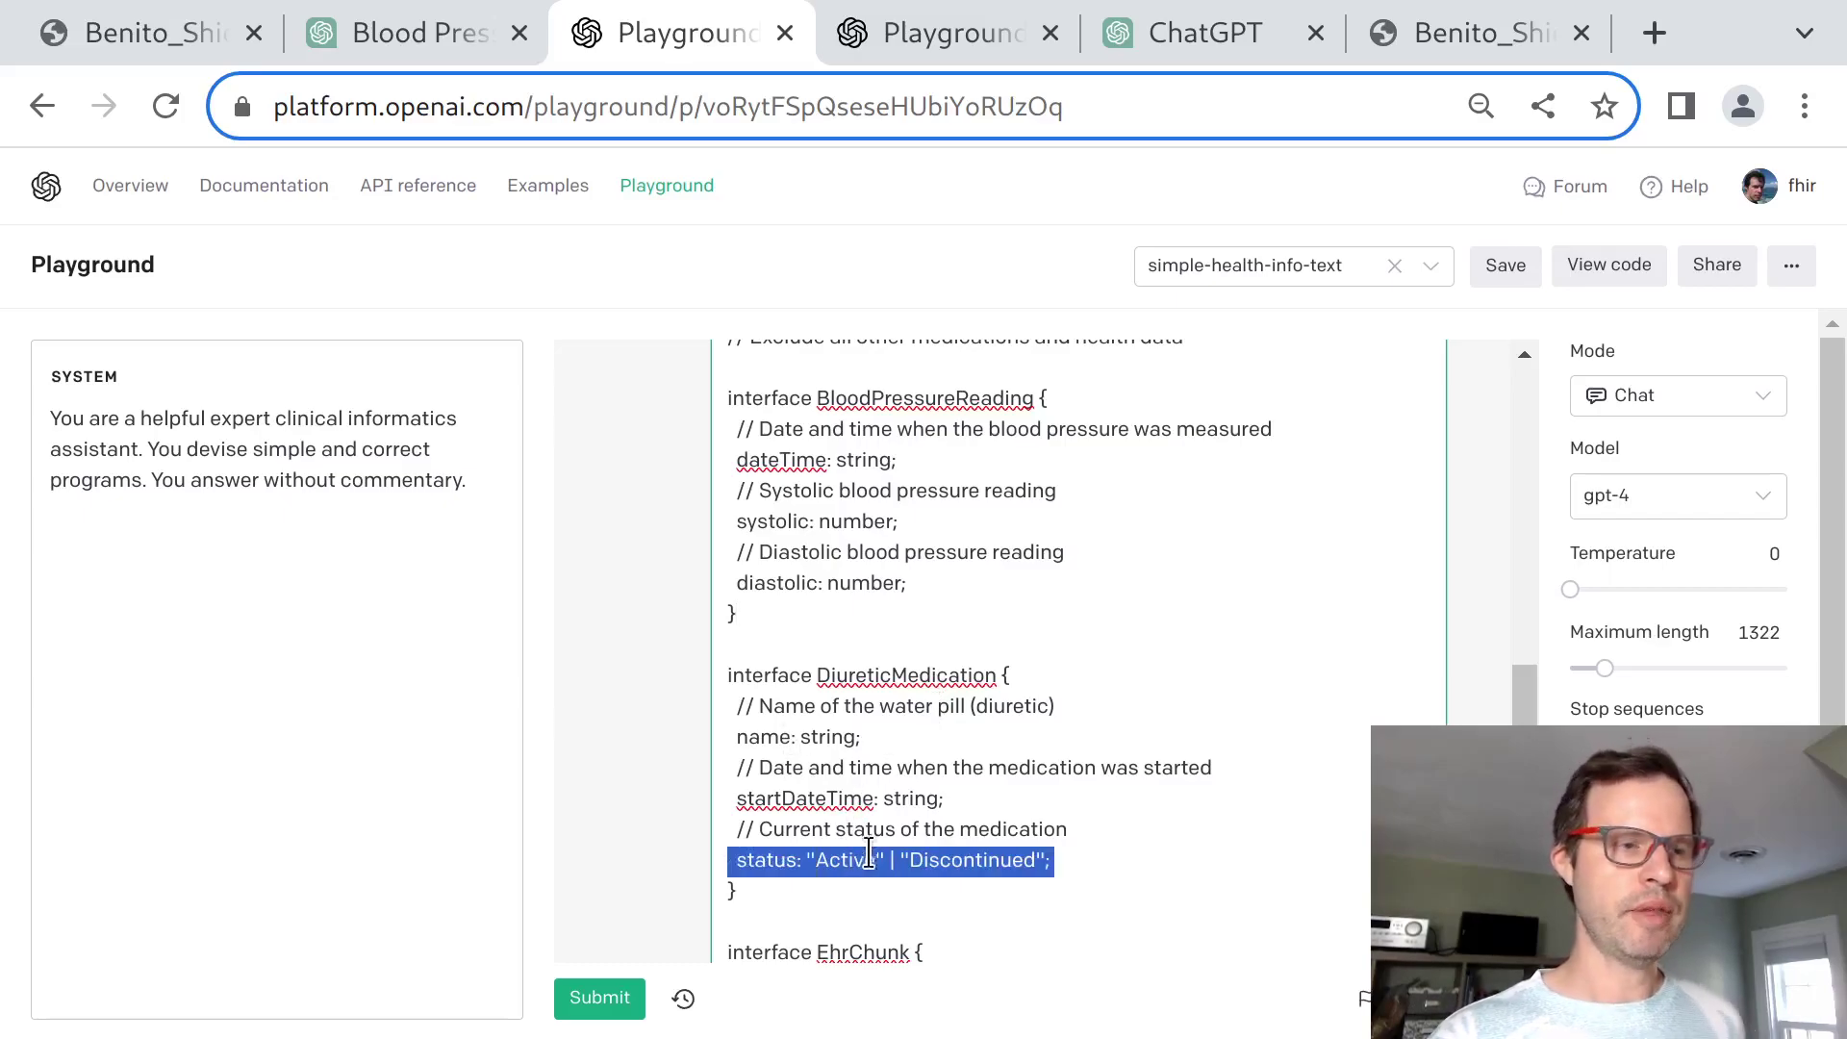
left_click(944, 800)
scroll(965, 619, "down", 5)
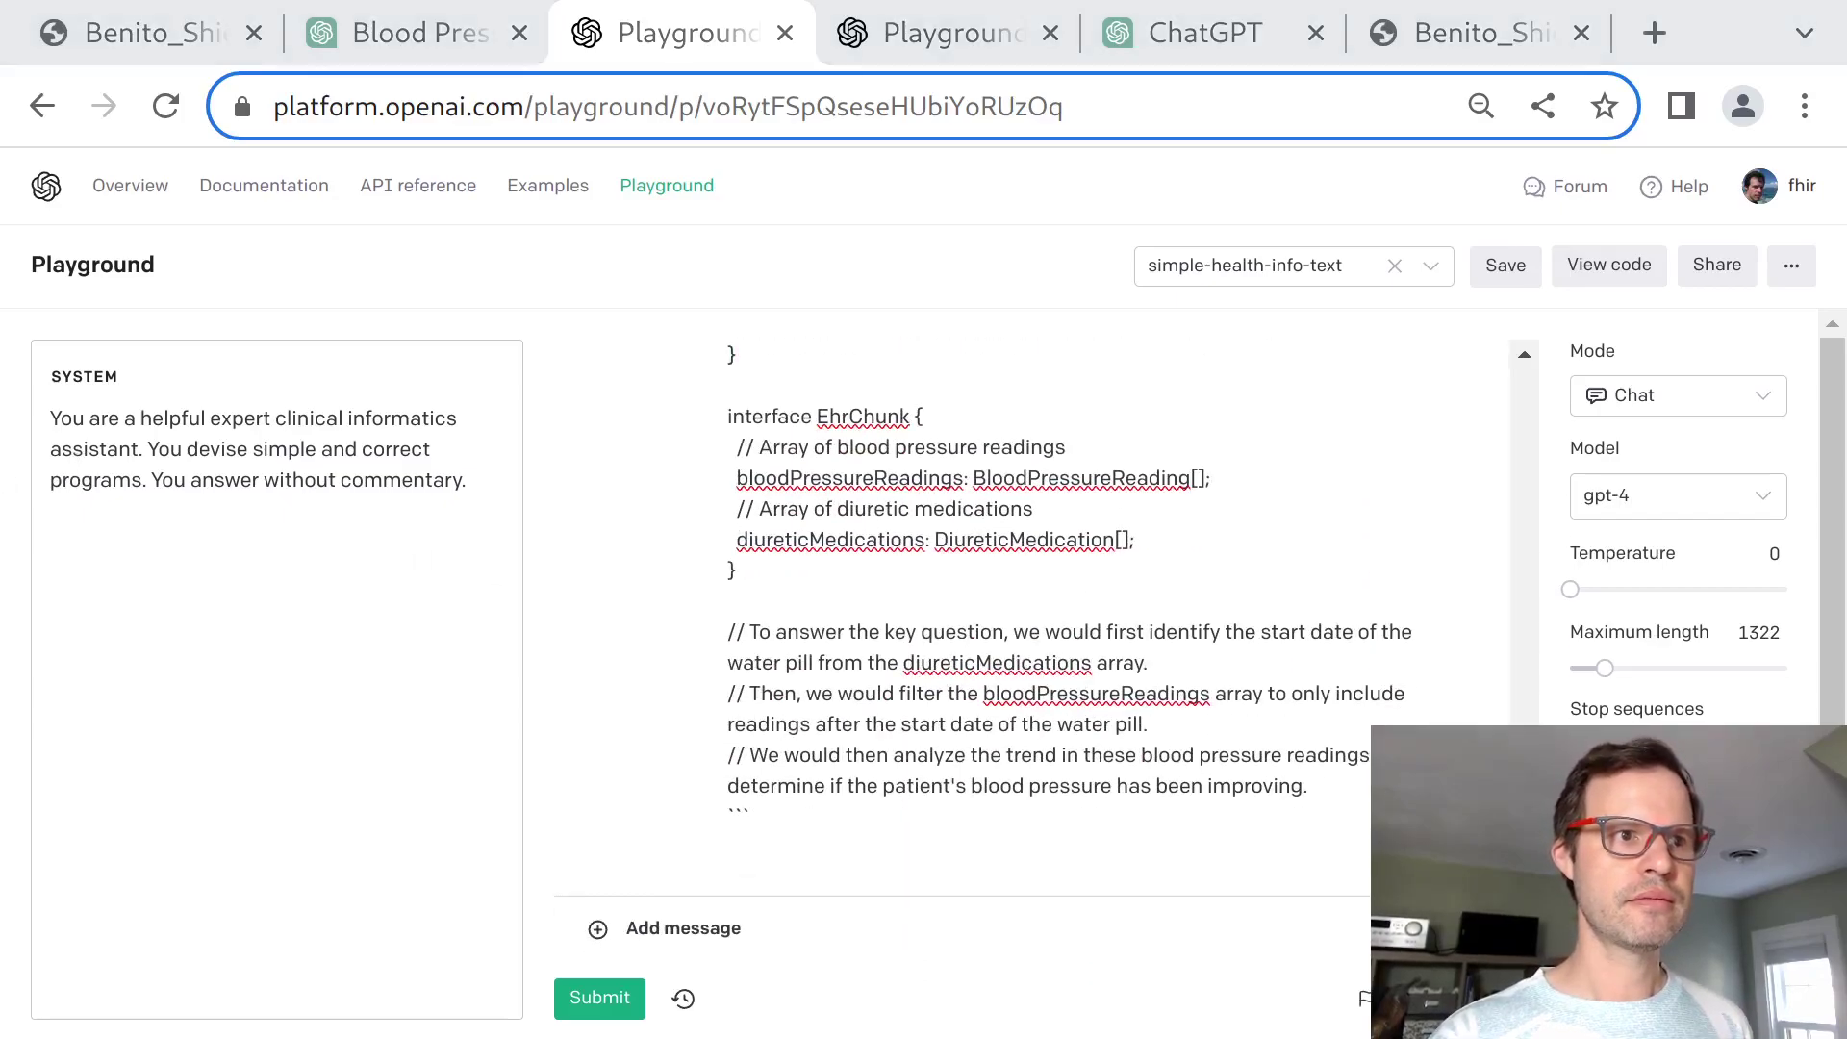
Add a new user message asking for a grep filter and submit it.
left_click(514, 940)
left_click(722, 926)
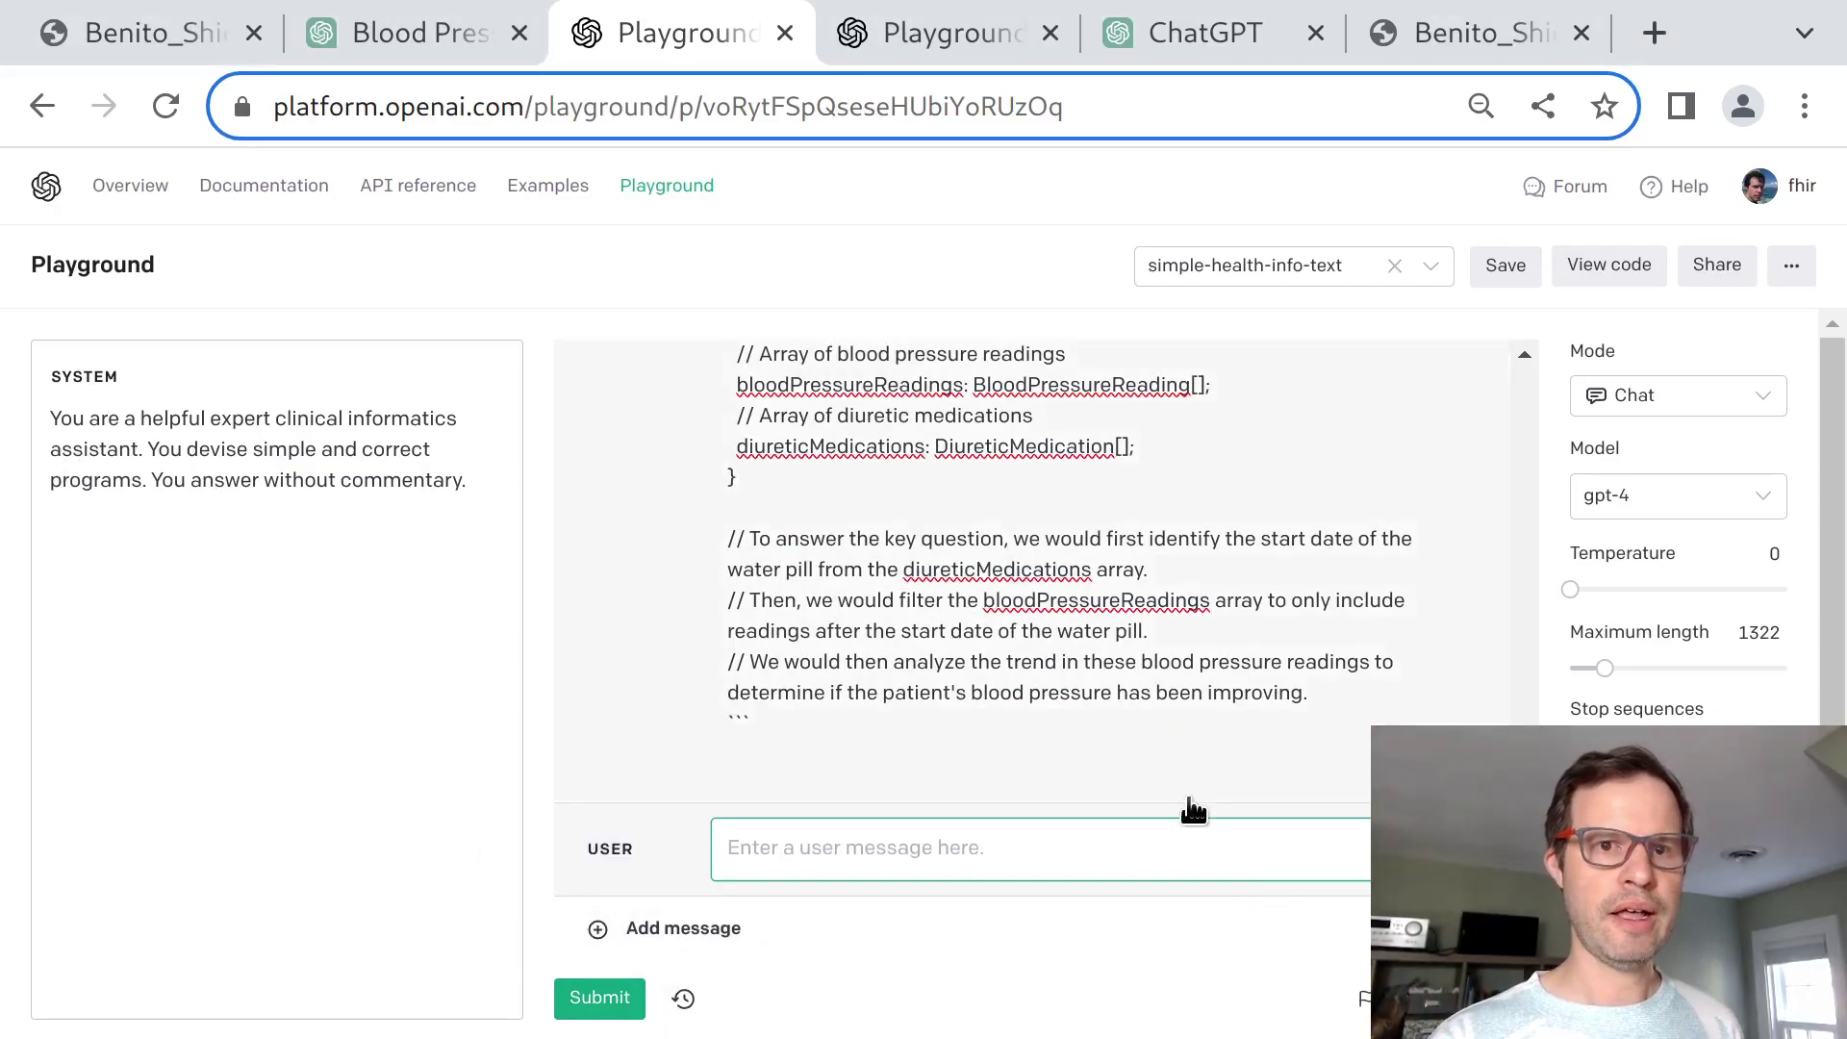
type("We'll be looking through plain english records to perform this abstraction. Each line of text describes a clinical event from the medical record. Output a ```sh grep command with case insentive regex match terms, so we can filter the lines of the record down to only the pieces we want the abstractor to read. The filter should be sensitive and robust to different kinds of clinical langauge; we don't want to miss anything. Keep them short prefer word stems/roots so all inflected forms can be found. Before the code block, output your thought process.")
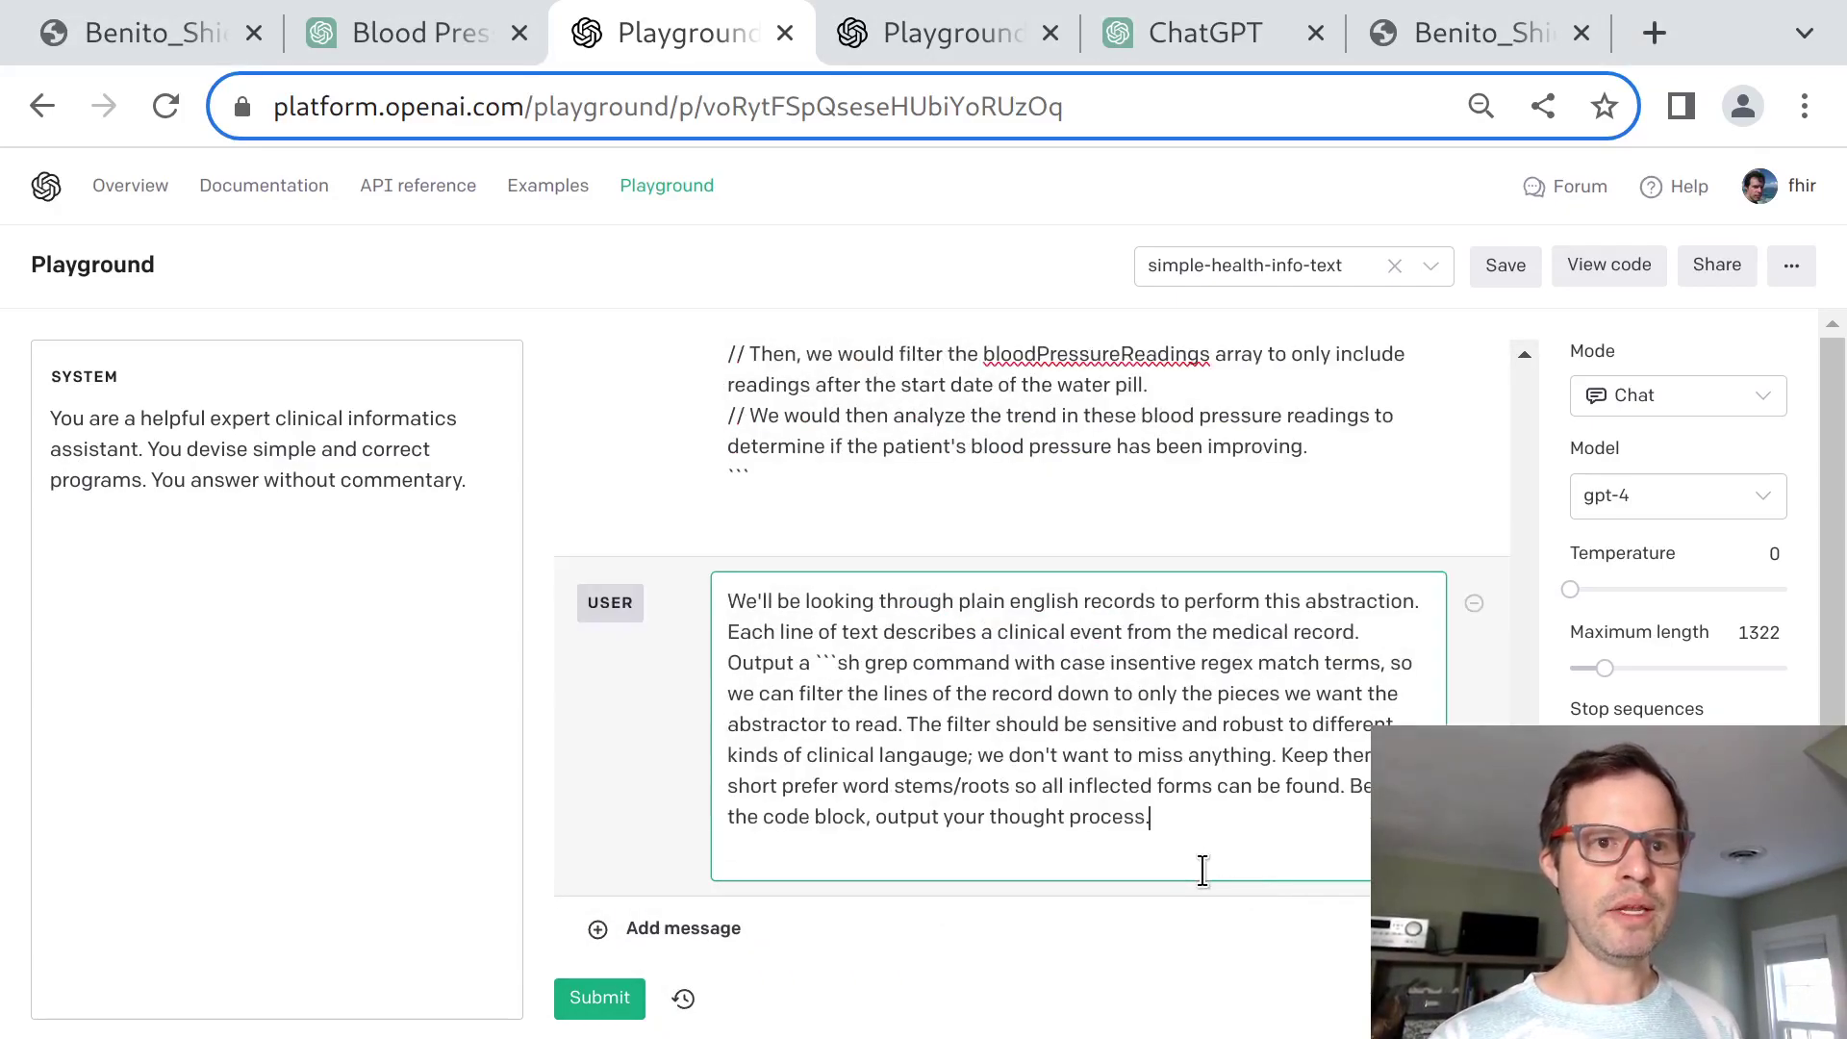
left_click(599, 1000)
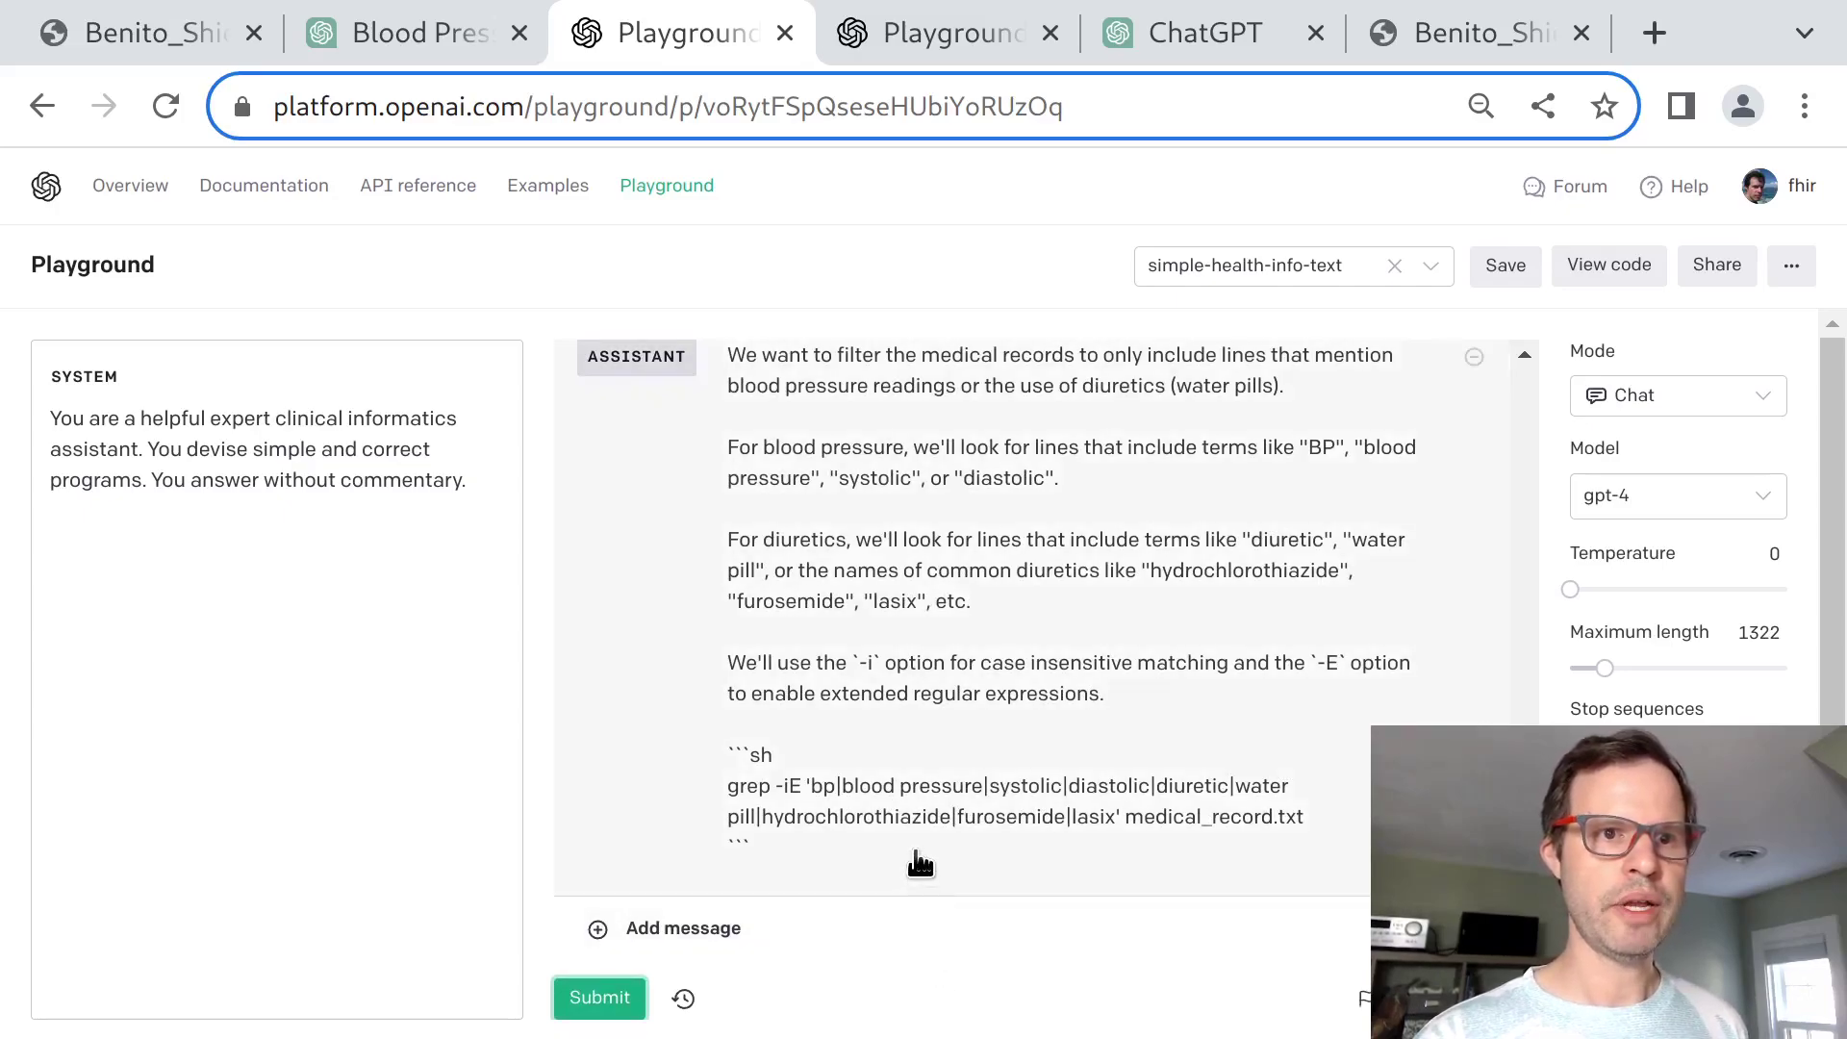
Select the returned grep -iE command for blood-pressure and diuretic terms.
left_click(733, 795)
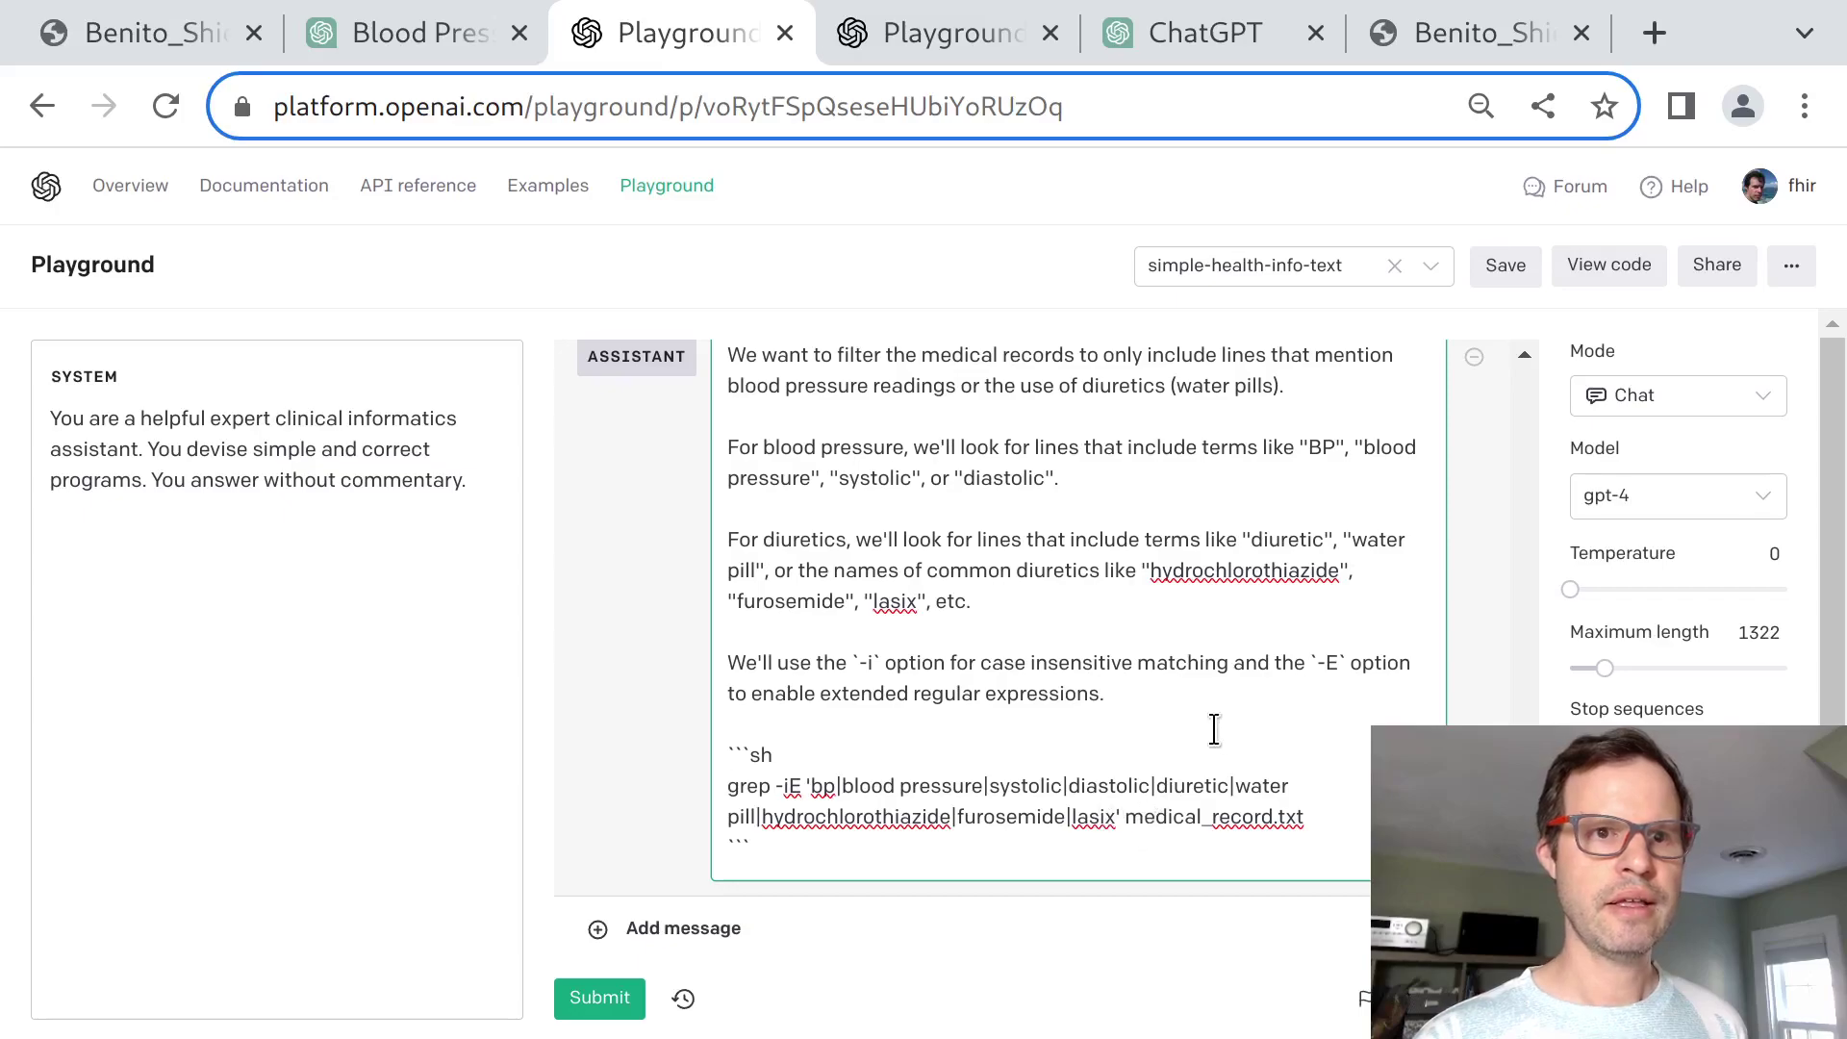
left_click(1337, 811, "shift")
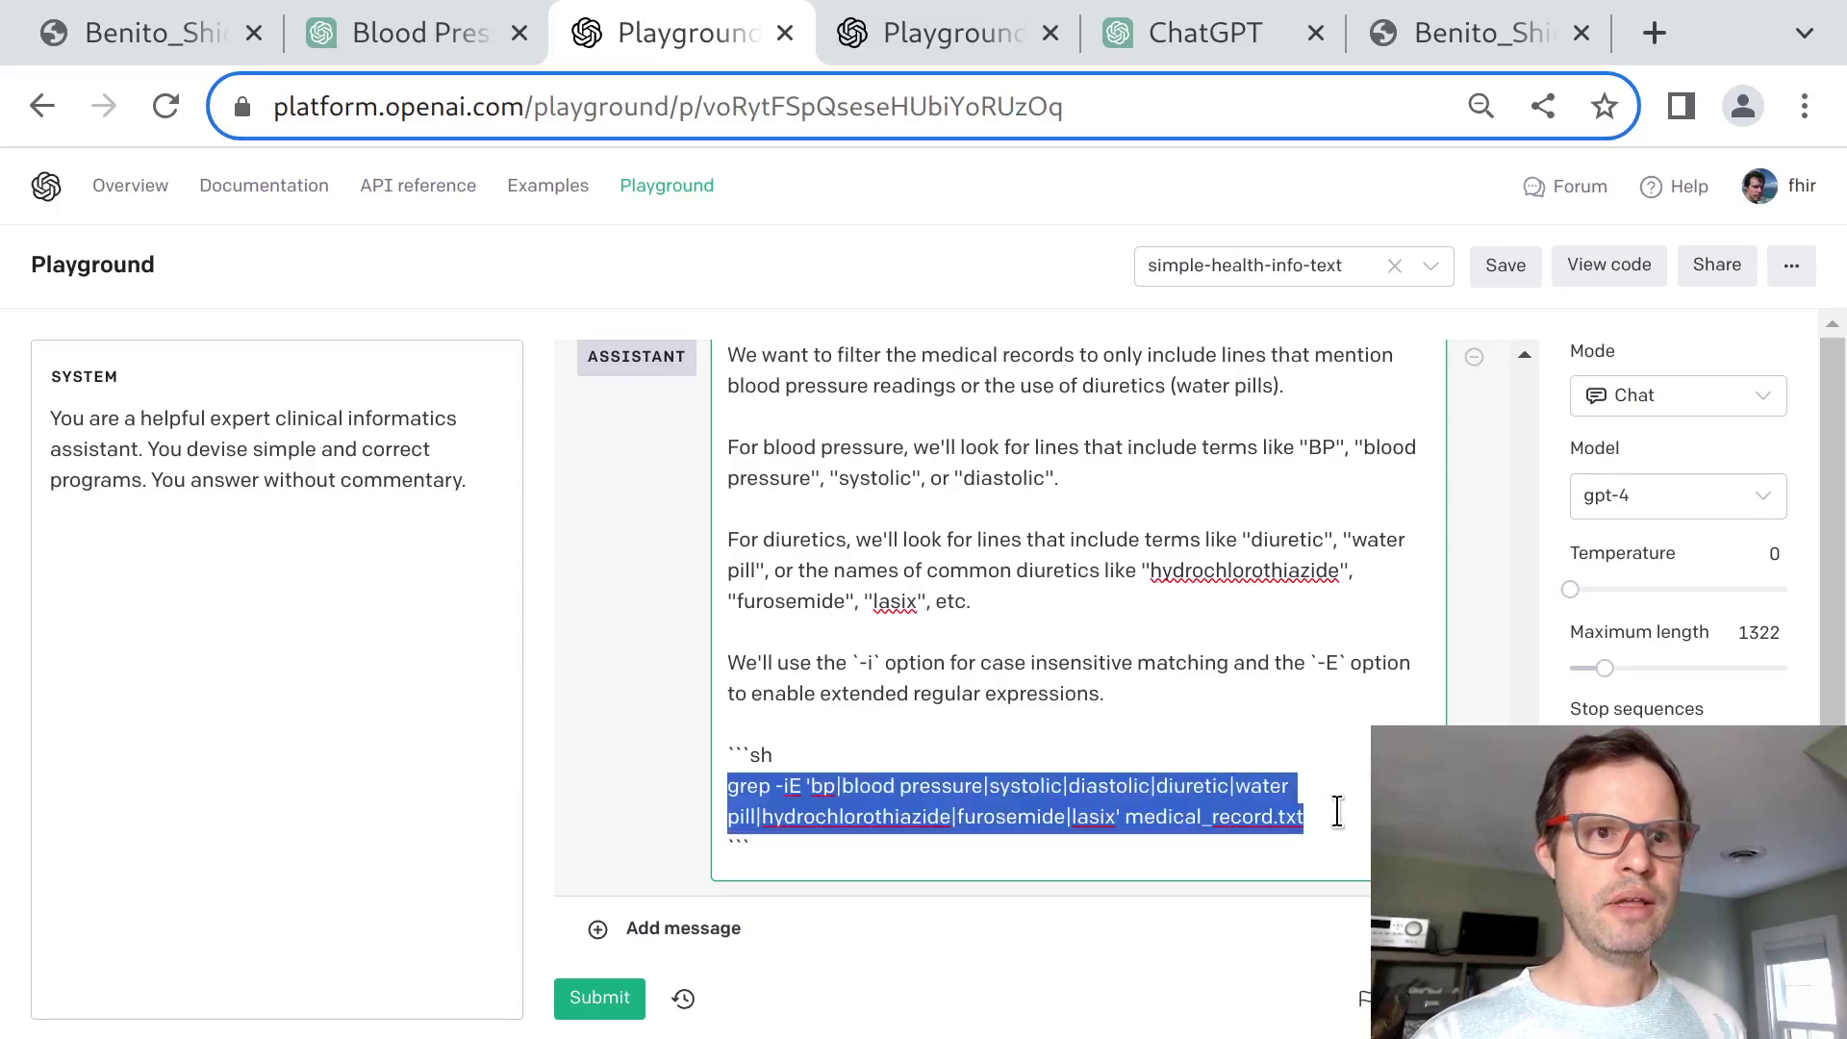
key("alt+Tab")
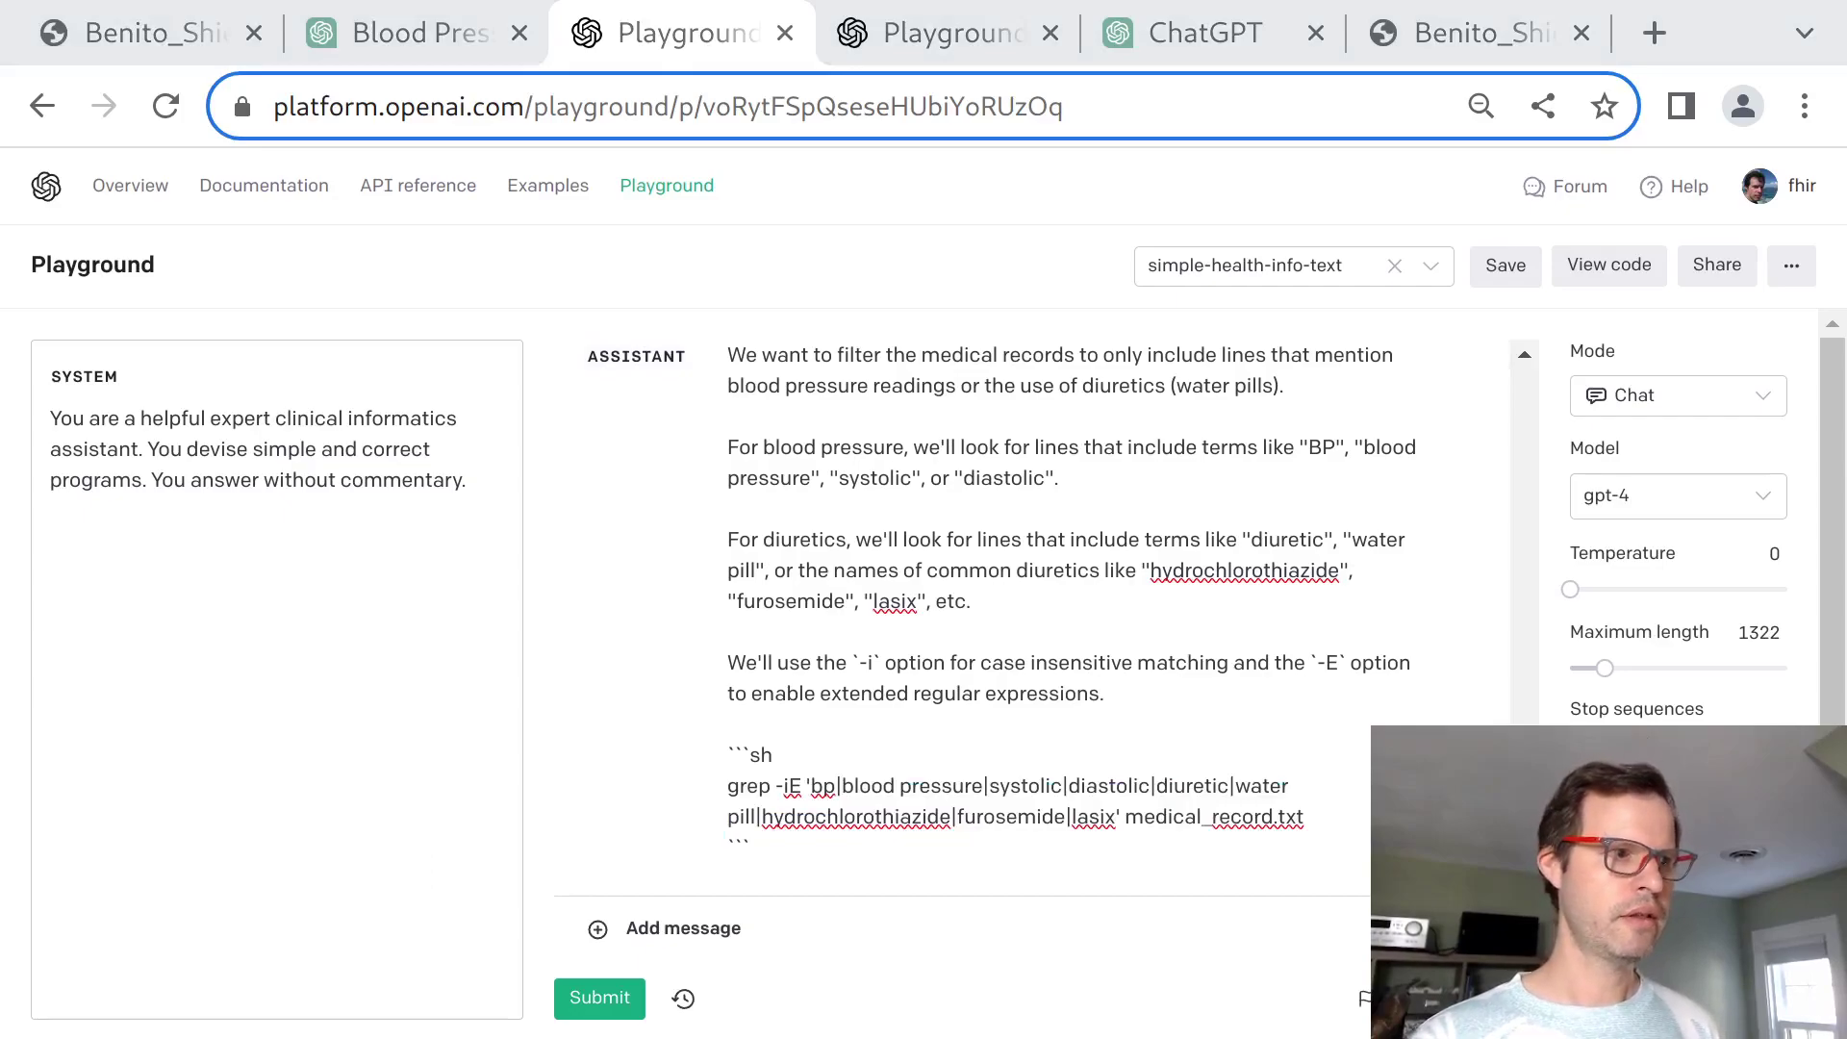
key("alt+Tab")
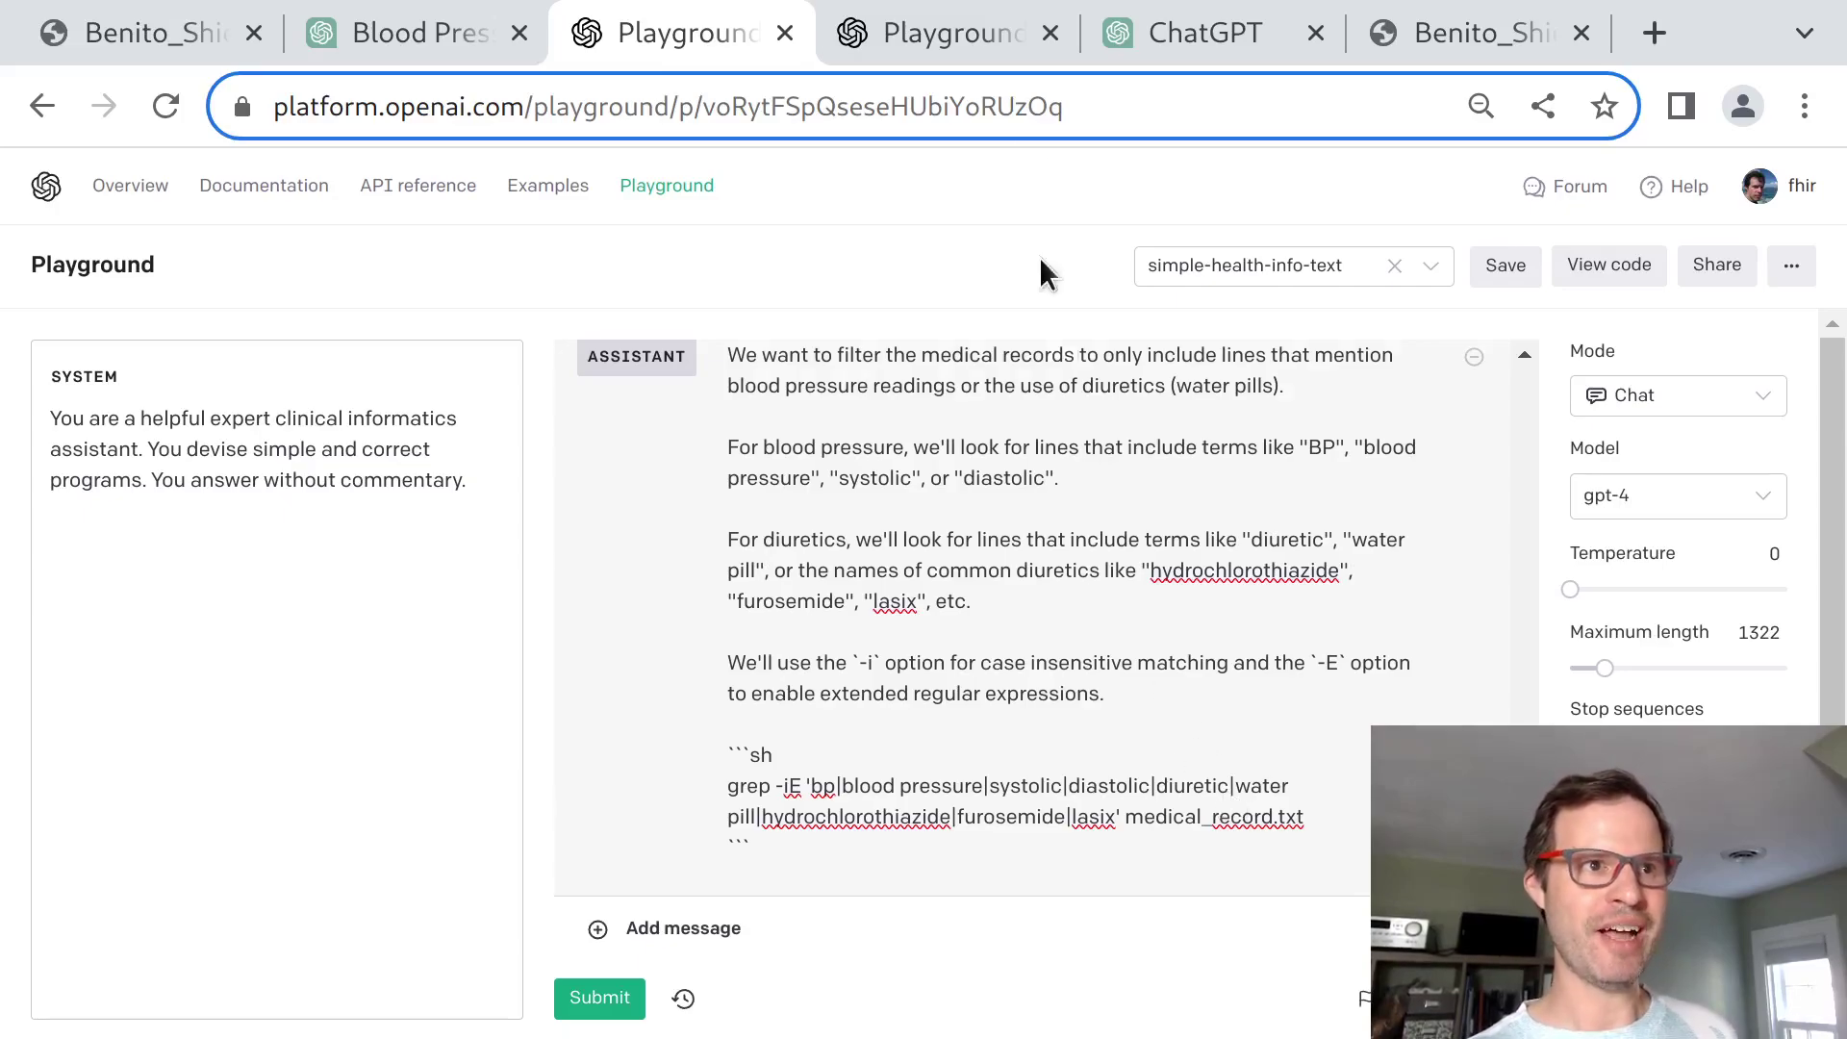
Paste the patient's plain-text blood pressure records into the last user message of the other conversation.
key("ctrl+Tab")
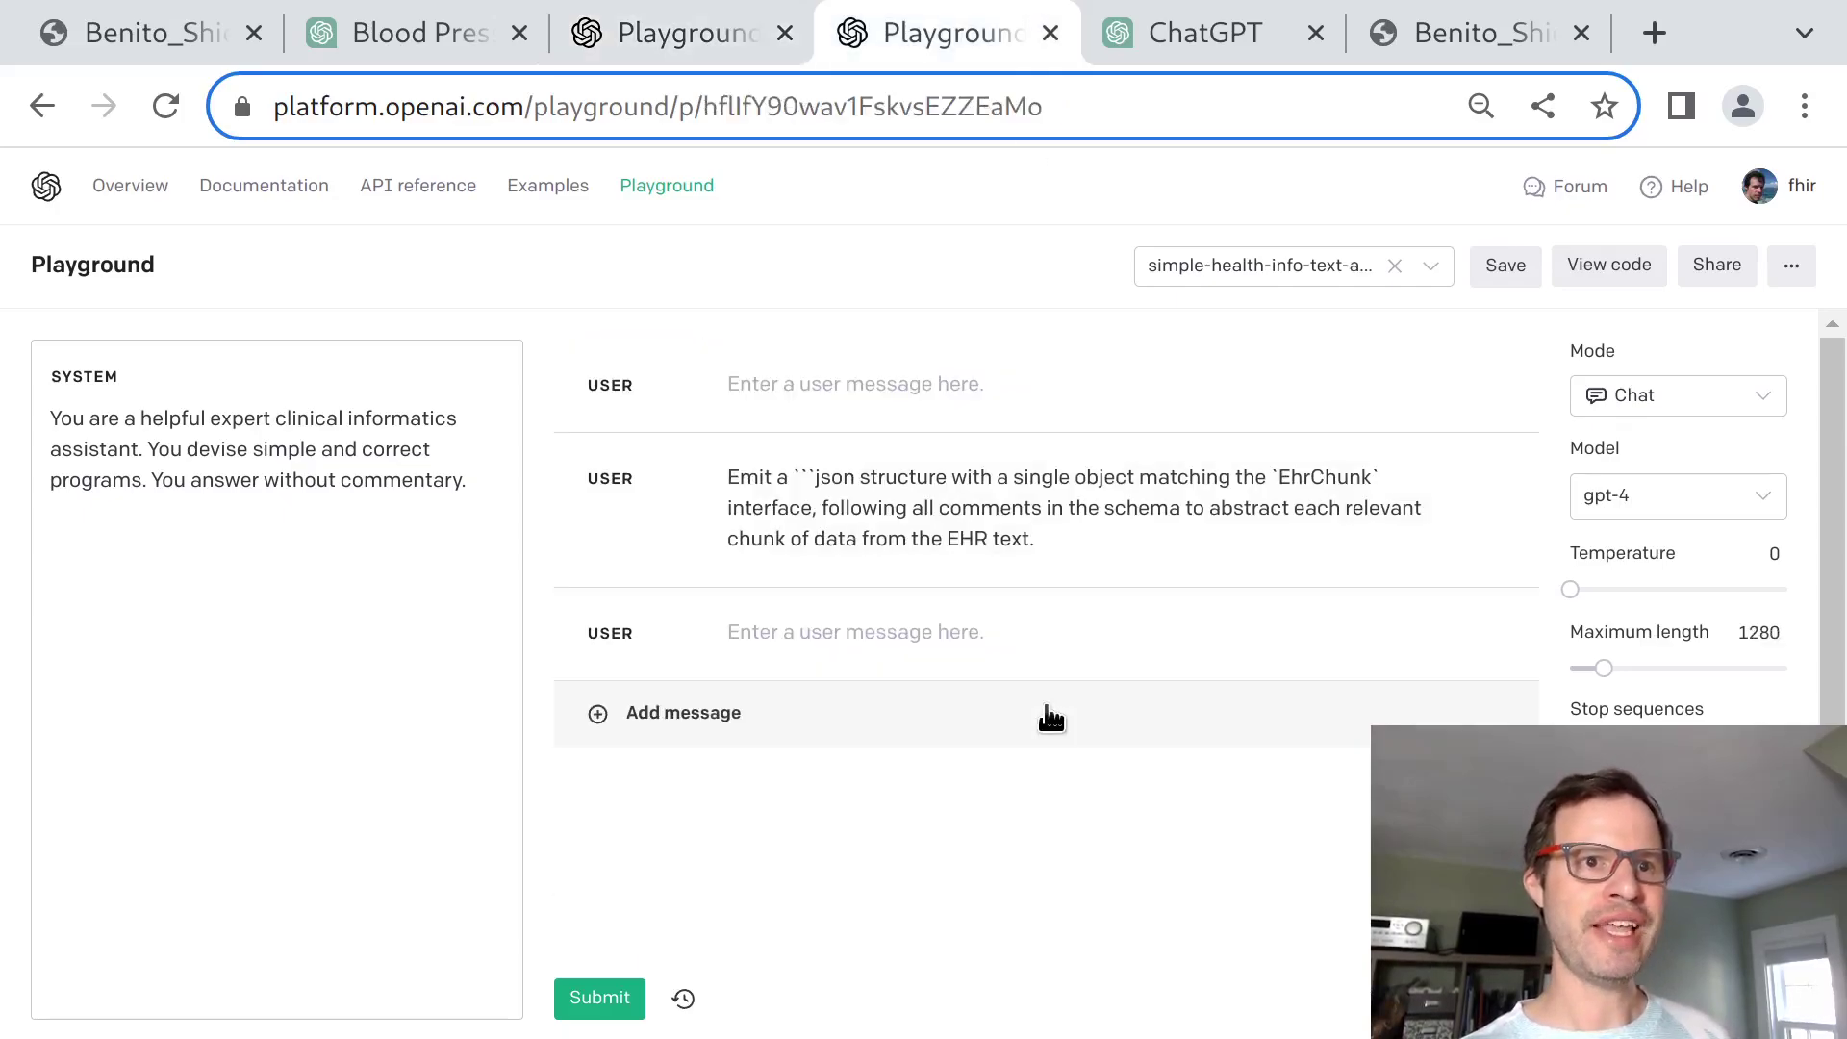
left_click(991, 631)
key("ctrl+v")
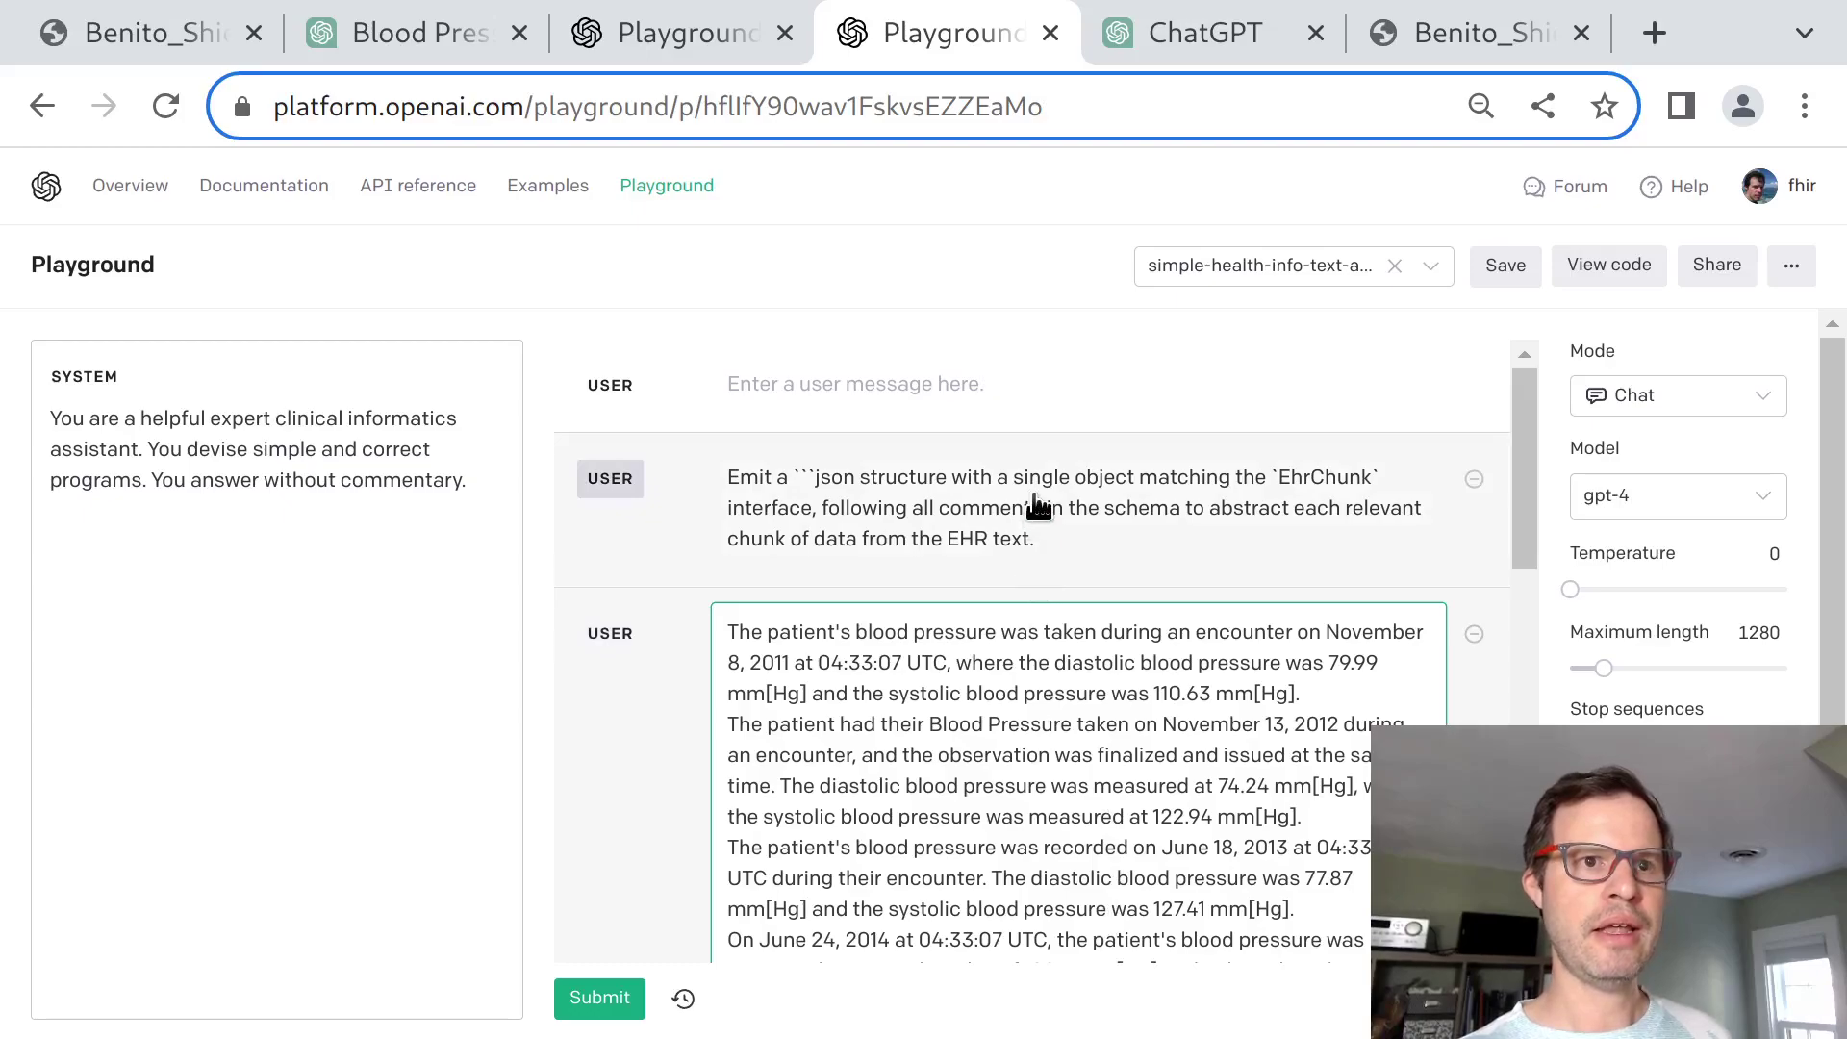
Copy the EhrChunk schema reply and paste it into the empty first user message.
key("ctrl+shift+Tab")
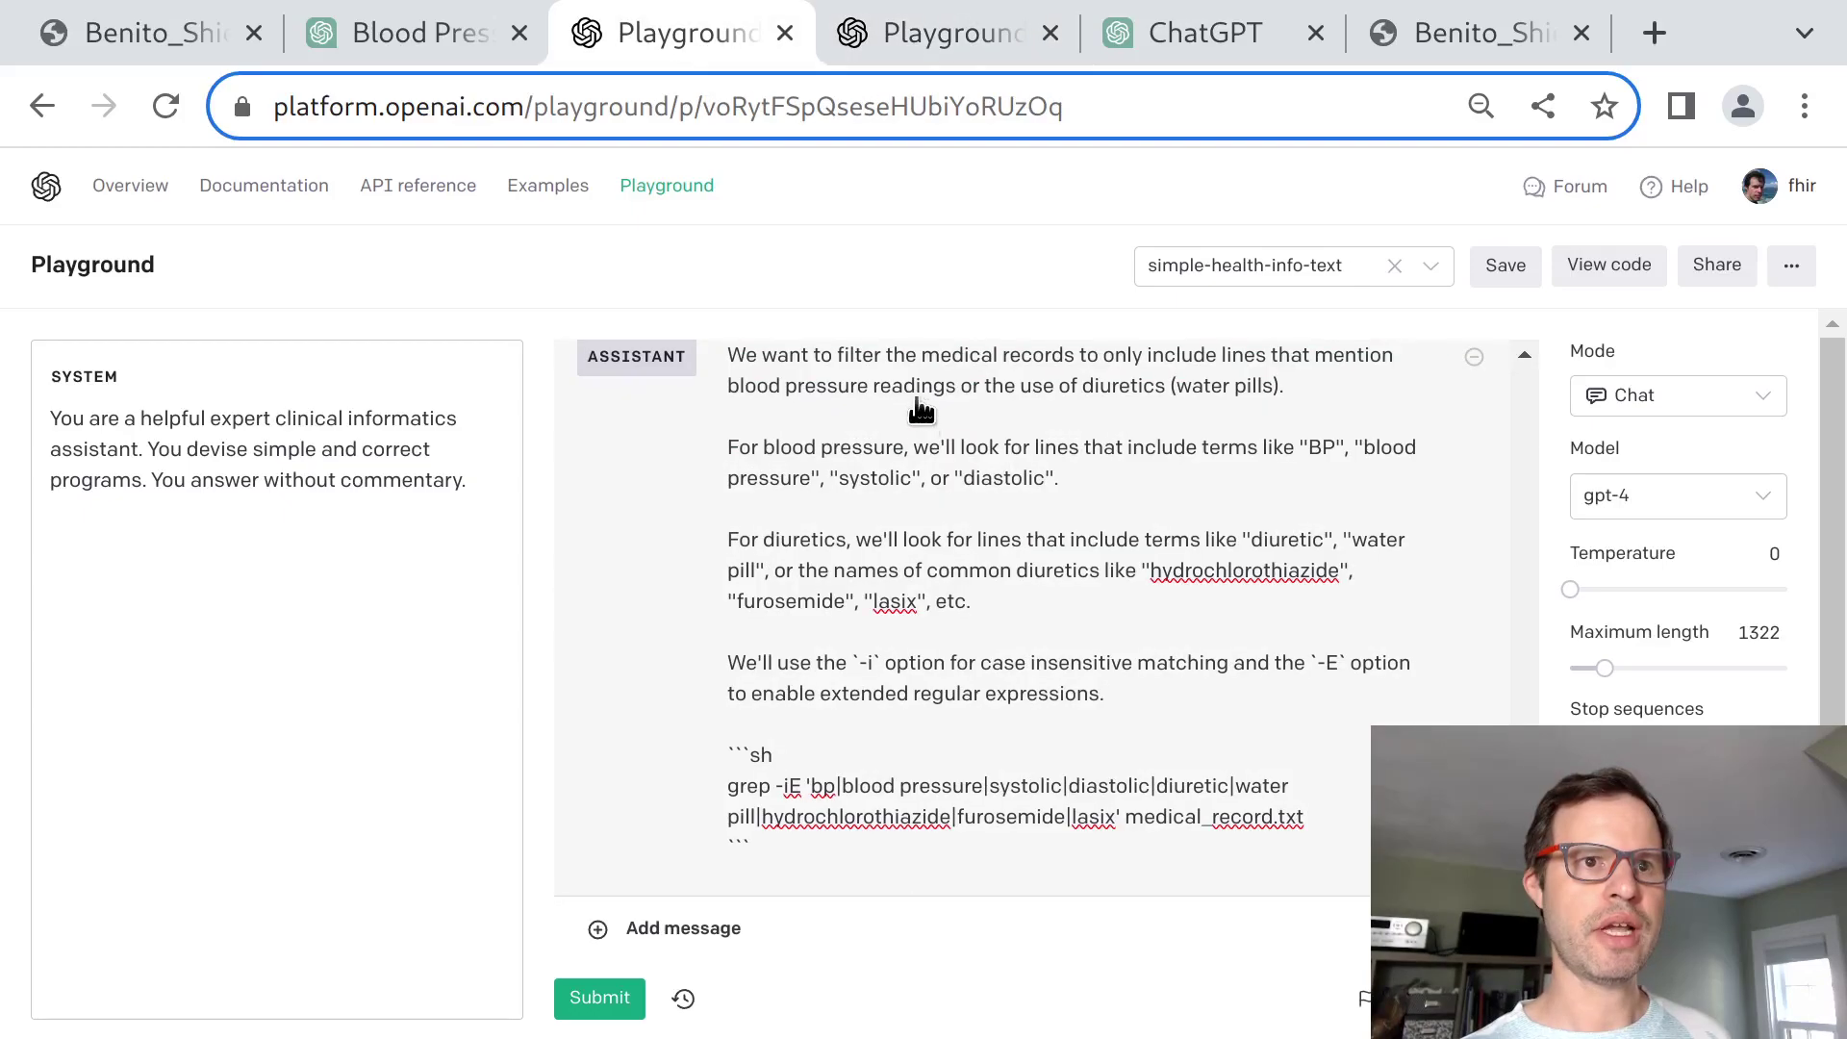
scroll(991, 548, "up", 7)
scroll(994, 551, "up", 5)
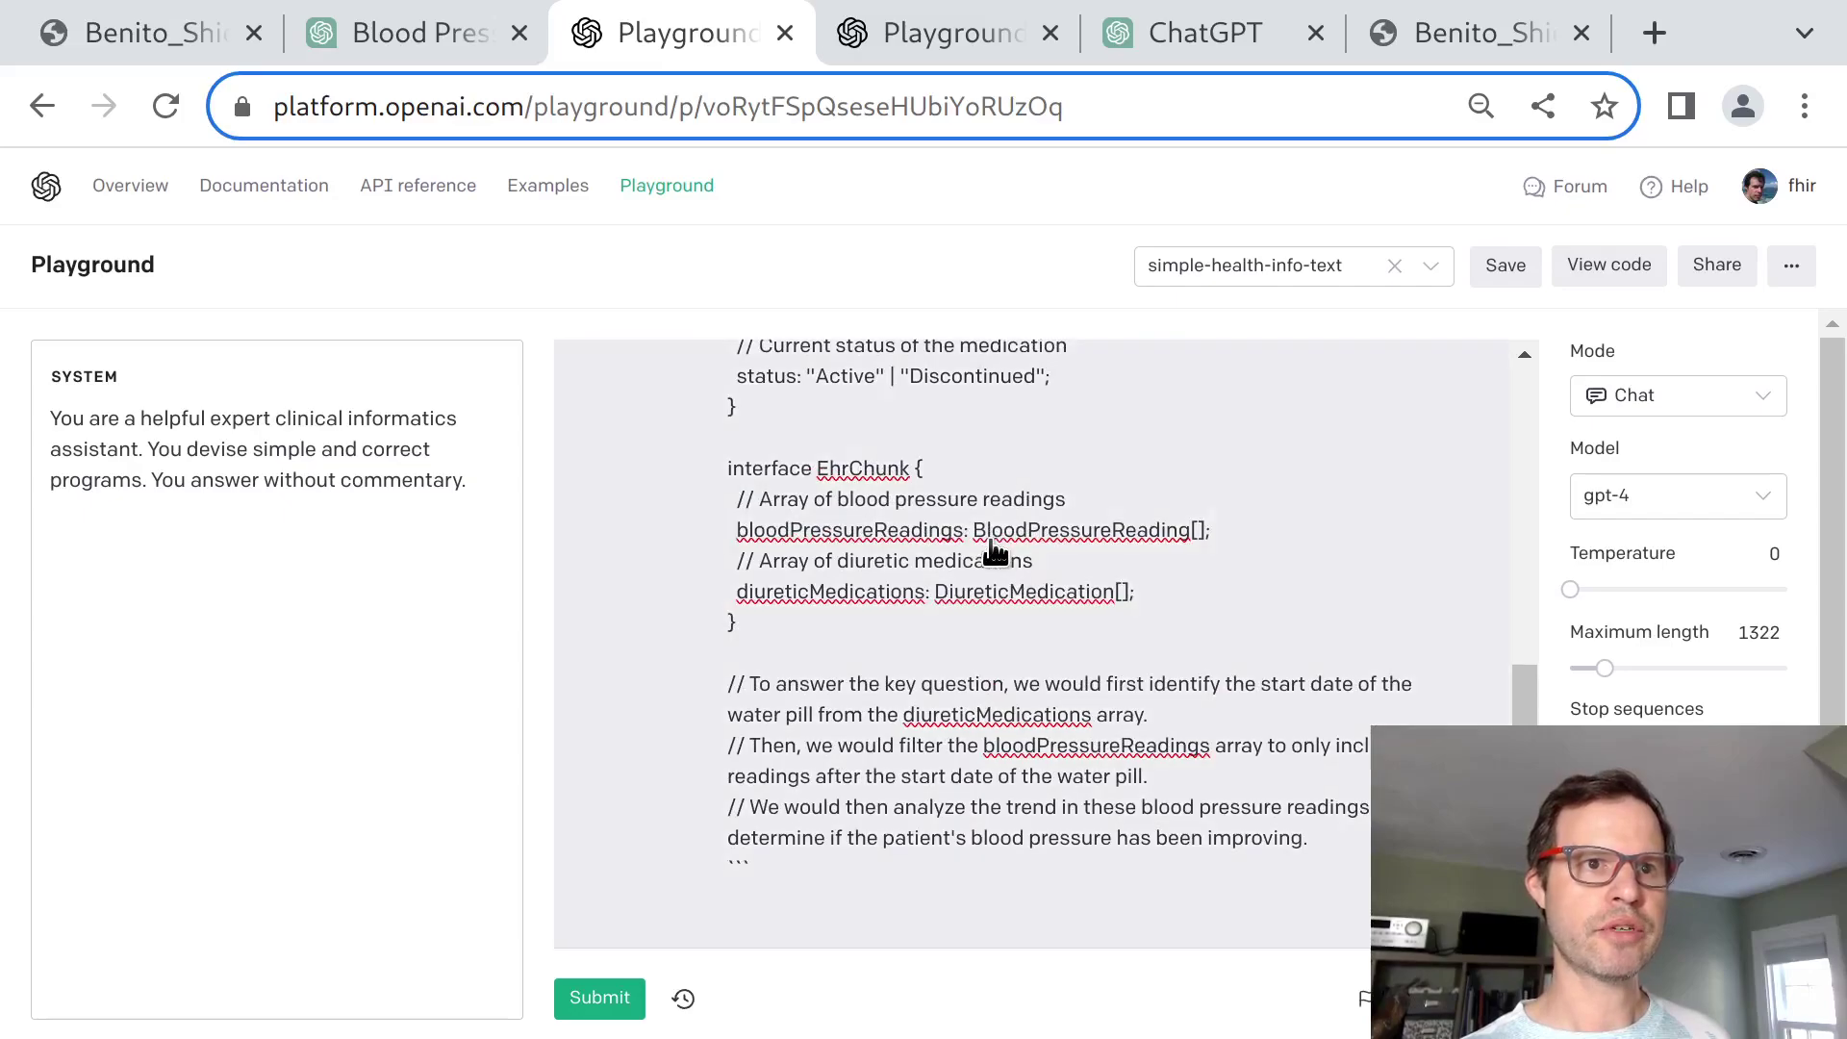
left_click(972, 729)
key("ctrl+a")
key("ctrl+Tab")
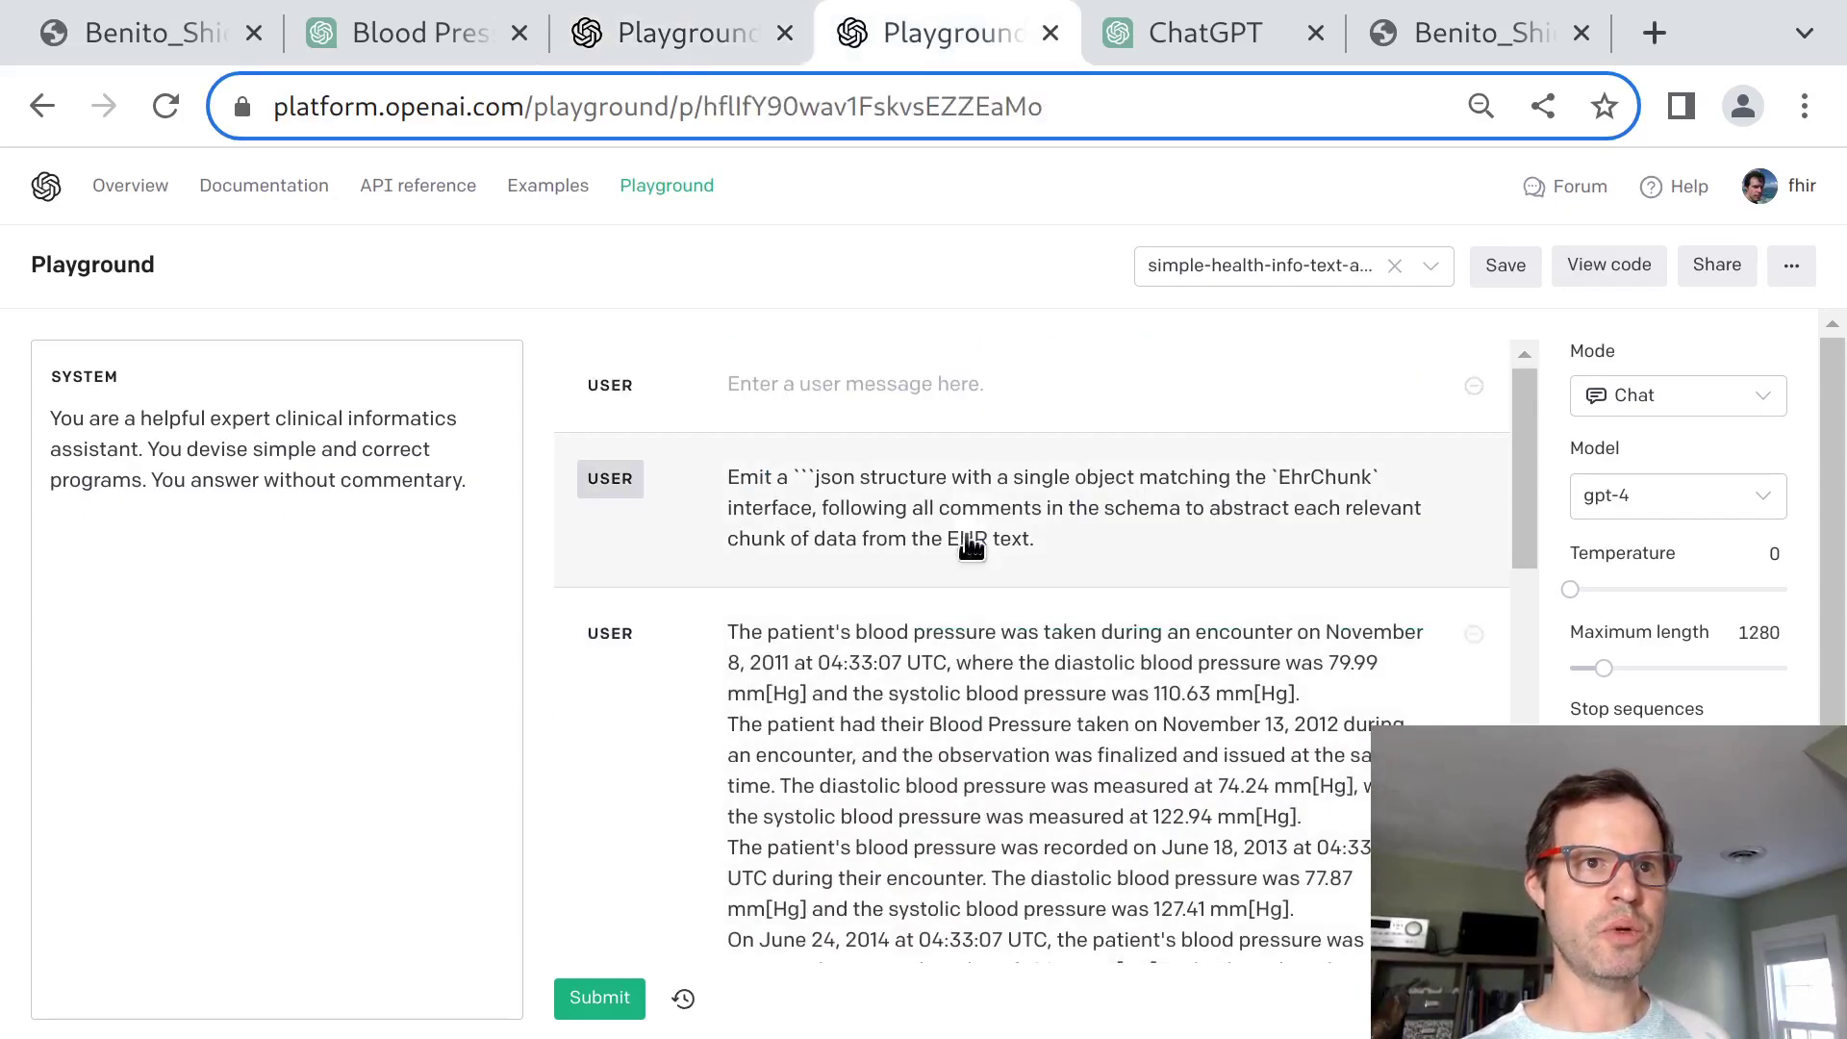
key("ctrl+v")
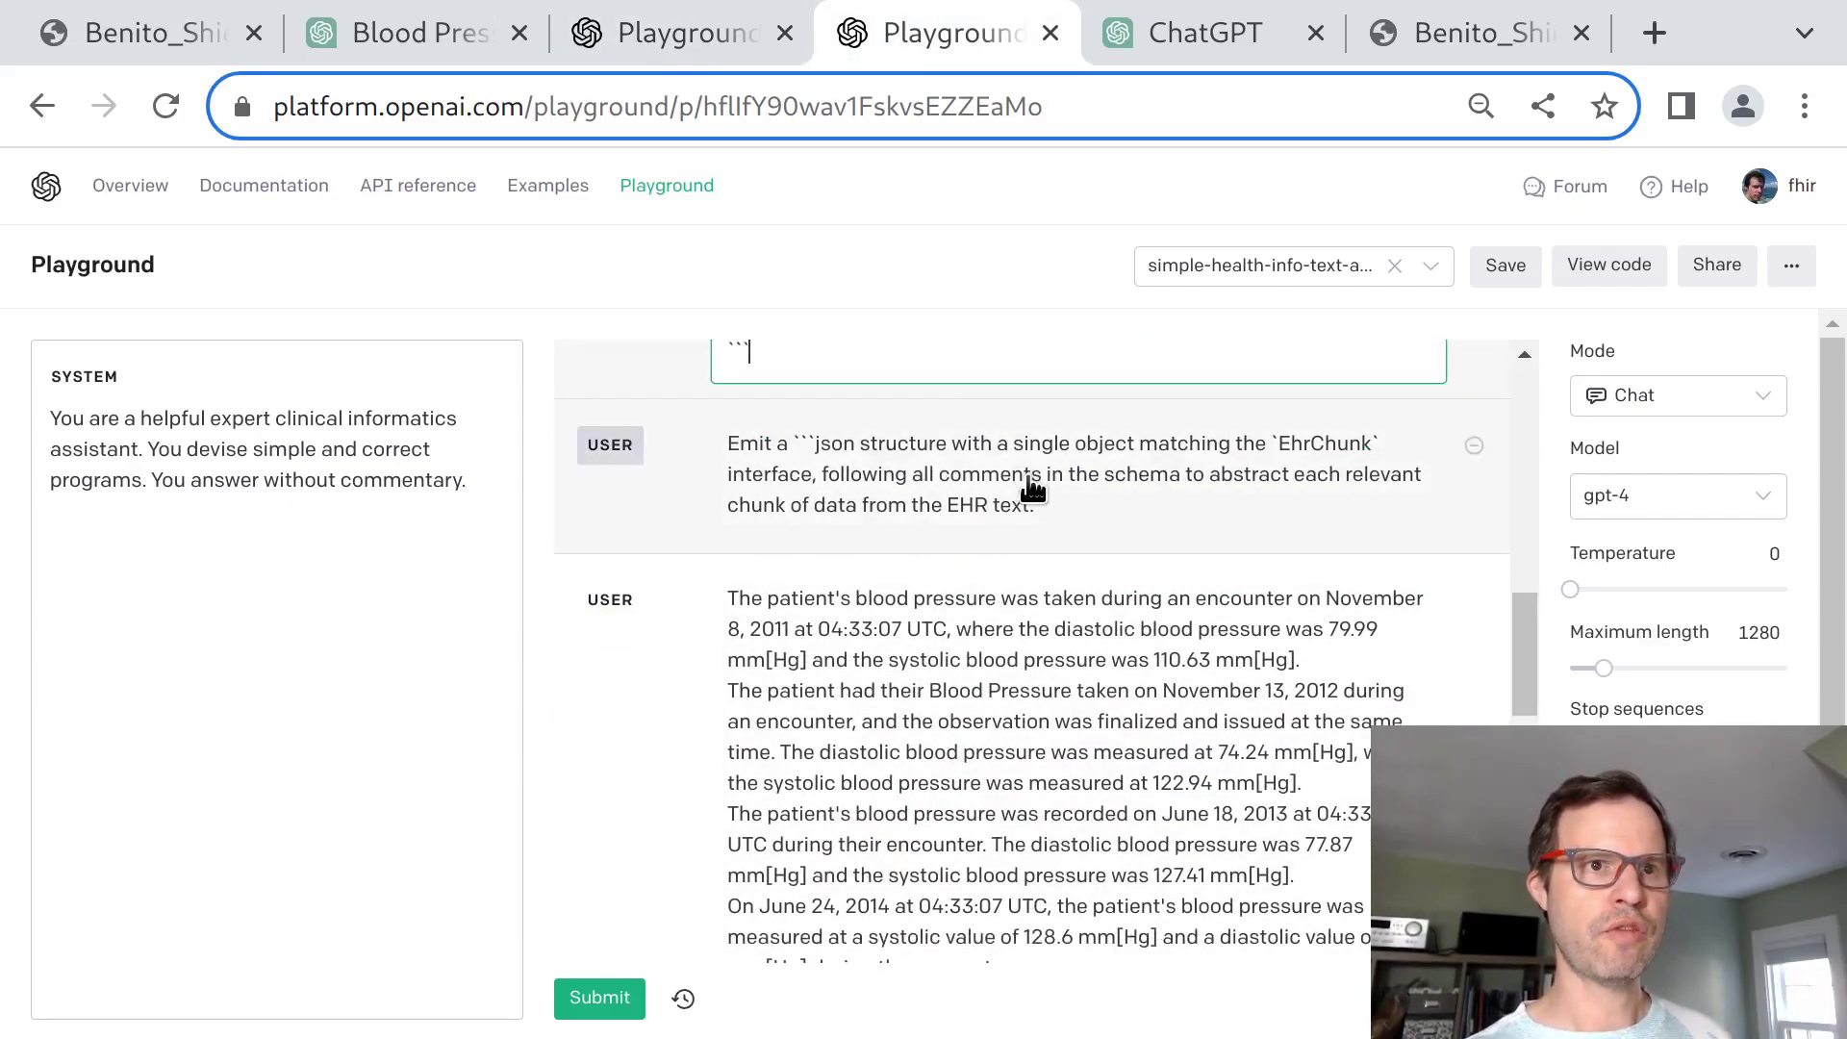
scroll(1030, 487, "up", 5)
scroll(1029, 486, "down", 5)
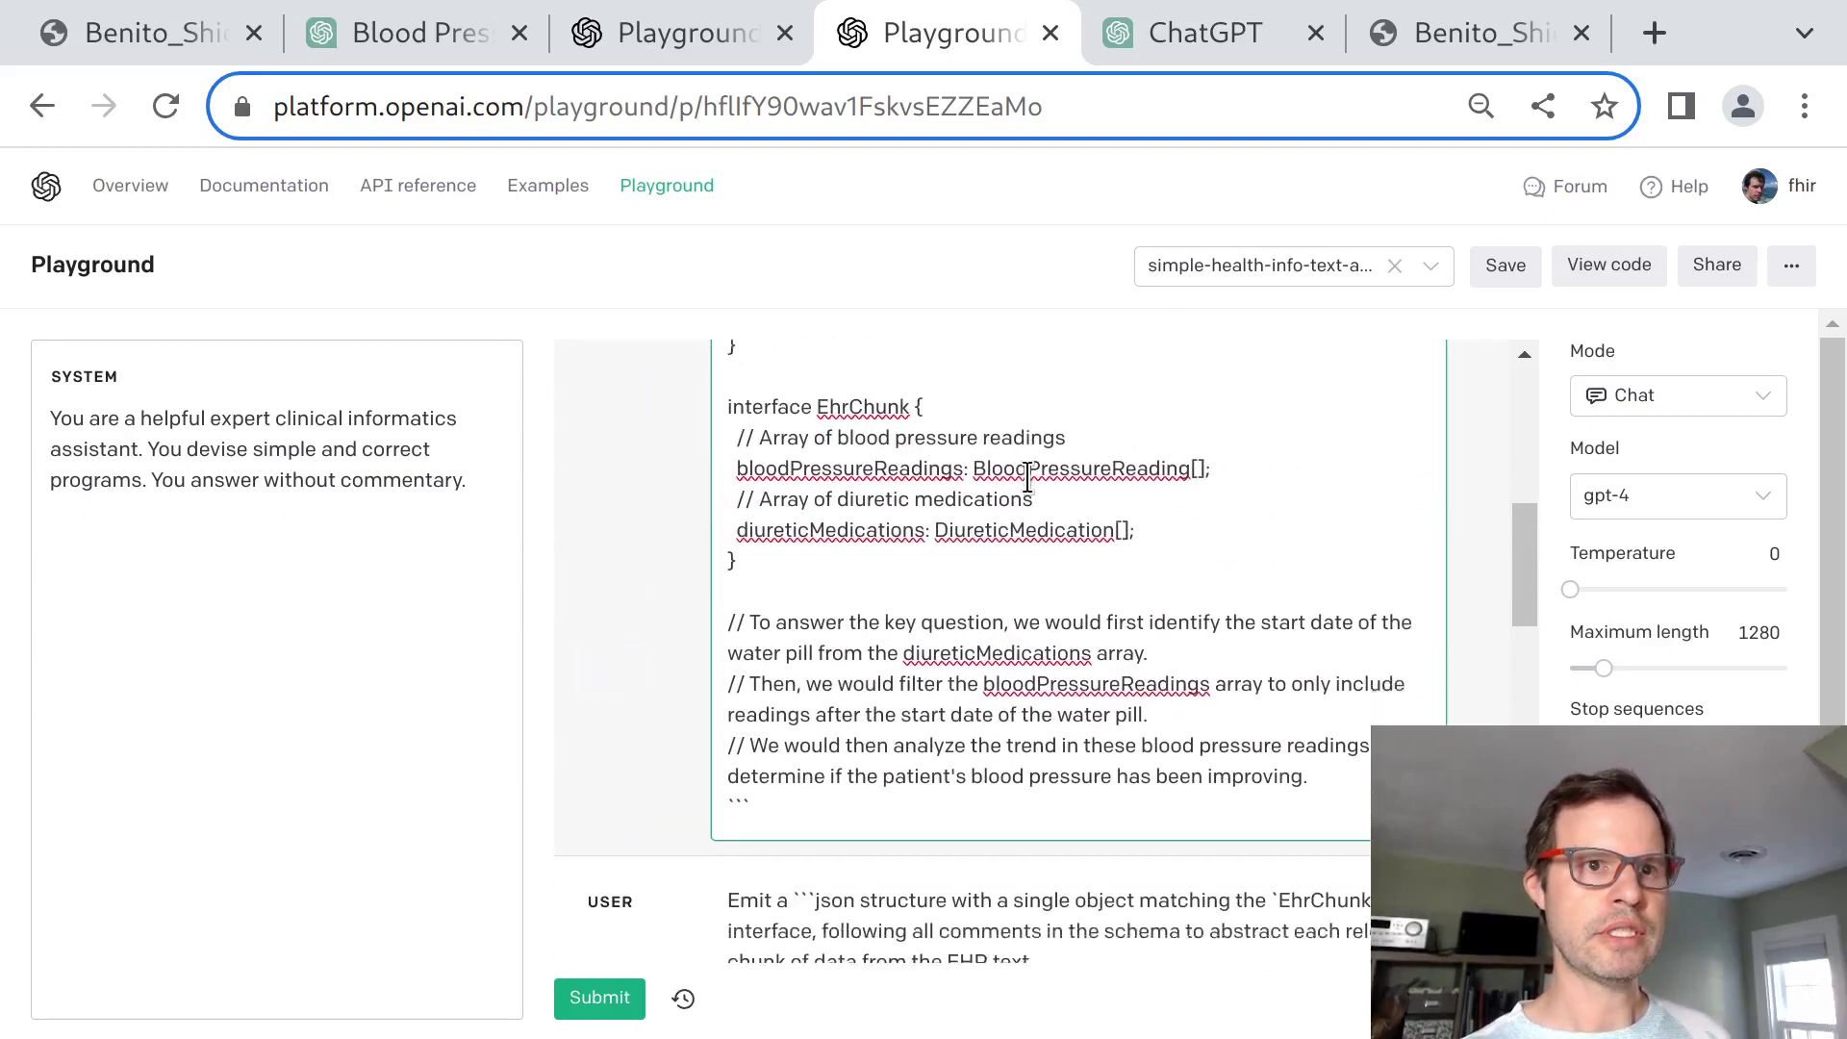
Submit the conversation to extract the records as JSON.
left_click(599, 997)
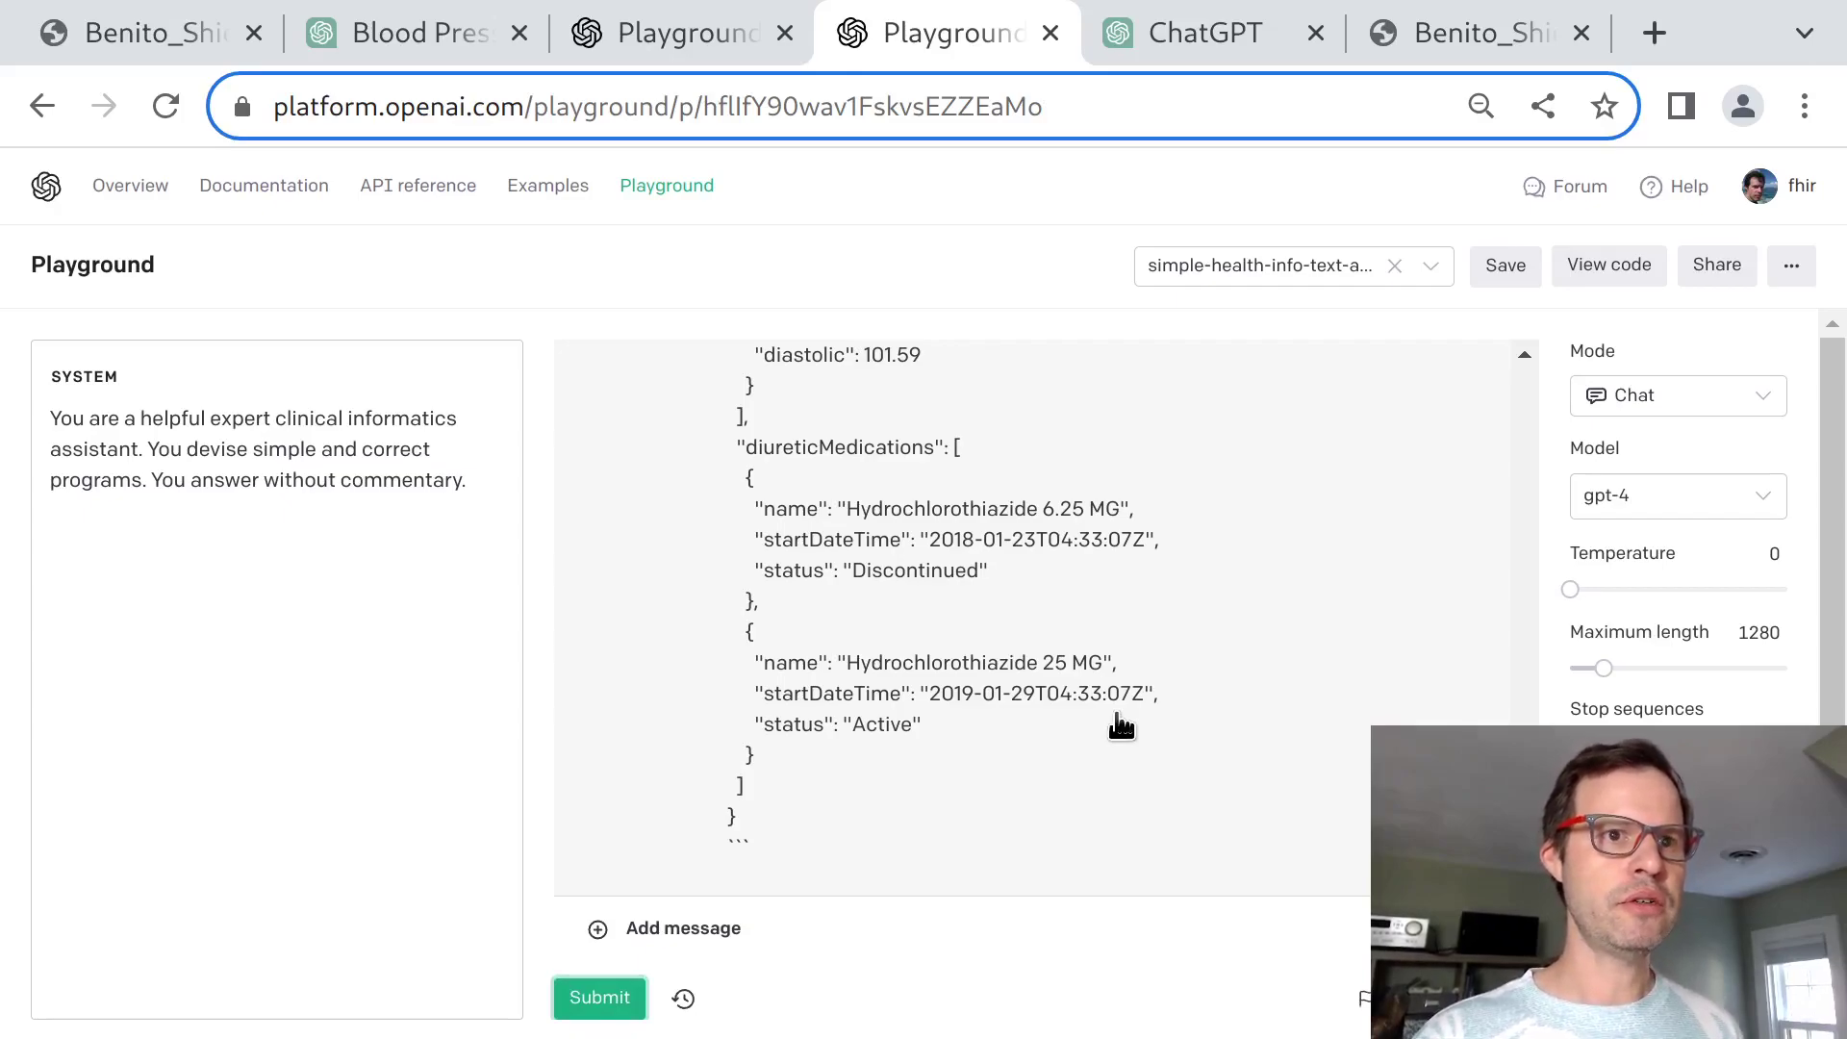
scroll(1118, 719, "up", 15)
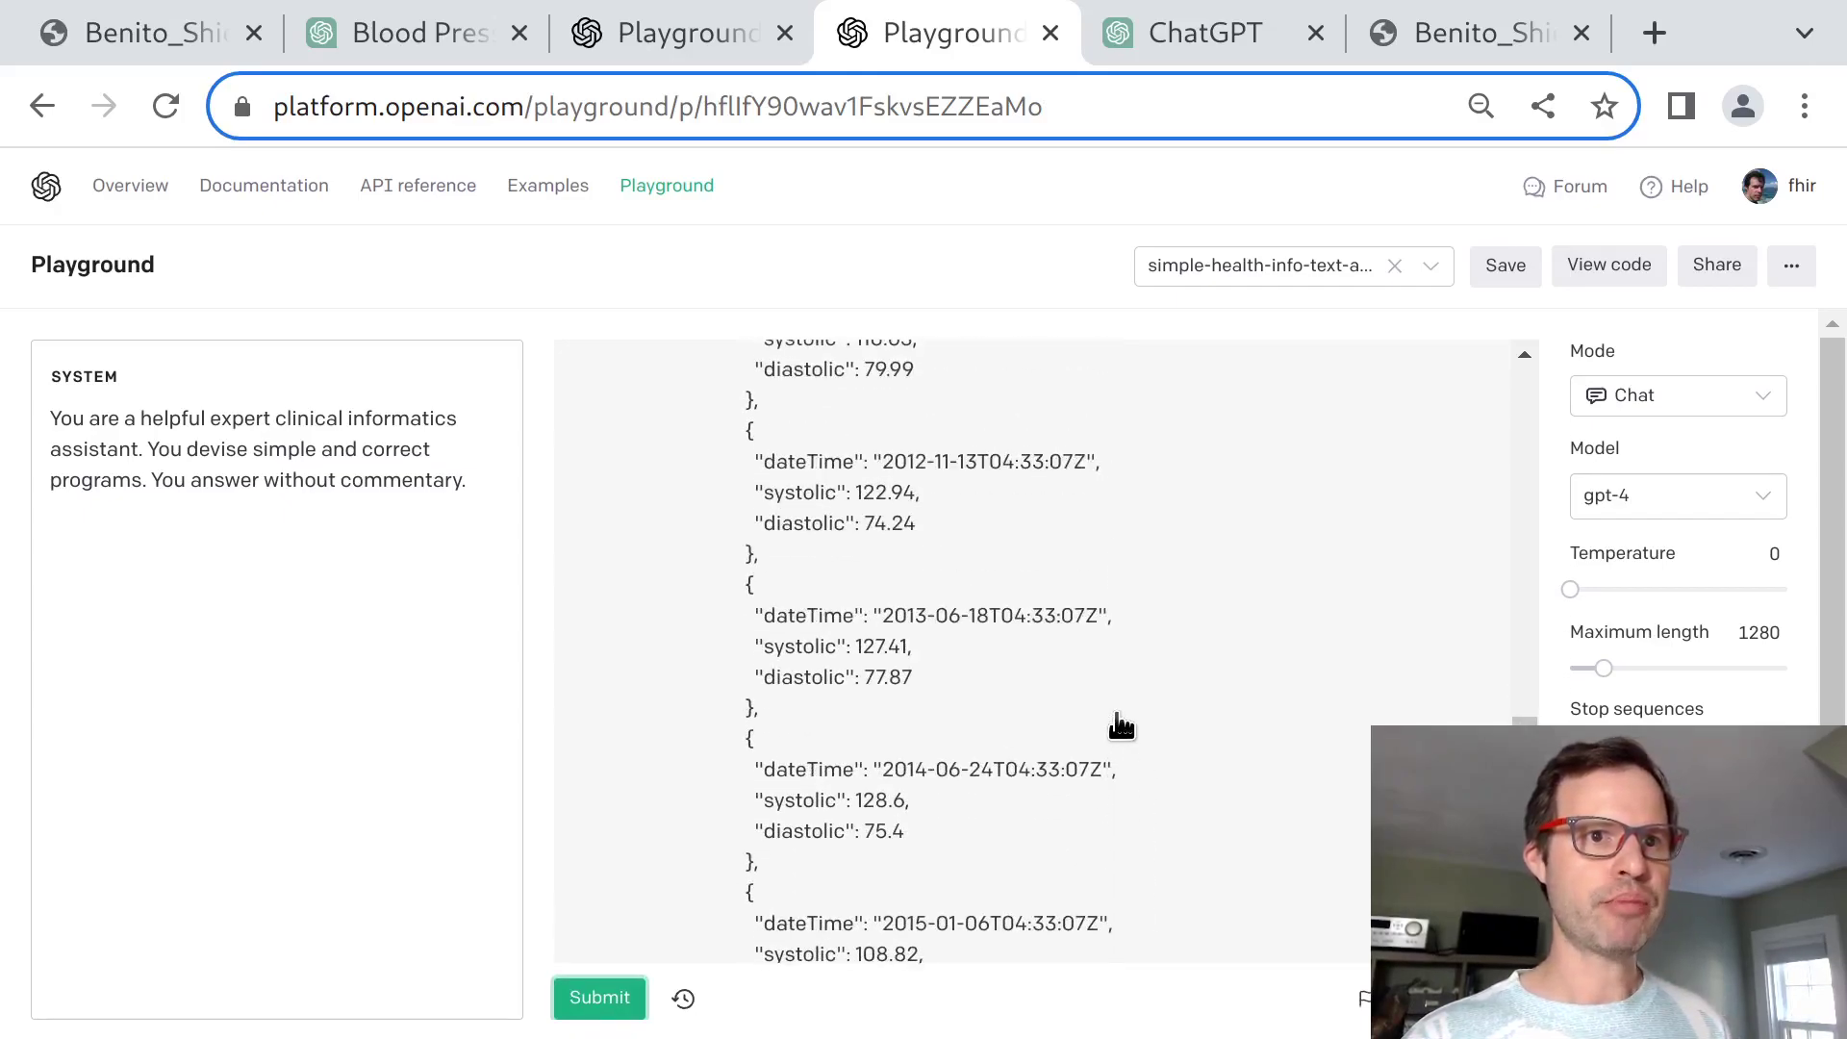
scroll(1122, 723, "down", 7)
scroll(1122, 723, "down", 5)
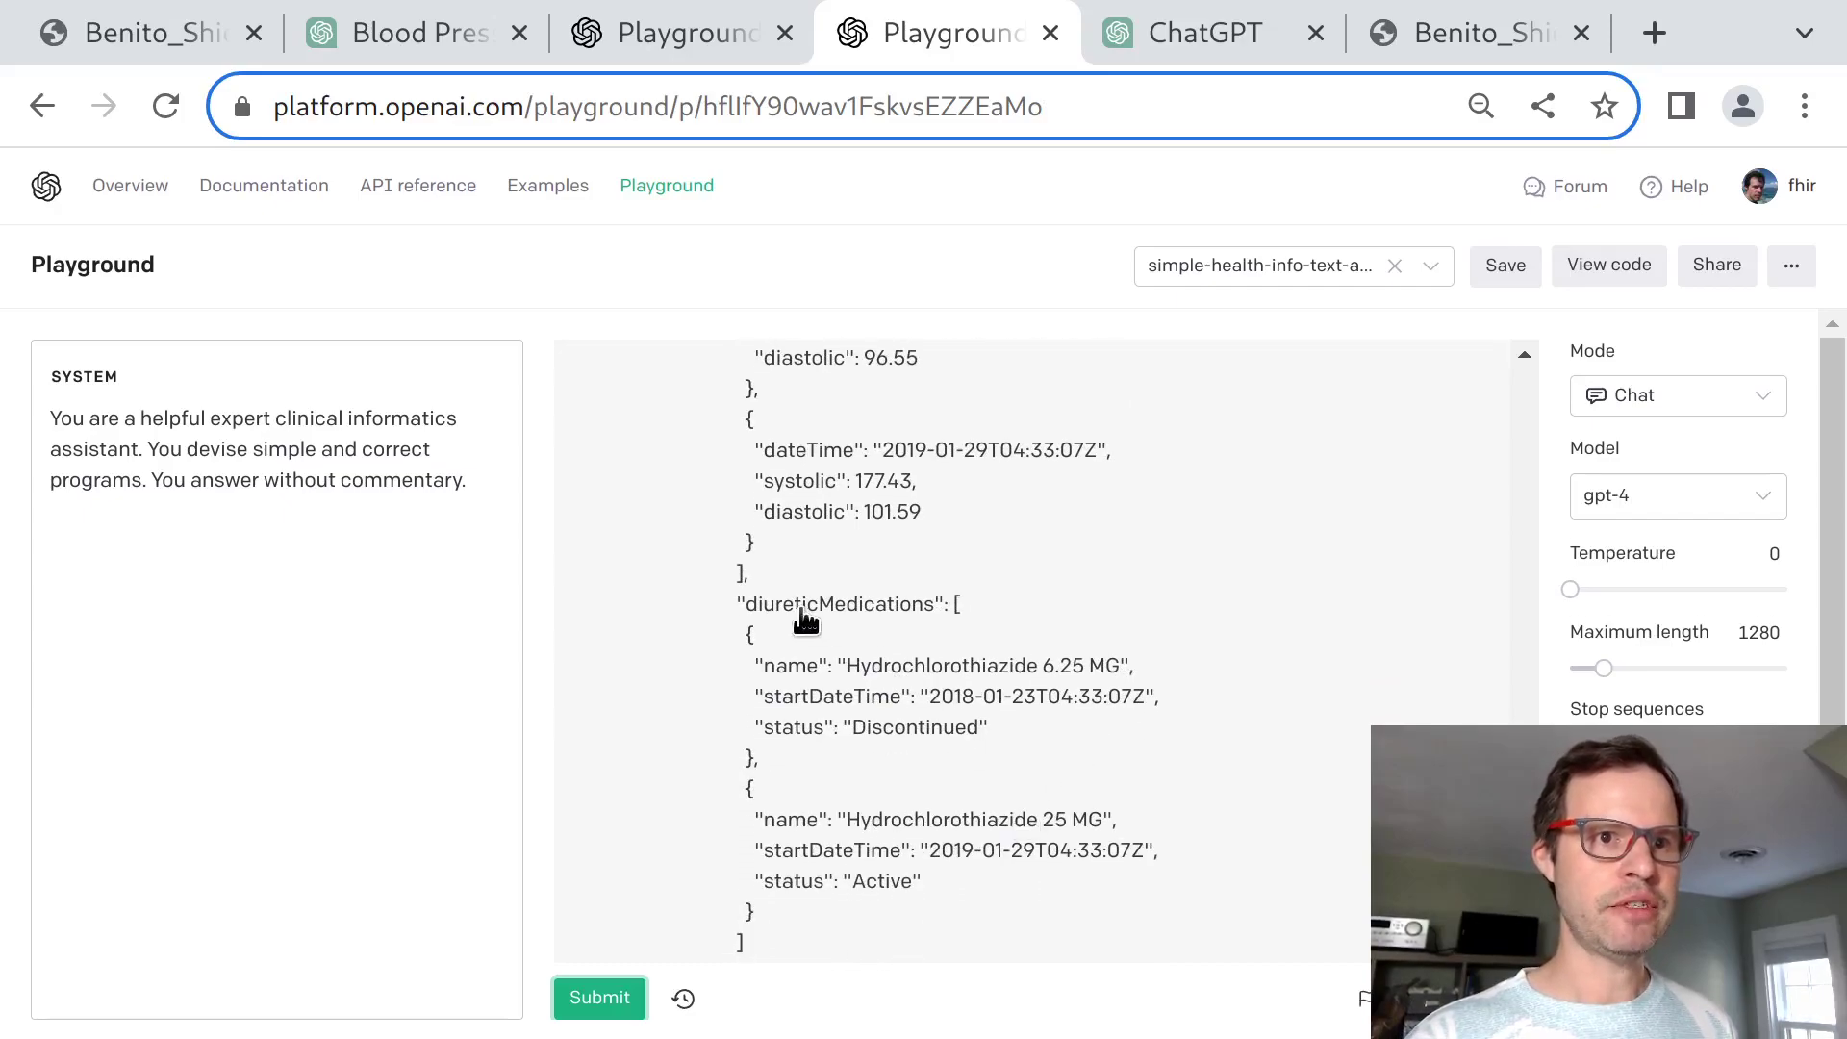
Inspect the JSON reply, highlighting its bloodPressureReadings line.
left_click(809, 637)
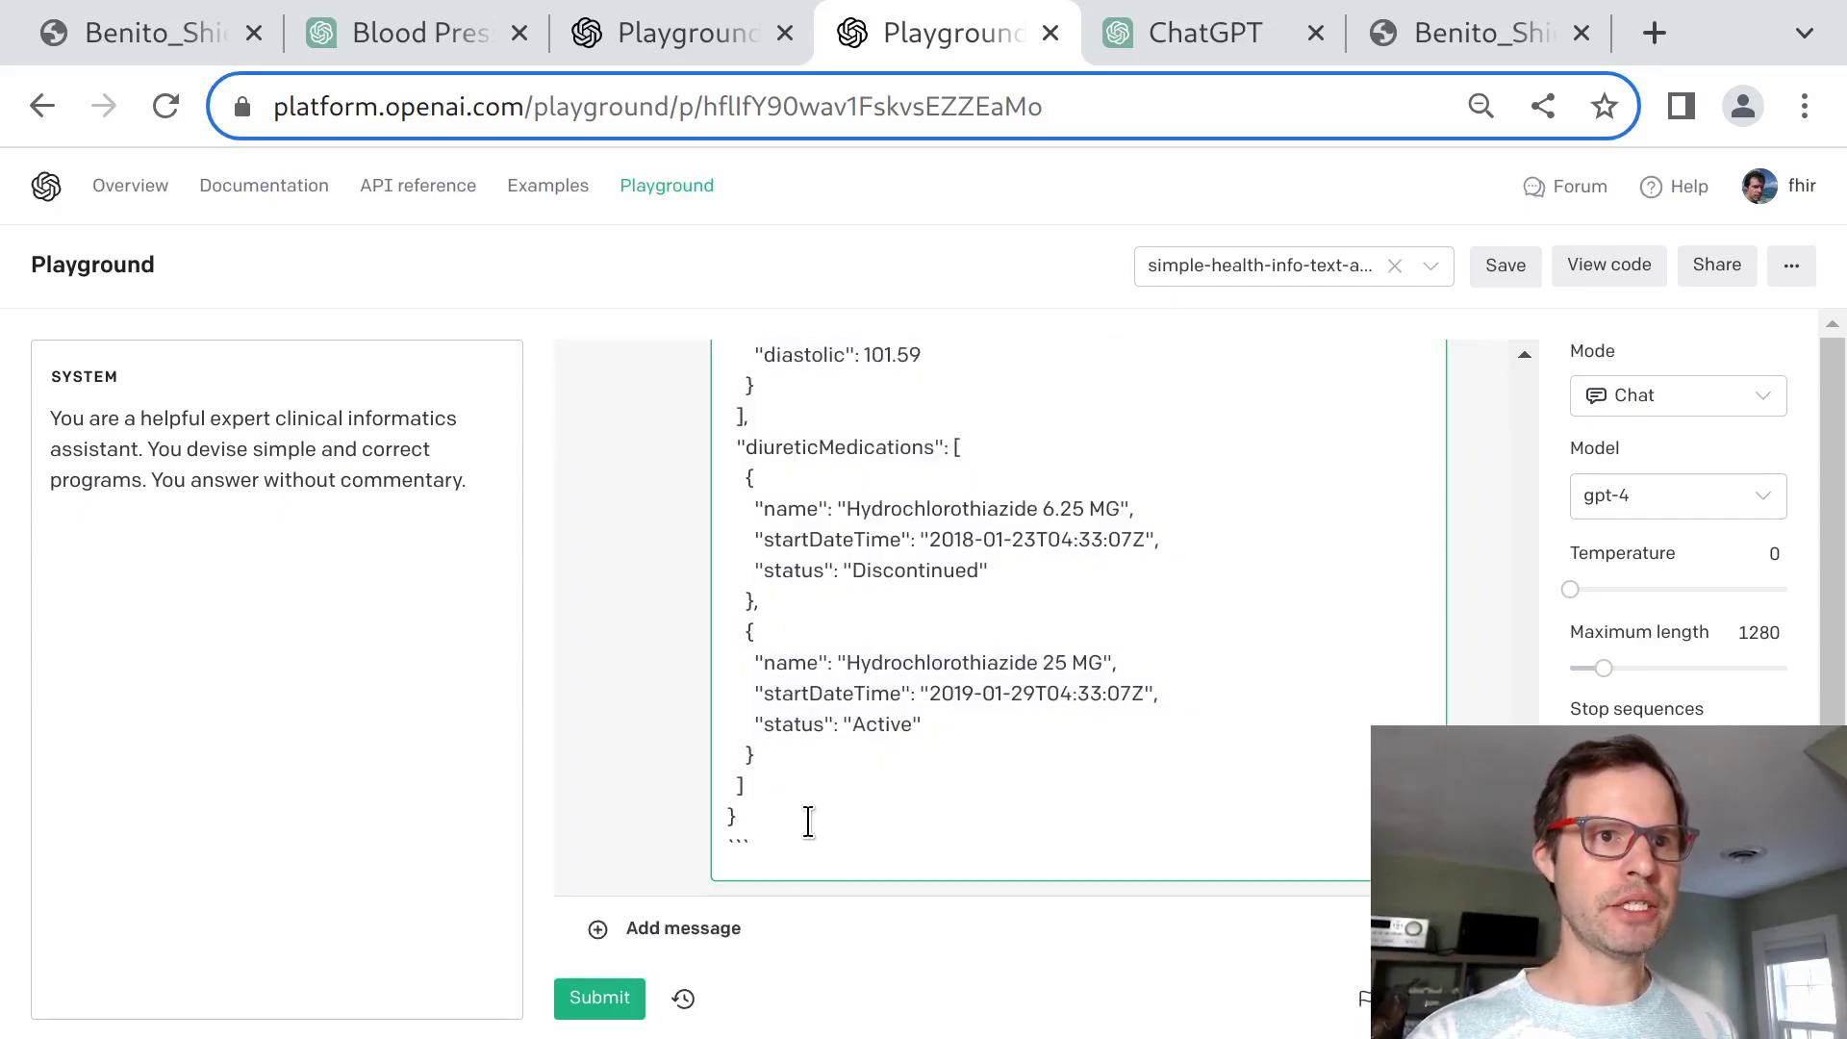
scroll(806, 822, "up", 15)
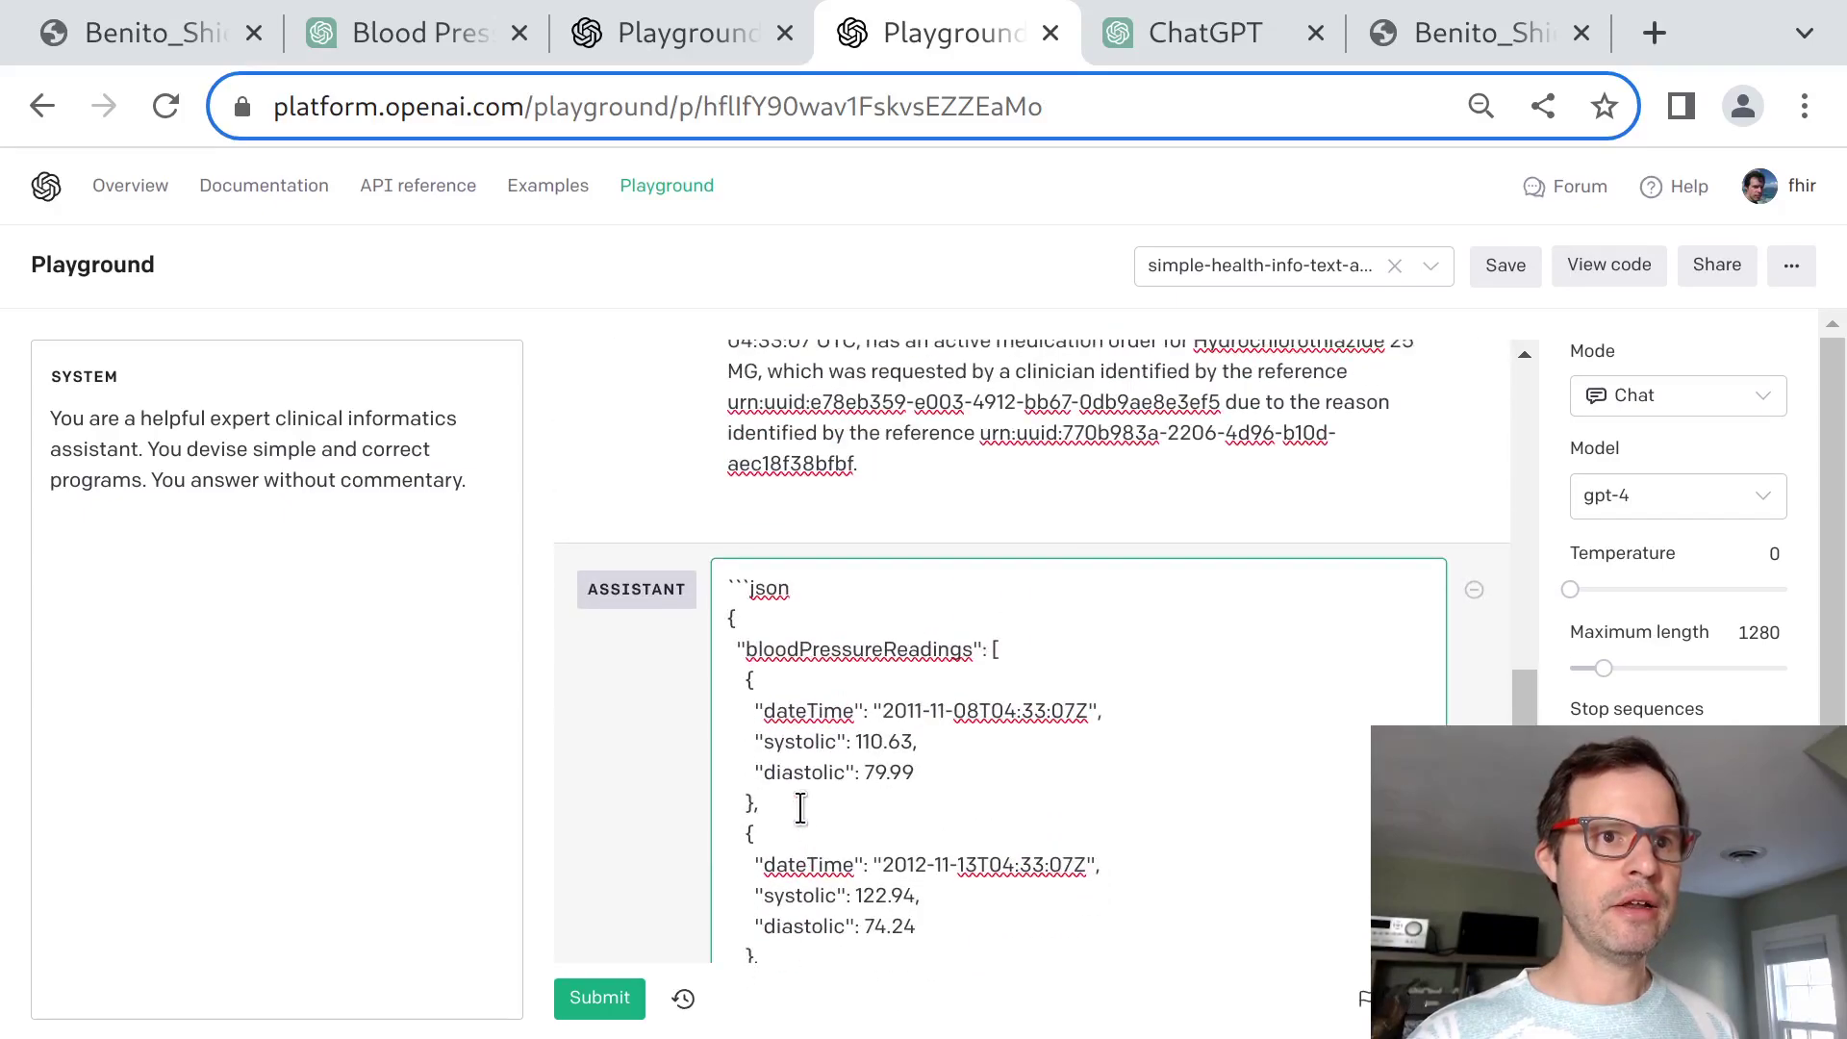
left_click(735, 620, "shift")
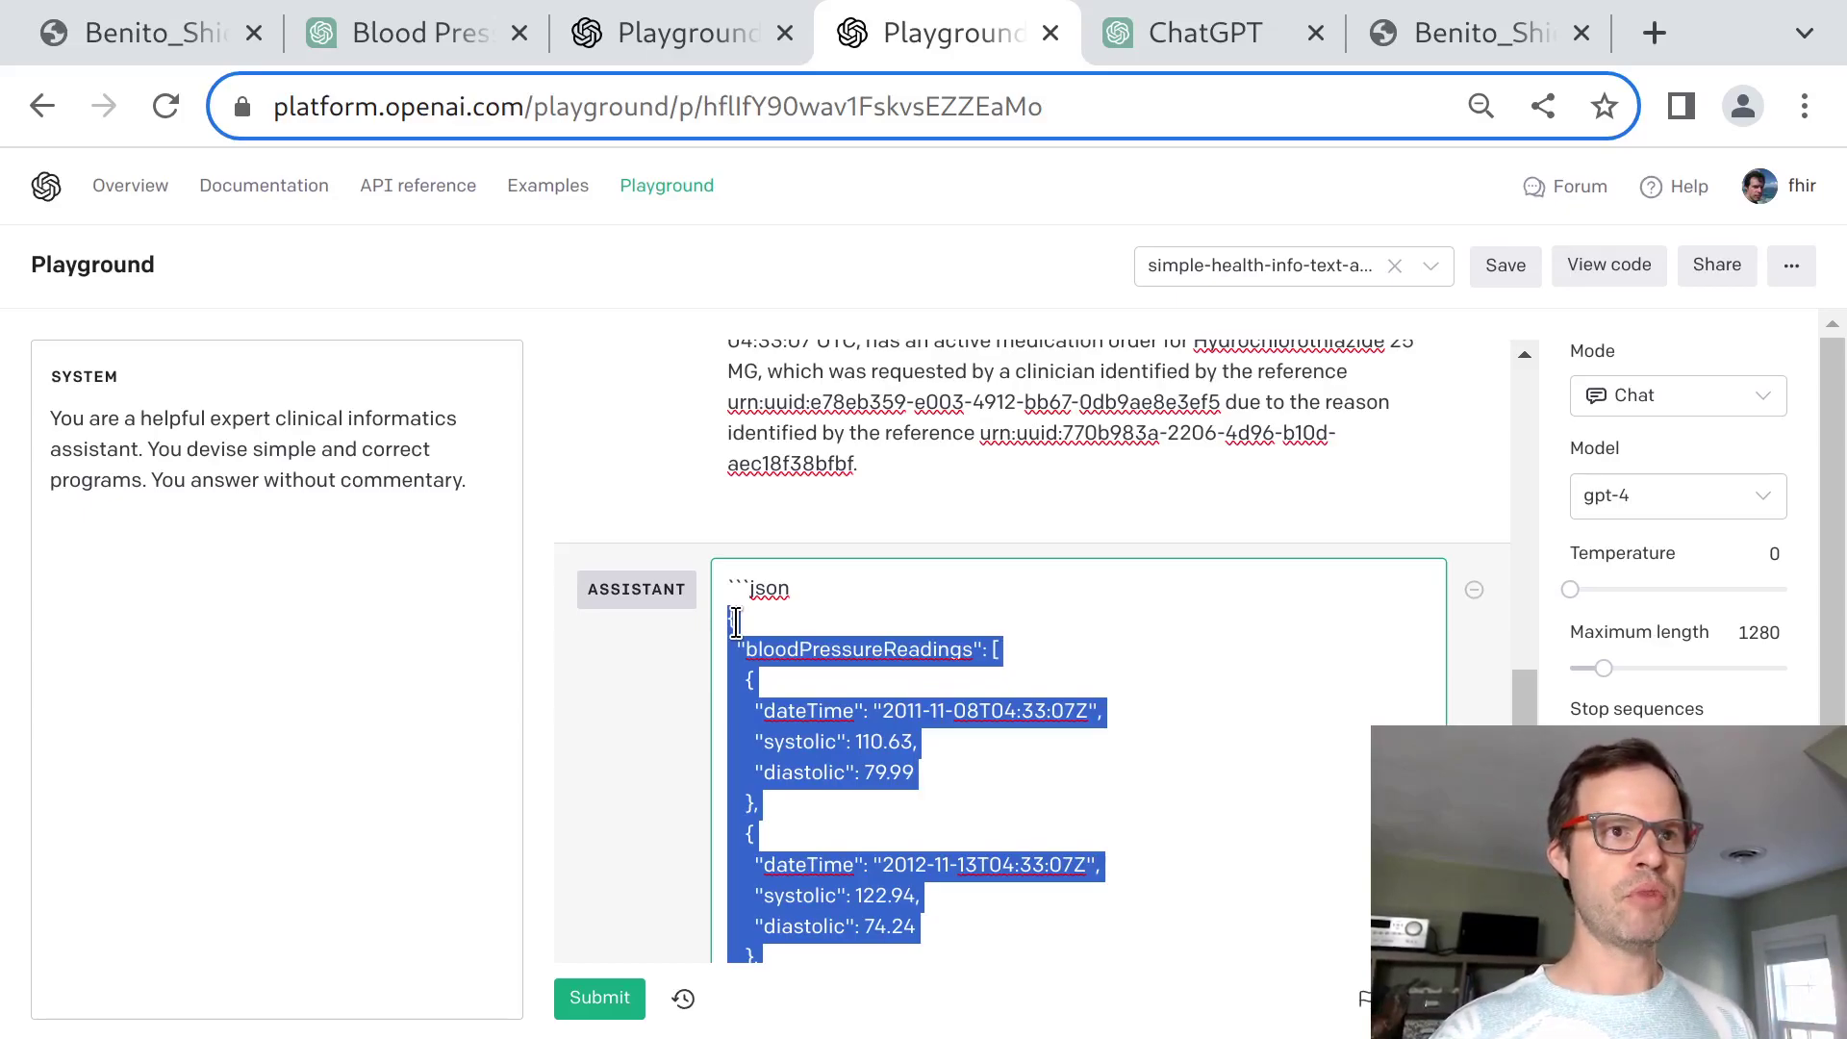
triple_click(890, 652)
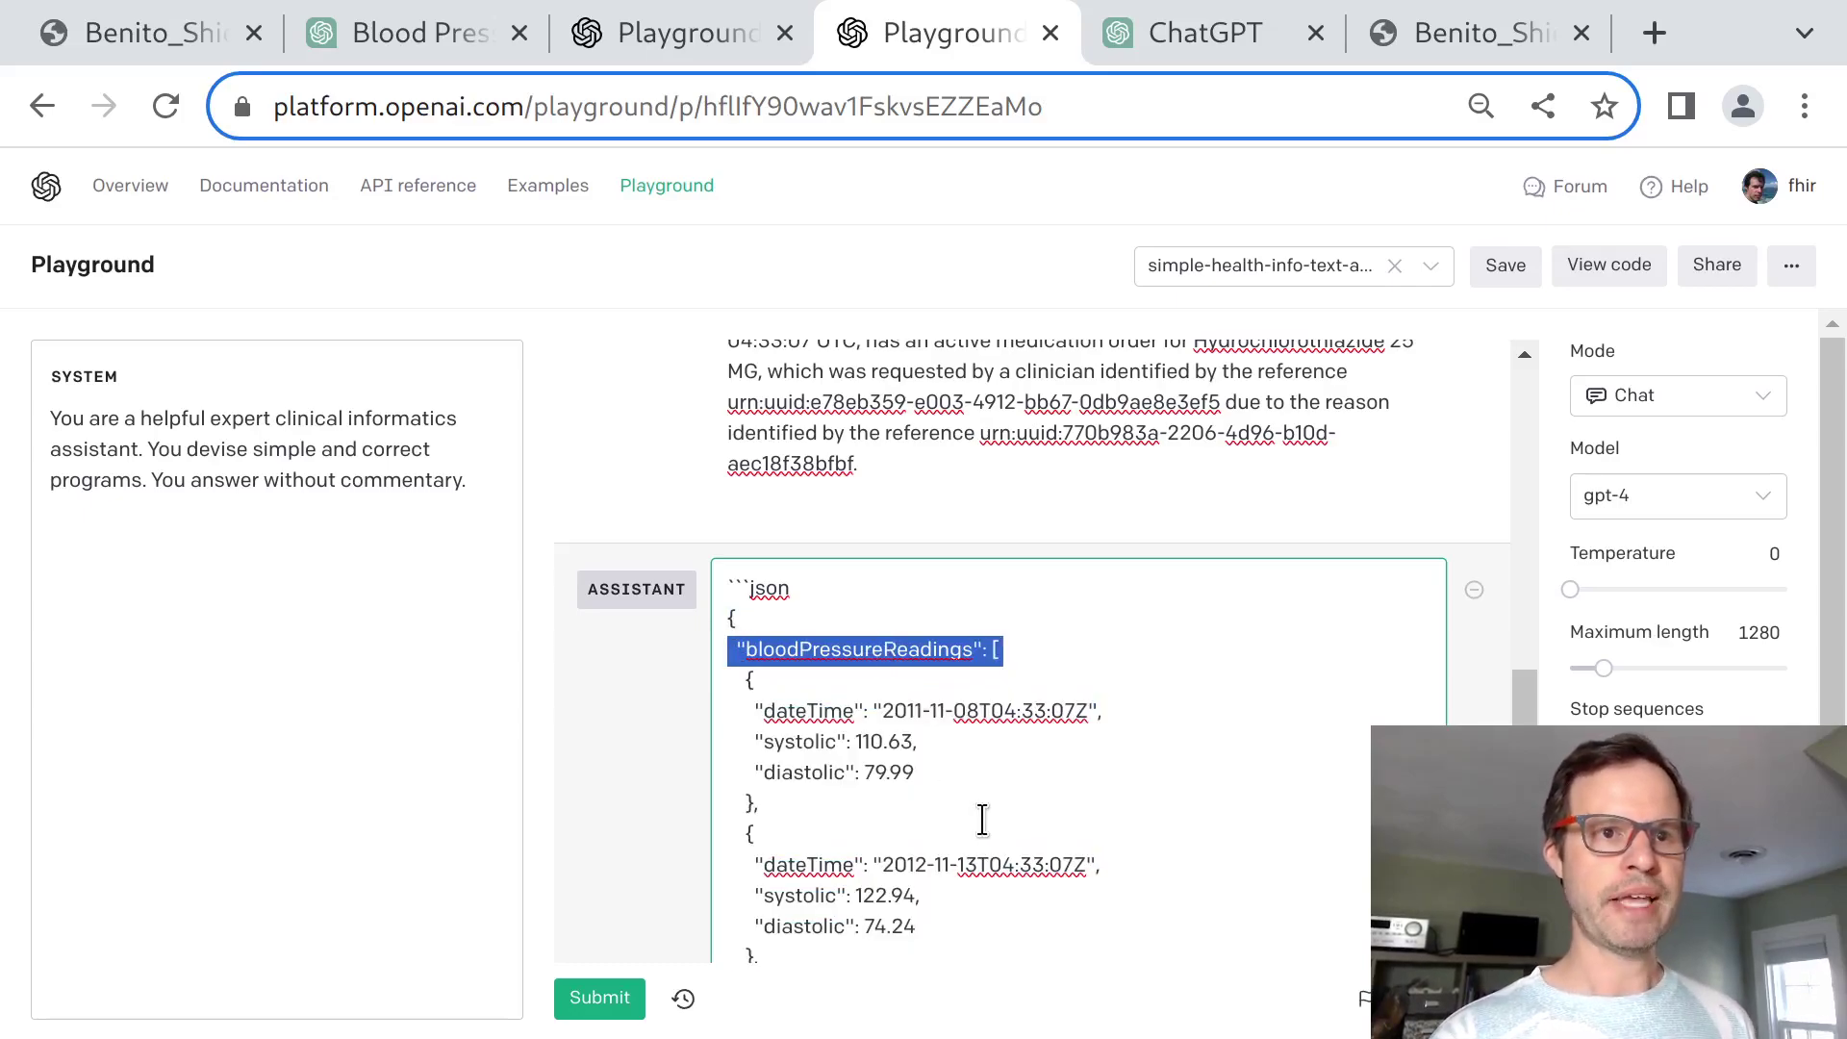
left_click(619, 626)
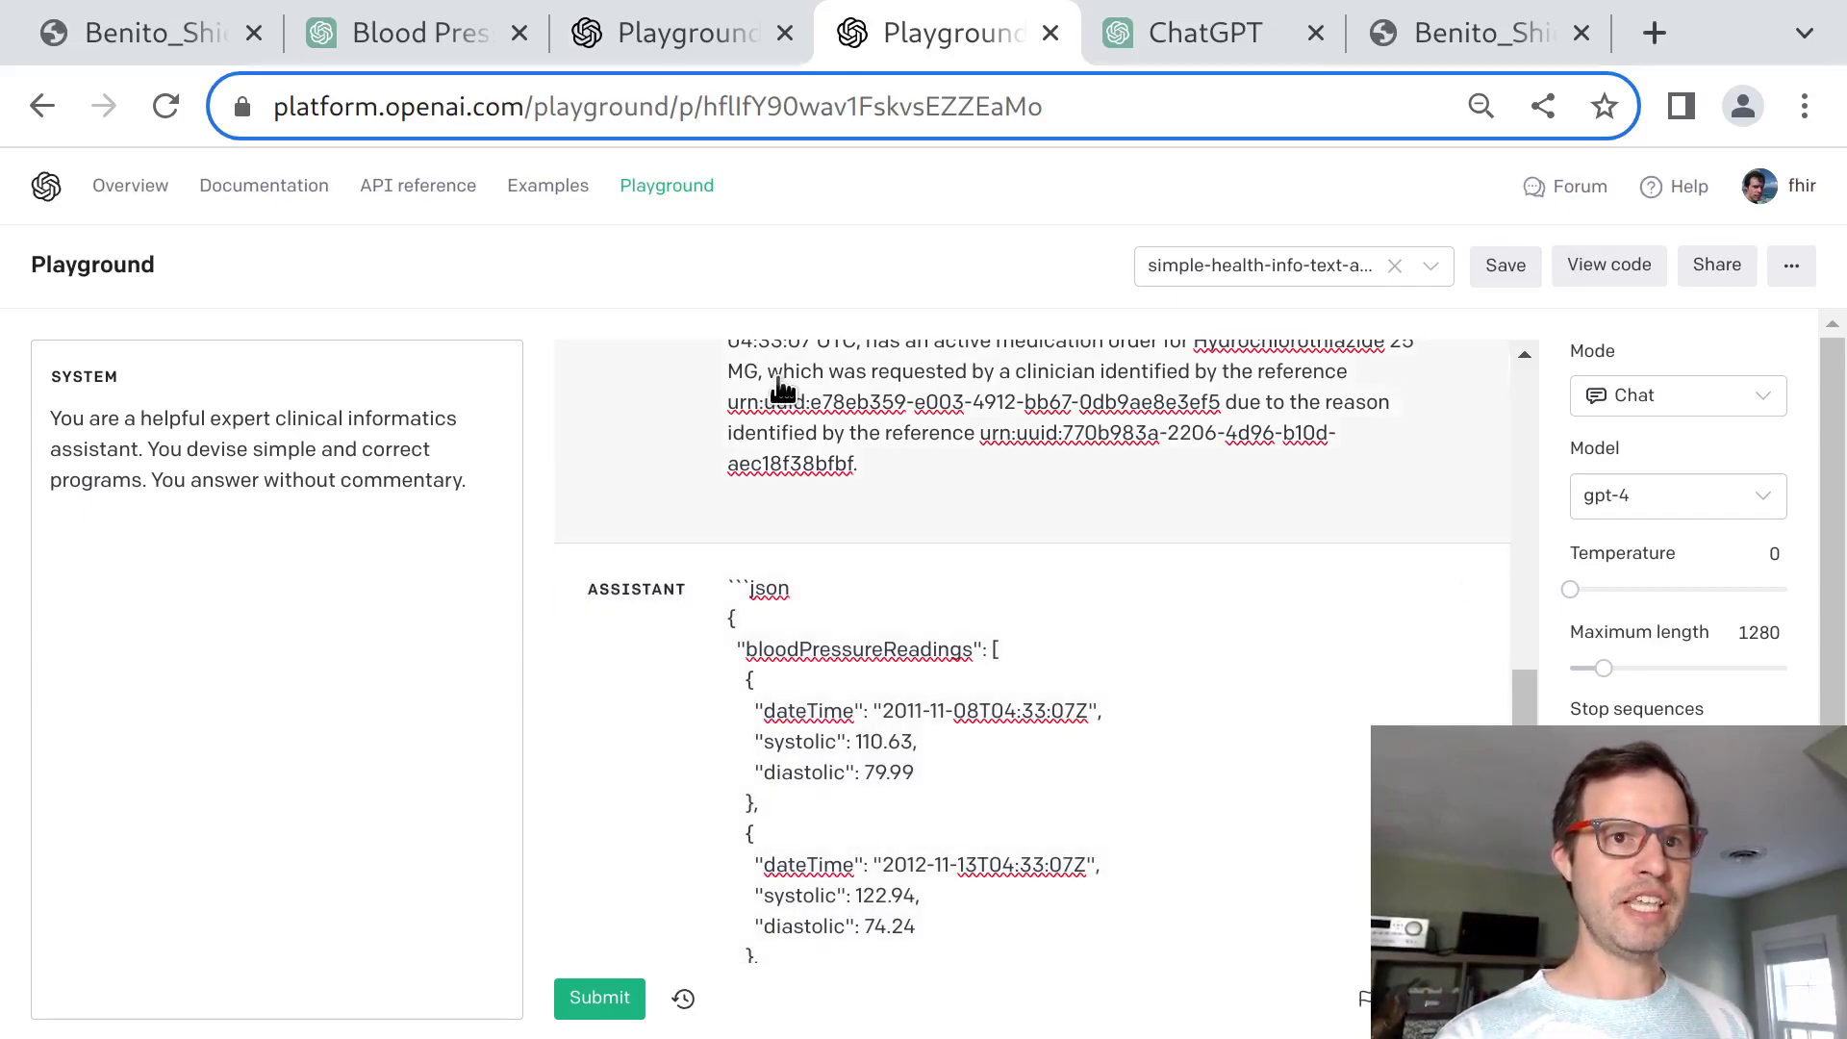
scroll(887, 516, "up", 15)
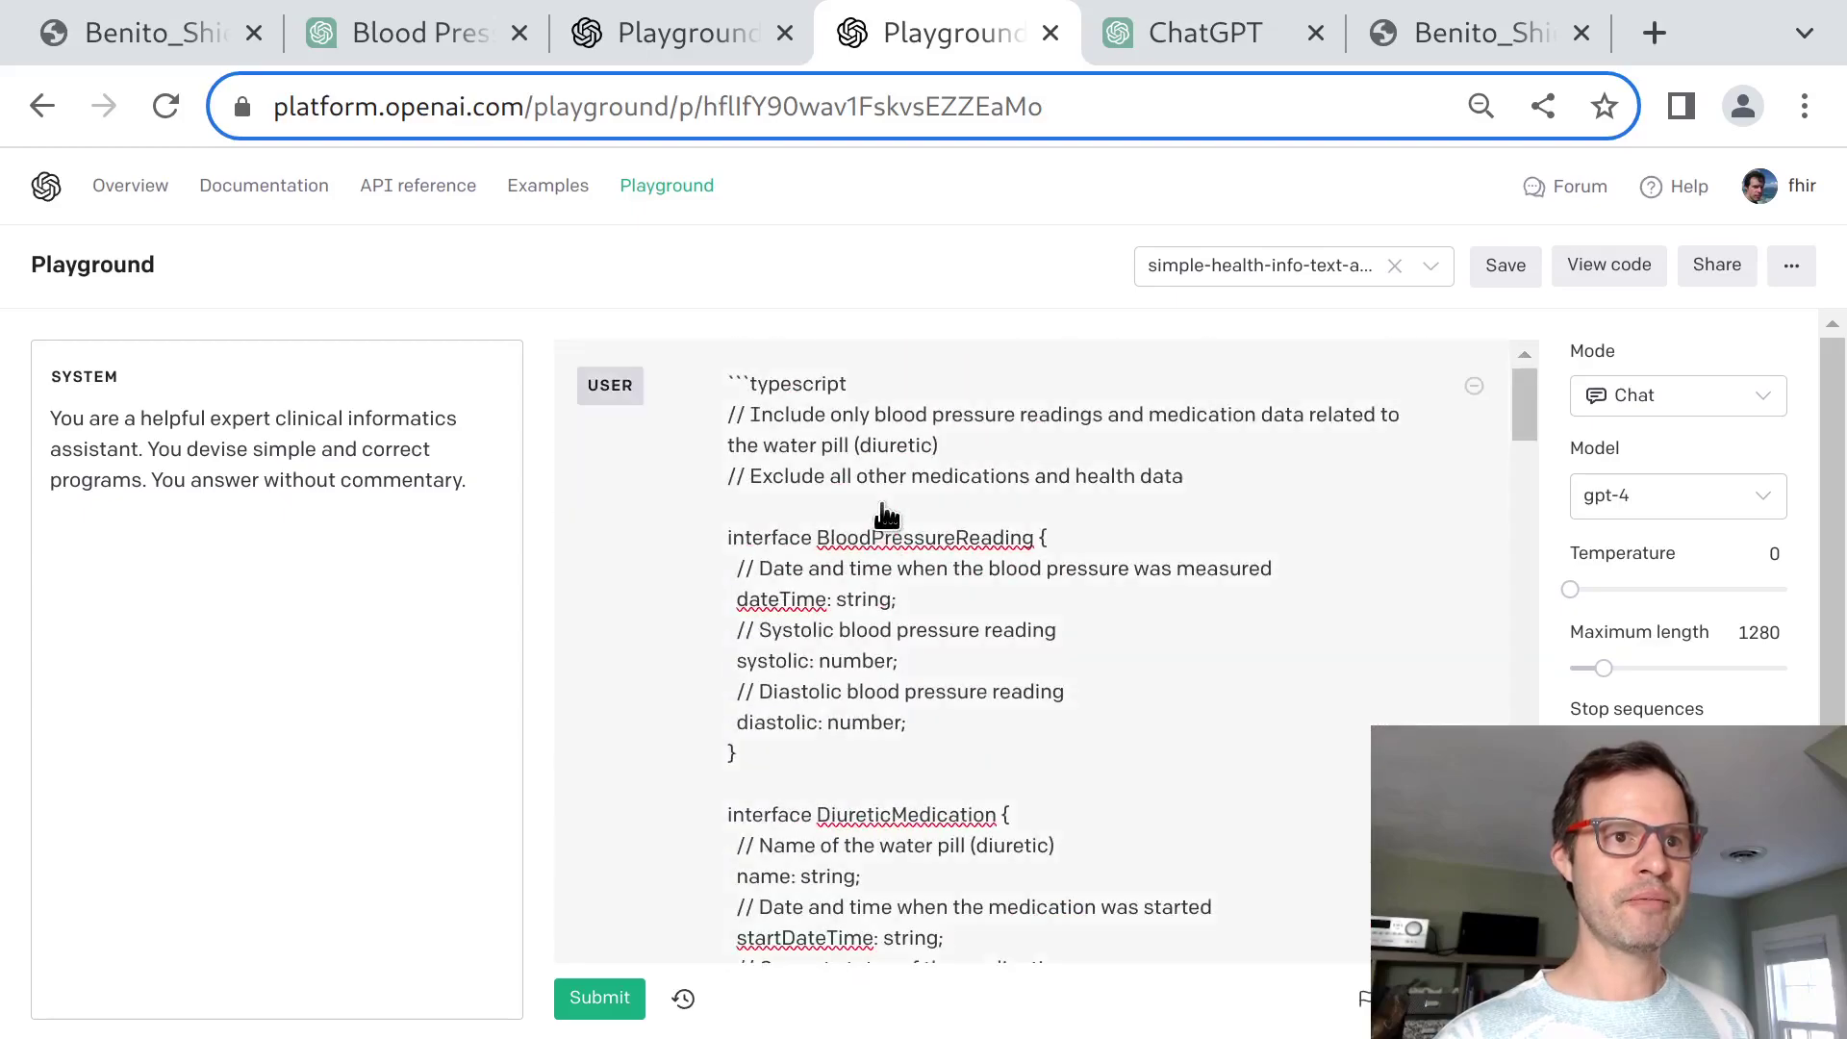
Add a user message requesting assistant instructions after the grep answer and submit it.
left_click(427, 37)
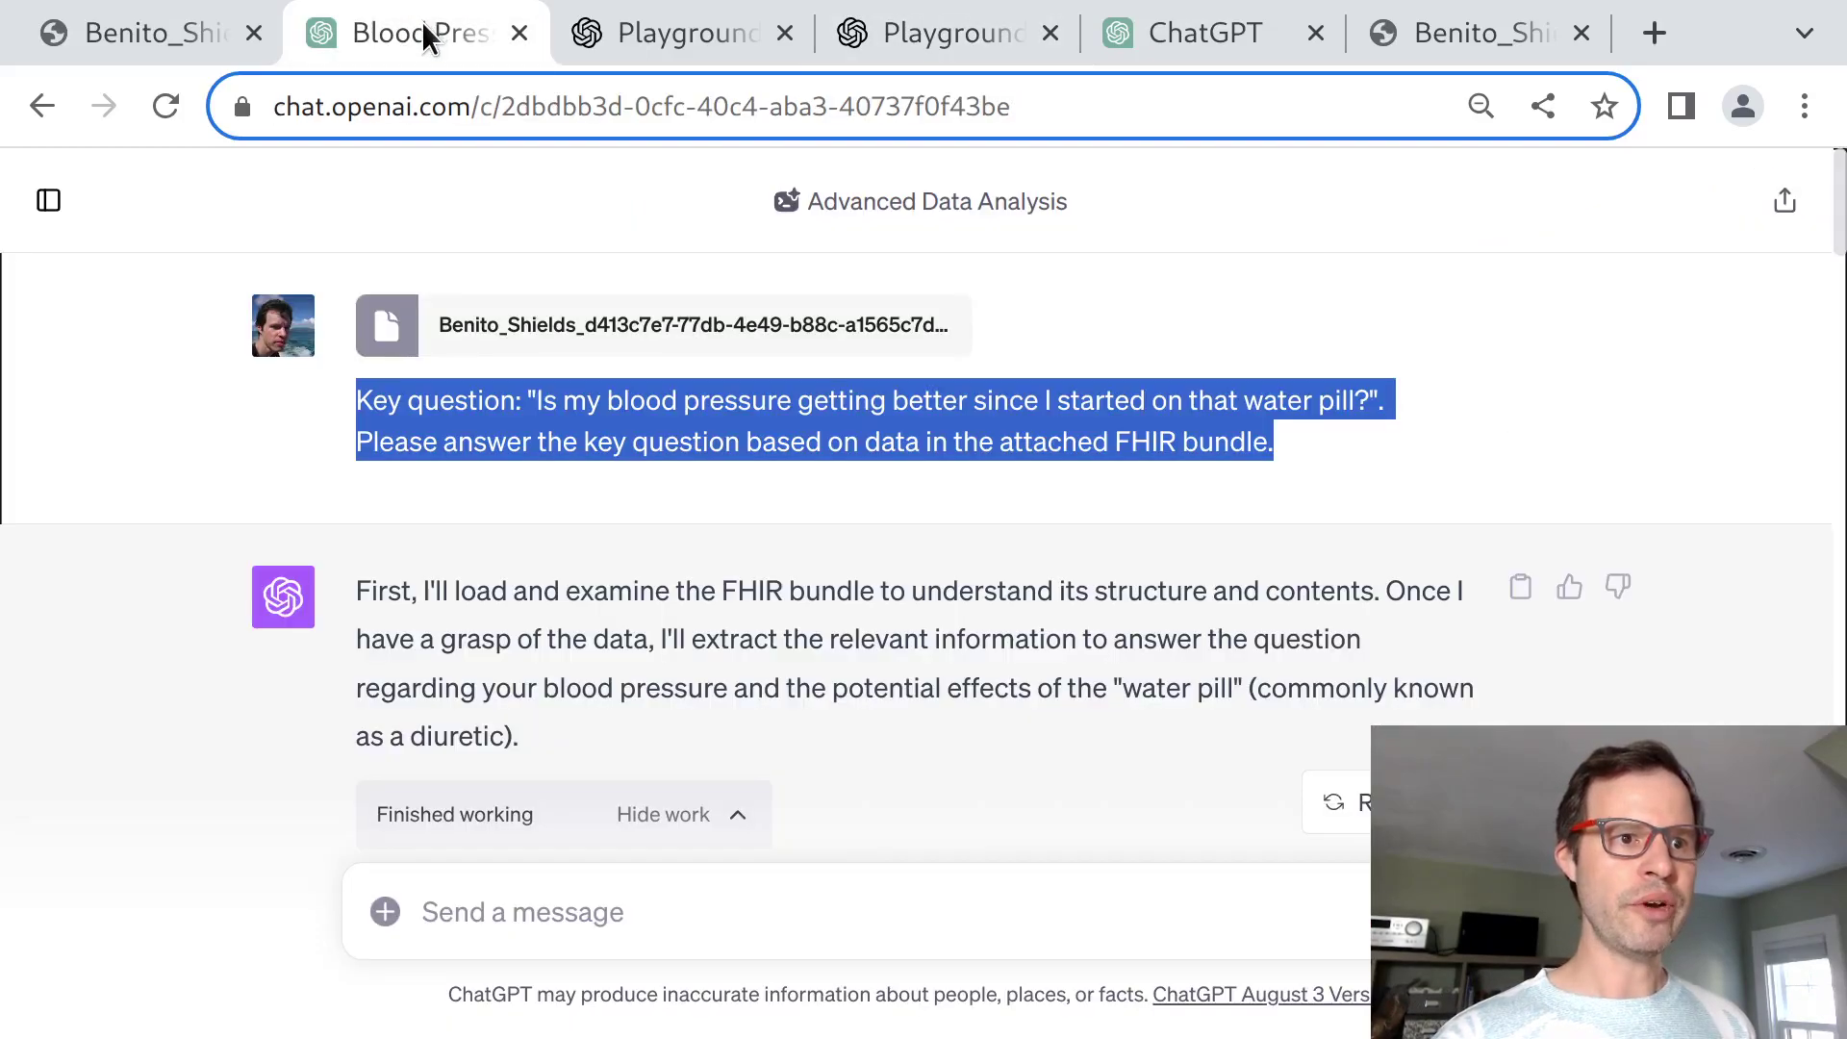
key("ctrl+Tab")
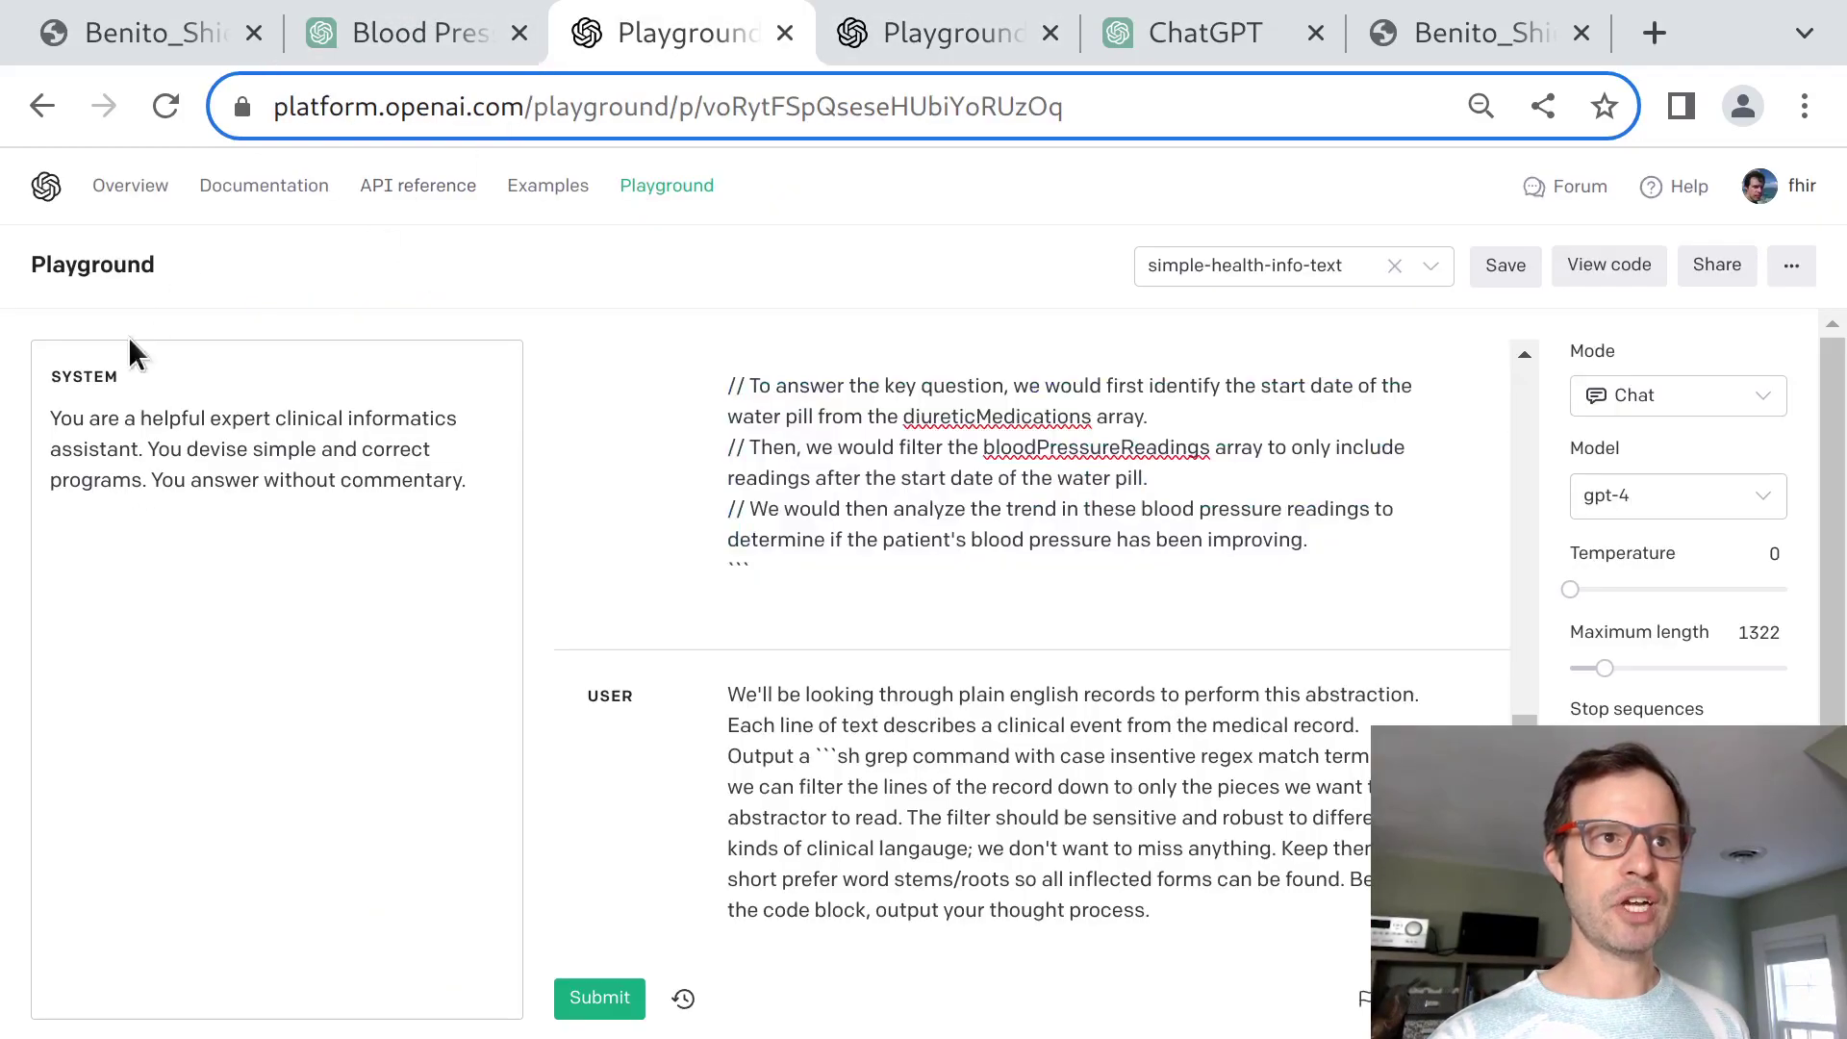
scroll(549, 741, "down", 10)
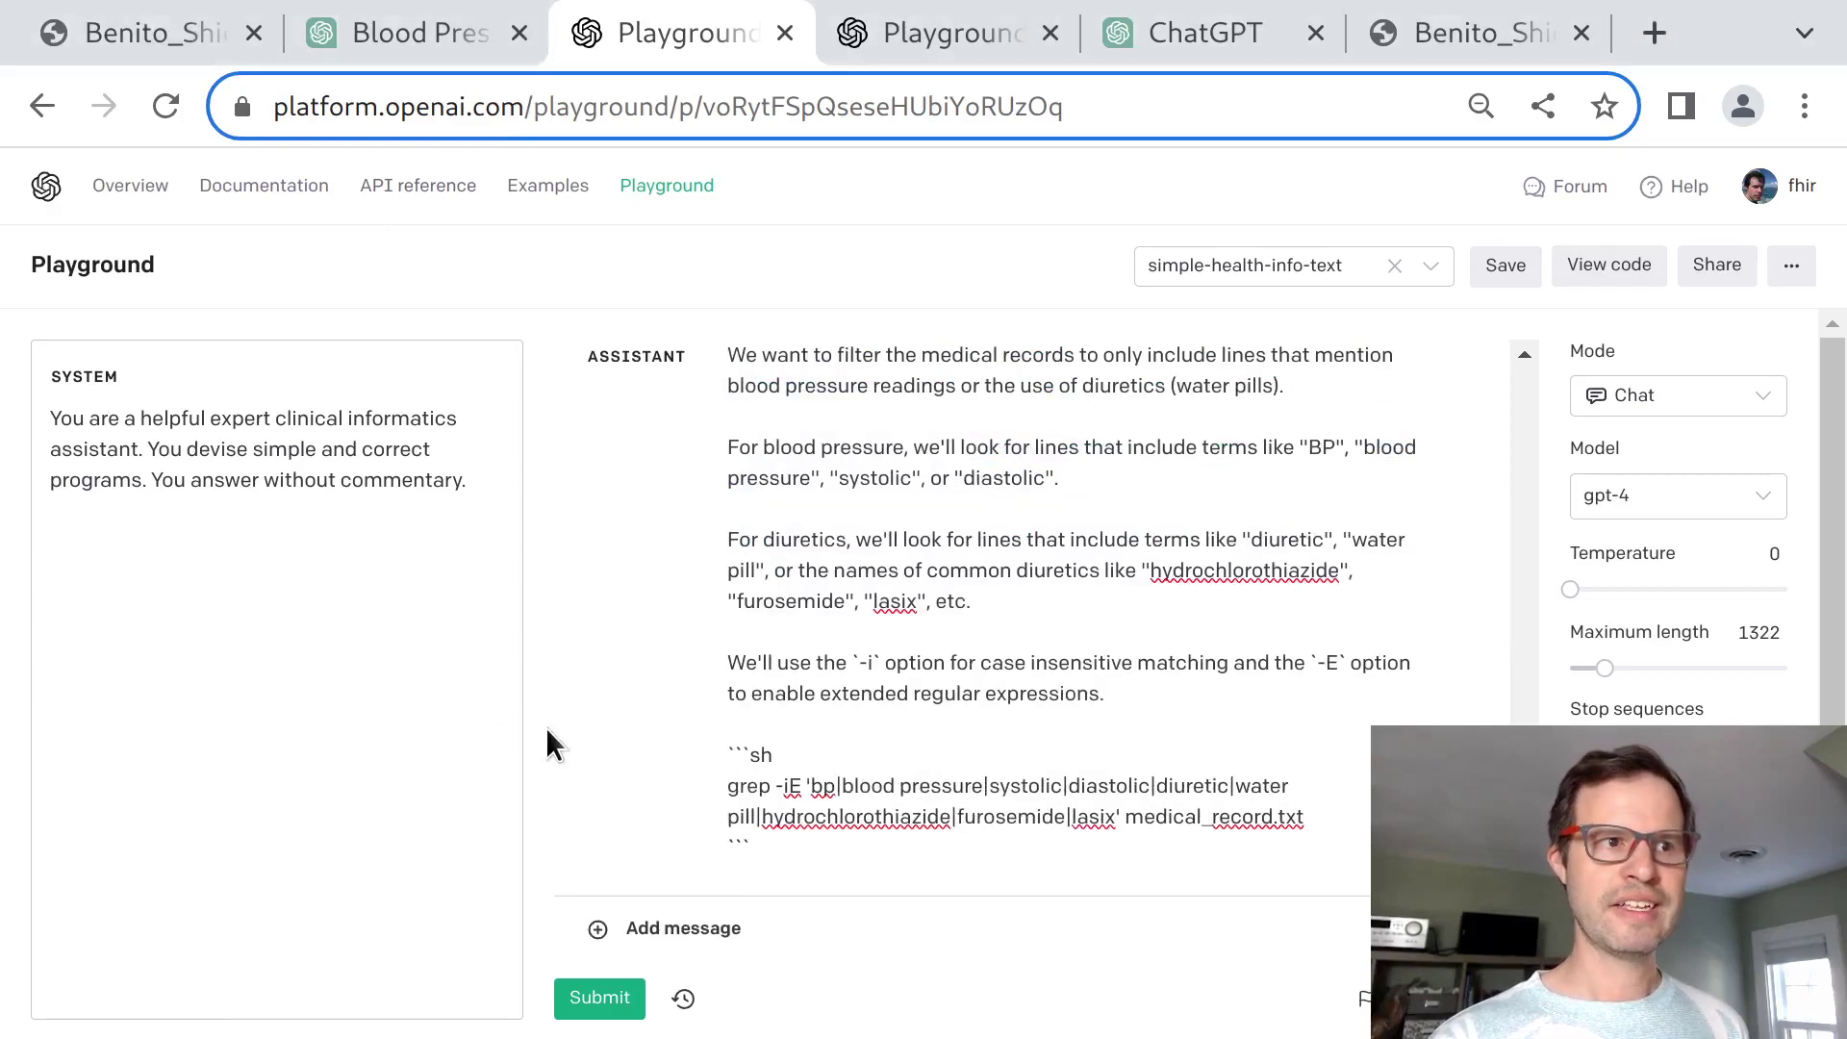
left_click(669, 929)
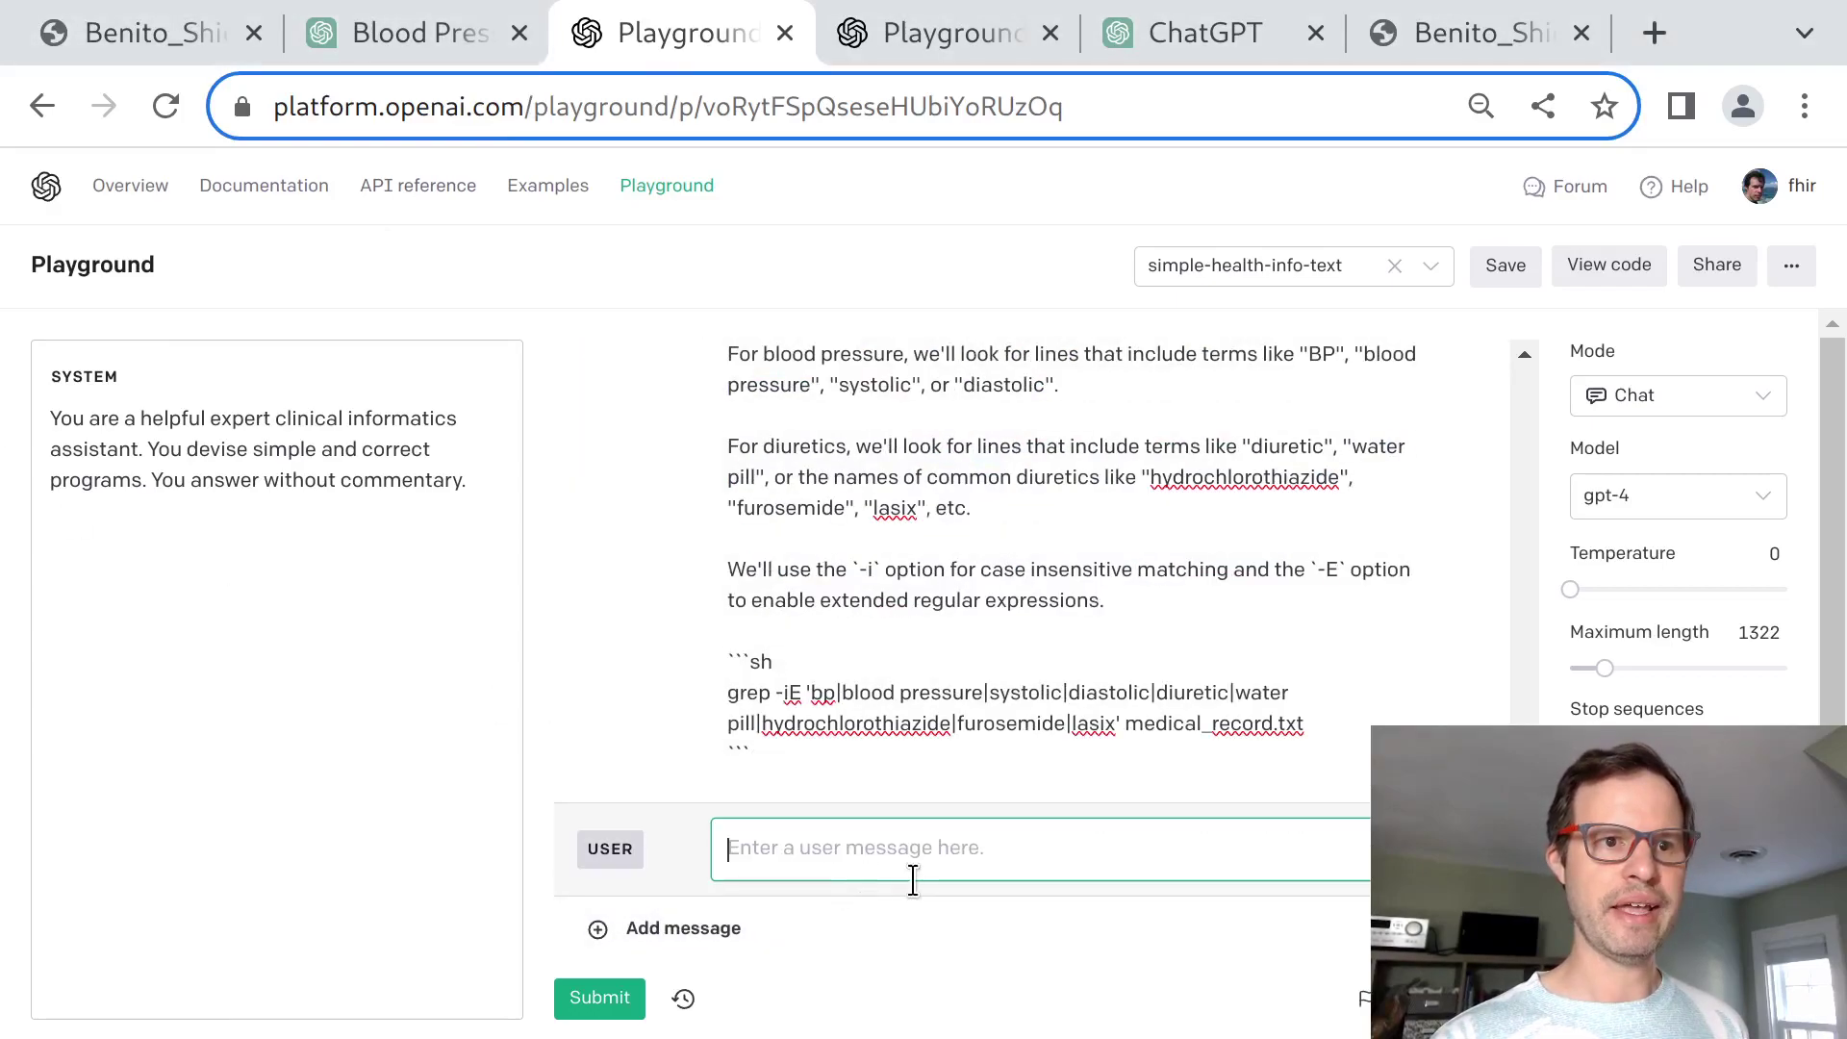
type("Now provide instructions for a helpful informatics assistant with access to a `fullEhr` JSON structure representing the merged chunks. Assume the assistant has no context, and tell them everything they'll need in order to answer the key question. Make sure they know the key question!  Keep in mind that the structured data may be imperfect; if any data aren't coded, the strings may not match. But that's OK; your helpful assistant is knowledgeable and can solve problems by inspection, not just by running code. But their memory is small, so they can only manually inspect a small data set, which they must `console.log` in order to see it. Give the assistant a good intuition for when to write code, and when to inspect.  Don't write code for the assistant; that's their job.  Be collegiate, familiar, and brief.")
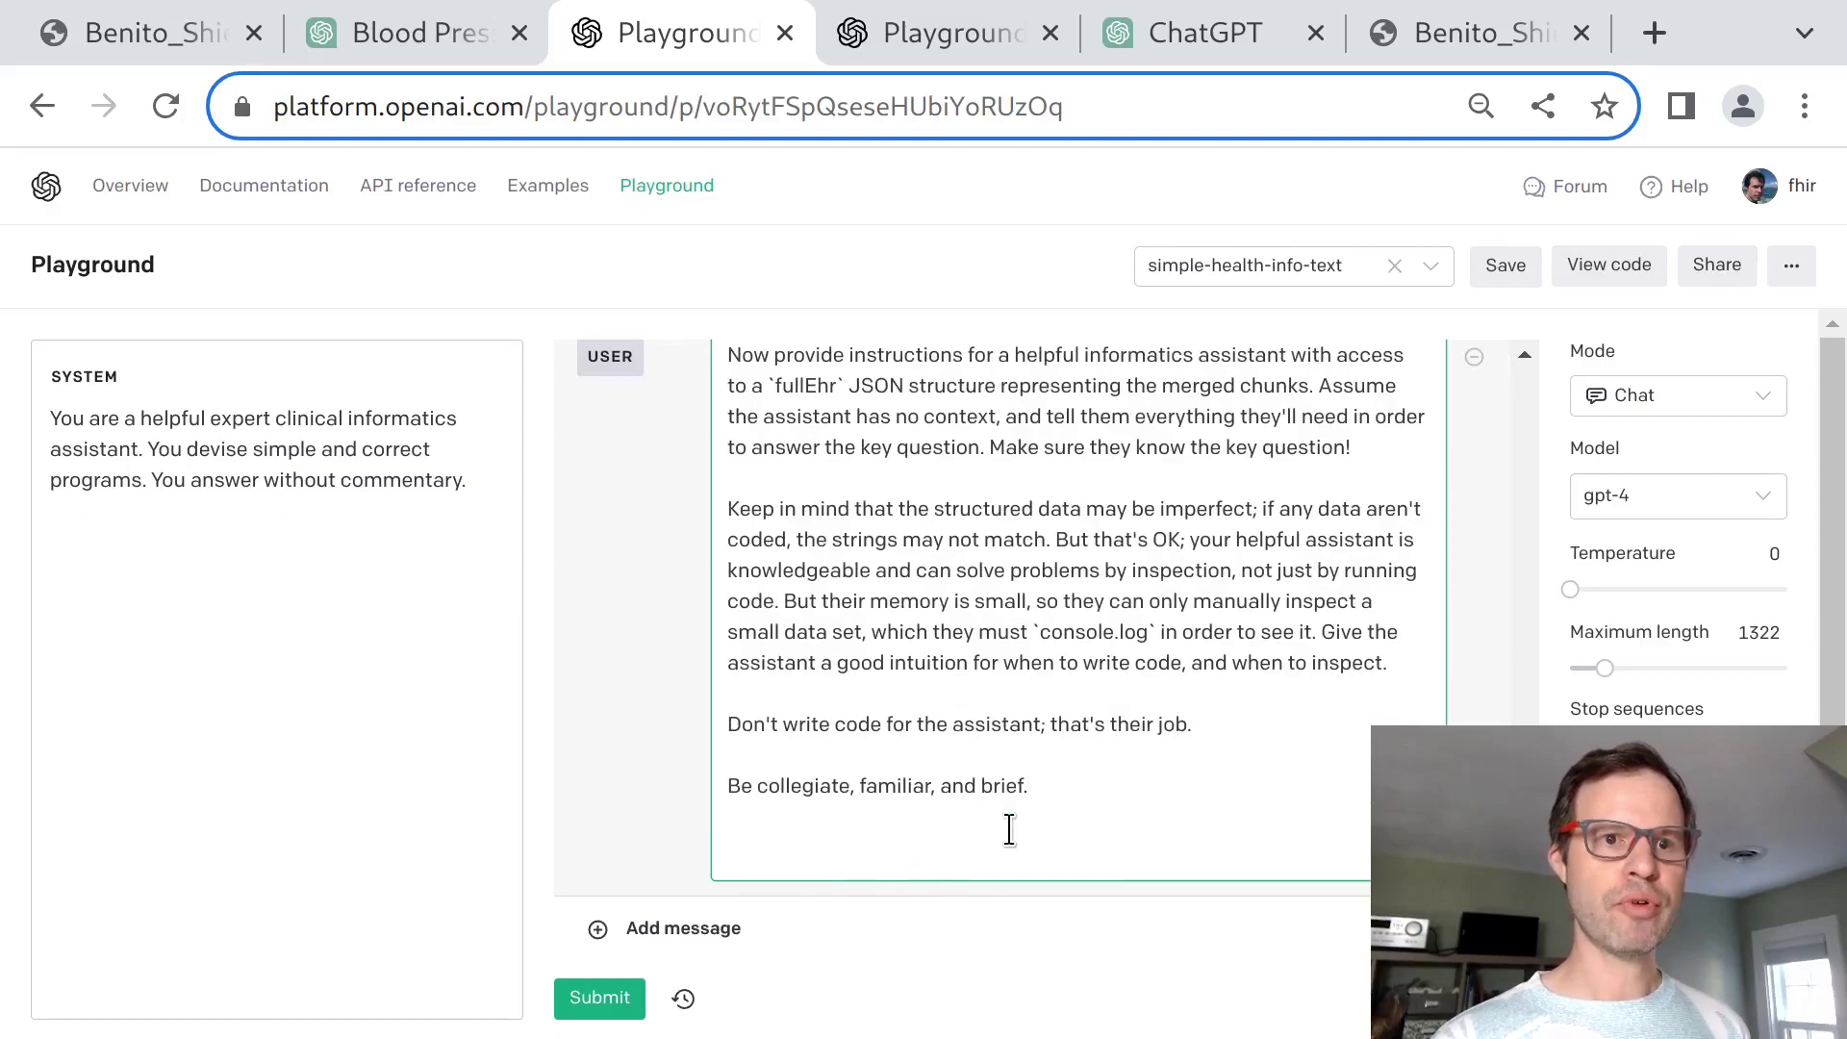
left_click(599, 997)
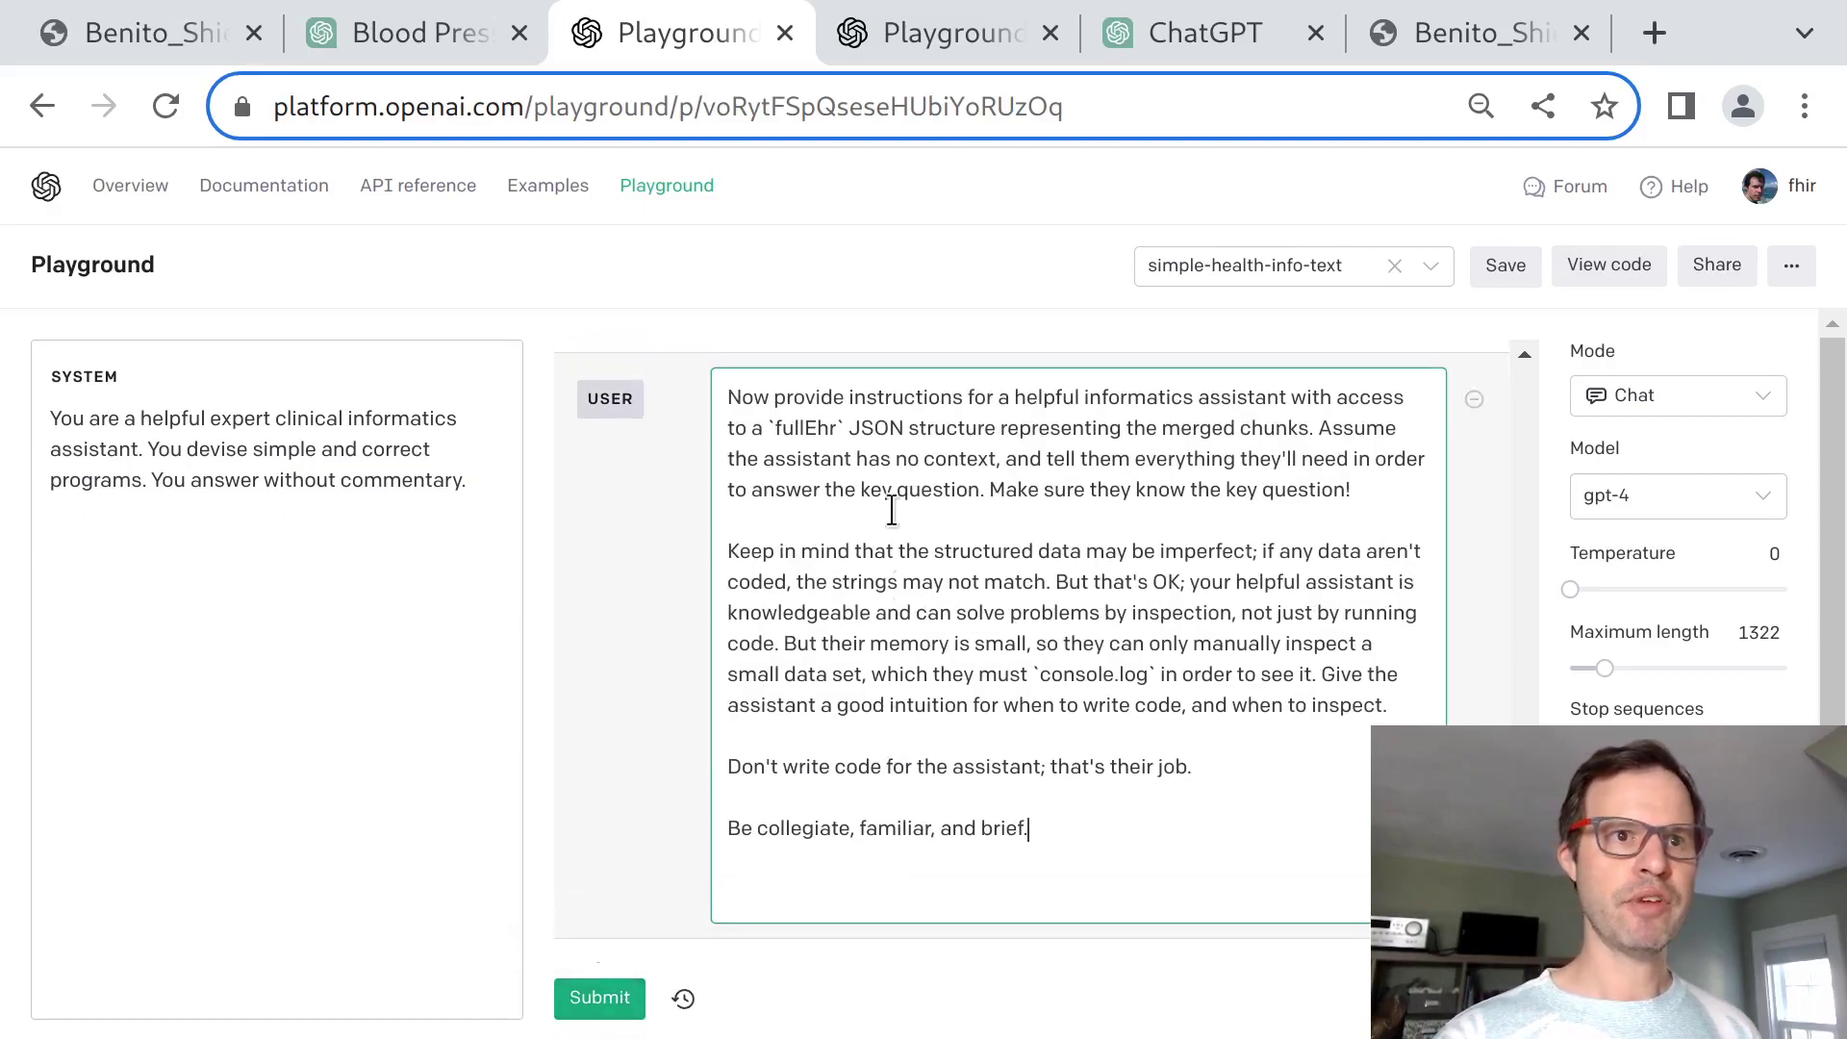
Review the prompt's merged-chunks and missing-context sentences, resend it, and open GPT-4's instructions.
left_click_drag(905, 408, 1164, 423)
left_click(1164, 423)
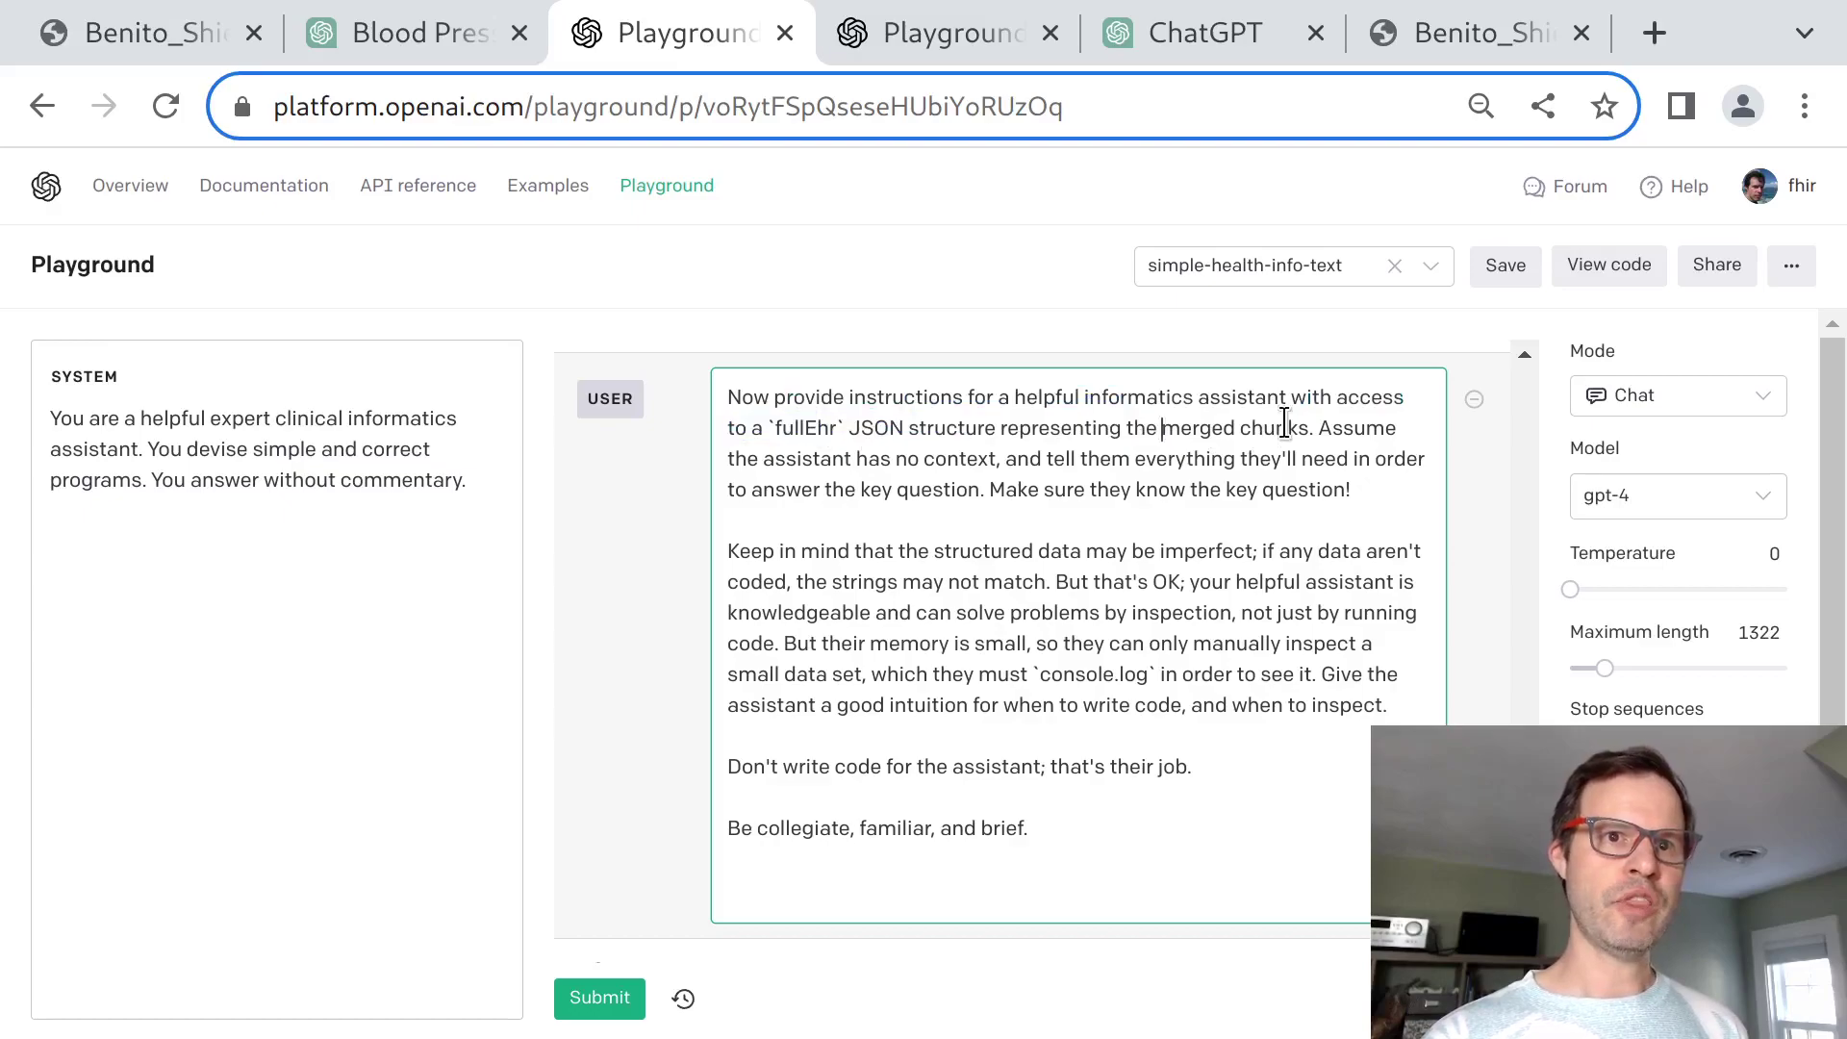
left_click_drag(1284, 423, 1123, 428)
left_click(833, 461)
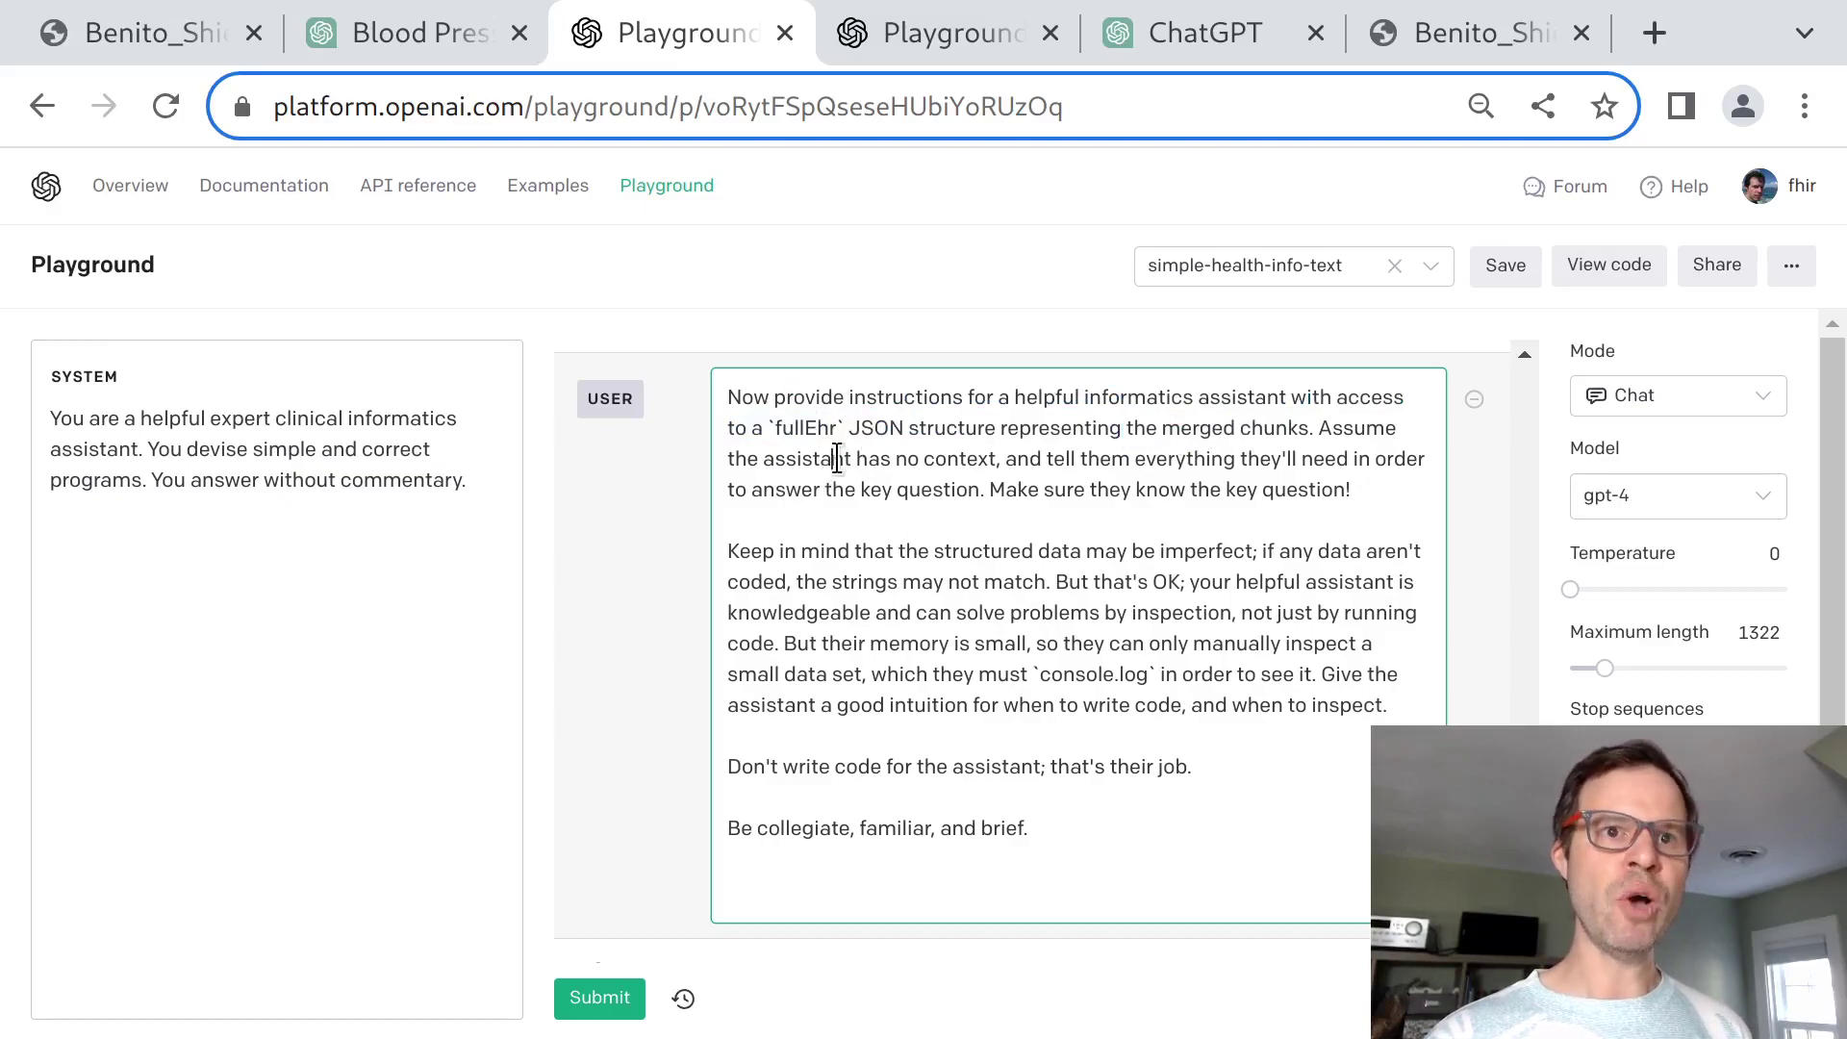
left_click(946, 492, "shift")
left_click(586, 1000)
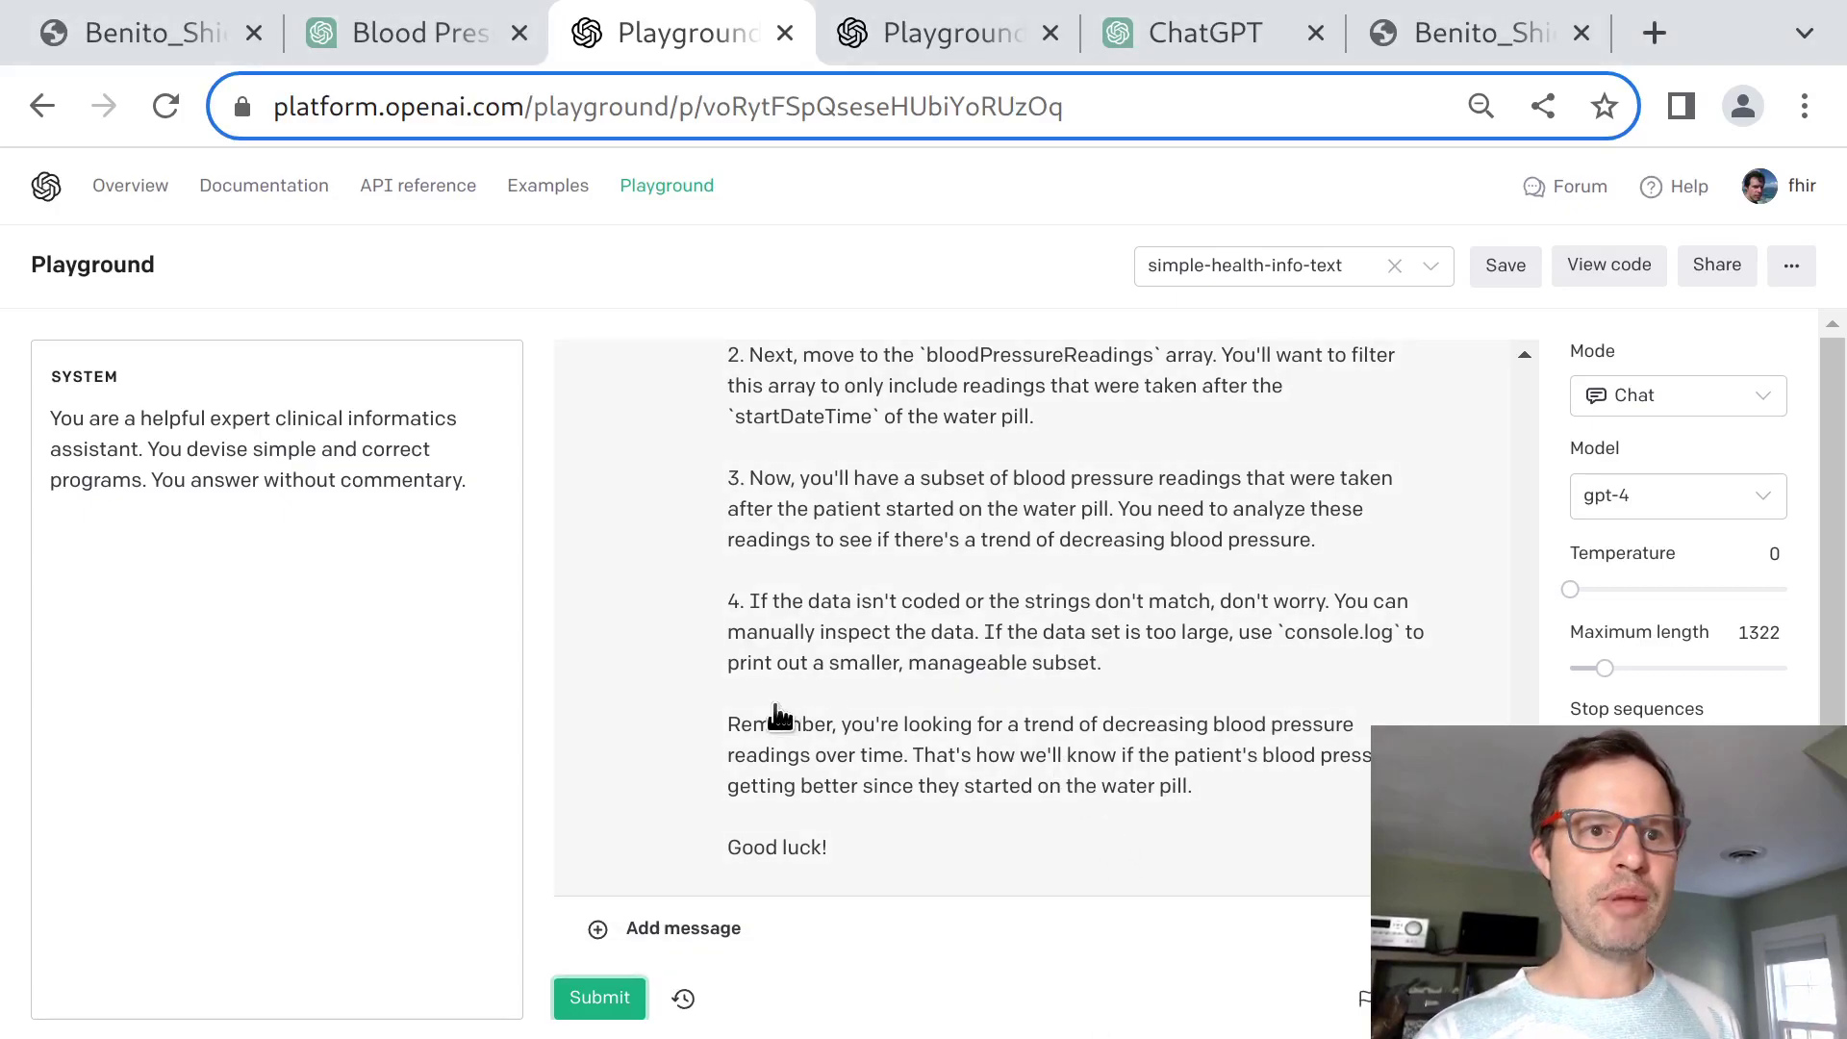
left_click(1232, 735)
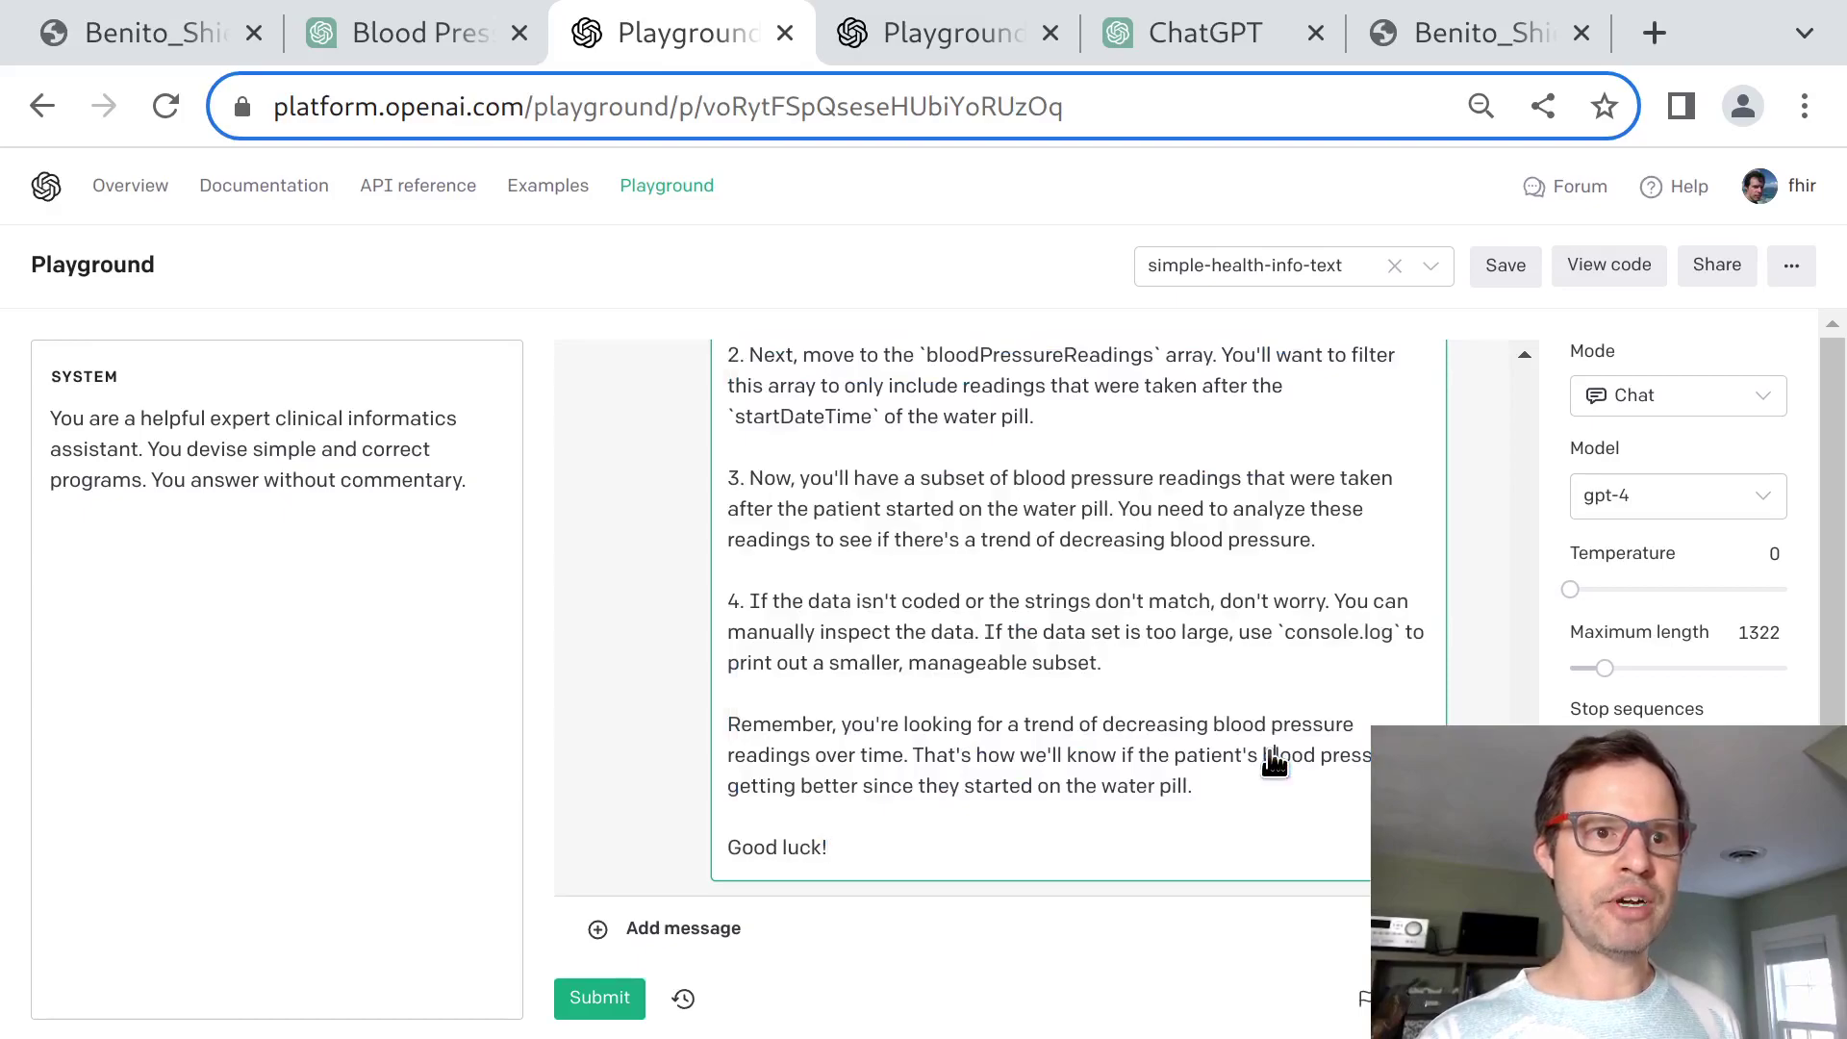
left_click(1120, 810)
scroll(1130, 823, "up", 5)
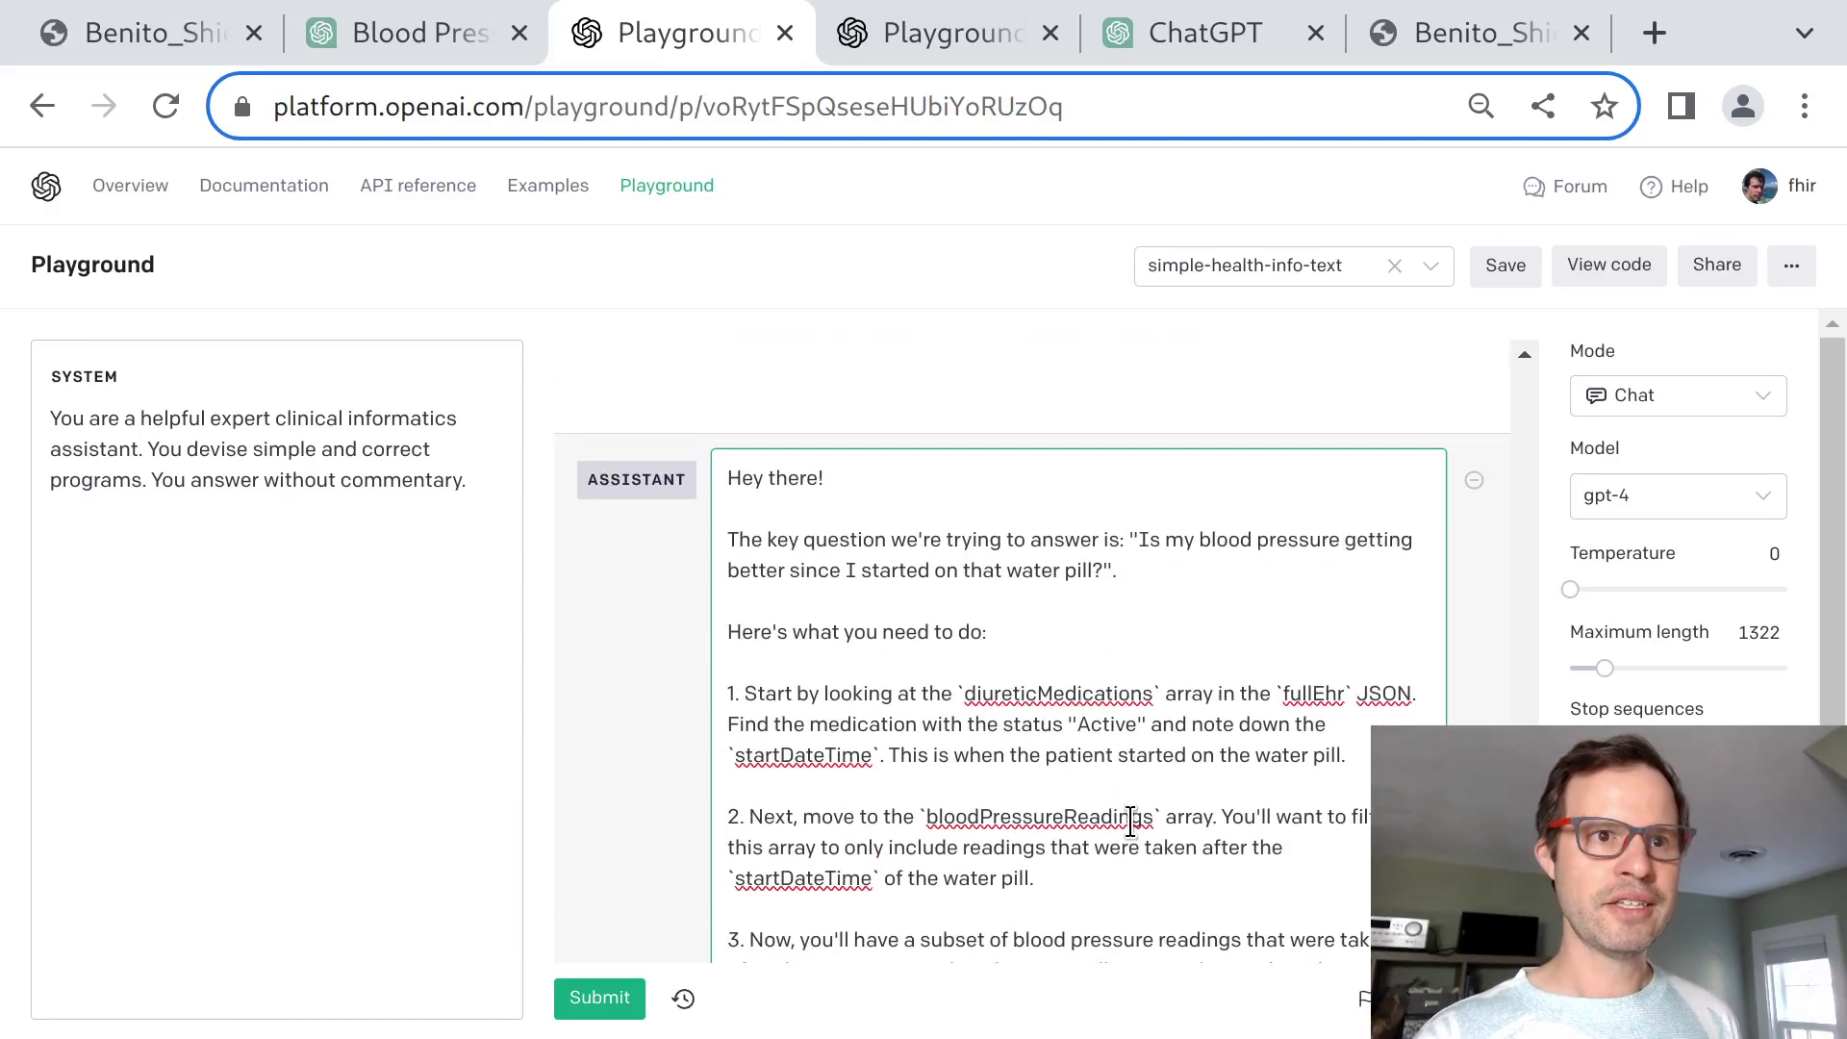
Paste GPT-4's water-pill analysis instructions into the ChatGPT message.
key("ctrl+a")
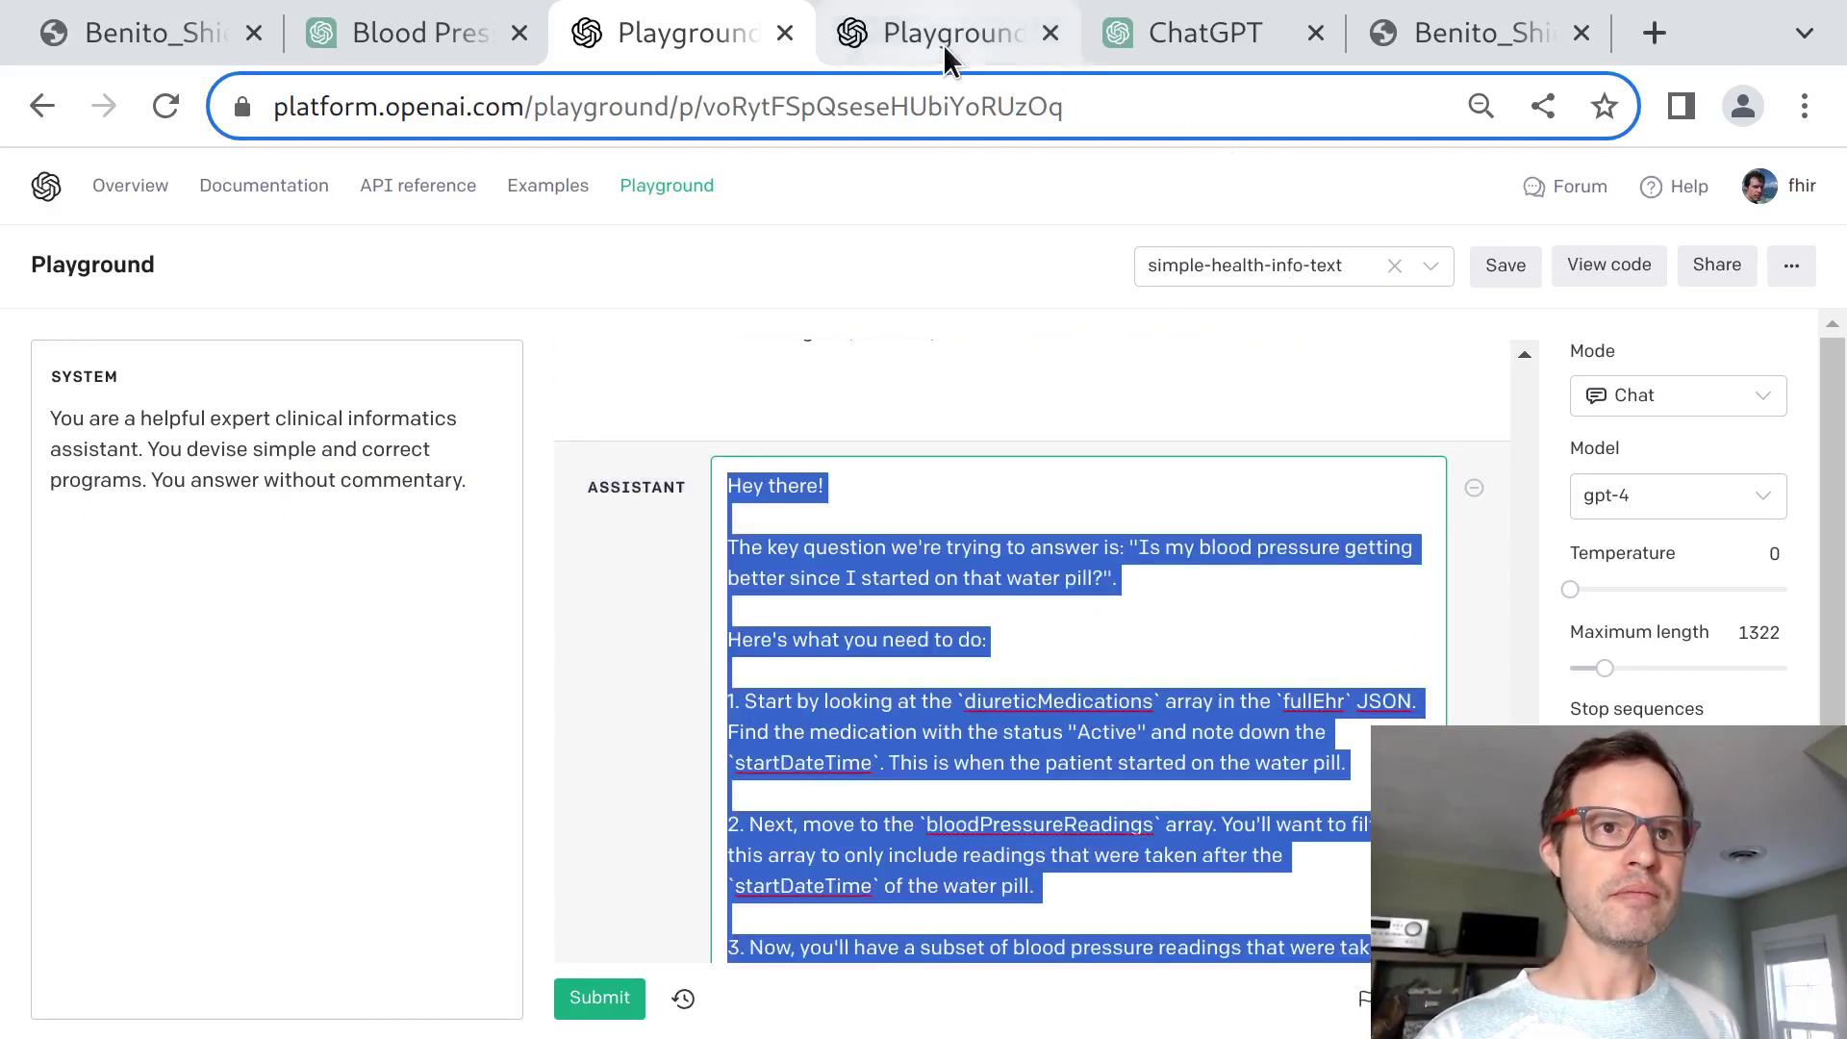
left_click(1186, 49)
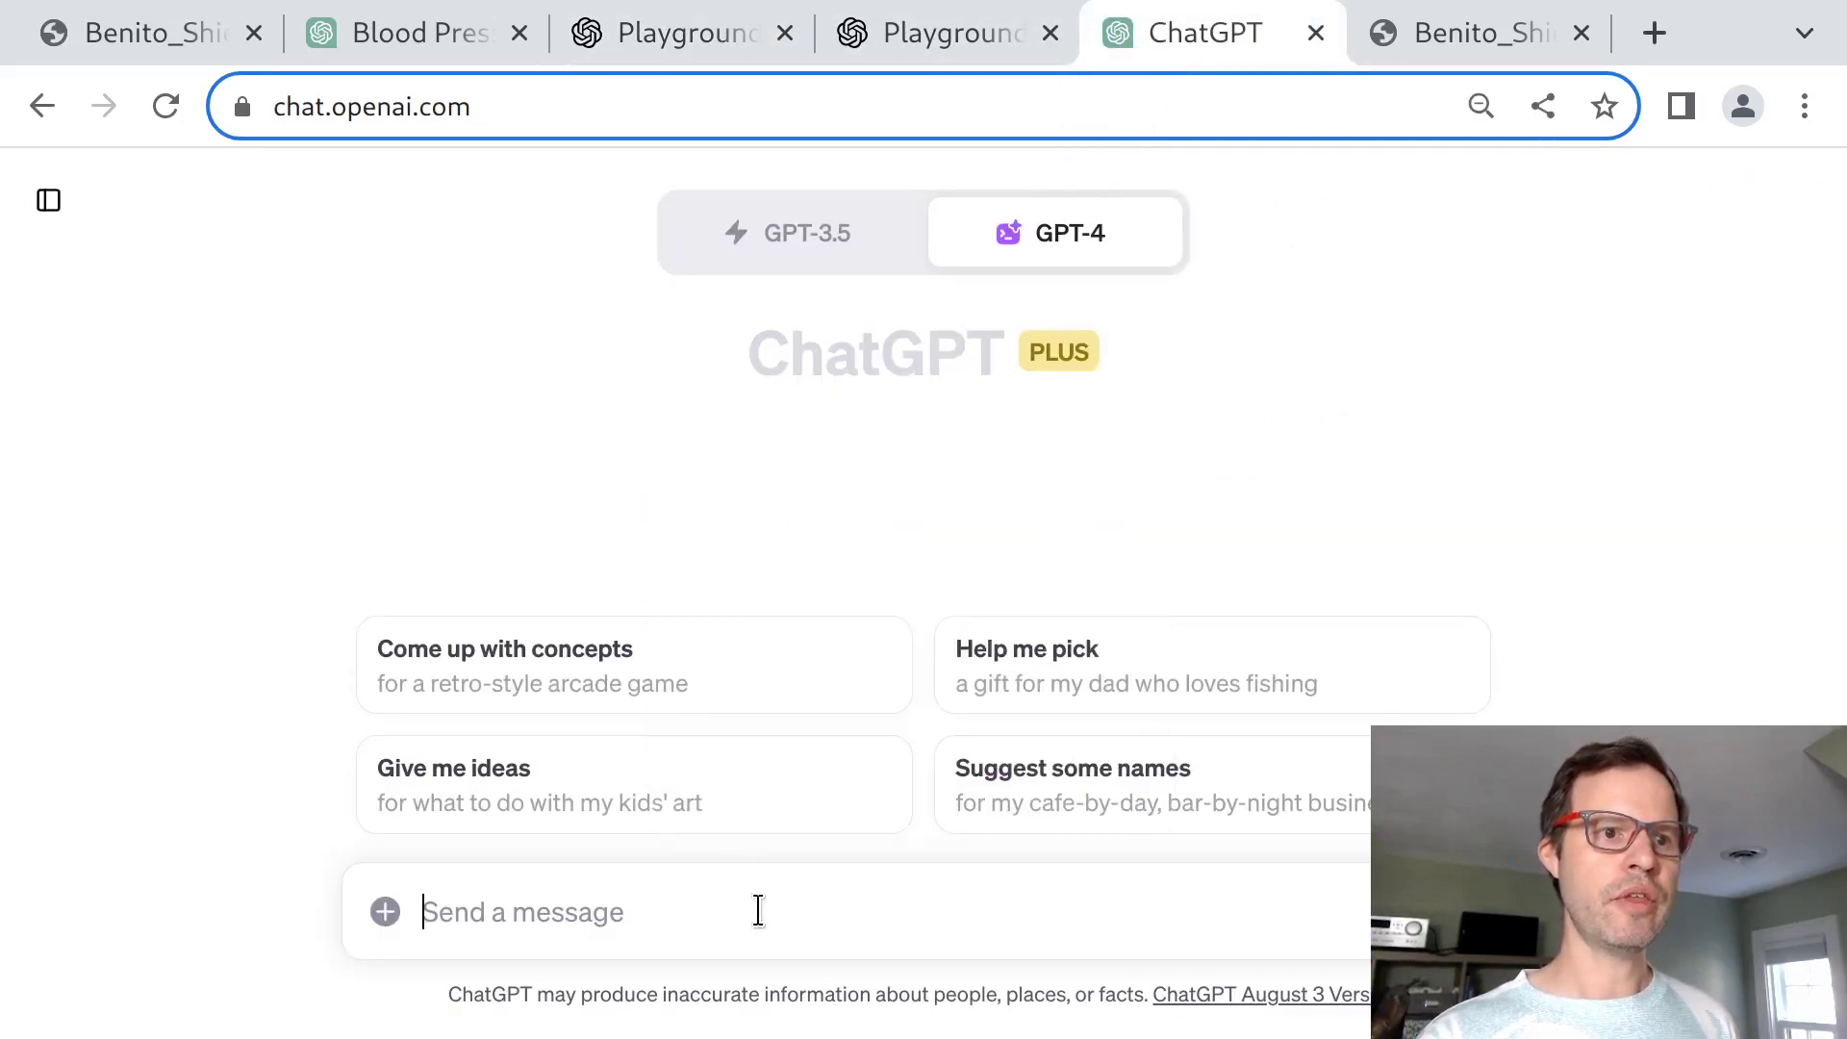
key("ctrl+v")
scroll(673, 770, "up", 10)
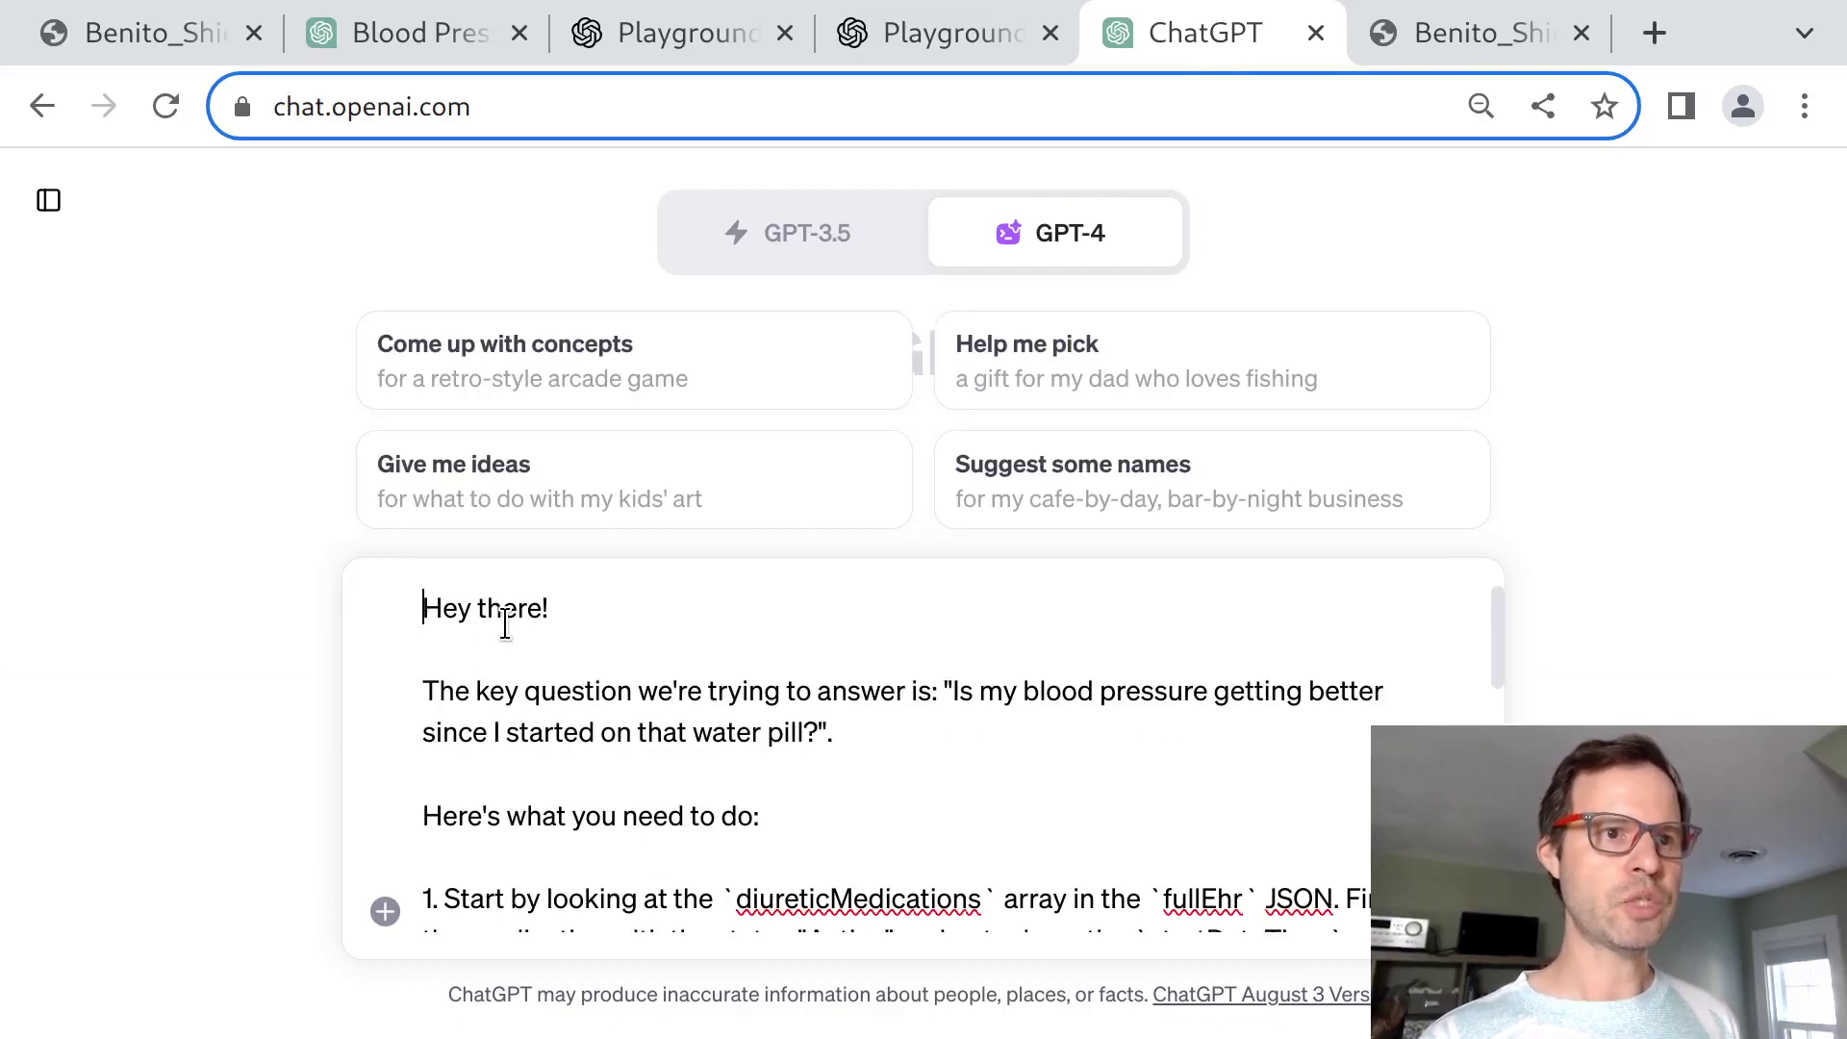
scroll(505, 623, "up", 1)
Copy the TypeScript schema prompt from the Playground and paste it into the ChatGPT message.
key("ctrl+shift+Tab")
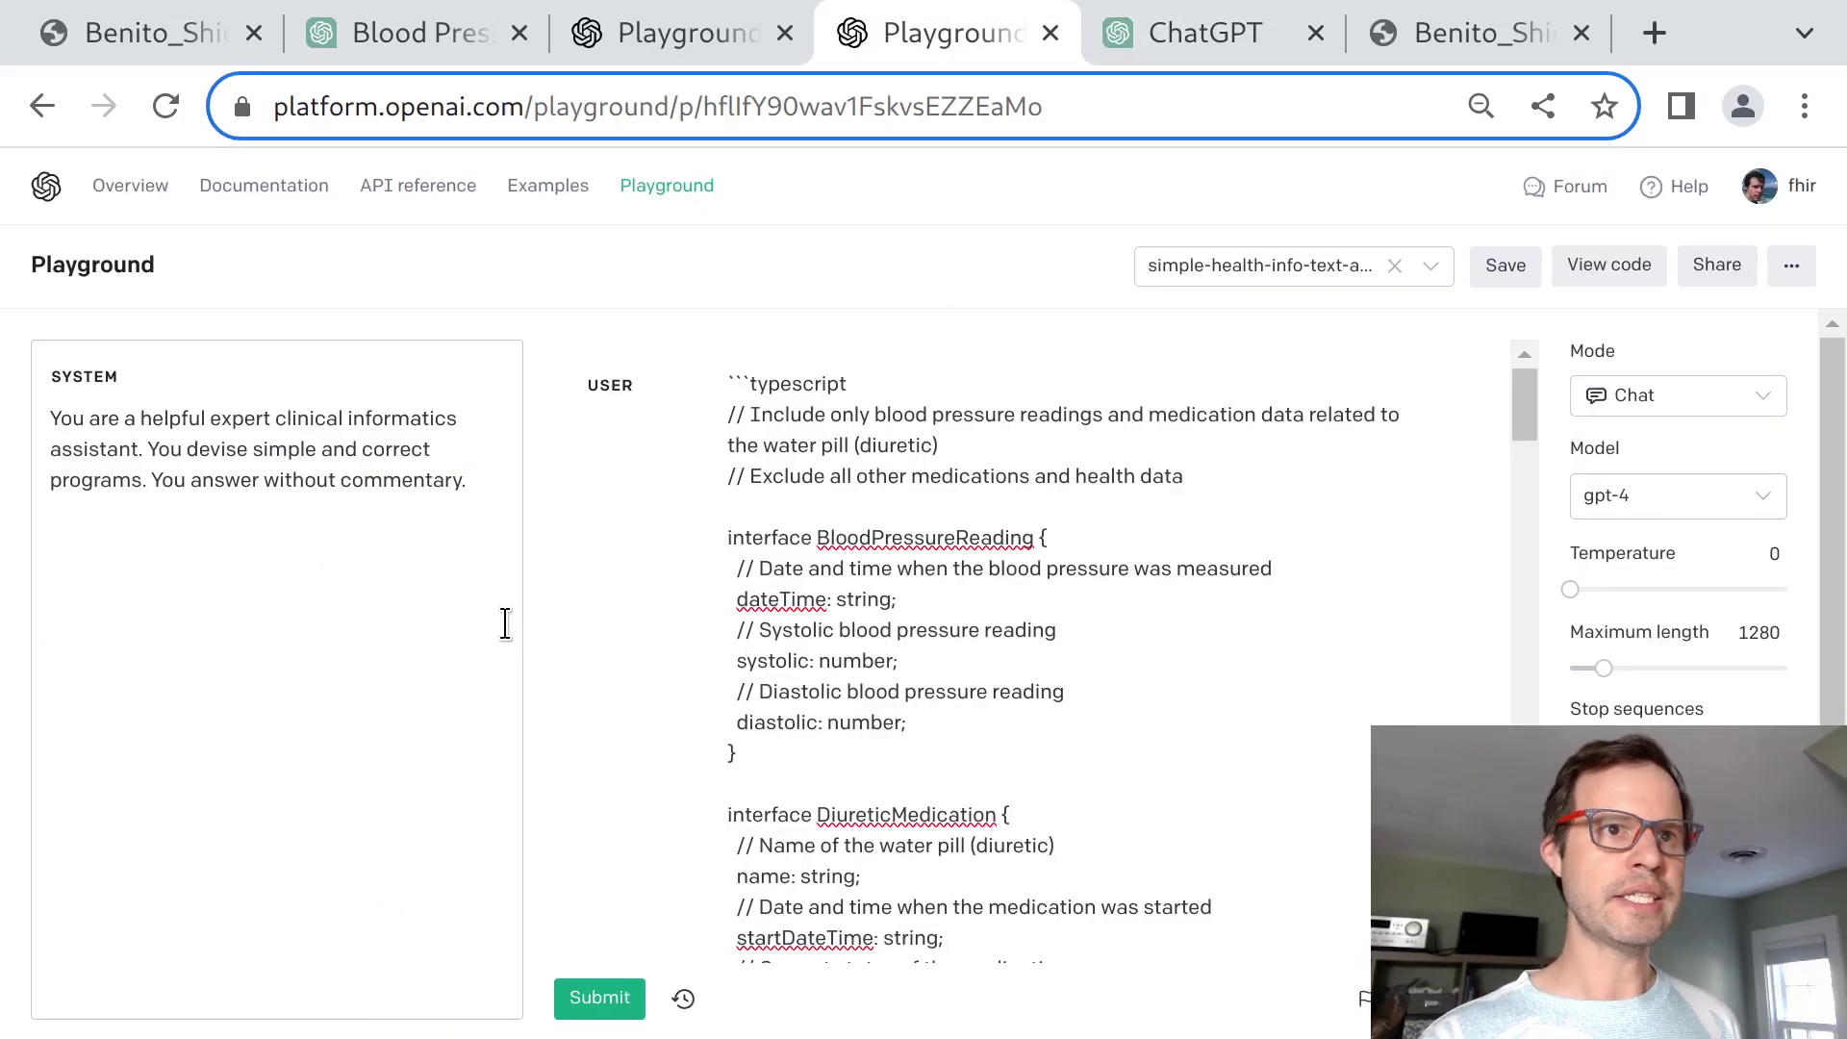
key("ctrl+shift+Tab")
key("ctrl+Tab")
key("ctrl+a")
key("ctrl+c")
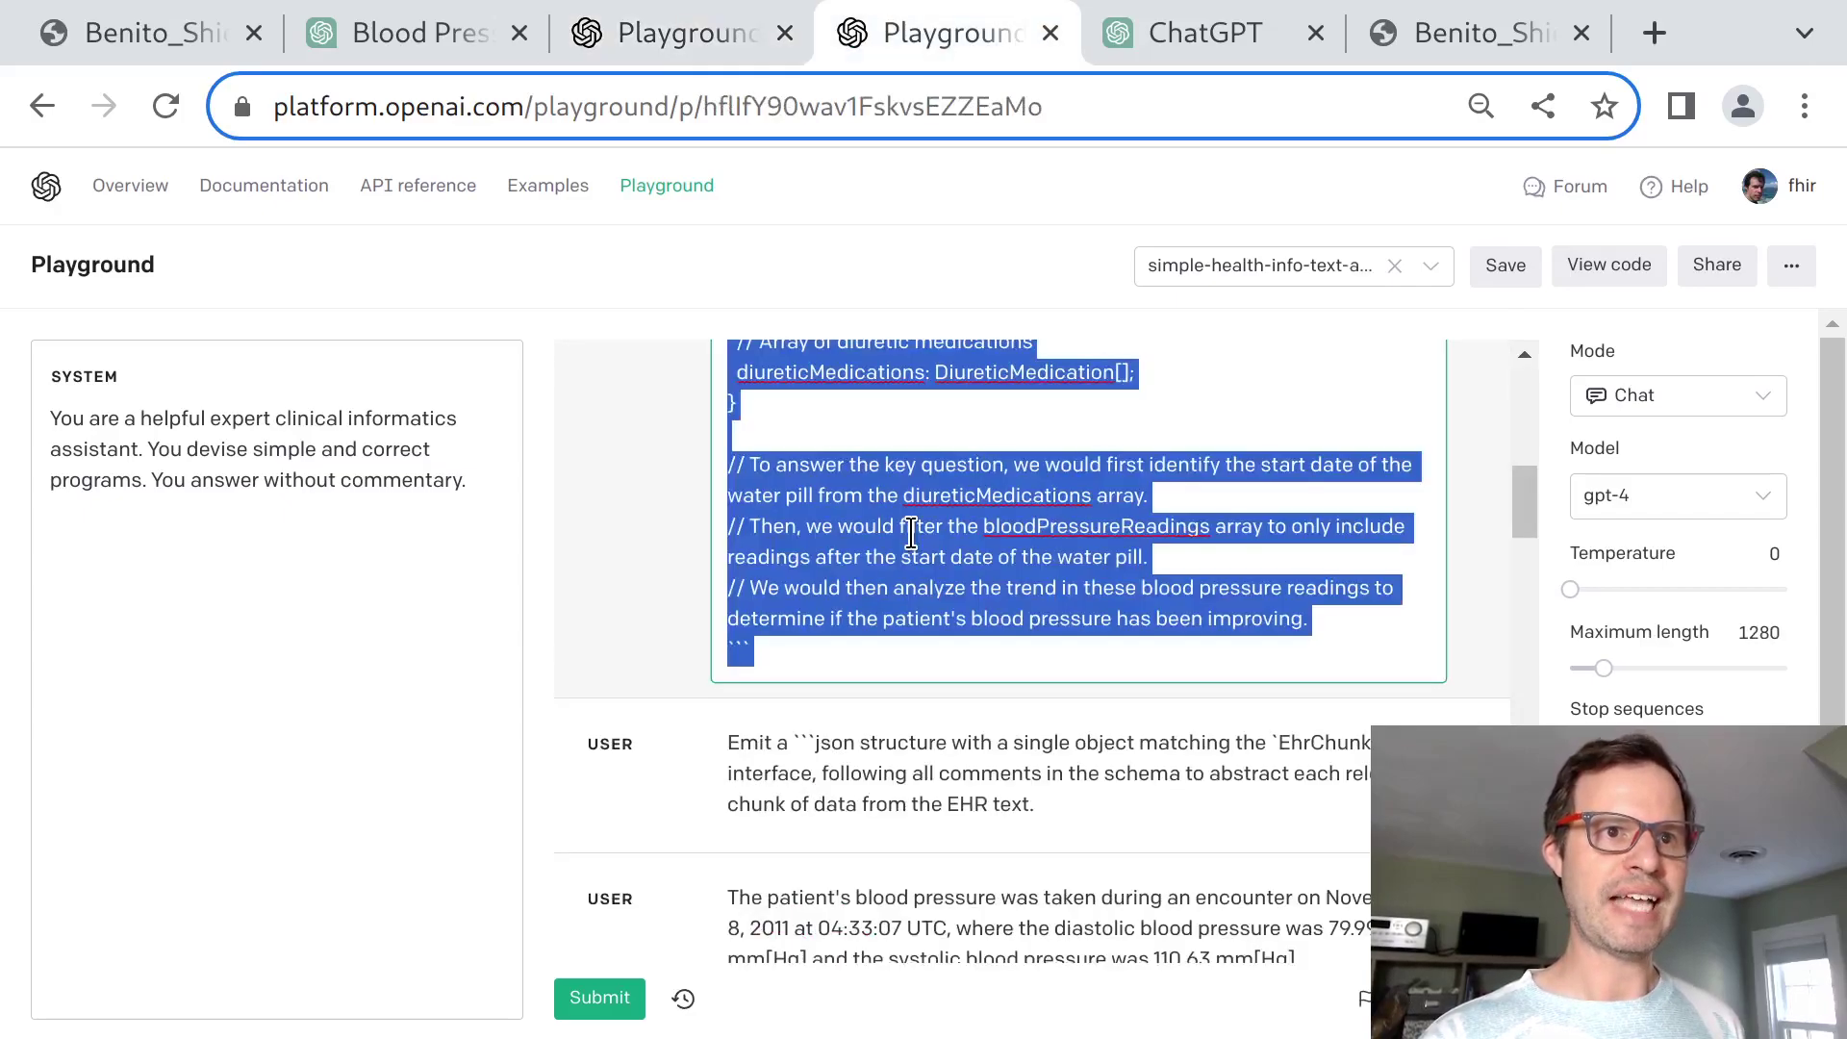
key("ctrl+Tab")
key("ctrl+v")
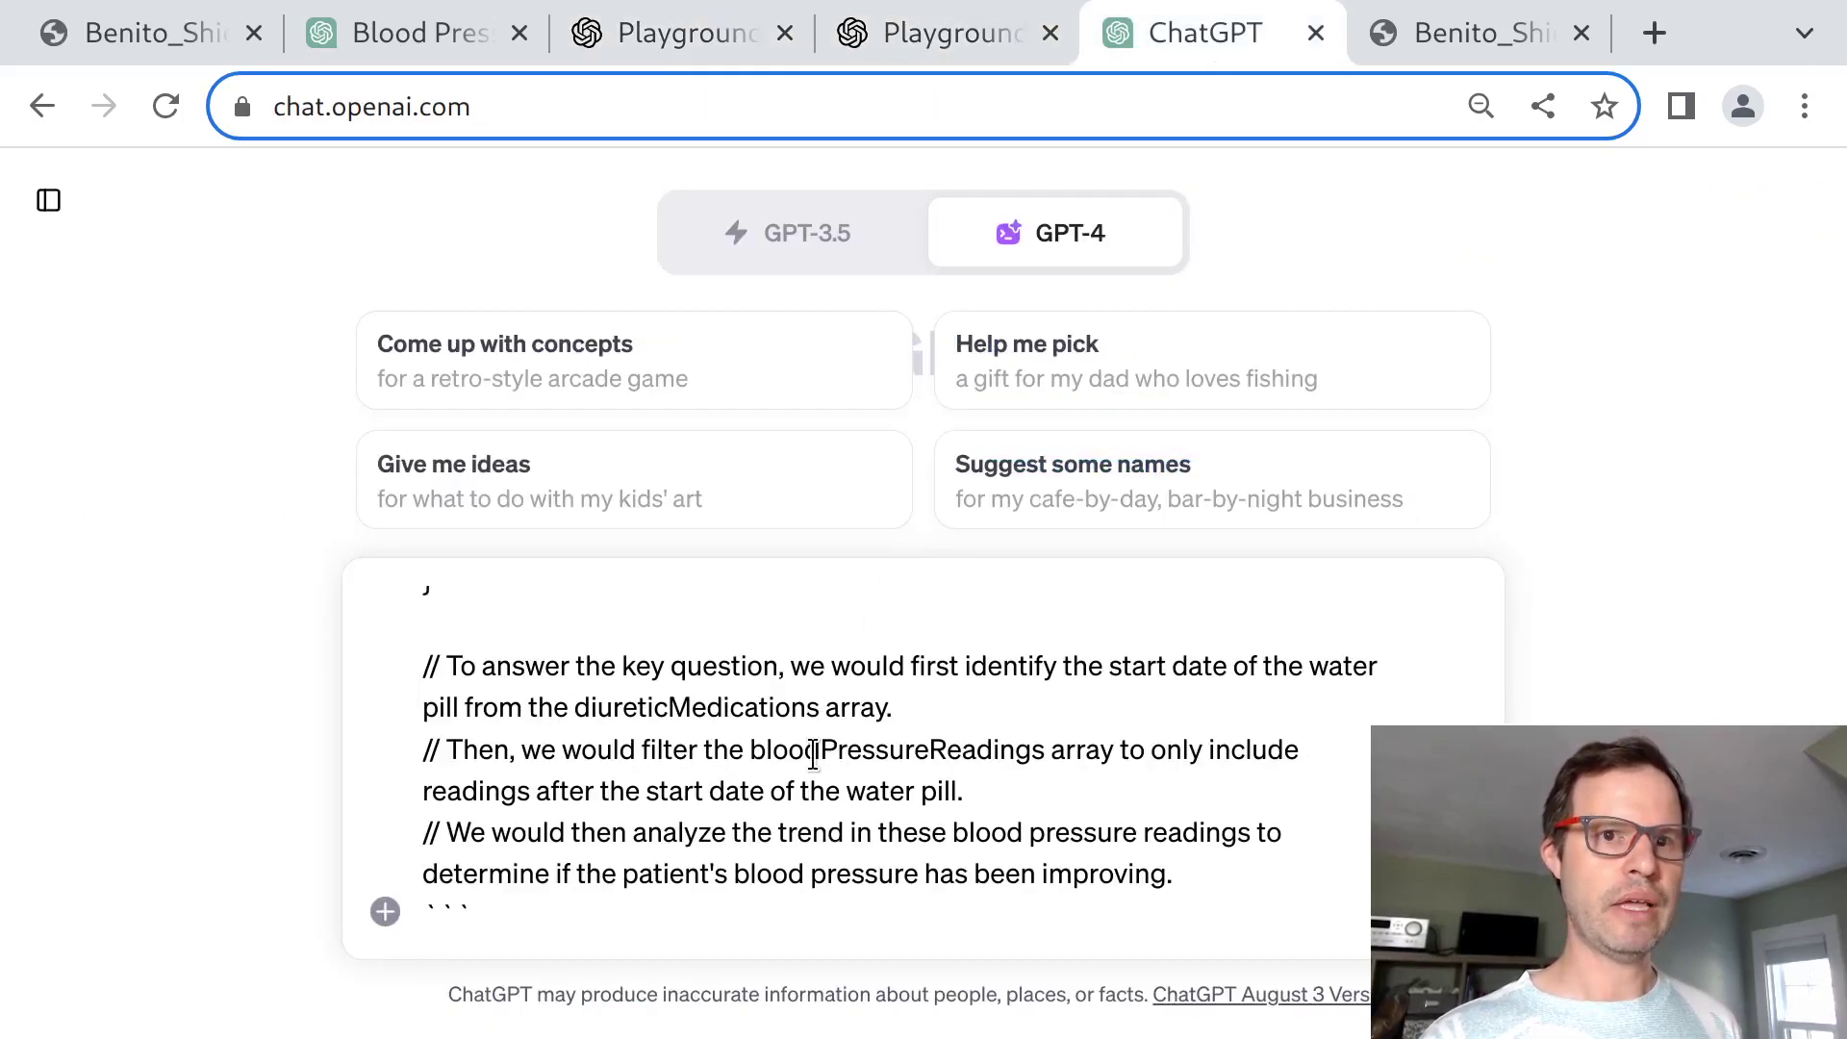
Attach fullEhr.json and send the message.
scroll(812, 753, "up", 10)
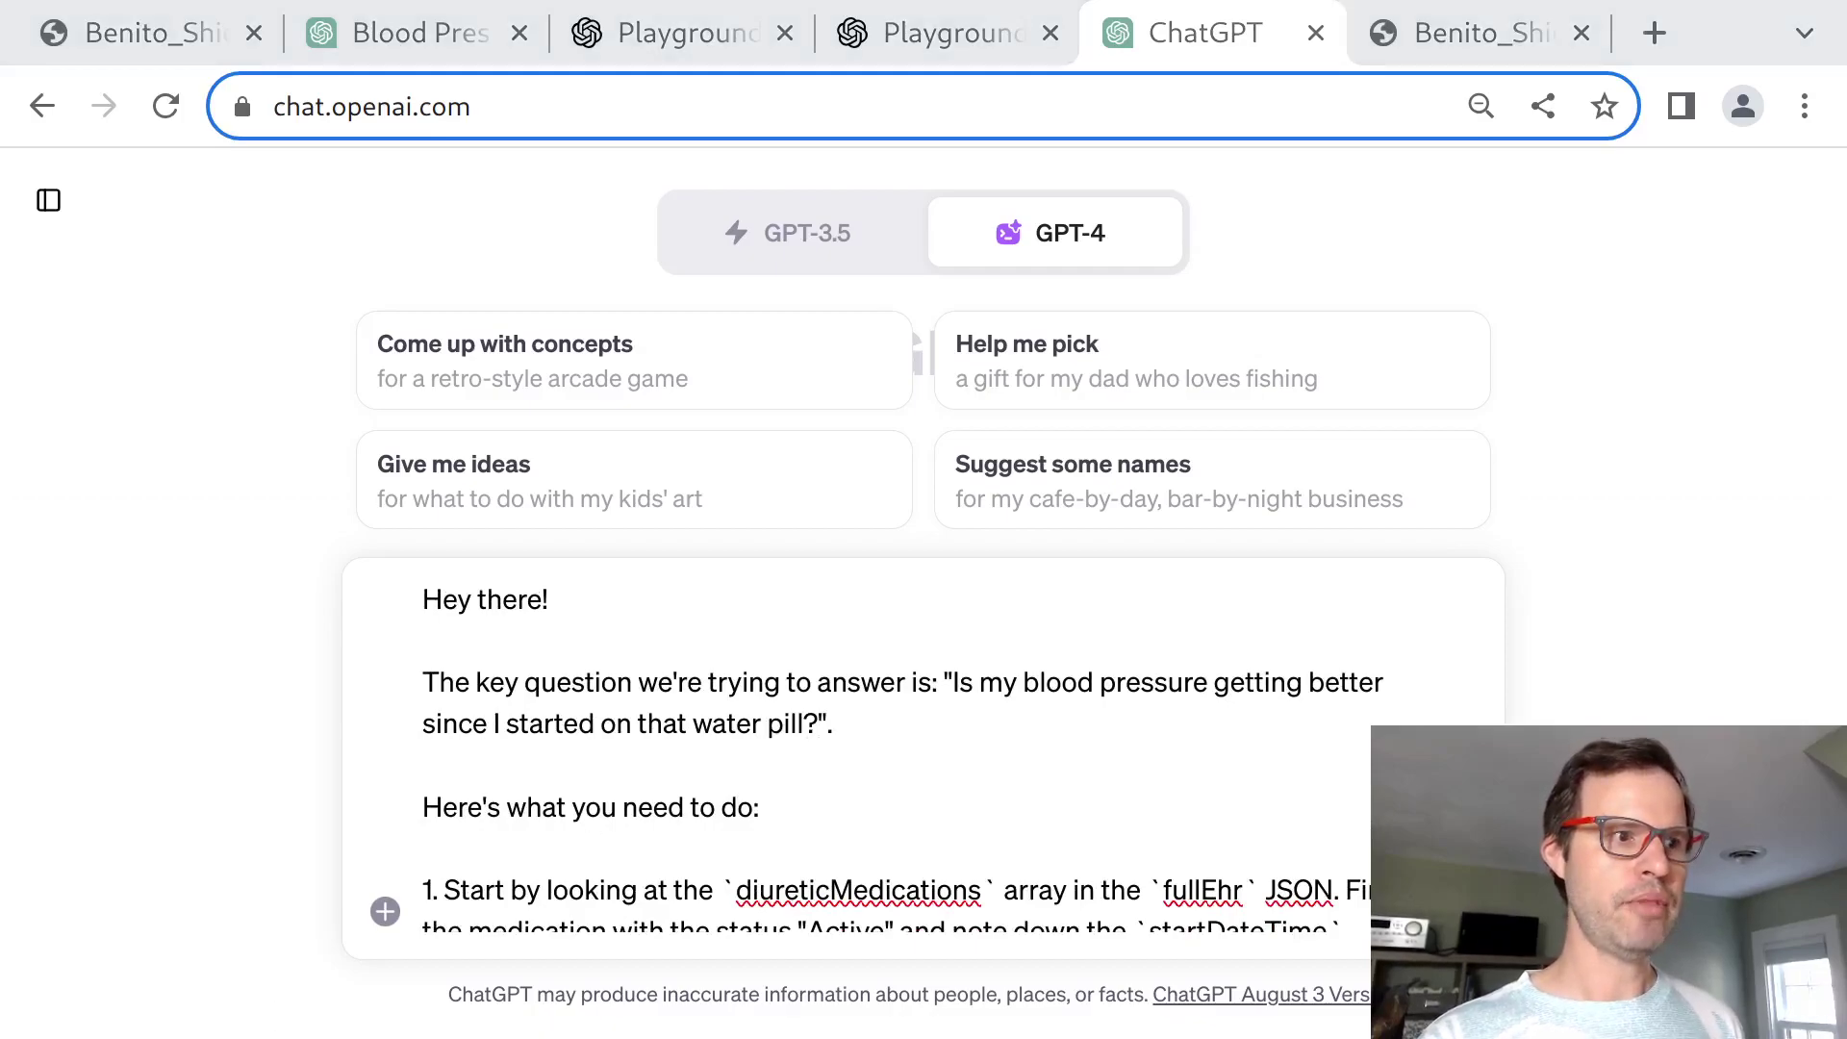
left_click_drag(385, 1034, 520, 780)
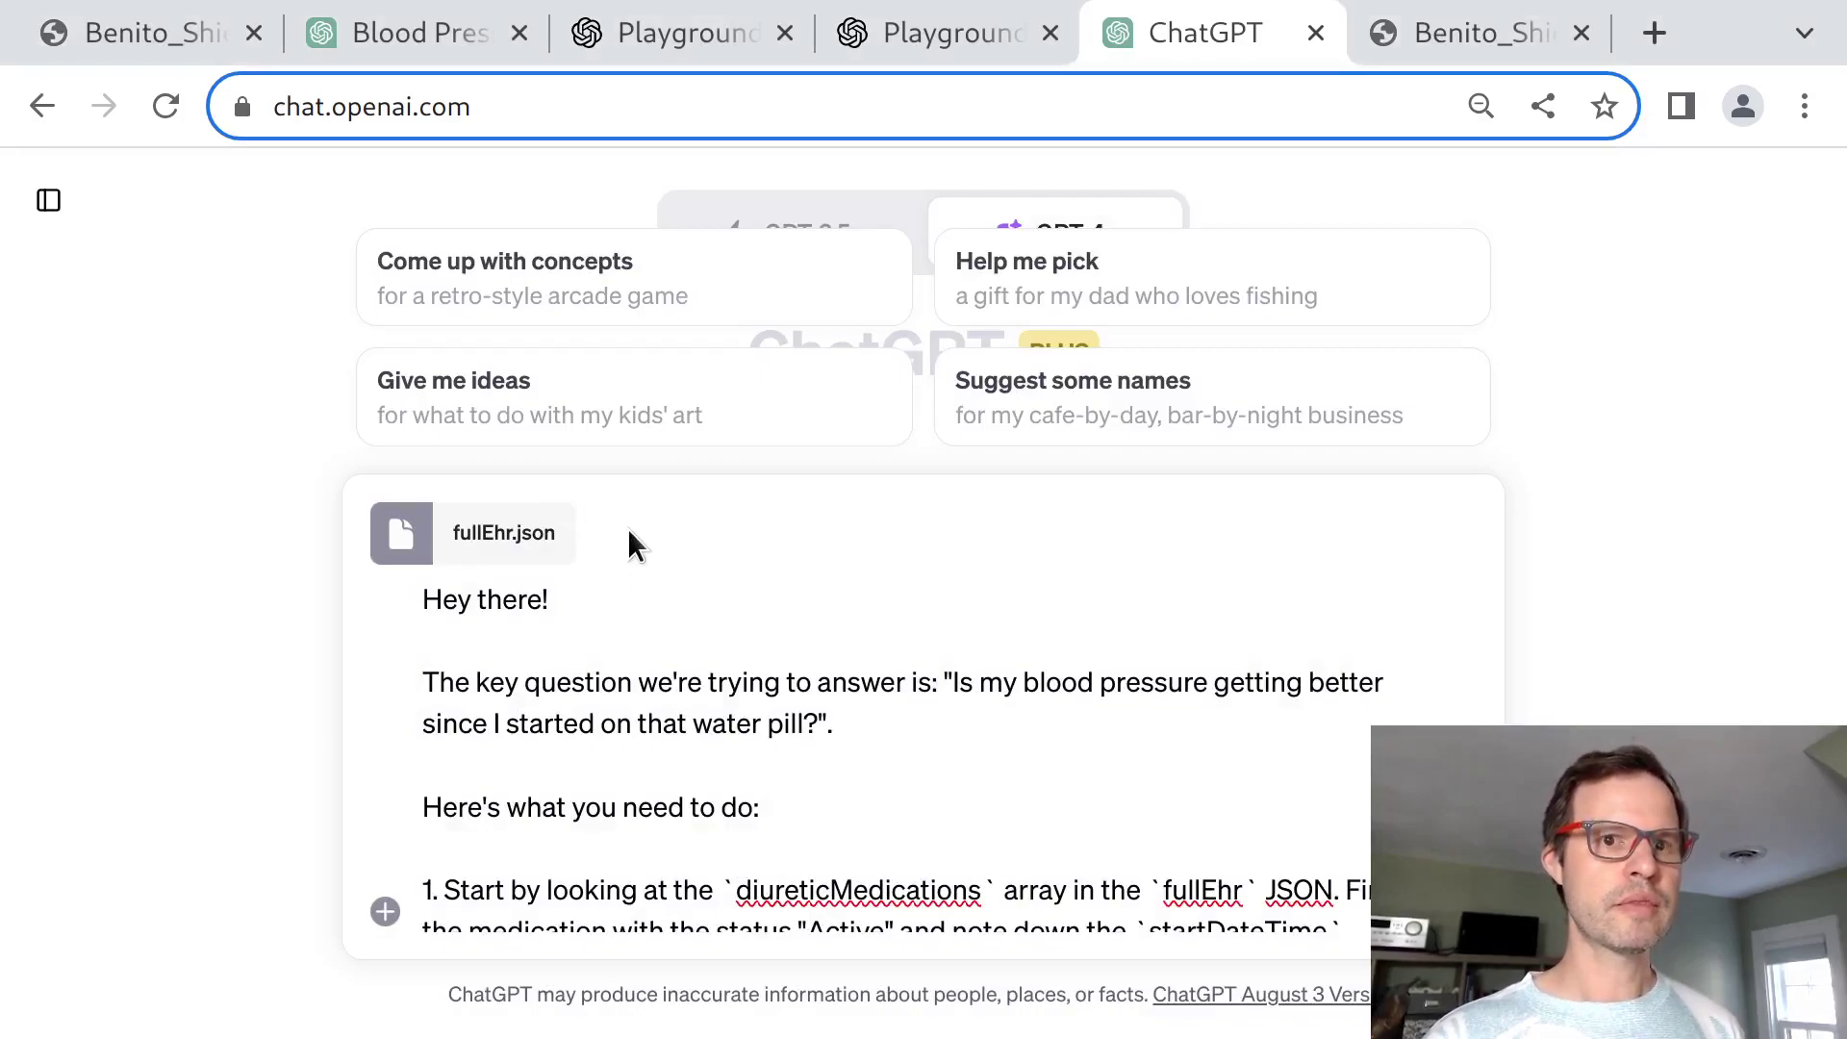
scroll(942, 697, "down", 10)
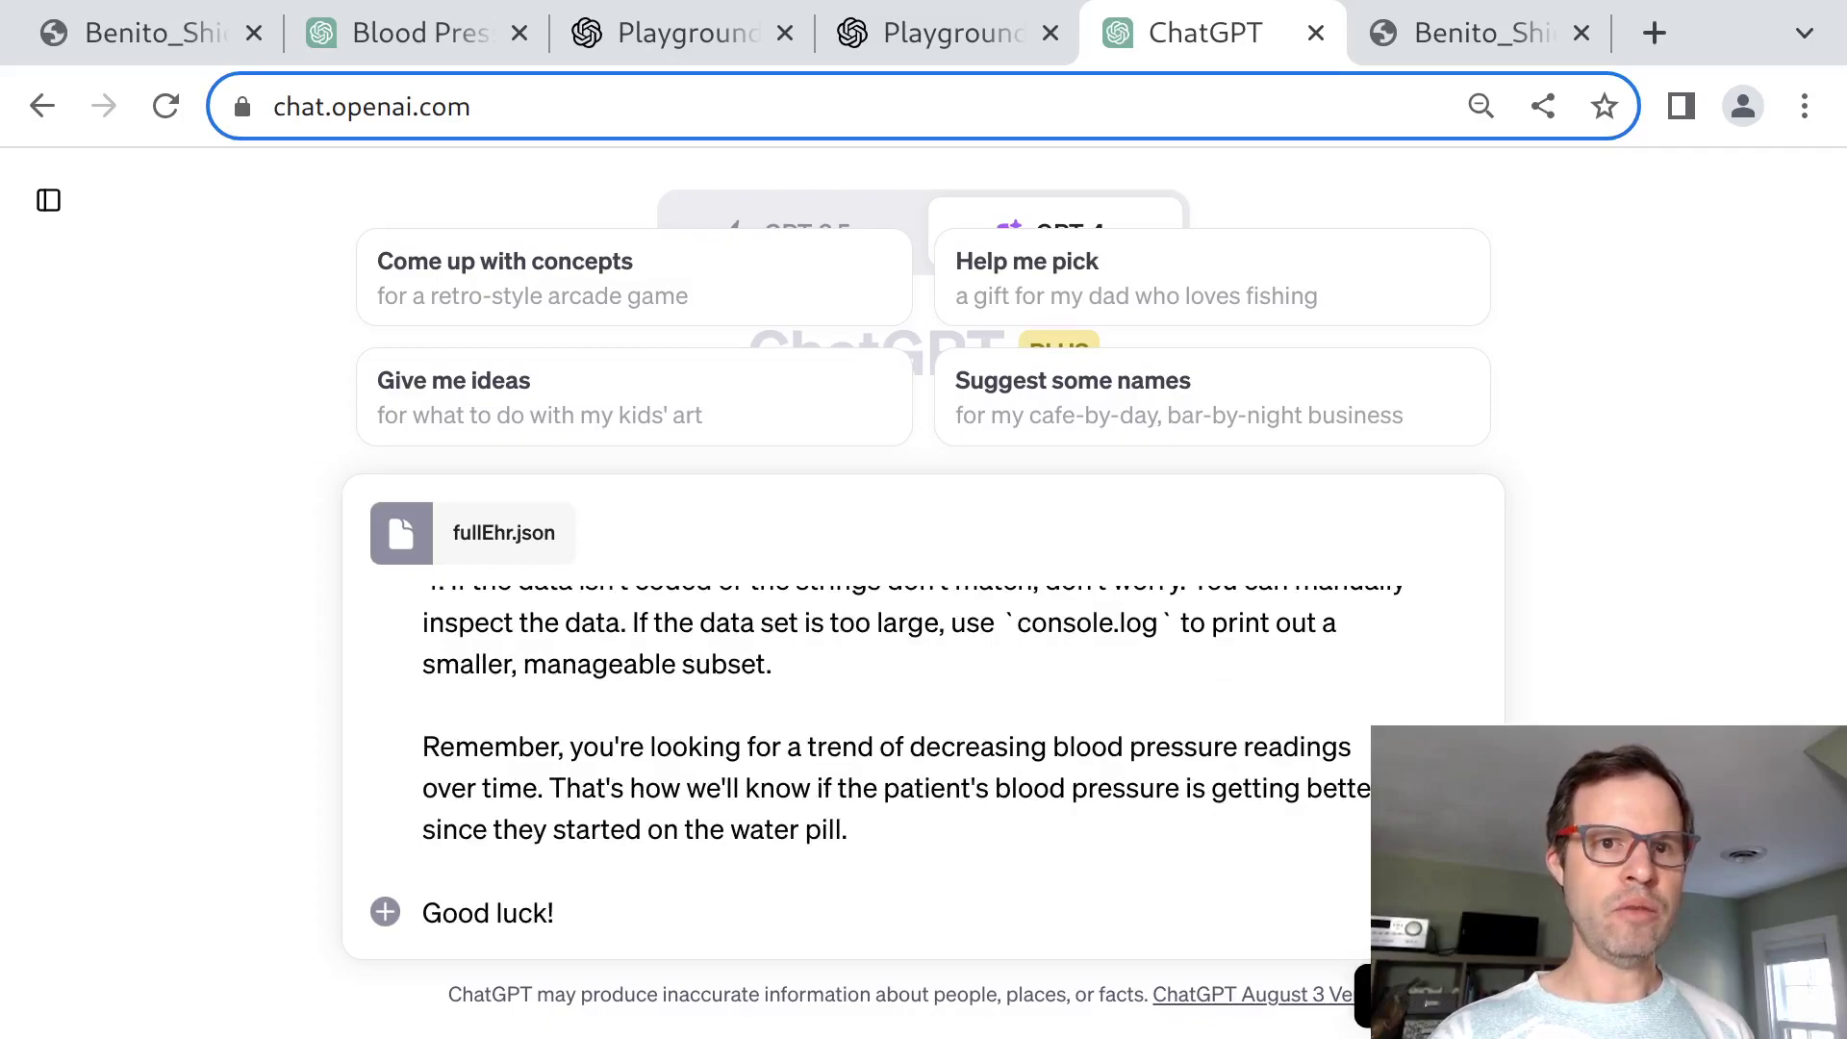
key("Return")
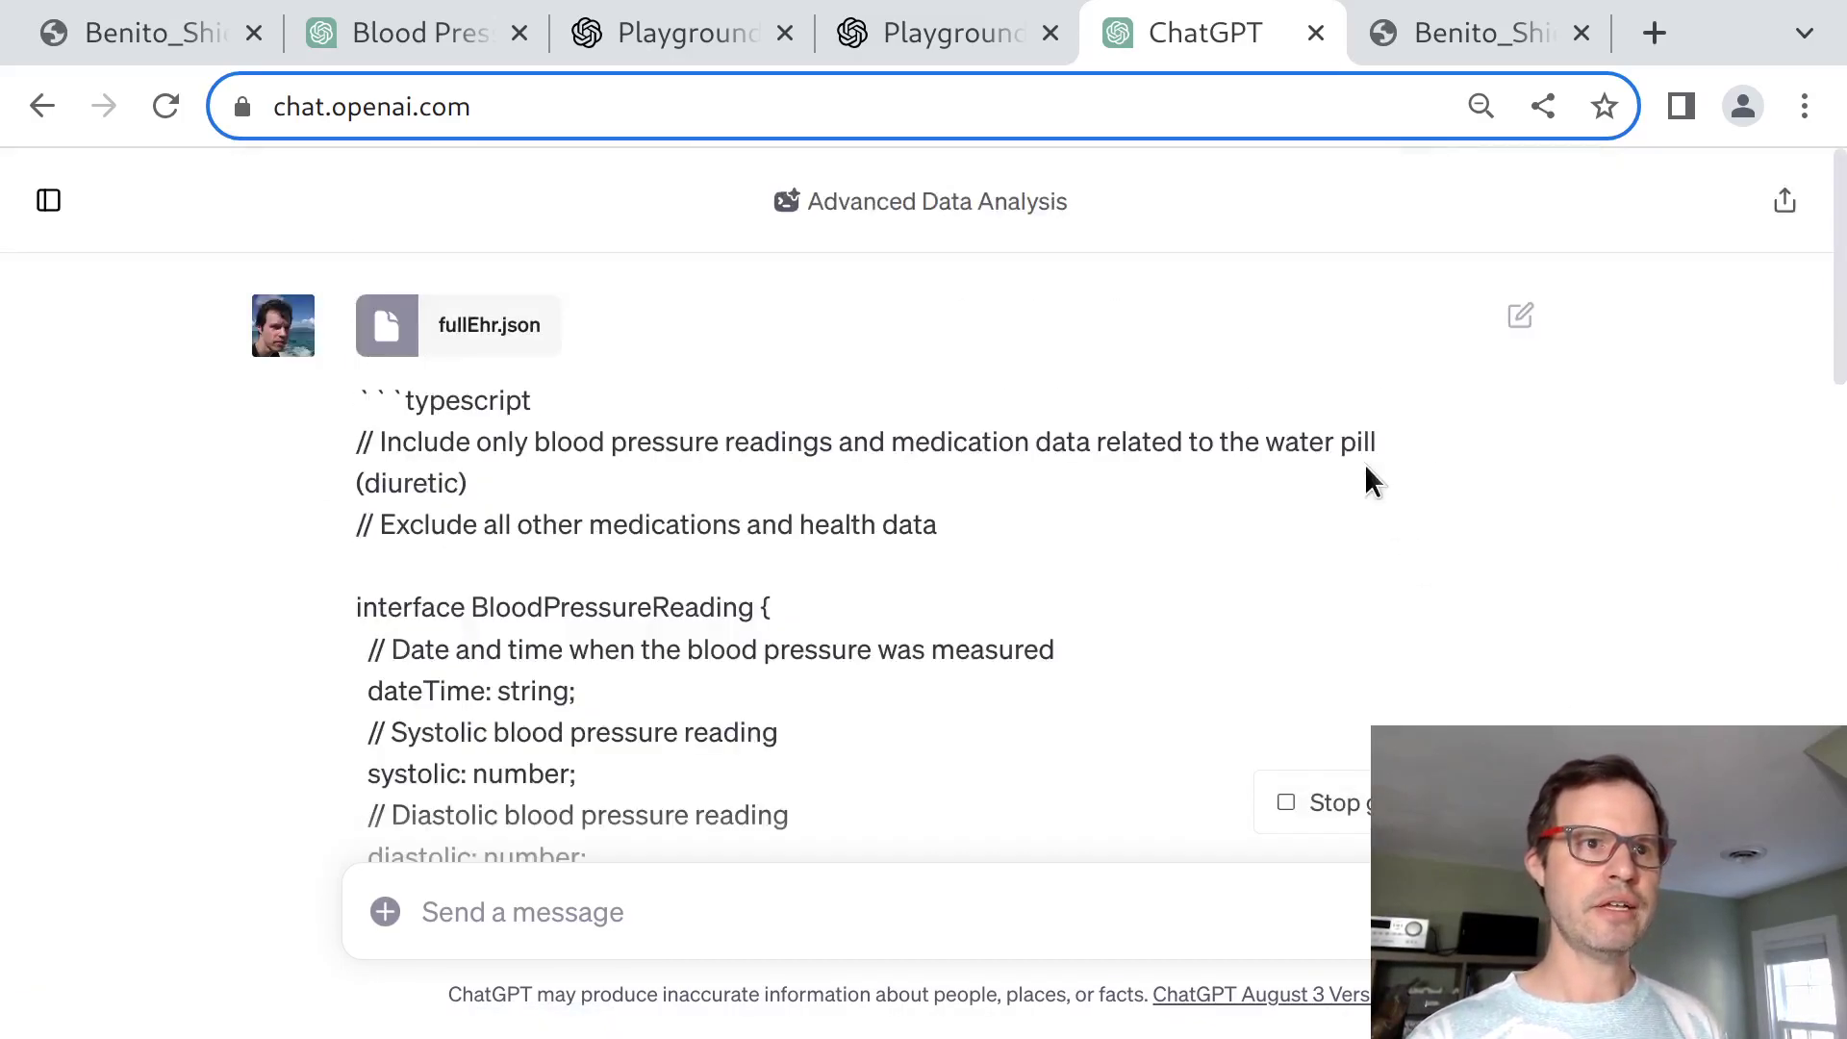
Expand the code that loads fullEhr.json below the reply's opening sentence.
scroll(1523, 702, "down", 10)
scroll(1524, 702, "down", 10)
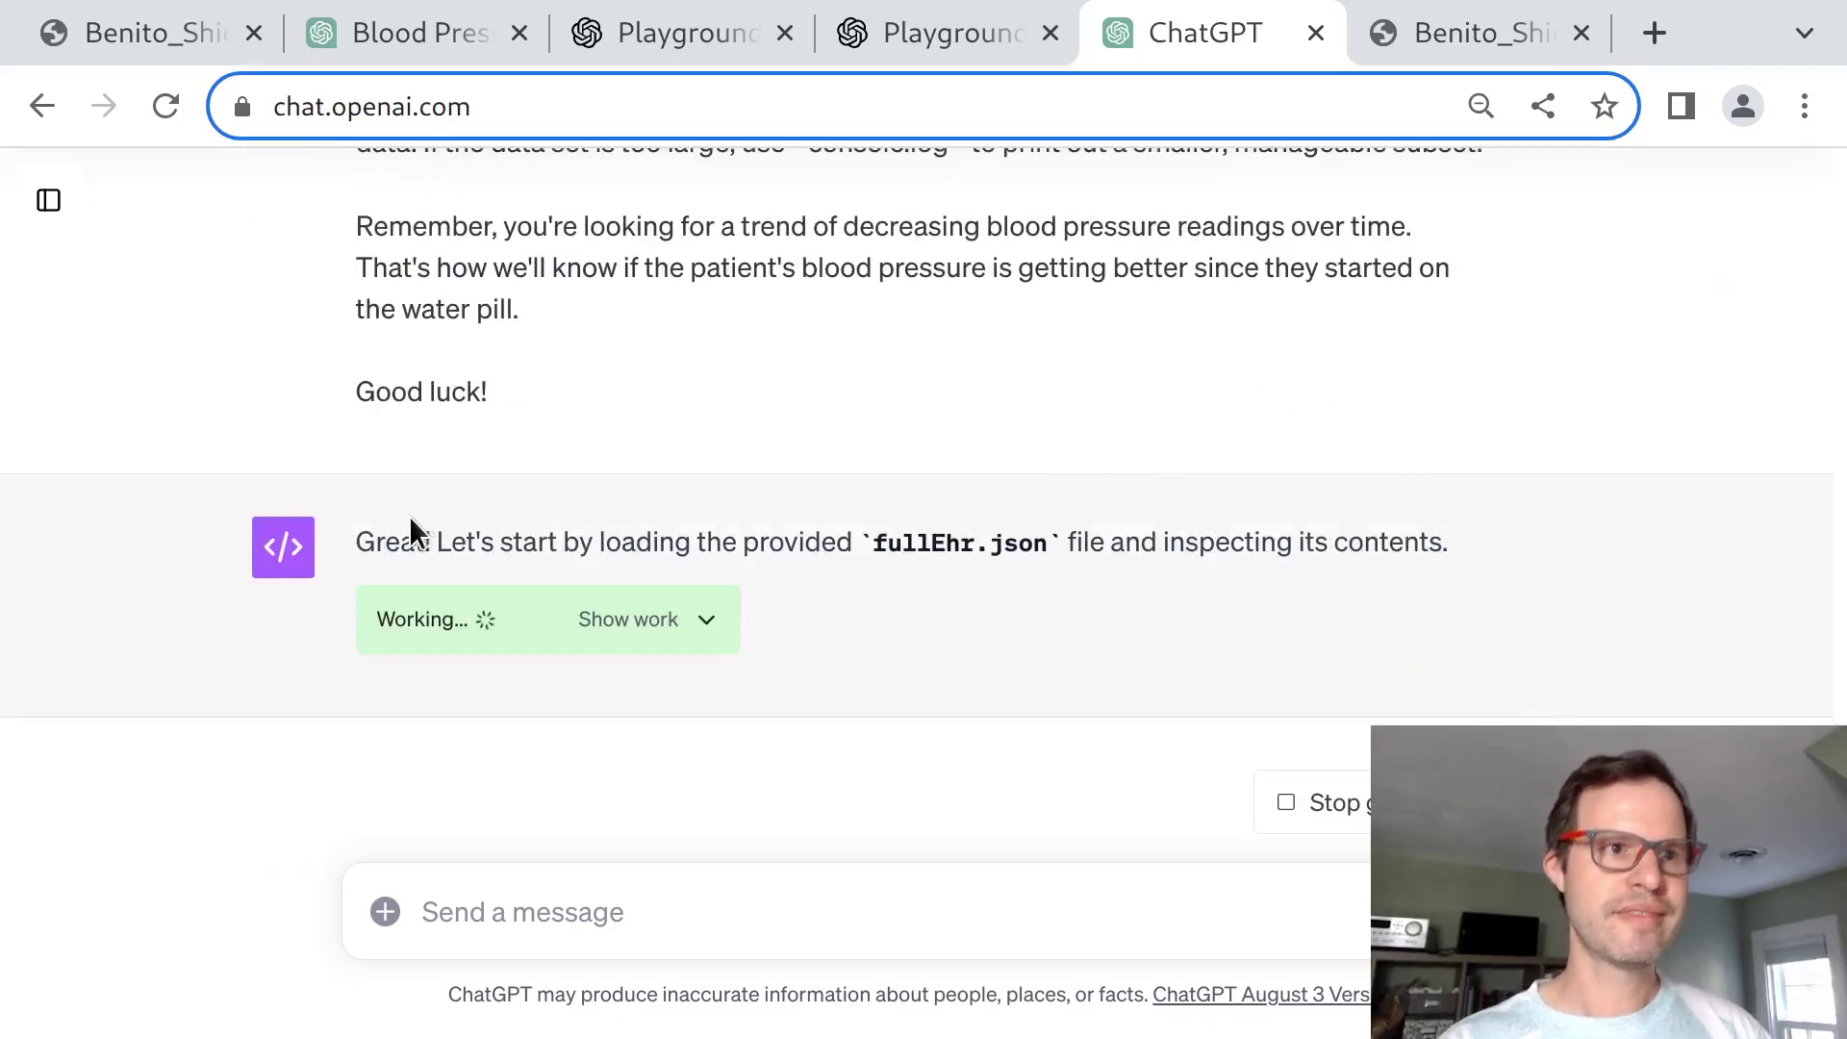
triple_click(408, 529)
left_click(614, 541)
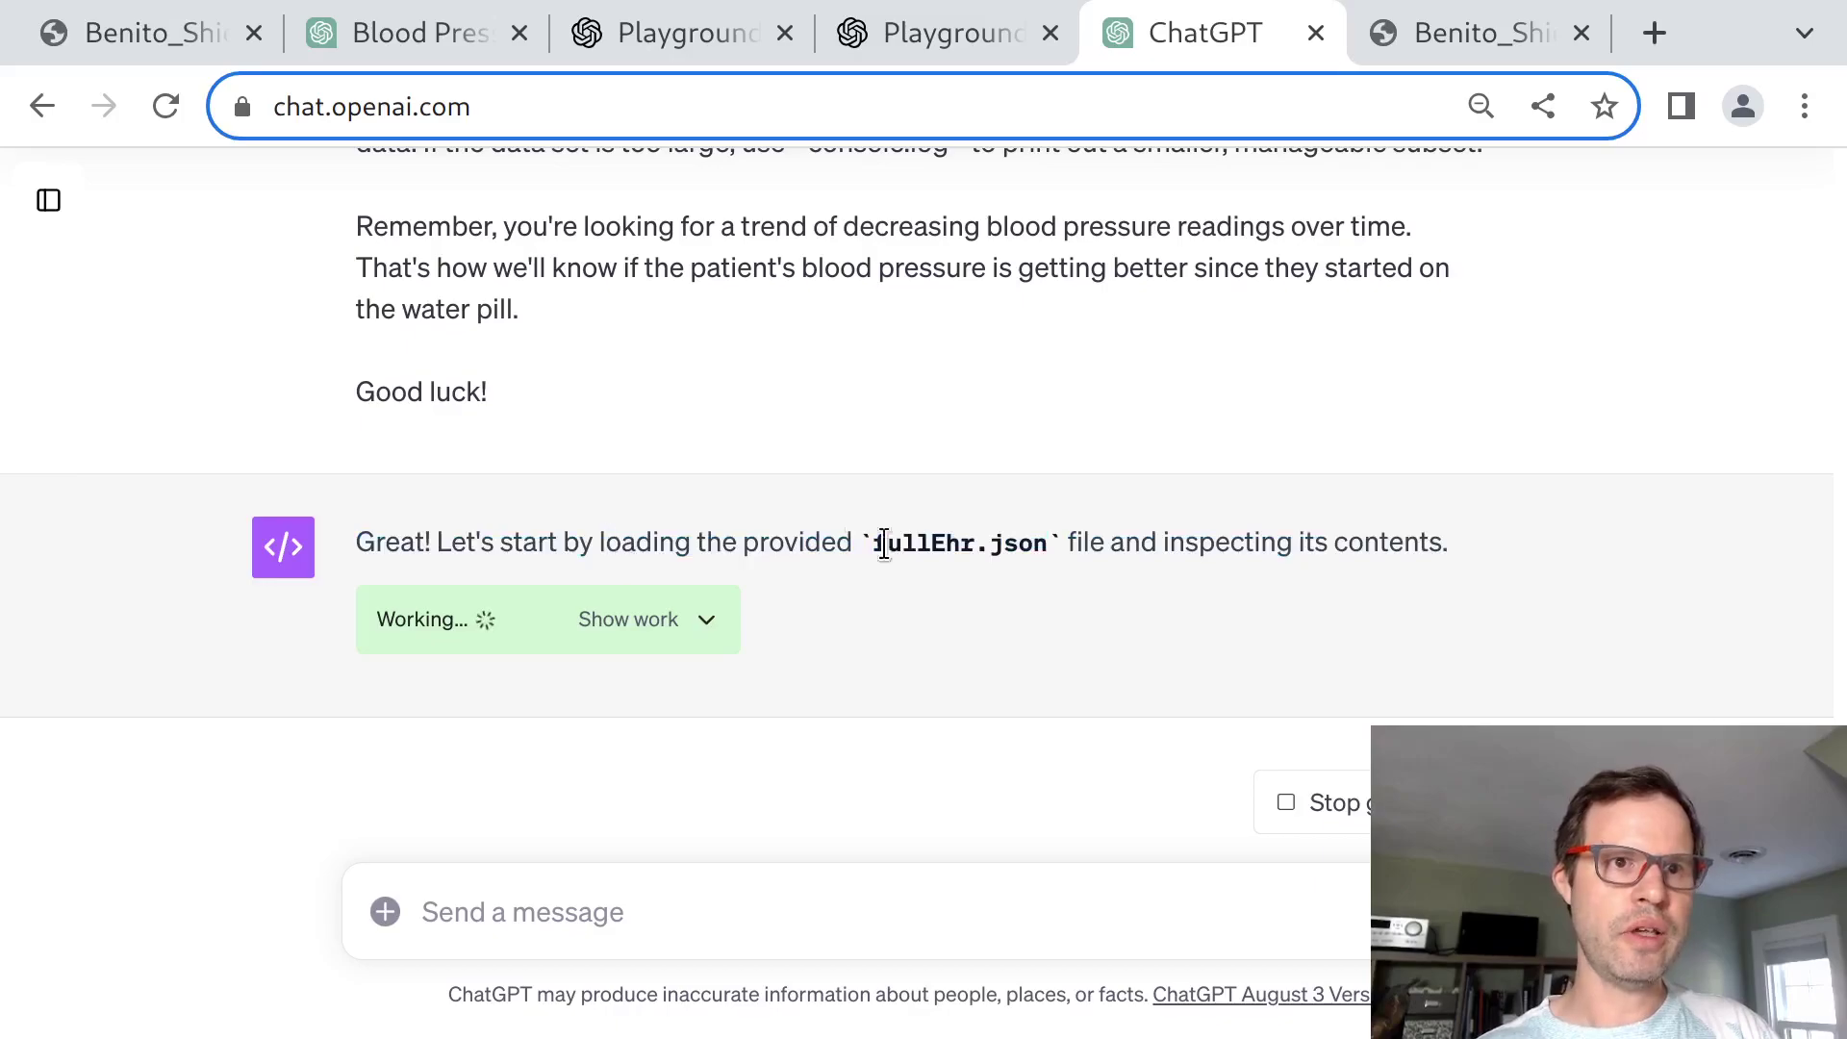
left_click(716, 624)
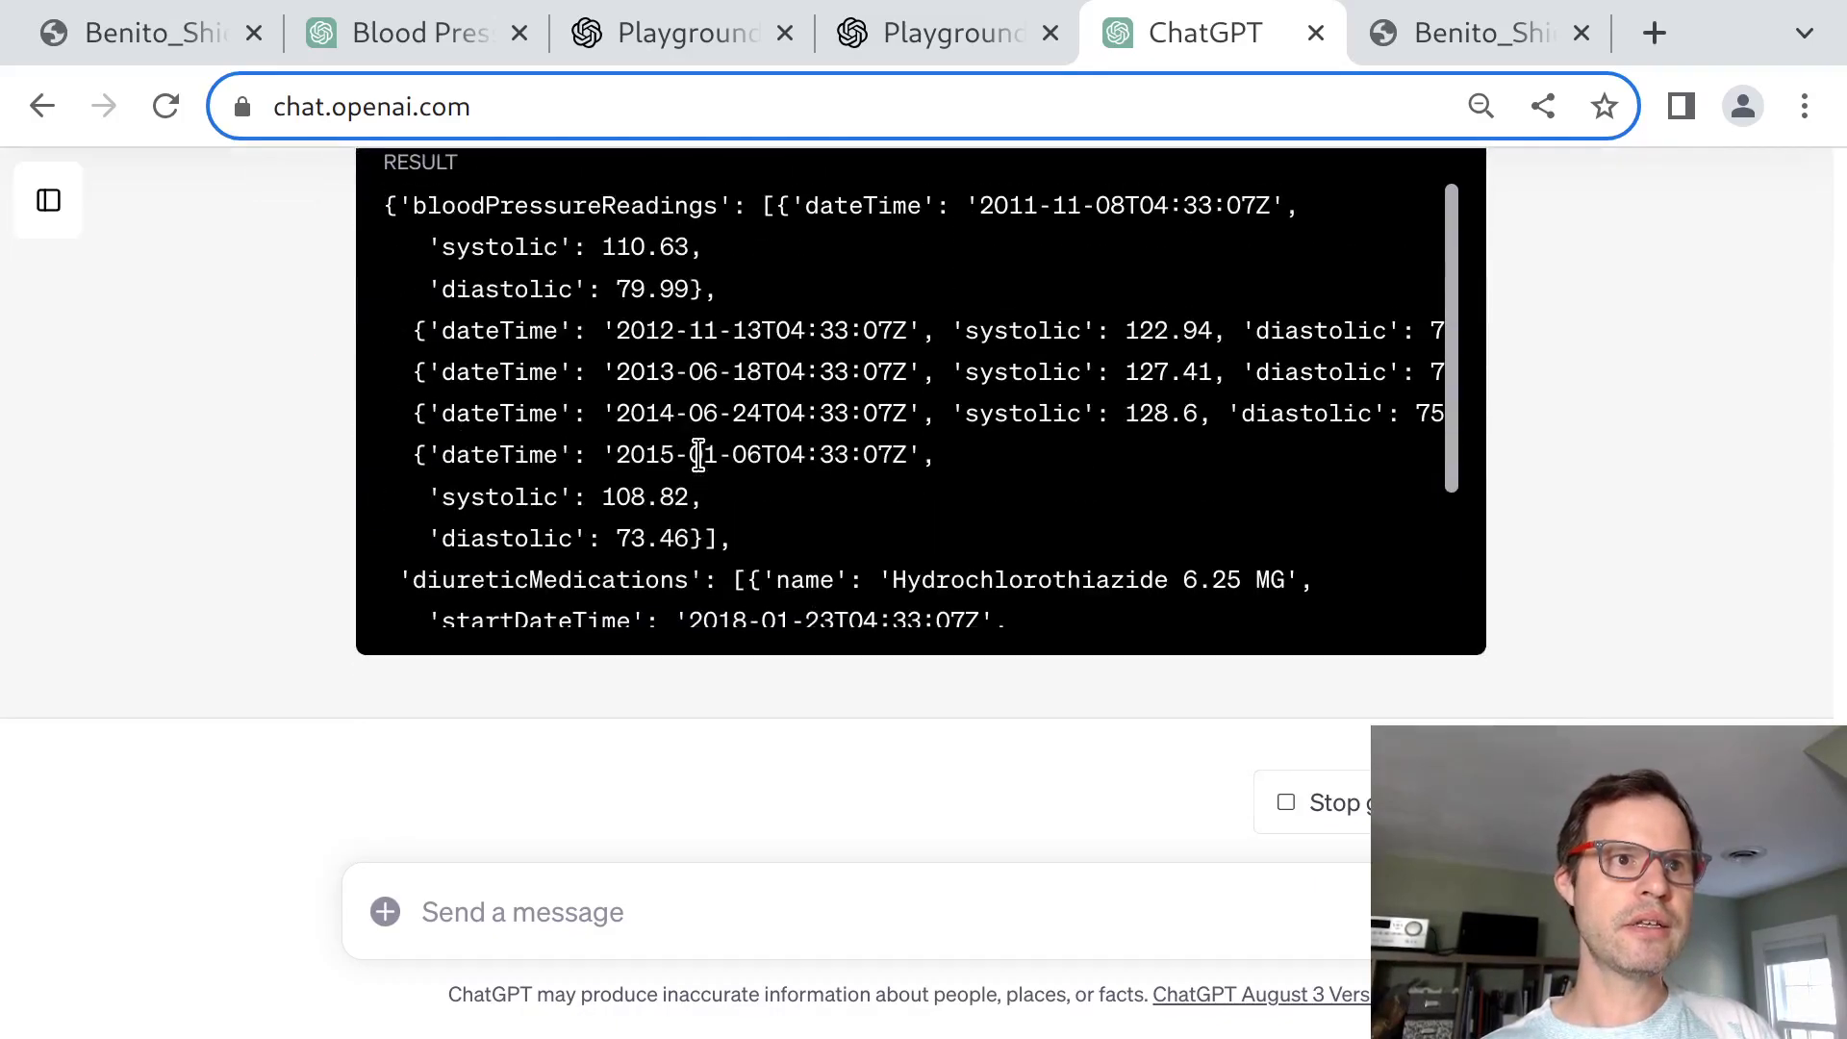
scroll(700, 472, "up", 15)
scroll(699, 460, "down", 8)
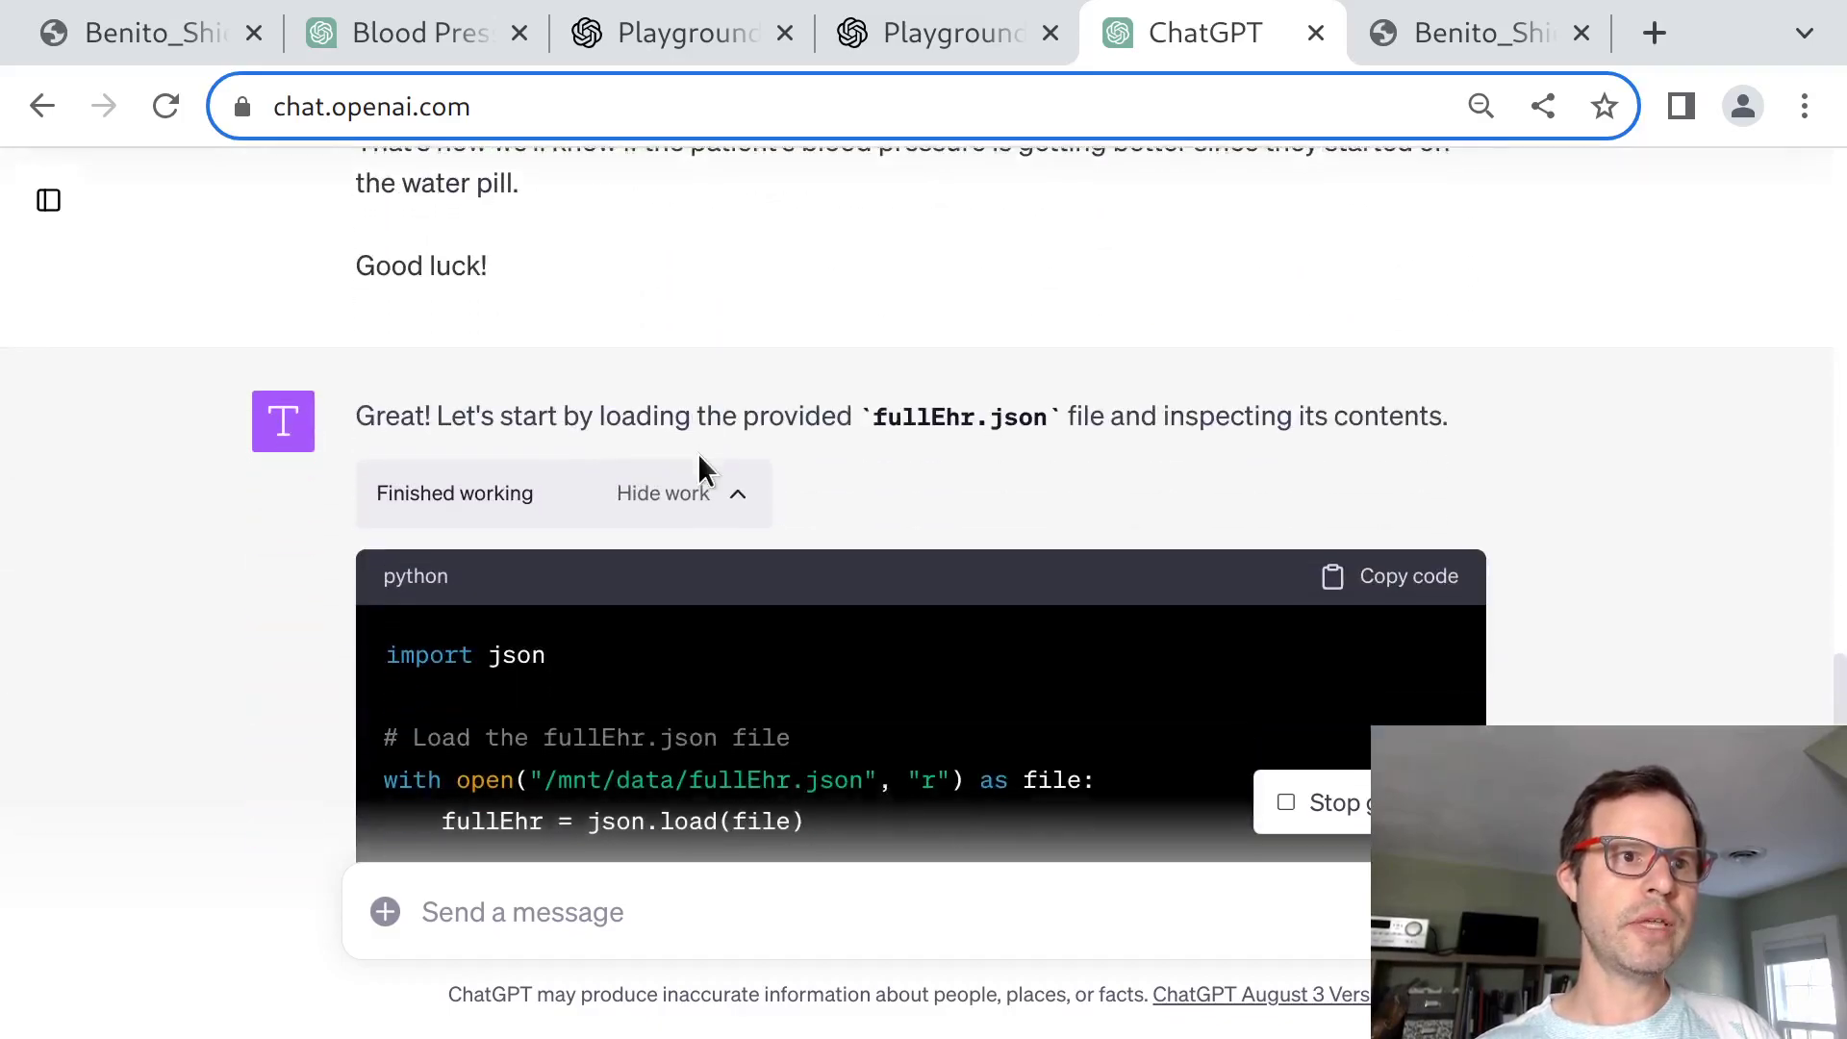
left_click_drag(554, 513, 693, 602)
scroll(692, 602, "down", 3)
Highlight the bloodPressureReadings and diureticMedications keys and the first-five-readings slice in the code.
double_click(676, 444)
left_click_drag(676, 445, 739, 515)
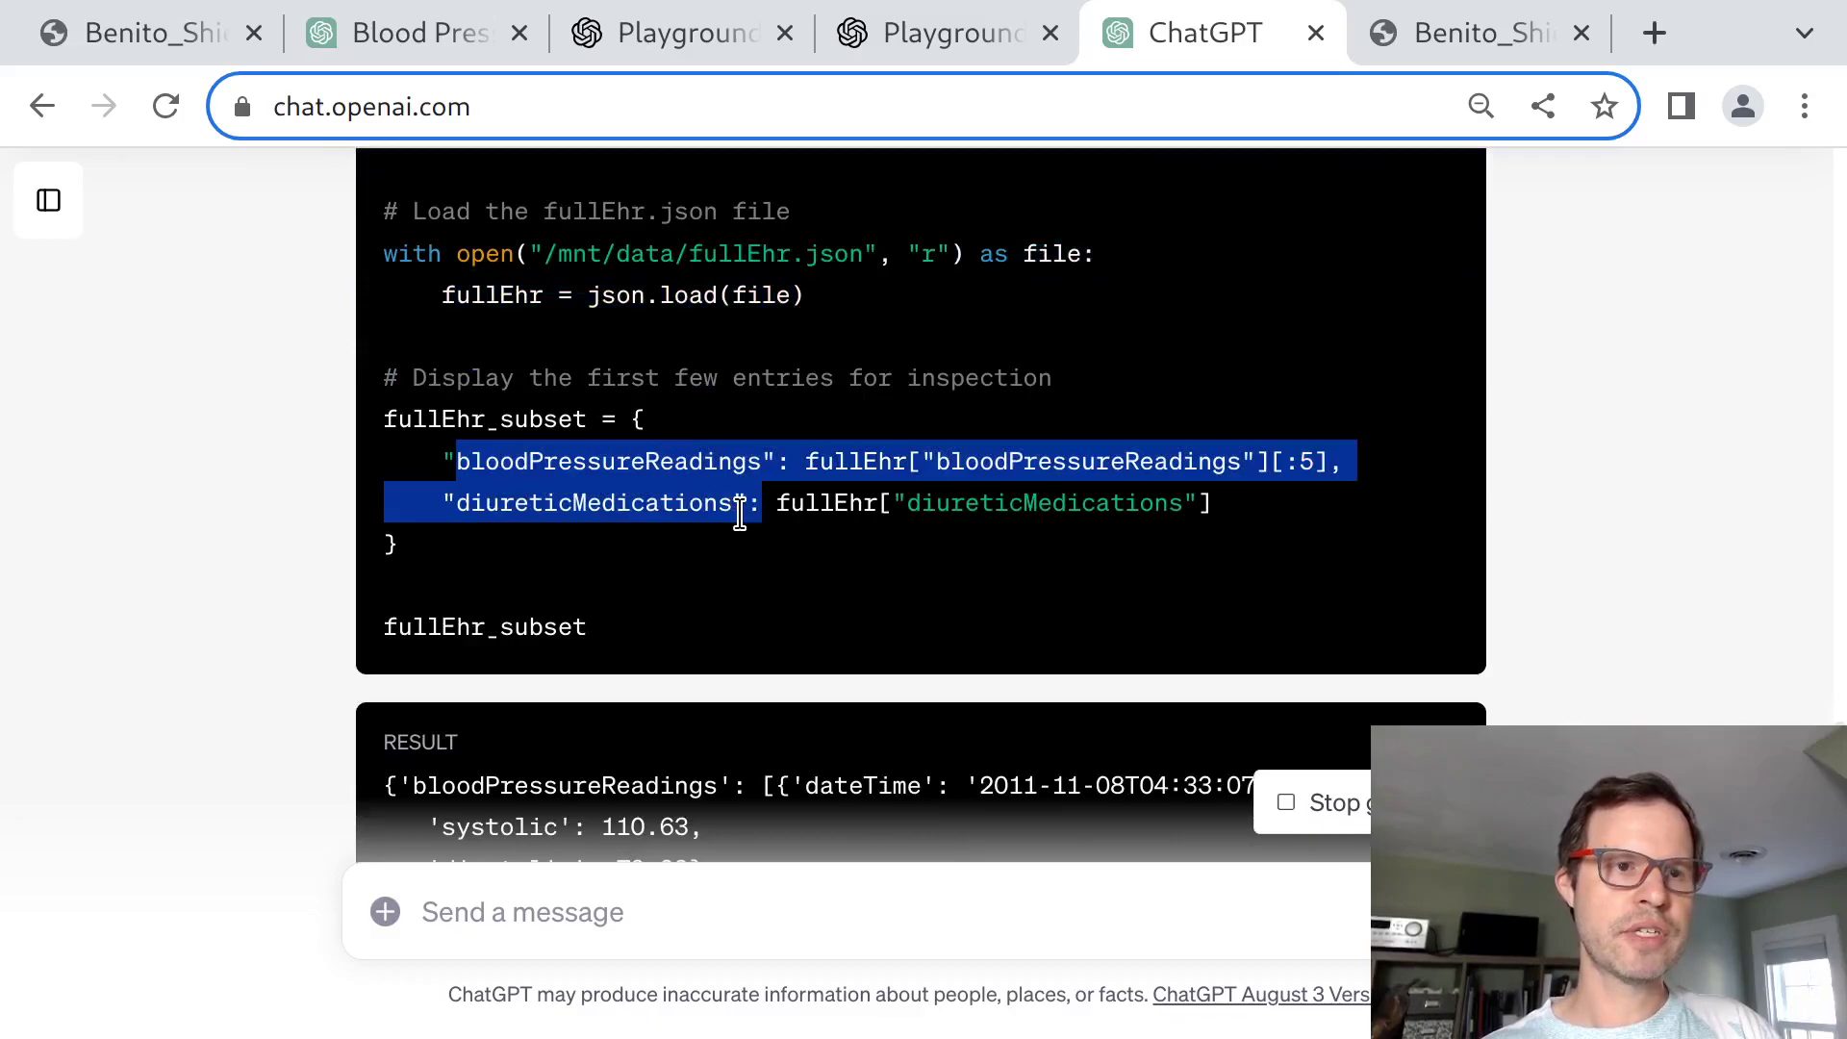
scroll(577, 471, "down", 1)
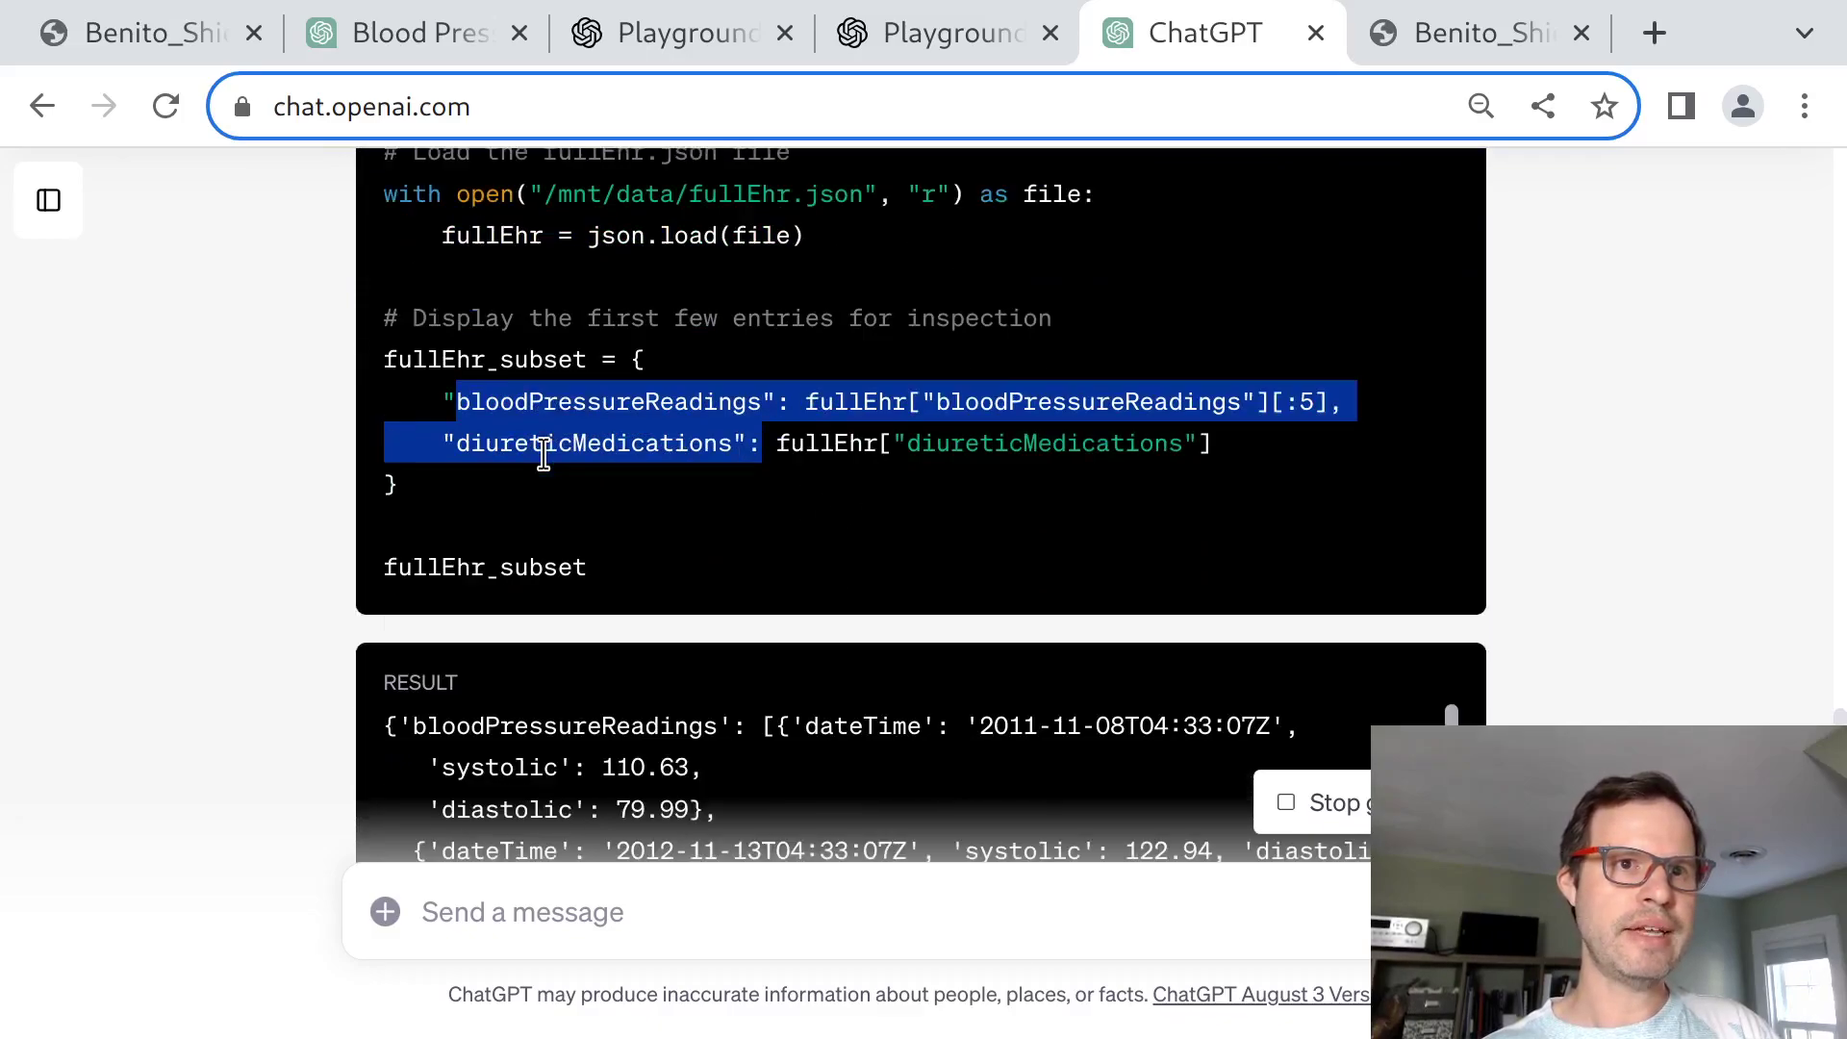
left_click(1268, 443)
left_click_drag(1095, 389, 1382, 421)
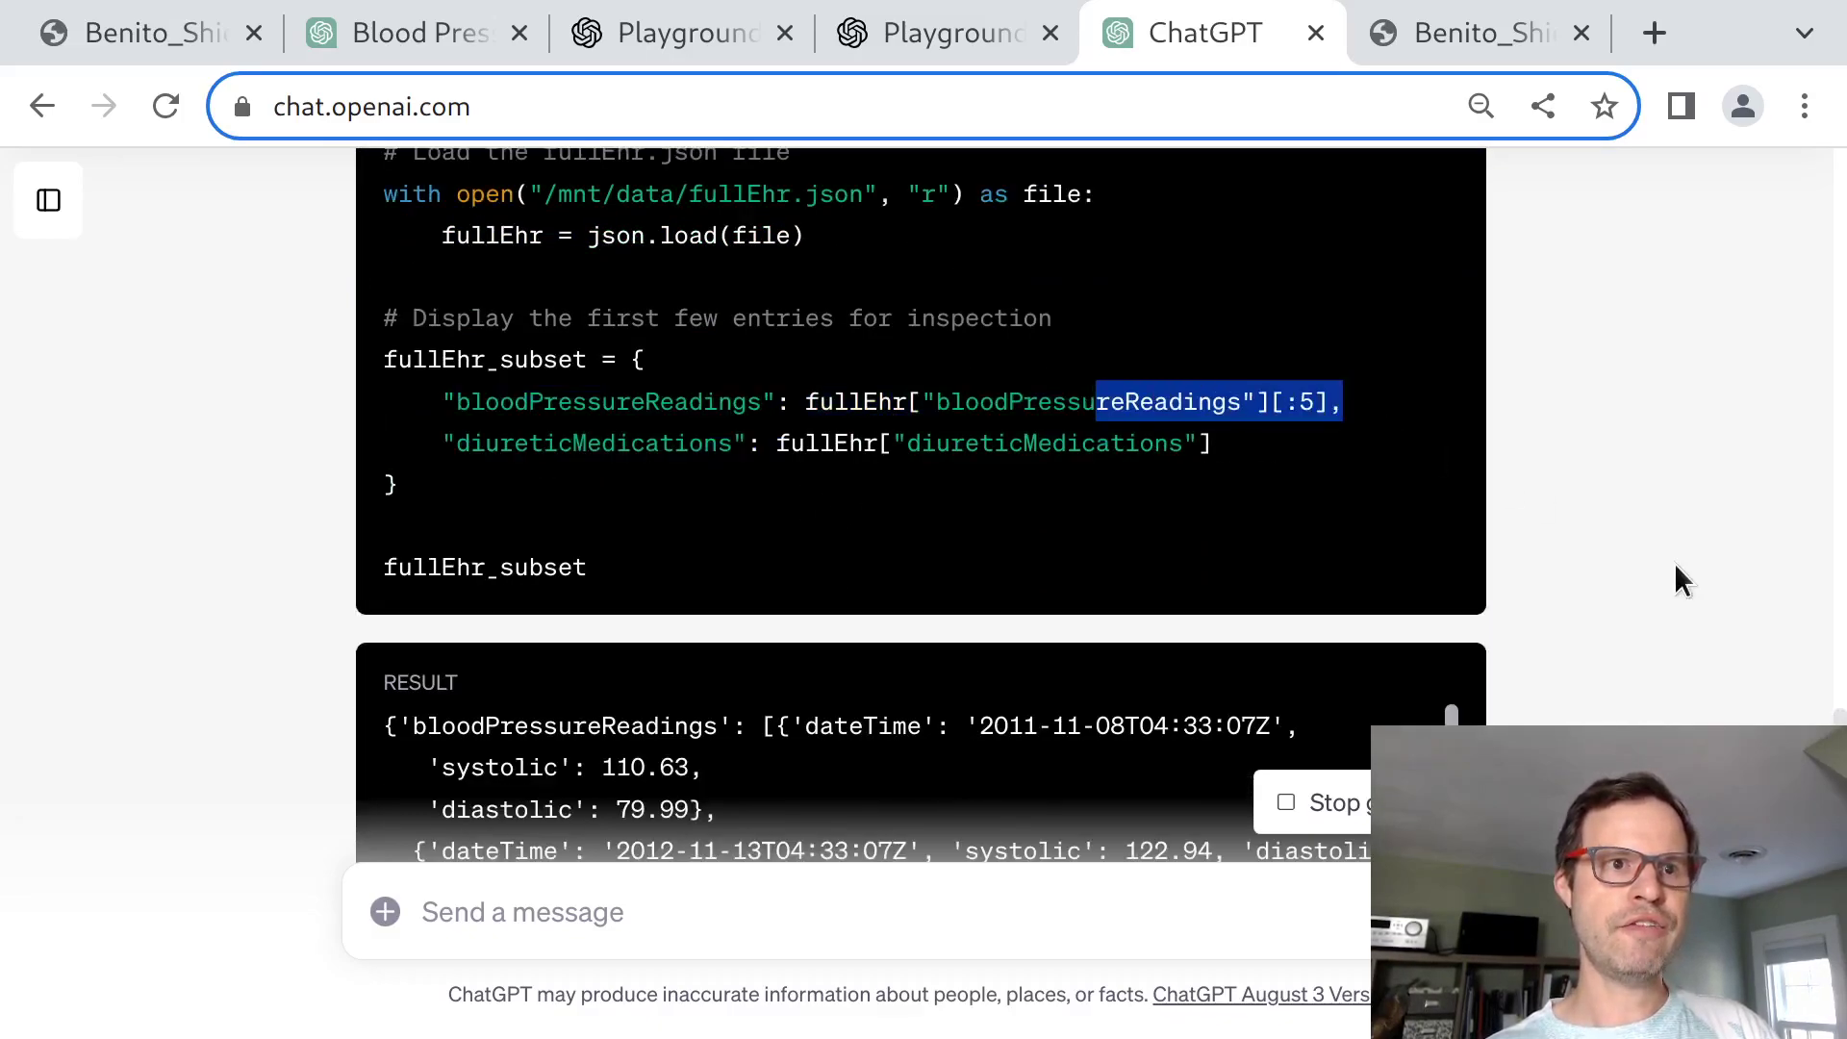
Review the 2011–2015 readings, the discontinued Hydrochlorothiazide 6.25 MG, and the plan's steps.
scroll(1675, 577, "down", 3)
scroll(1210, 586, "down", 3)
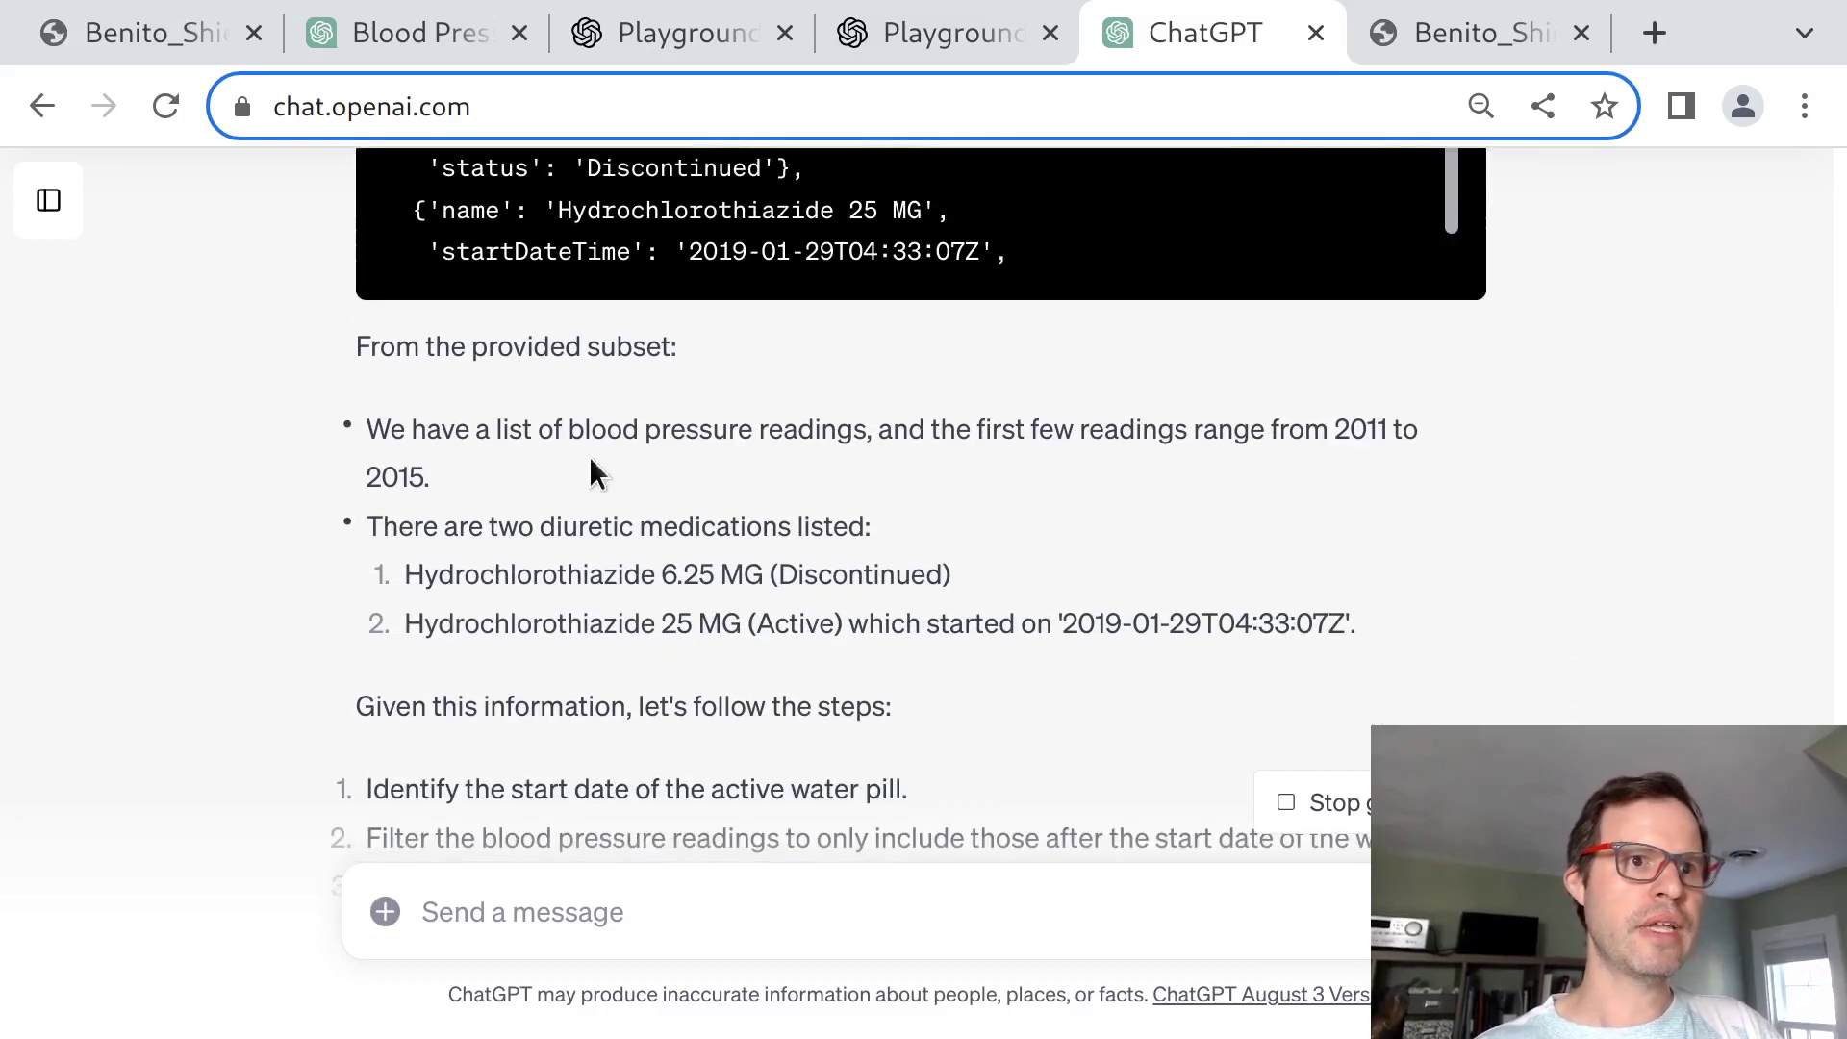
triple_click(536, 409)
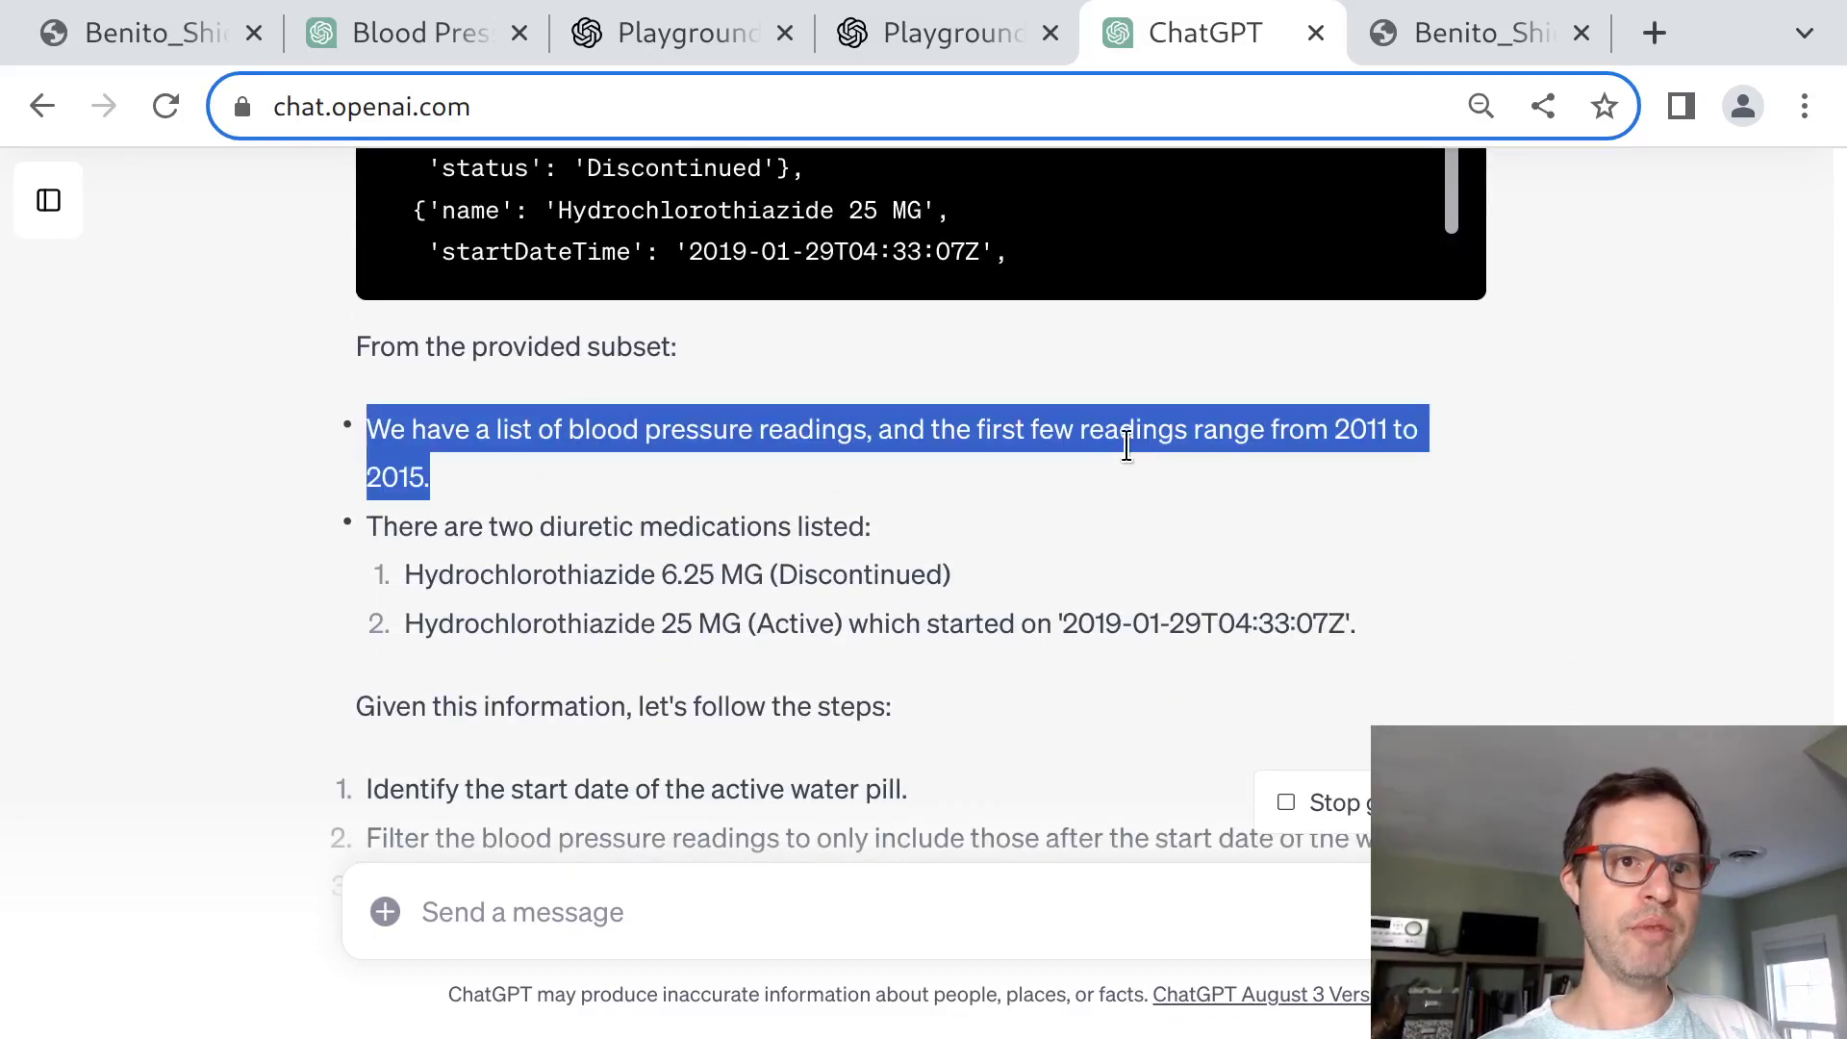
left_click_drag(662, 577, 780, 657)
left_click(783, 655)
triple_click(1098, 602)
left_click(1114, 597)
triple_click(1179, 592)
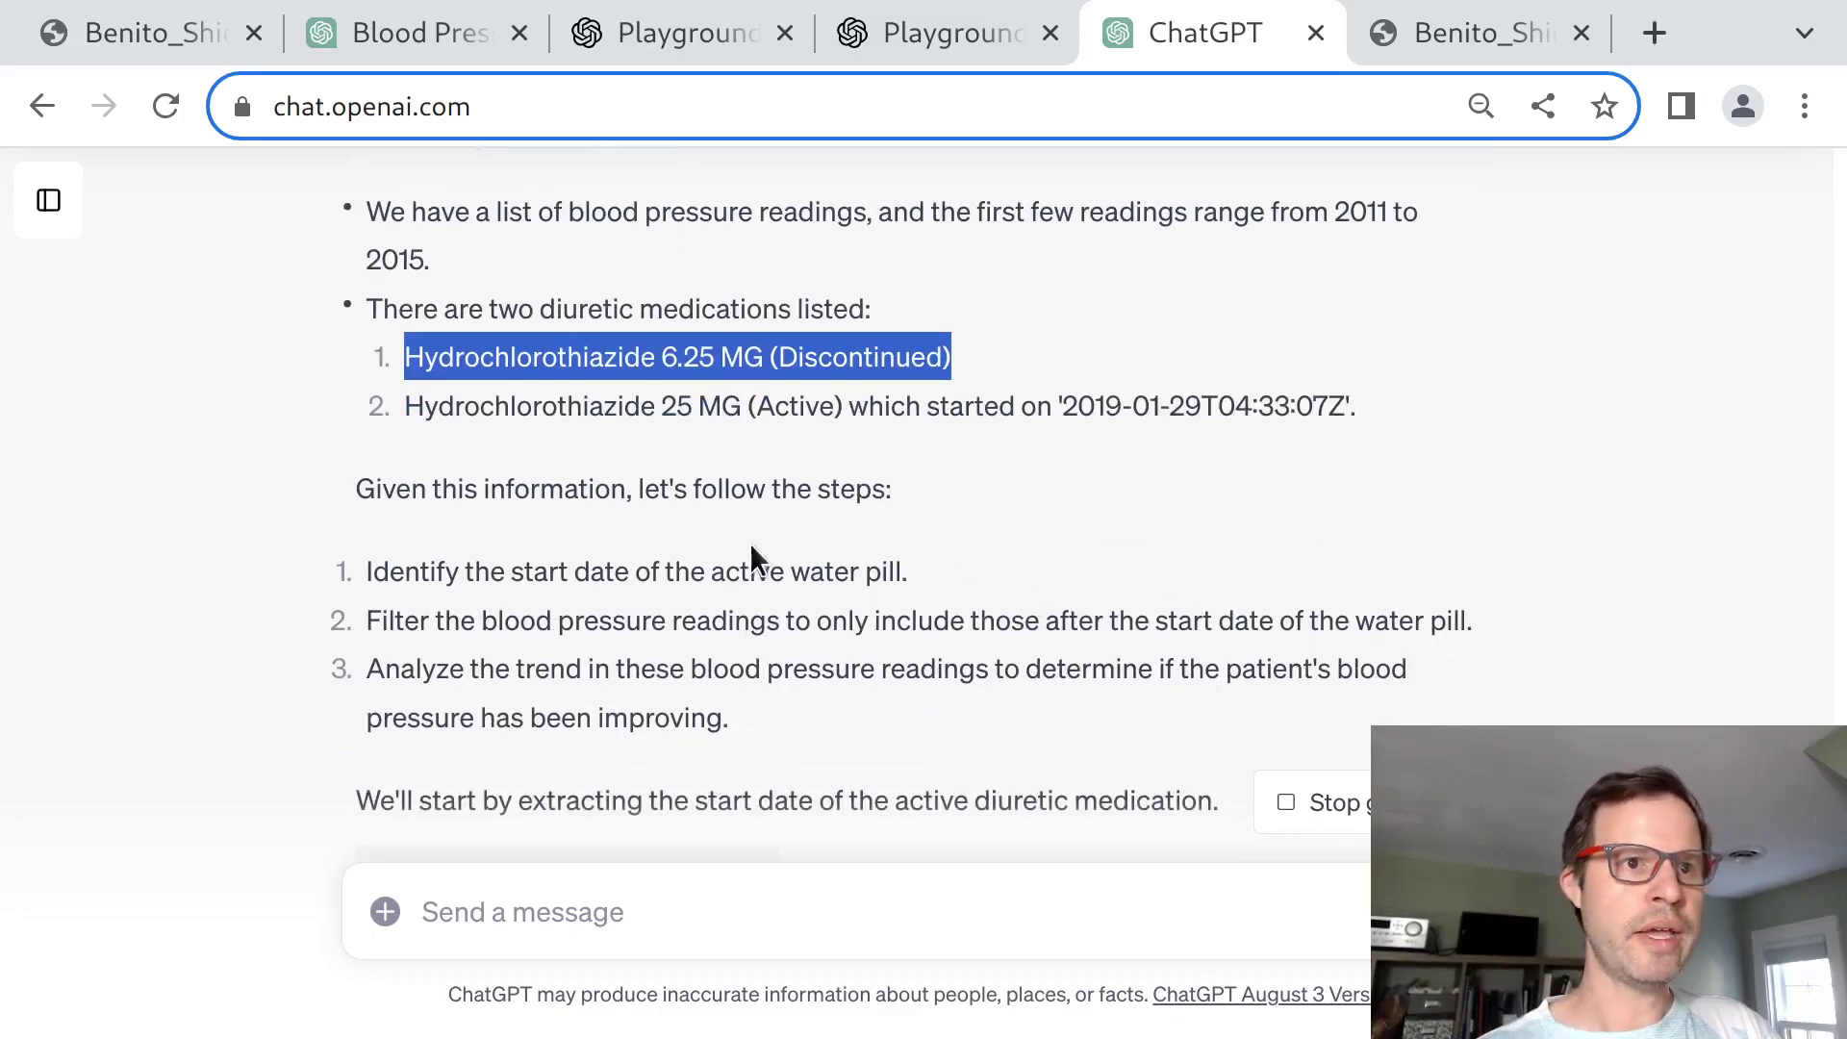
triple_click(703, 572)
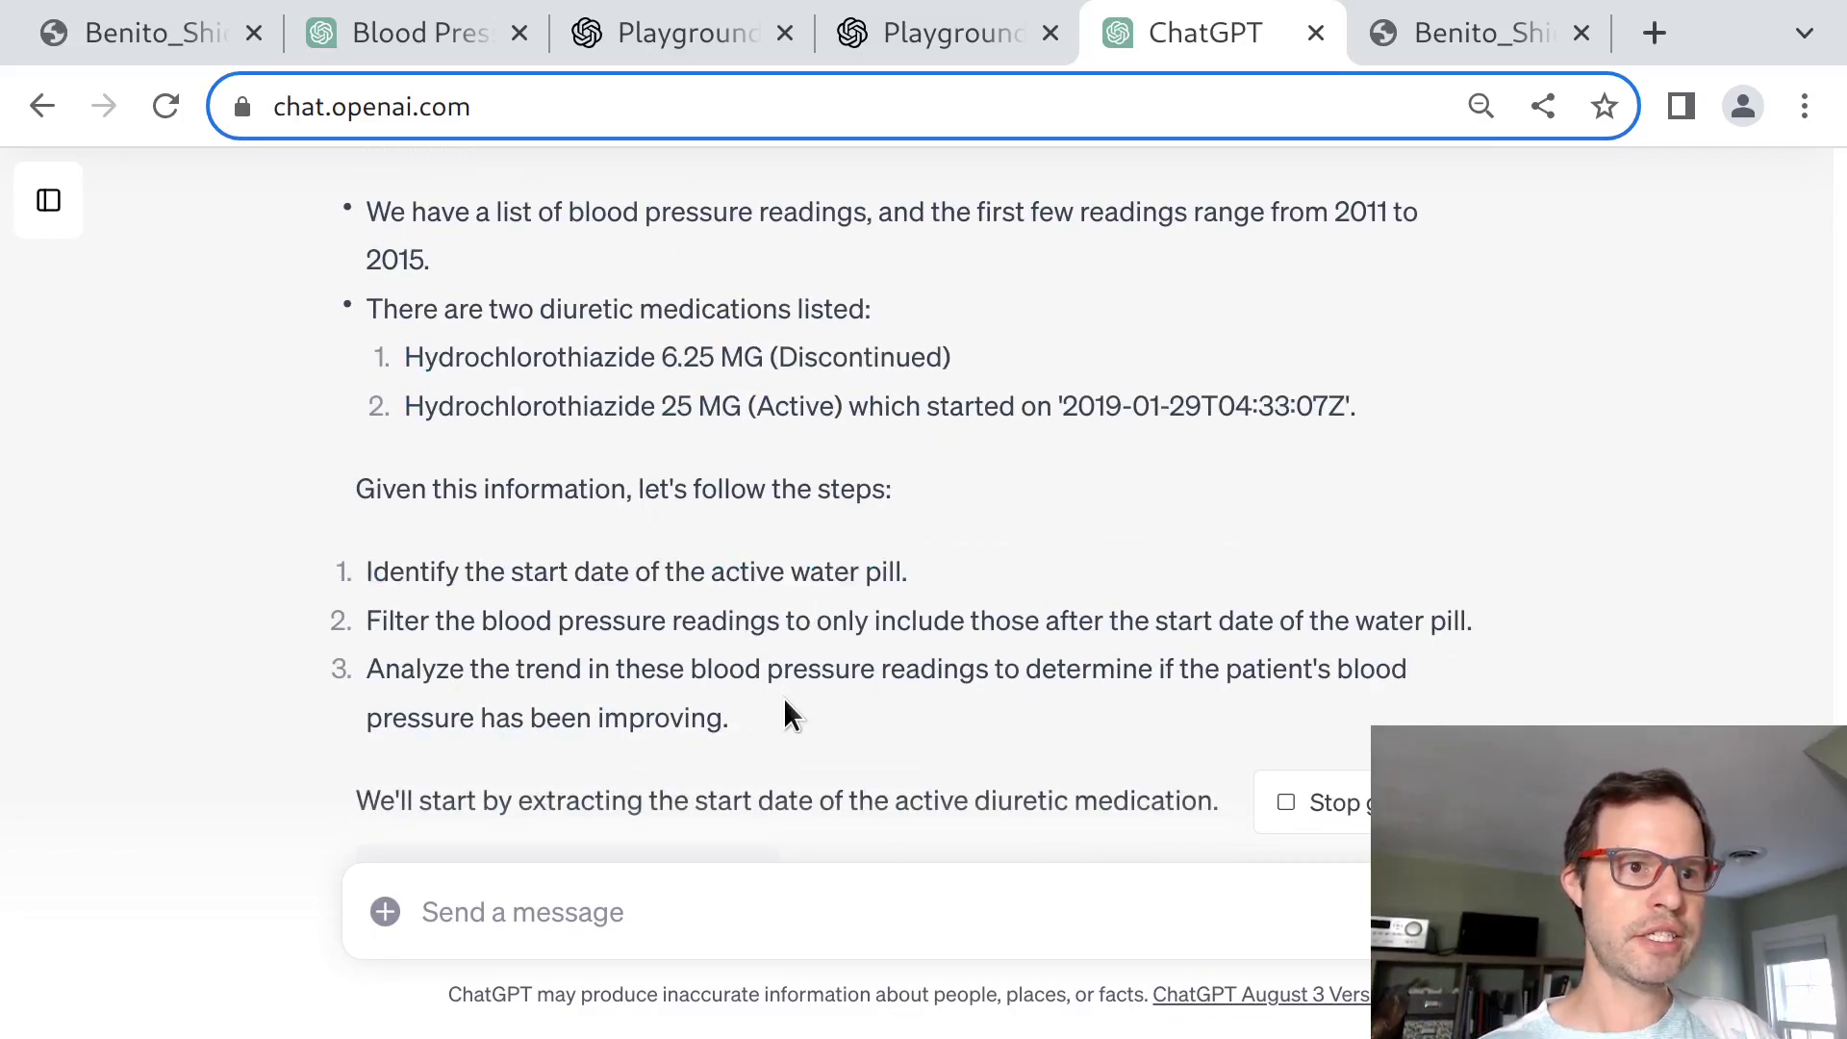
triple_click(784, 699)
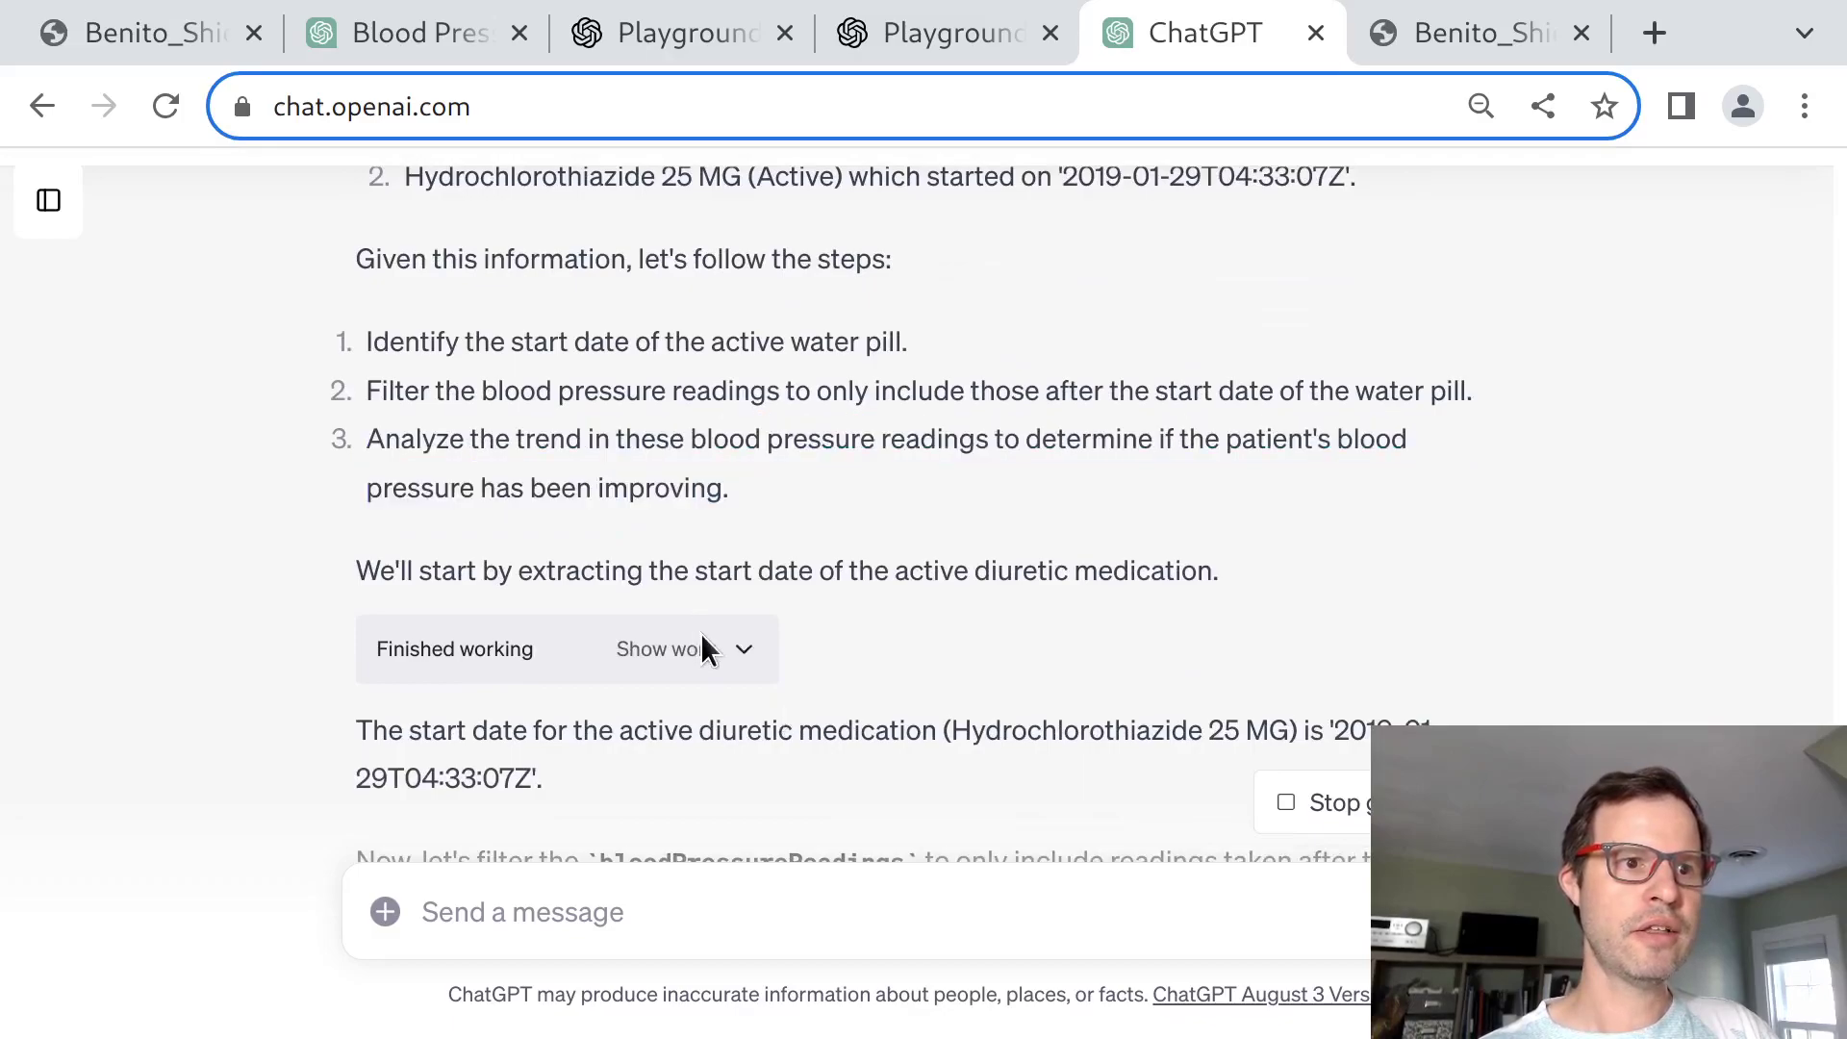
Expand the start-date code and highlight the line selecting the active medication.
left_click(745, 650)
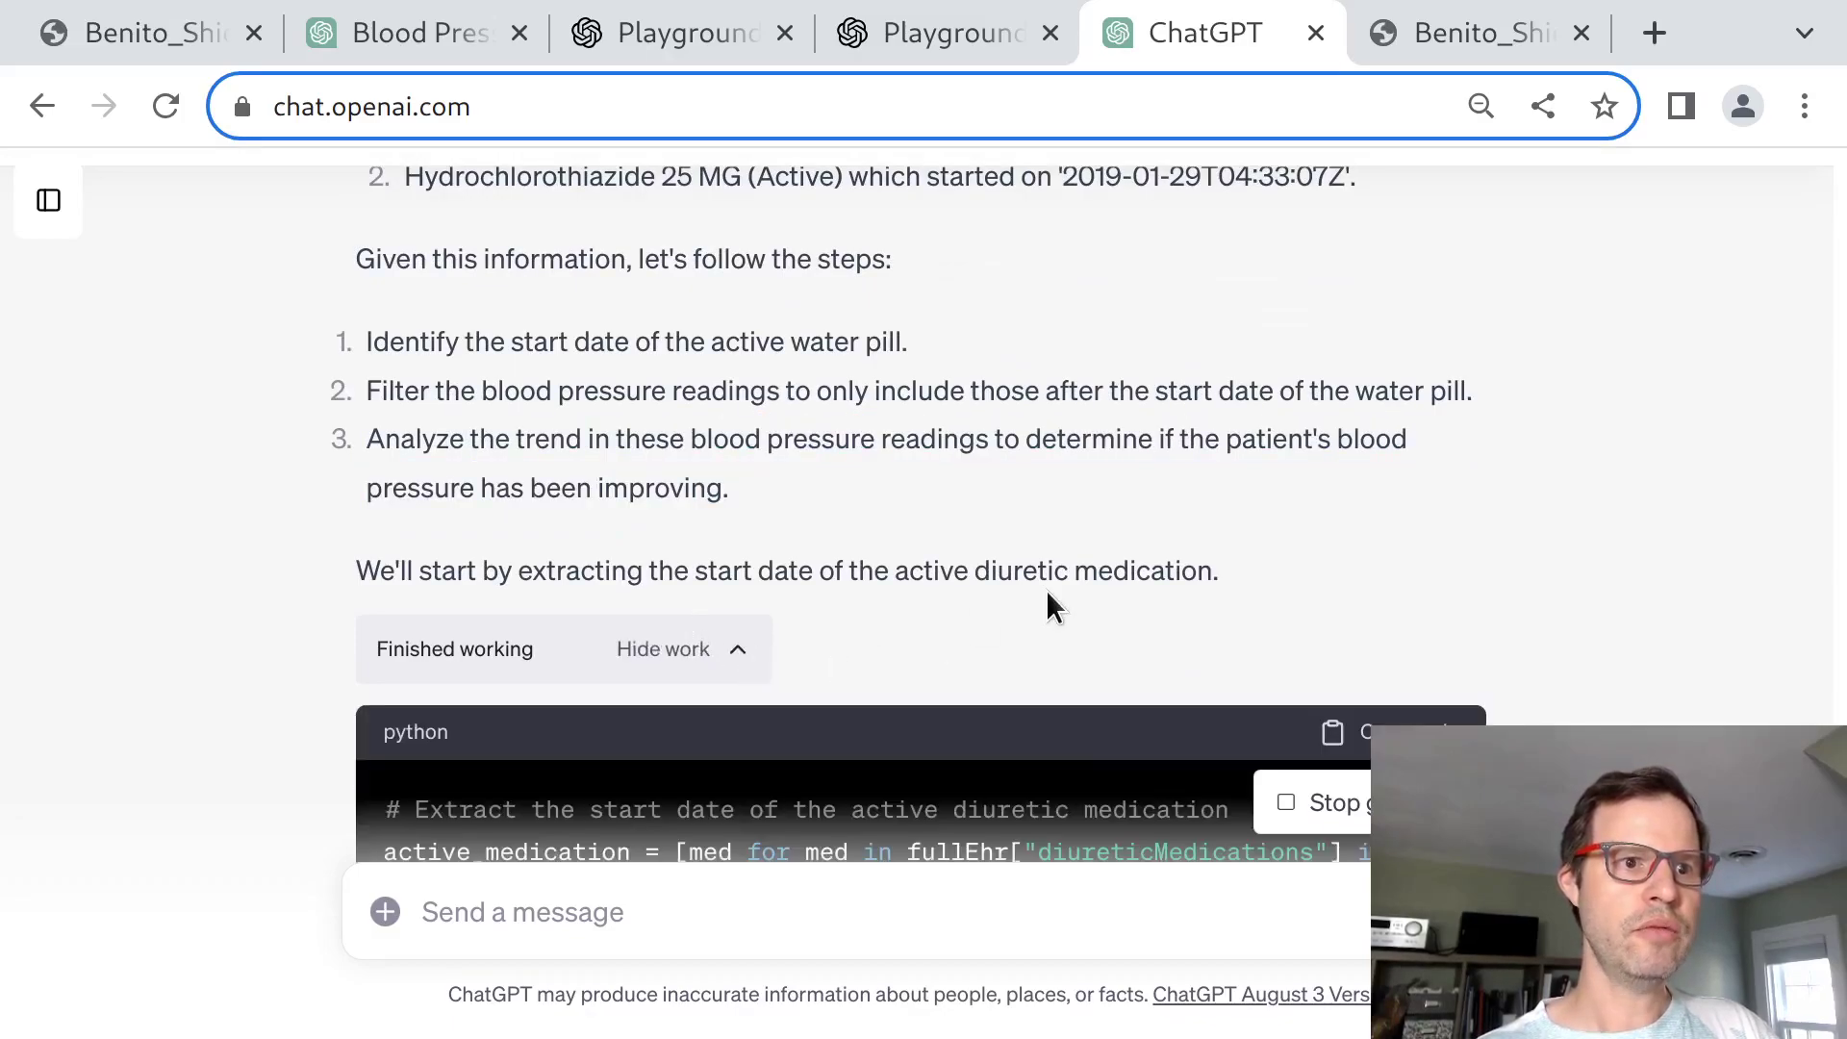
scroll(1046, 590, "down", 4)
triple_click(536, 478)
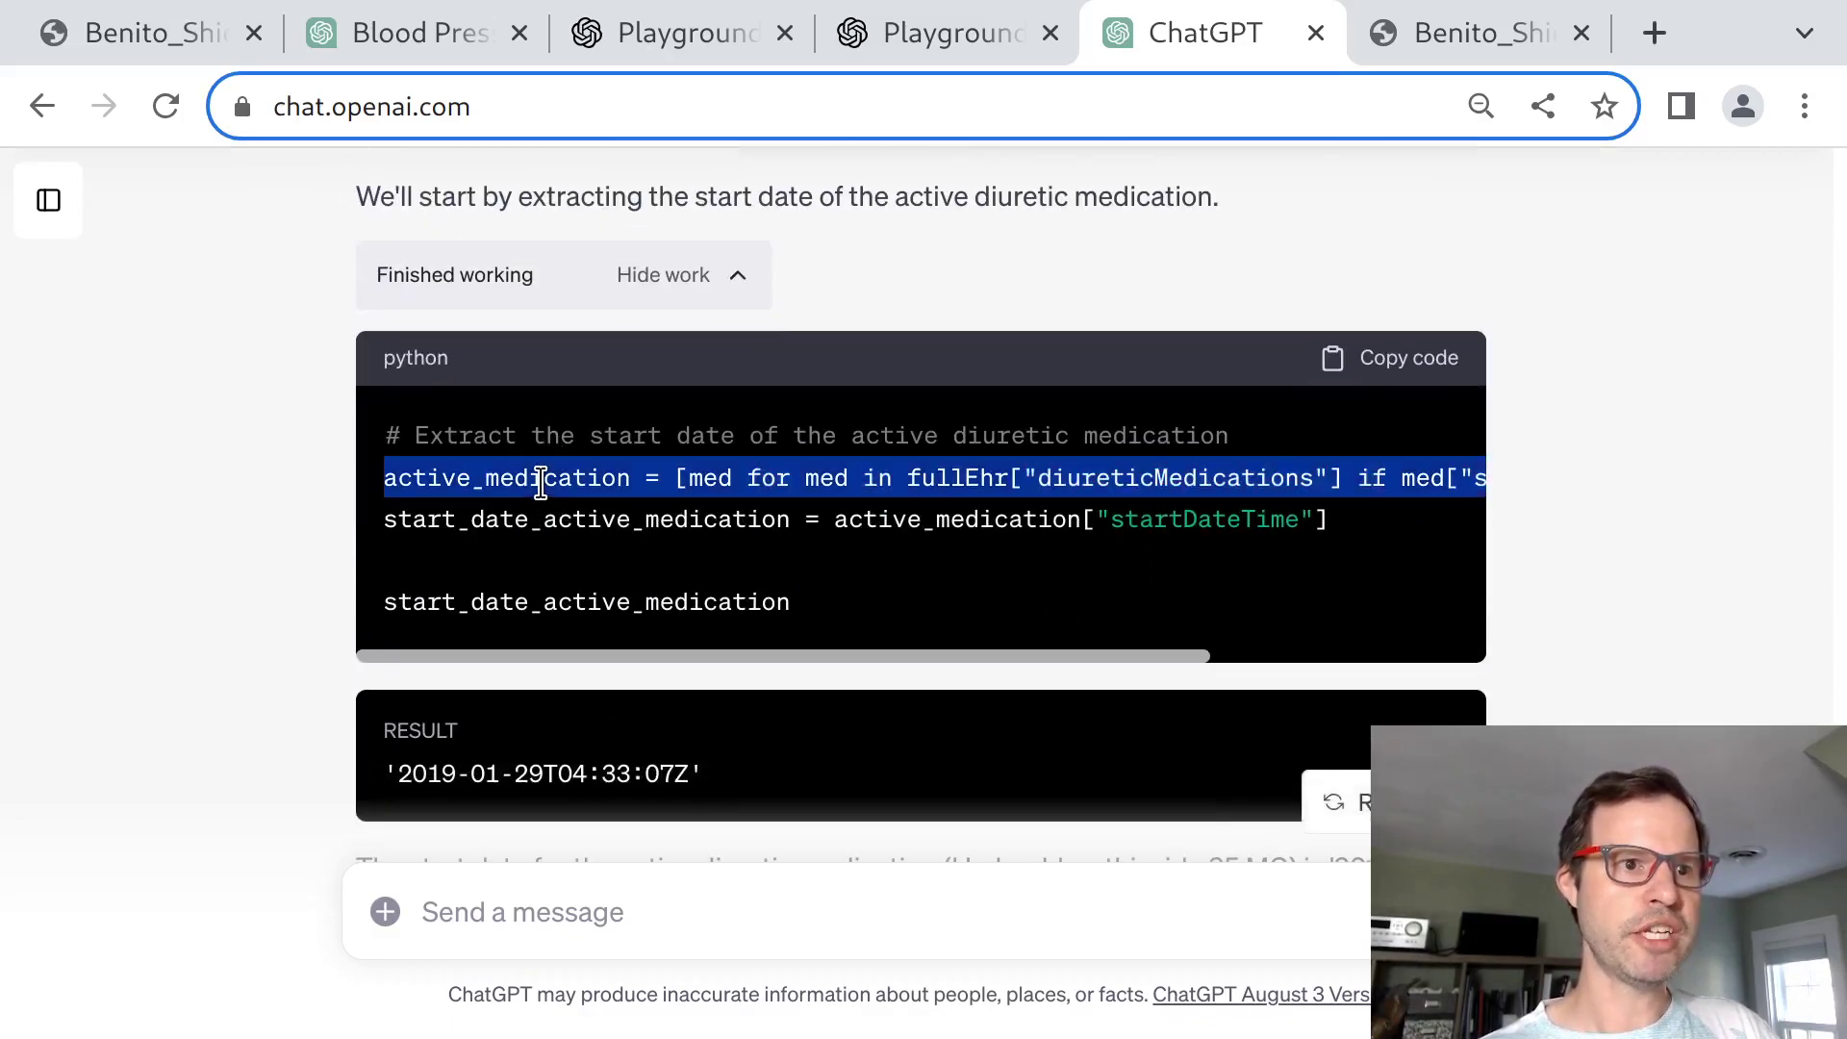
left_click(452, 784)
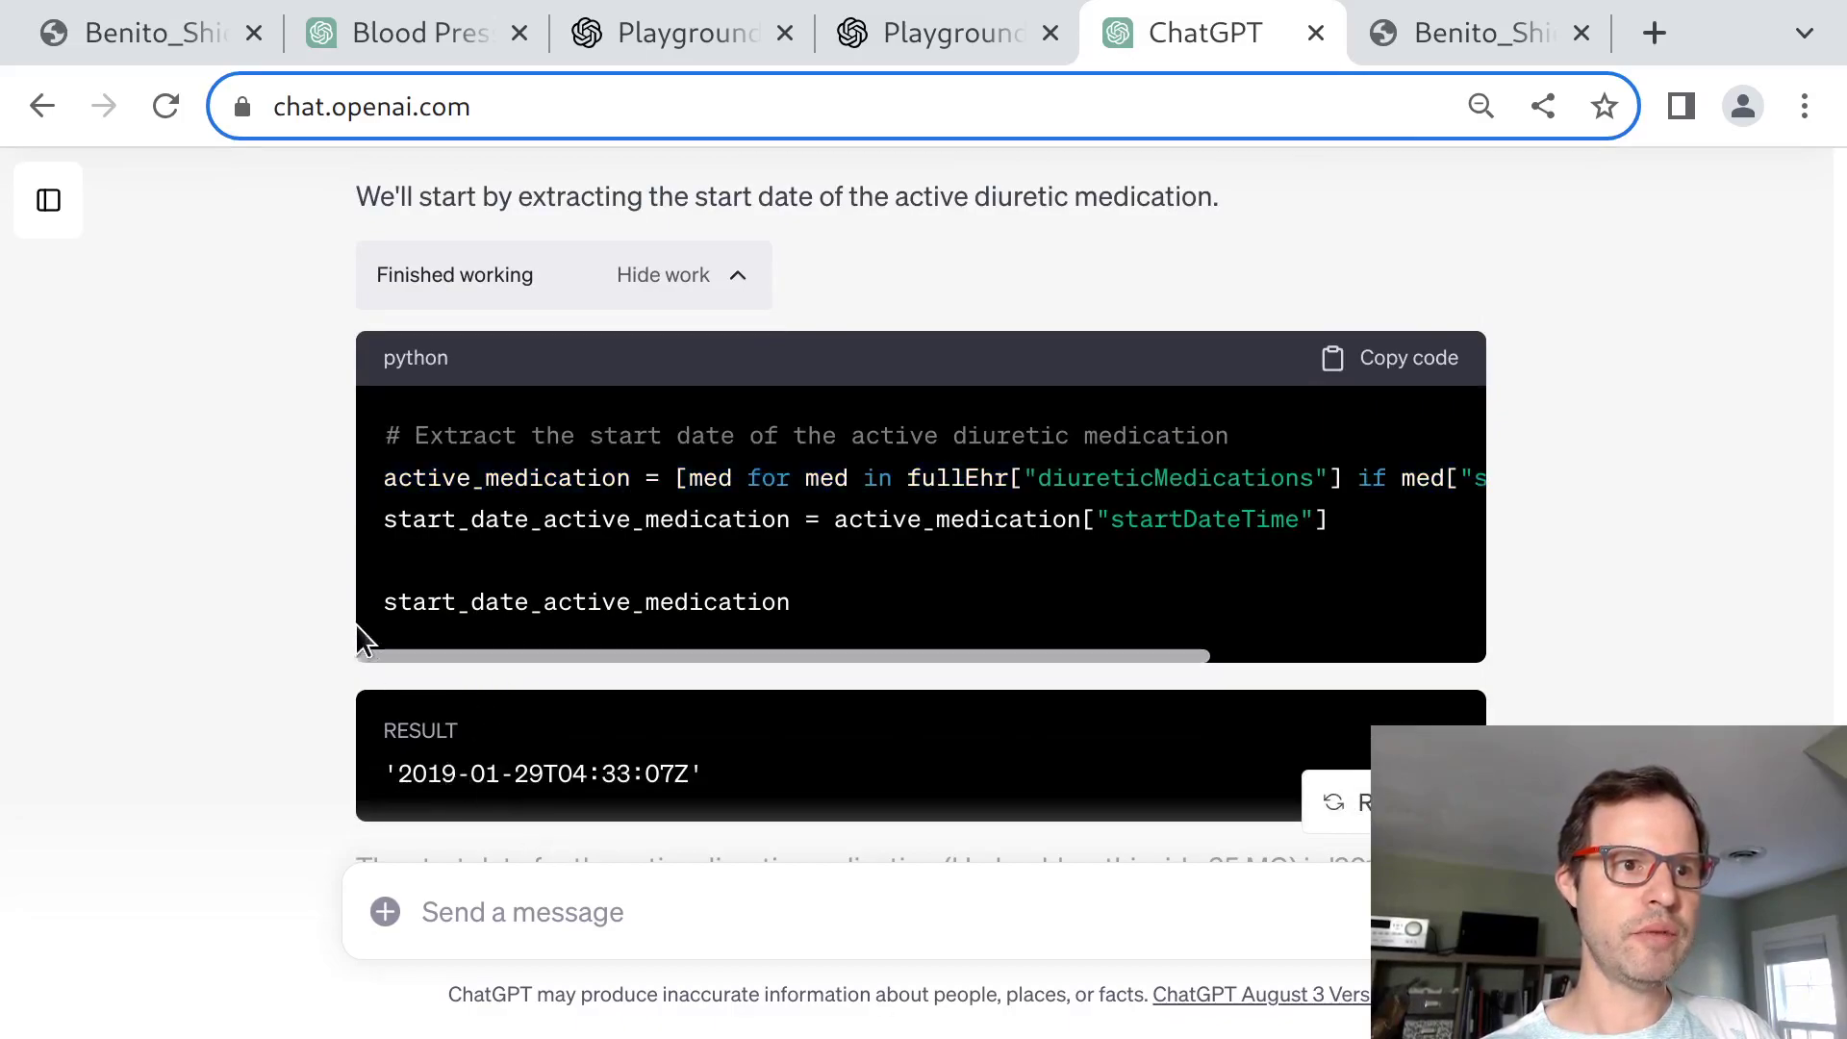
Expand the empty-result reading filter code and mark the no-post-medication-readings conclusion.
scroll(354, 619, "down", 3)
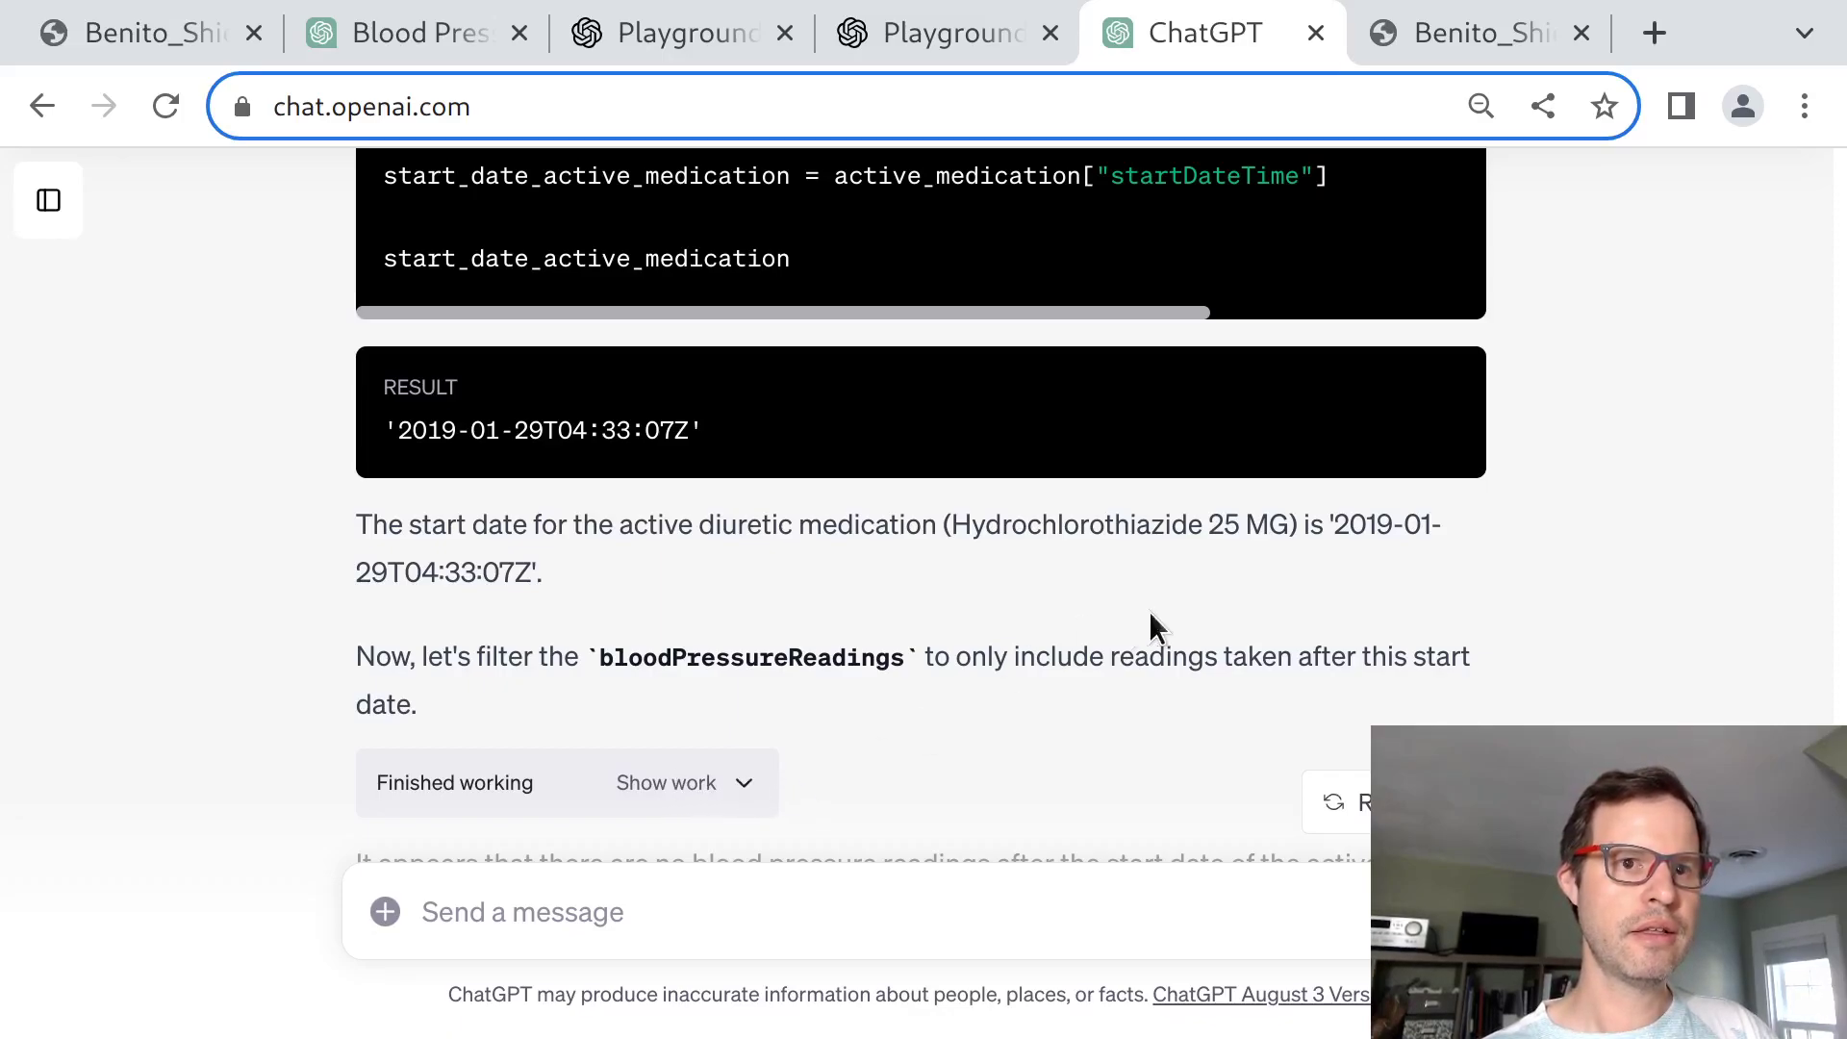
scroll(1149, 610, "down", 5)
scroll(1058, 596, "up", 3)
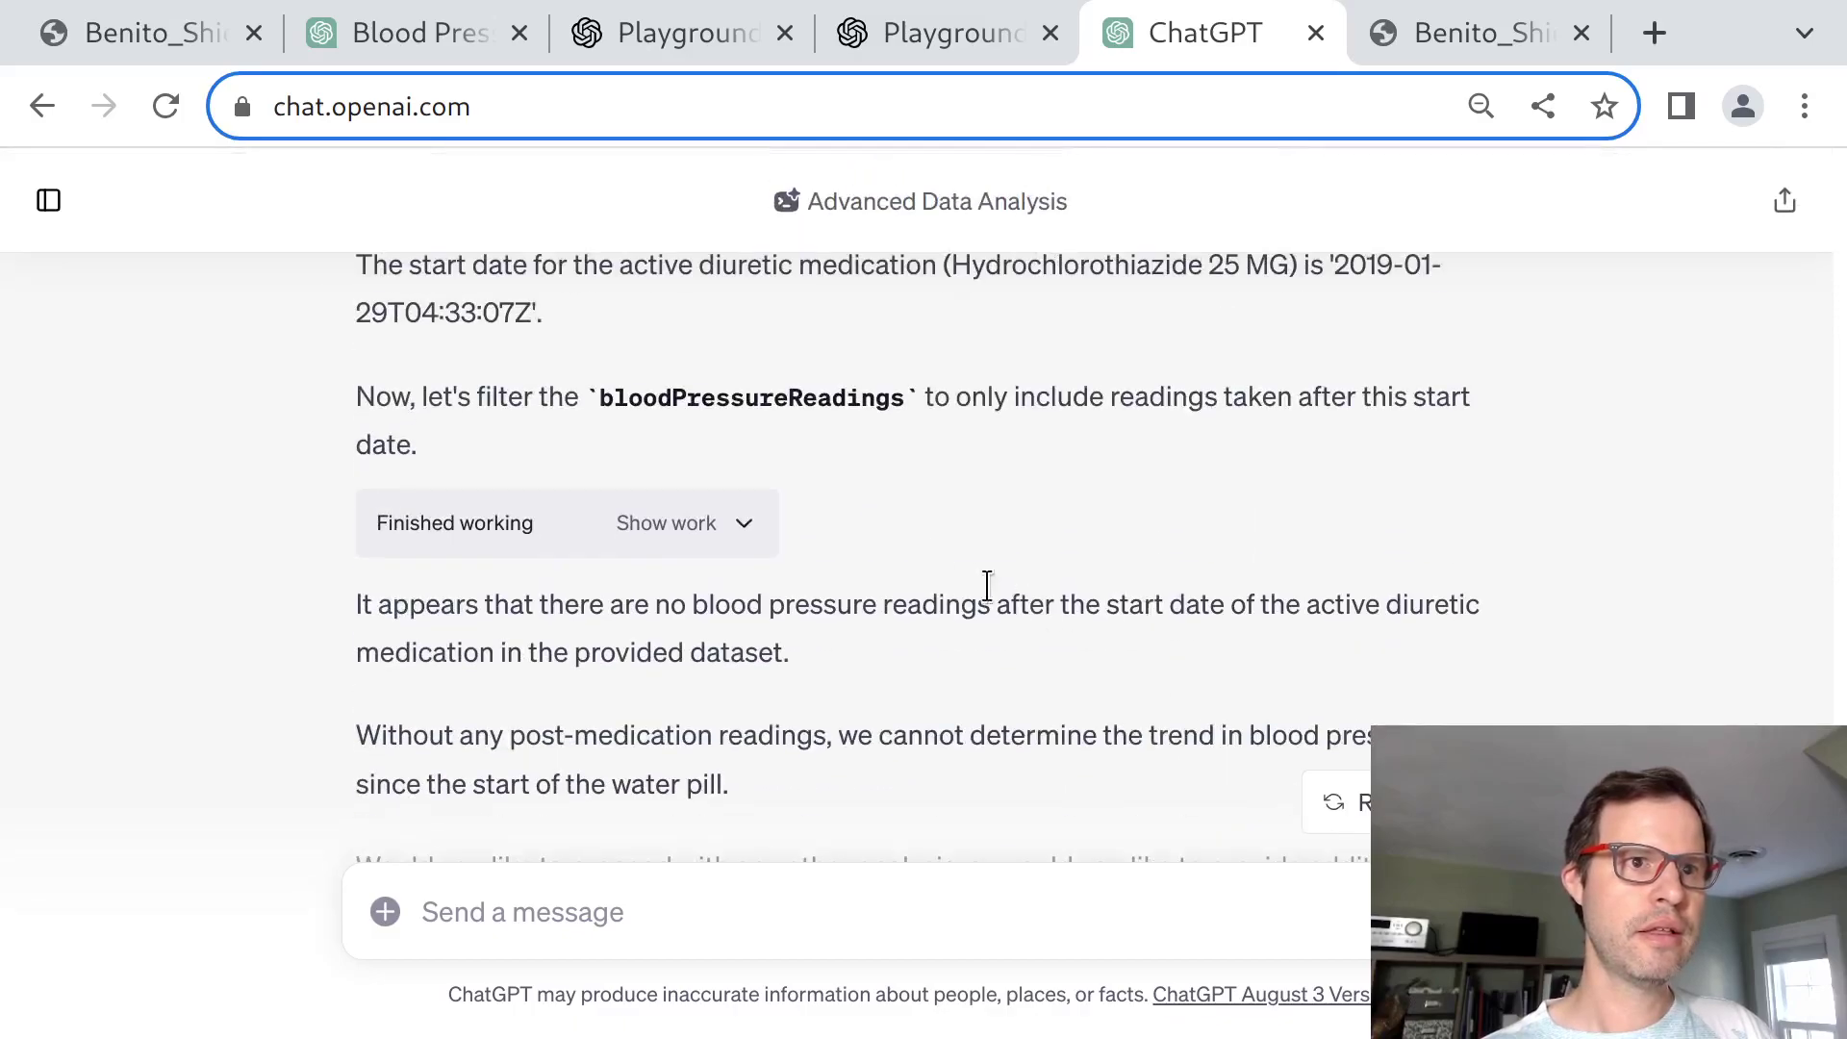
left_click(693, 529)
scroll(972, 591, "down", 3)
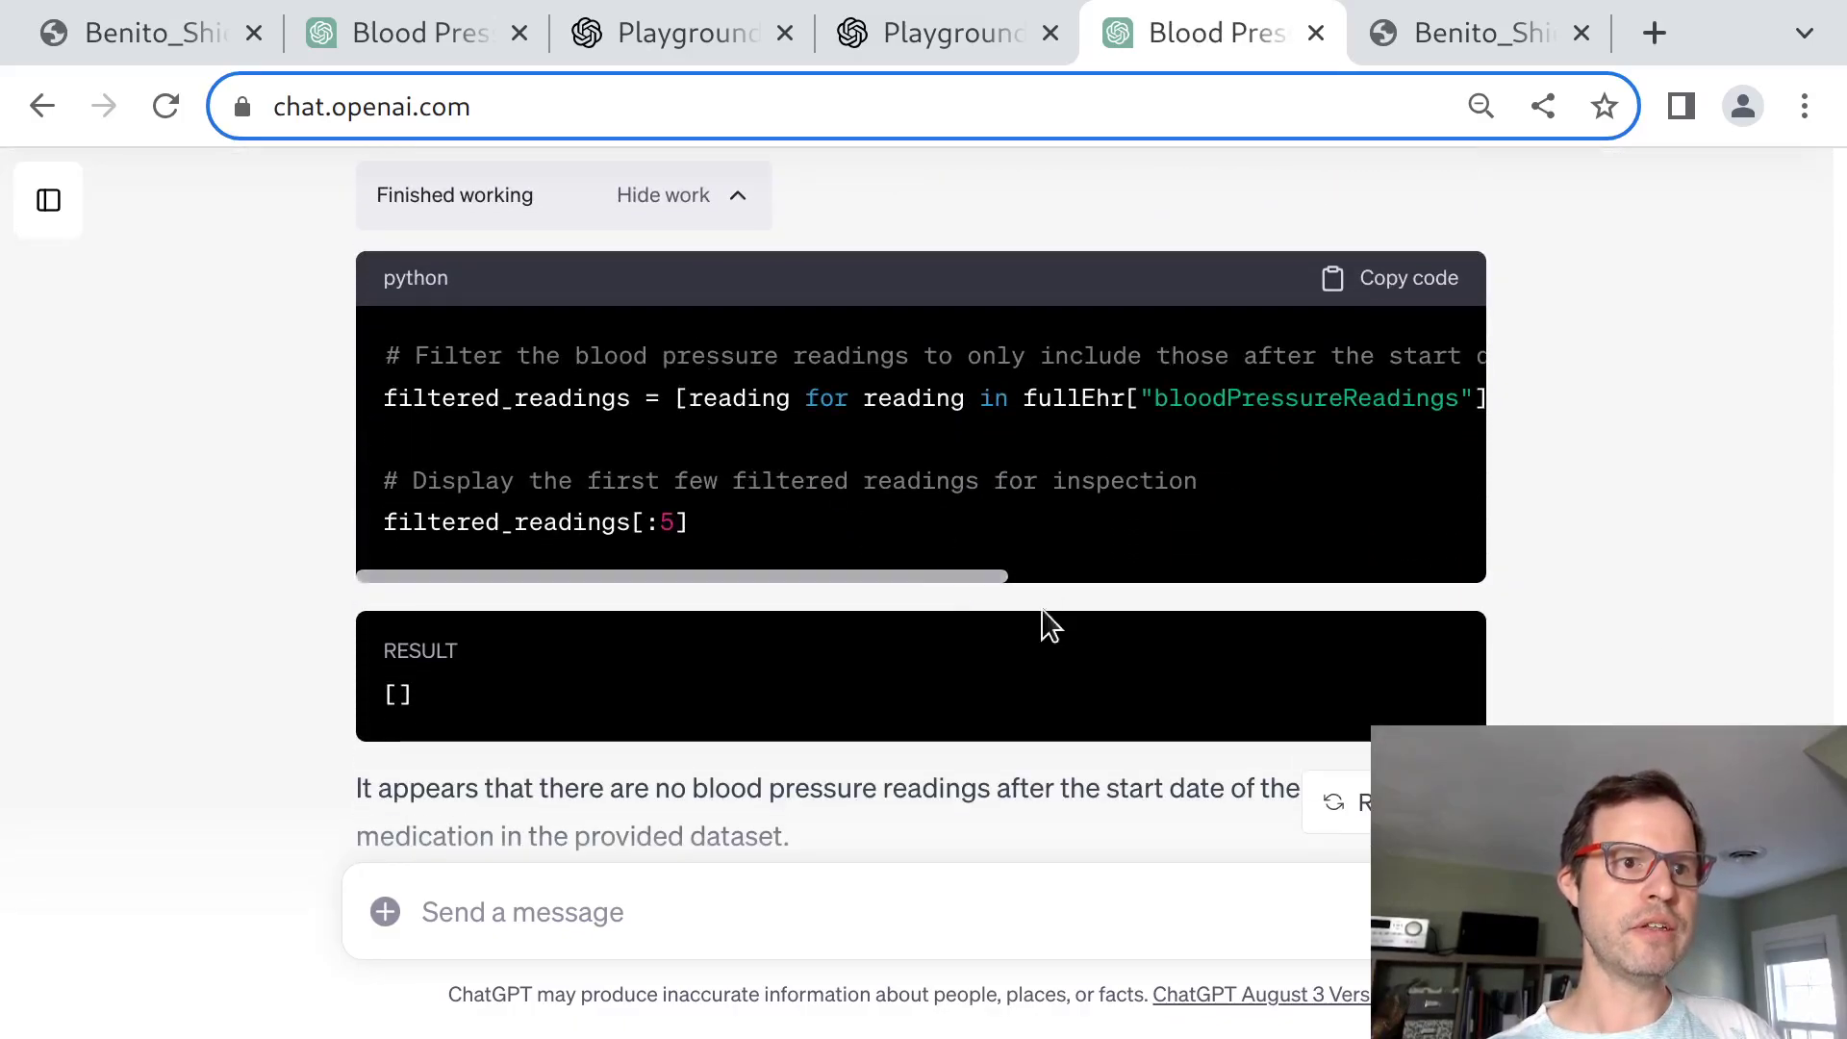
scroll(1789, 693, "down", 5)
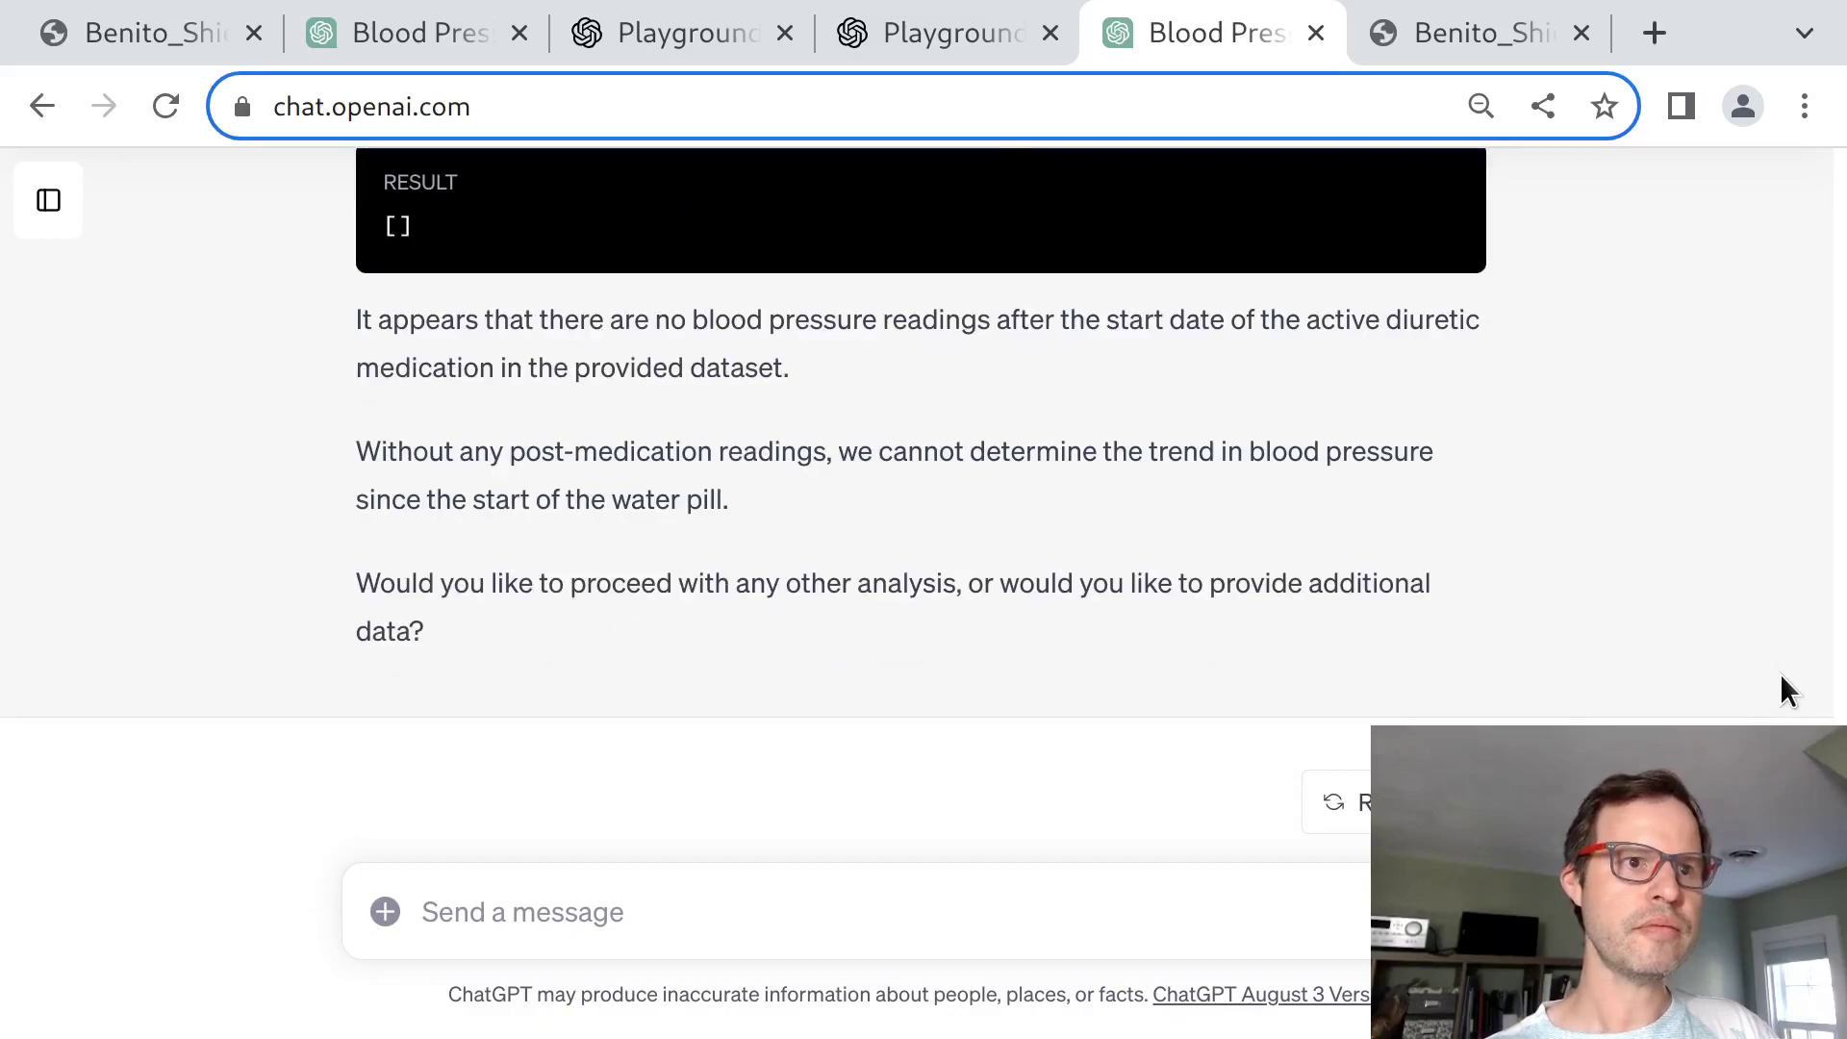
left_click_drag(549, 411, 745, 478)
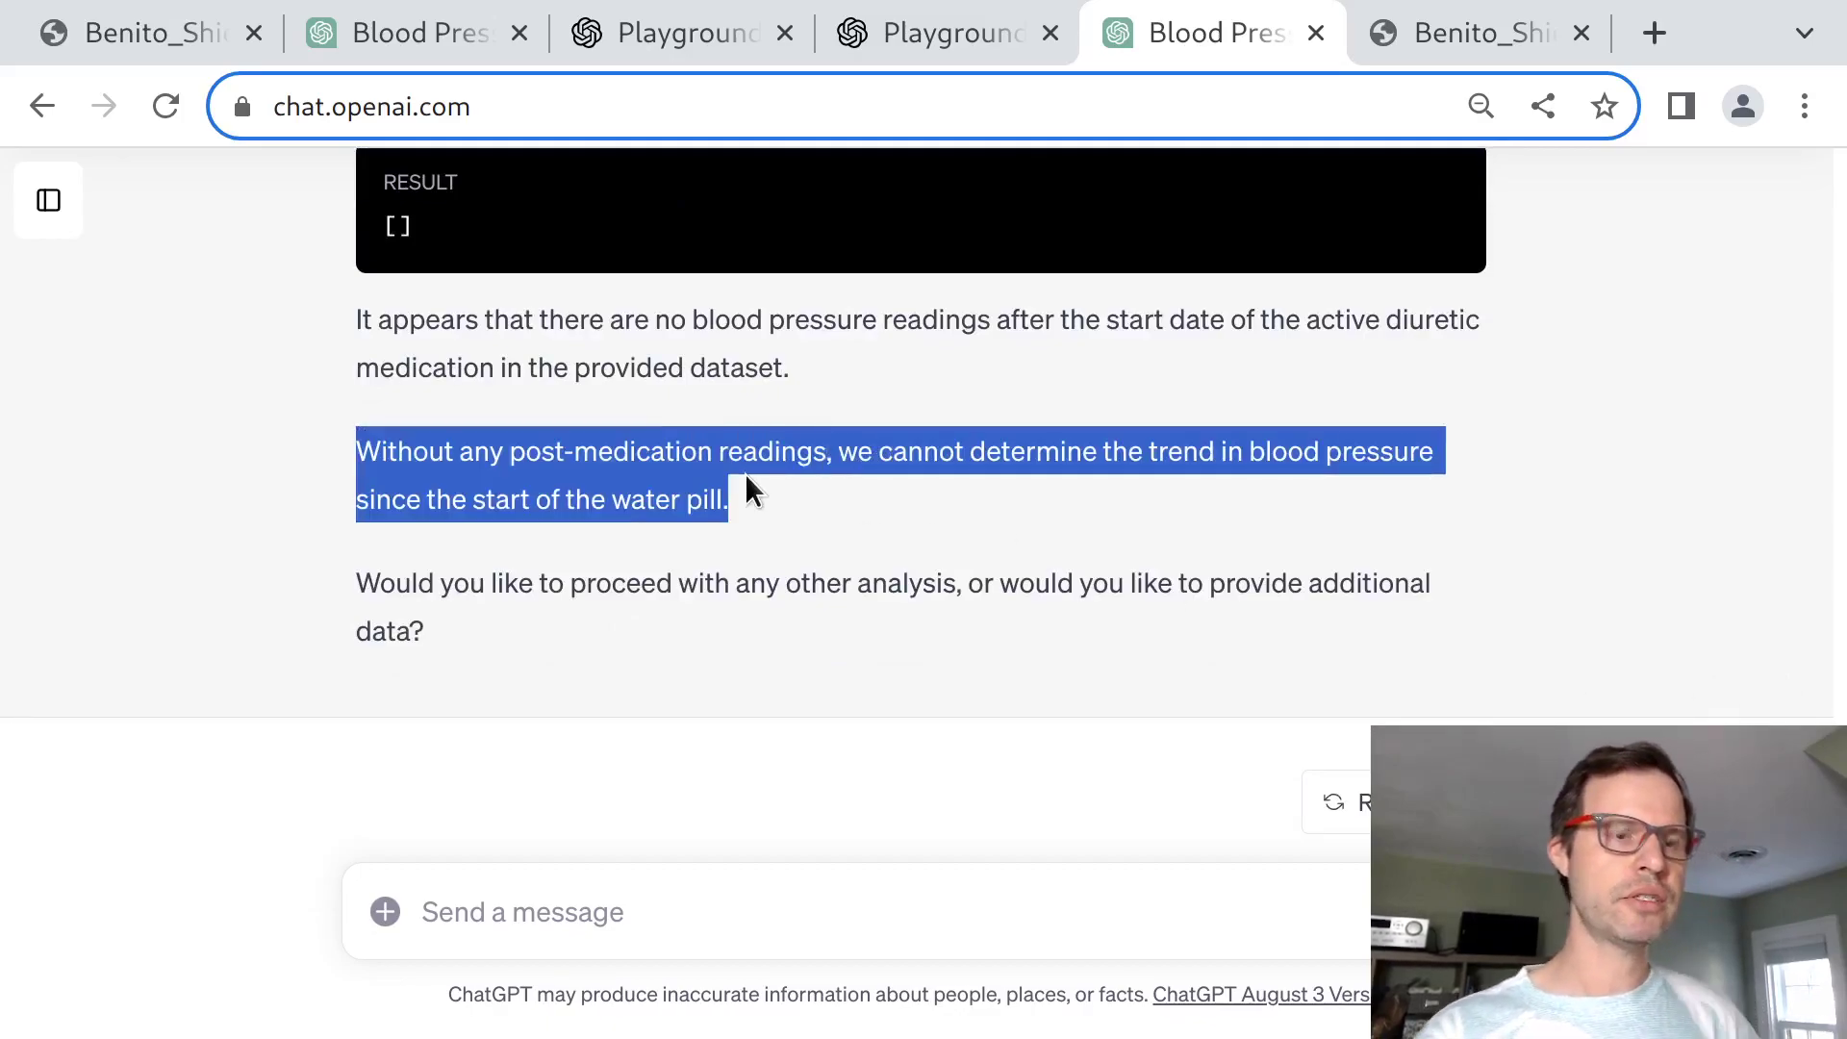
Ask ChatGPT "what about the very first time a water pill was given?".
left_click(831, 627)
left_click(1026, 904)
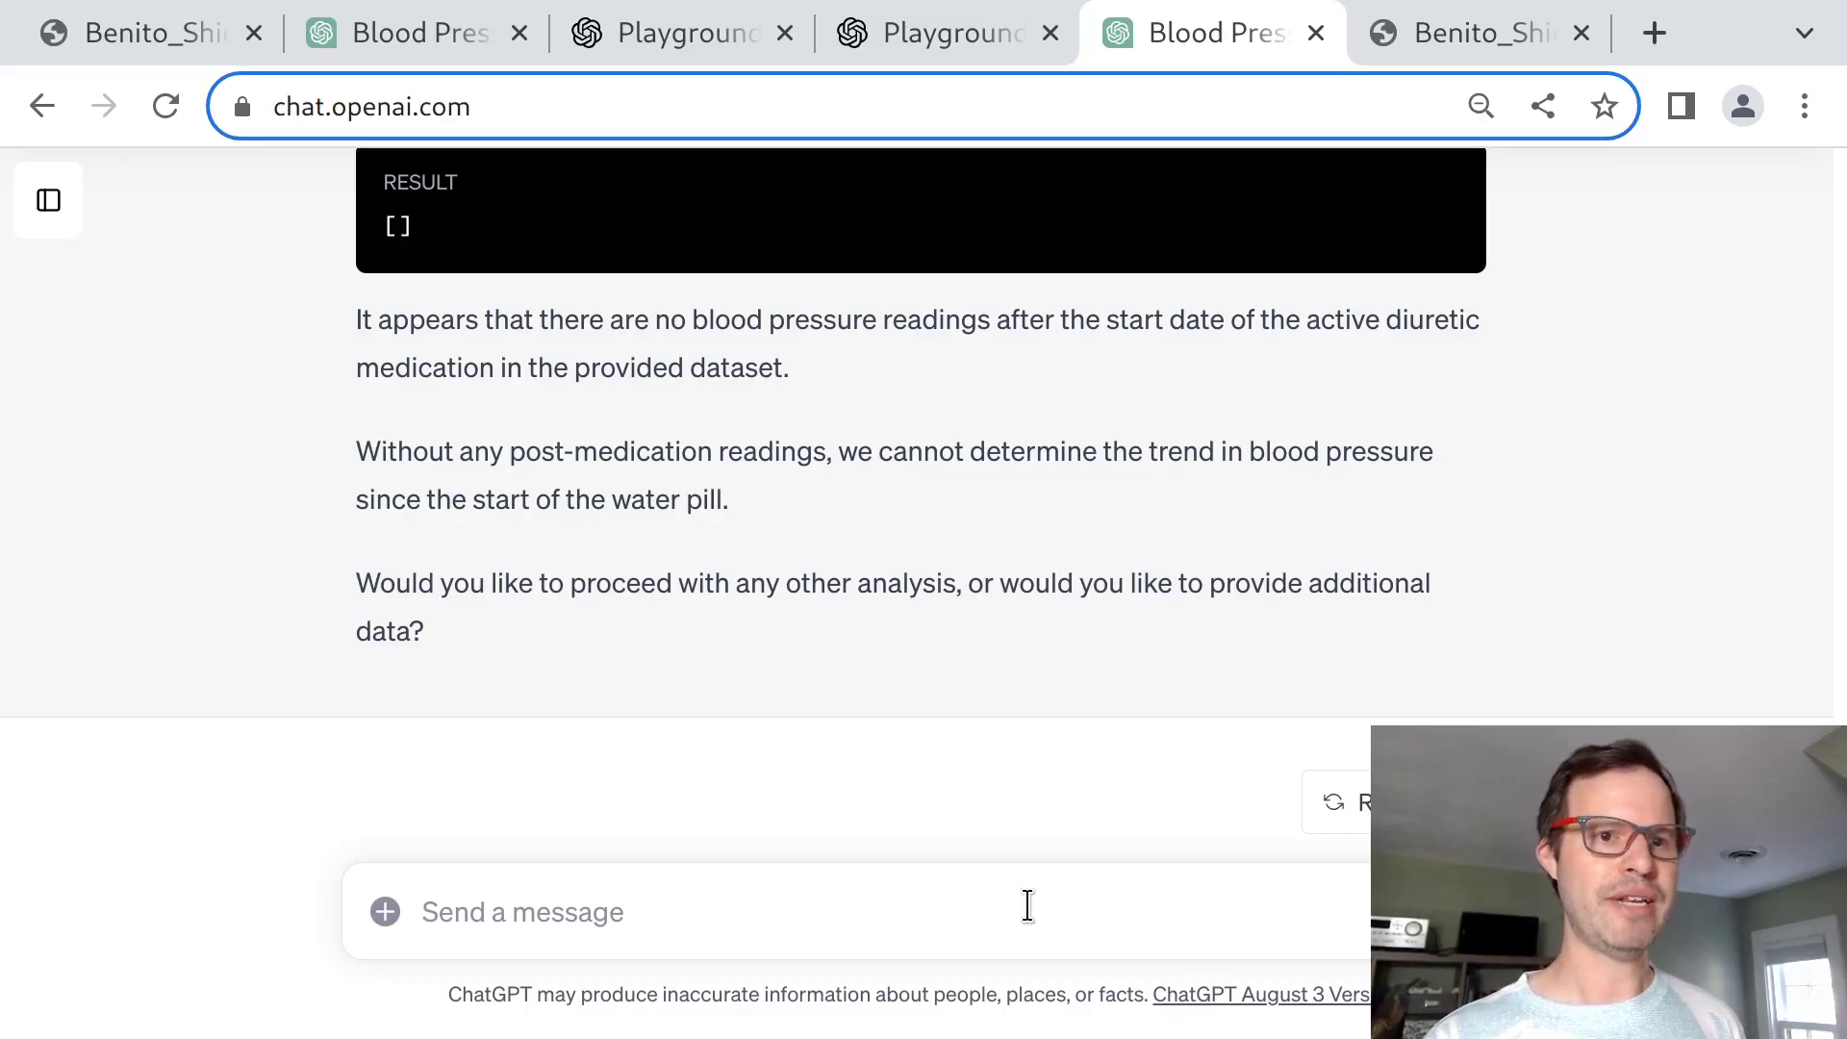
type("what about eal")
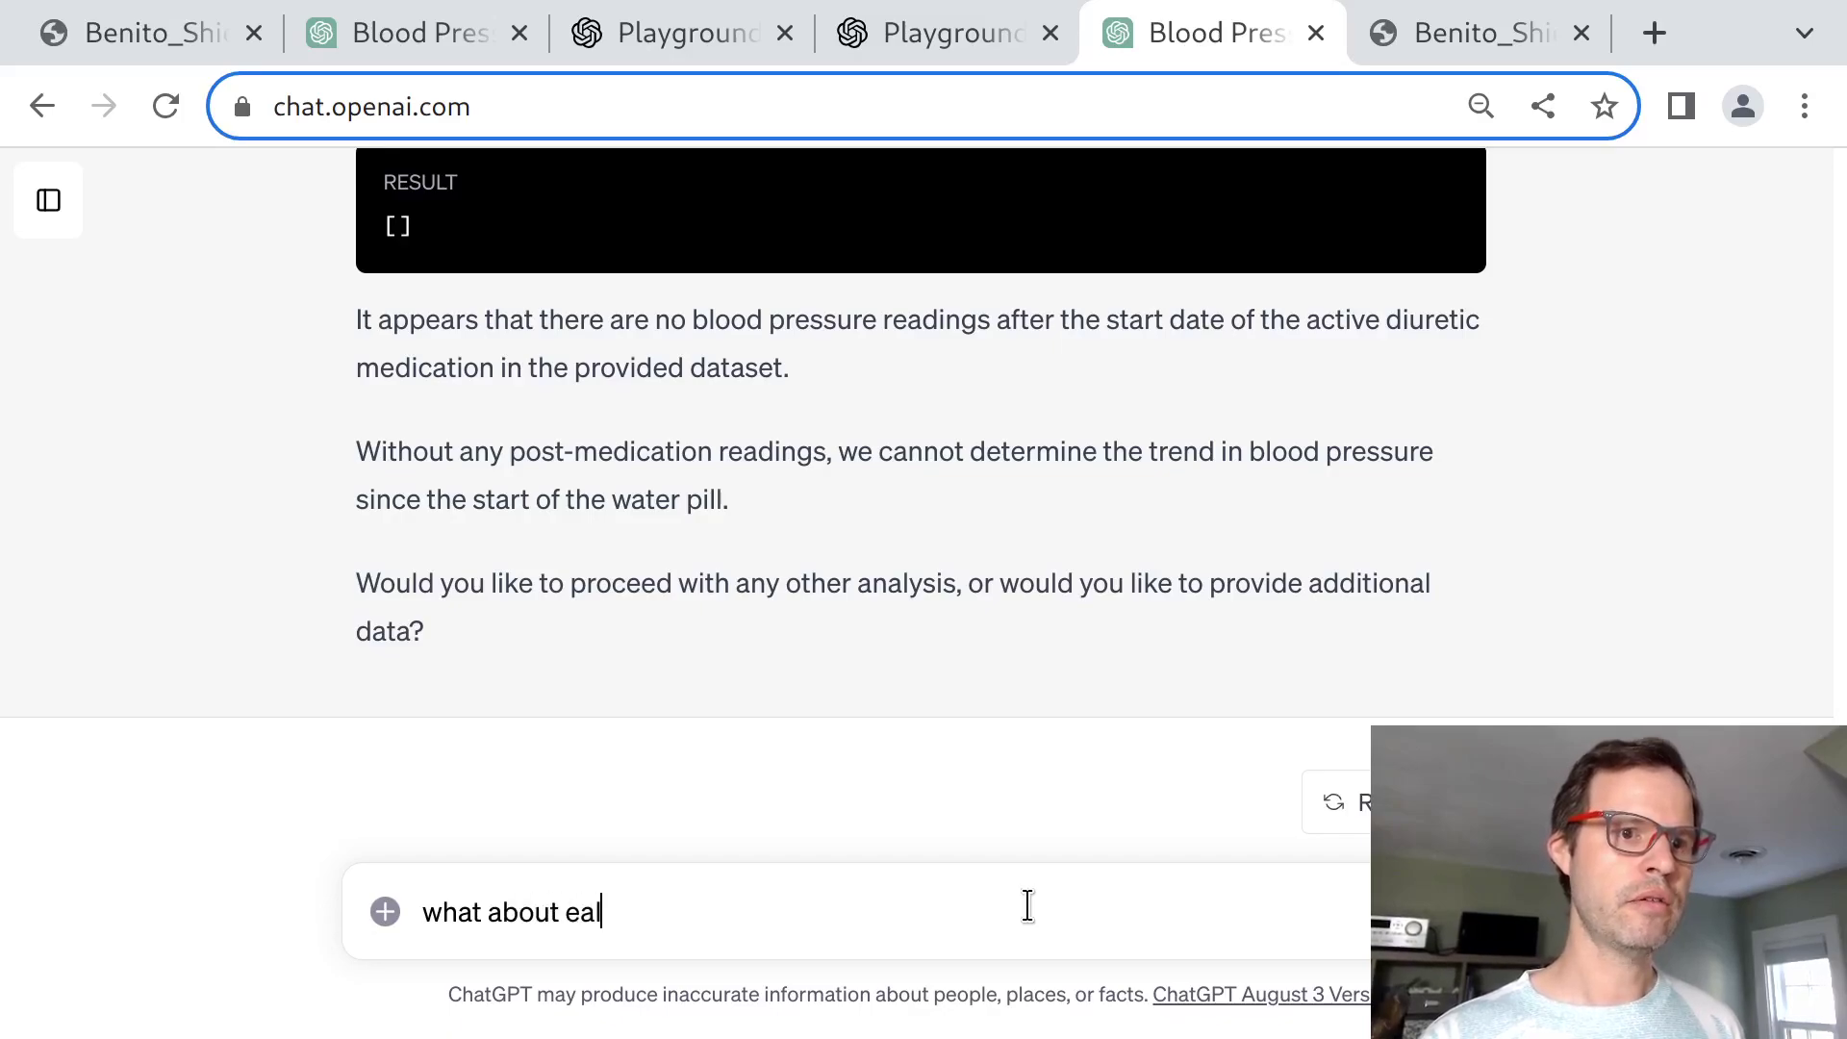
type("earlier")
key("BackSpace")
key("BackSpace")
key("BackSpace")
key("BackSpace")
key("BackSpace")
key("BackSpace")
key("BackSpace")
key("BackSpace")
type("the")
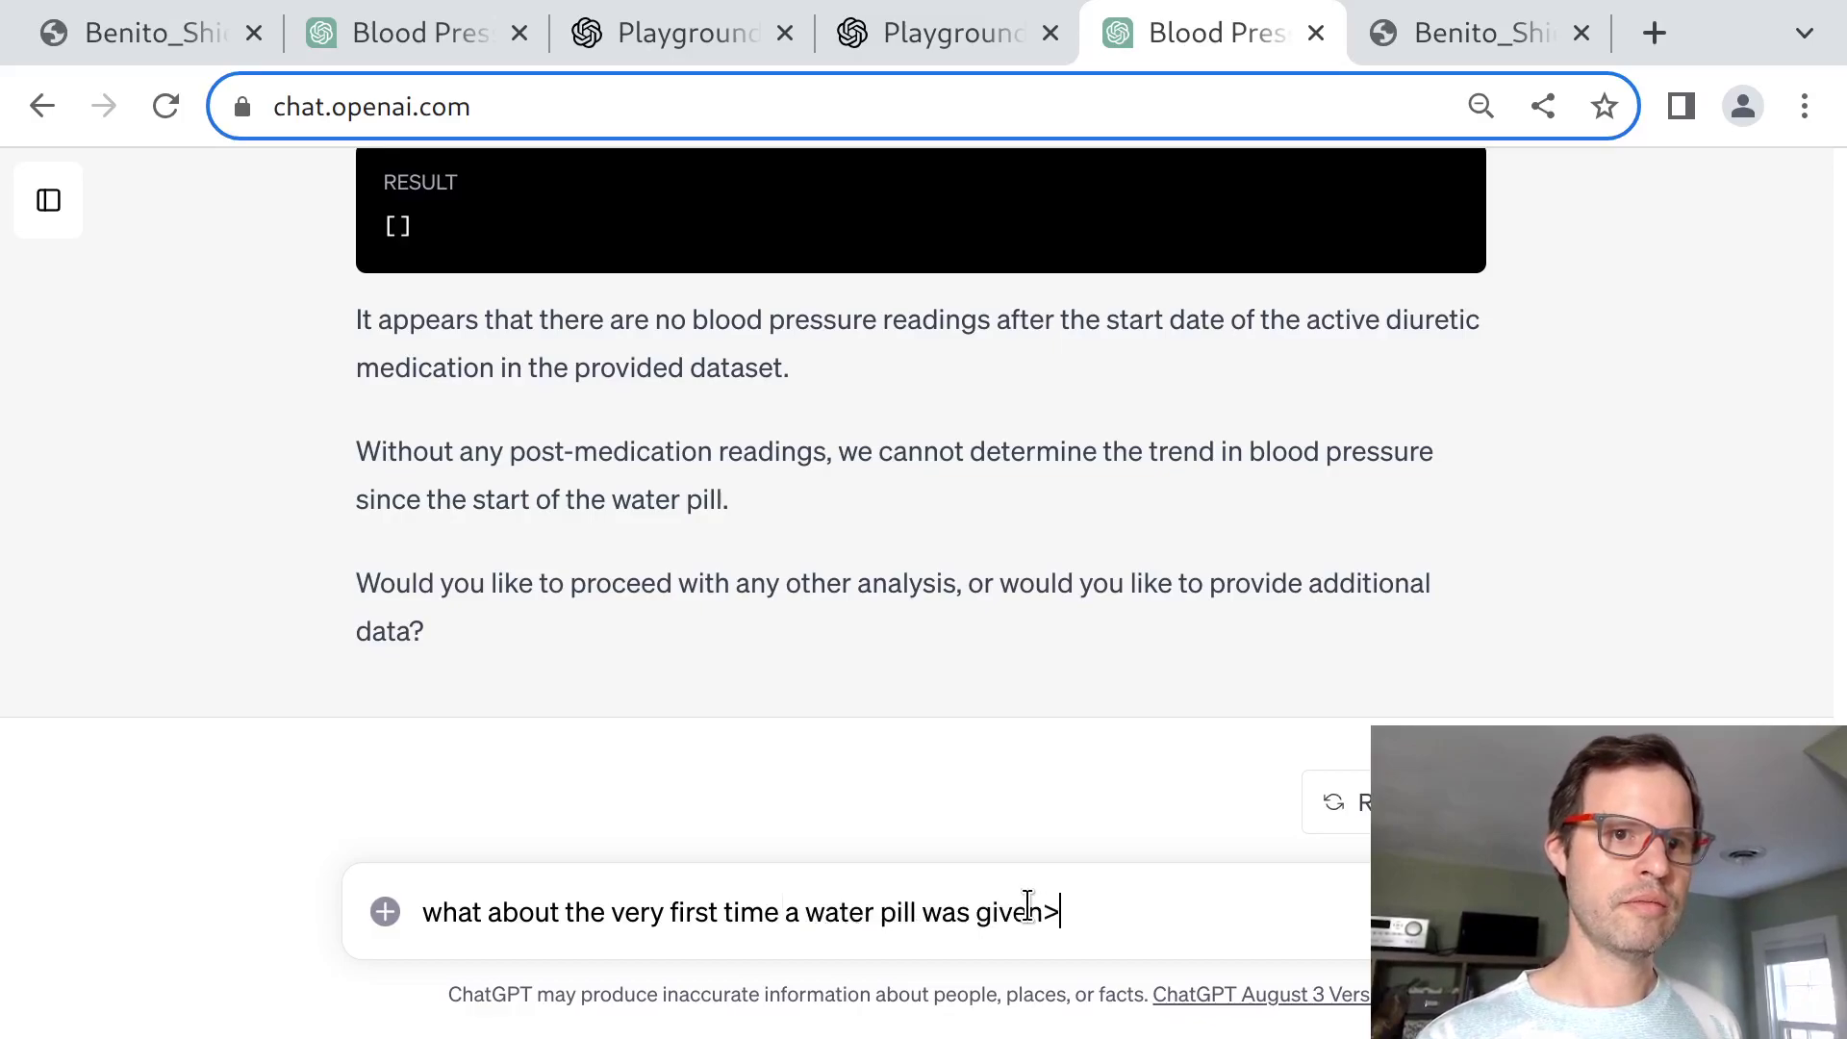
key("BackSpace")
type("?")
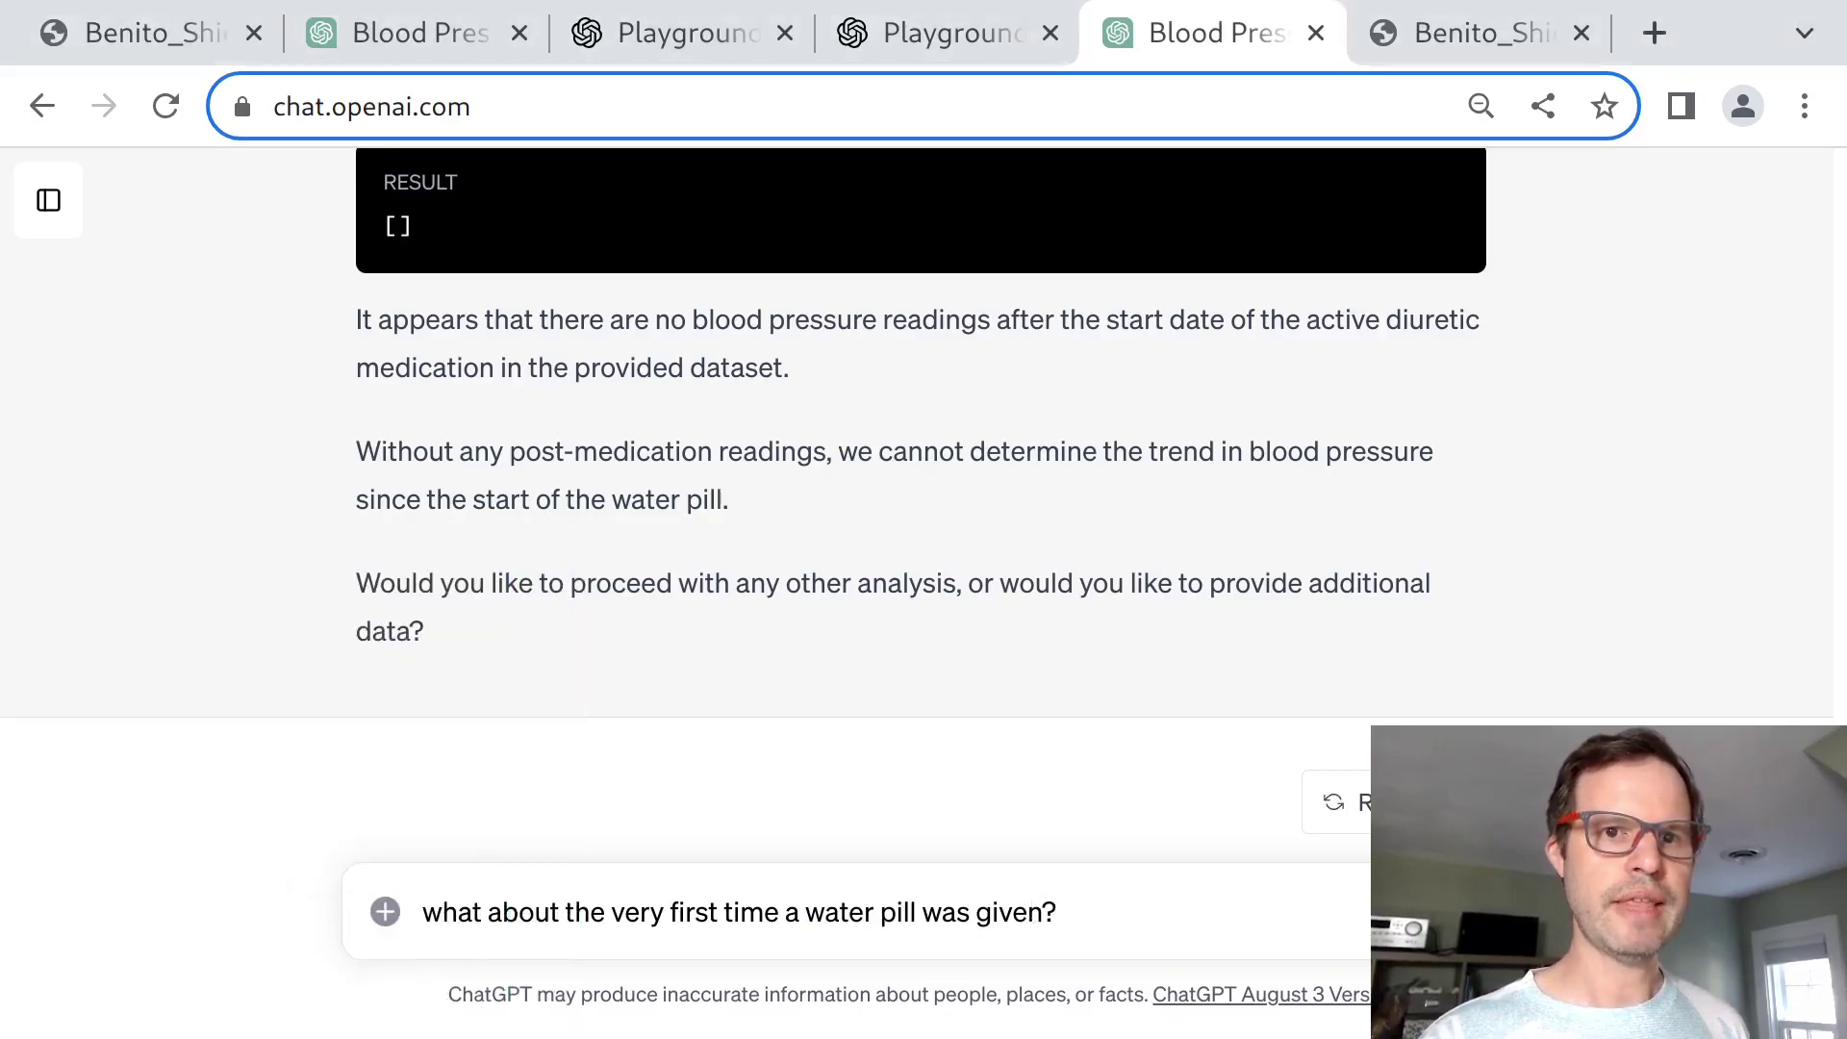
key("Return")
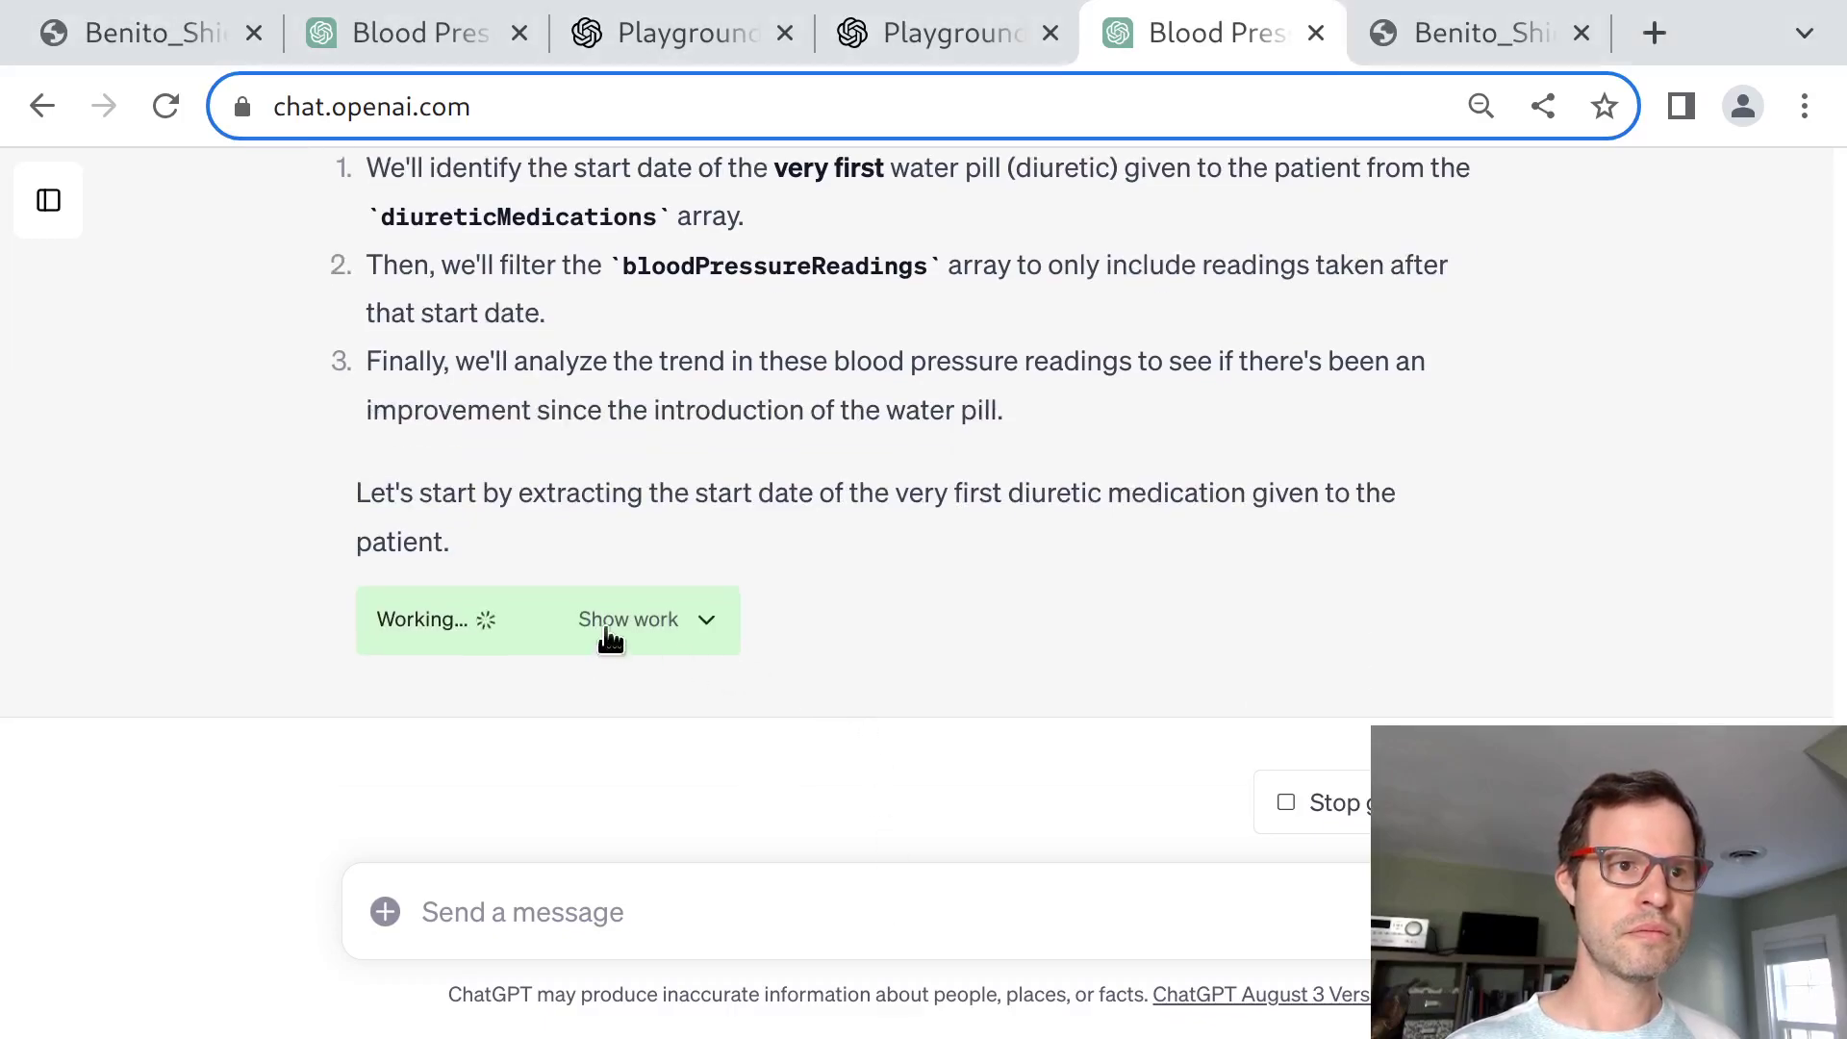
Expand the running code and review the answer: one later reading, 177.43/101.59, too few for a trend.
left_click(607, 627)
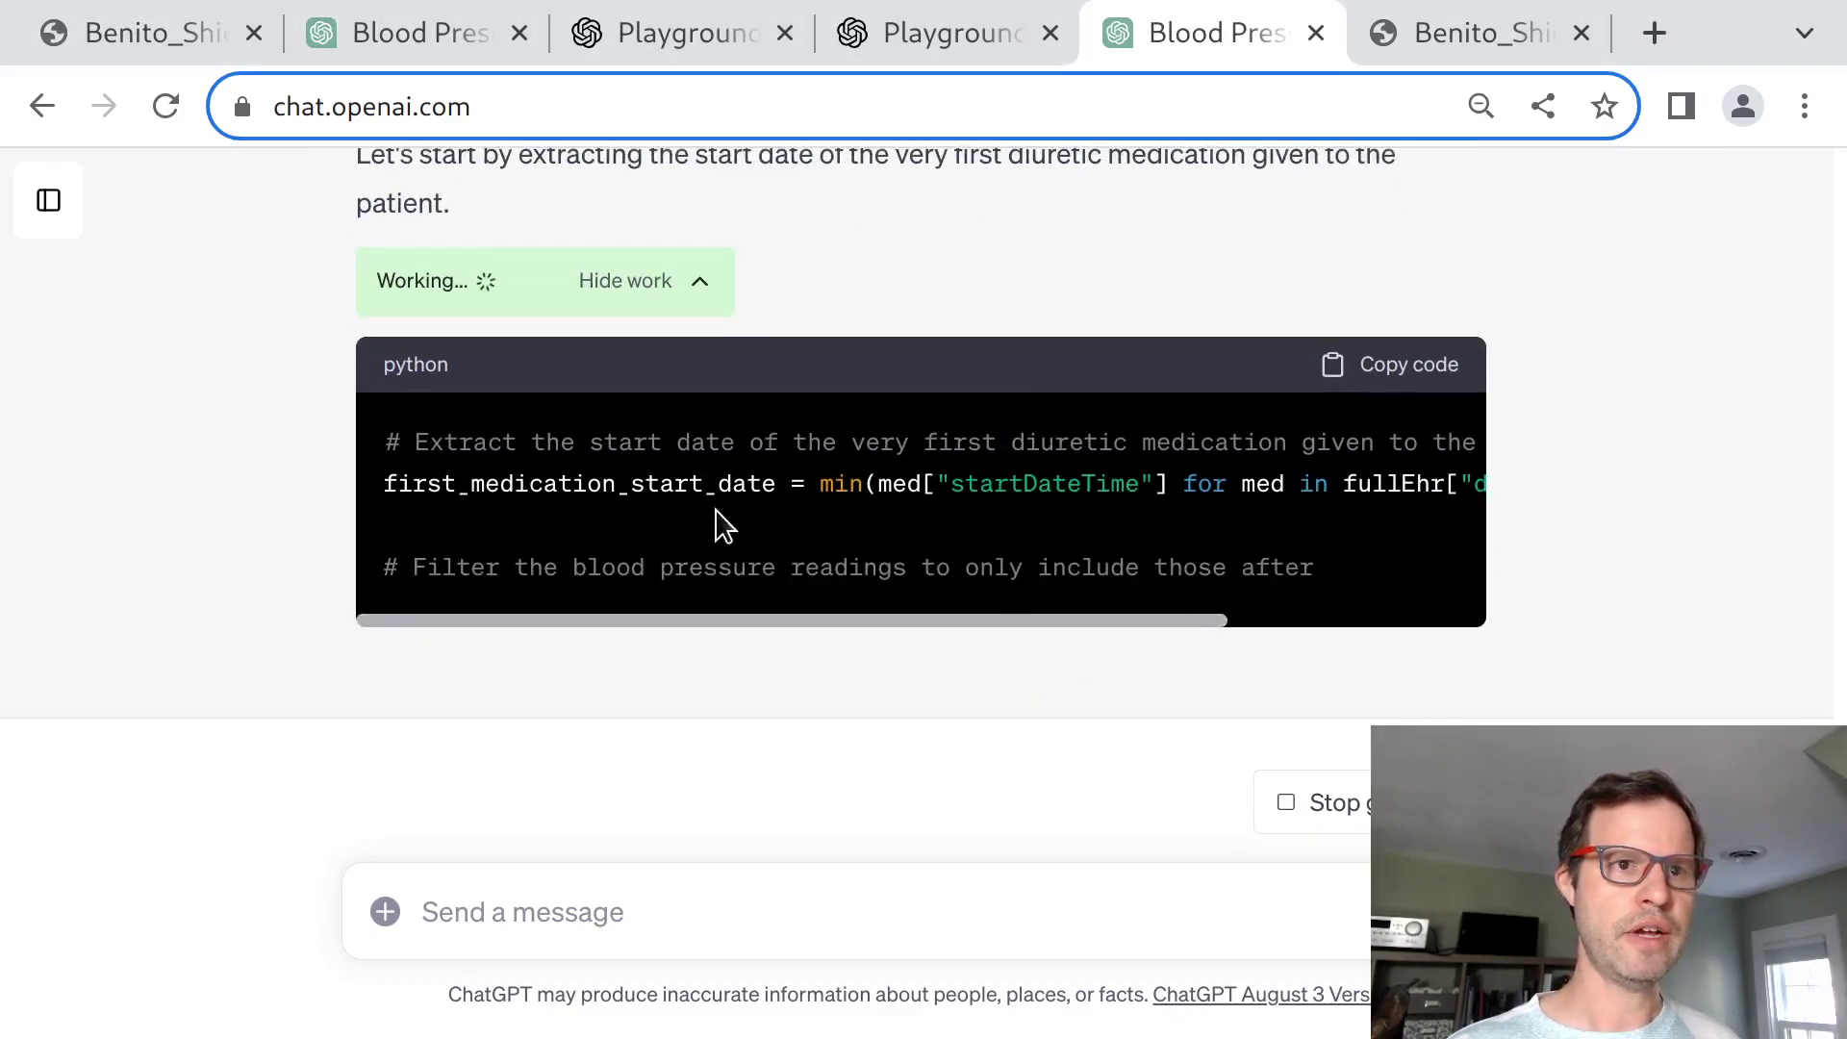
scroll(865, 528, "right", 5)
scroll(858, 513, "left", 4)
scroll(856, 517, "left", 3)
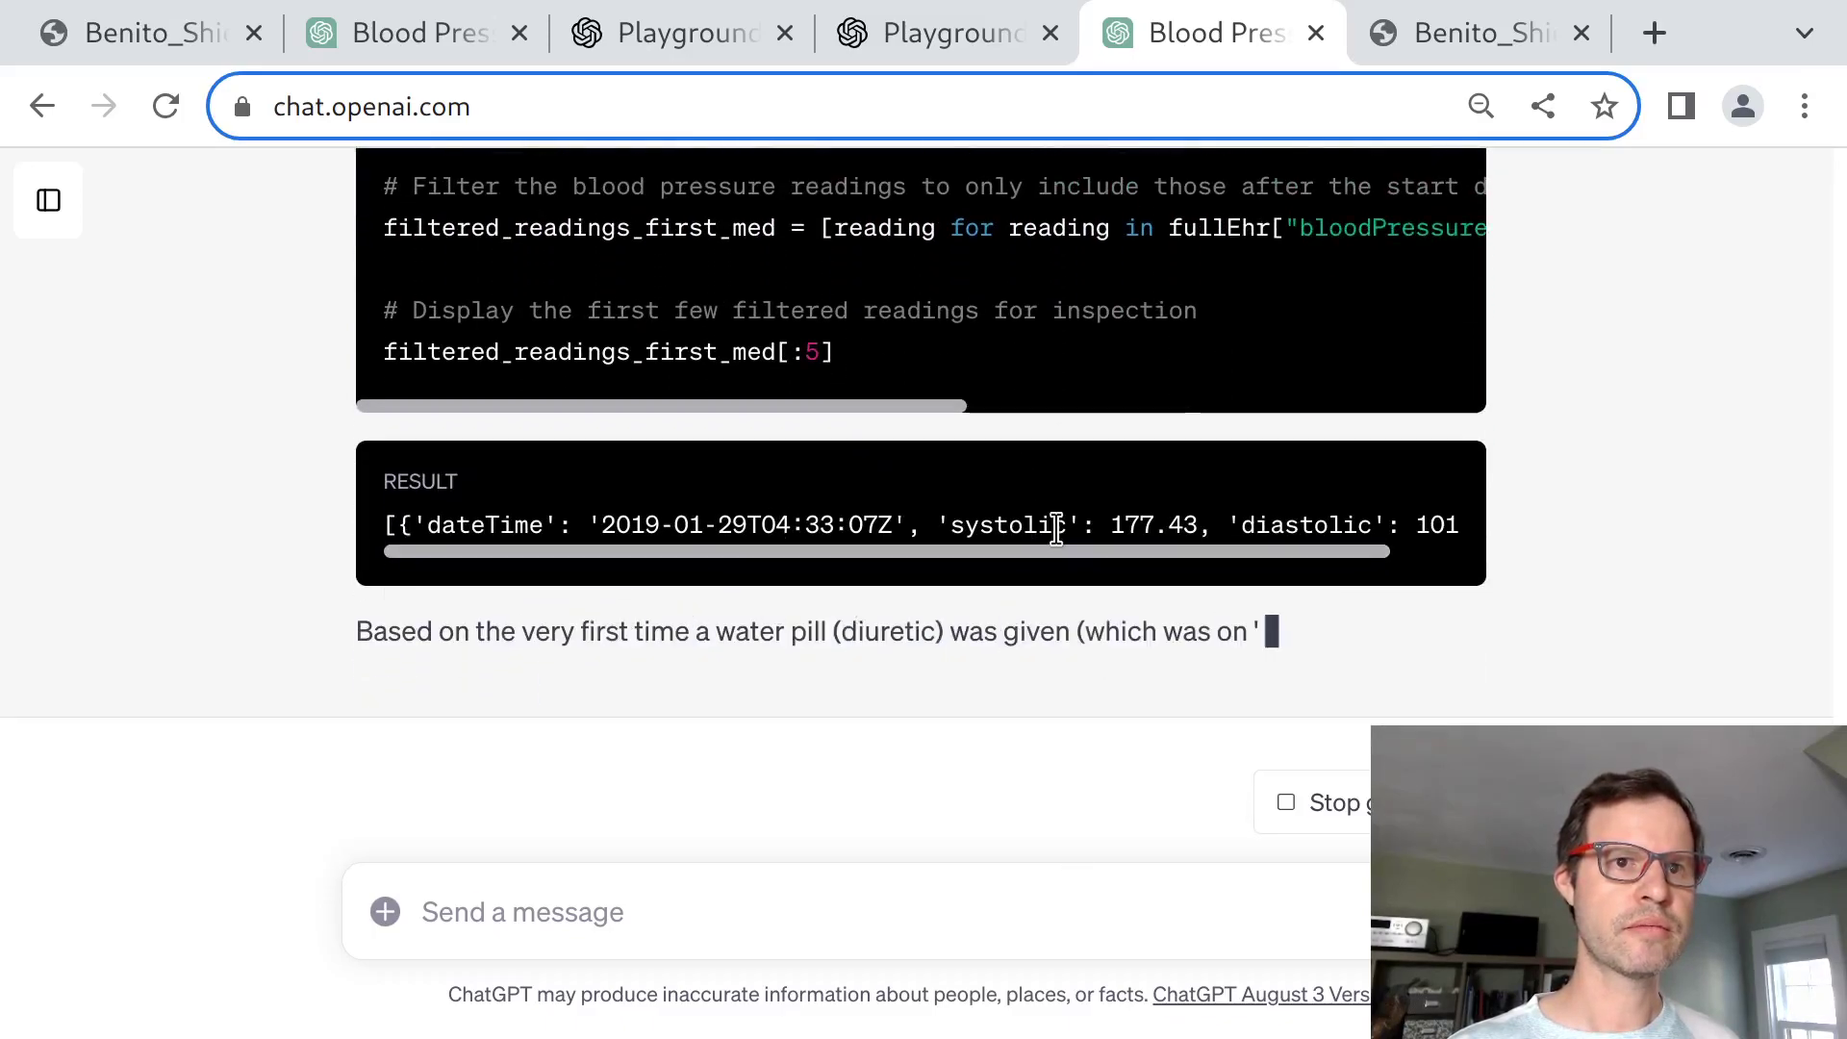
scroll(1056, 527, "right", 3)
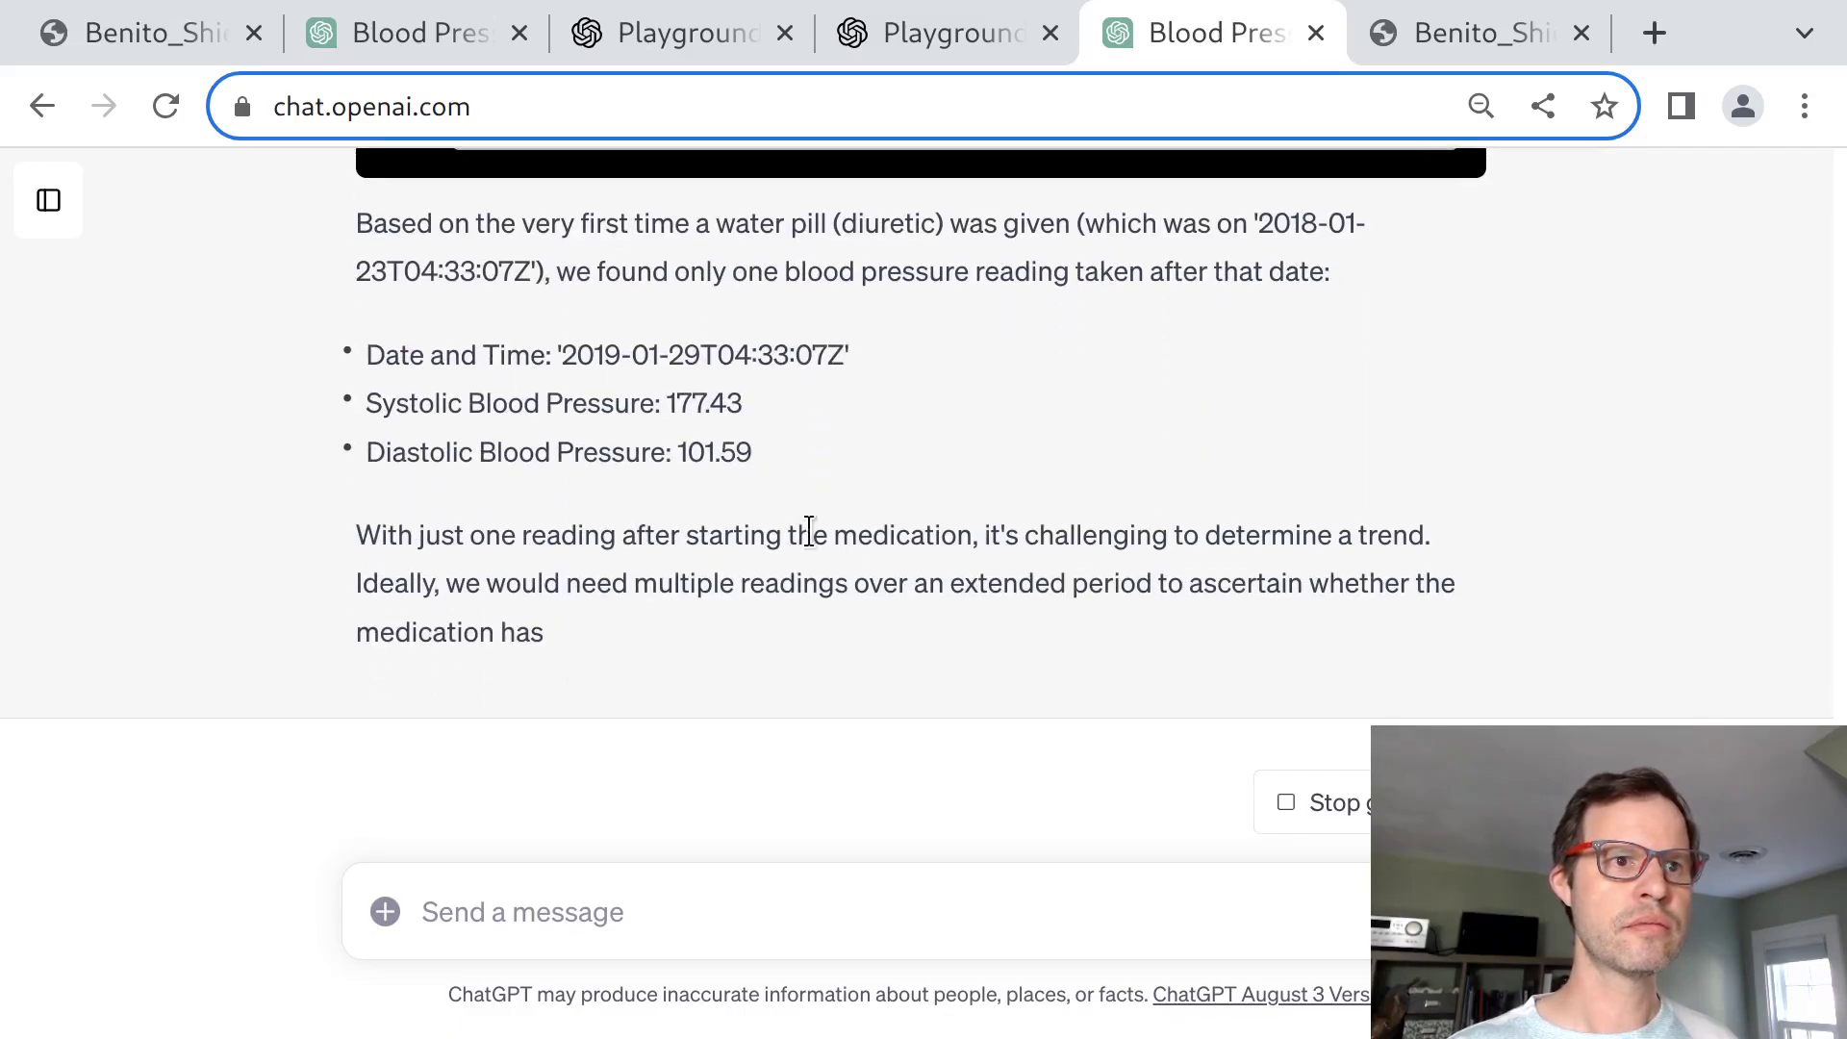
left_click_drag(358, 450, 683, 553)
left_click(685, 553)
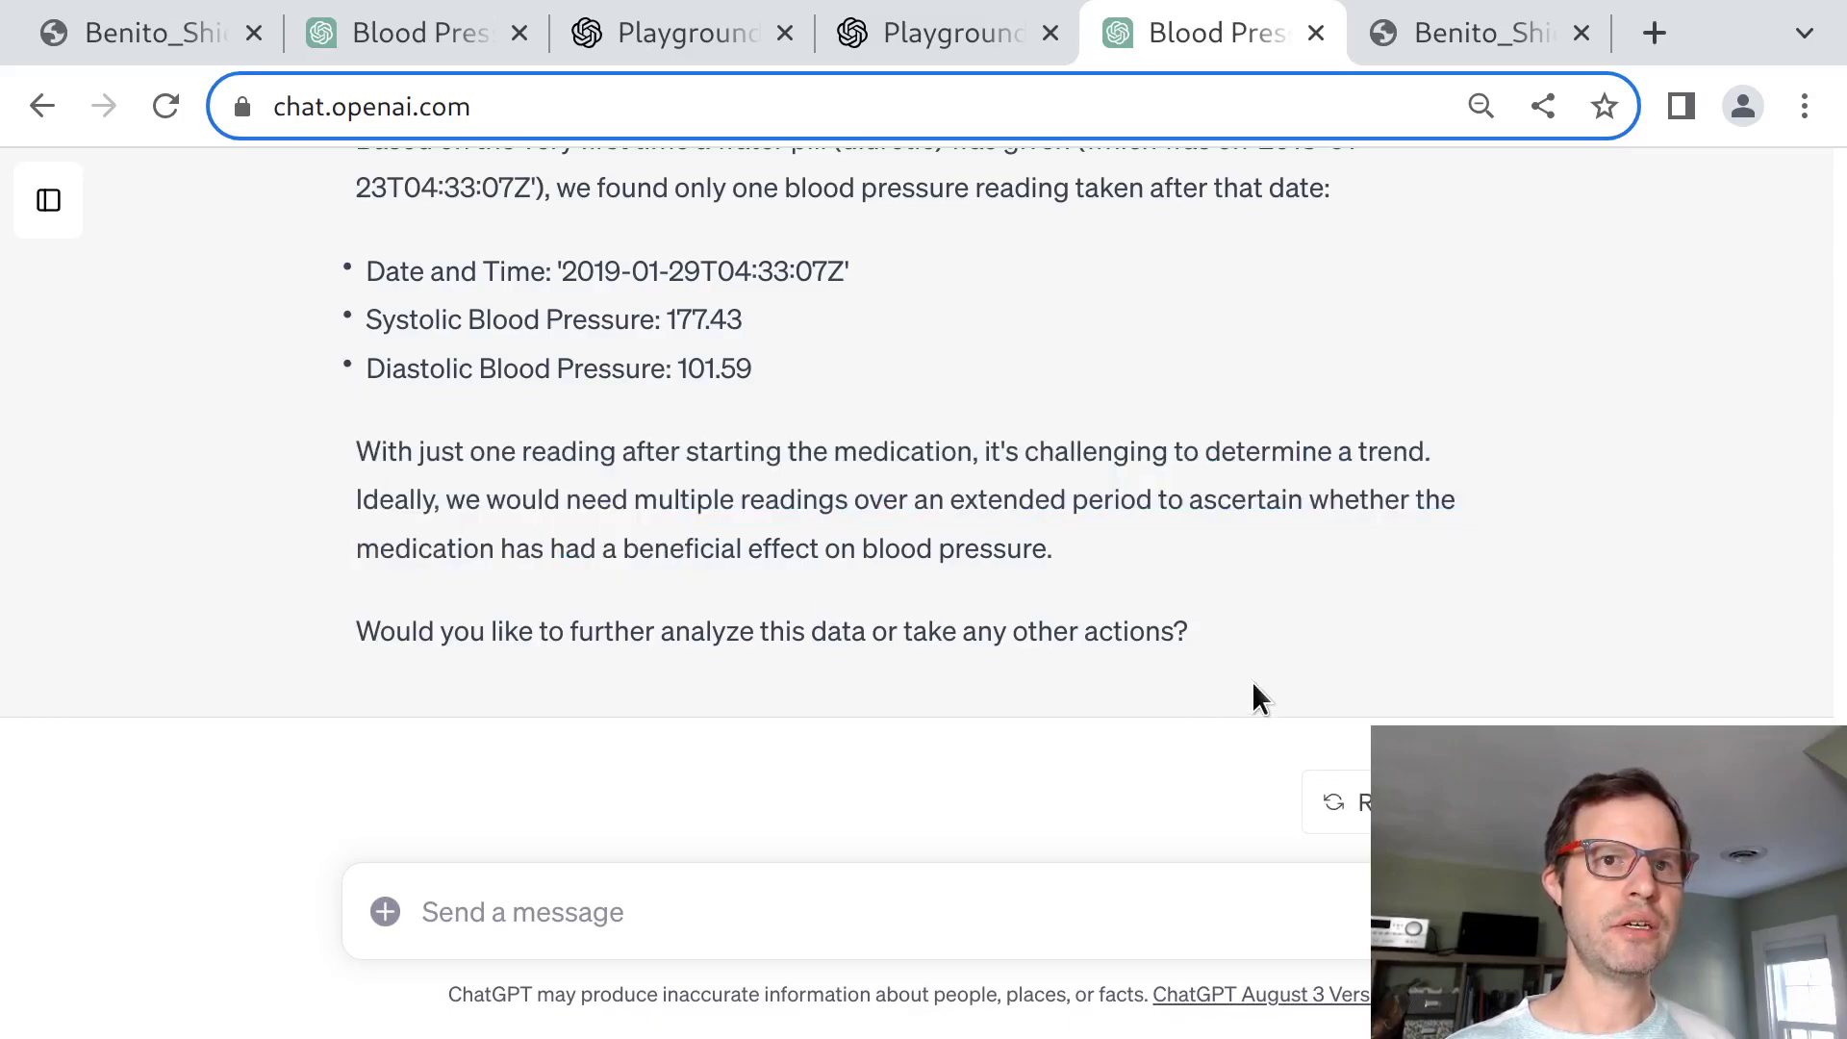
left_click_drag(1251, 681, 1244, 404)
left_click(1244, 404)
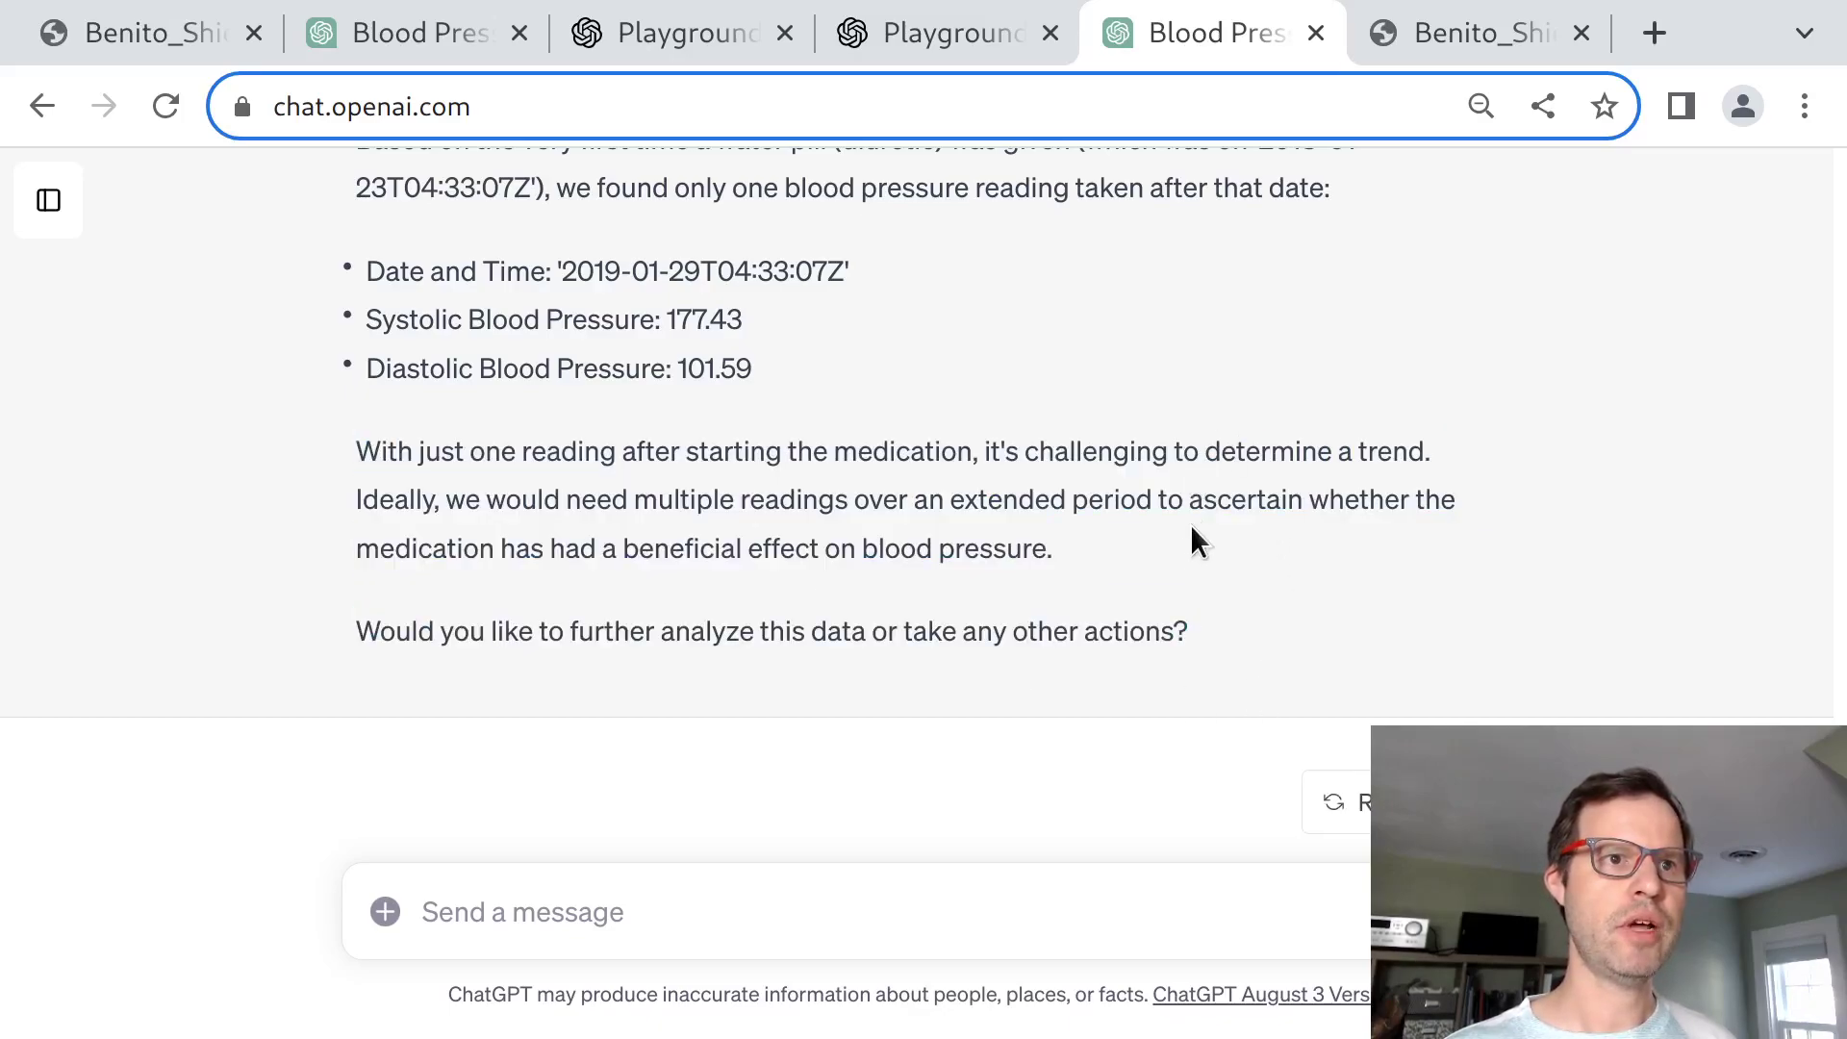
scroll(1179, 570, "up", 2)
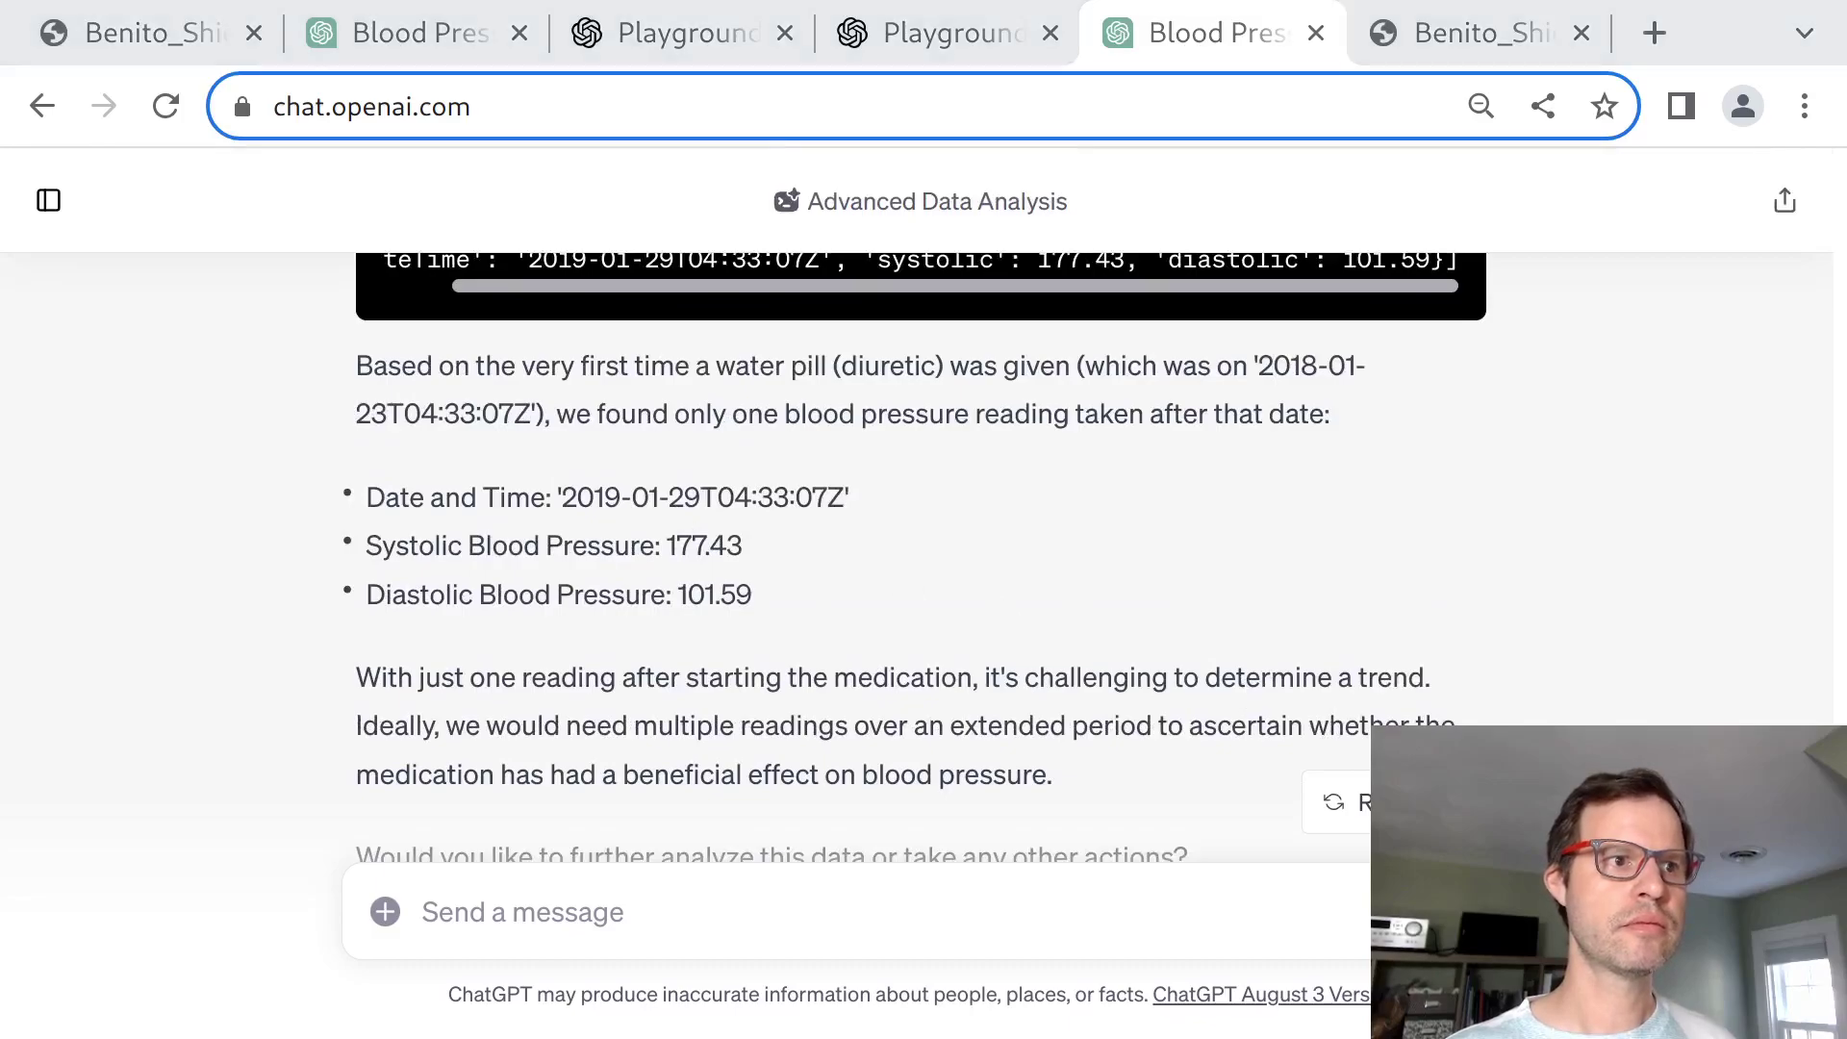
scroll(189, 496, "up", 5)
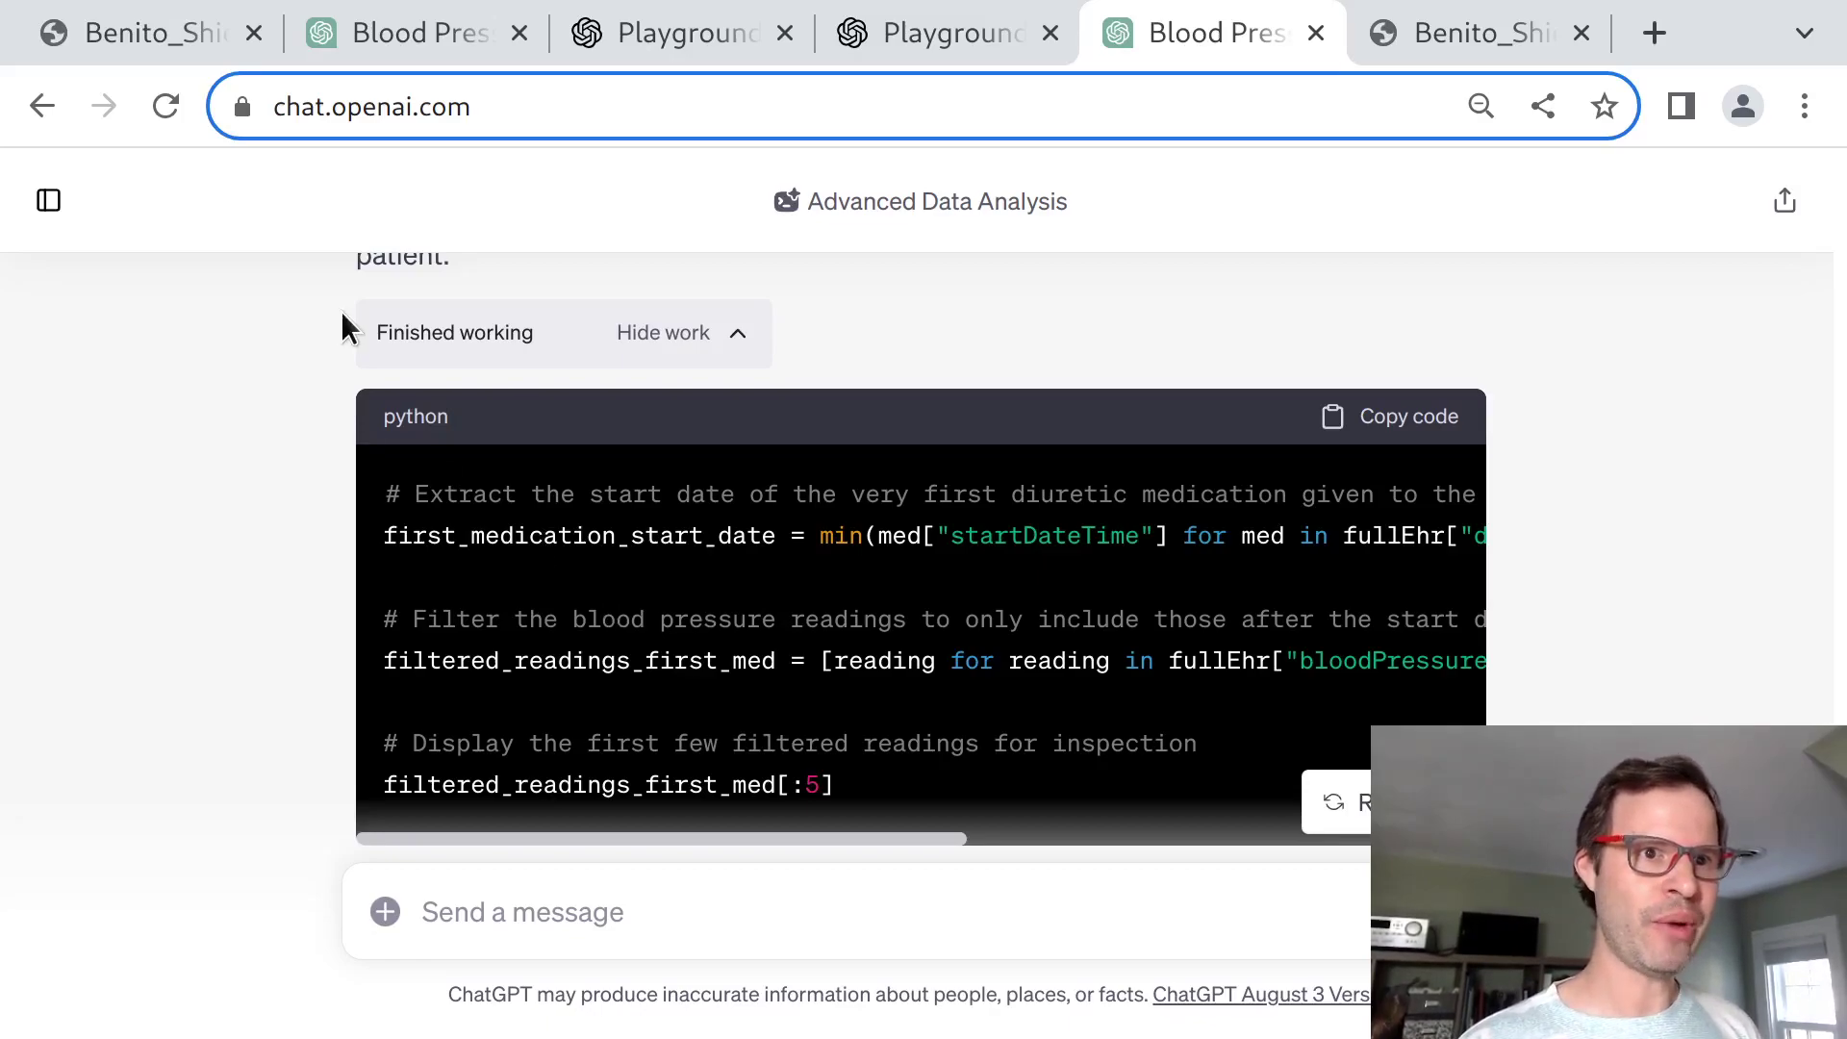
mouse_move(196, 37)
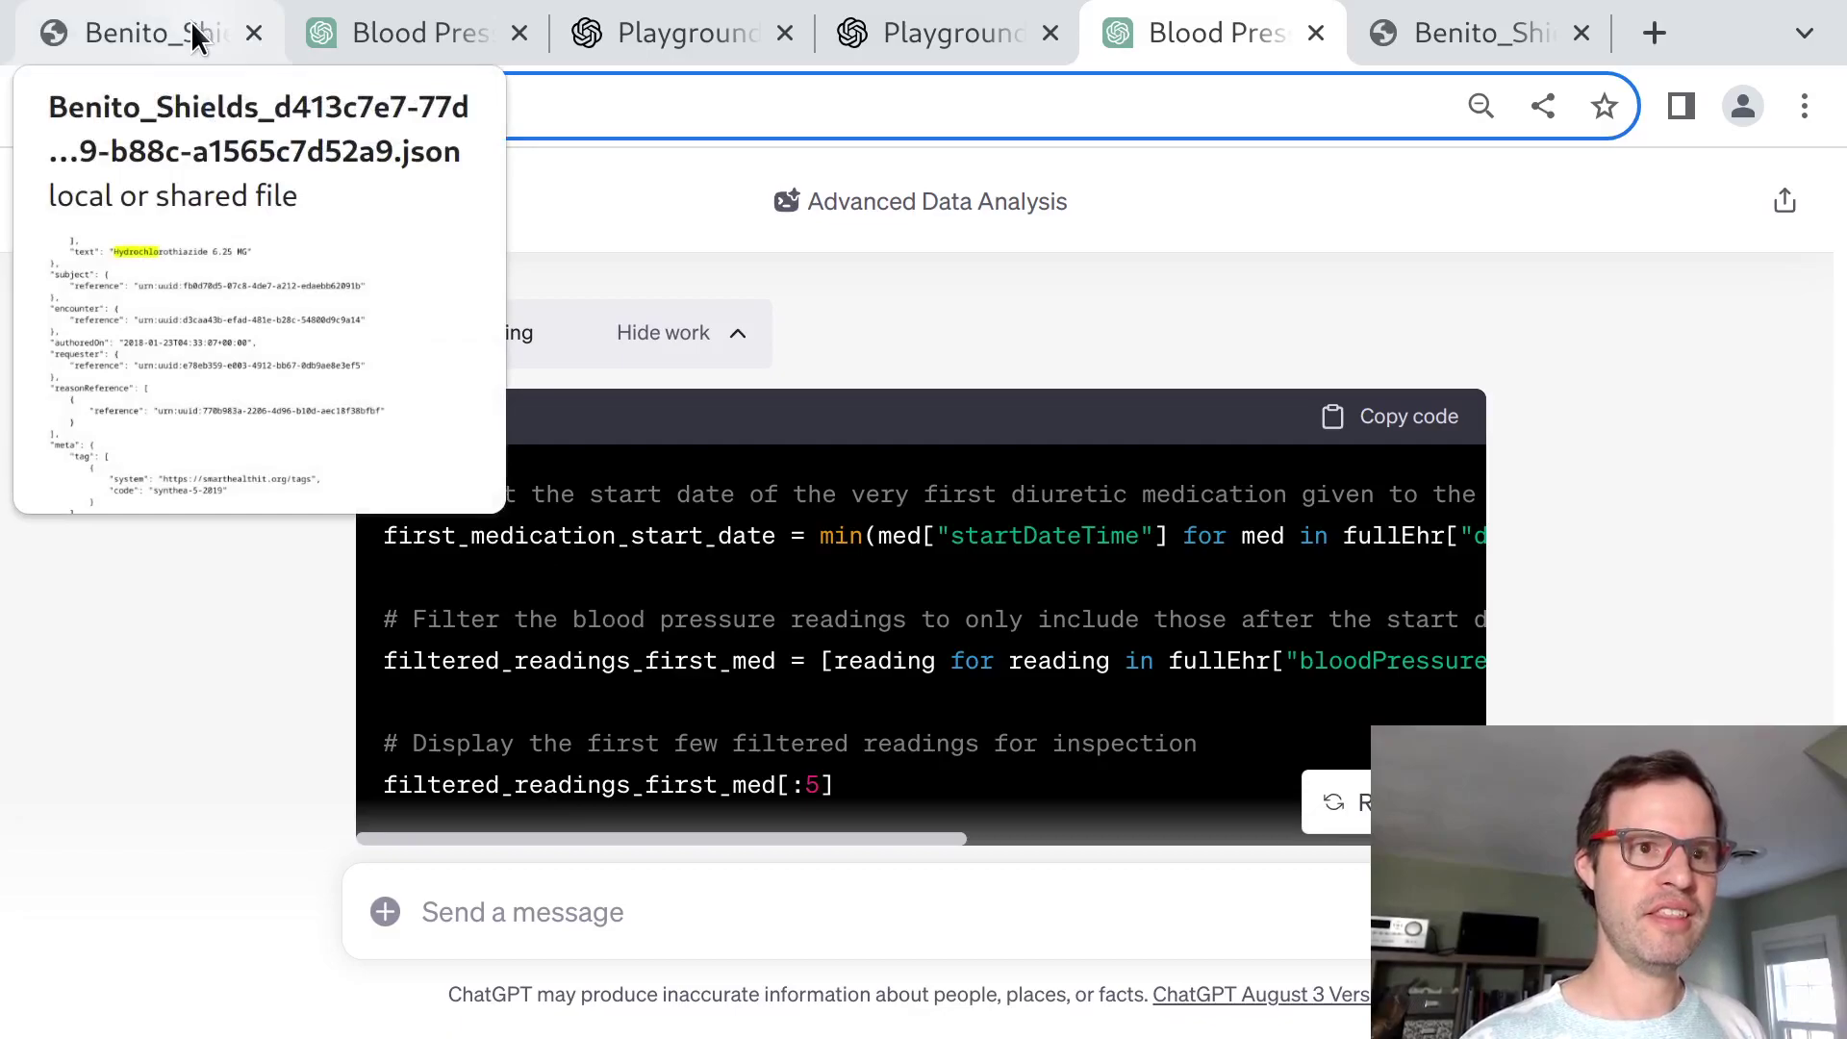
left_click(159, 29)
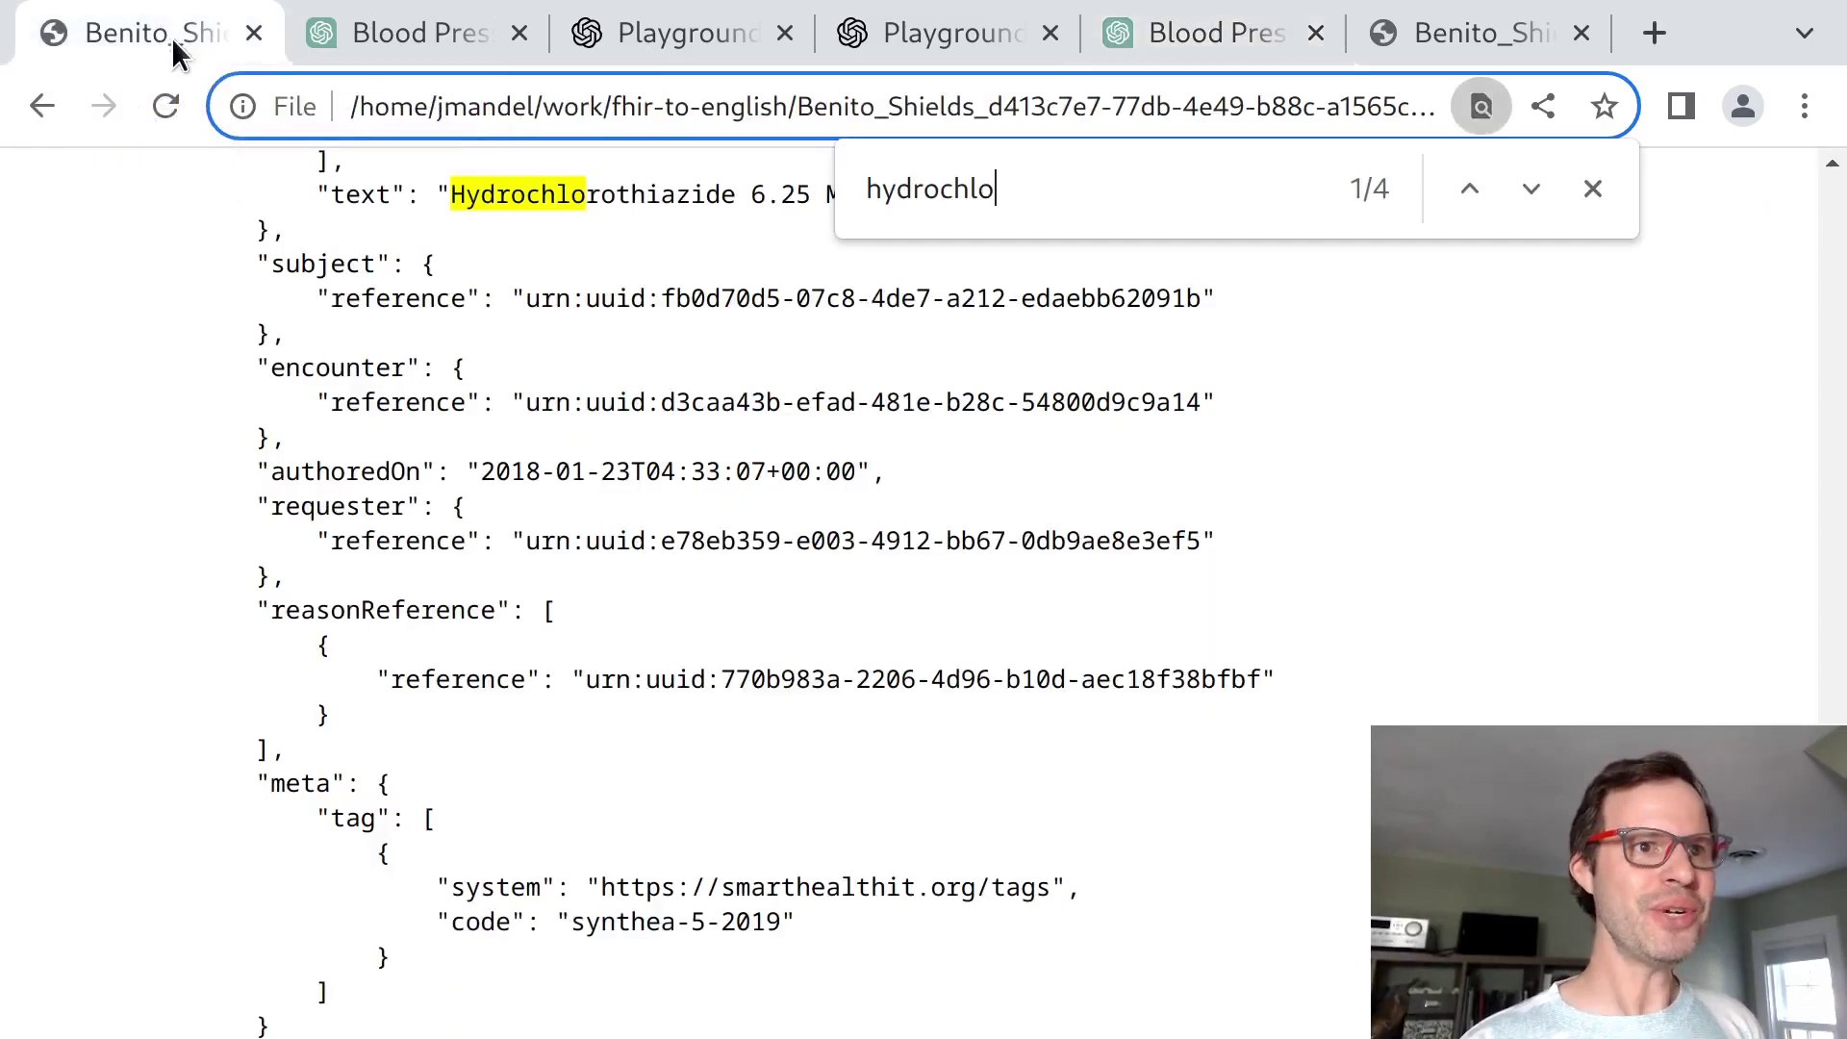
scroll(763, 395, "up", 6)
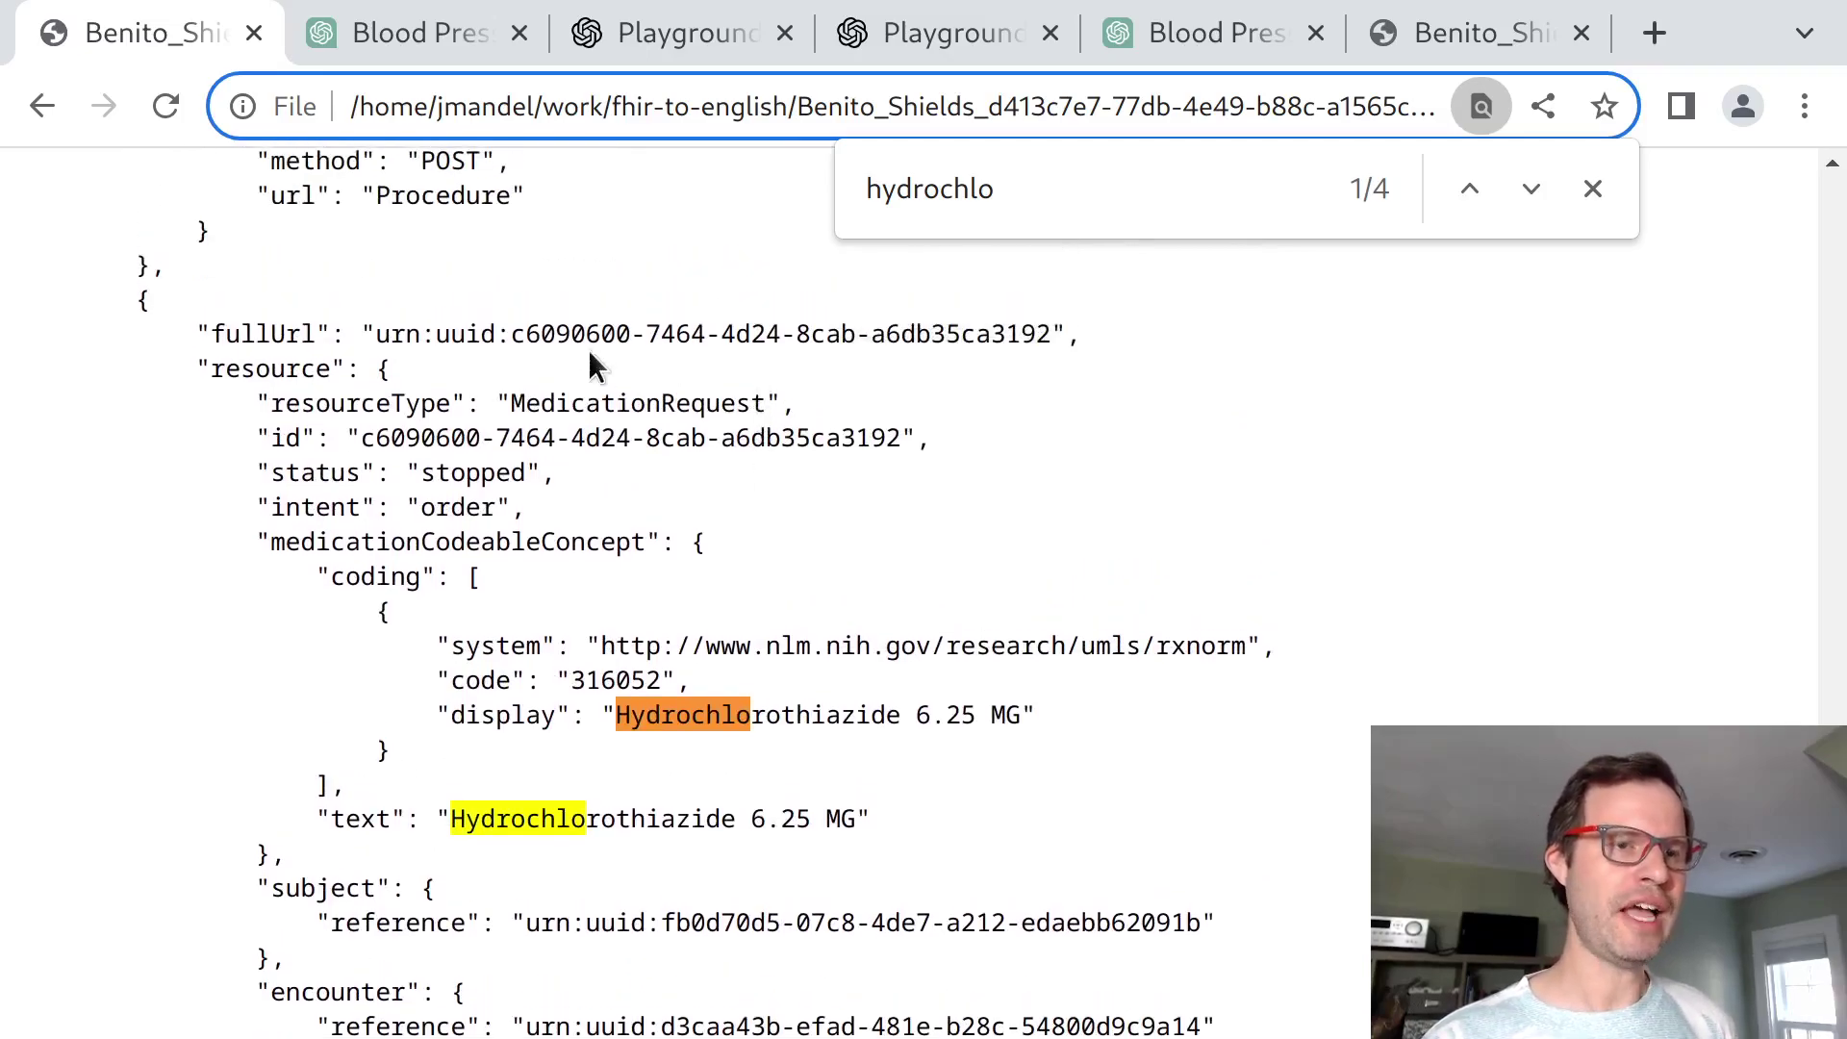
left_click_drag(755, 714, 777, 736)
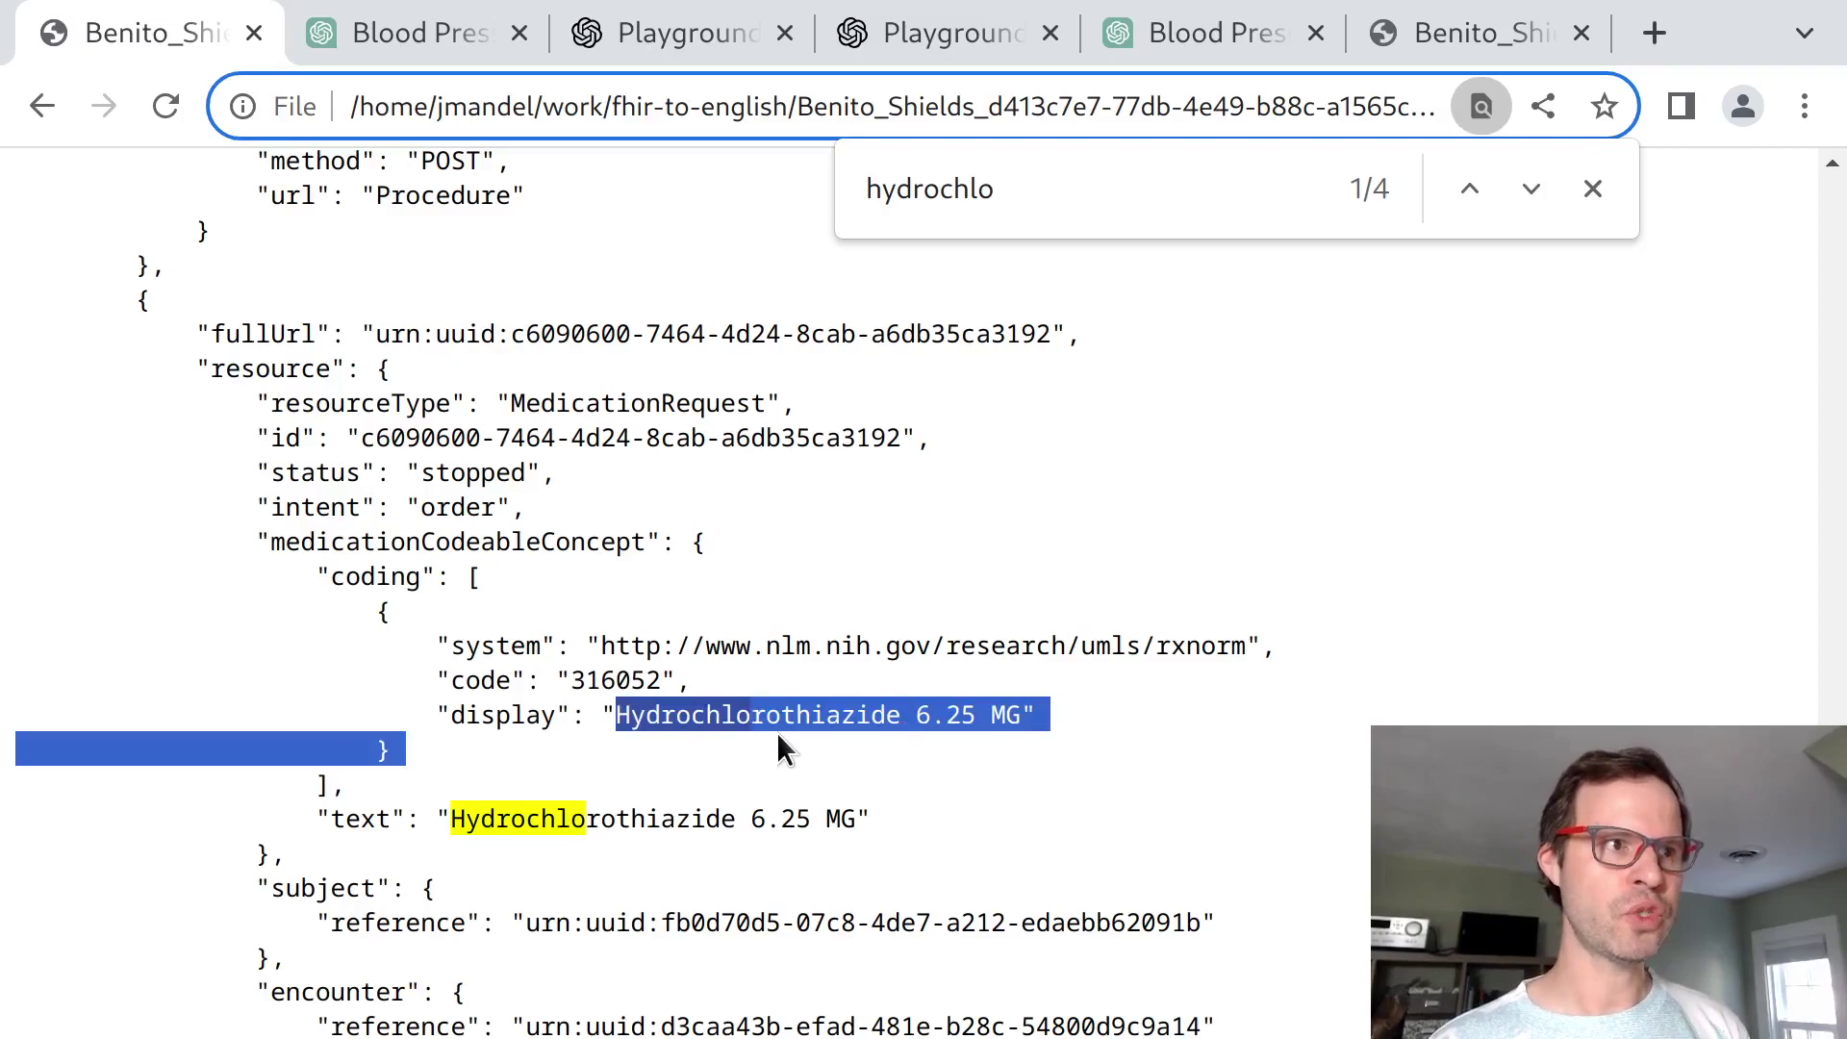
scroll(687, 726, "down", 1)
triple_click(447, 382)
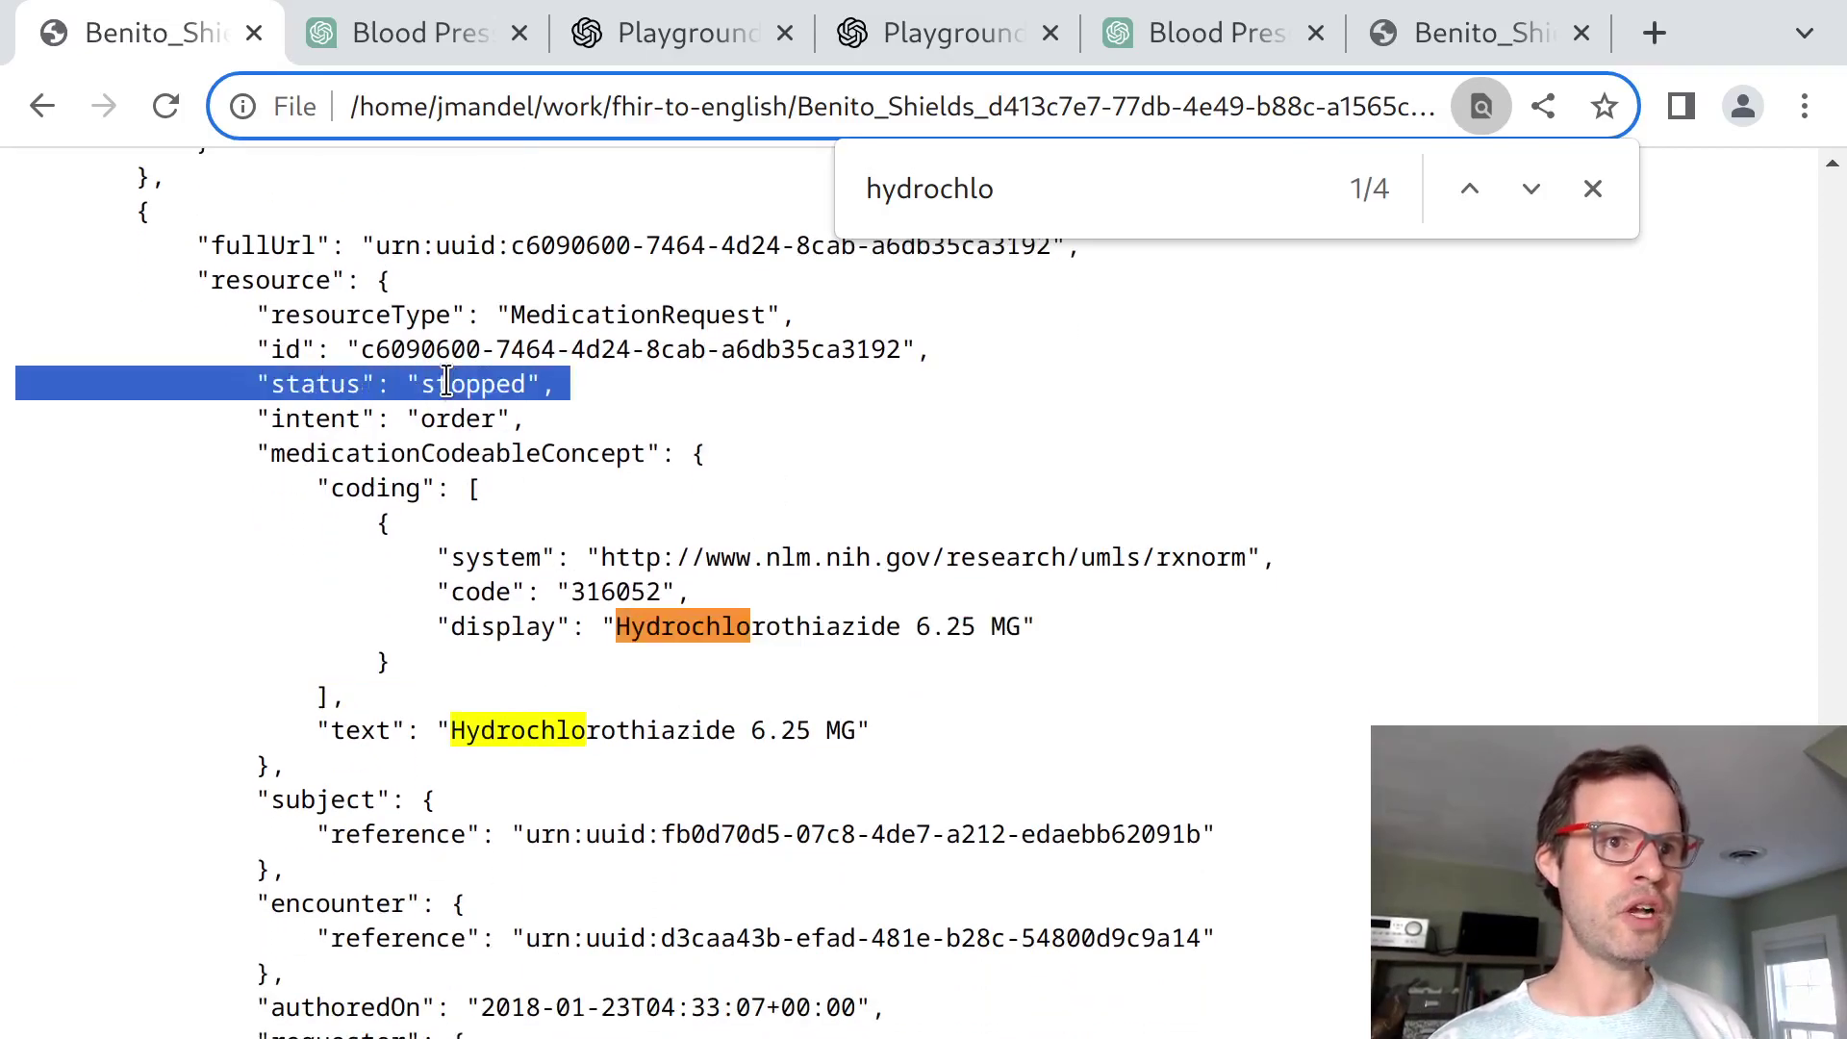
double_click(499, 998)
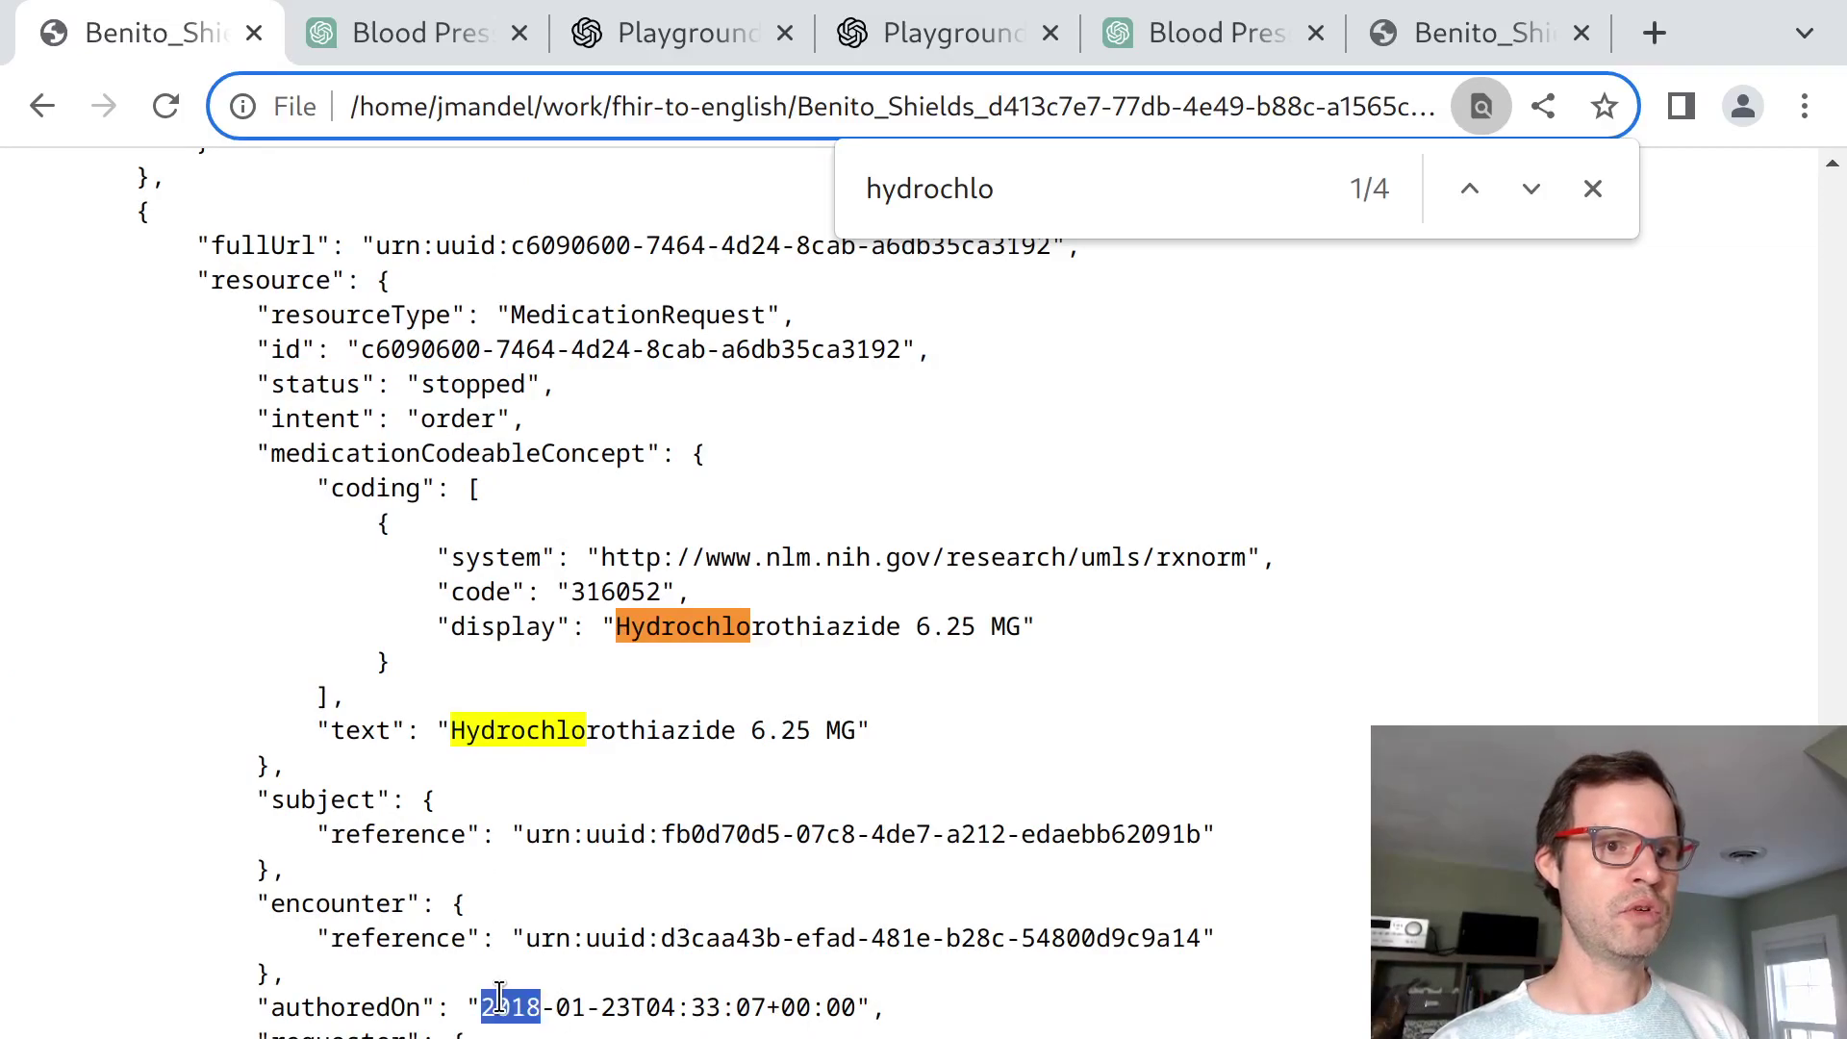
triple_click(634, 1007)
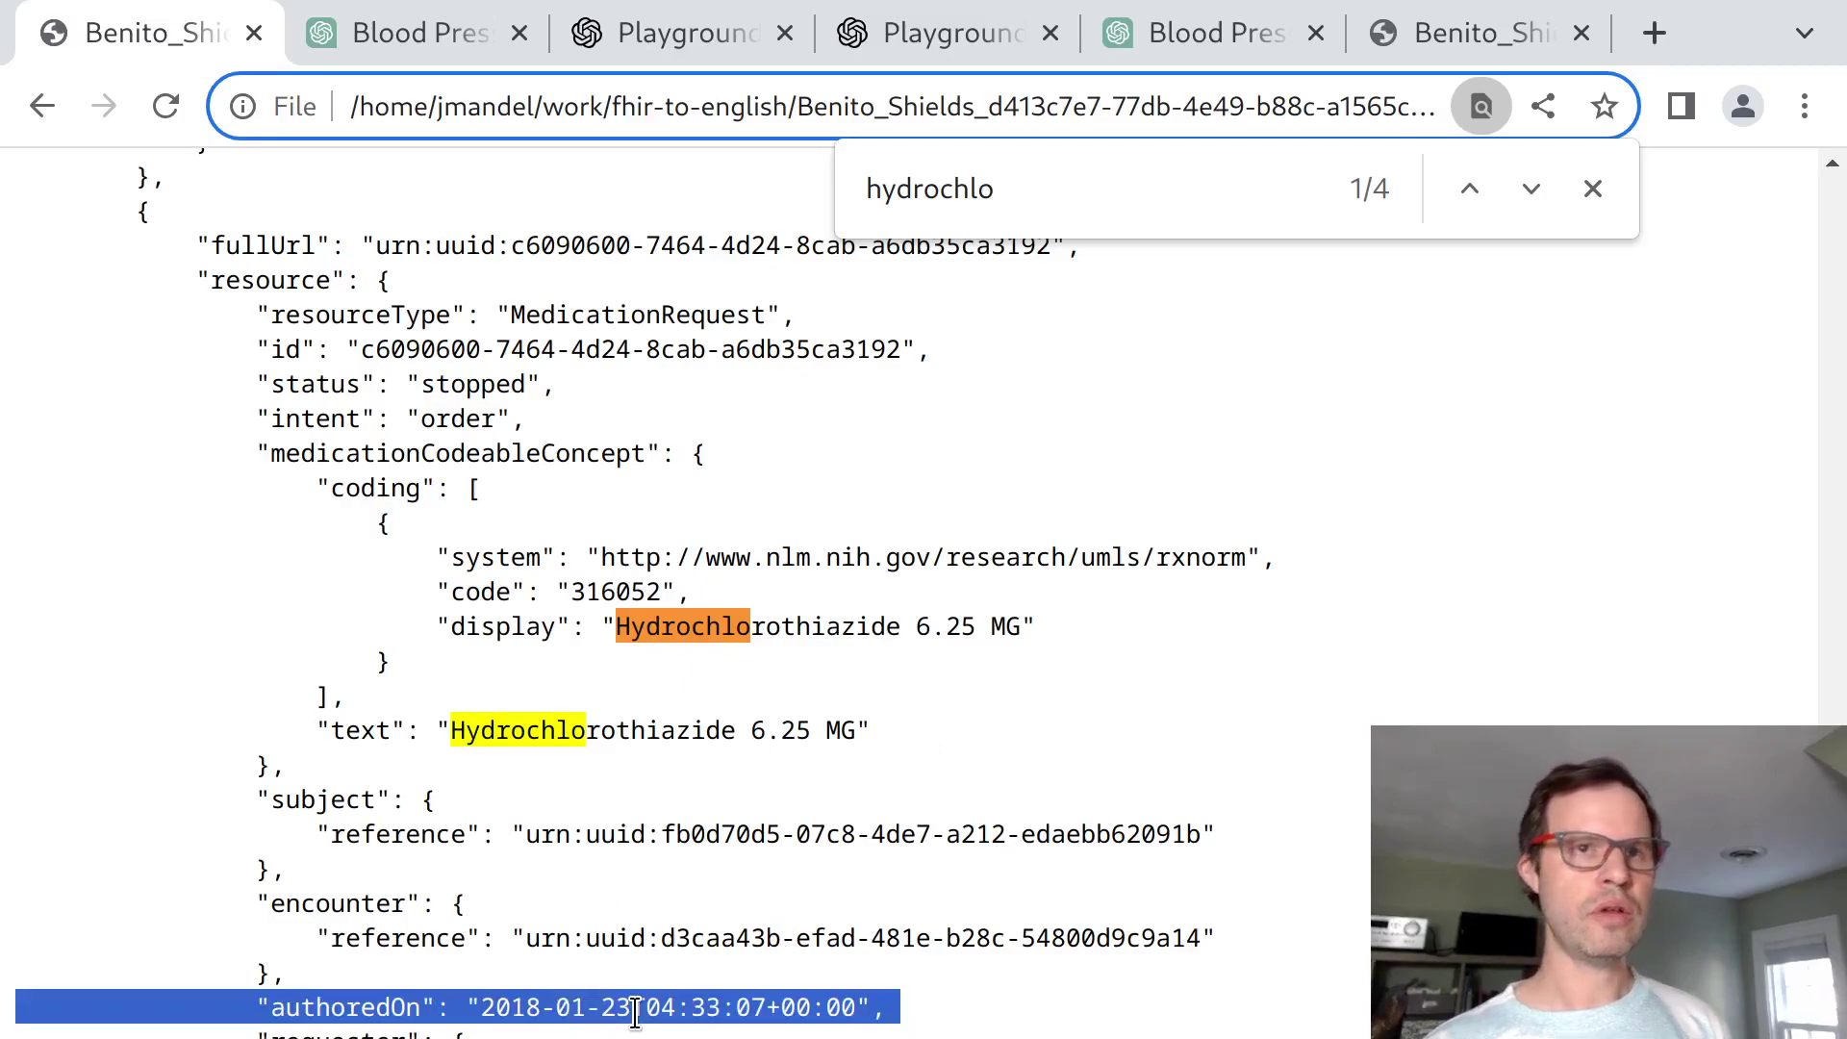
left_click(1587, 185)
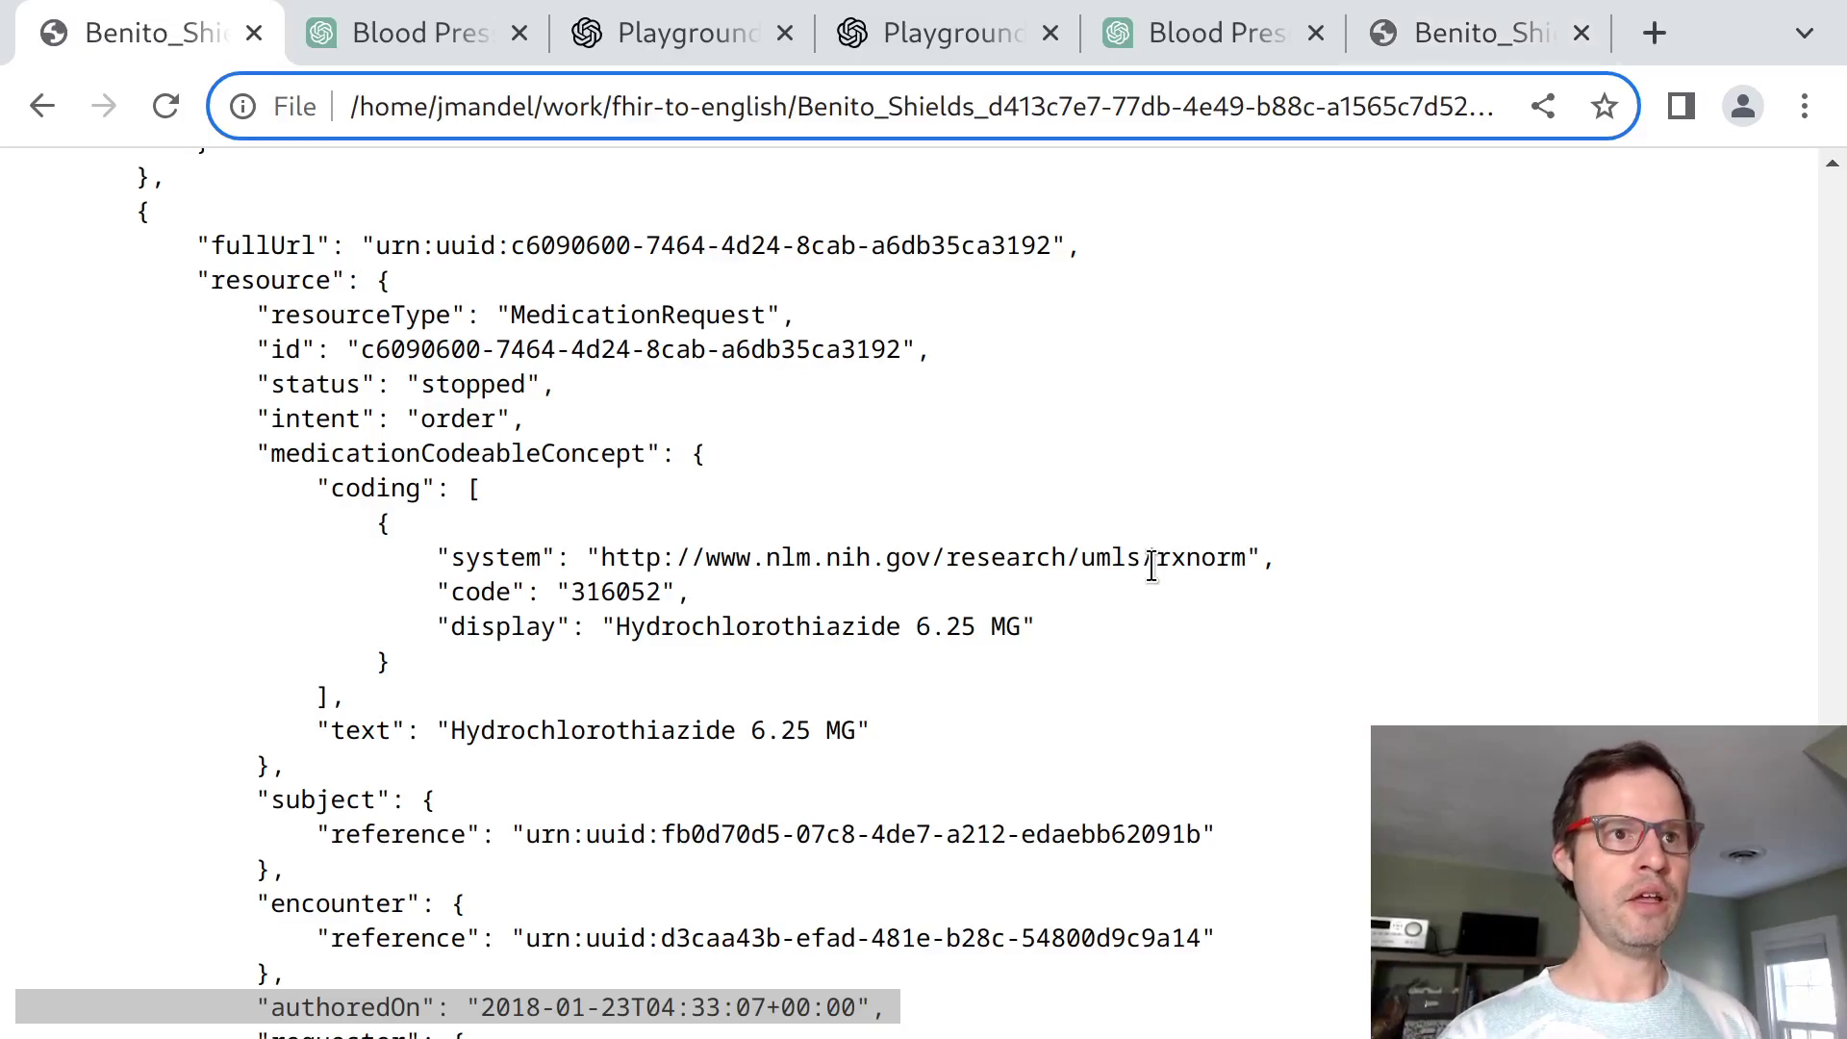
Back in the original analysis chat, locate hydrochlorothiazide in the result's diuretics list.
left_click(412, 32)
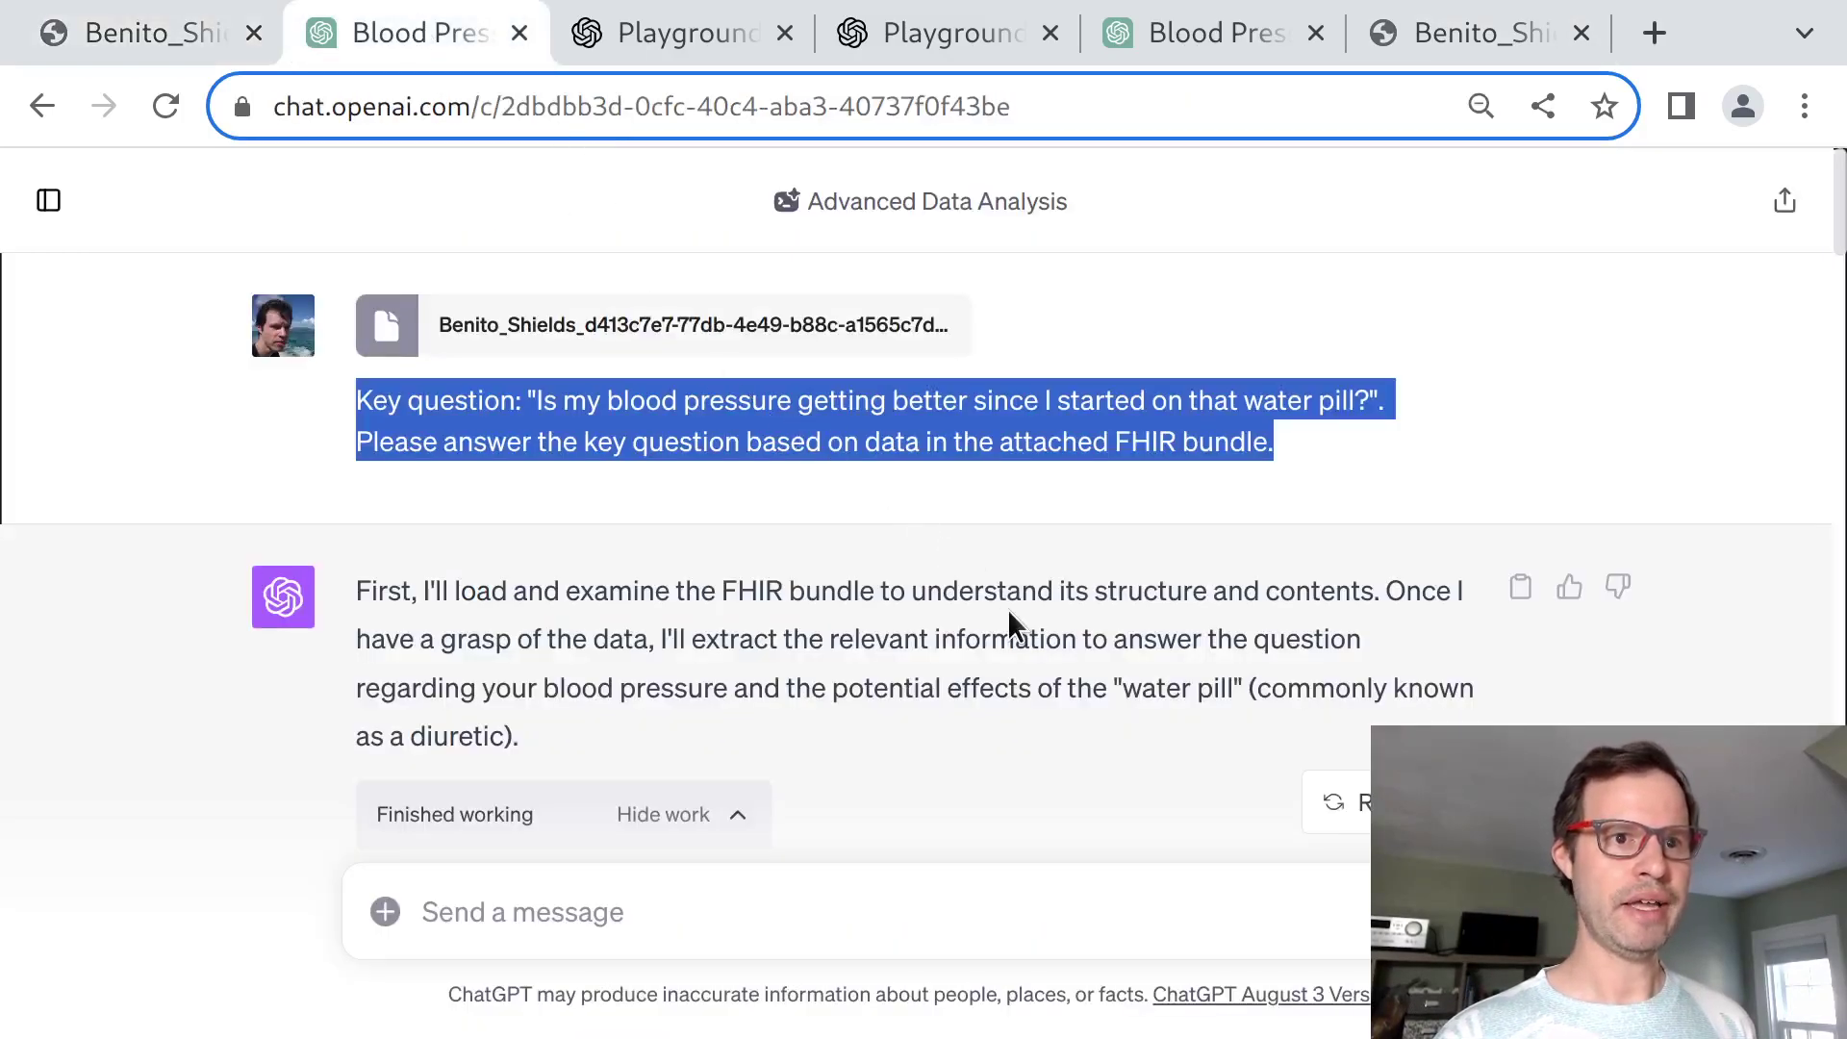
scroll(1612, 689, "down", 10)
scroll(1611, 689, "down", 9)
scroll(1308, 566, "right", 5)
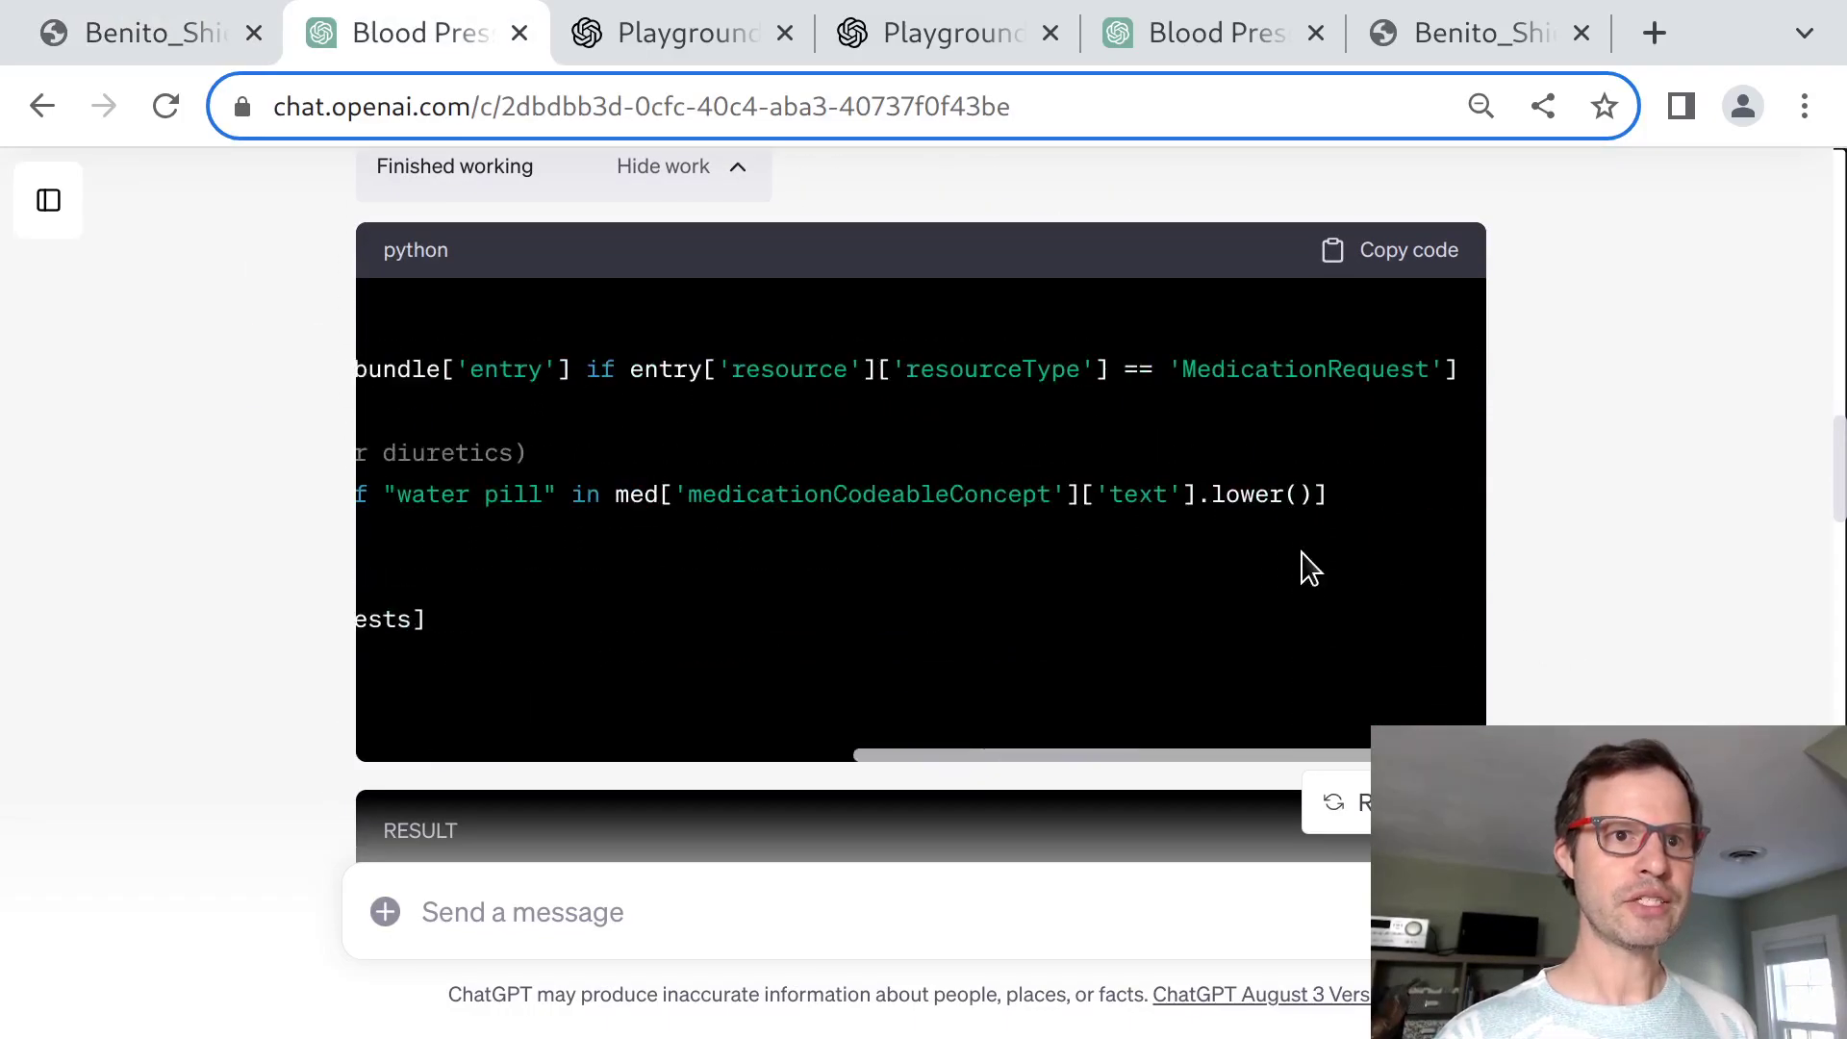
scroll(1308, 568, "left", 5)
scroll(1659, 579, "down", 10)
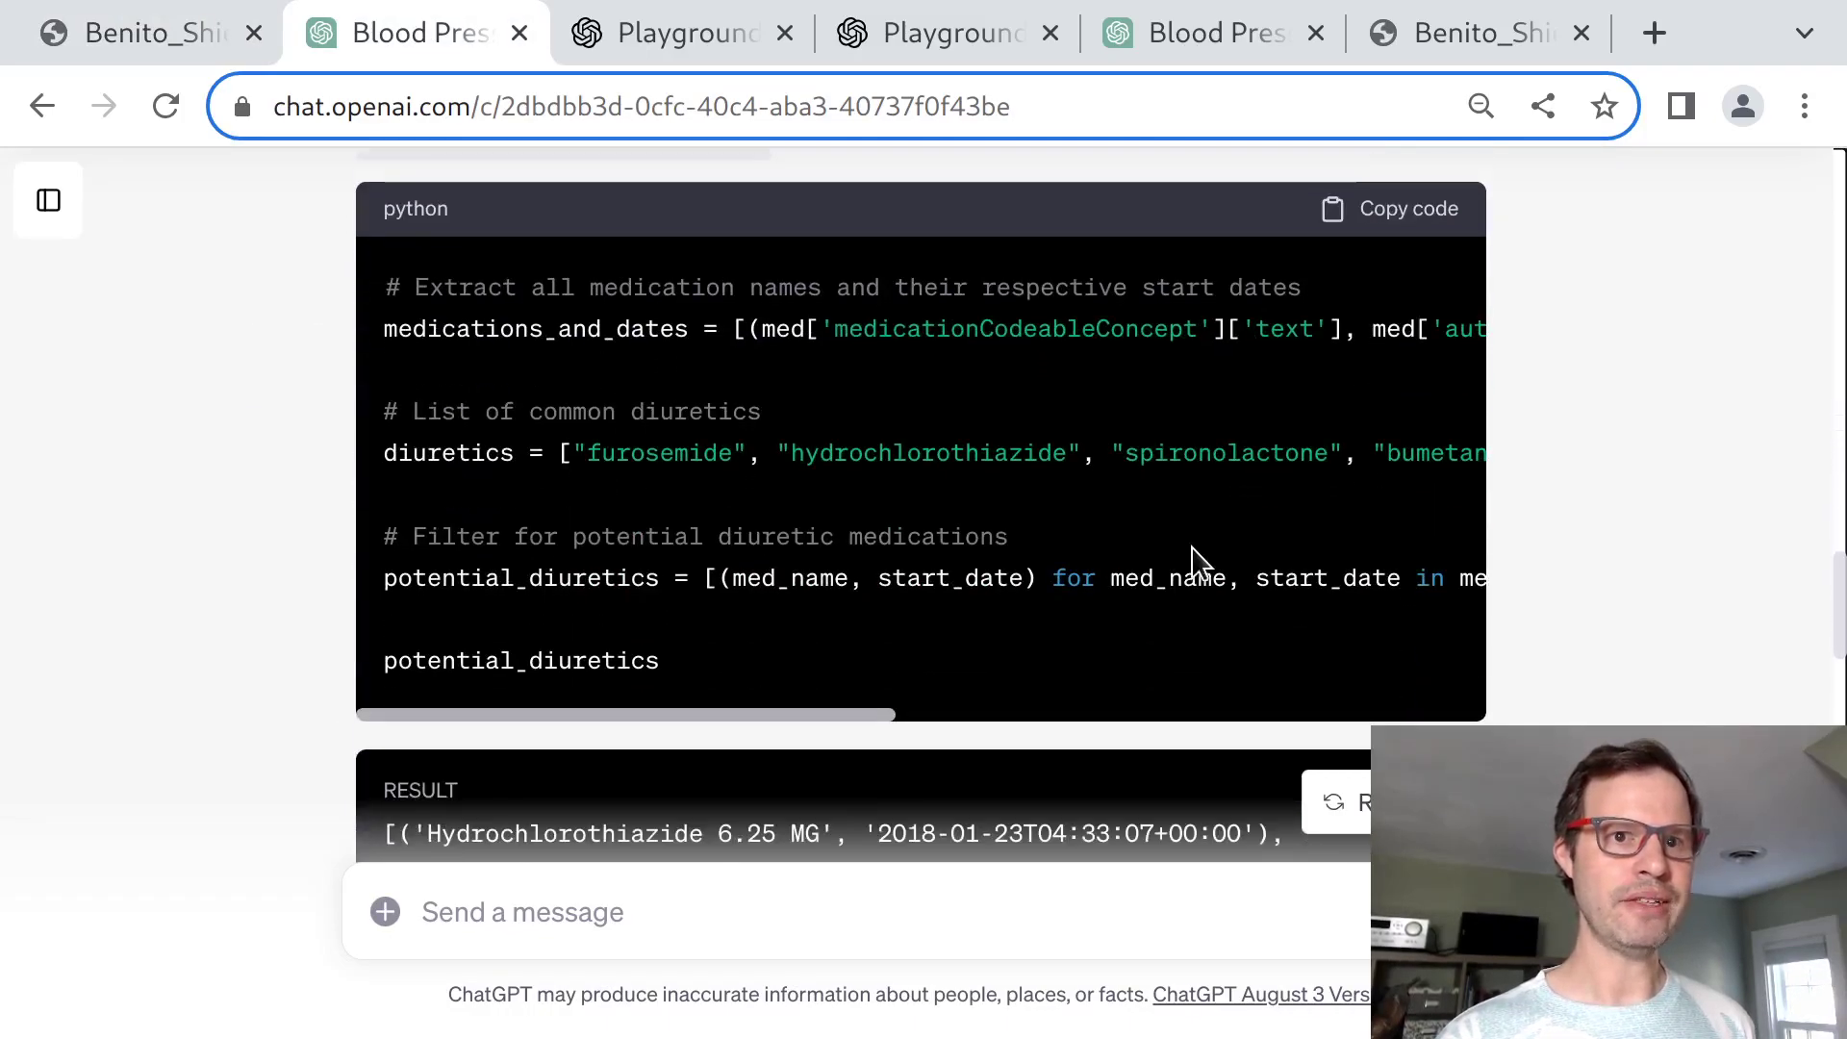
scroll(1196, 564, "right", 5)
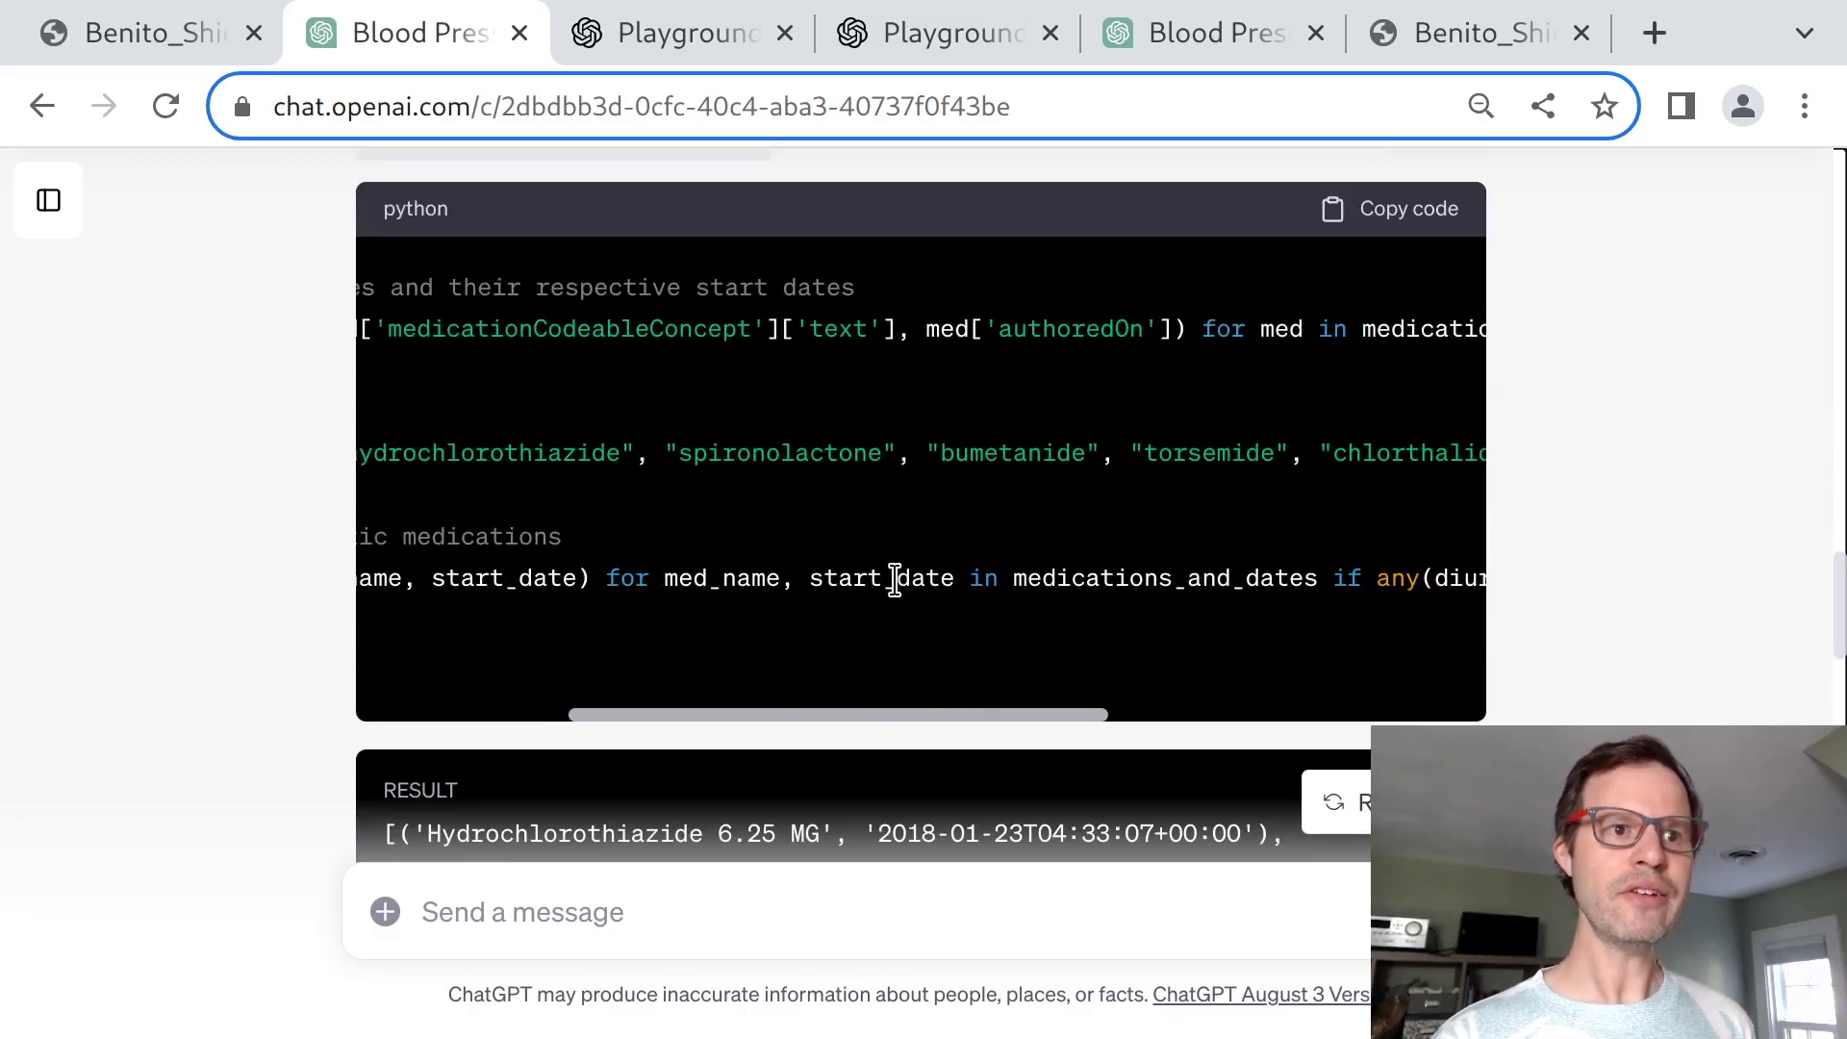
scroll(895, 582, "right", 6)
scroll(846, 586, "left", 10)
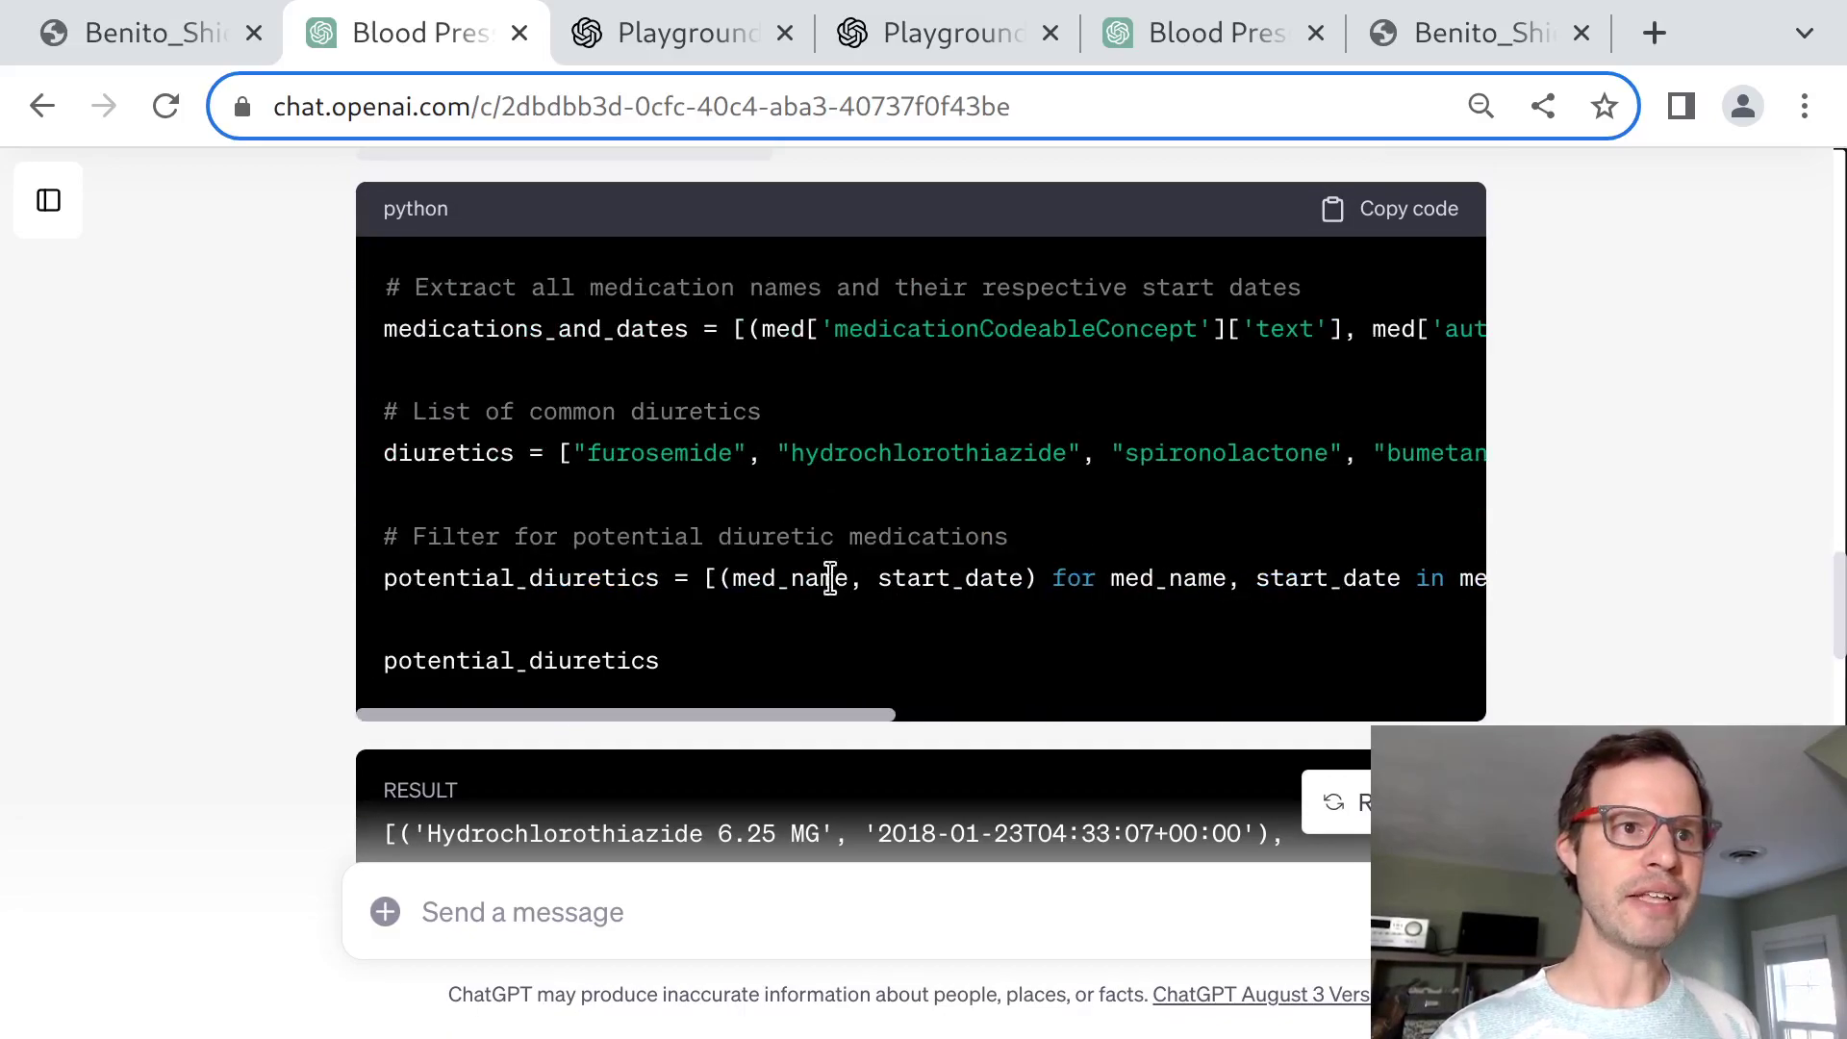
double_click(952, 451)
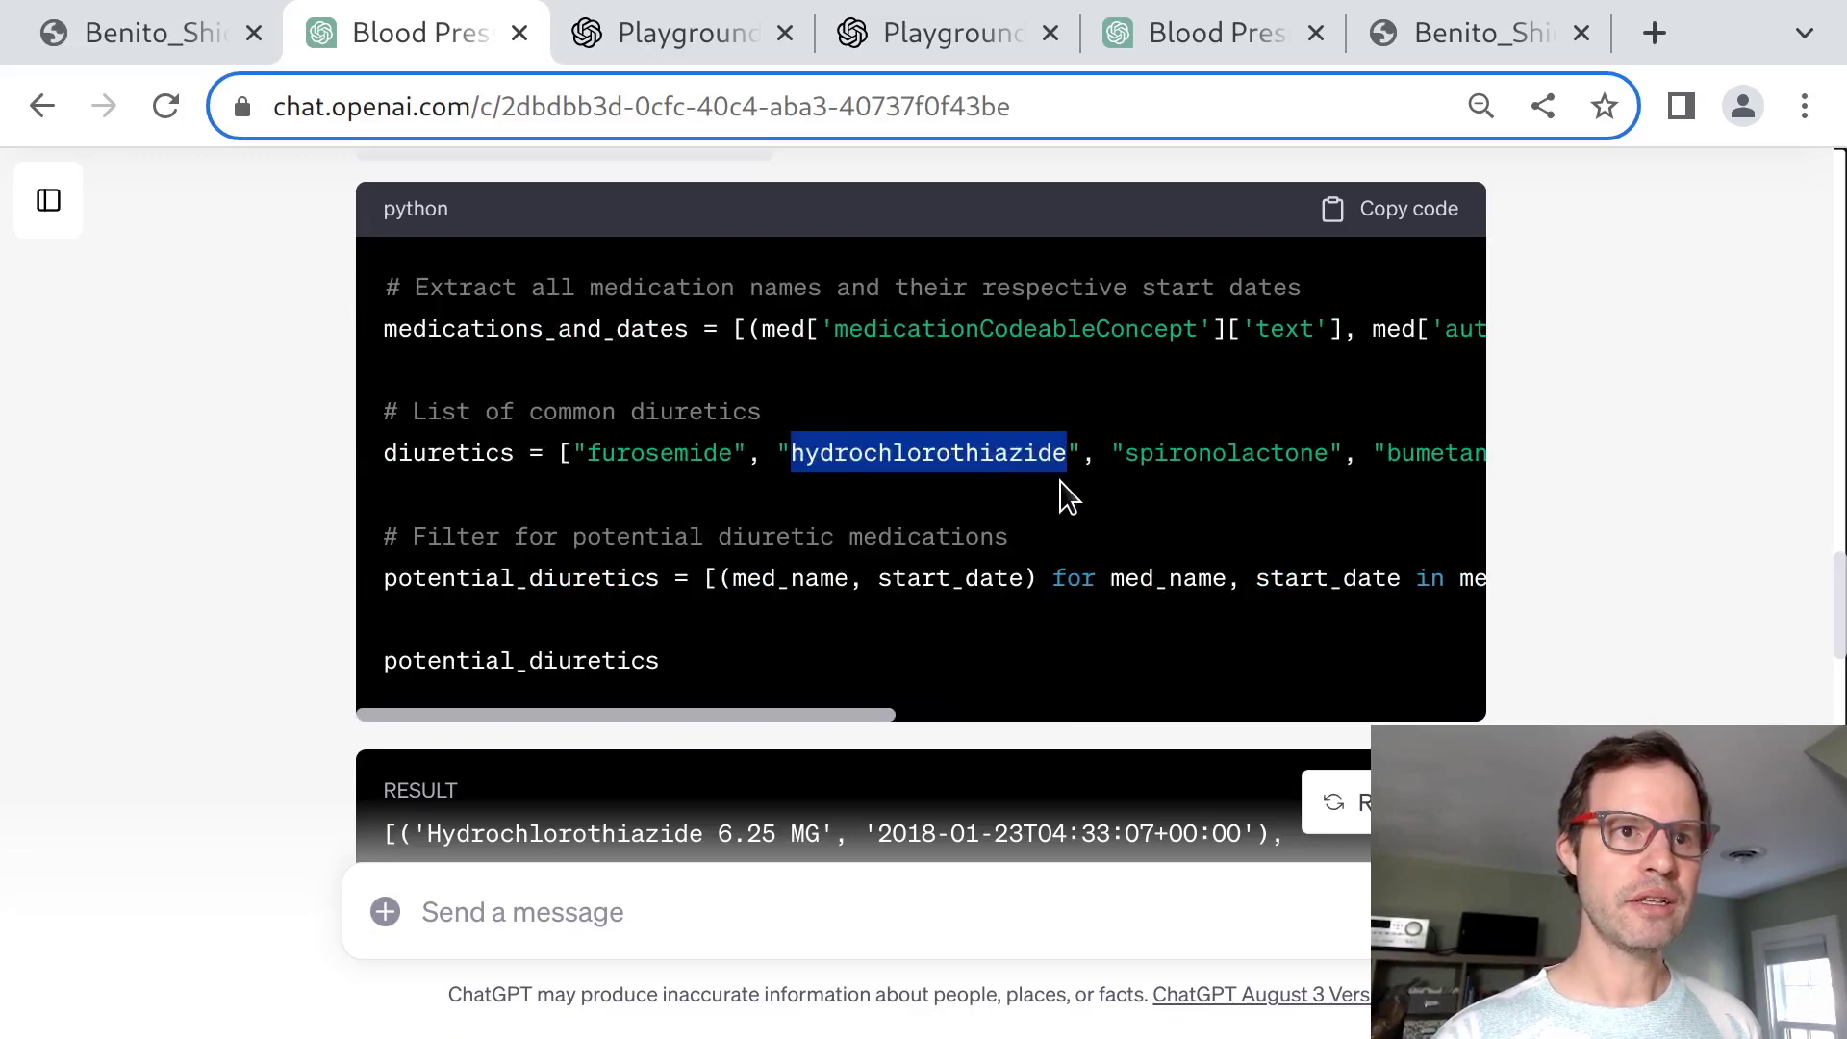
scroll(1063, 495, "down", 3)
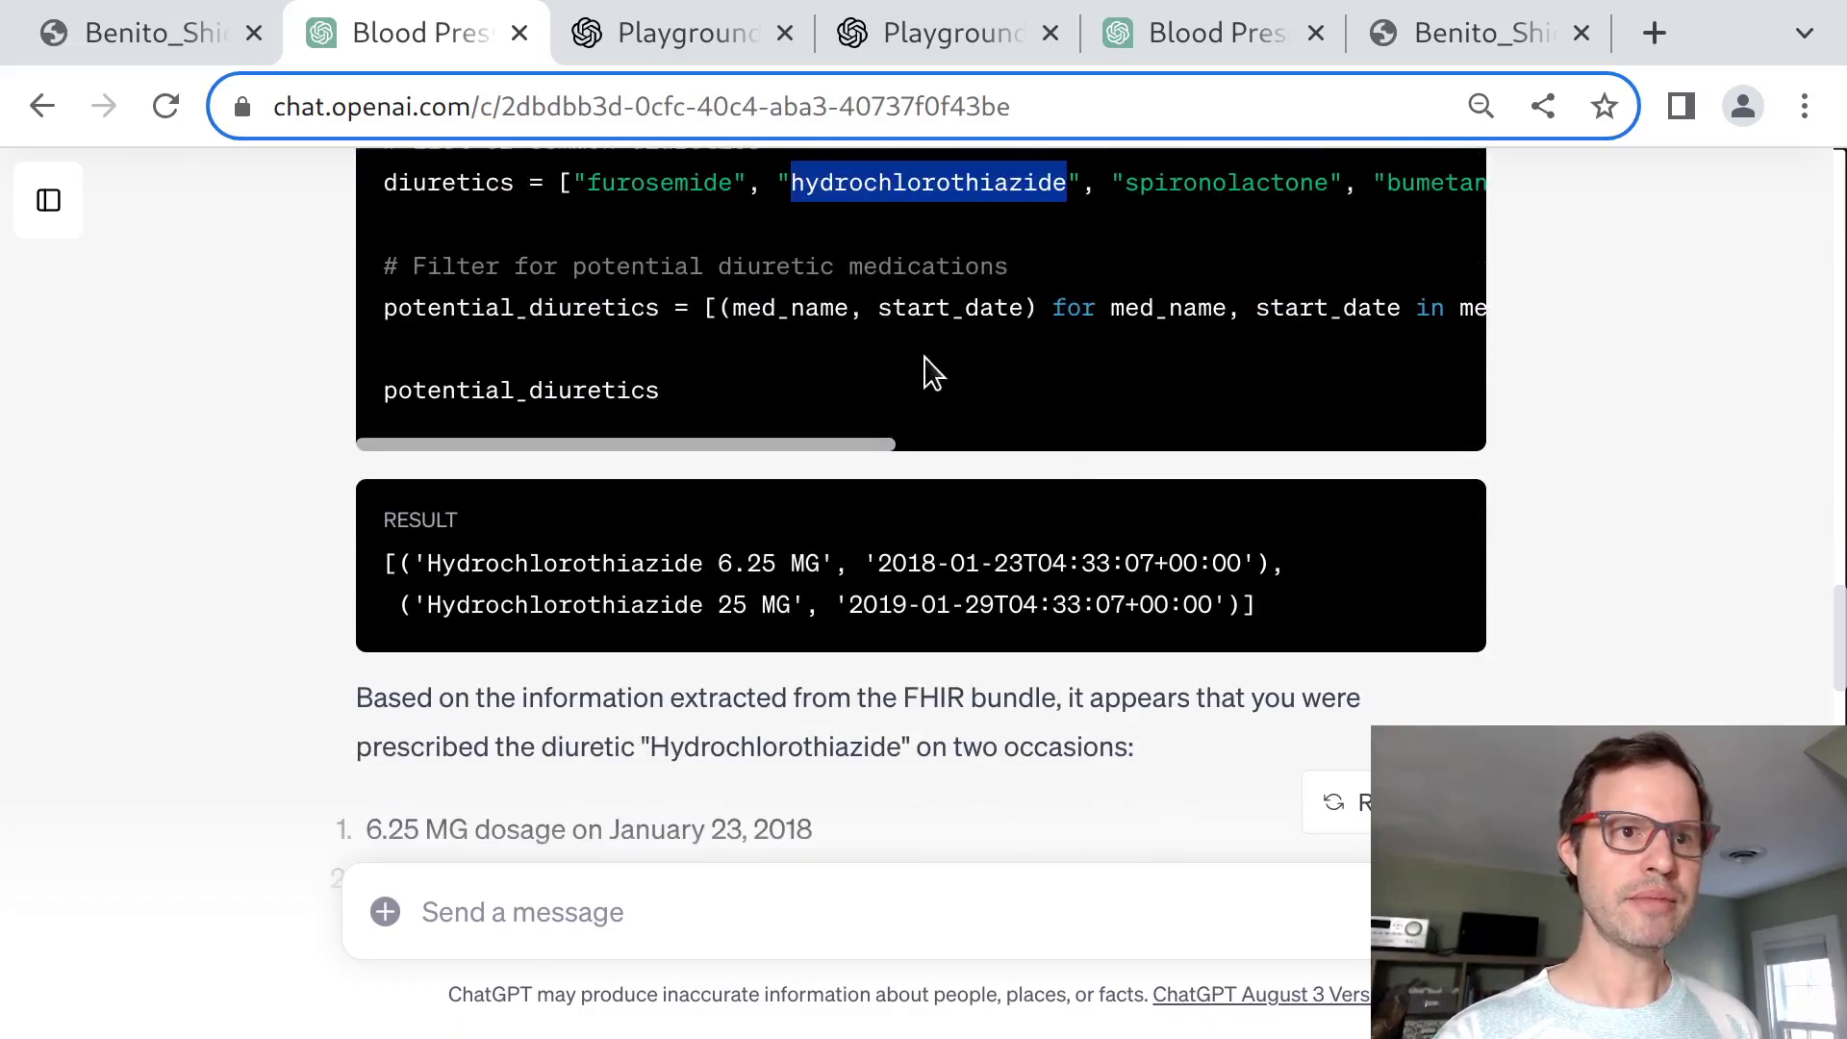
Copy the first start date, 2018-01-23, and search for it in the source JSON.
left_click_drag(878, 563, 996, 563)
key("shift+Left")
key("shift+Left")
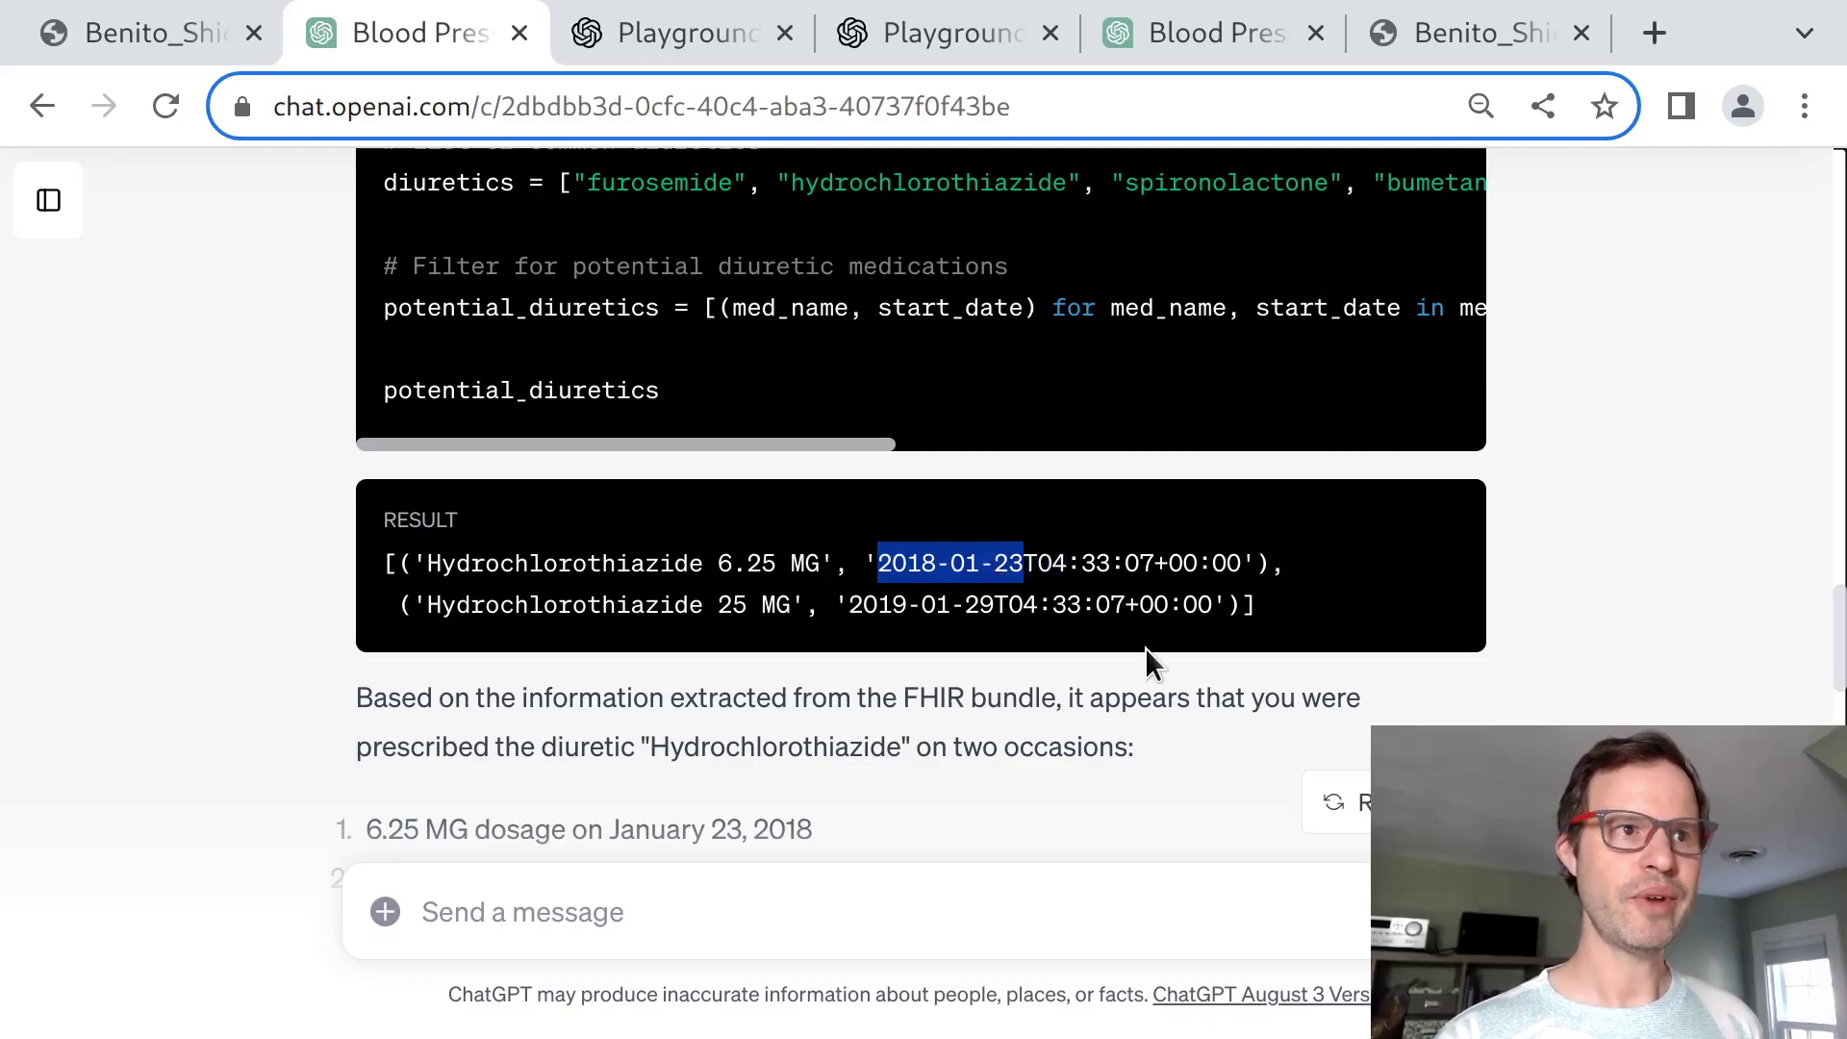
key("ctrl+shift+Tab")
key("ctrl+f")
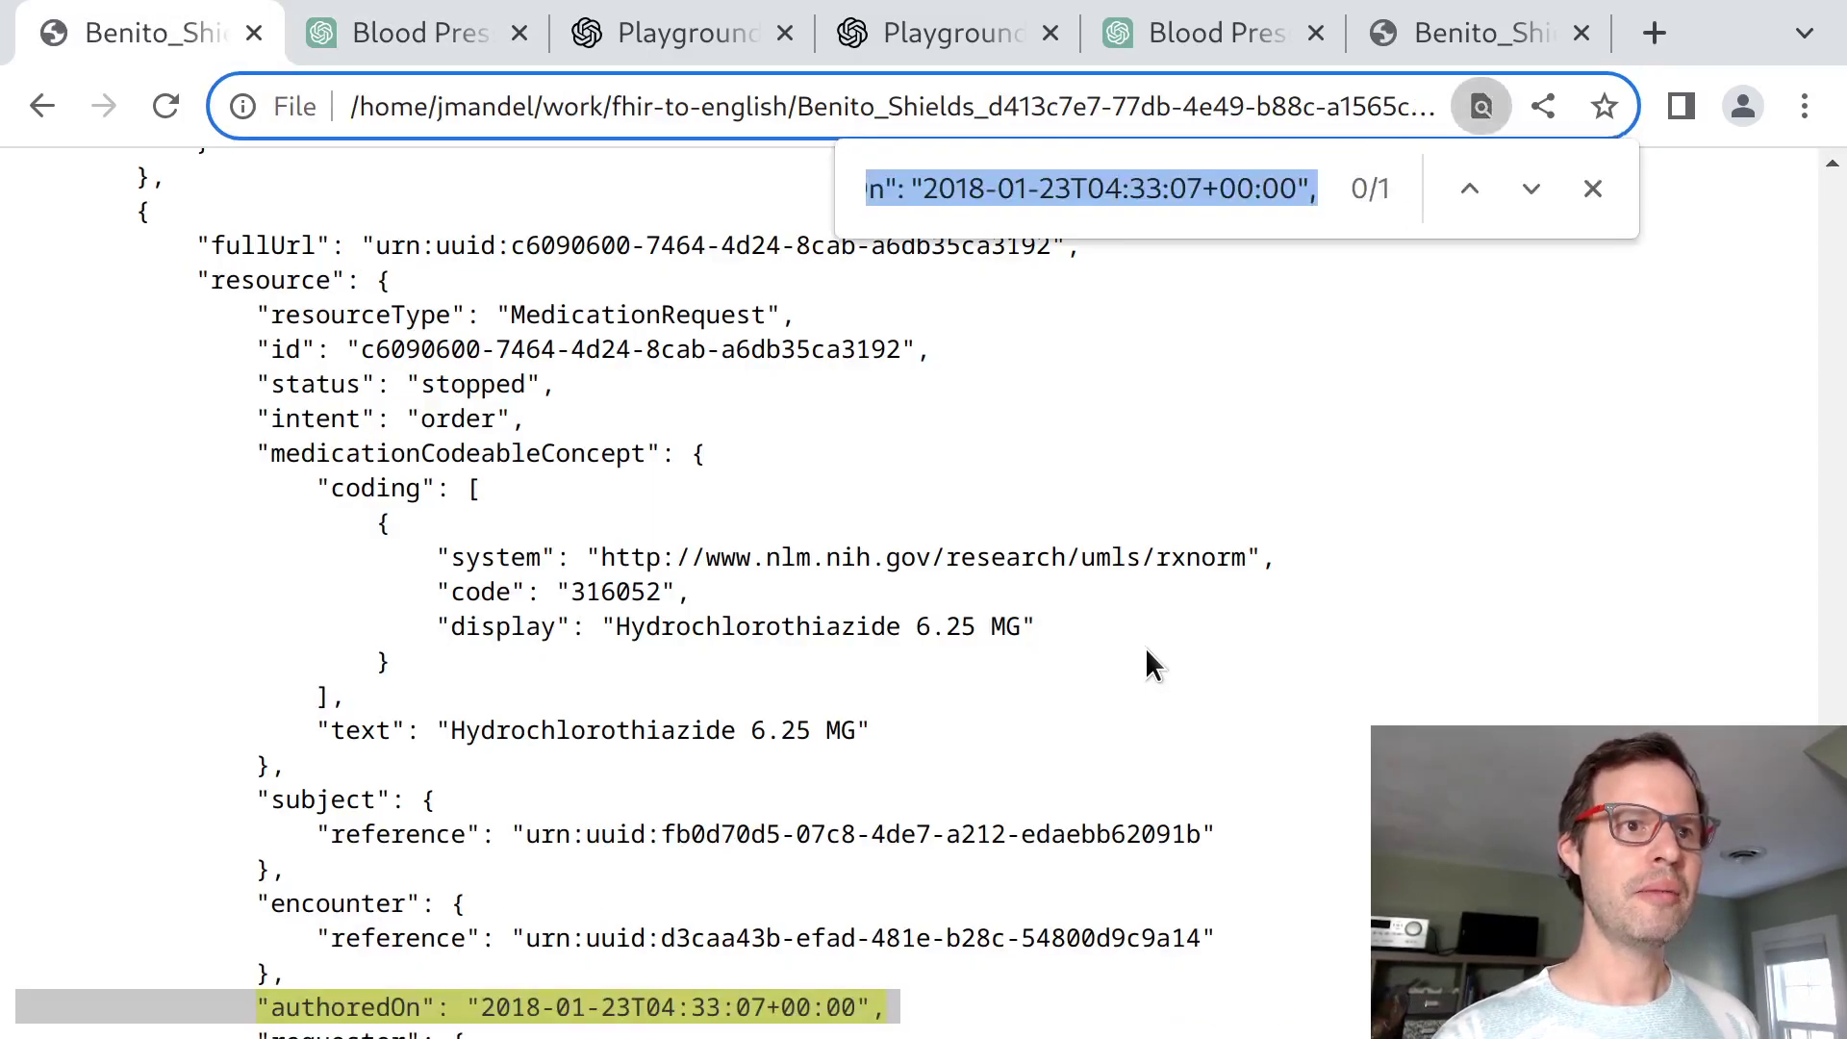
Highlight the 6.25 MG order's "status": "stopped" line in the JSON.
triple_click(353, 380)
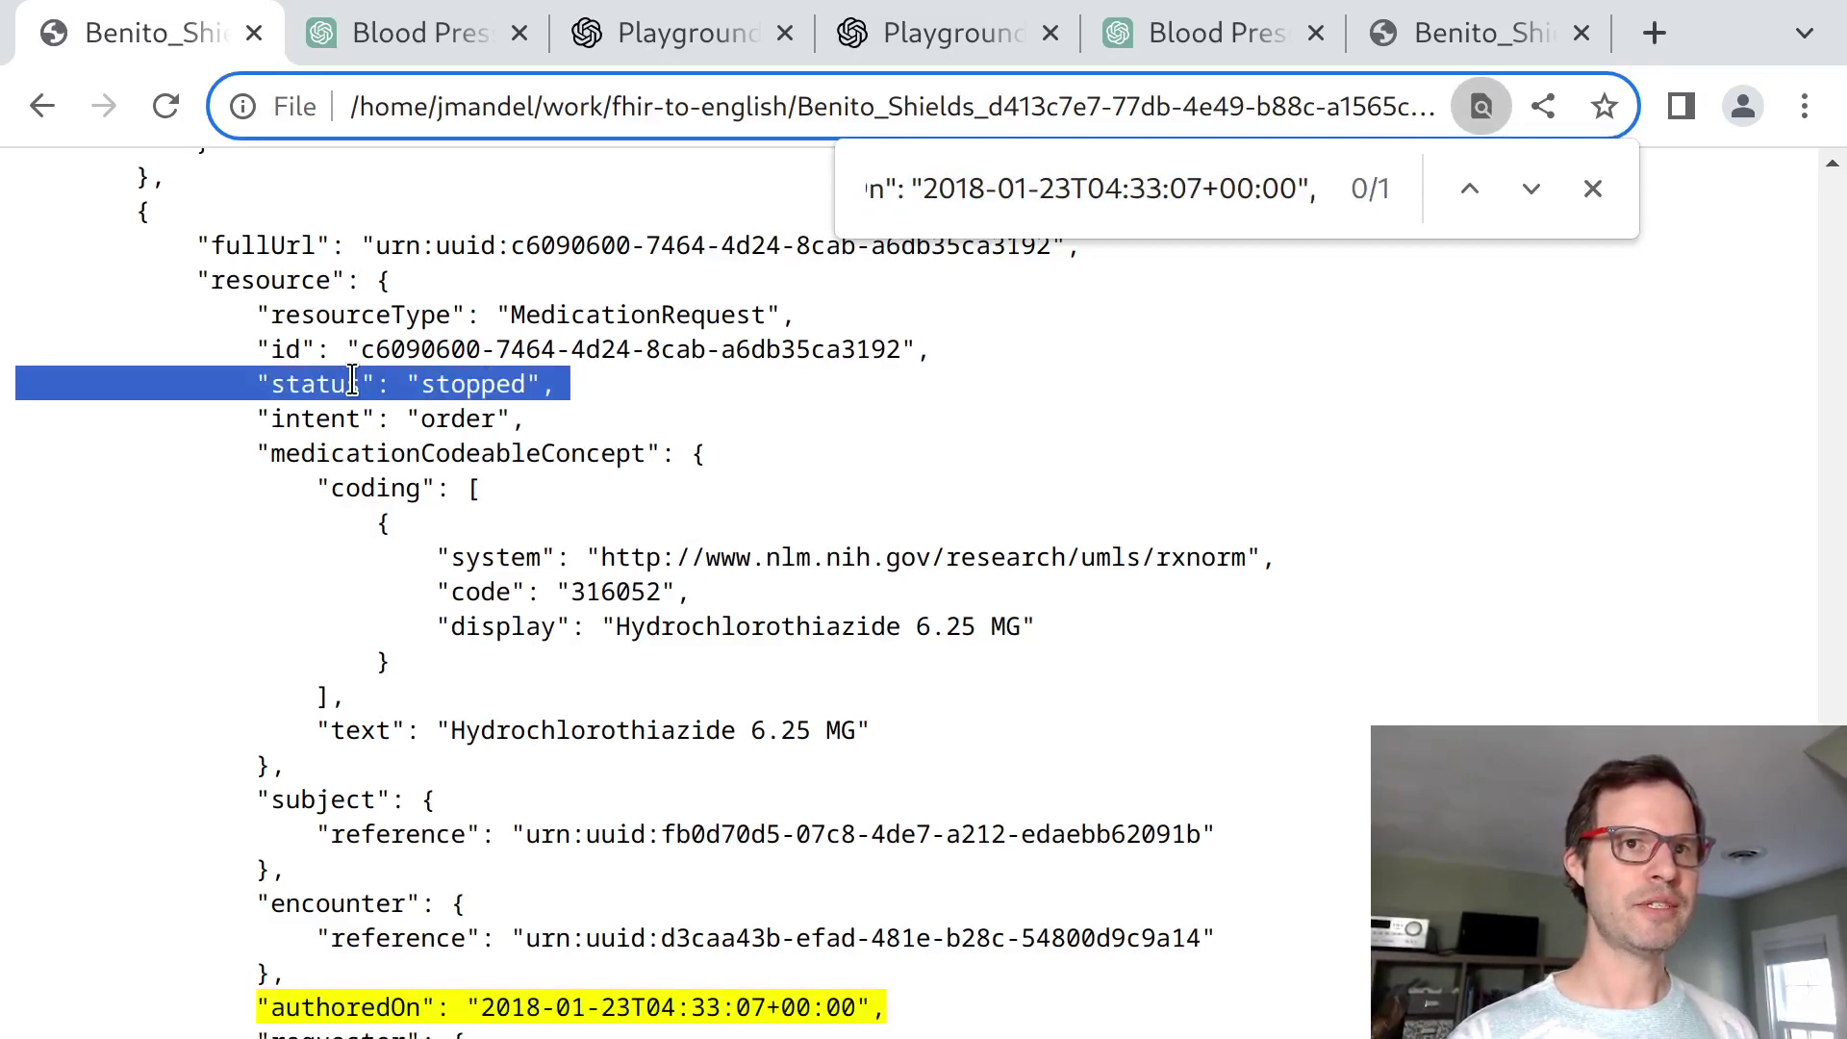
Load hl7.org/fhir/R4/MedicationRequest in a new tab.
key("ctrl+t")
type("buil")
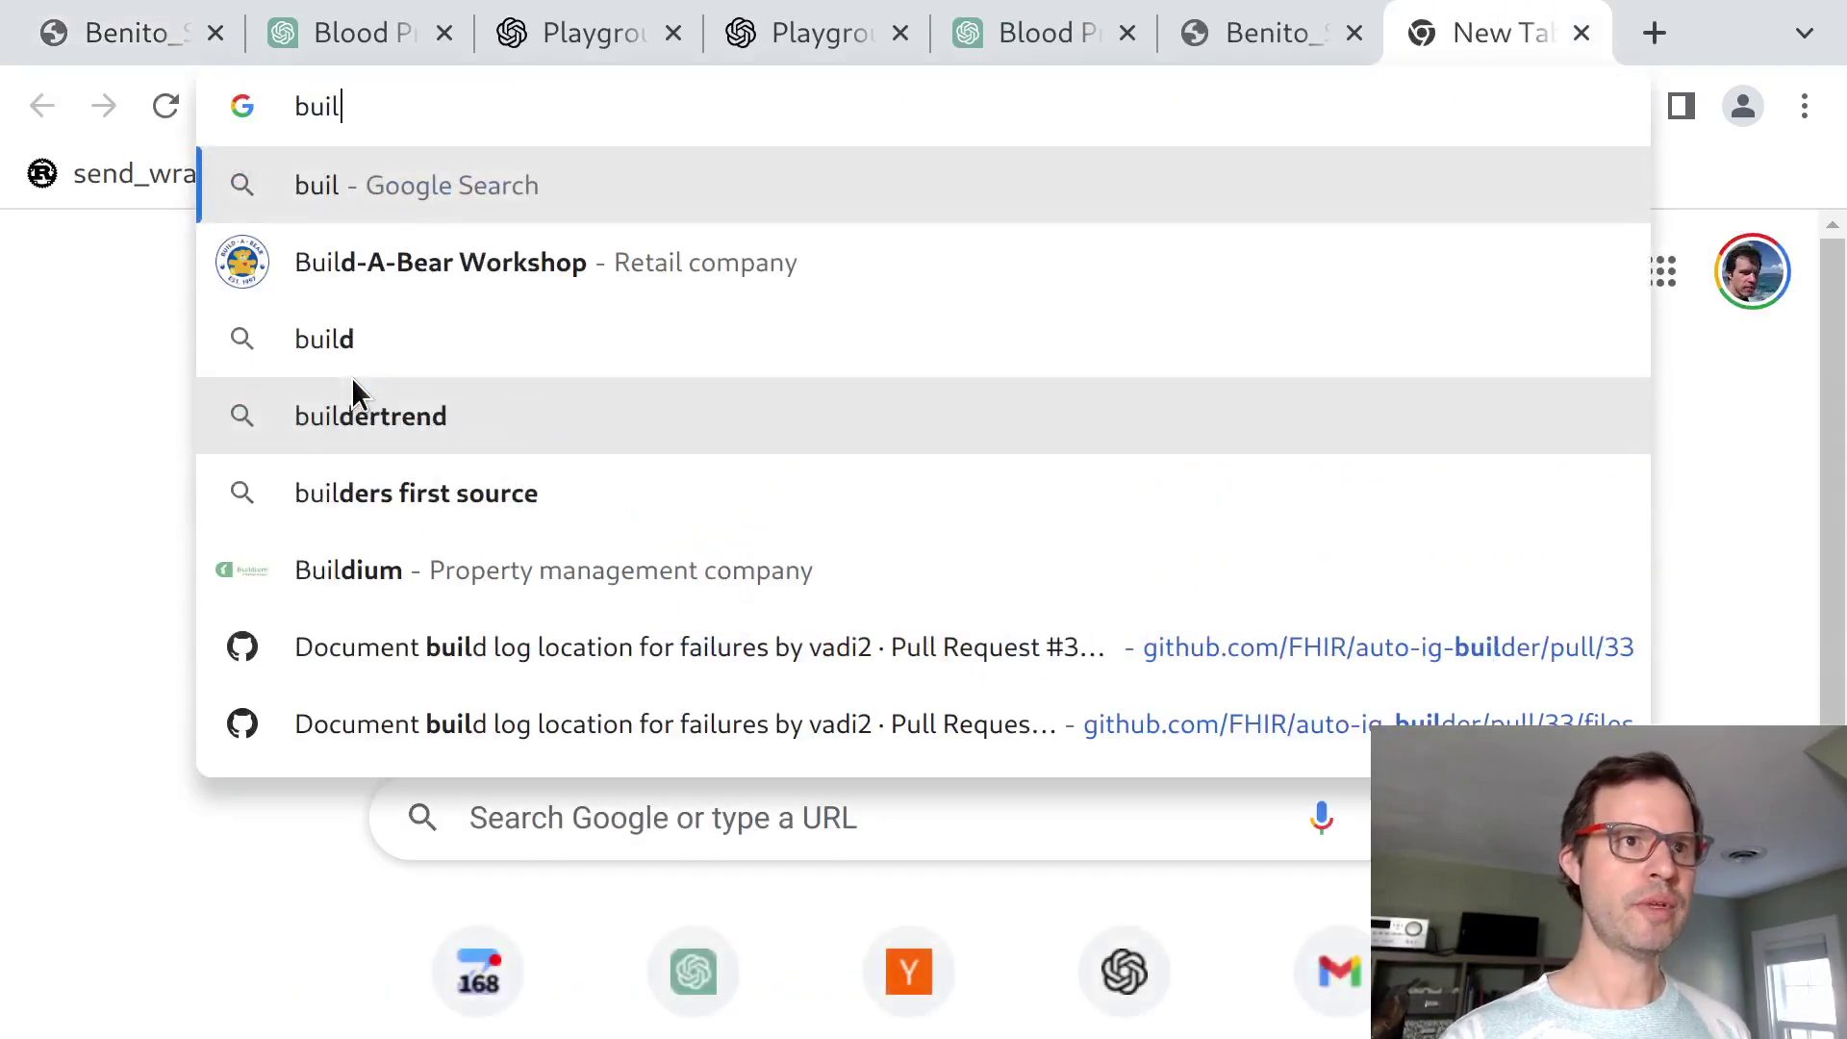
key("BackSpace")
key("BackSpace")
key("BackSpace")
key("BackSpace")
type("hl7")
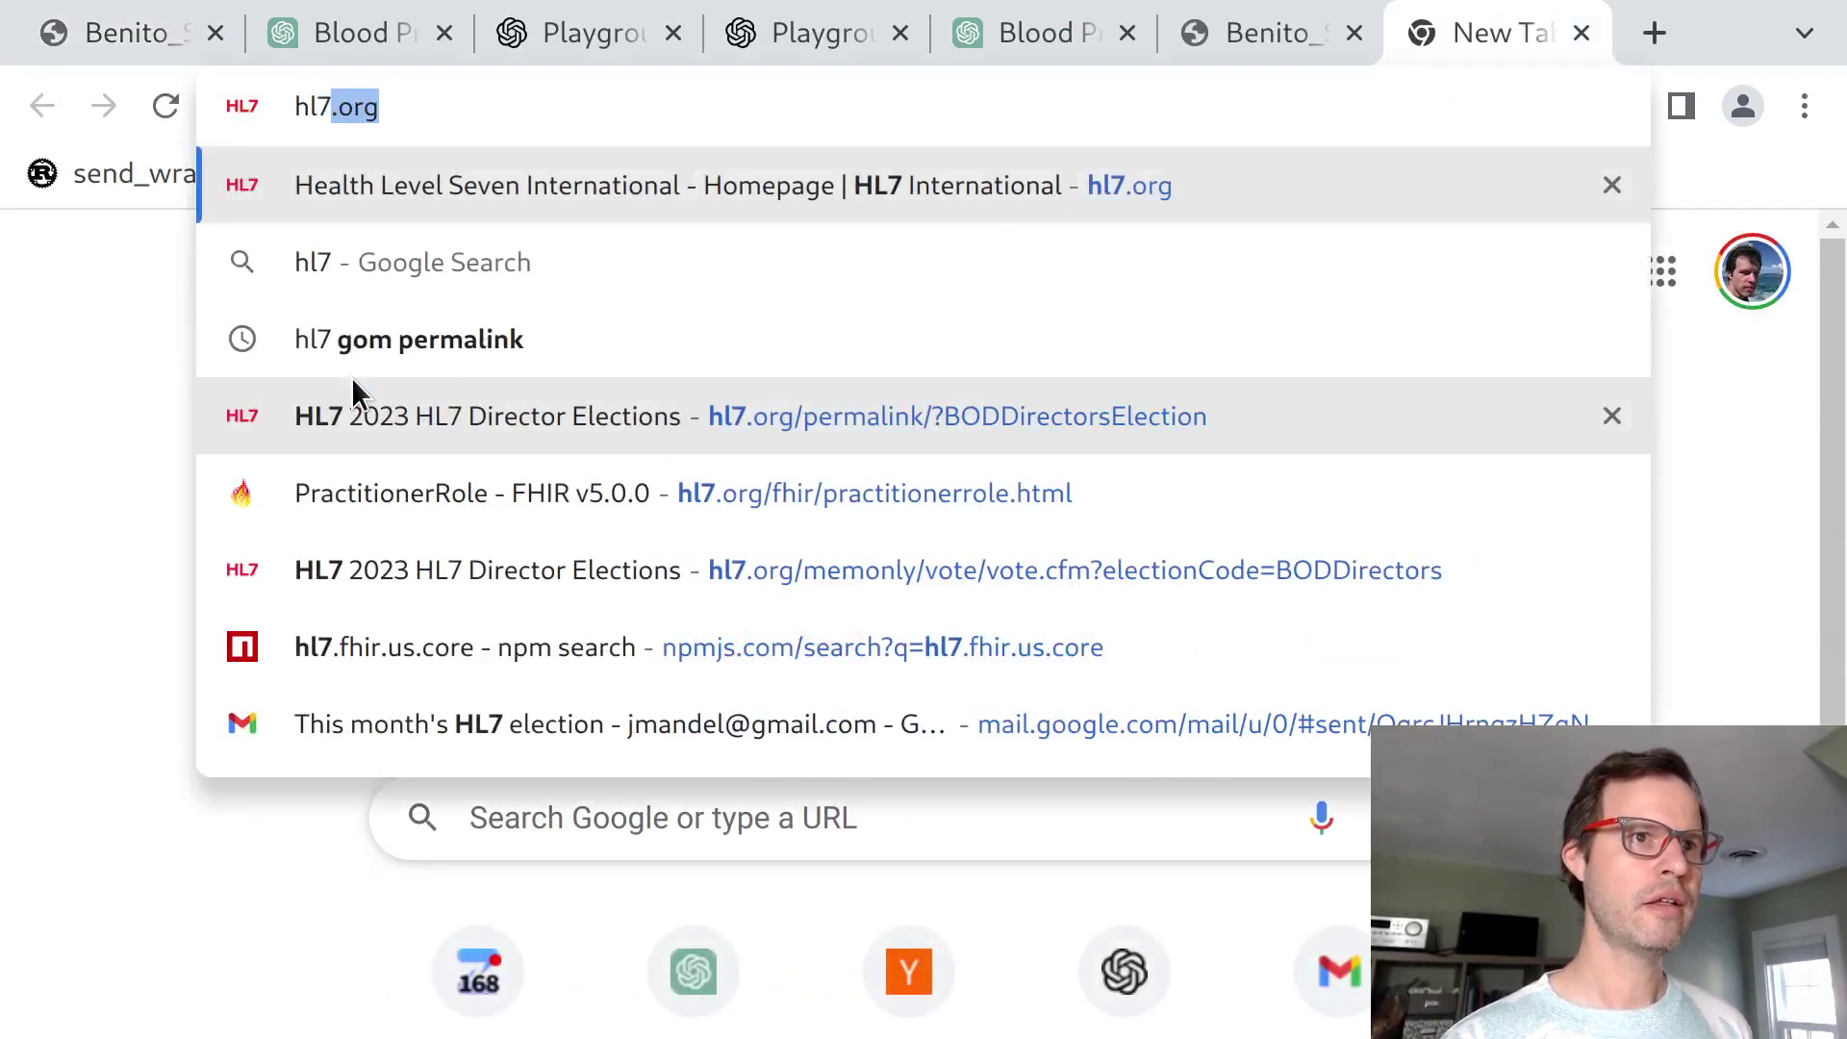
type(".org/fhir")
key("Return")
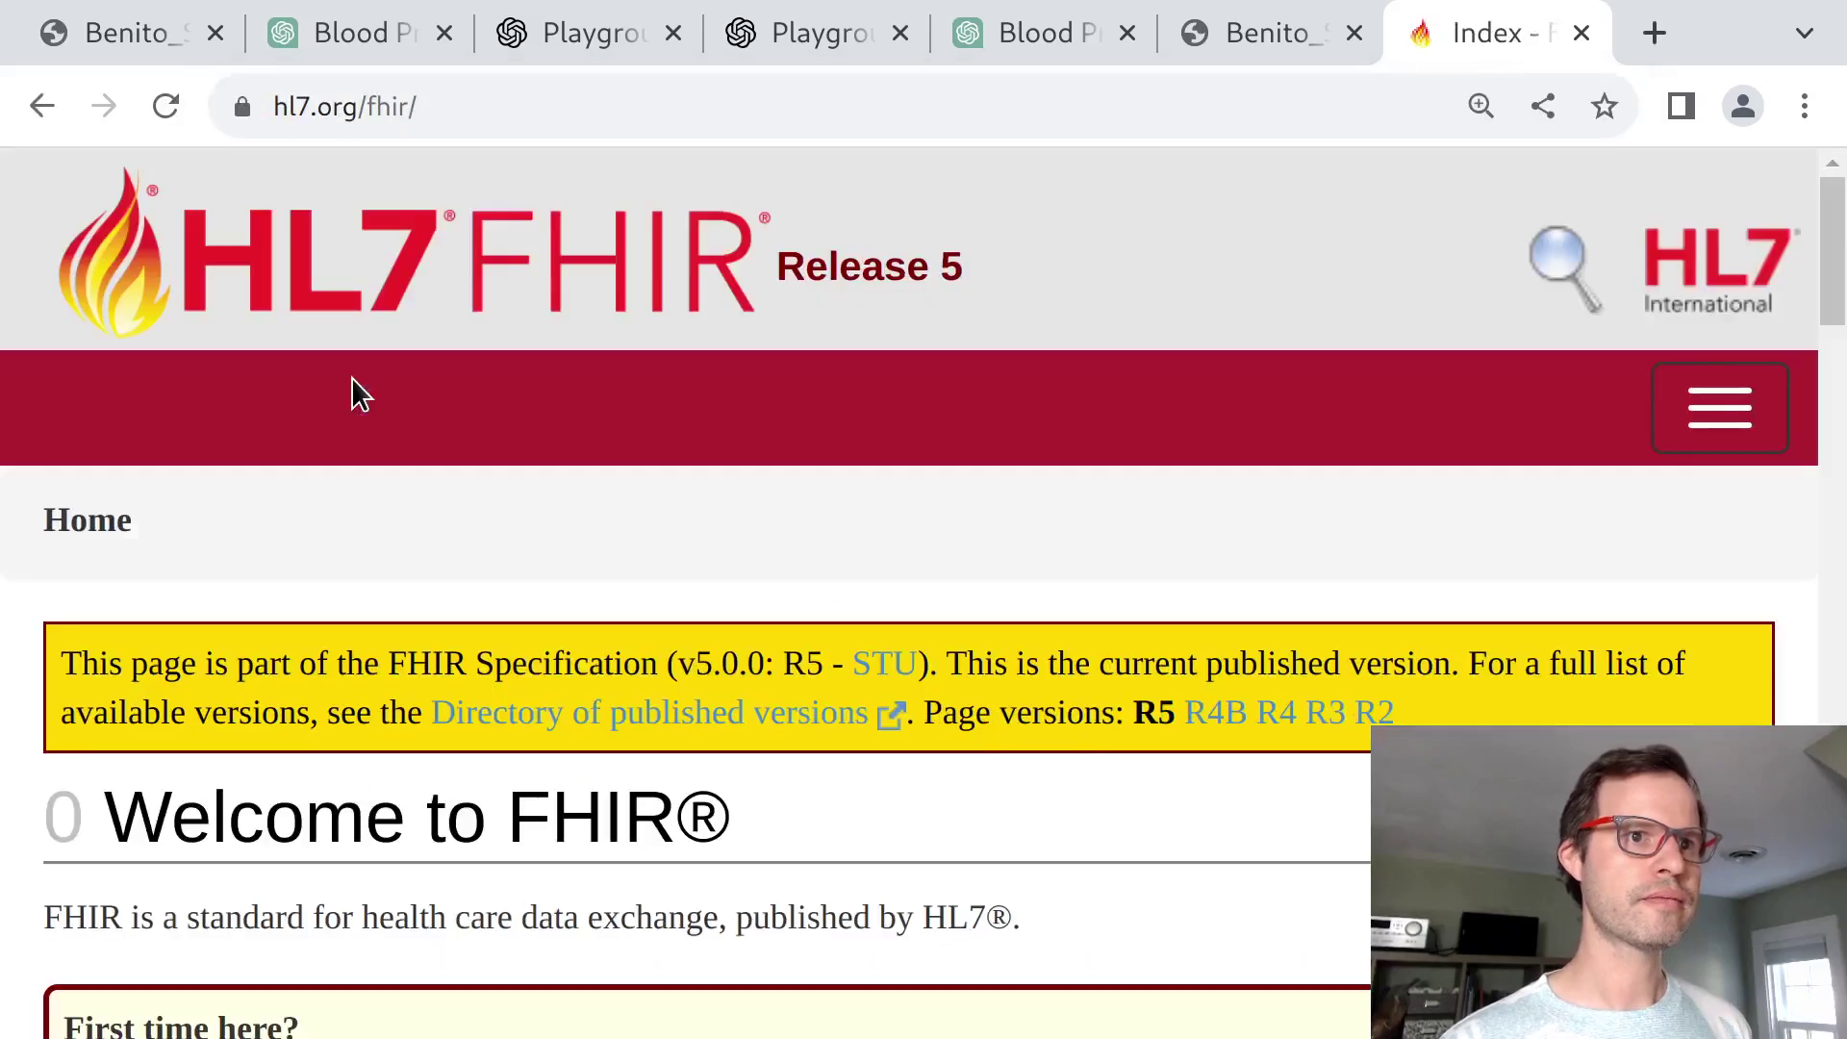
key("ctrl+l")
key("End")
type("R4/")
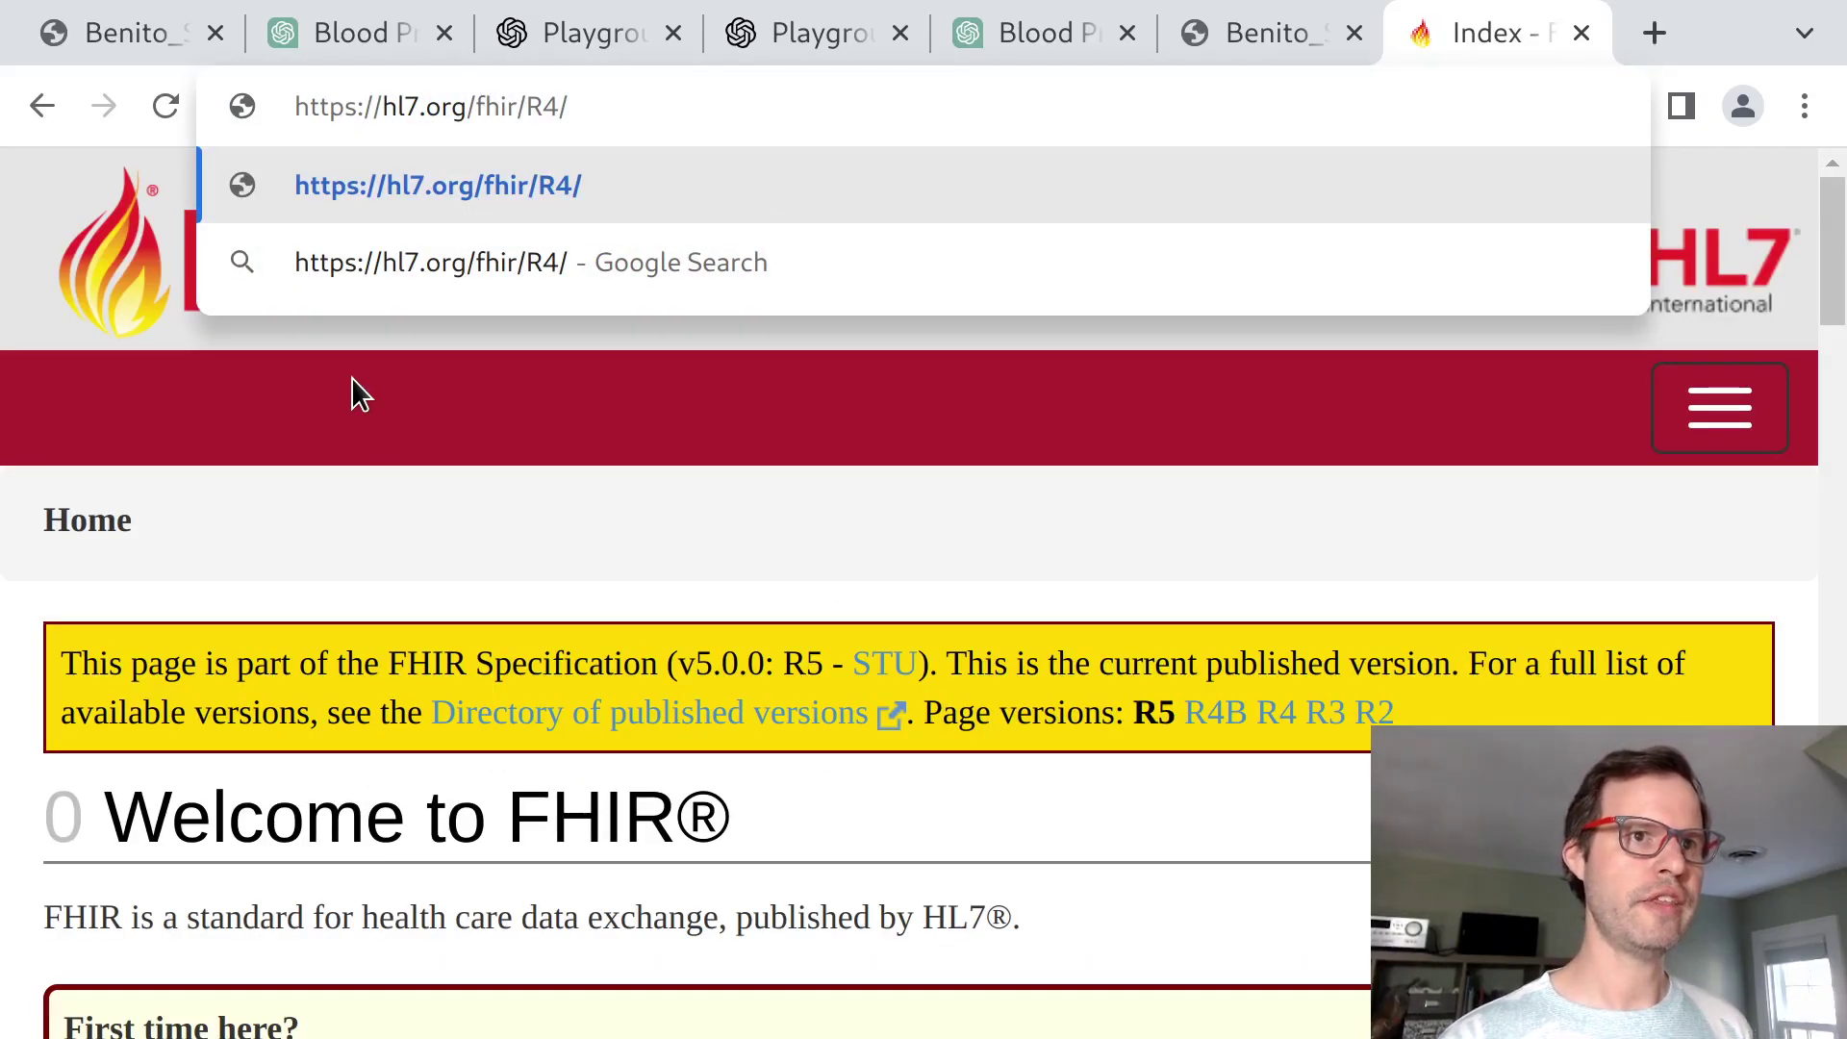
type("MedicationRequest")
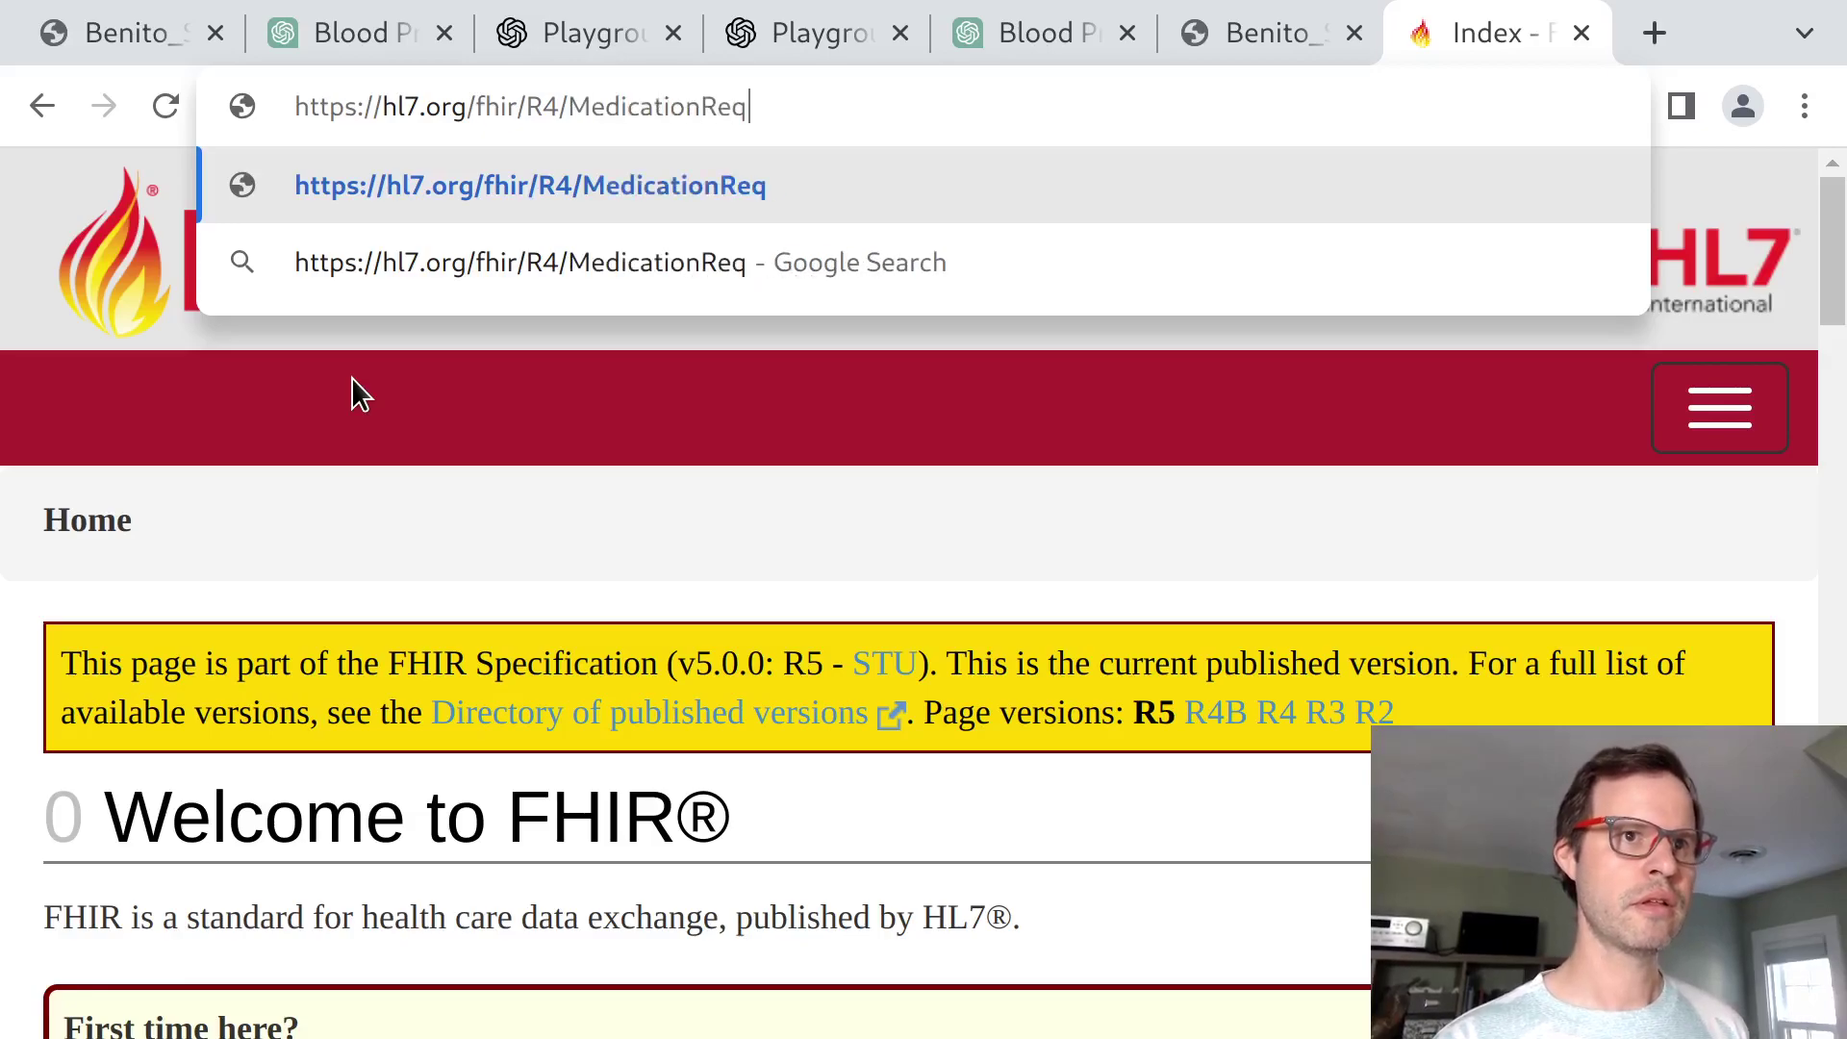
key("Return")
Open the MedicationRequest status value set and read the definition of stopped.
scroll(736, 577, "down", 12)
scroll(733, 563, "down", 20)
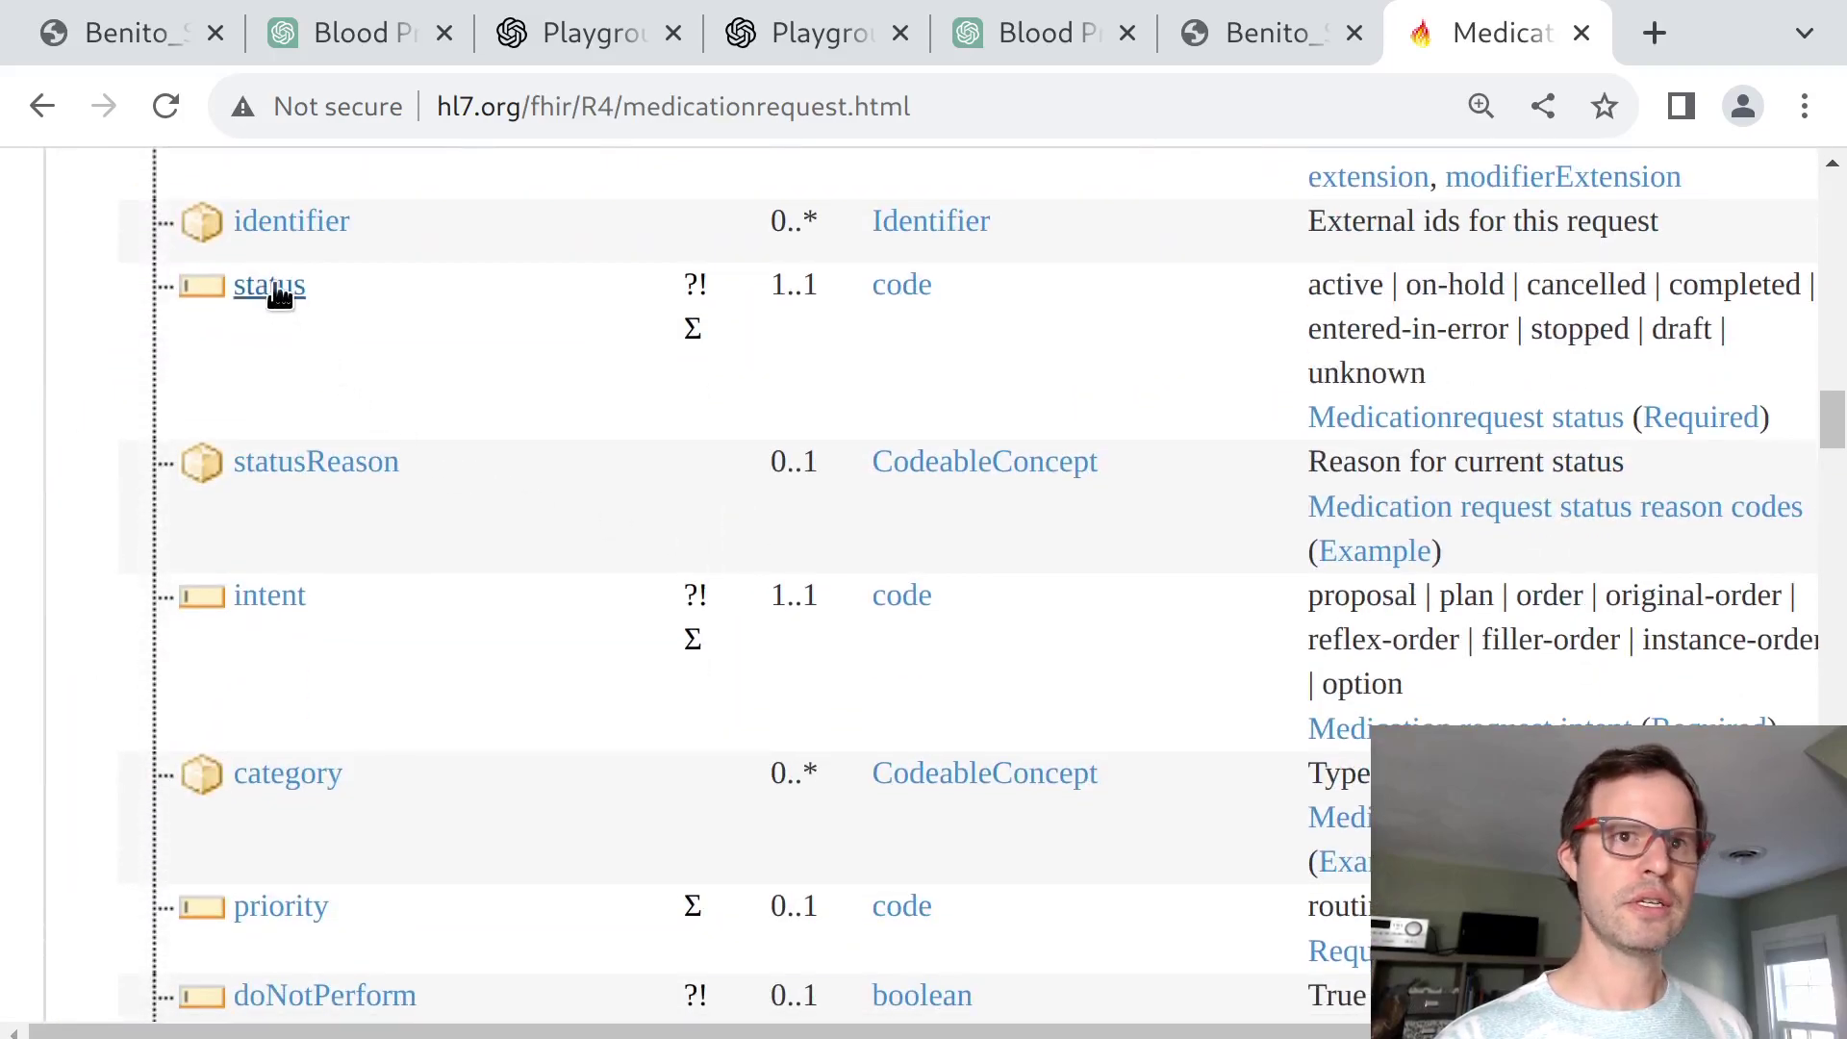
double_click(1572, 328)
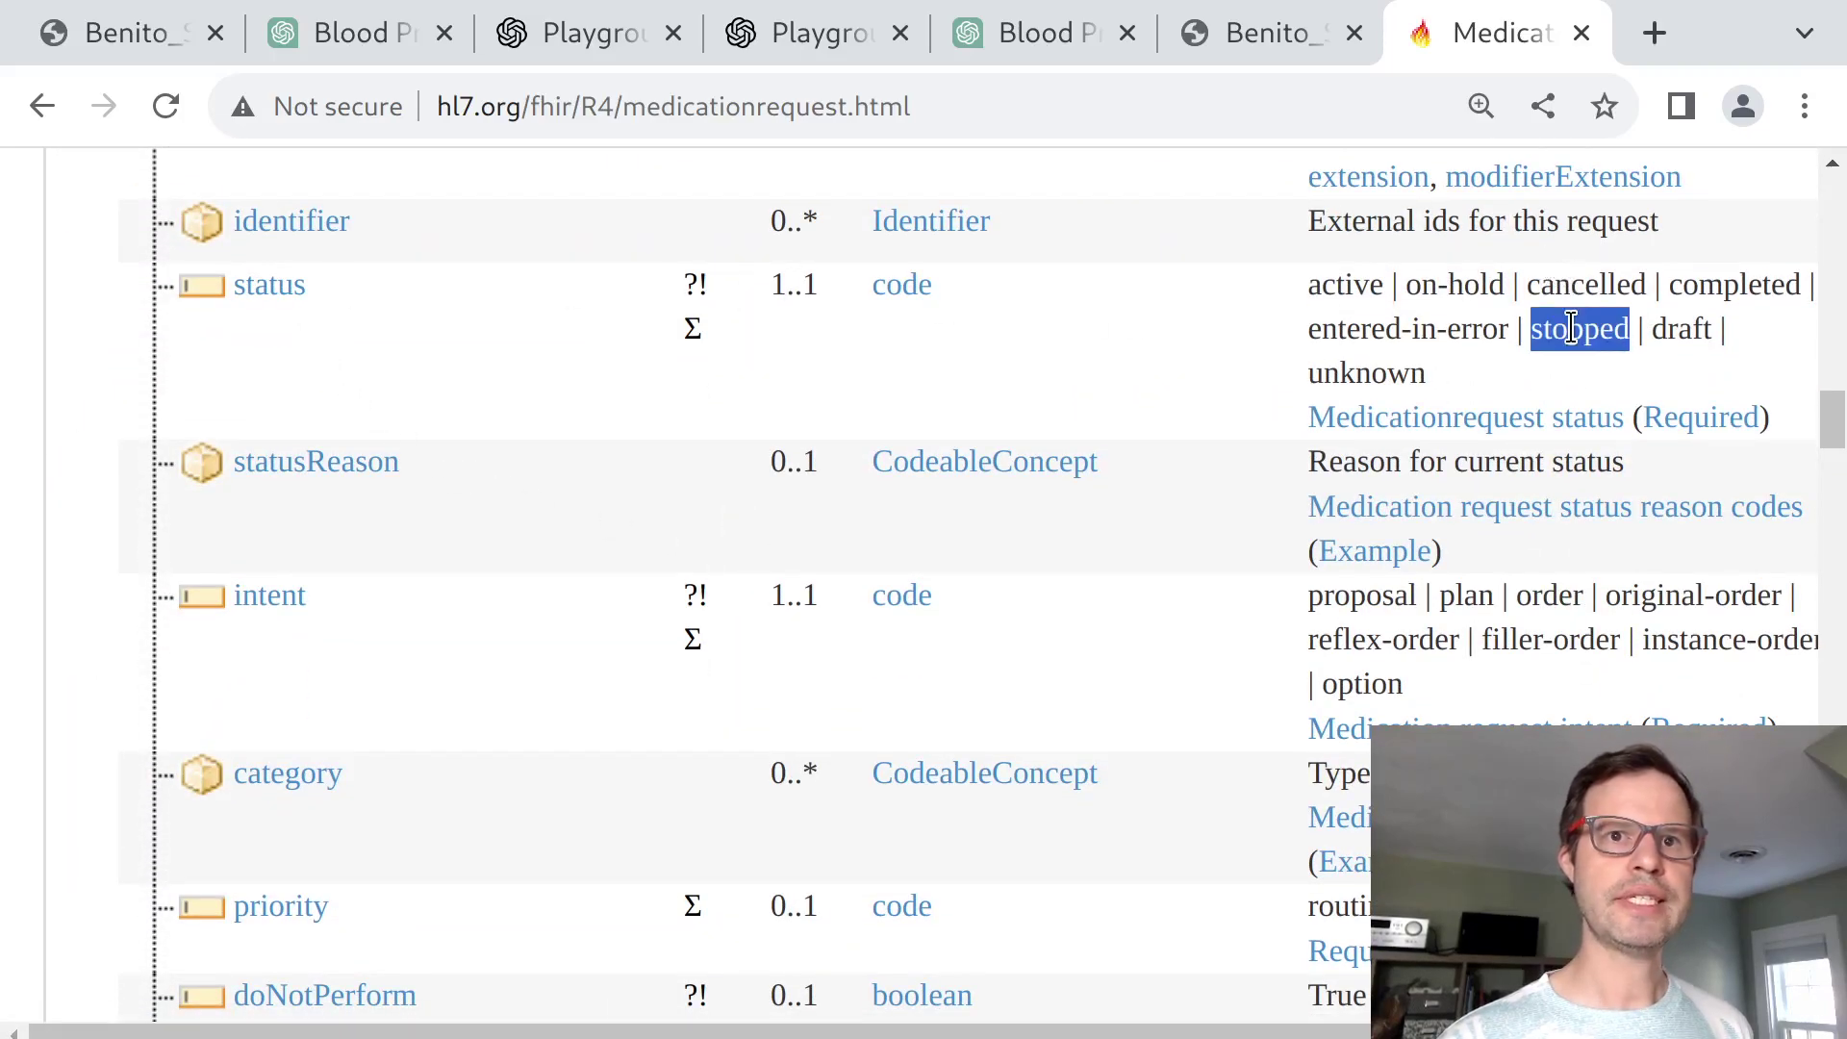
left_click(1481, 416)
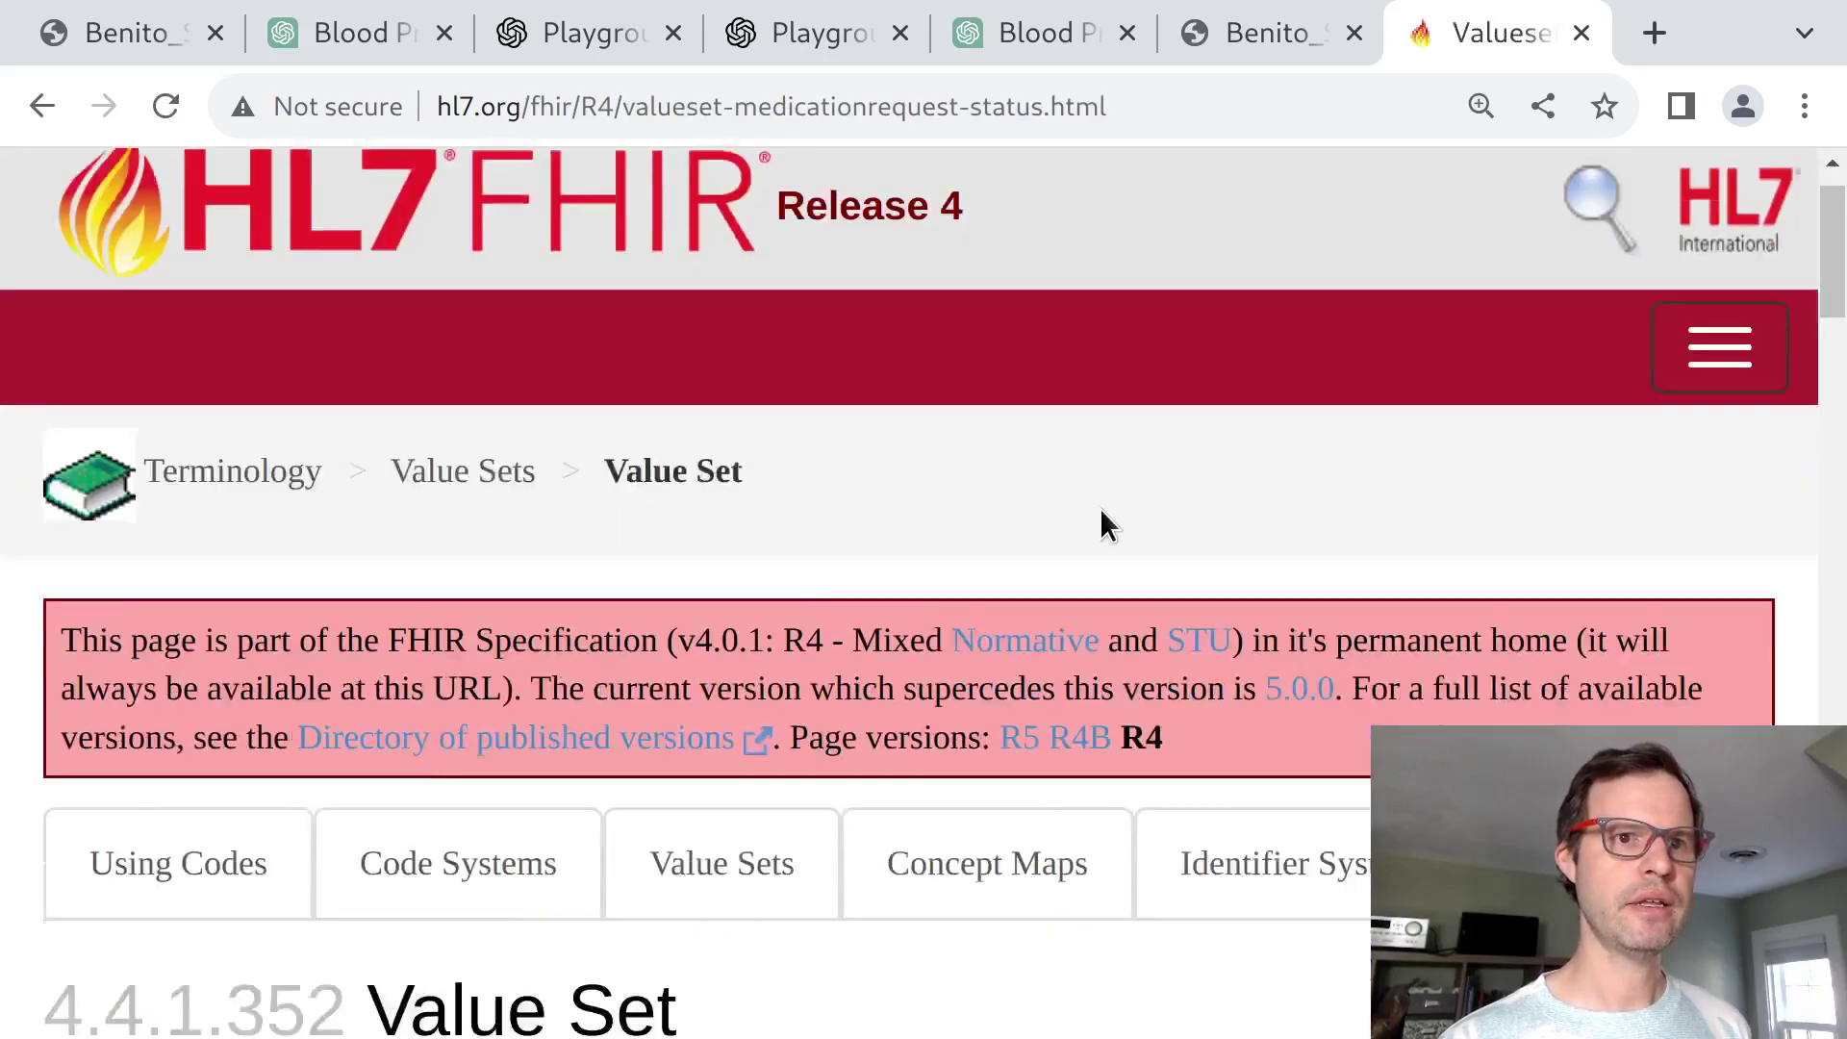
scroll(1101, 510, "down", 20)
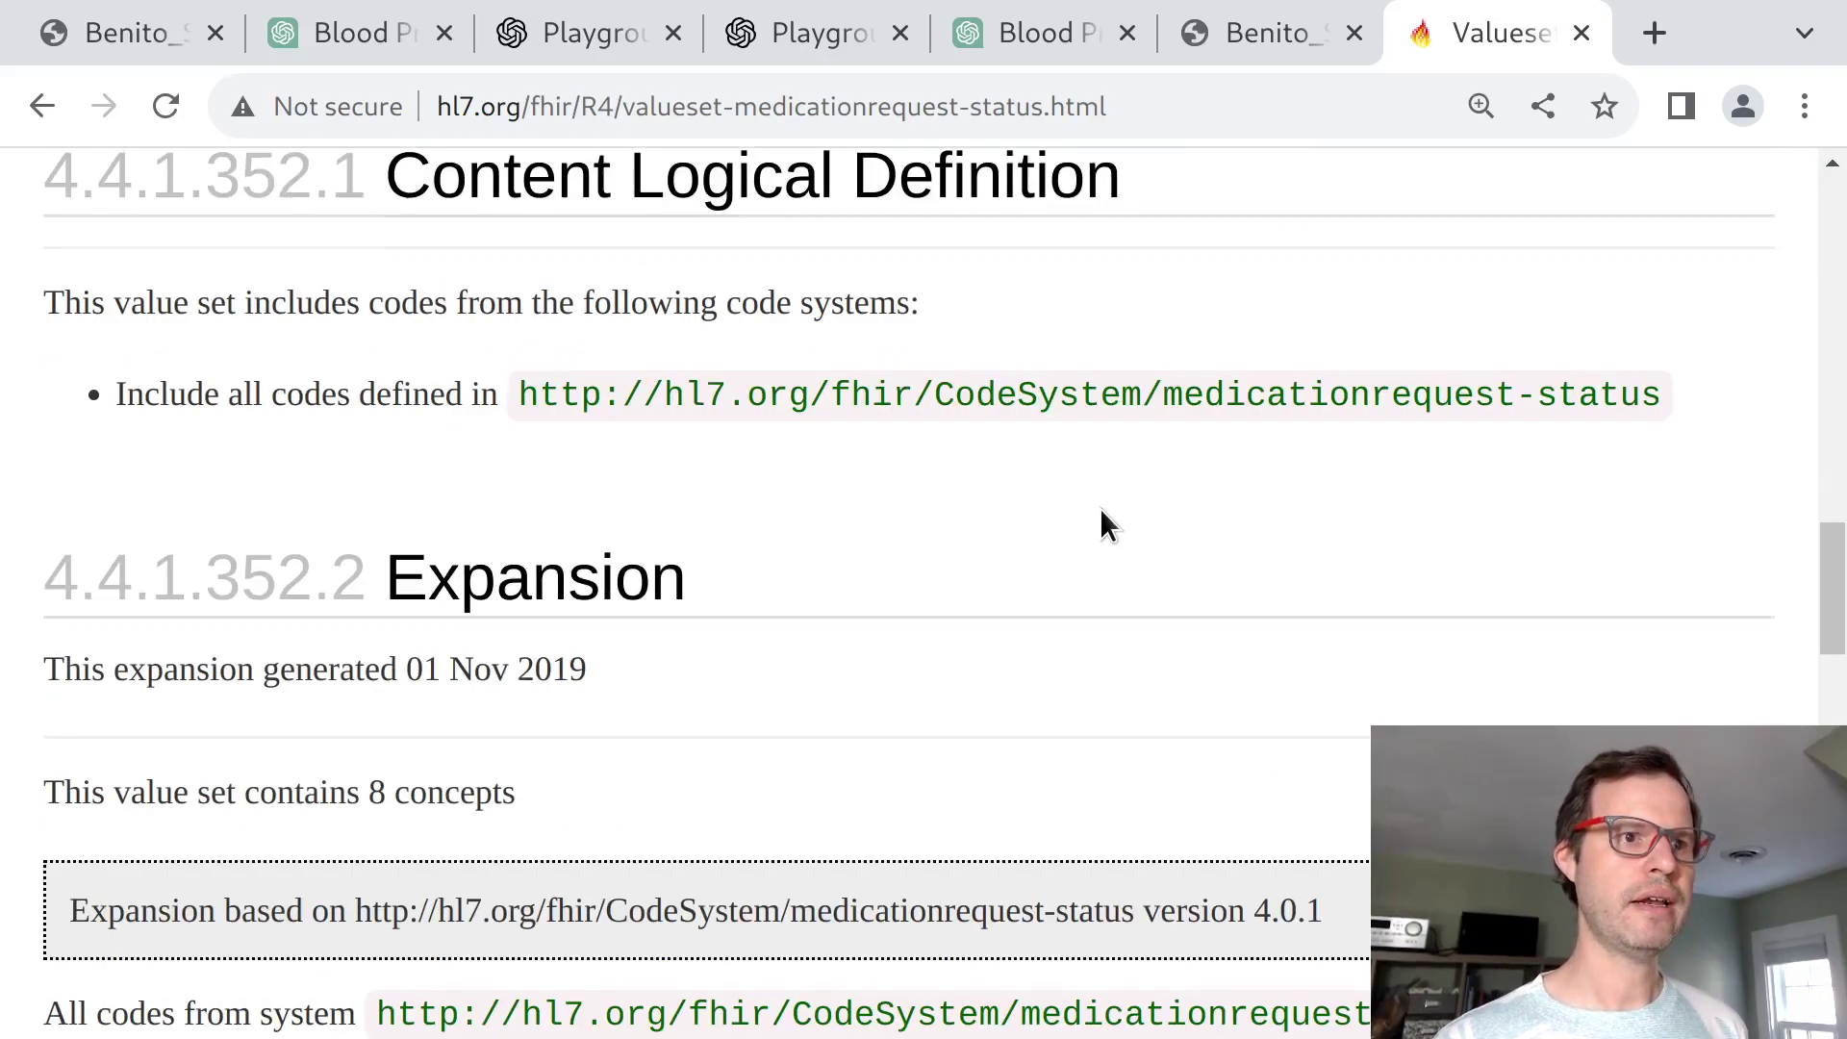
scroll(1104, 519, "down", 8)
scroll(565, 826, "down", 5)
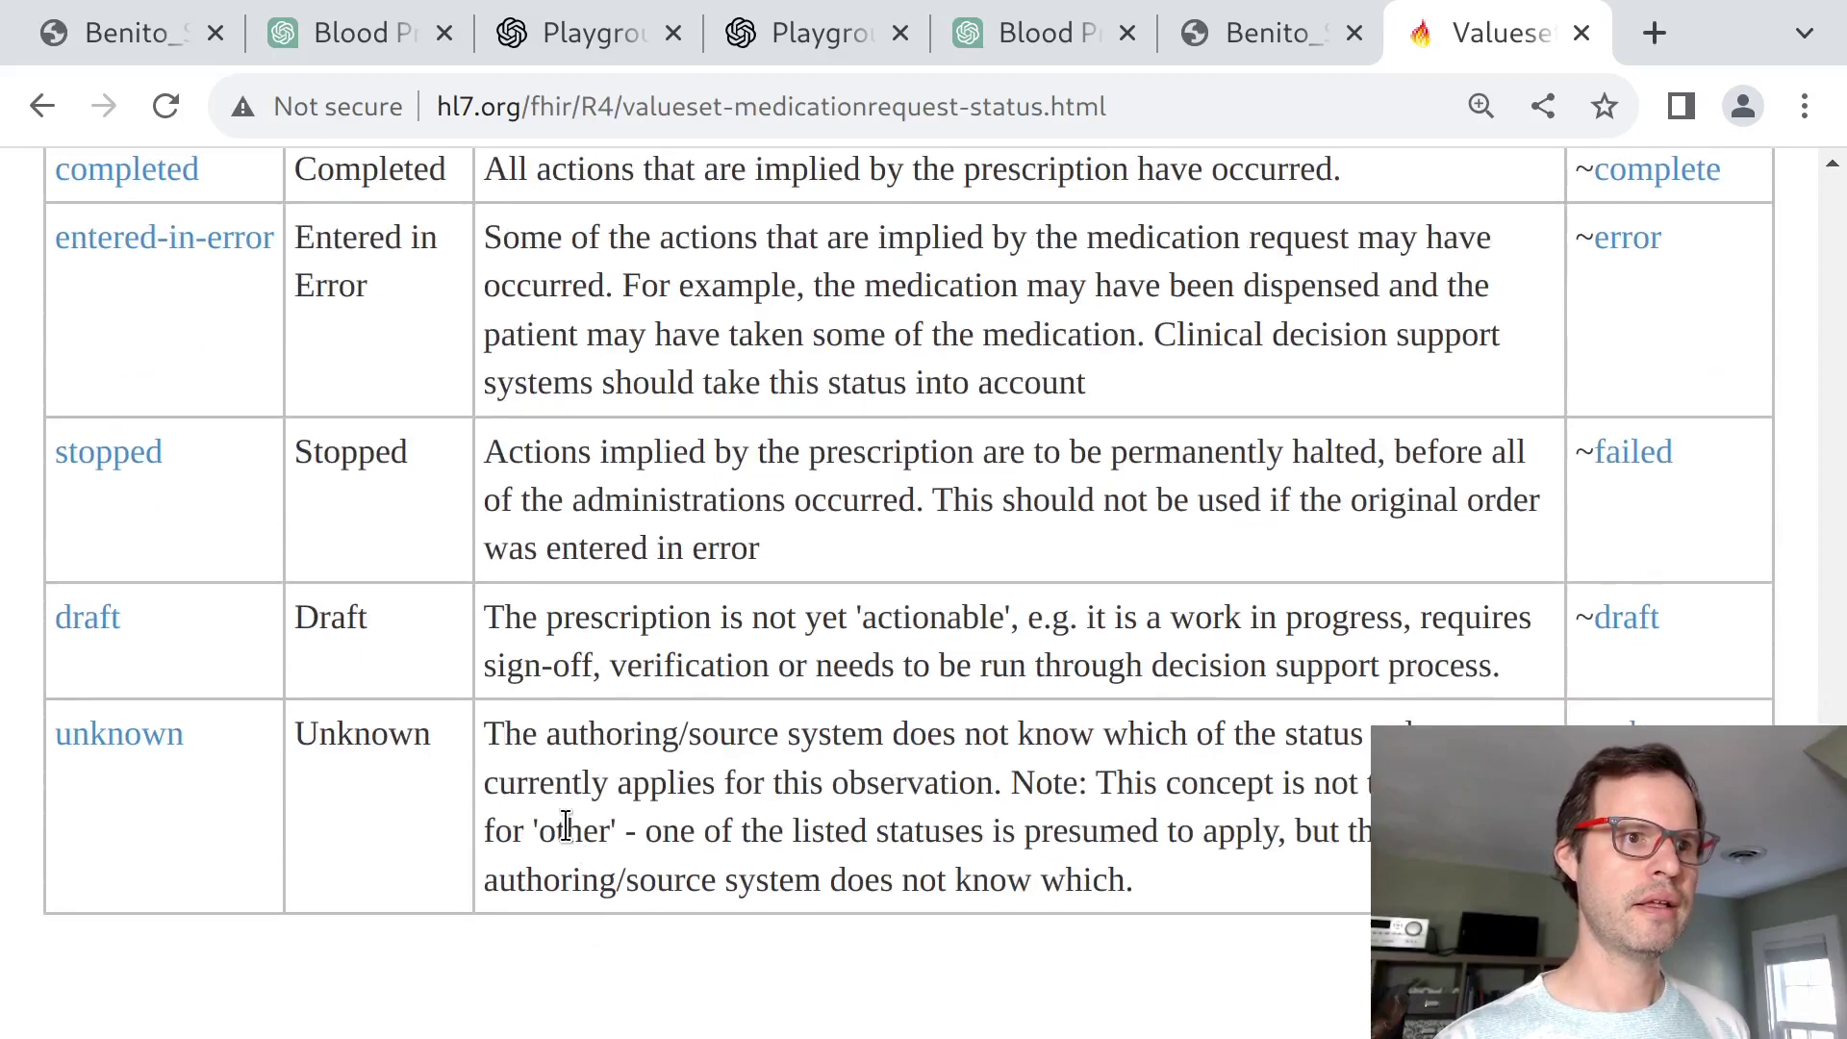
left_click_drag(517, 492, 1102, 452)
double_click(678, 452)
left_click(1100, 453)
left_click_drag(1195, 557, 1152, 454)
left_click(1151, 465)
Scroll through the rest of the 6.25 MG order in the JSON, then open the fifth Blood Pr chat.
key("ctrl+1")
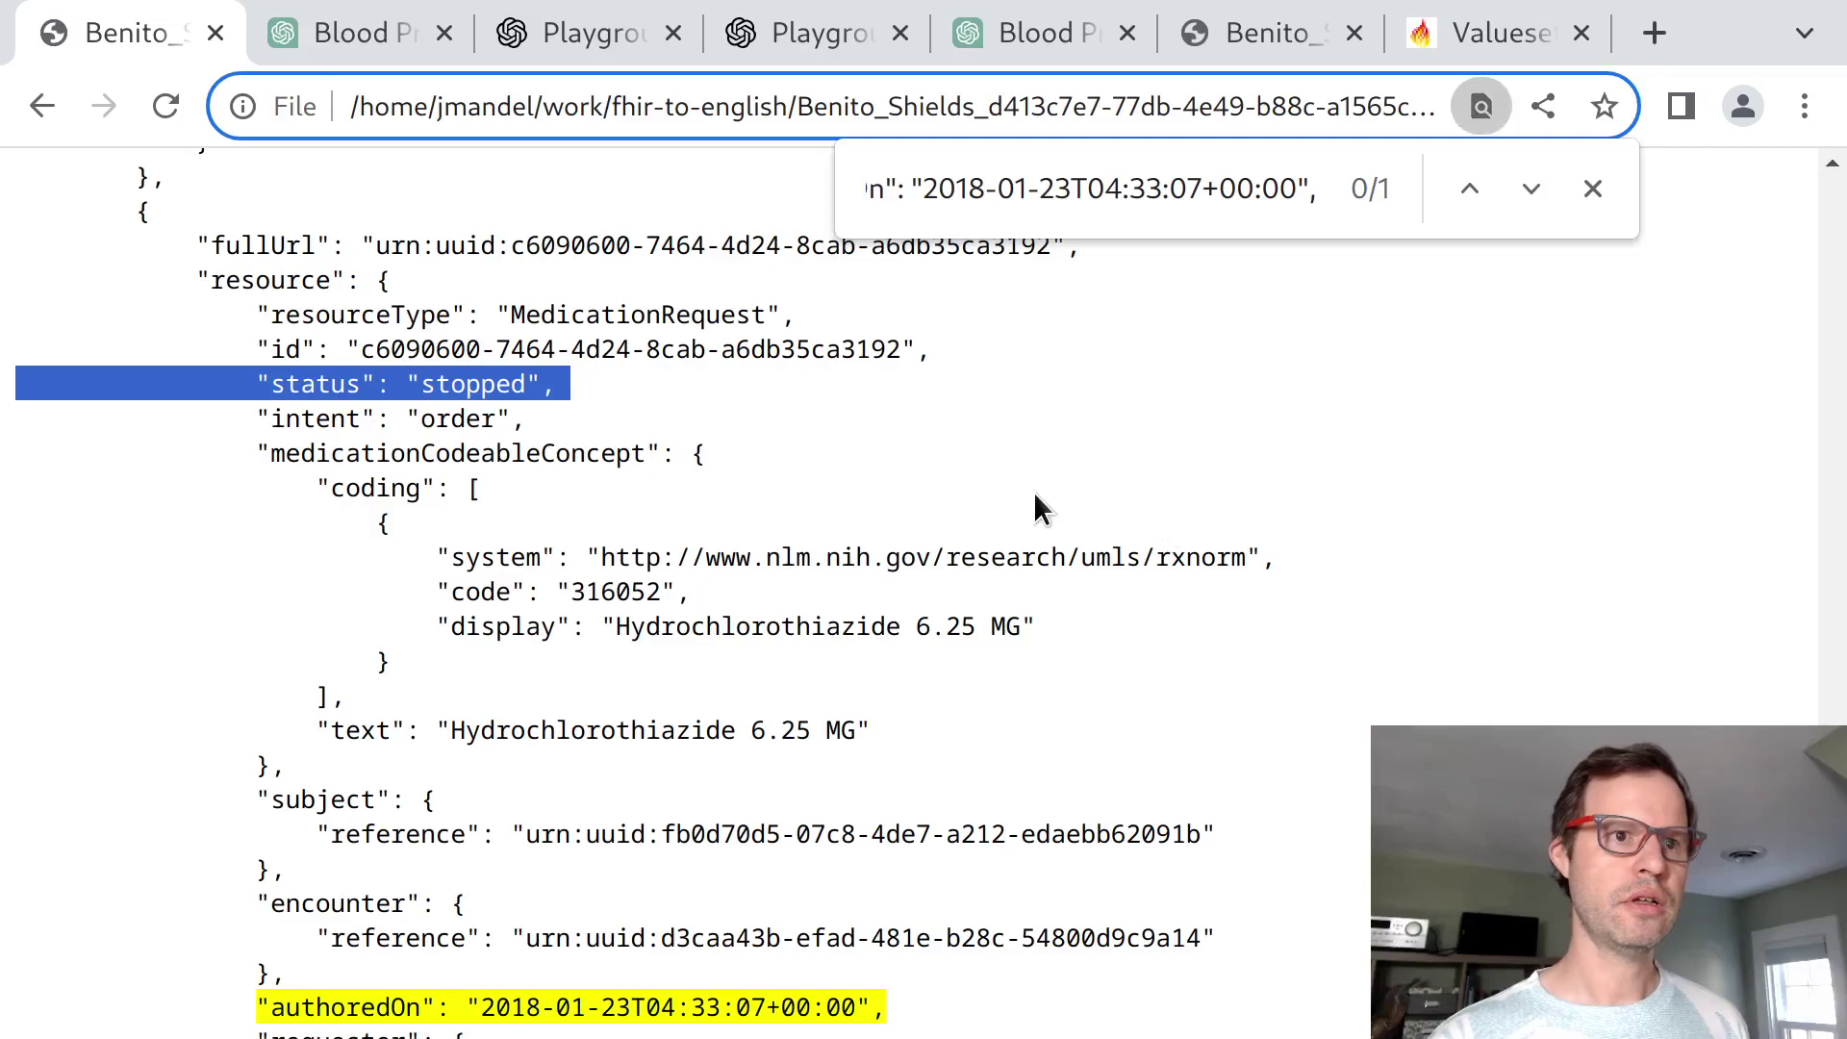
scroll(1026, 488, "down", 3)
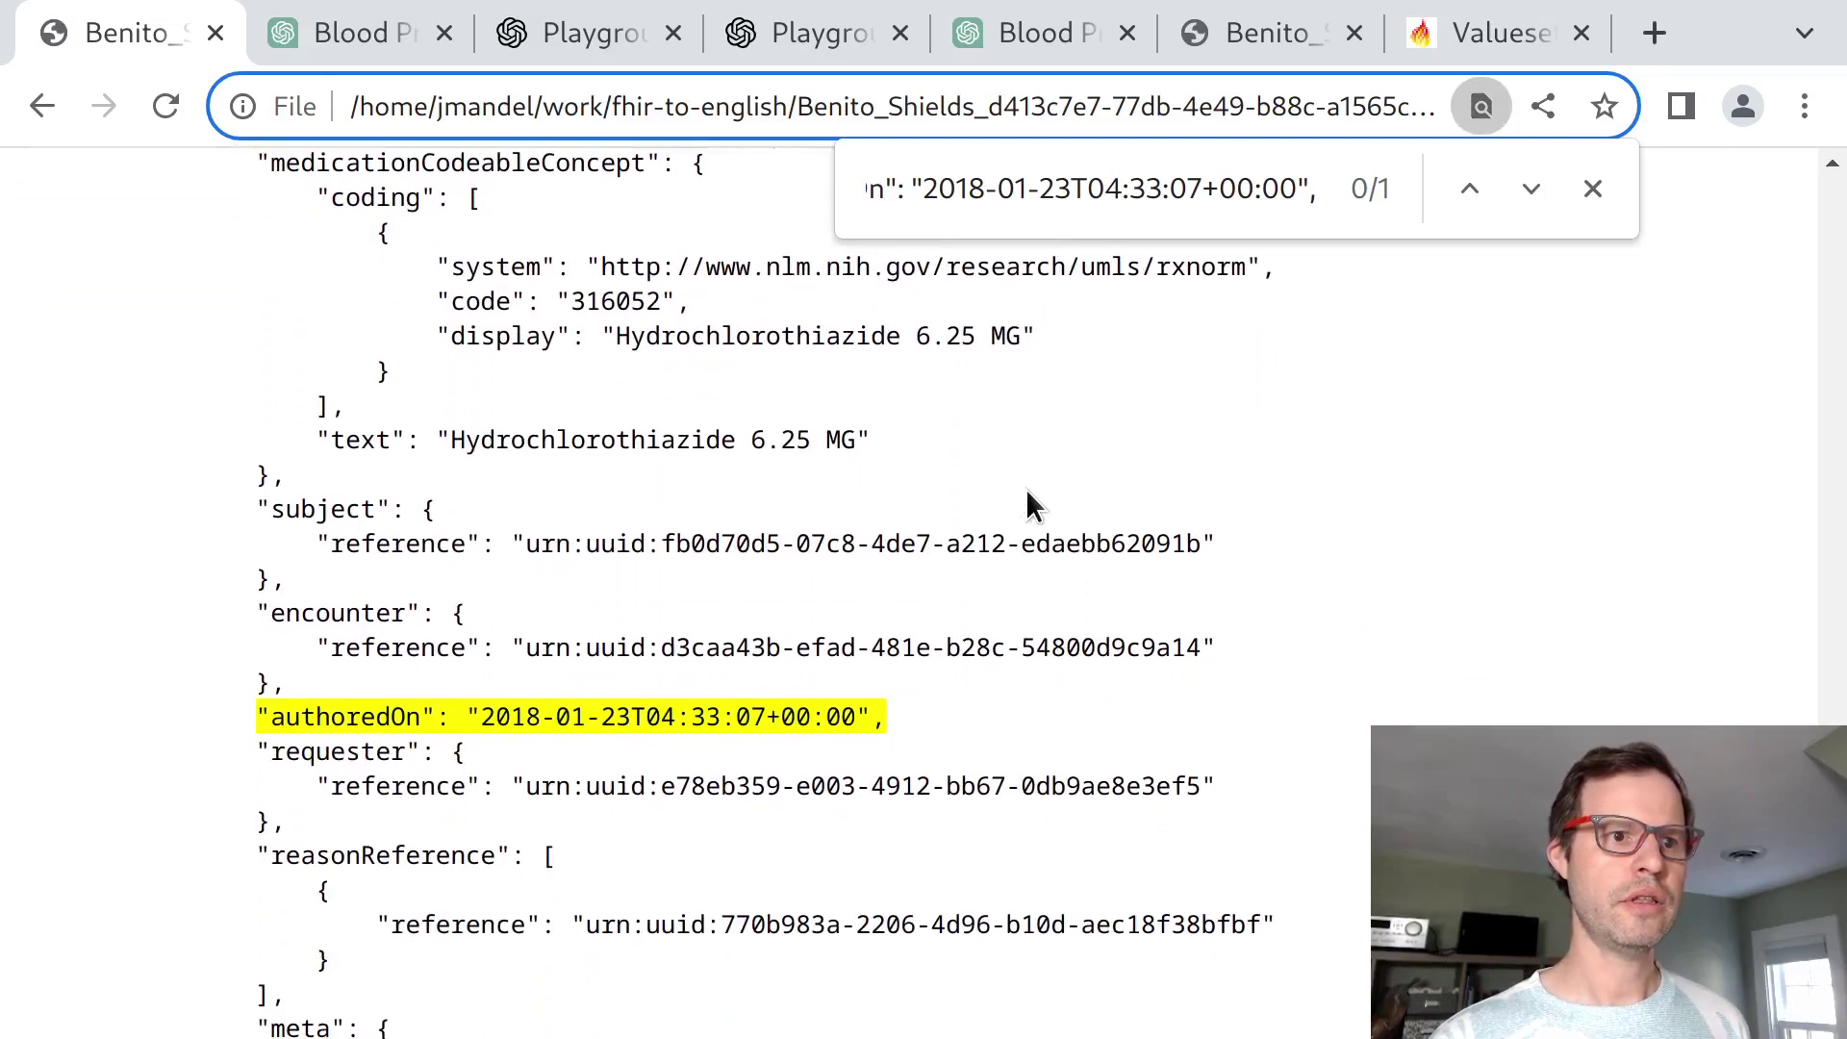
scroll(1025, 489, "down", 4)
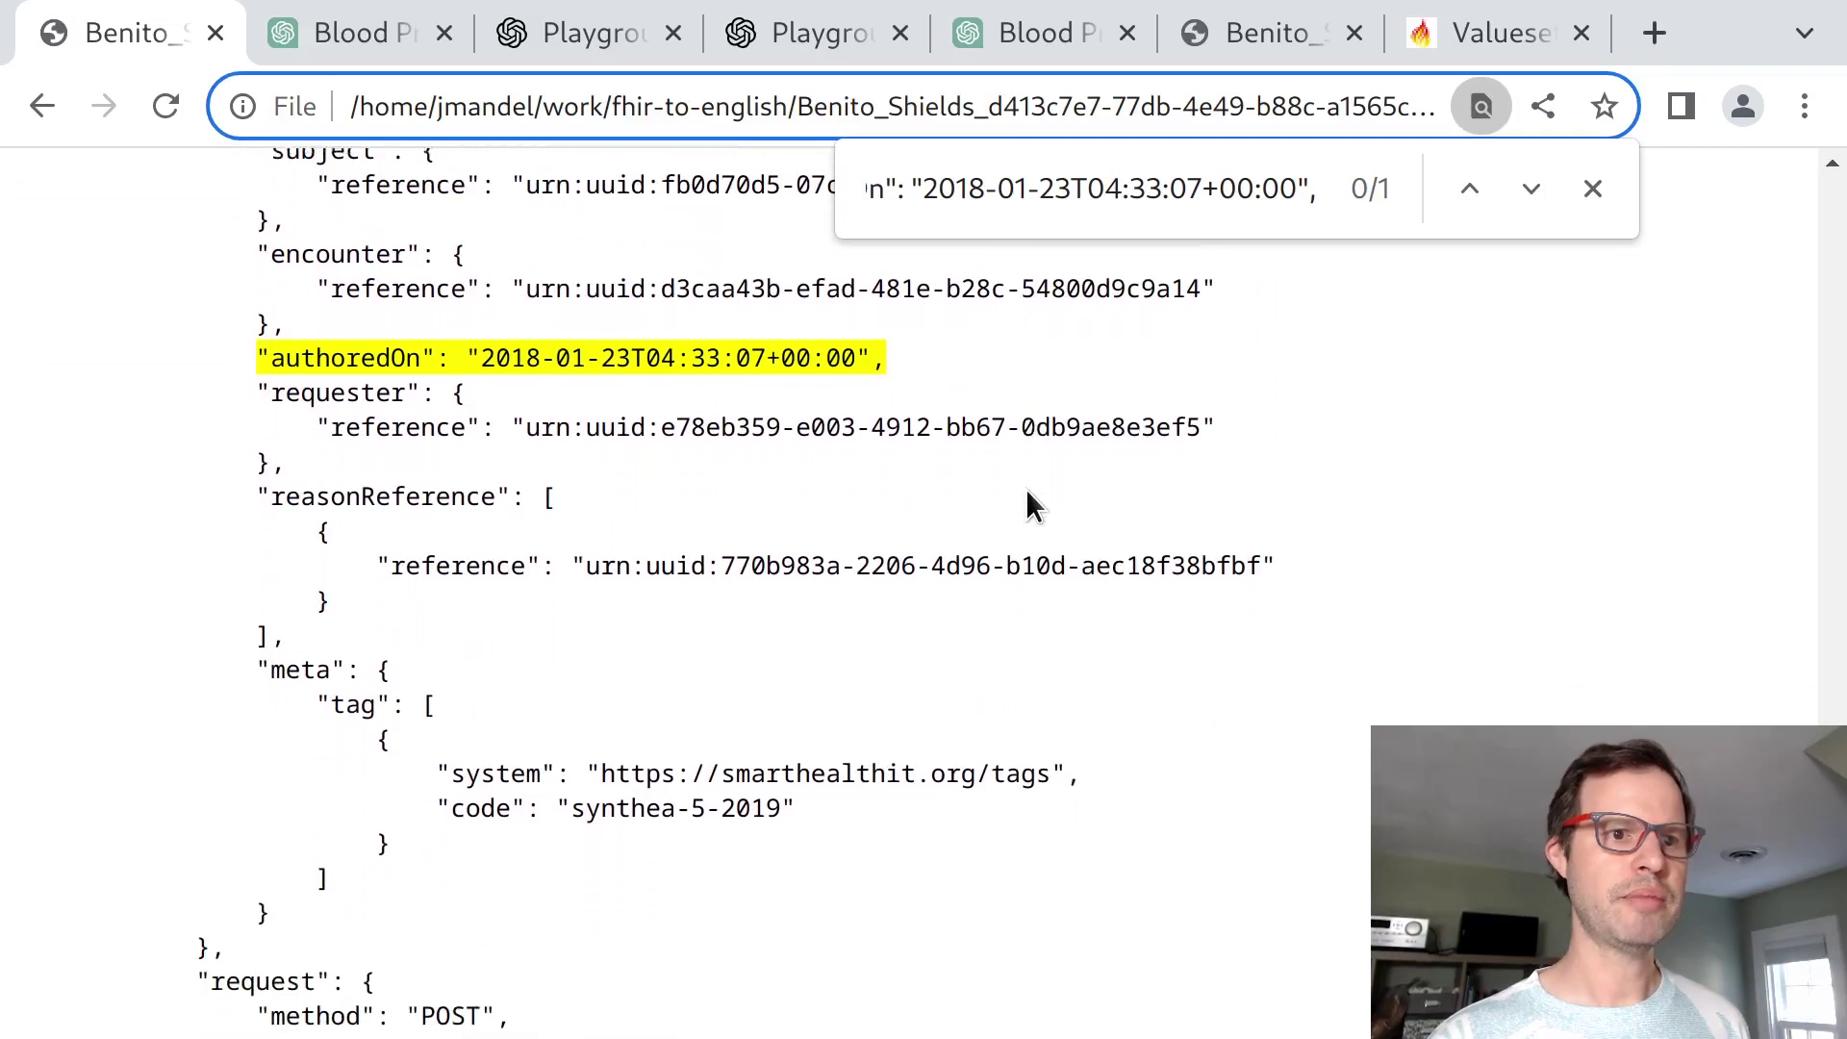
scroll(1025, 489, "down", 4)
scroll(1026, 489, "up", 11)
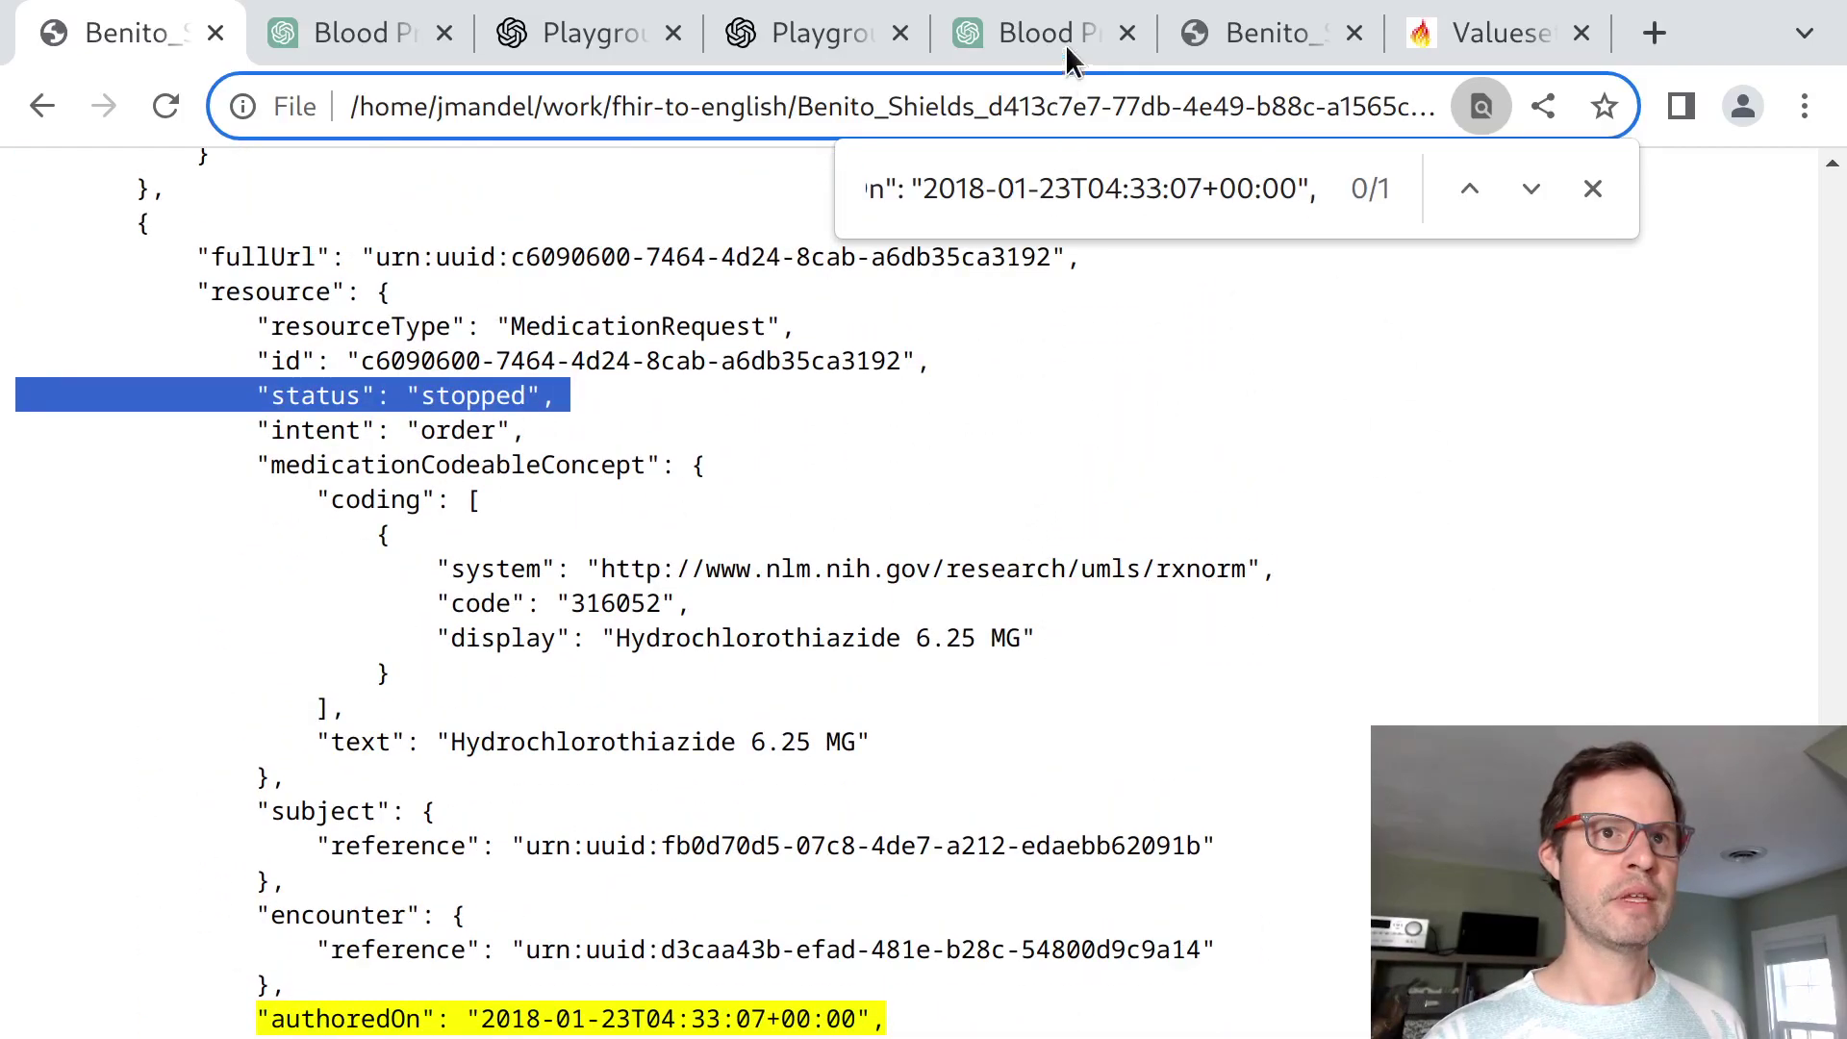
left_click(1066, 39)
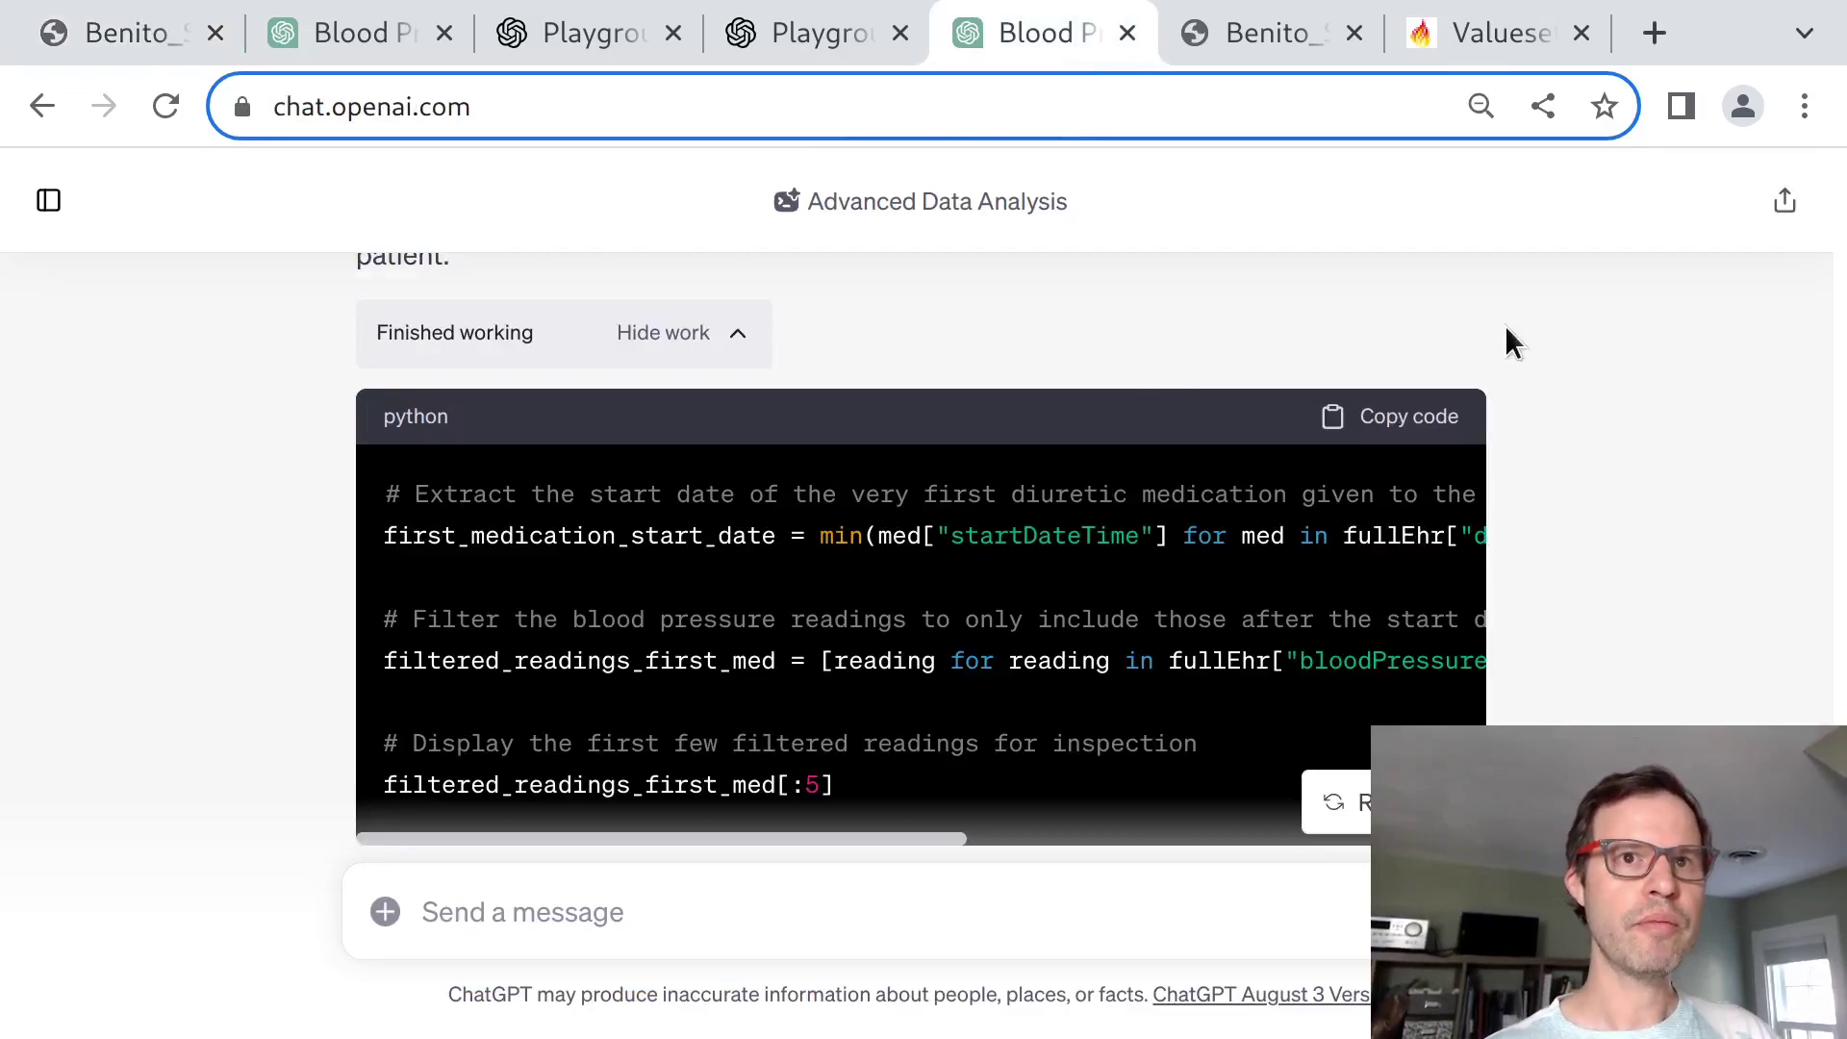
Read the fifth chat's reply and its single post-diuretic blood-pressure reading.
left_click(500, 108)
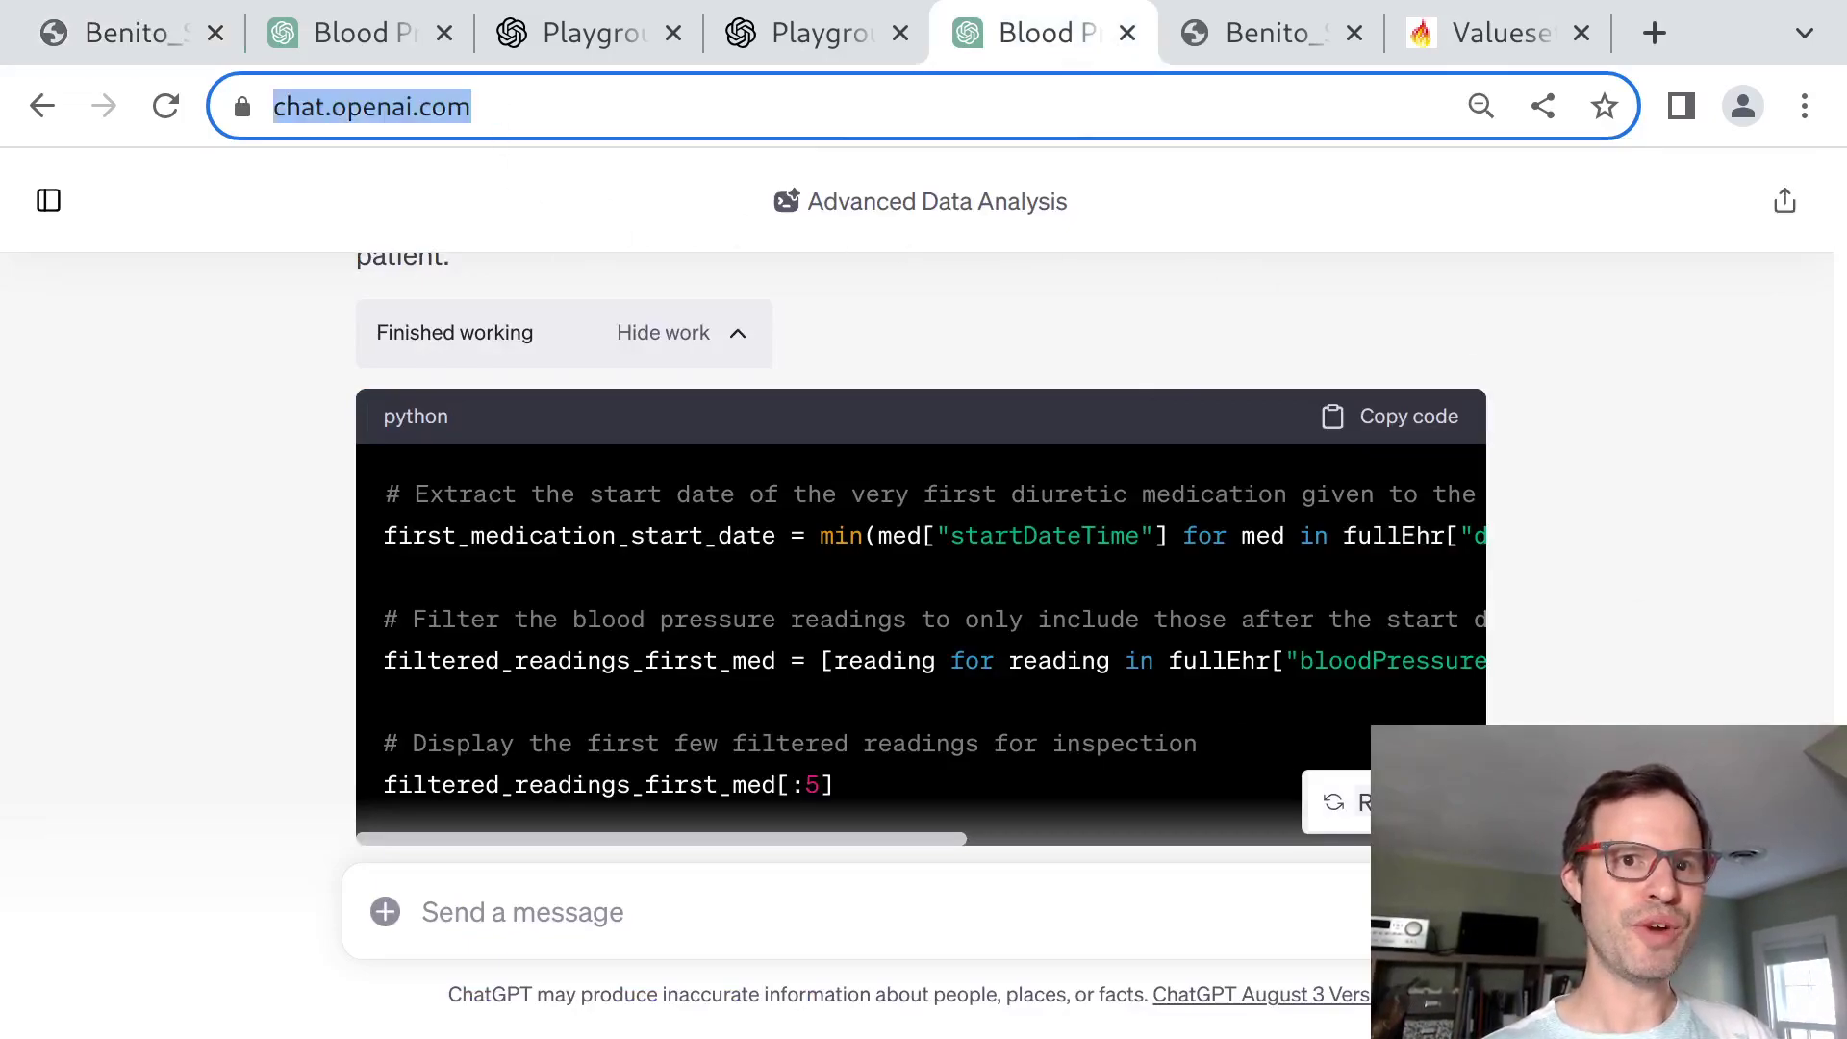
left_click(1642, 565)
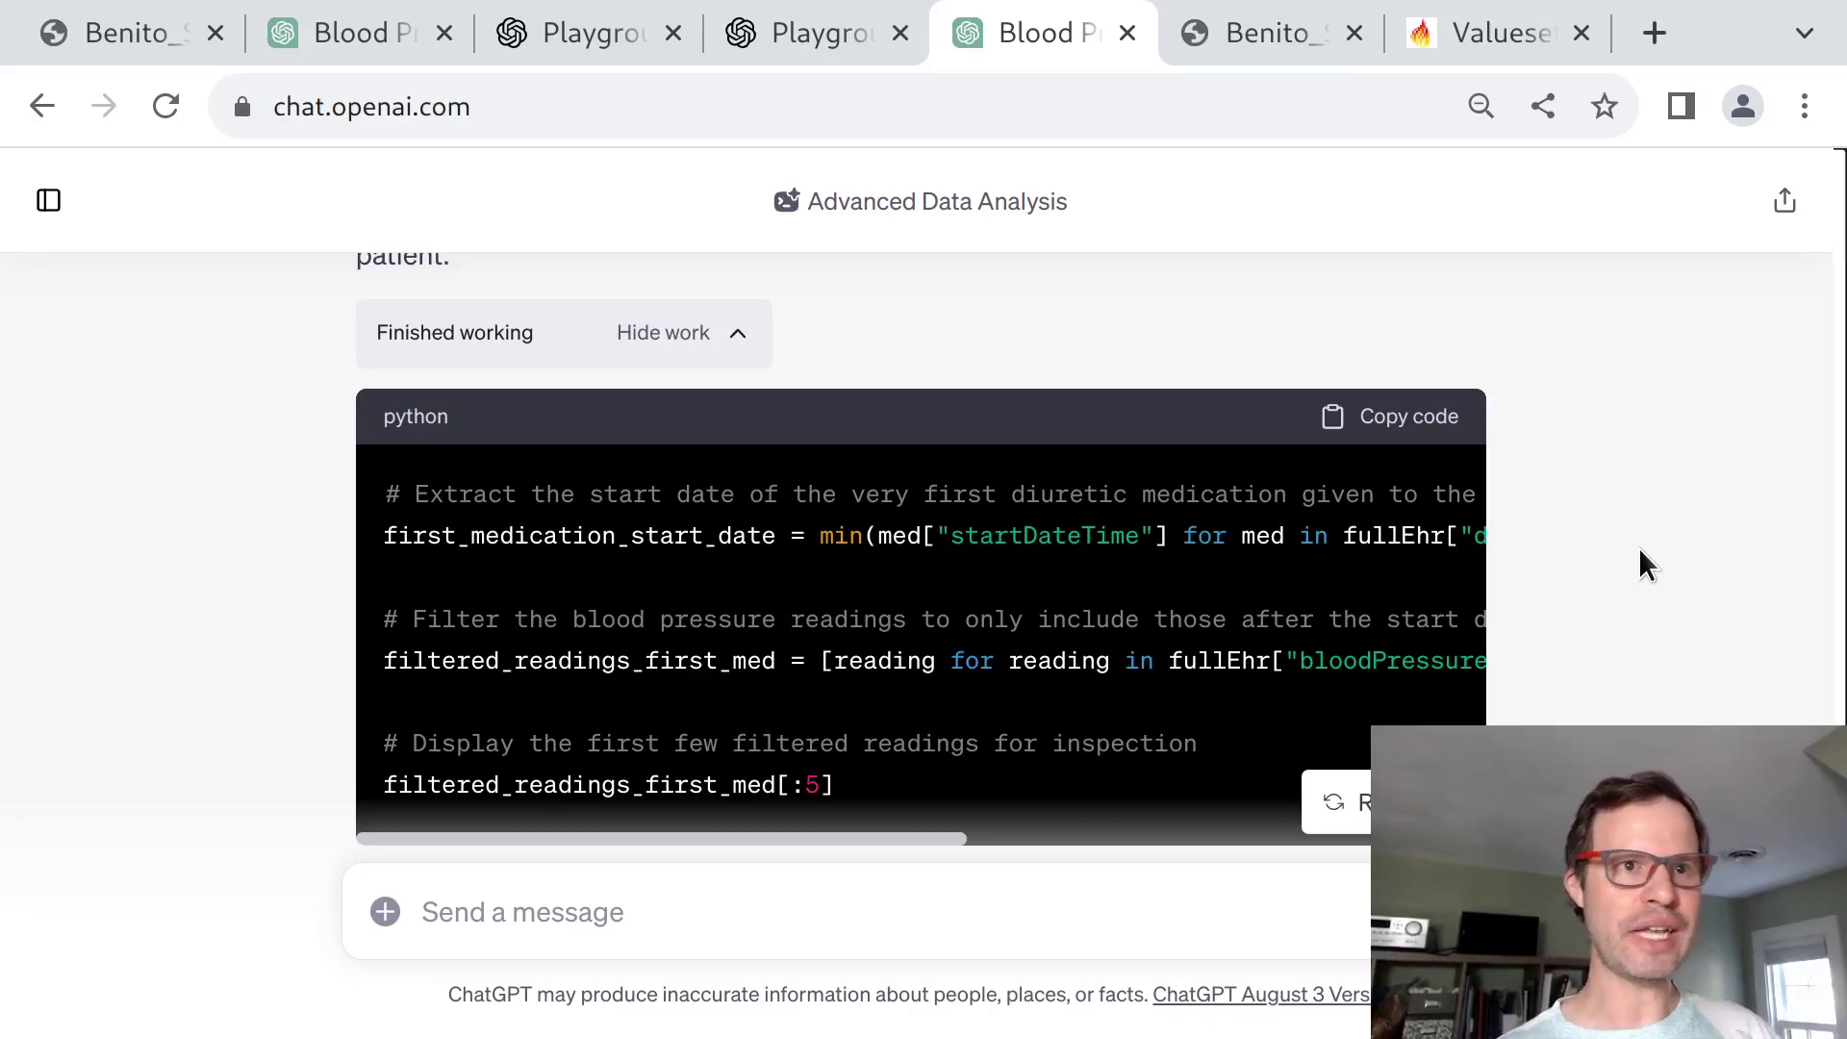
scroll(1009, 524, "up", 4)
scroll(1007, 529, "up", 4)
scroll(1006, 524, "down", 3)
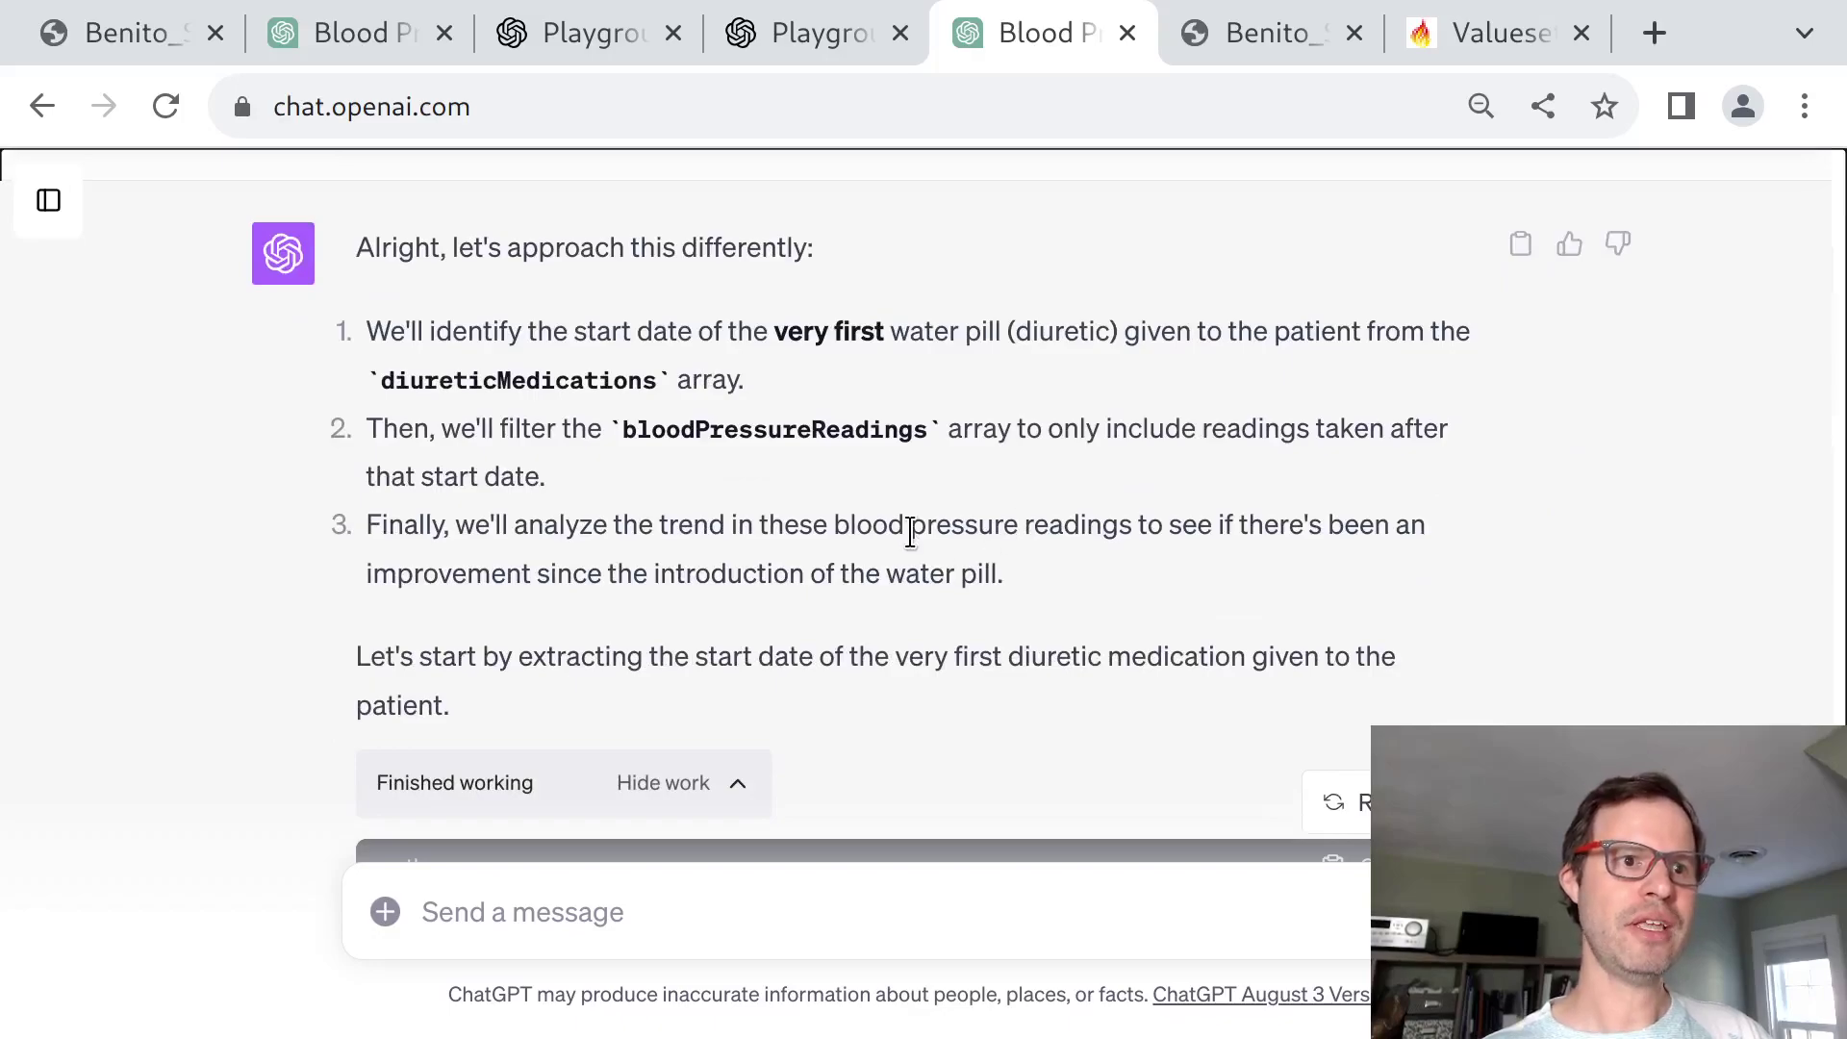
scroll(910, 531, "down", 2)
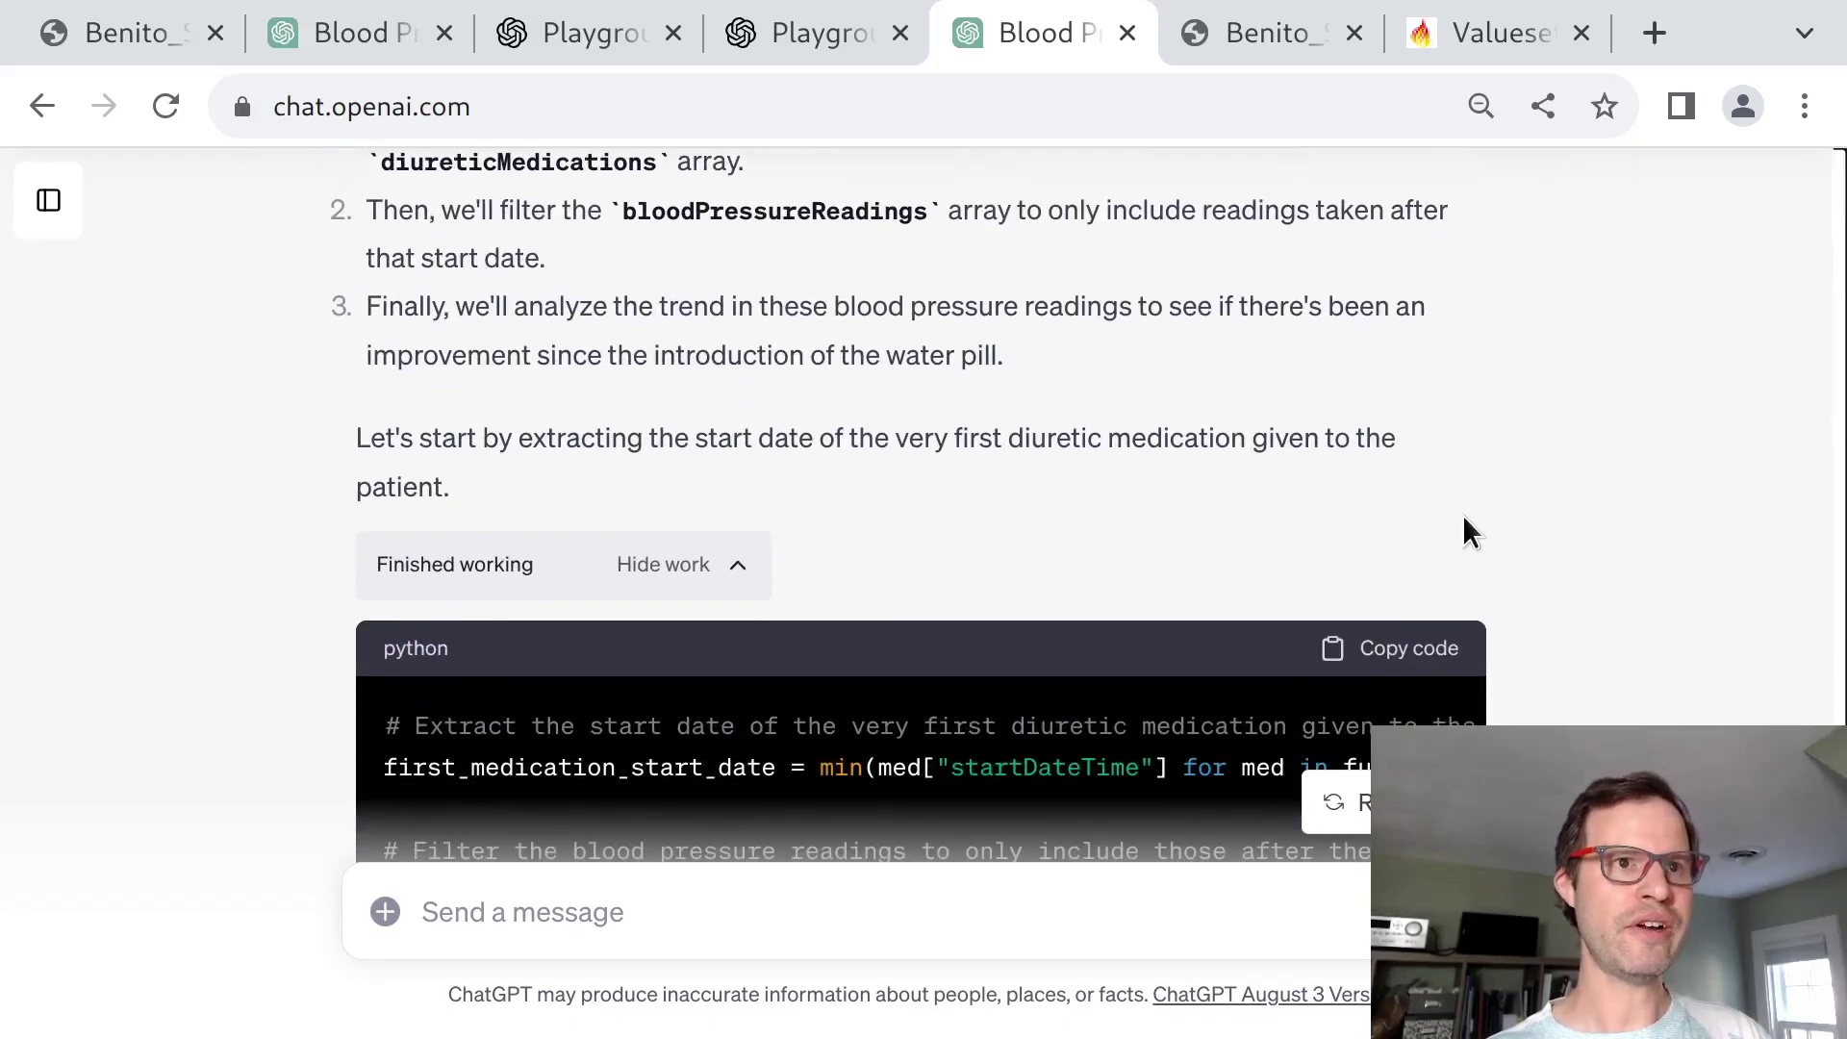
scroll(1462, 529, "down", 8)
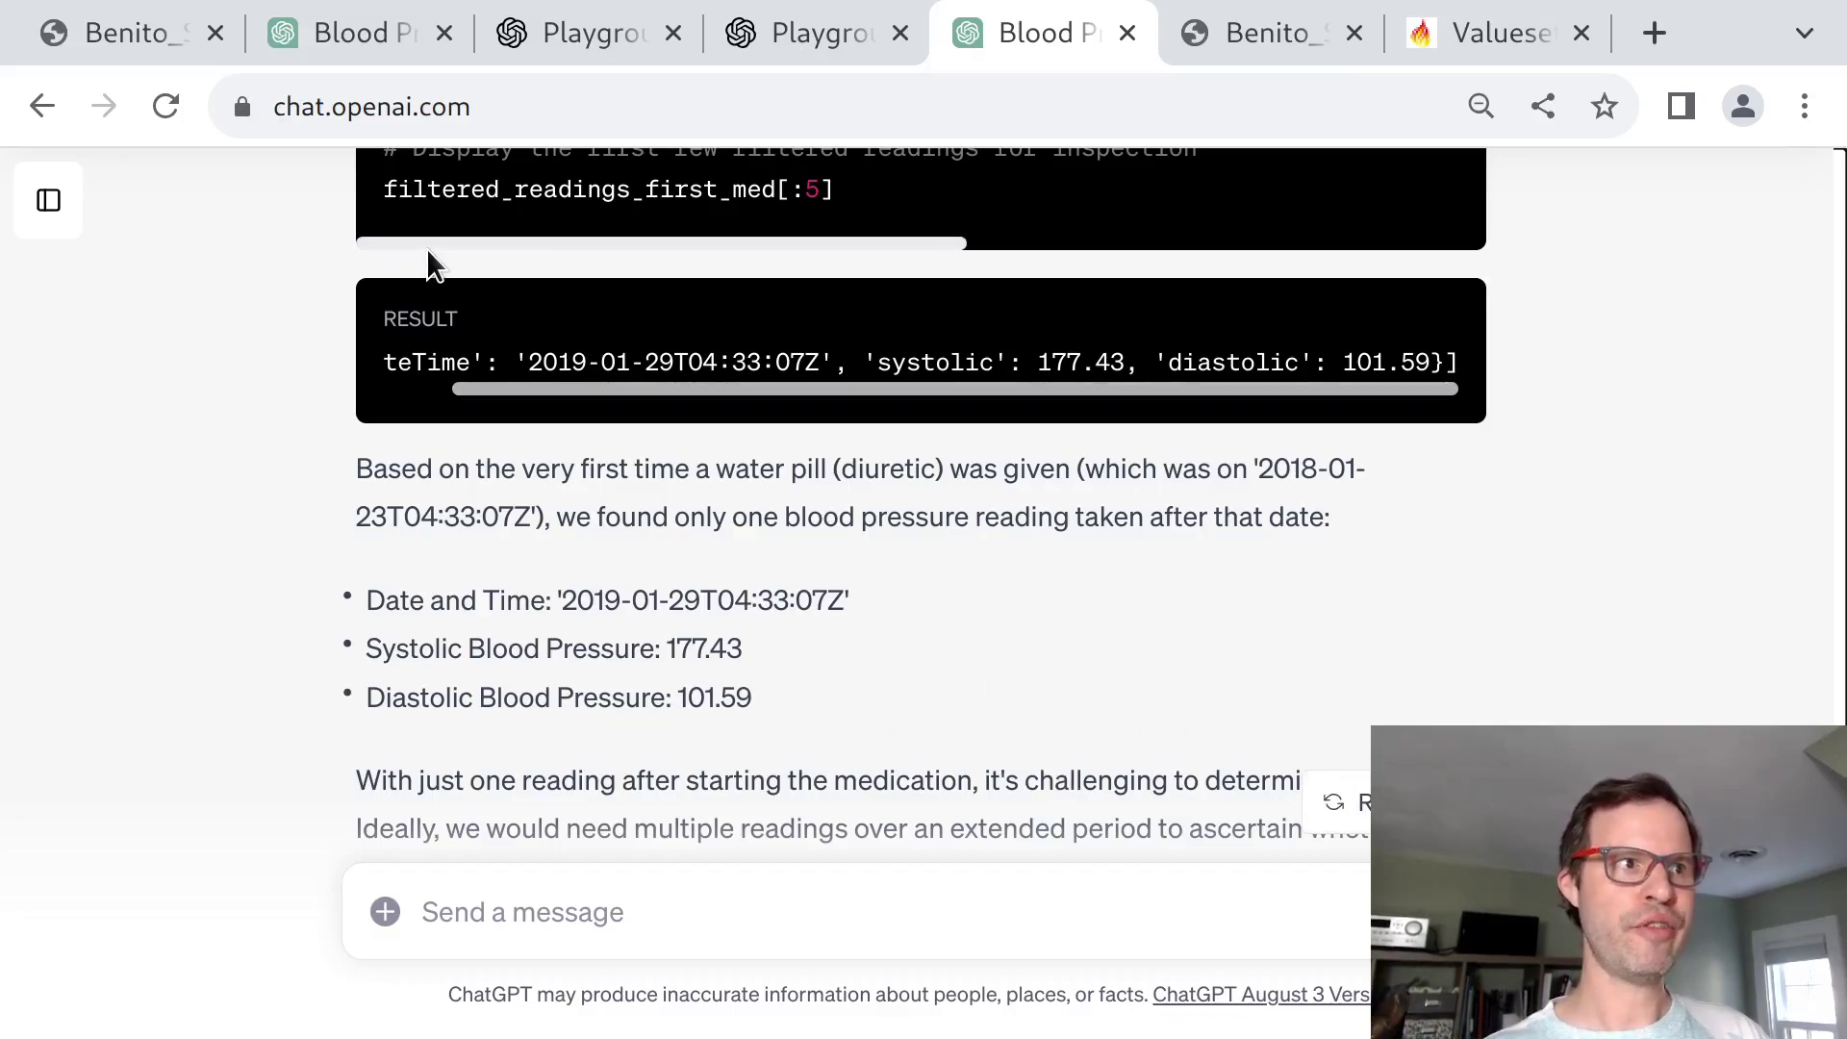
Return to the original Blood Pr chat and jump to its opening water-pill question.
left_click(327, 37)
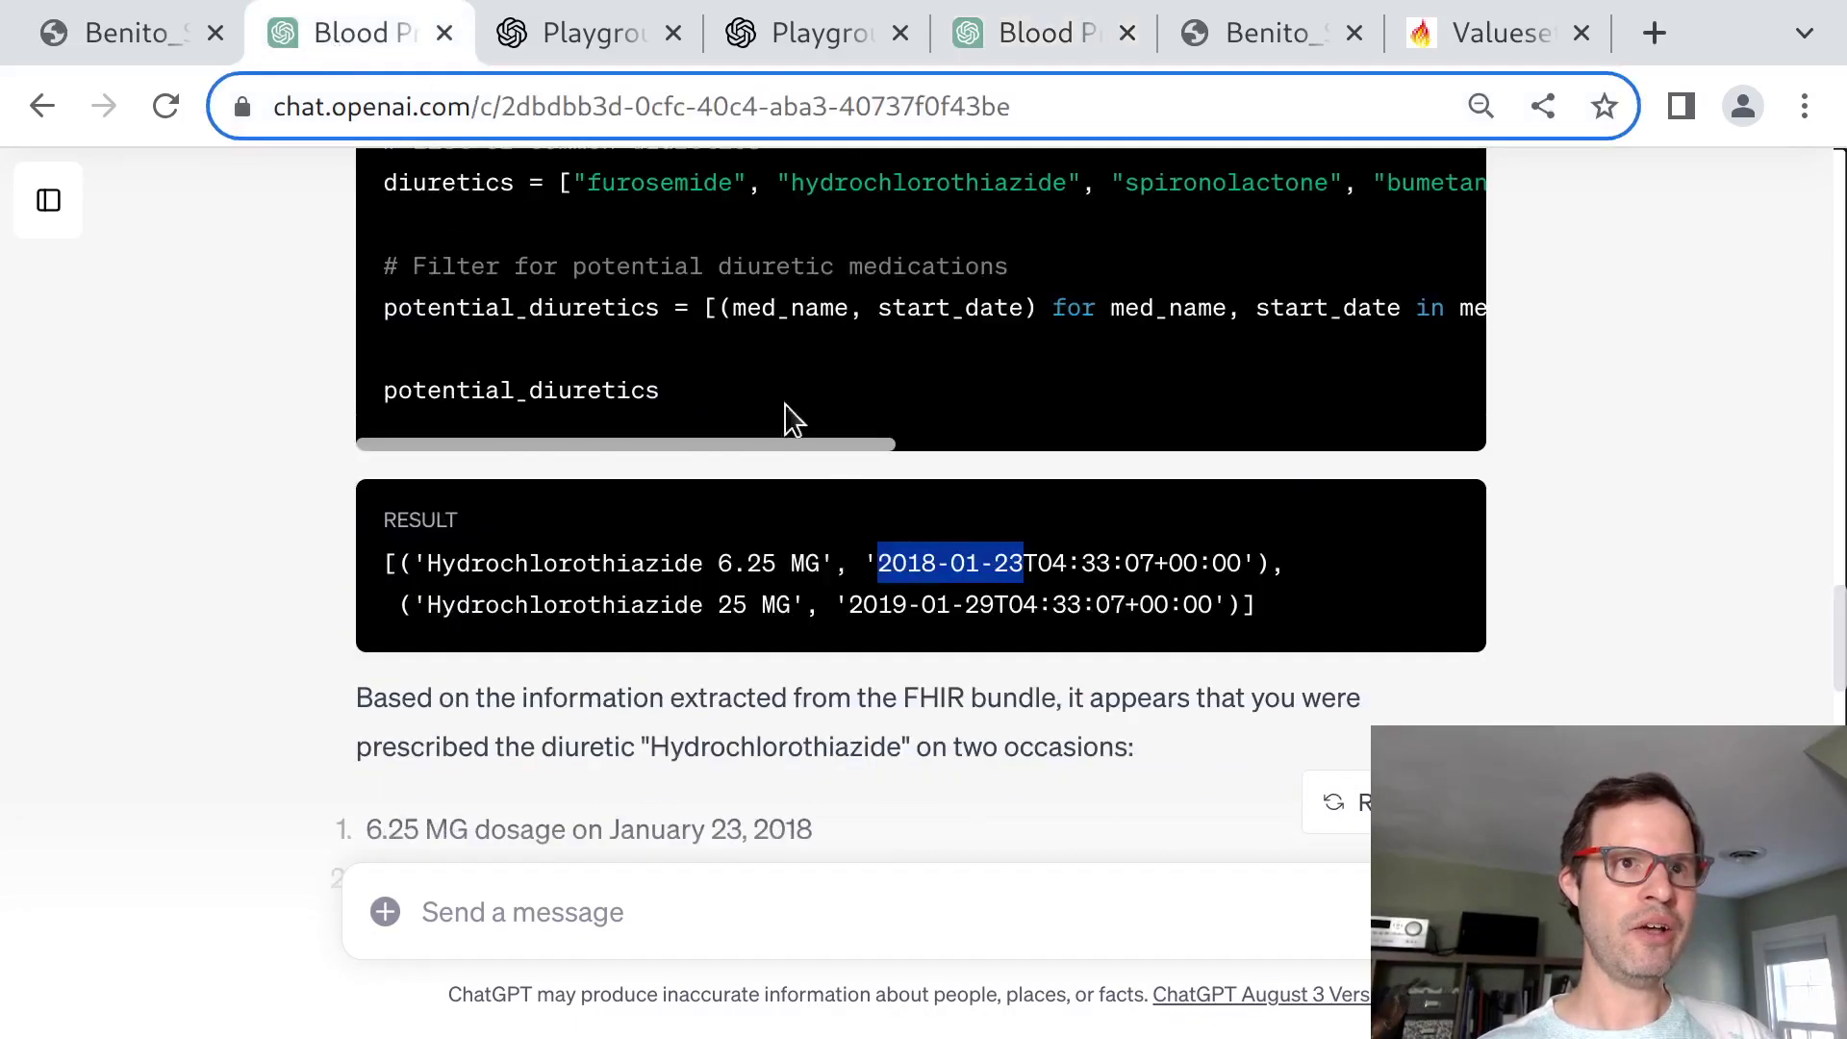
left_click(1012, 742)
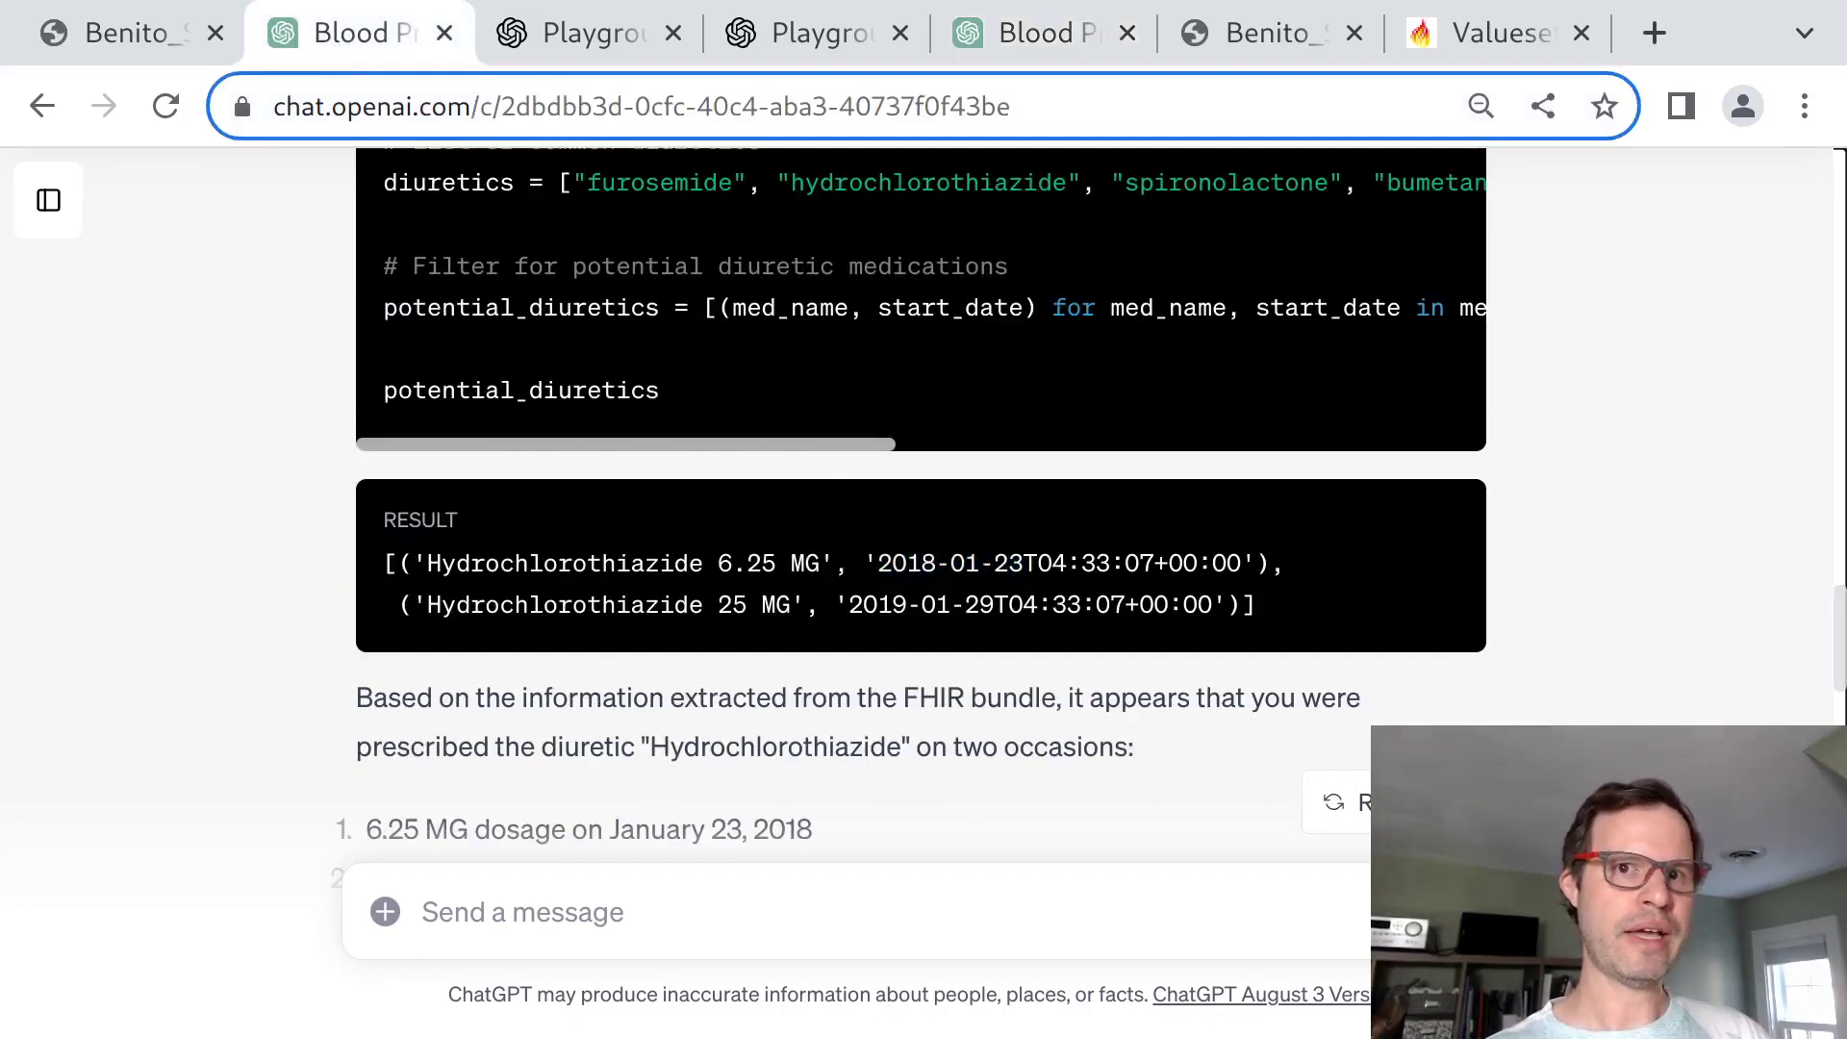
key("Home")
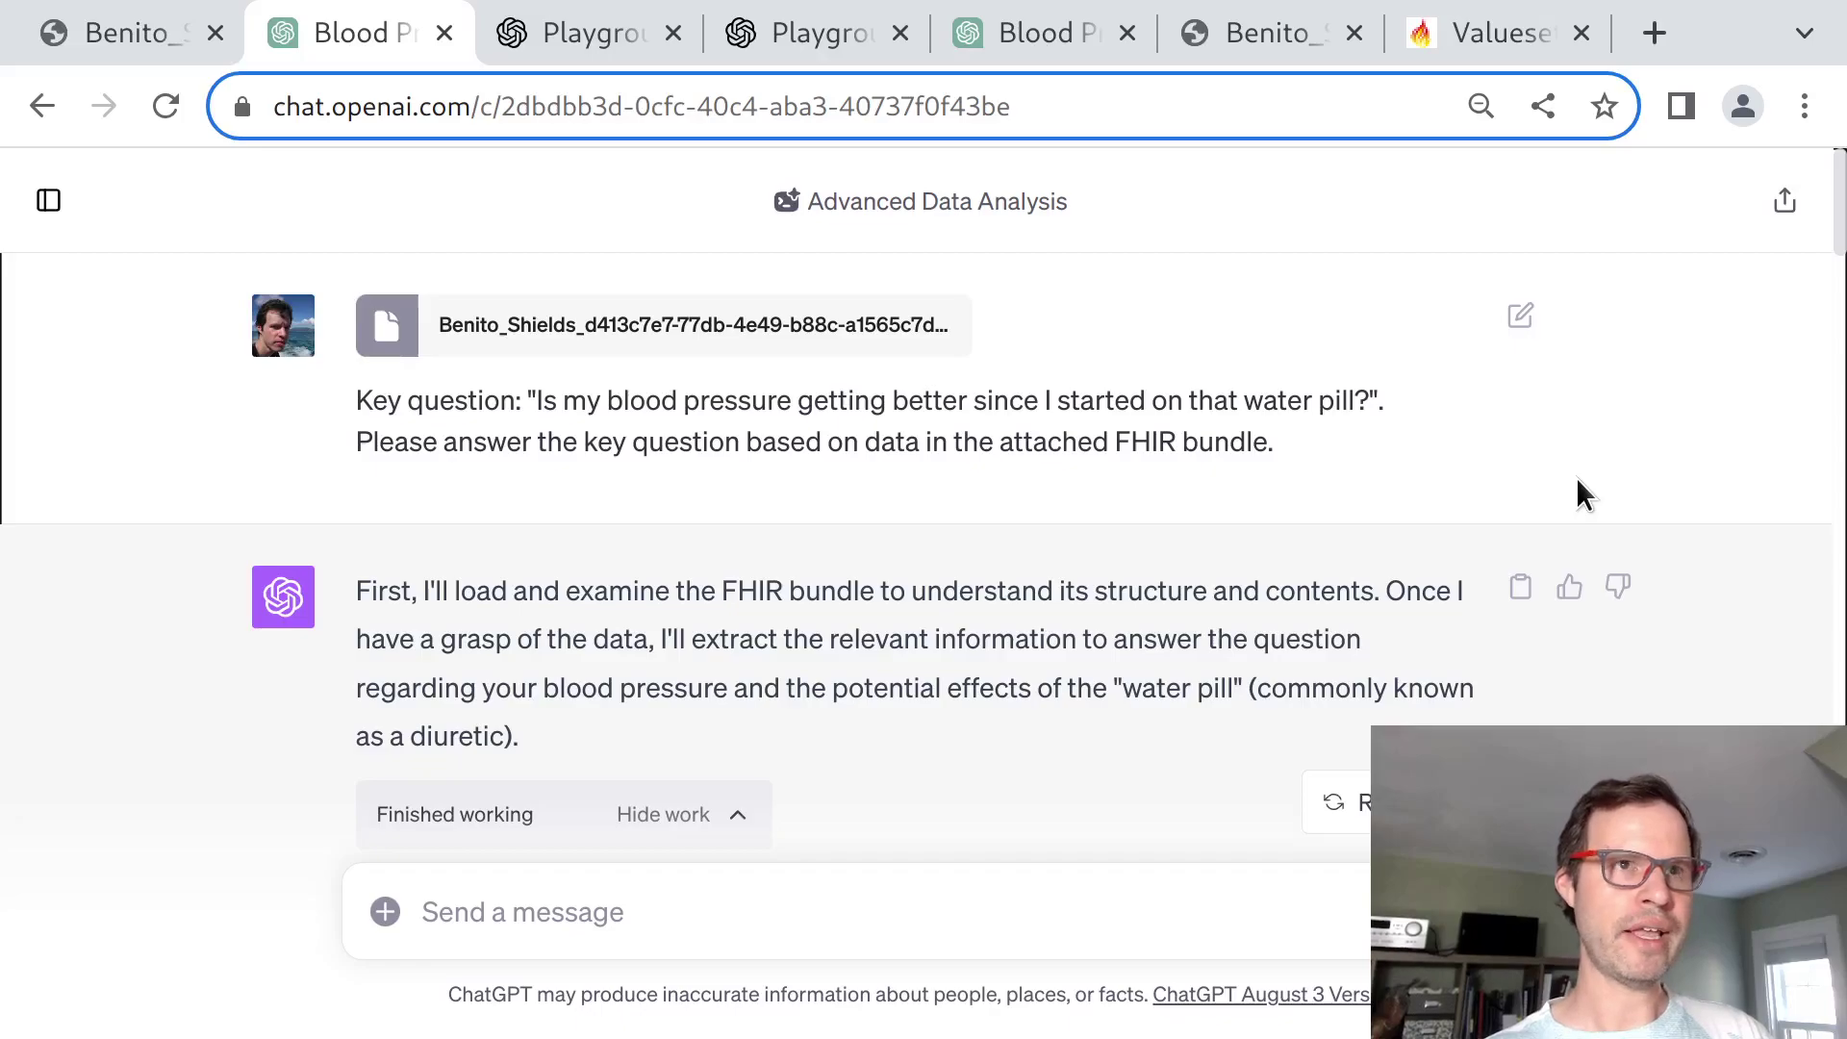